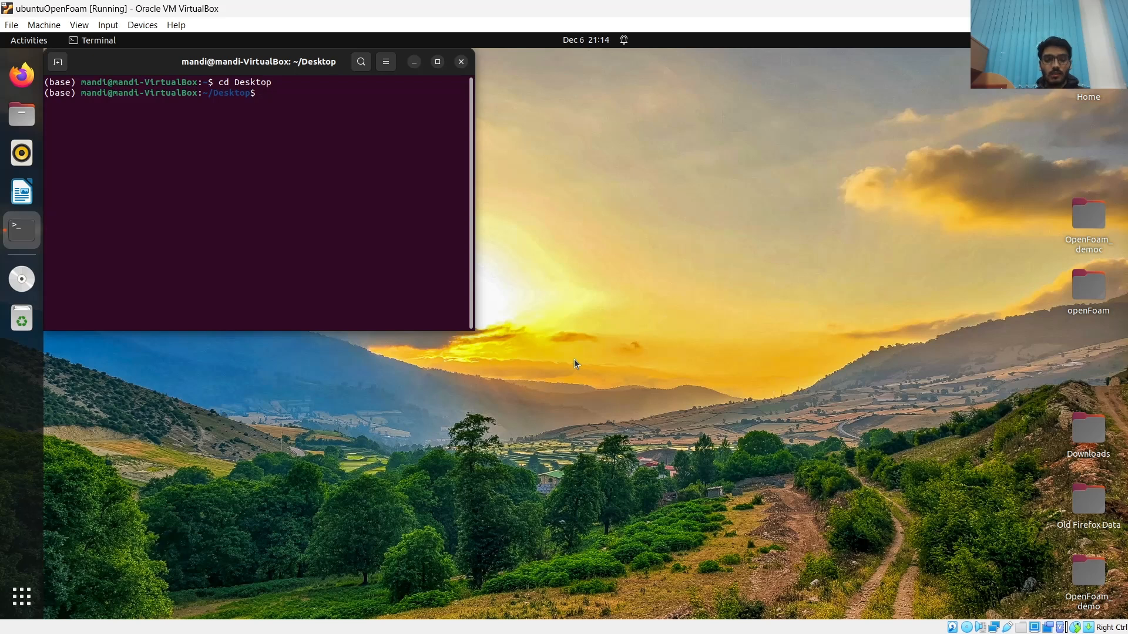
# Create a directory named OpenFoam_Demo on the Desktop from the terminal with mkdir
pyautogui.write('mk')
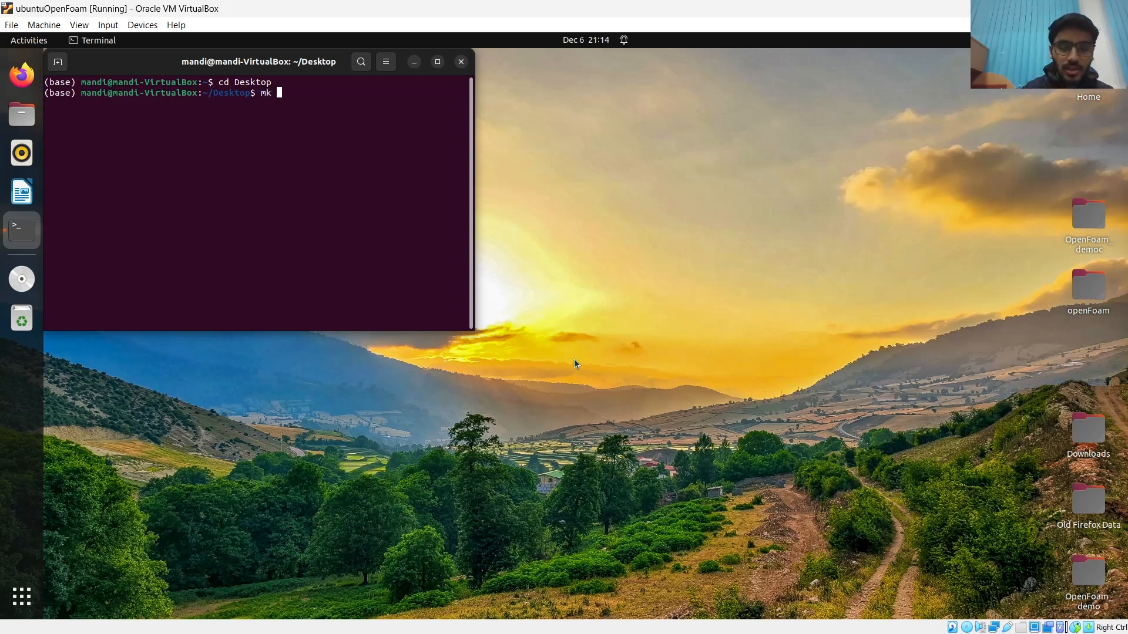
pyautogui.press('BackSpace')
pyautogui.press('BackSpace')
pyautogui.write('mkdir')
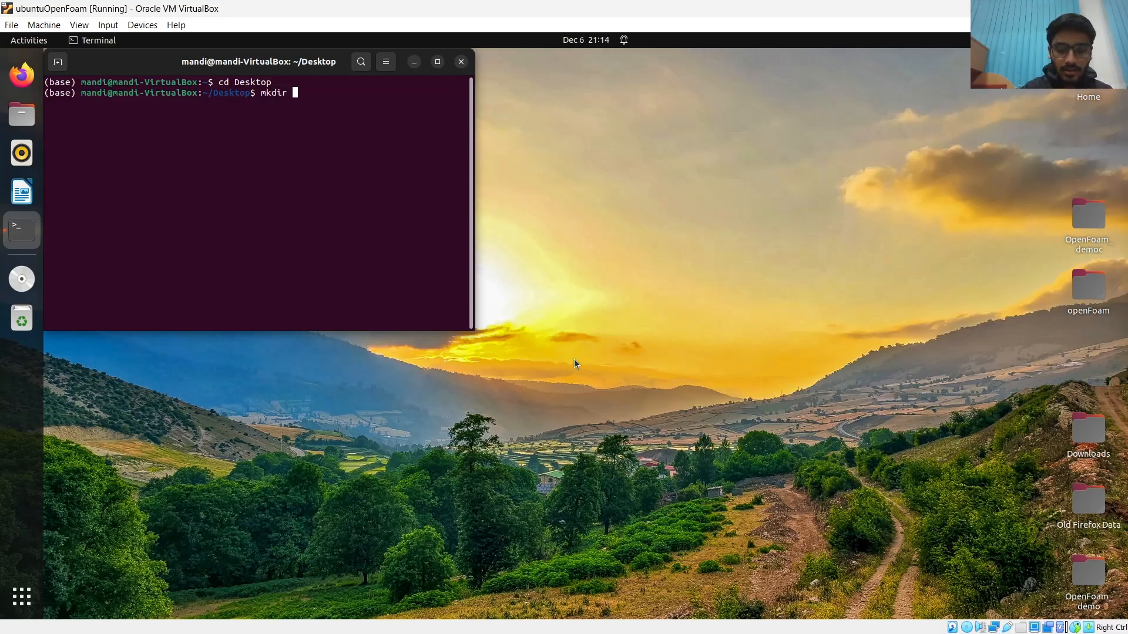
pyautogui.write(' OpenFoa')
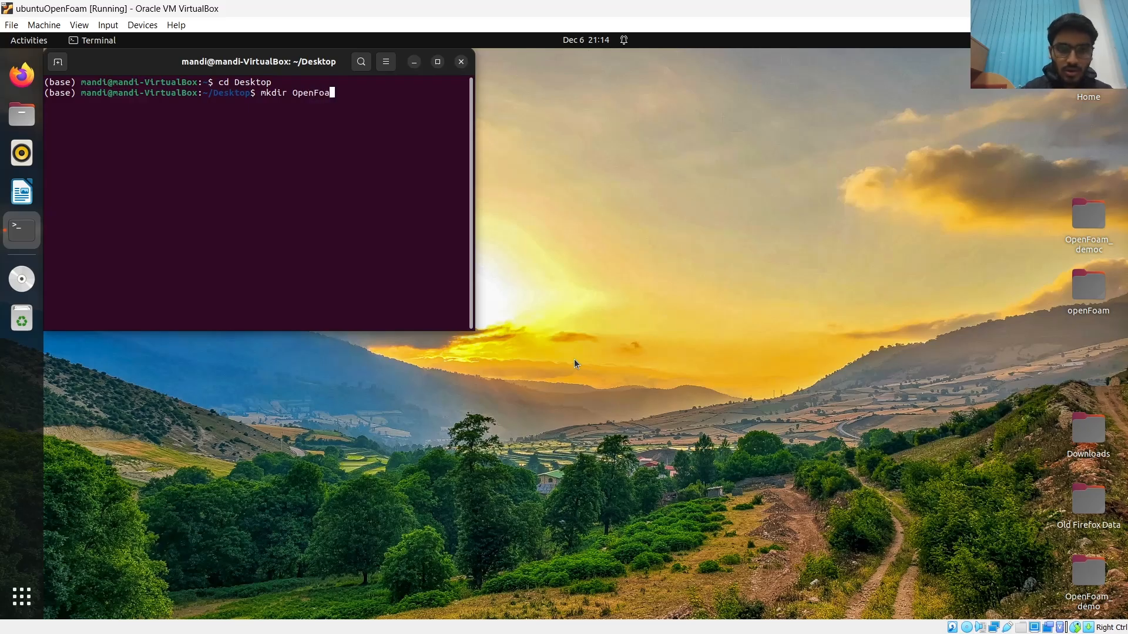
pyautogui.write('m_Demo')
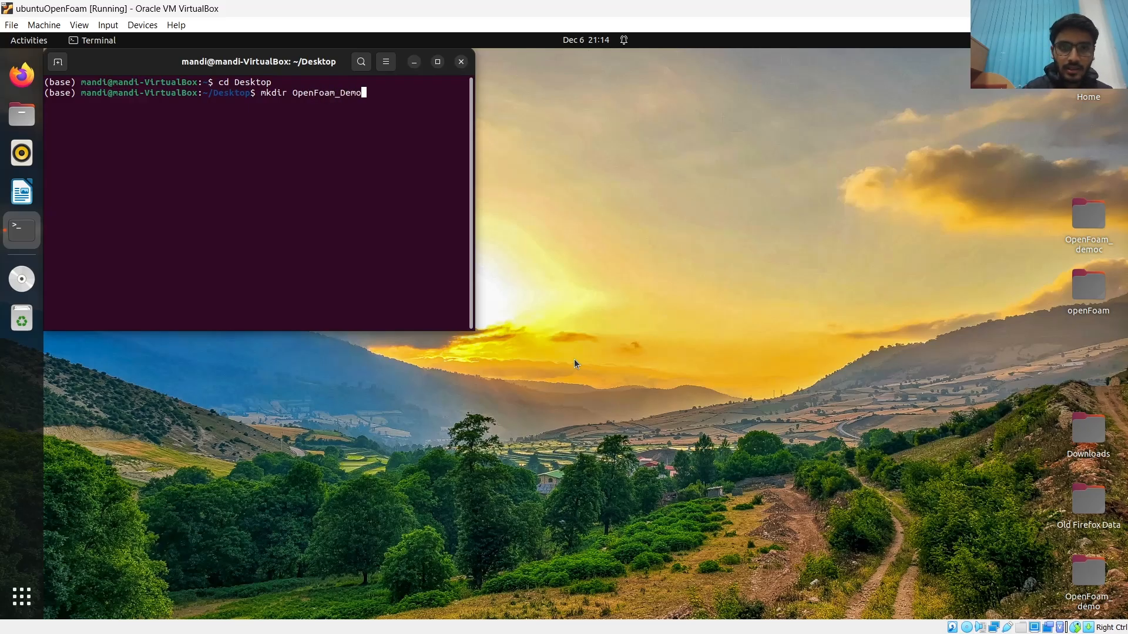
pyautogui.press('Return')
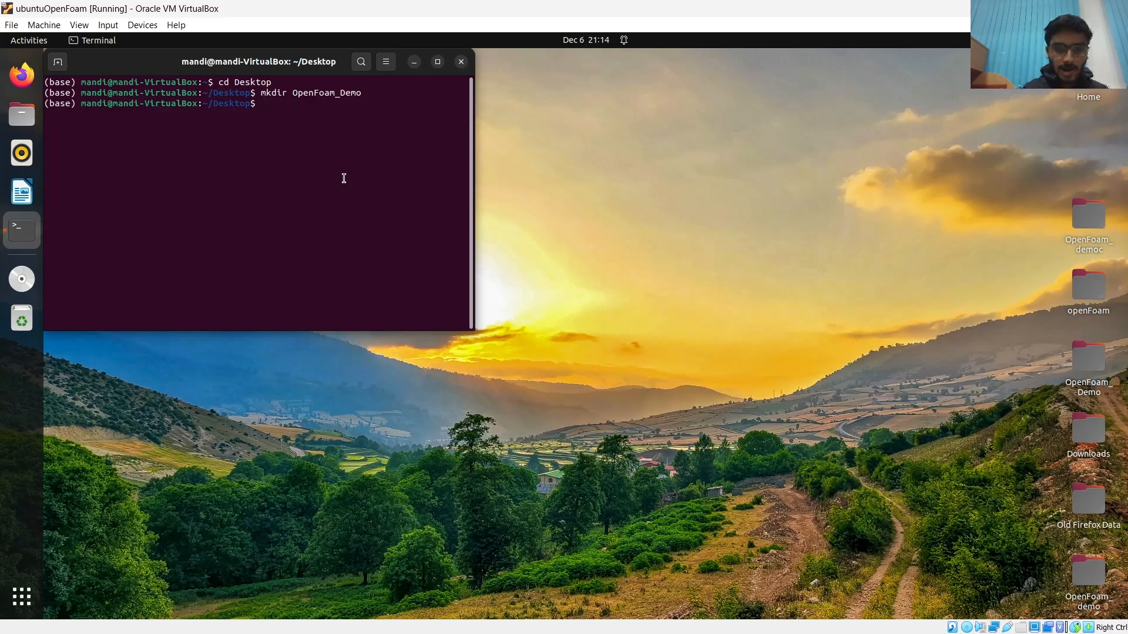
# Change the terminal's working directory to OpenFoam_Demo
pyautogui.write('cd Ope')
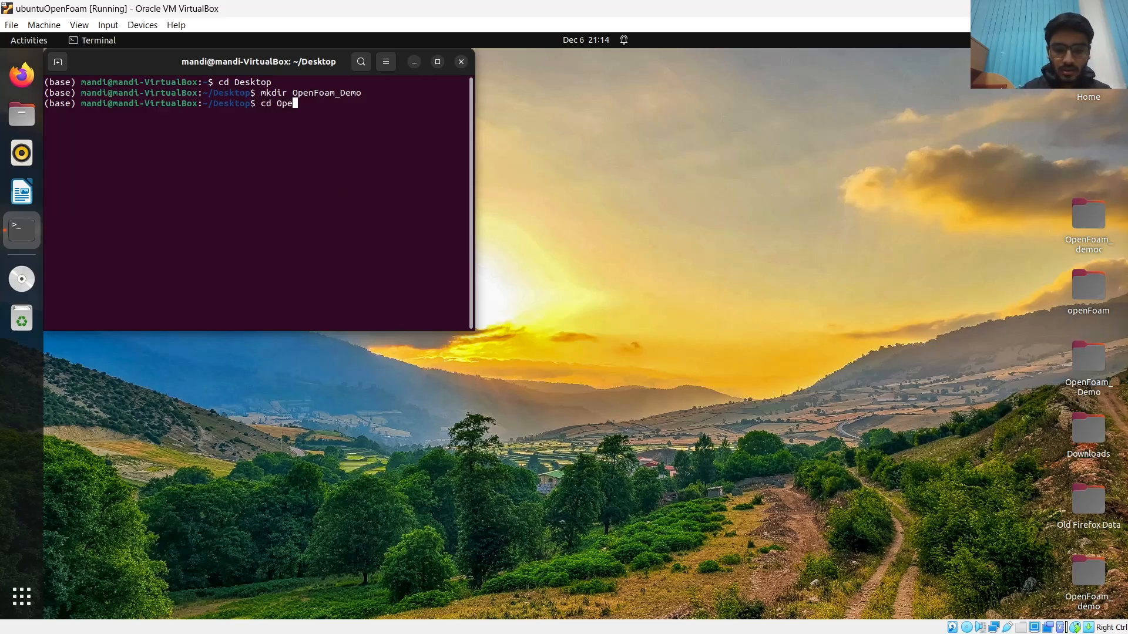
pyautogui.write('nFoam')
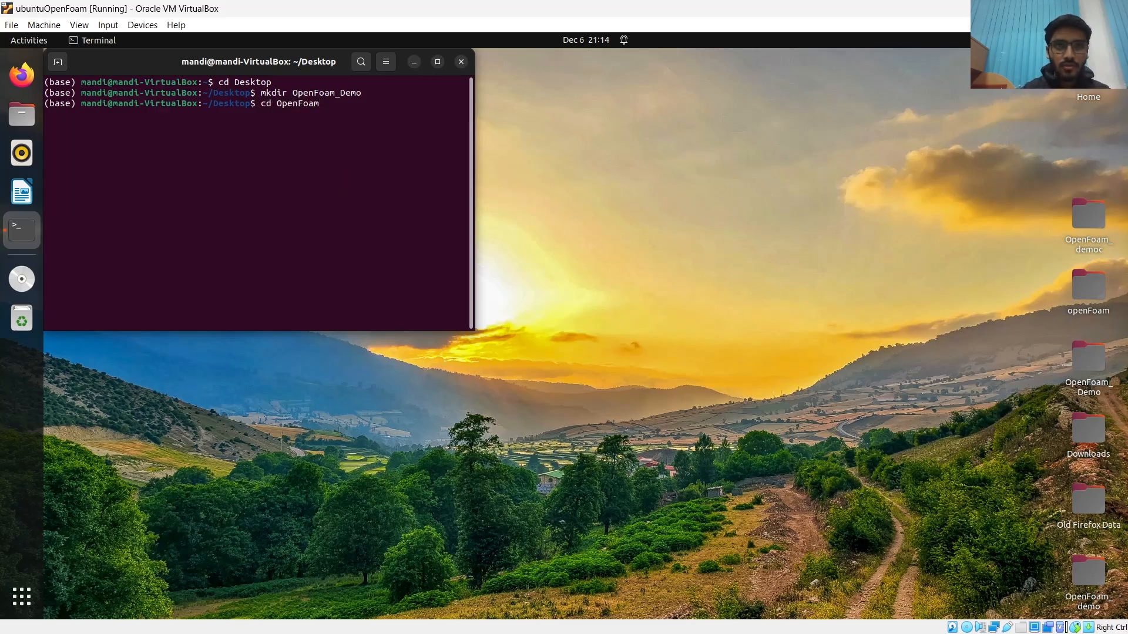
pyautogui.write('_')
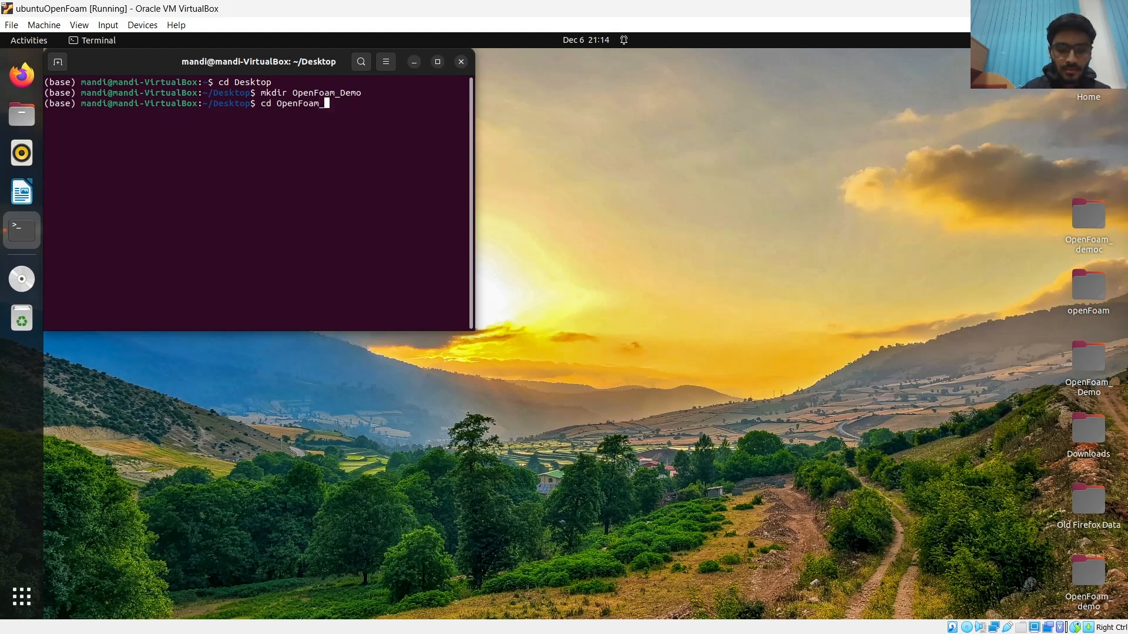
pyautogui.write('Demo')
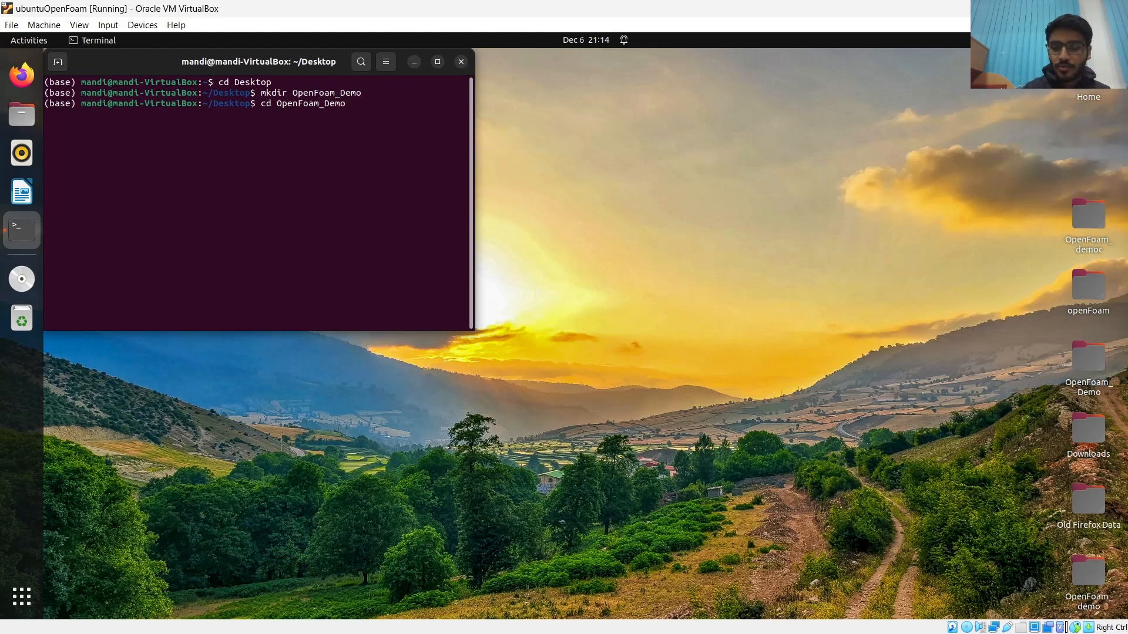
pyautogui.press('Return')
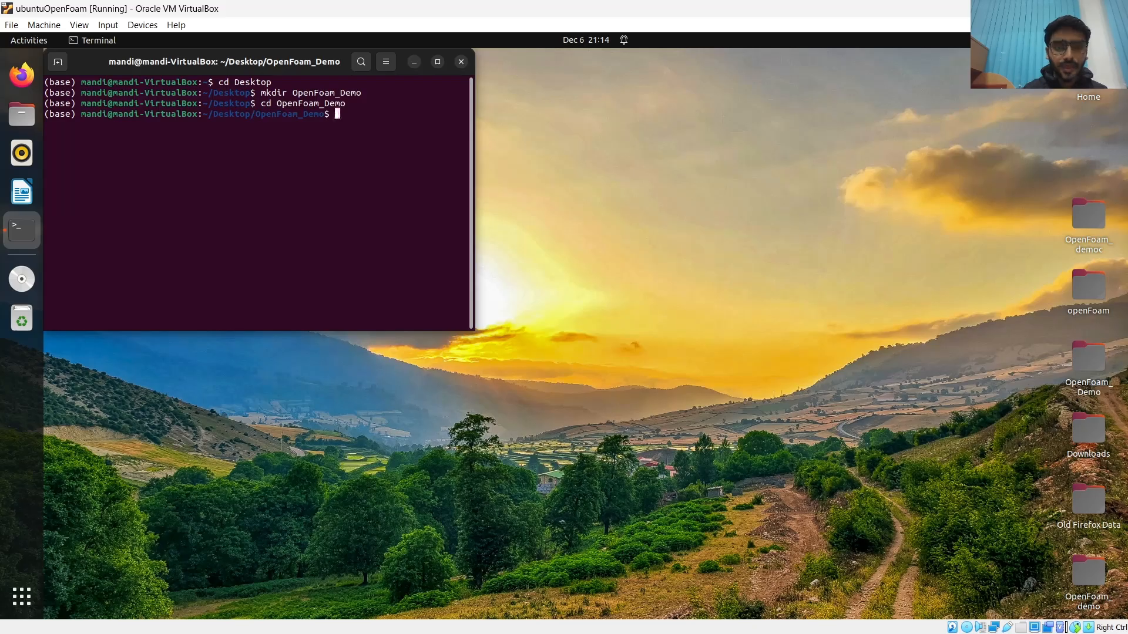
# Create a subdirectory named Geometry inside OpenFoam_Demo with mkdir
pyautogui.write('mk')
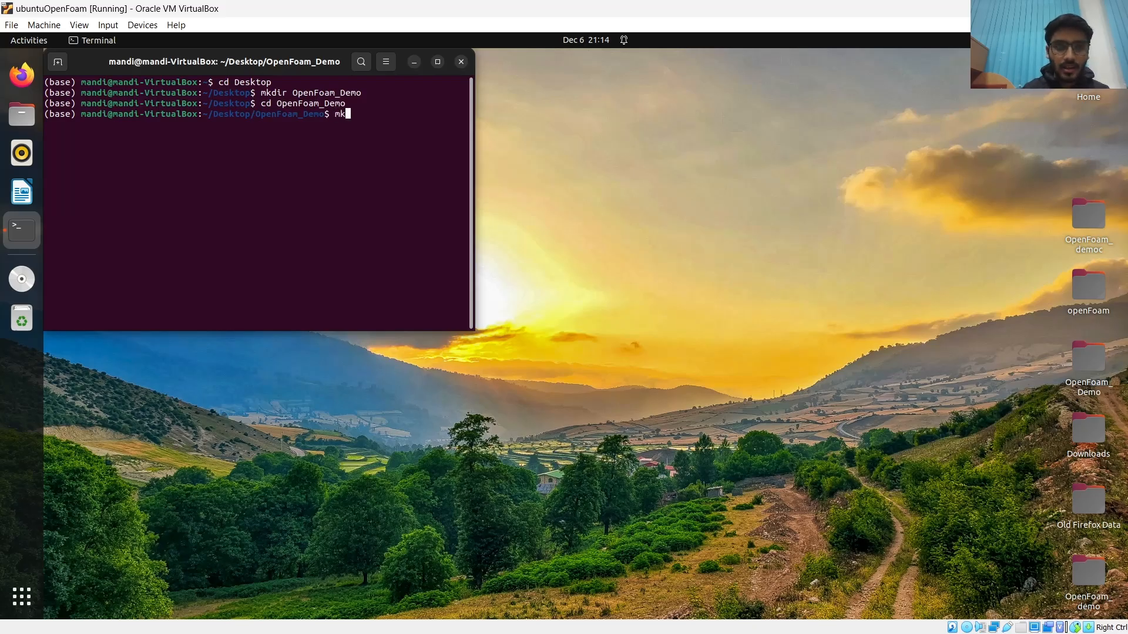
pyautogui.write('dir ')
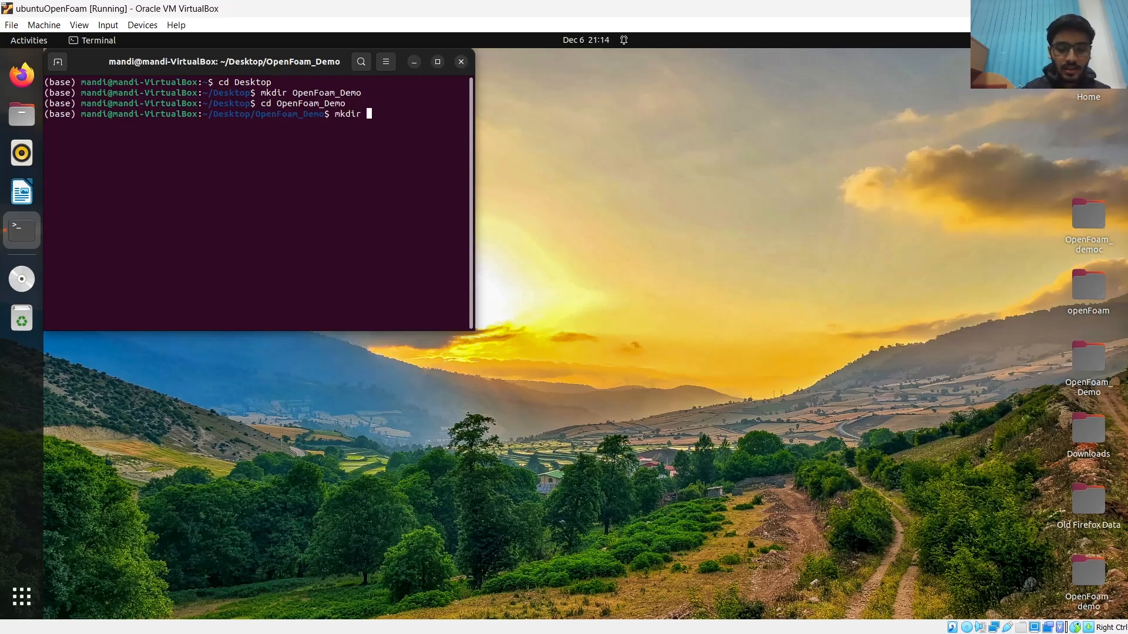
pyautogui.write('Geometry')
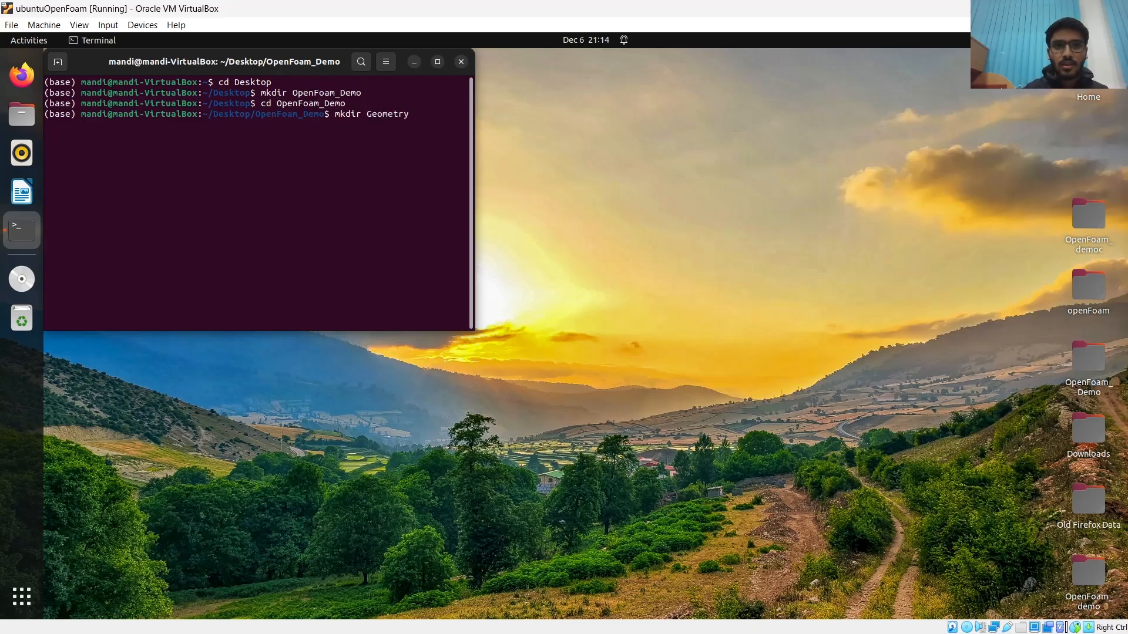
pyautogui.press('Return')
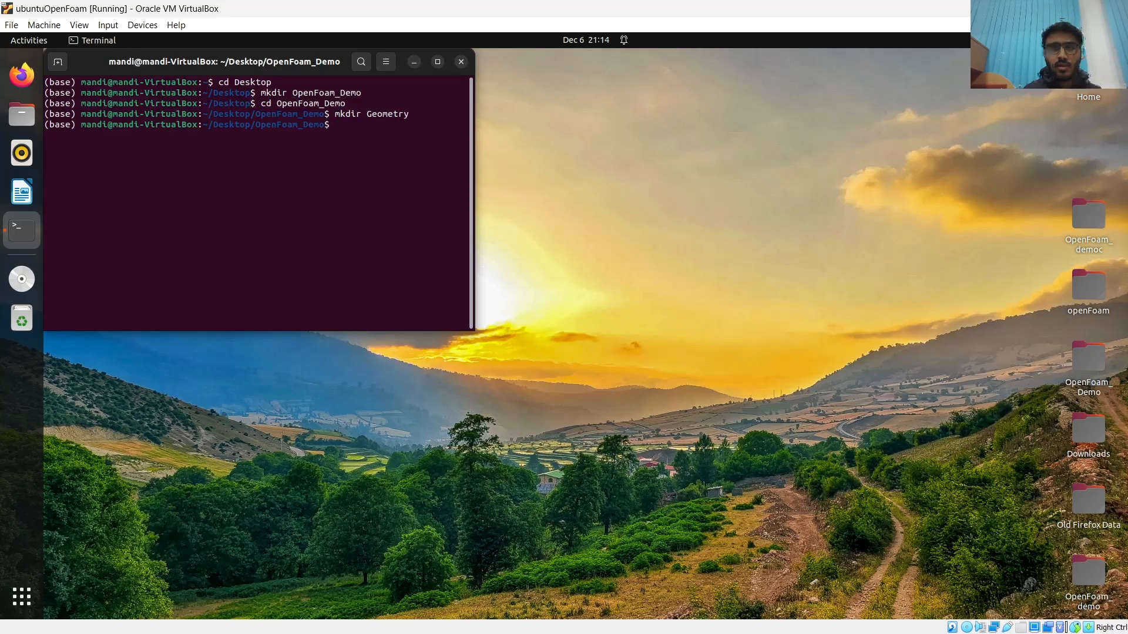
# Change the terminal's working directory to the Geometry subdirectory
pyautogui.write('cd ')
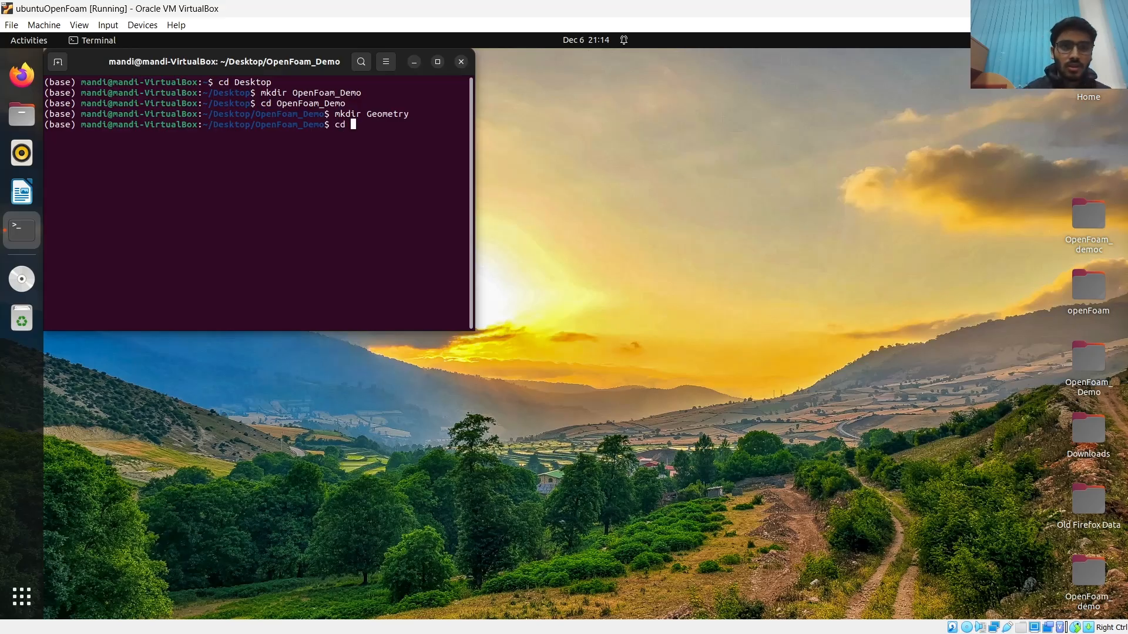
pyautogui.write('Ge')
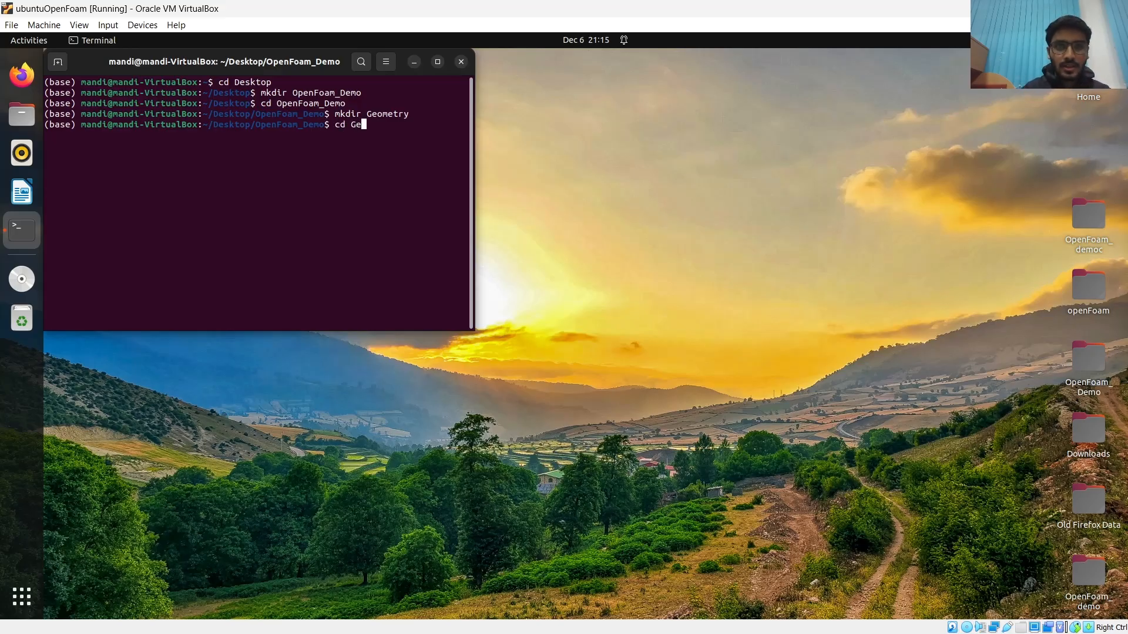
pyautogui.write('ome')
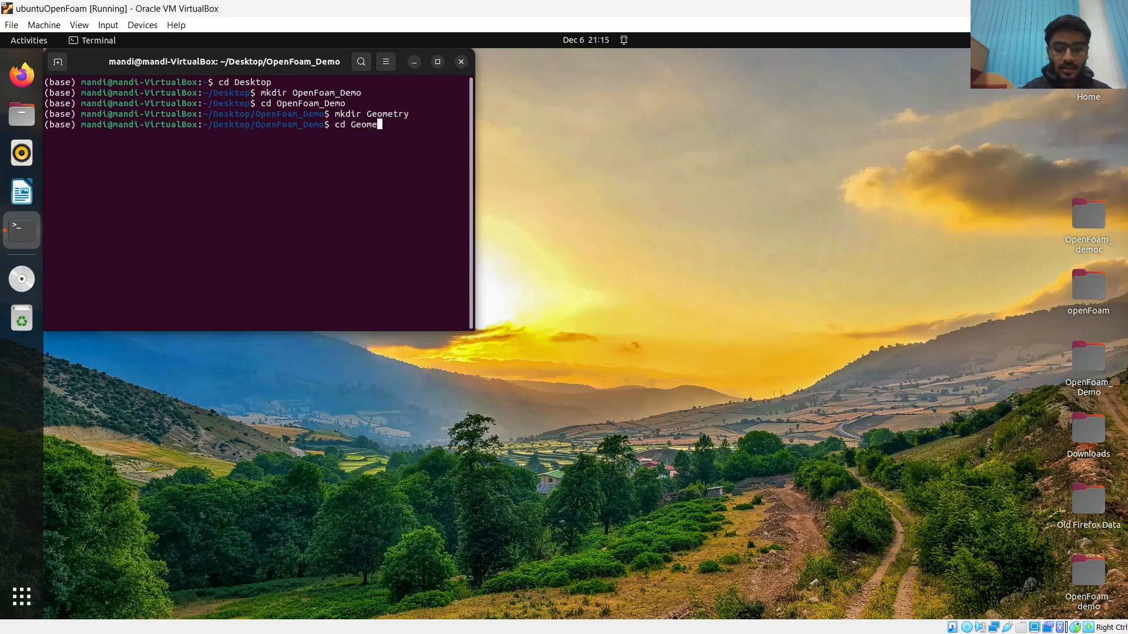
pyautogui.write('try')
pyautogui.press('Return')
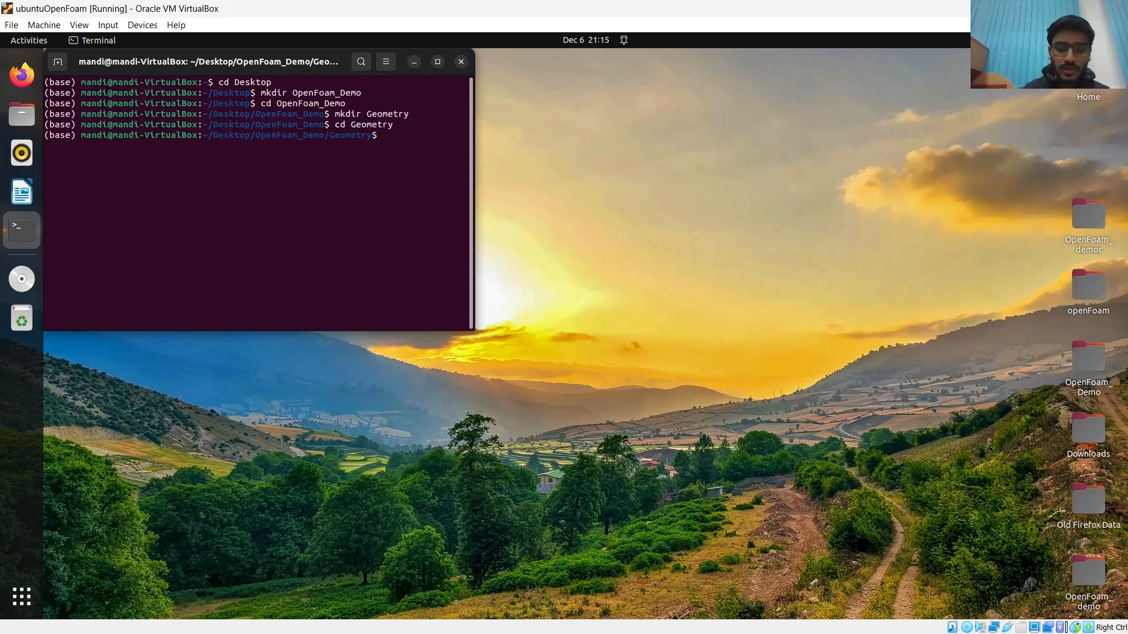
# Launch Gmsh from the Geometry directory with the gmsh command
pyautogui.write('gm')
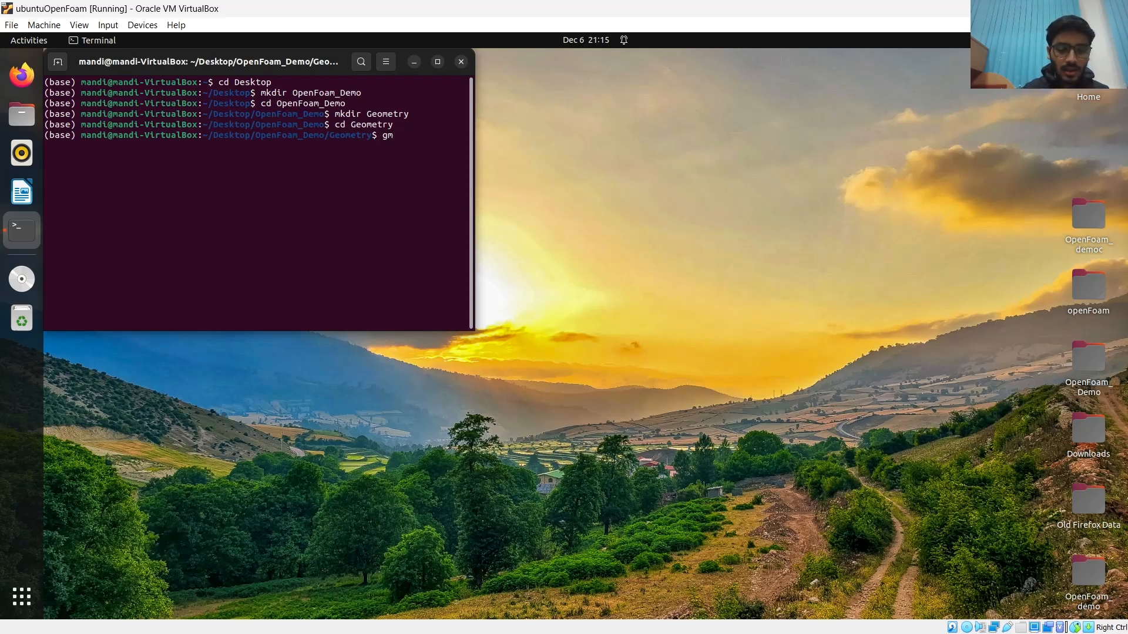
pyautogui.write('sh')
pyautogui.press('Return')
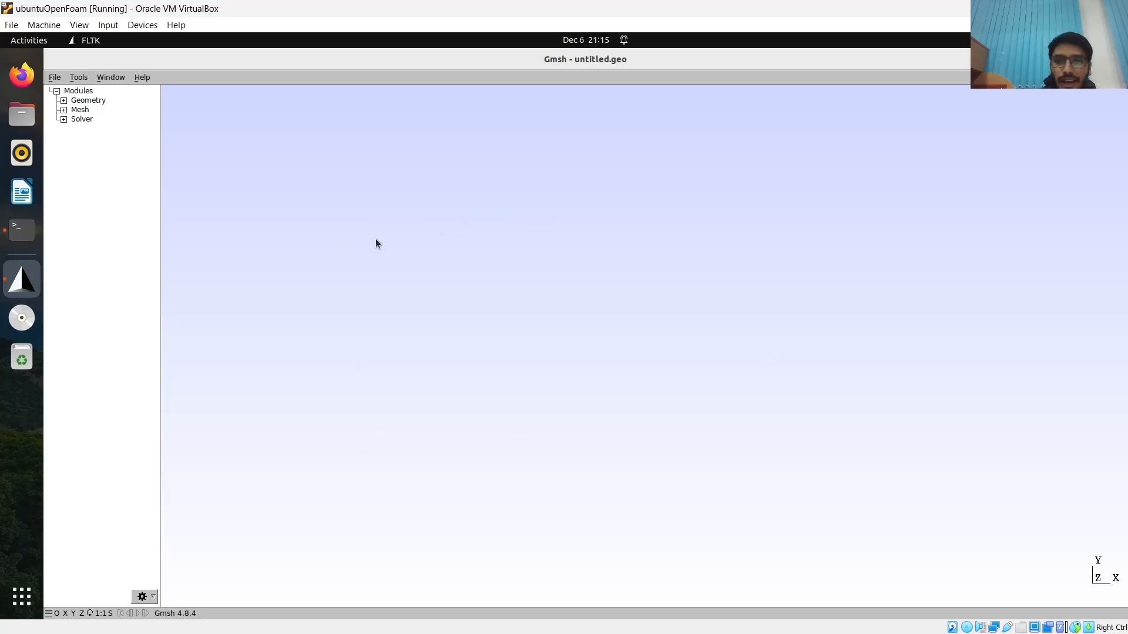
# Switch to the Flowpastcylinder slide in PowerPoint to review the flow domain and boundary conditions, and return to the virtual machine with Gmsh
pyautogui.moveTo(715, 632)
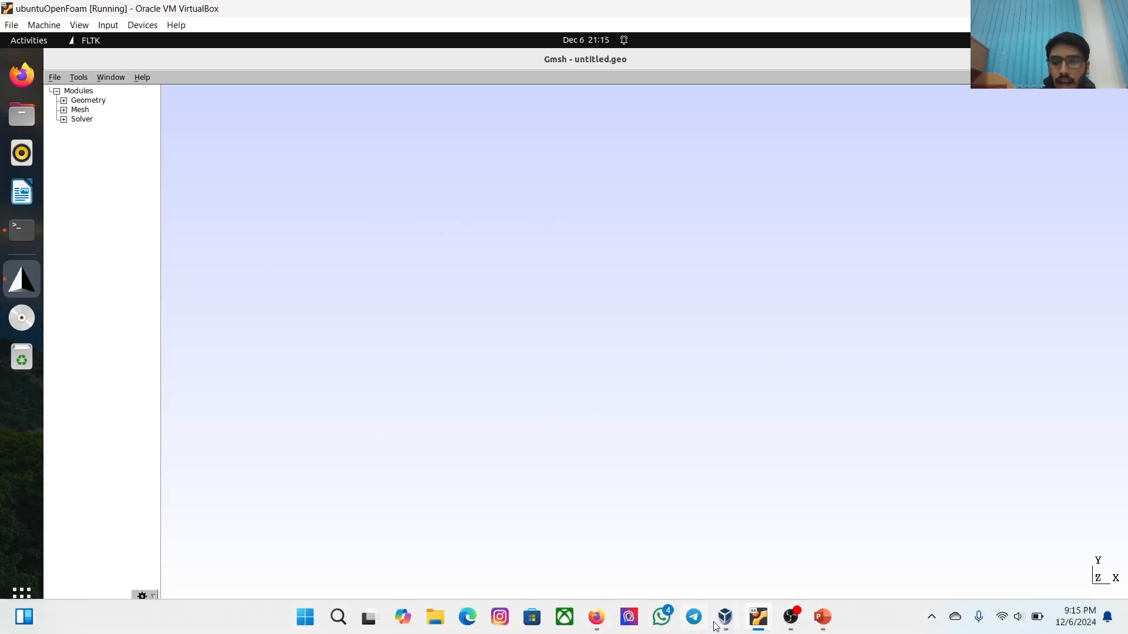
pyautogui.click(821, 618)
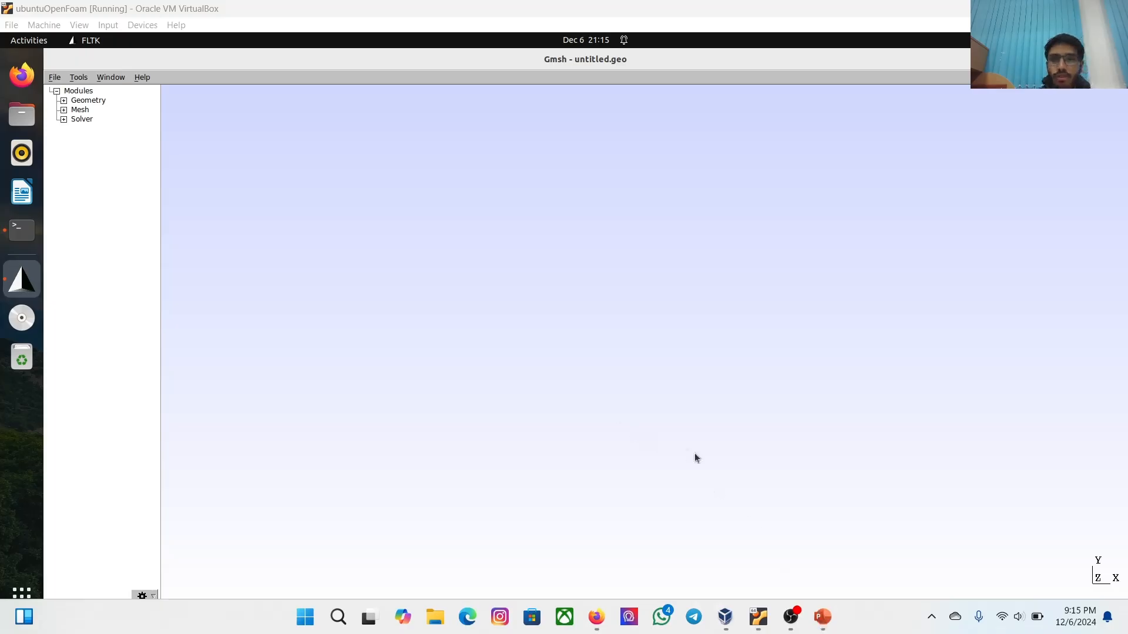
pyautogui.click(825, 630)
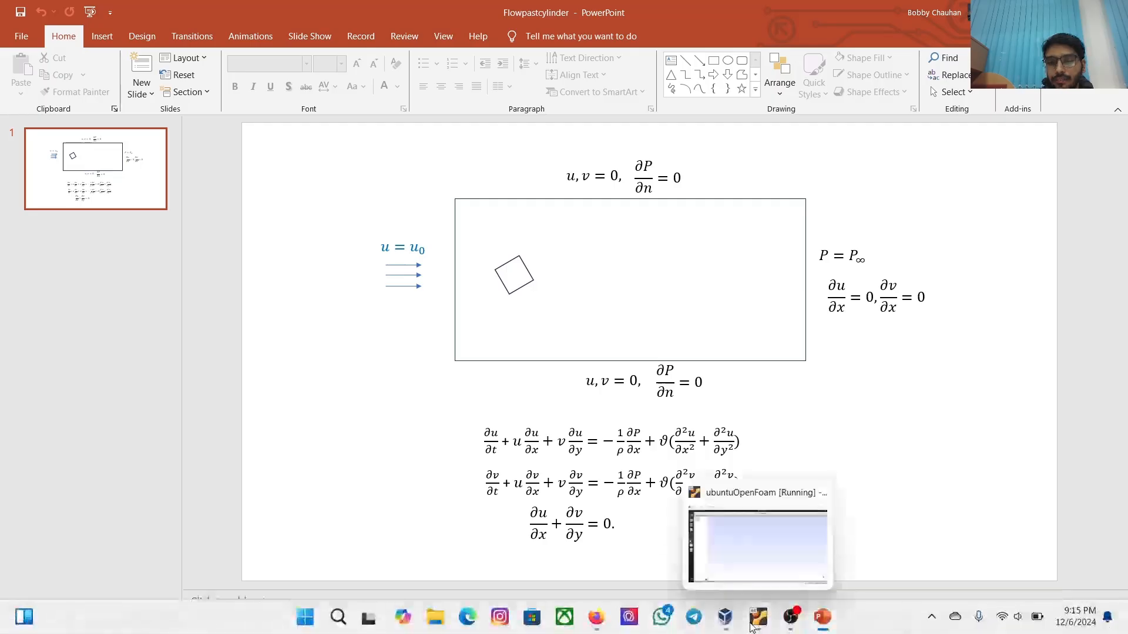
pyautogui.click(758, 617)
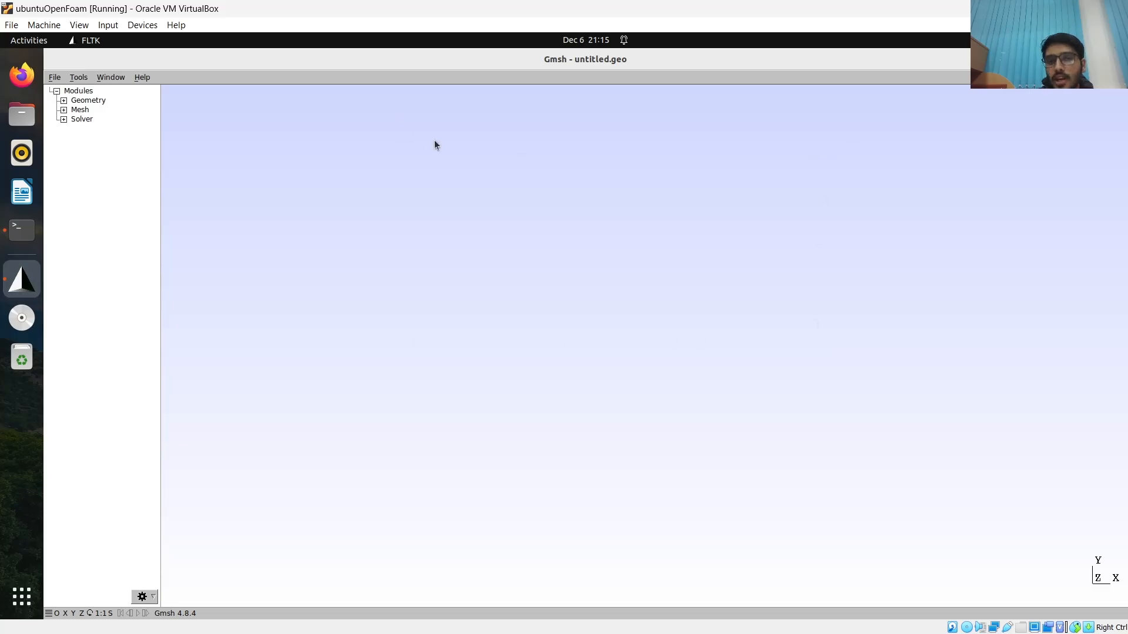
# Start the Point tool for adding elementary geometry entities
pyautogui.click(64, 101)
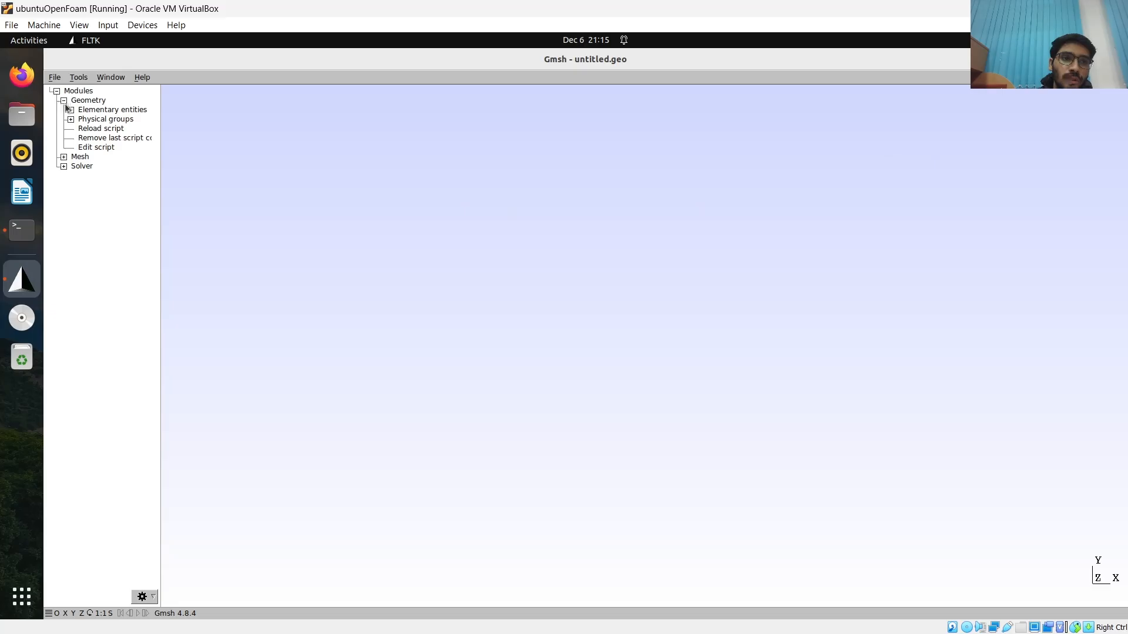
pyautogui.click(70, 110)
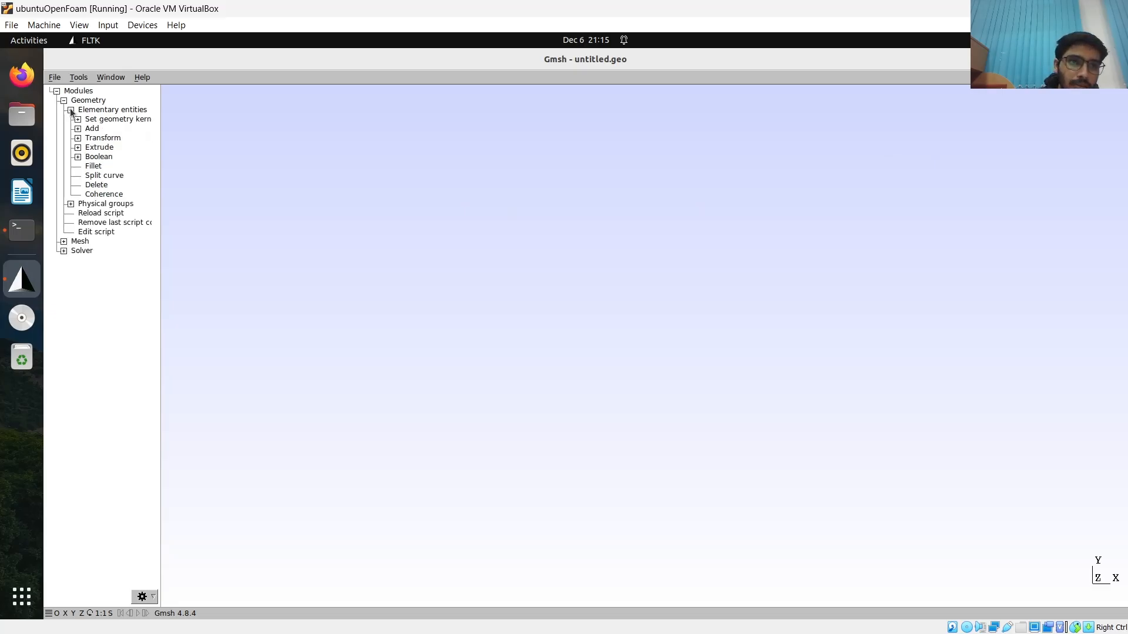
pyautogui.click(77, 128)
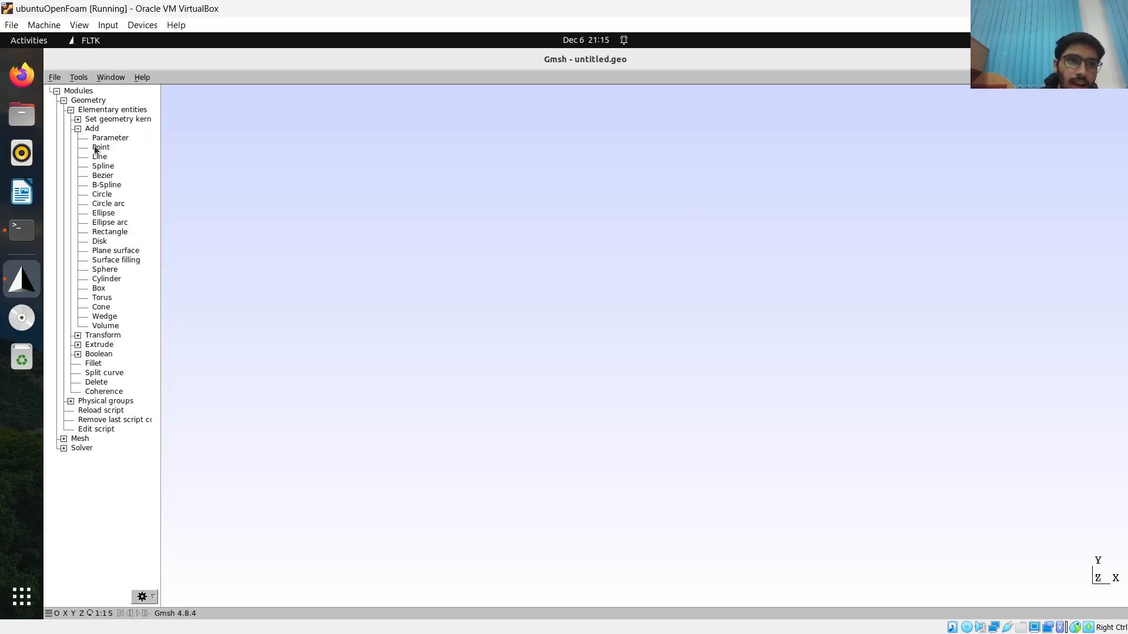
pyautogui.click(99, 148)
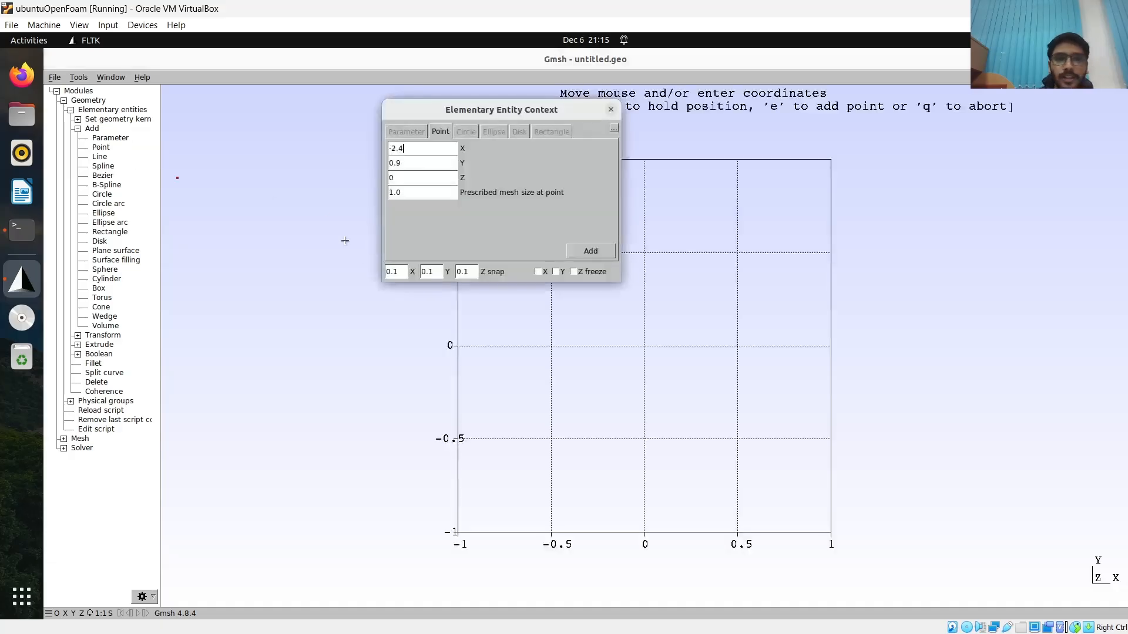
pyautogui.press('BackSpace')
pyautogui.press('BackSpace')
pyautogui.press('BackSpace')
pyautogui.press('BackSpace')
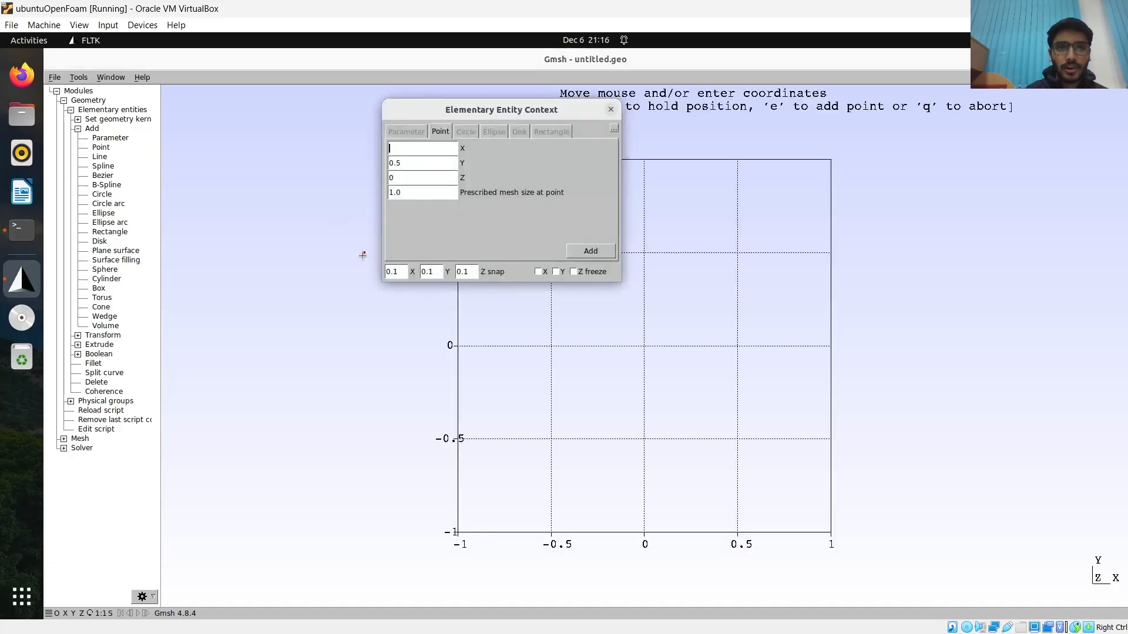
pyautogui.write('-1.8')
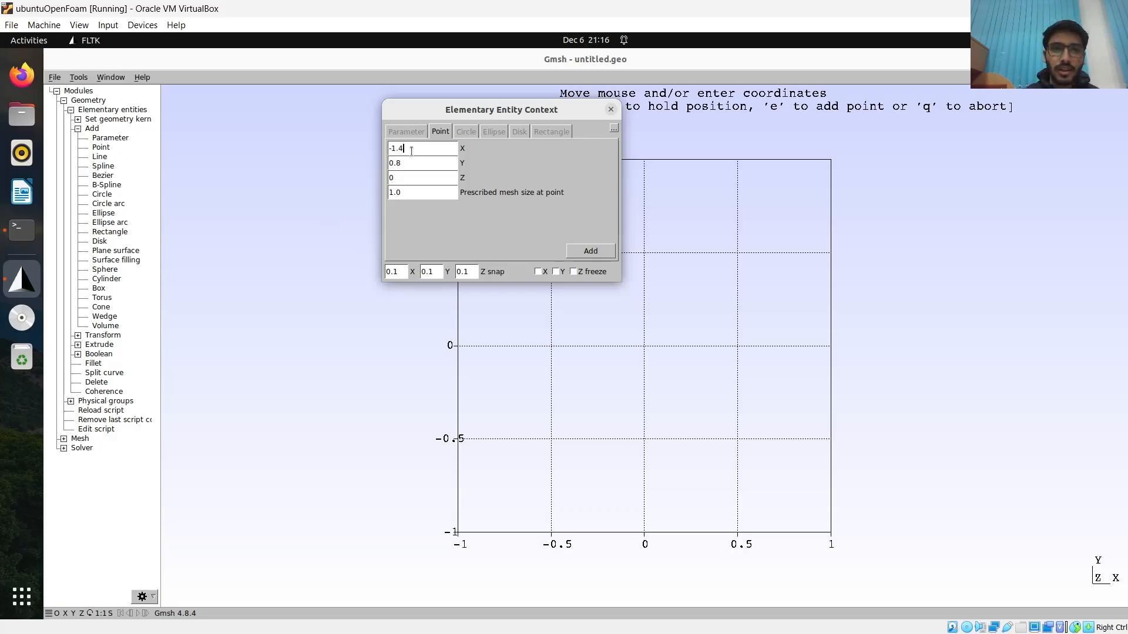
pyautogui.press('BackSpace')
pyautogui.press('BackSpace')
pyautogui.press('BackSpace')
pyautogui.press('BackSpace')
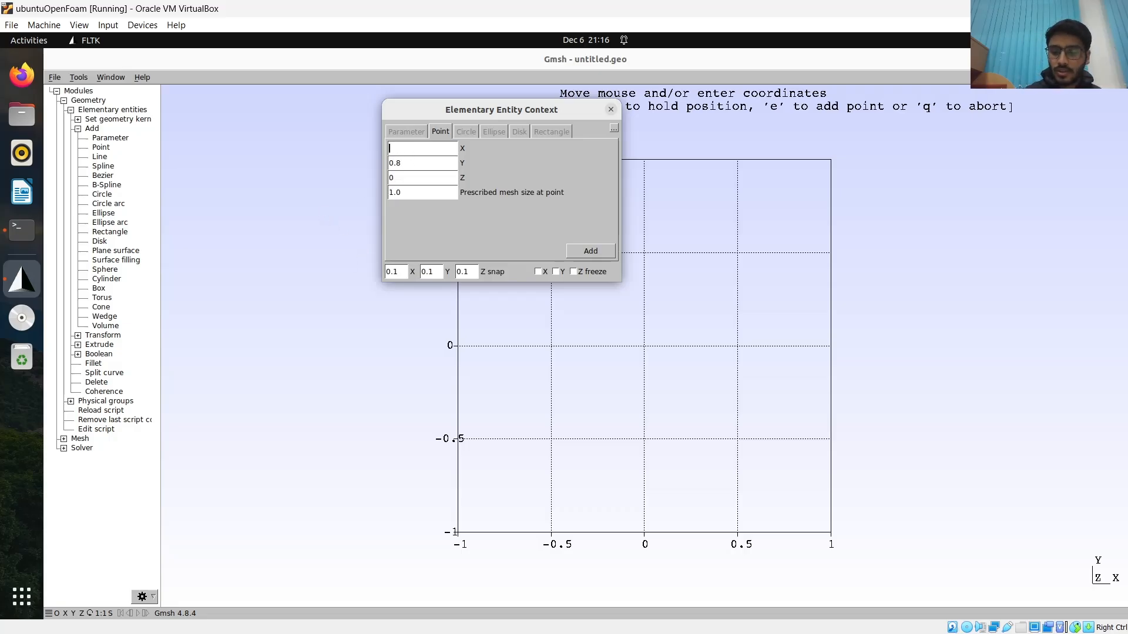
# Add a point at X 0, Y 0, Z 0 with a prescribed mesh size of 1.0
pyautogui.click(414, 157)
pyautogui.press('BackSpace')
pyautogui.press('BackSpace')
pyautogui.press('BackSpace')
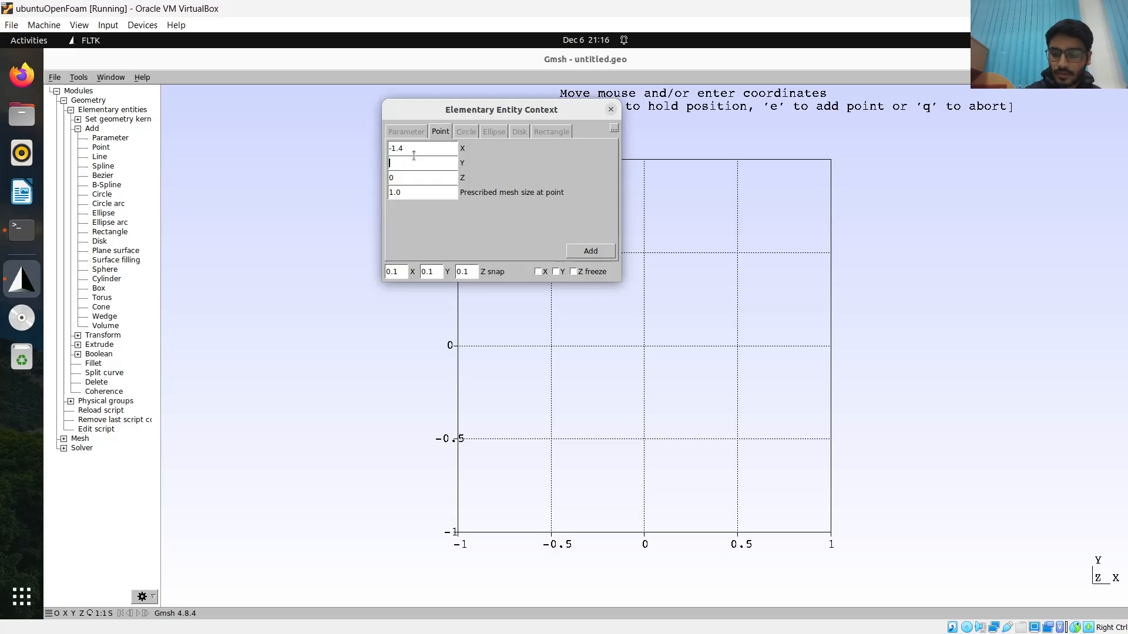
pyautogui.click(416, 151)
pyautogui.press('BackSpace')
pyautogui.press('BackSpace')
pyautogui.press('BackSpace')
pyautogui.press('BackSpace')
pyautogui.write('0')
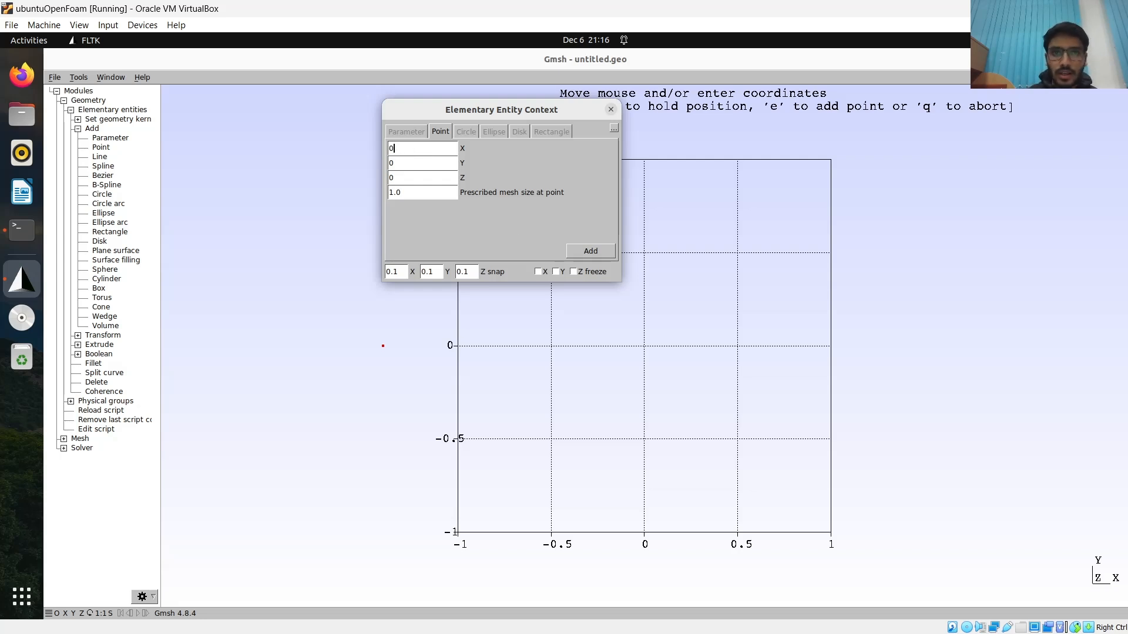
pyautogui.click(590, 251)
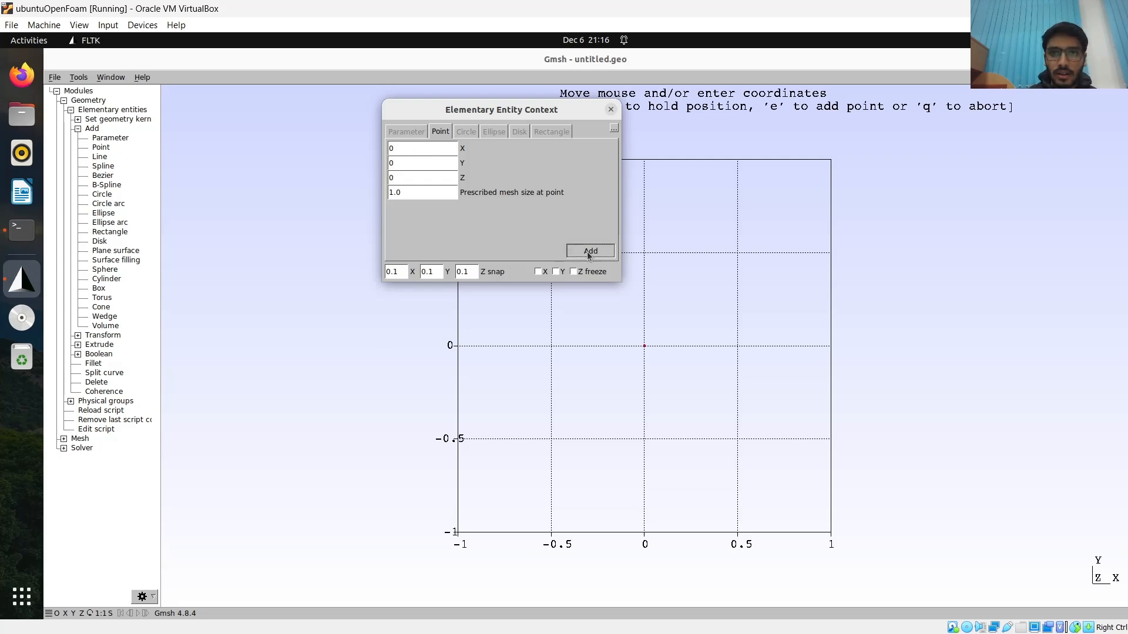
# Add the channel's second corner point at X 15, Y 0, Z 0
pyautogui.click(404, 148)
pyautogui.press('BackSpace')
pyautogui.write('15')
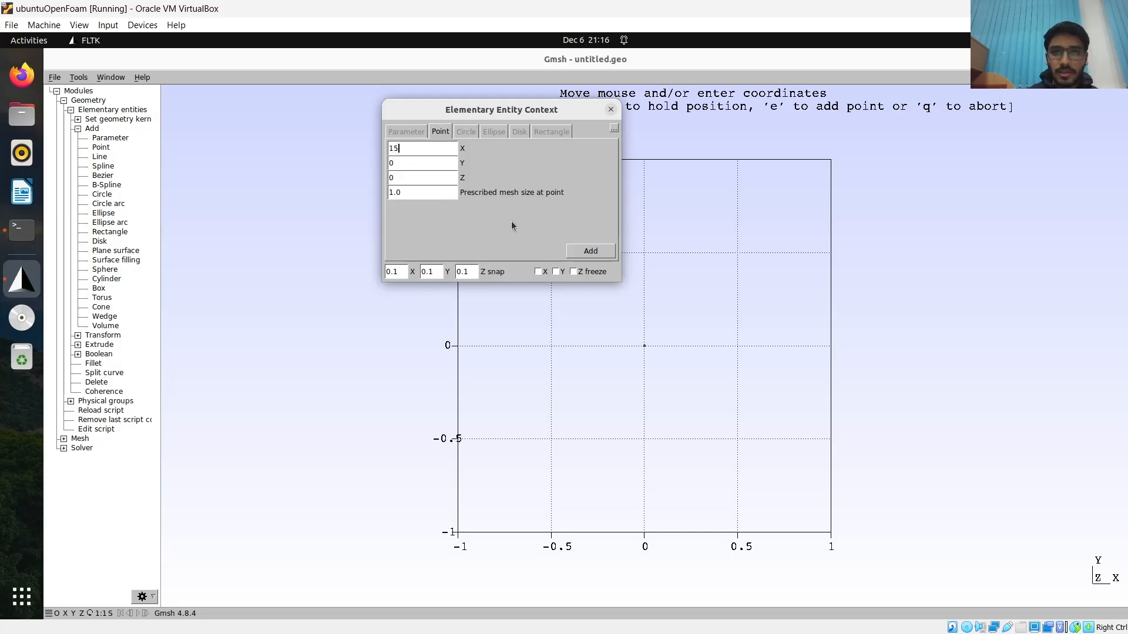
pyautogui.click(579, 251)
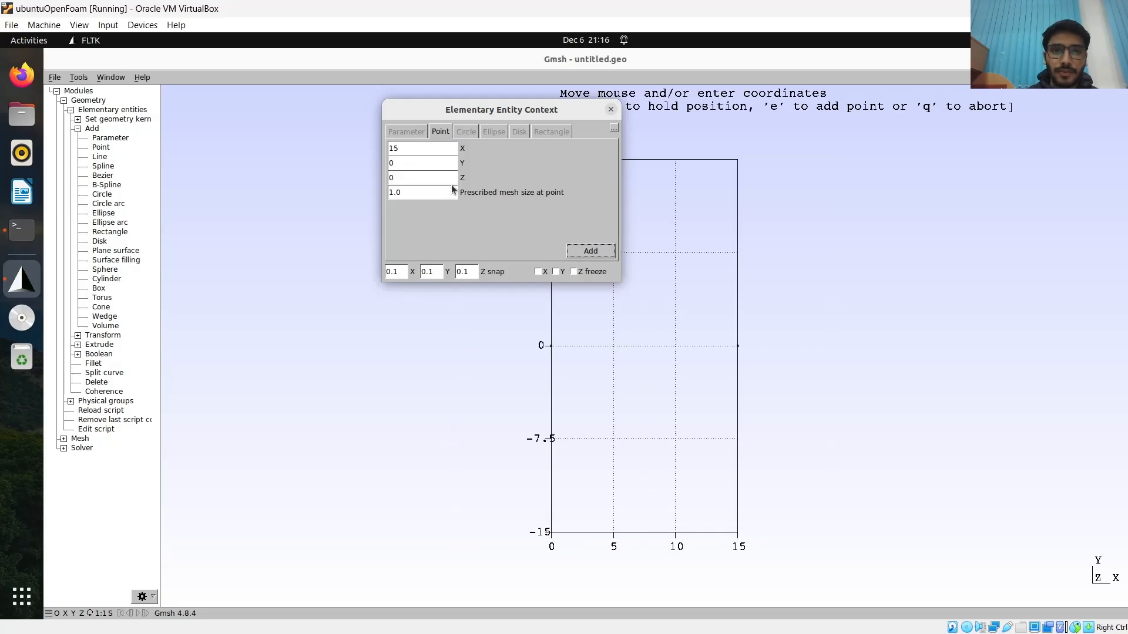
# Add the channel's third corner point at X 15, Y 10, Z 0
pyautogui.click(403, 162)
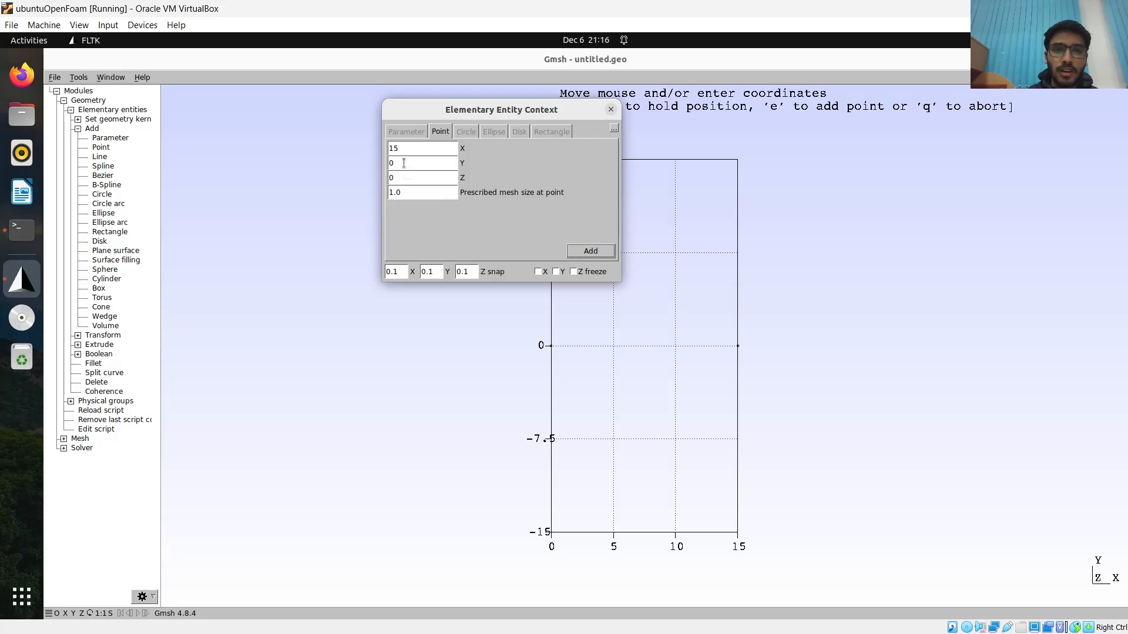
pyautogui.click(403, 163)
pyautogui.press('BackSpace')
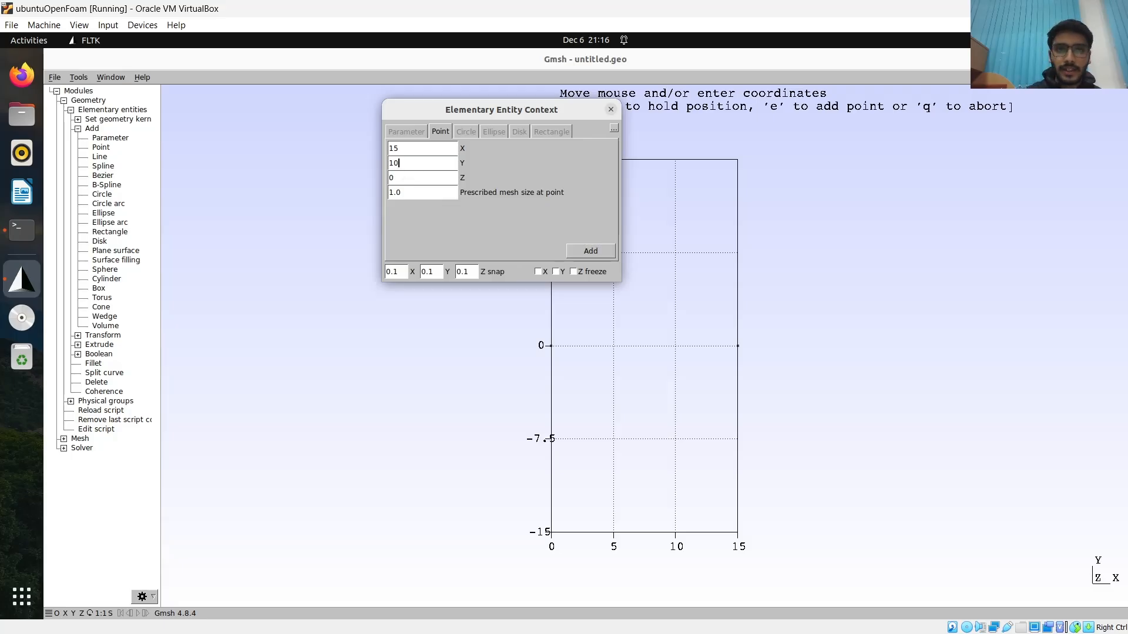
pyautogui.write('10')
pyautogui.click(590, 251)
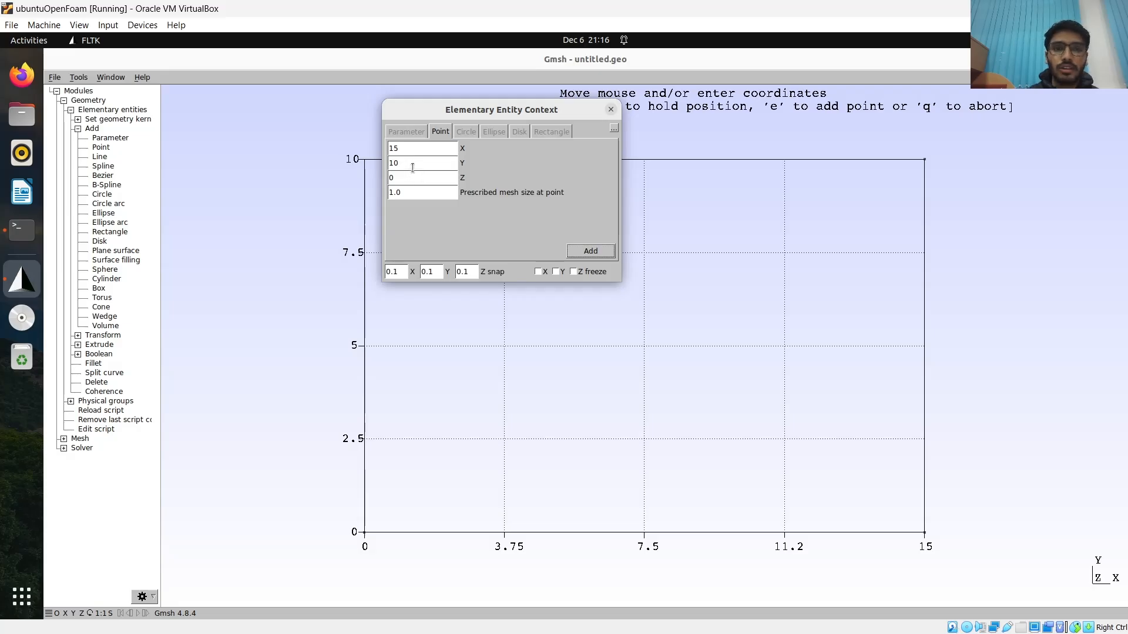
# Add the channel's fourth corner point at X 0, Y 10, Z 0 and close the point settings
pyautogui.click(405, 149)
pyautogui.press('BackSpace')
pyautogui.press('BackSpace')
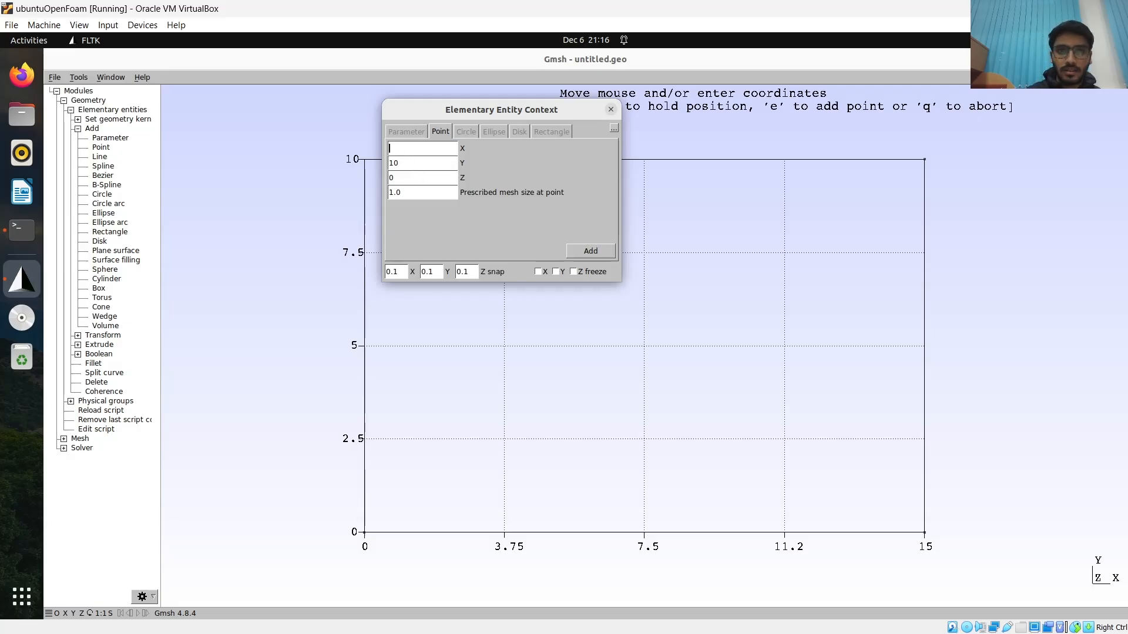
pyautogui.write('0')
pyautogui.click(590, 251)
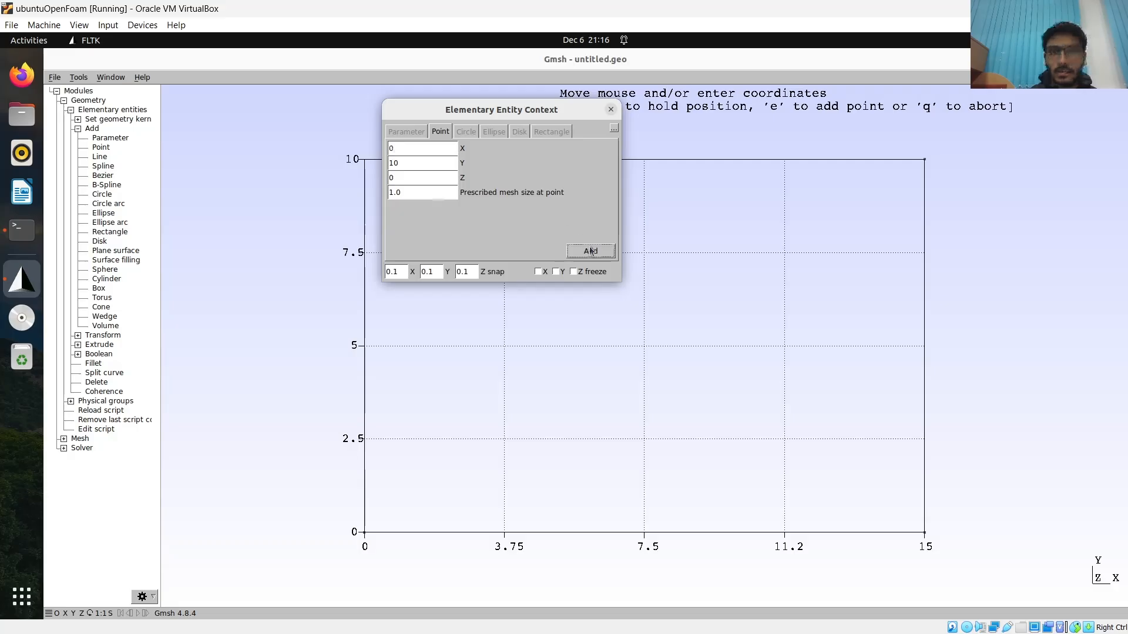
pyautogui.click(612, 109)
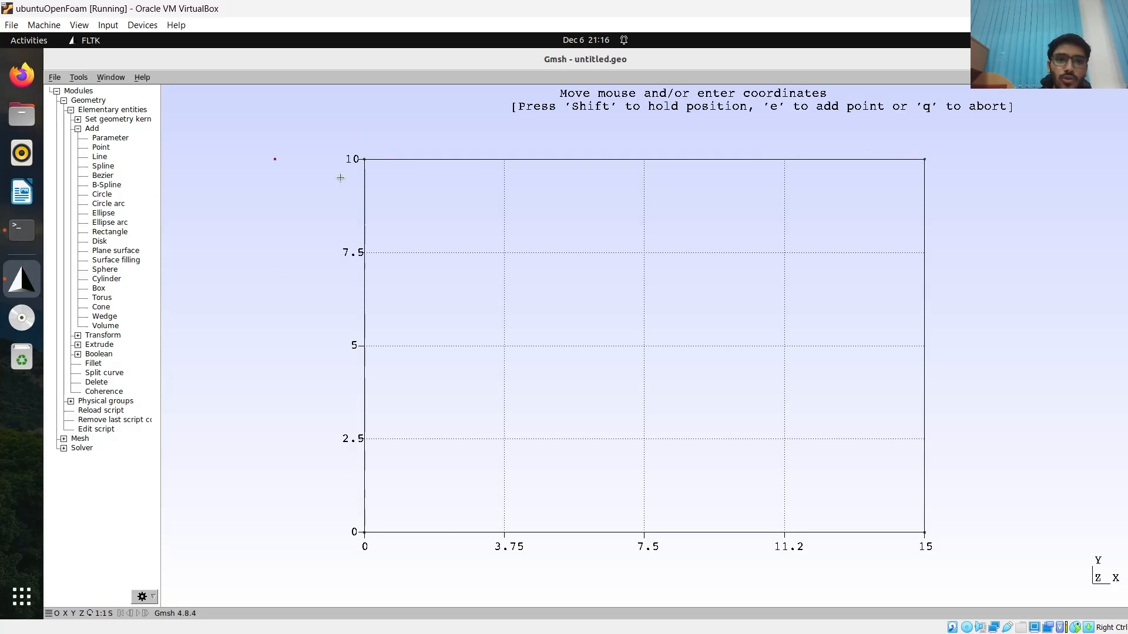
# Draw four lines joining the corner points counterclockwise from the origin to close the 15 by 10 channel outline
pyautogui.click(99, 157)
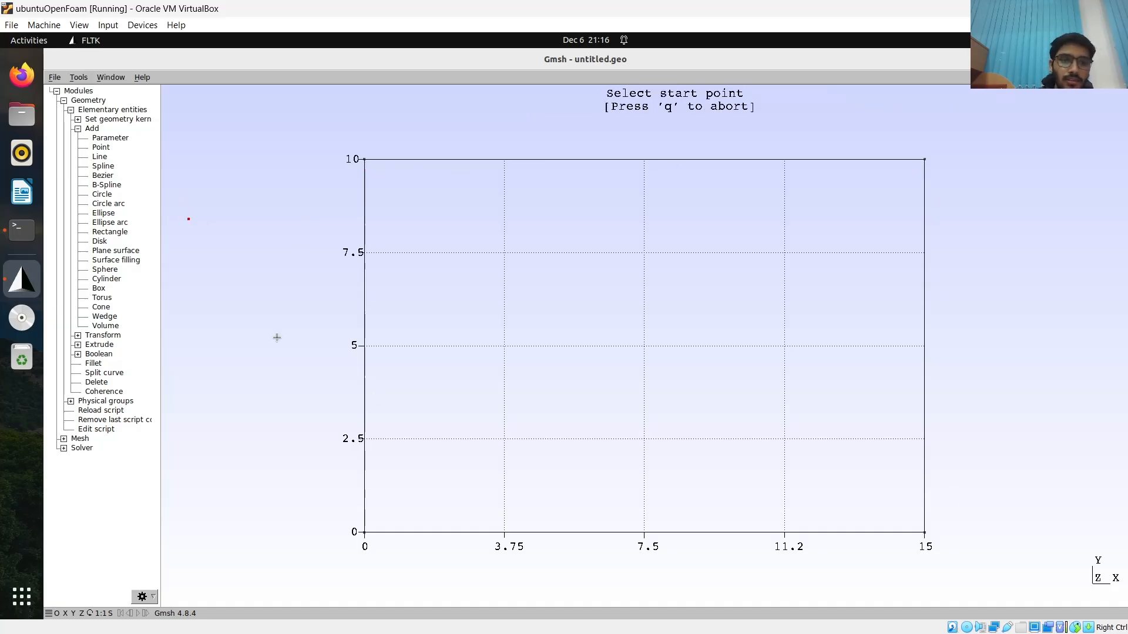
pyautogui.click(364, 532)
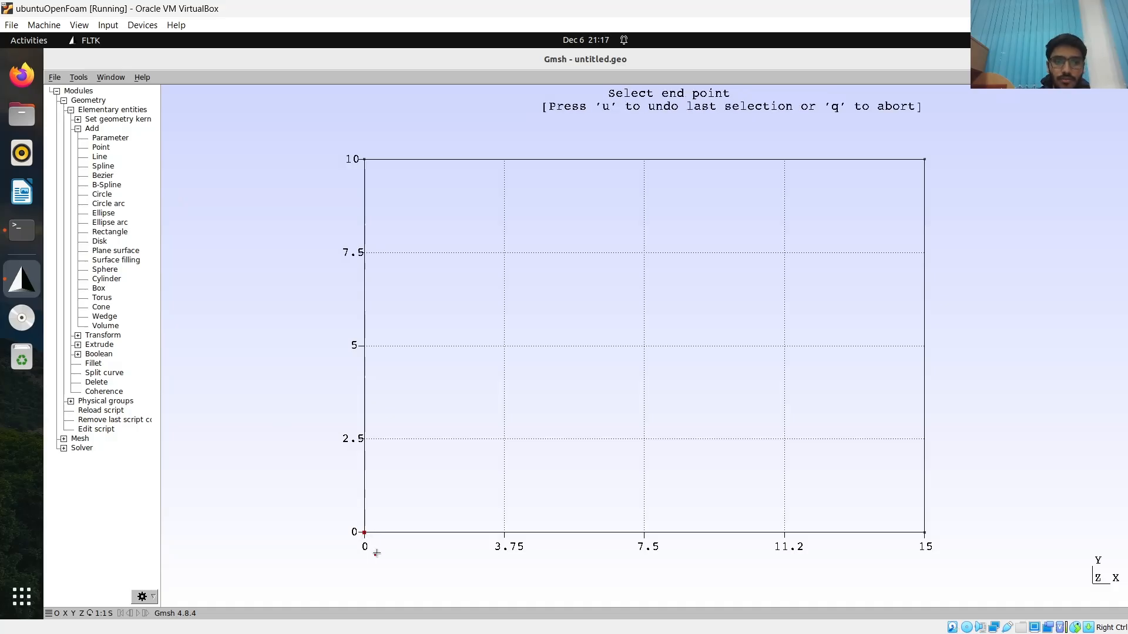
pyautogui.click(924, 532)
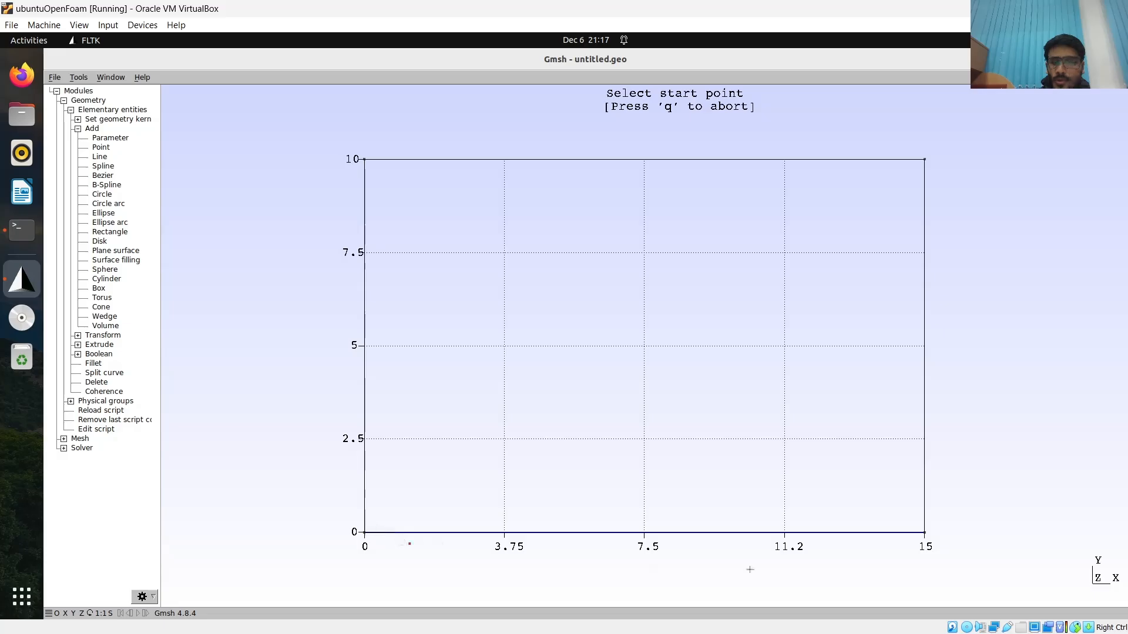
pyautogui.click(924, 533)
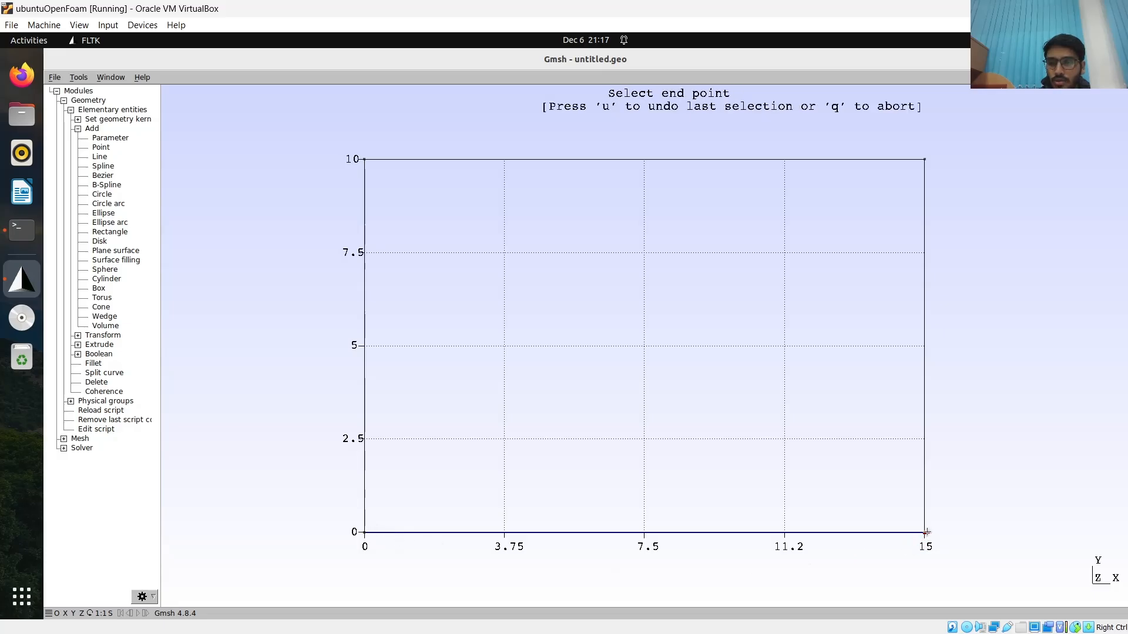
pyautogui.click(923, 158)
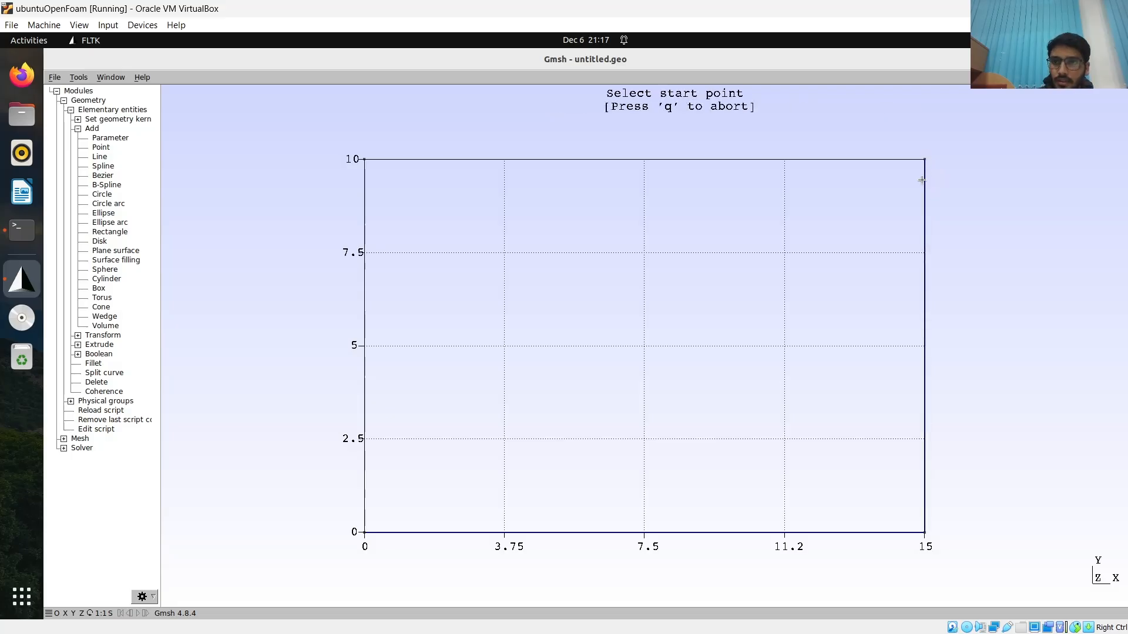
pyautogui.click(924, 160)
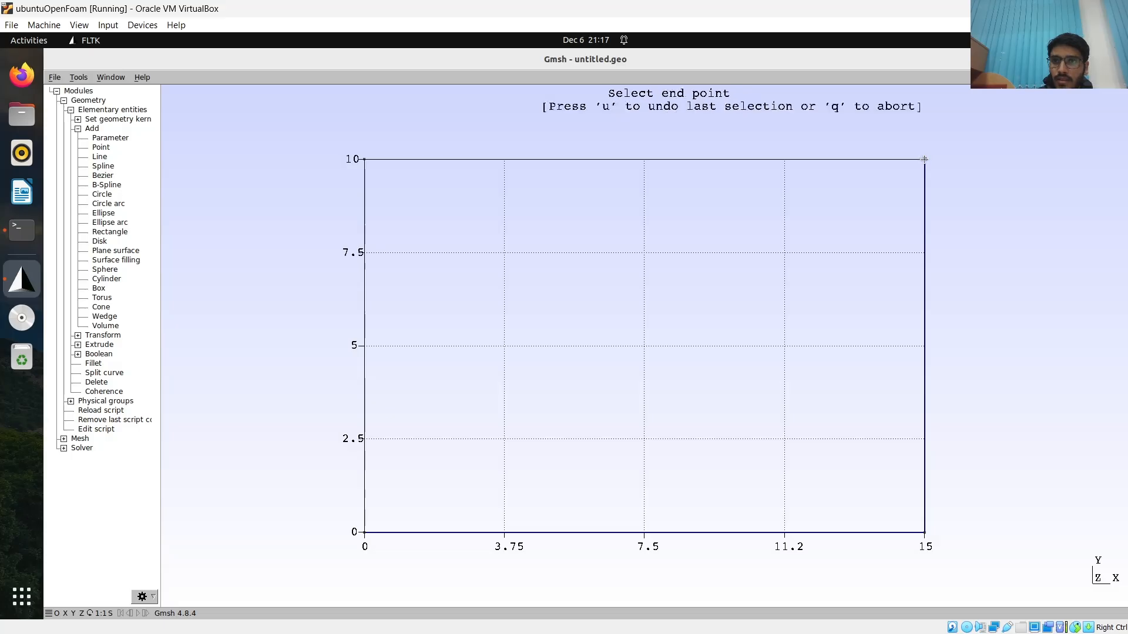
pyautogui.click(365, 159)
pyautogui.click(365, 159)
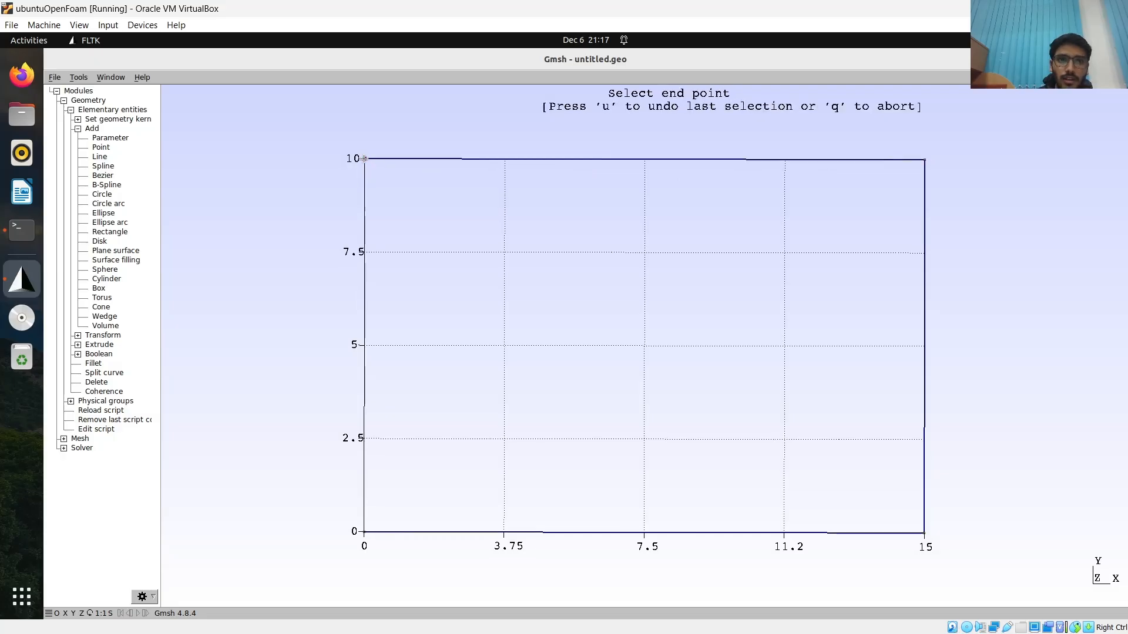
pyautogui.click(364, 532)
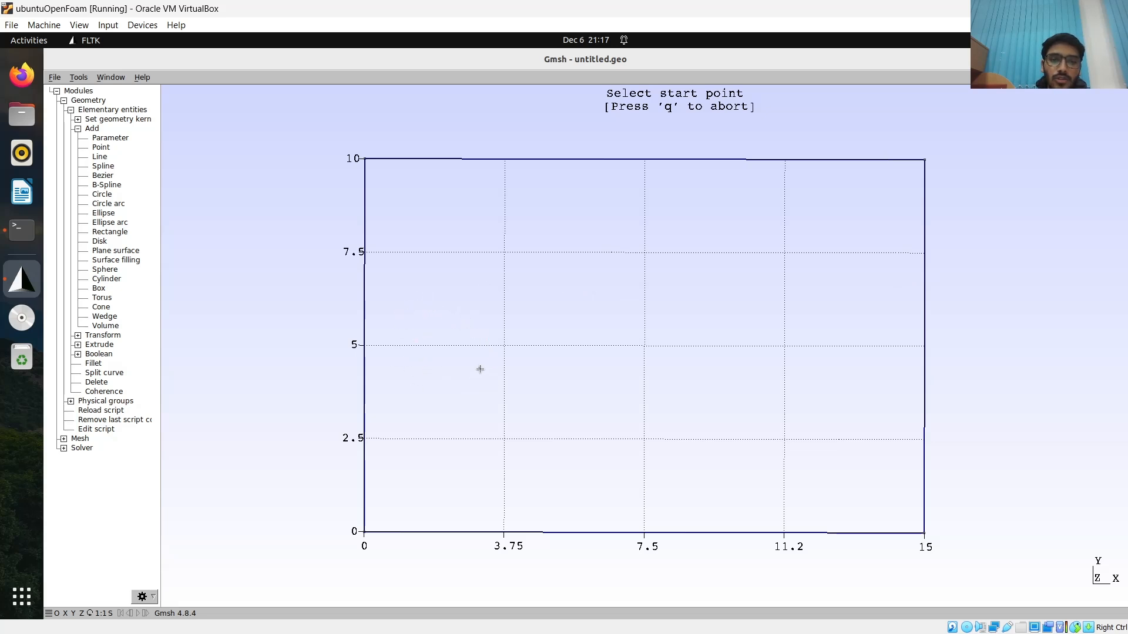
# Add the first corner point of the square cylinder at X 1.5, Y 4.5, Z 0
pyautogui.click(101, 147)
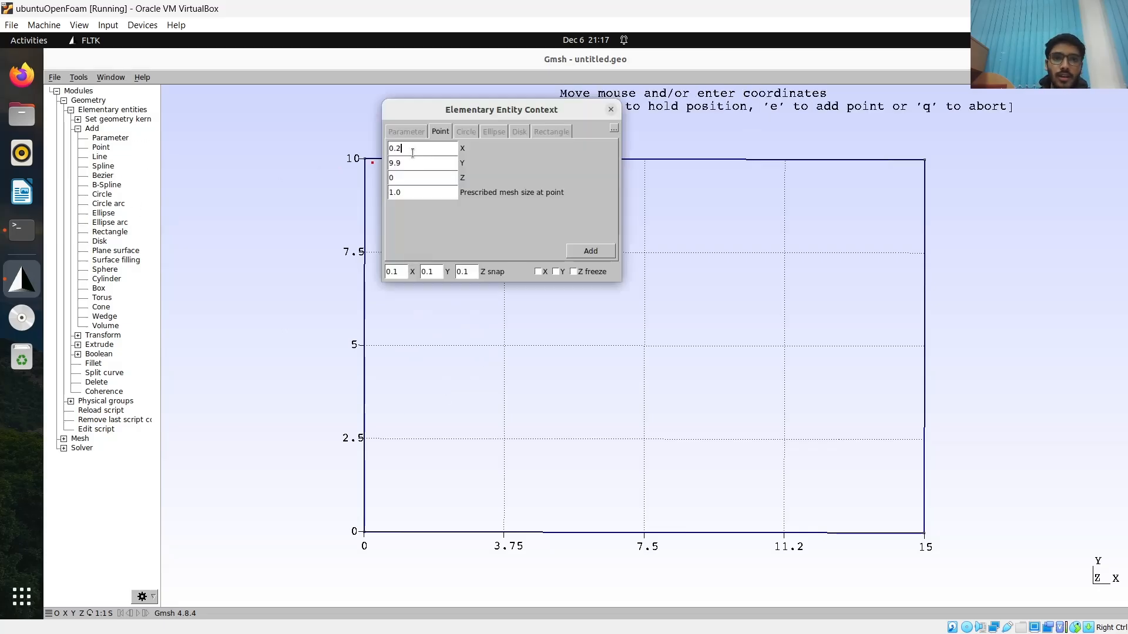
pyautogui.press('BackSpace')
pyautogui.press('BackSpace')
pyautogui.press('BackSpace')
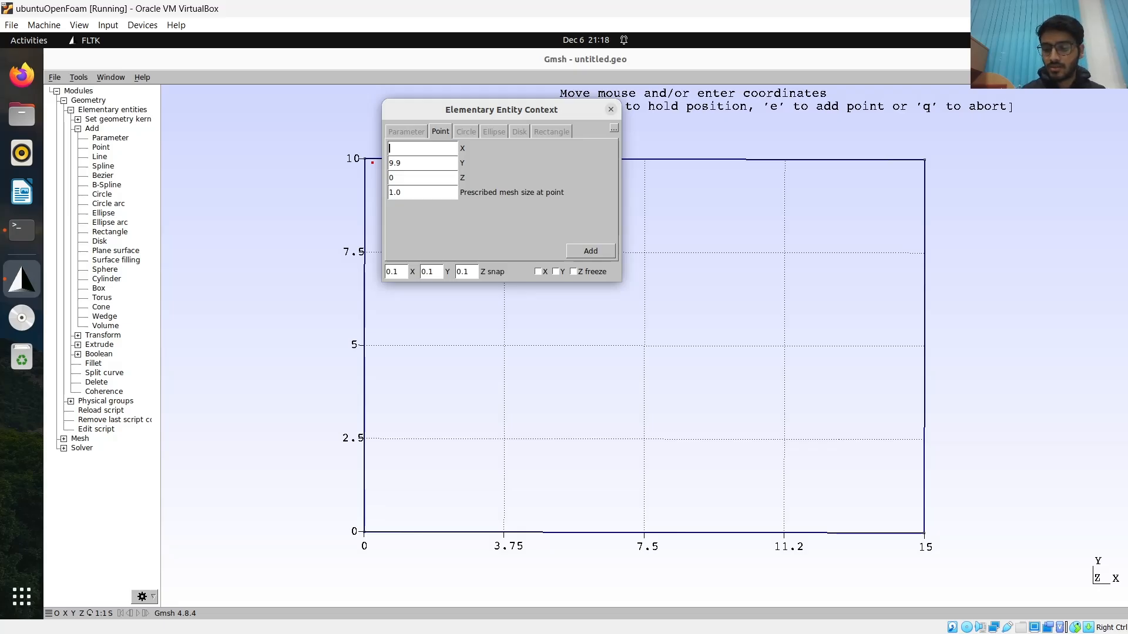
pyautogui.write('1.5')
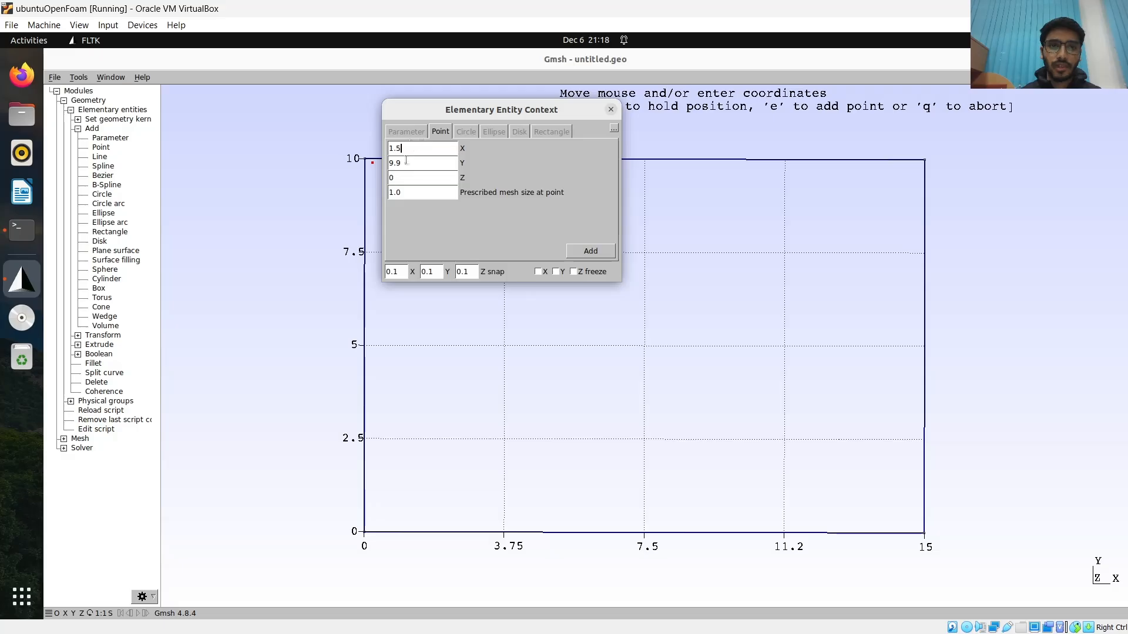
pyautogui.press('BackSpace')
pyautogui.press('BackSpace')
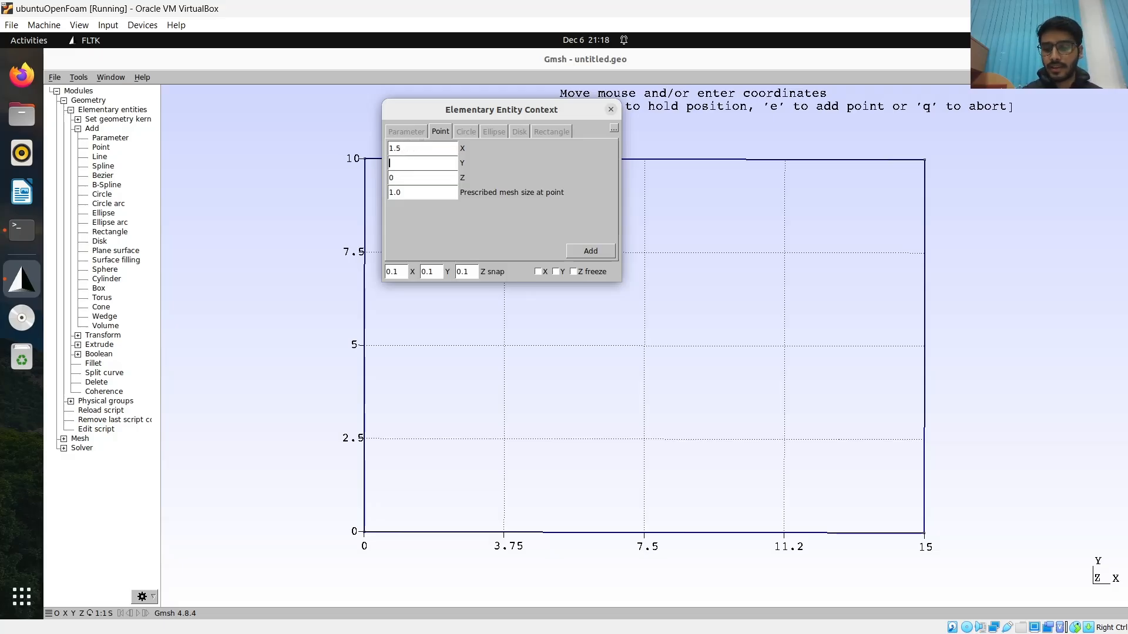
pyautogui.click(579, 255)
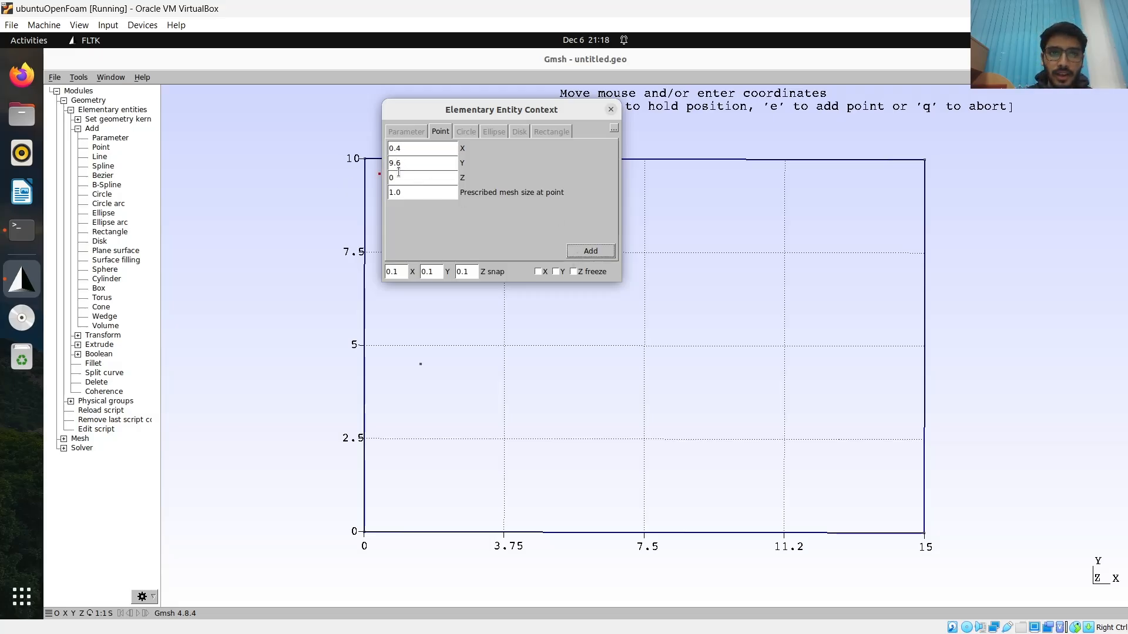
# Add the square cylinder's second corner point at X 1.5, Y 5.5, Z 0
pyautogui.click(405, 148)
pyautogui.press('BackSpace')
pyautogui.press('BackSpace')
pyautogui.press('BackSpace')
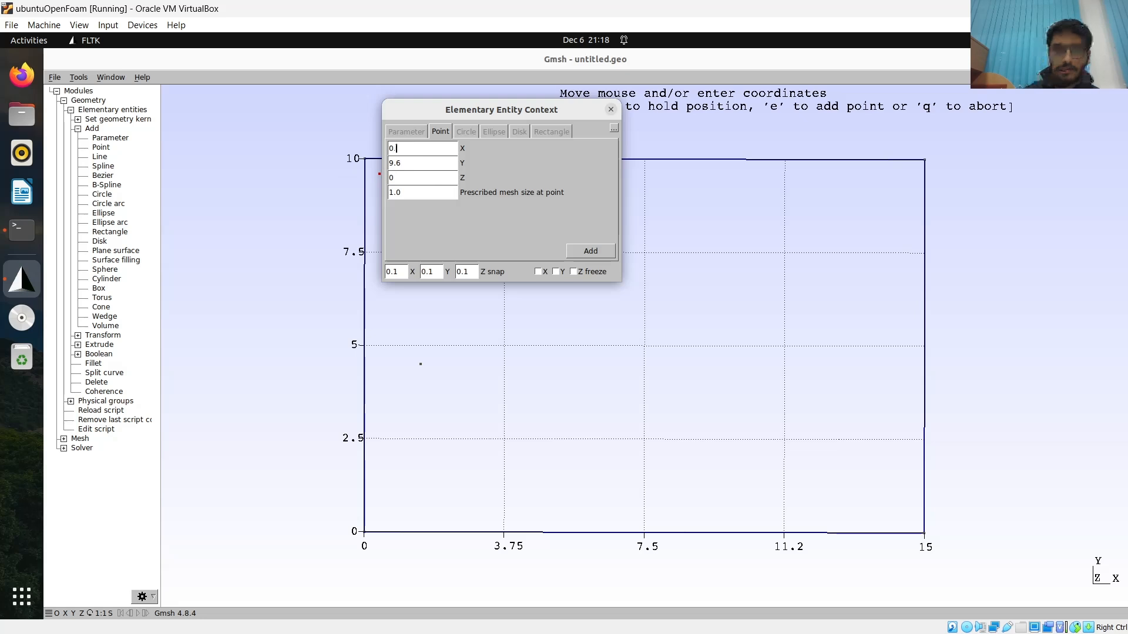
pyautogui.write('1.5')
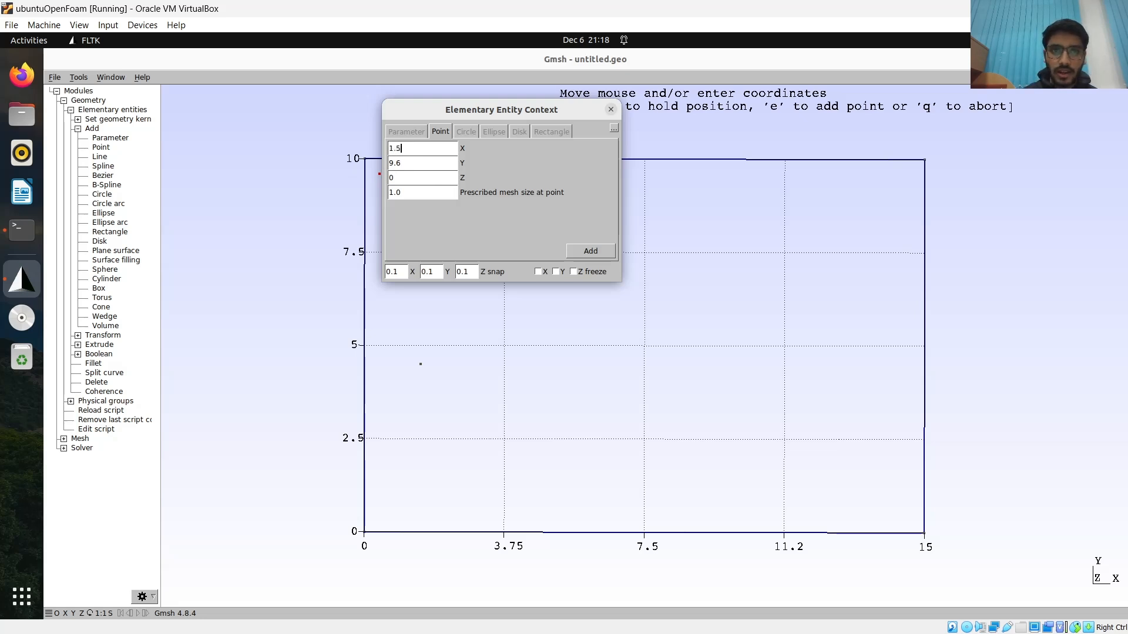
pyautogui.click(404, 163)
pyautogui.press('BackSpace')
pyautogui.press('BackSpace')
pyautogui.press('BackSpace')
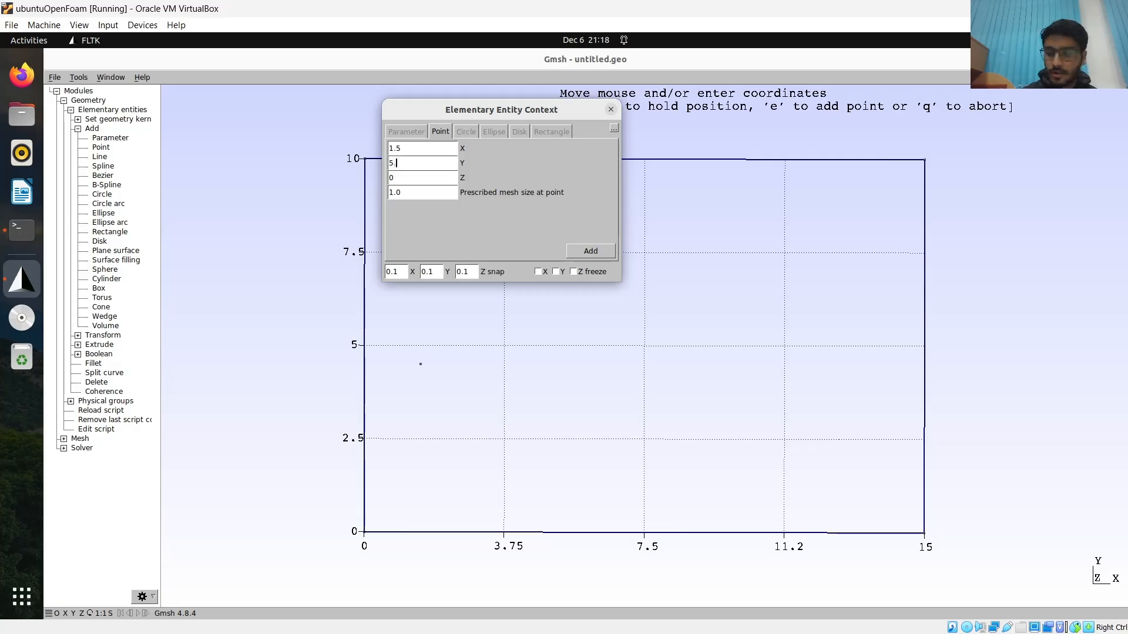
pyautogui.click(589, 251)
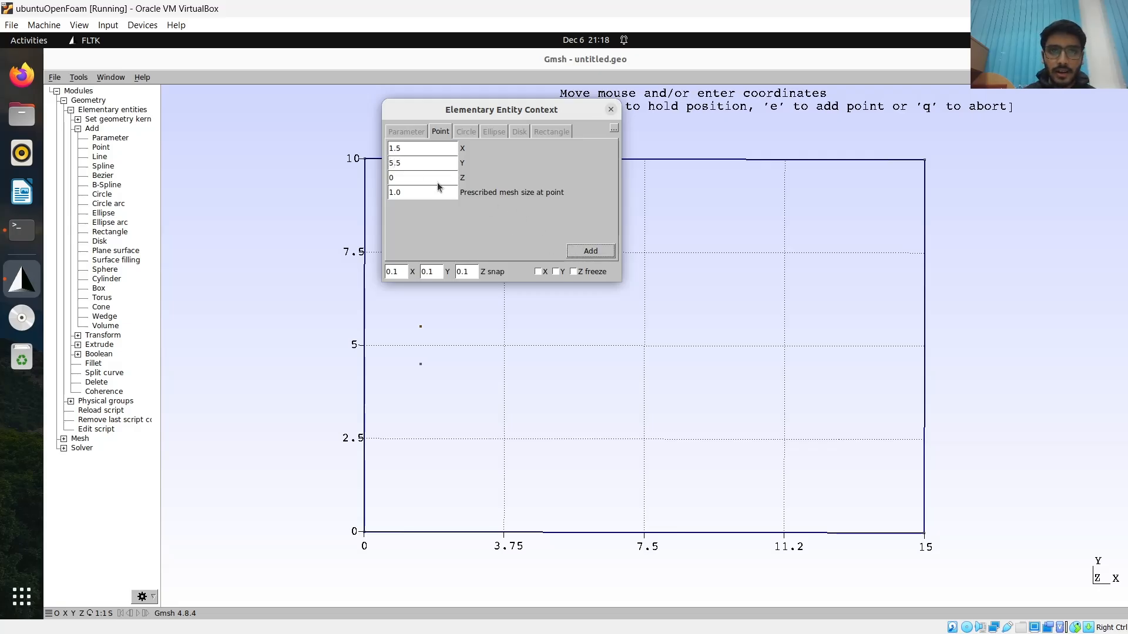
# Add the square cylinder's third corner point at X 2.5, Y 5.5, Z 0
pyautogui.click(403, 148)
pyautogui.press('BackSpace')
pyautogui.press('BackSpace')
pyautogui.press('BackSpace')
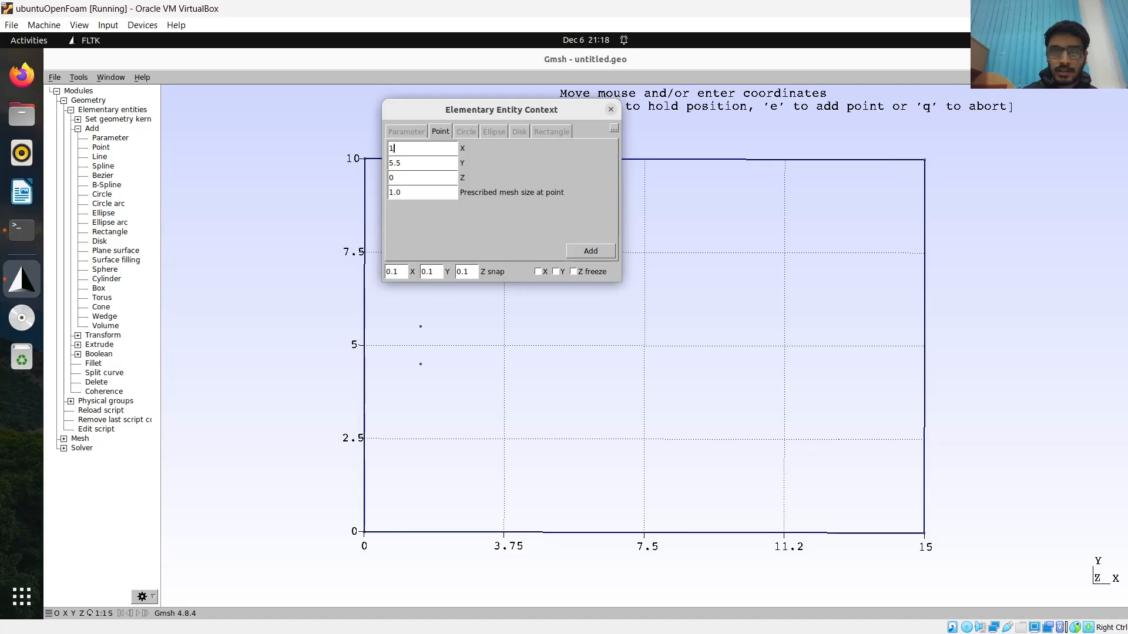
pyautogui.write('2.5')
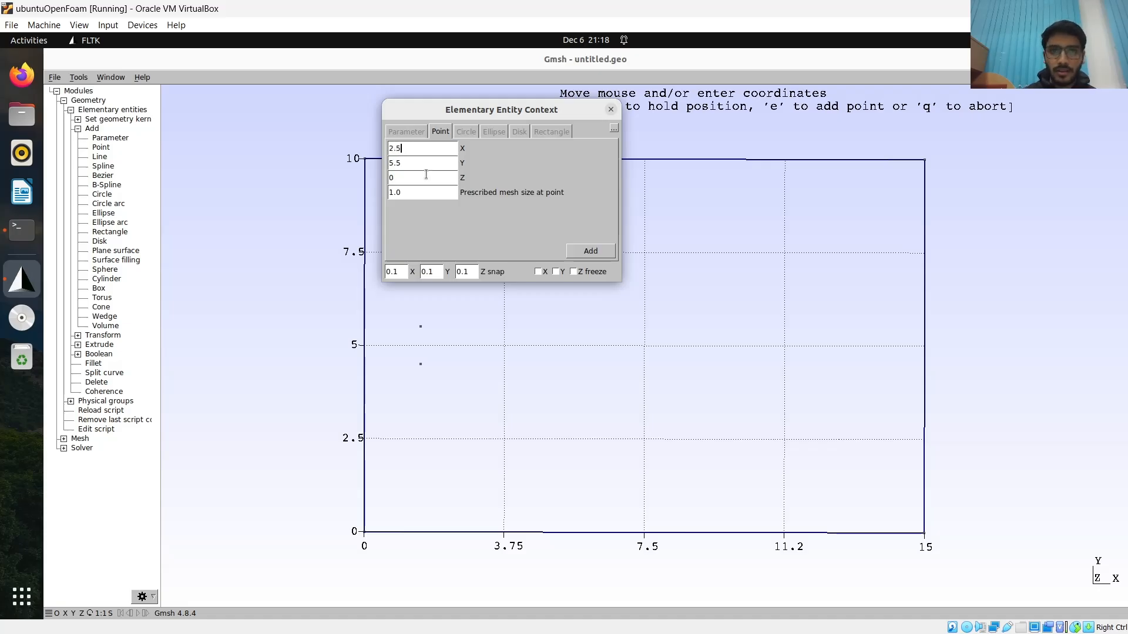
pyautogui.click(577, 251)
# Add the square cylinder's fourth corner point at X 2.5, Y 4.5, Z 0 and close the point settings
pyautogui.click(393, 164)
pyautogui.press('BackSpace')
pyautogui.write('4')
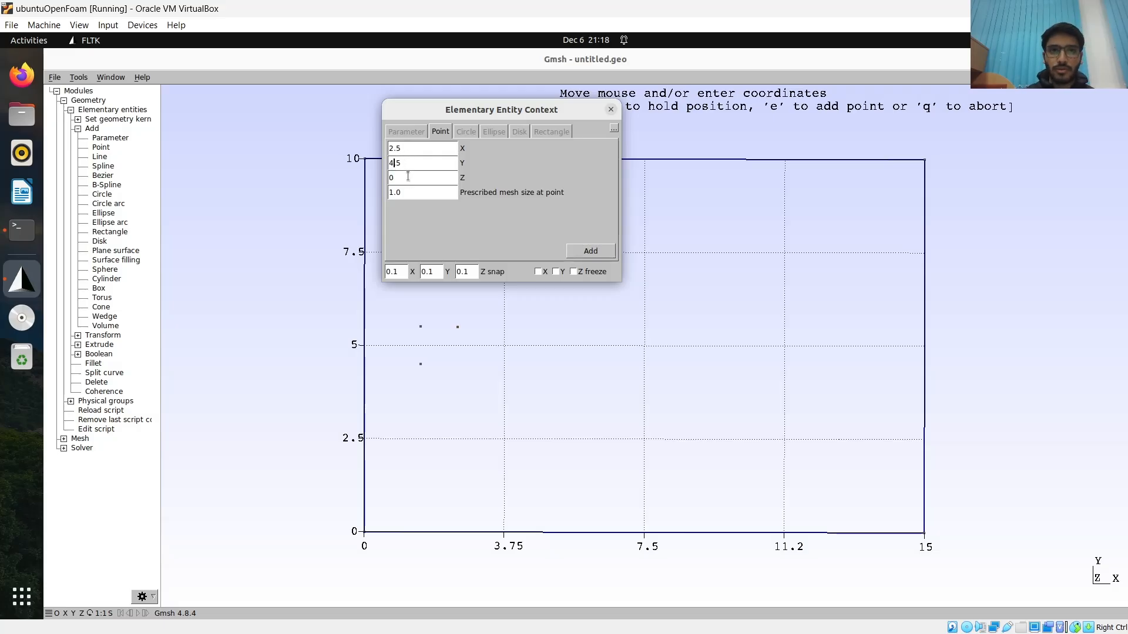
pyautogui.click(593, 253)
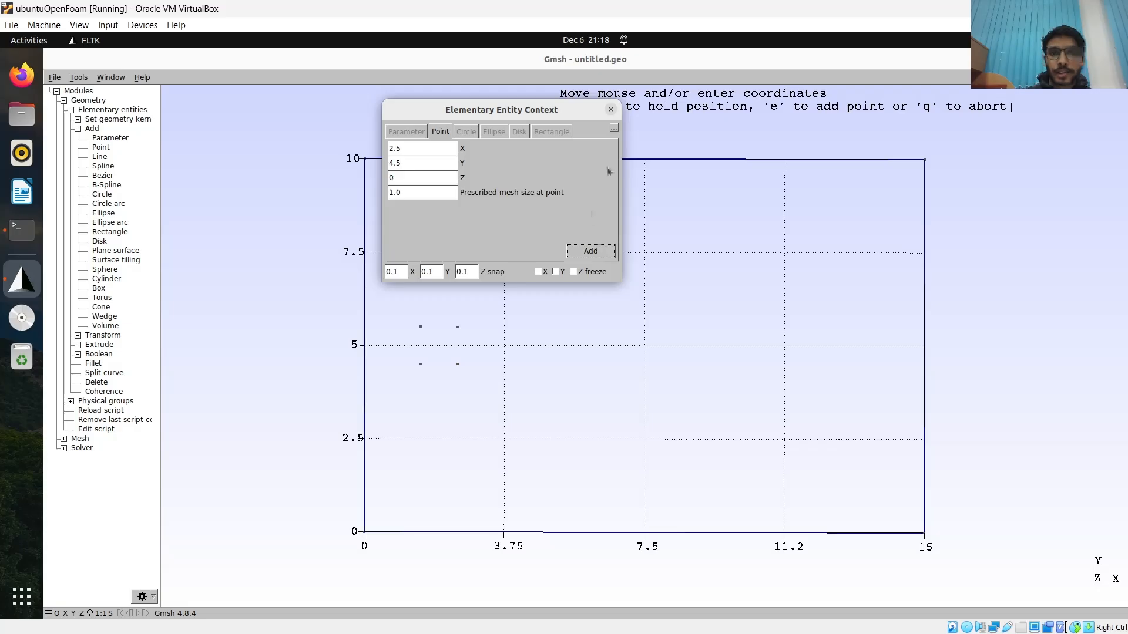
pyautogui.click(610, 109)
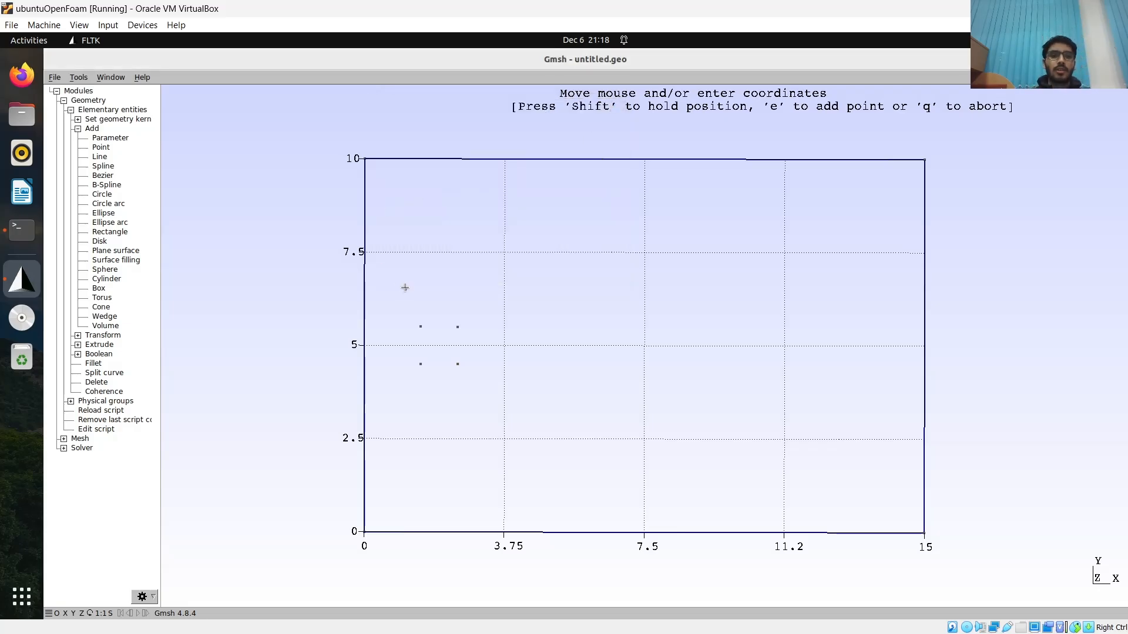
# Draw four lines joining the square cylinder's corner points into a closed square, starting from the upper-left corner
pyautogui.click(100, 157)
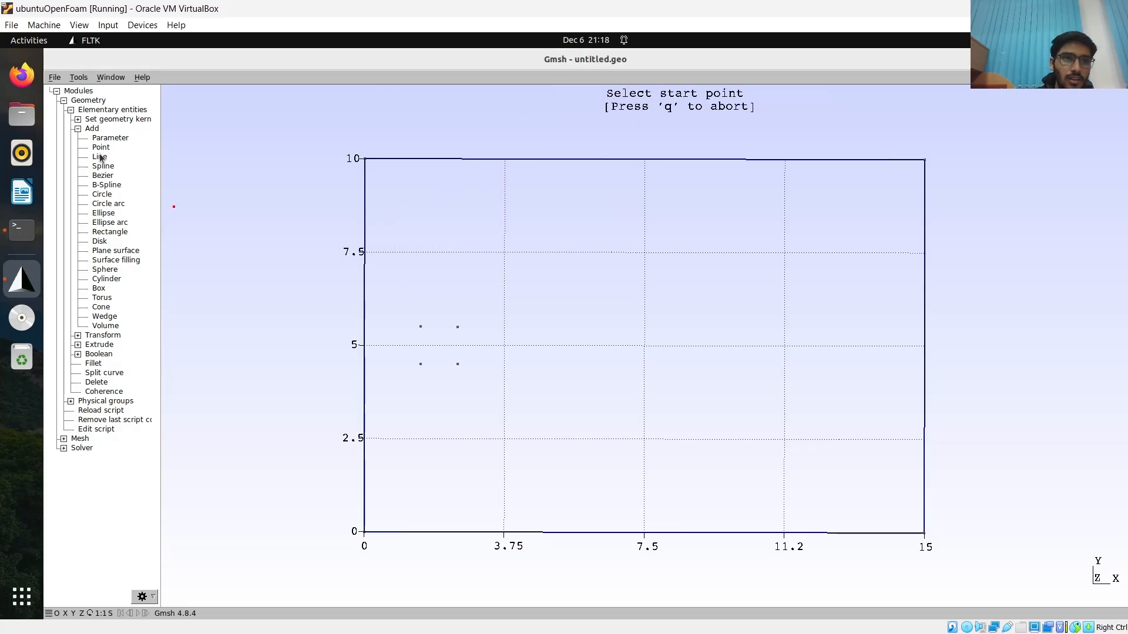
pyautogui.click(420, 326)
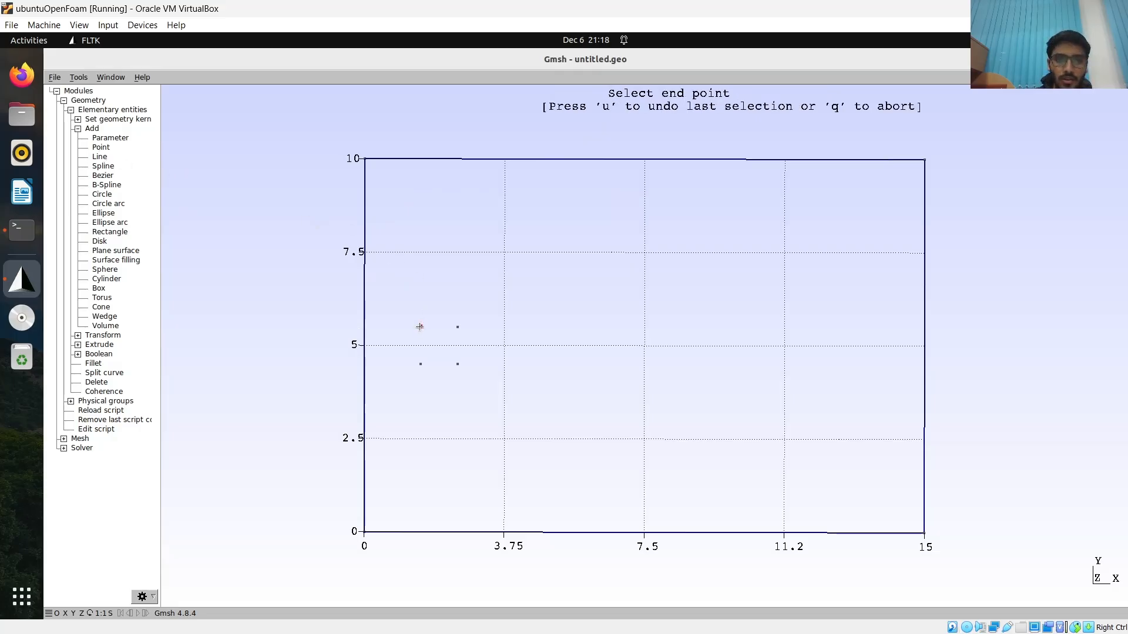
pyautogui.click(420, 363)
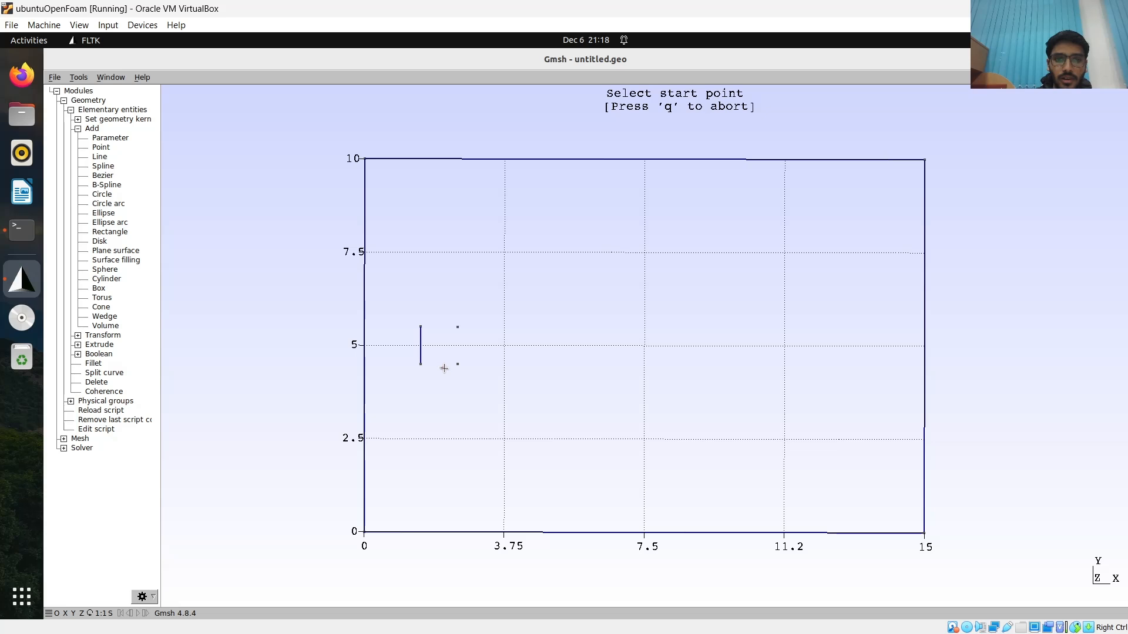
pyautogui.click(420, 364)
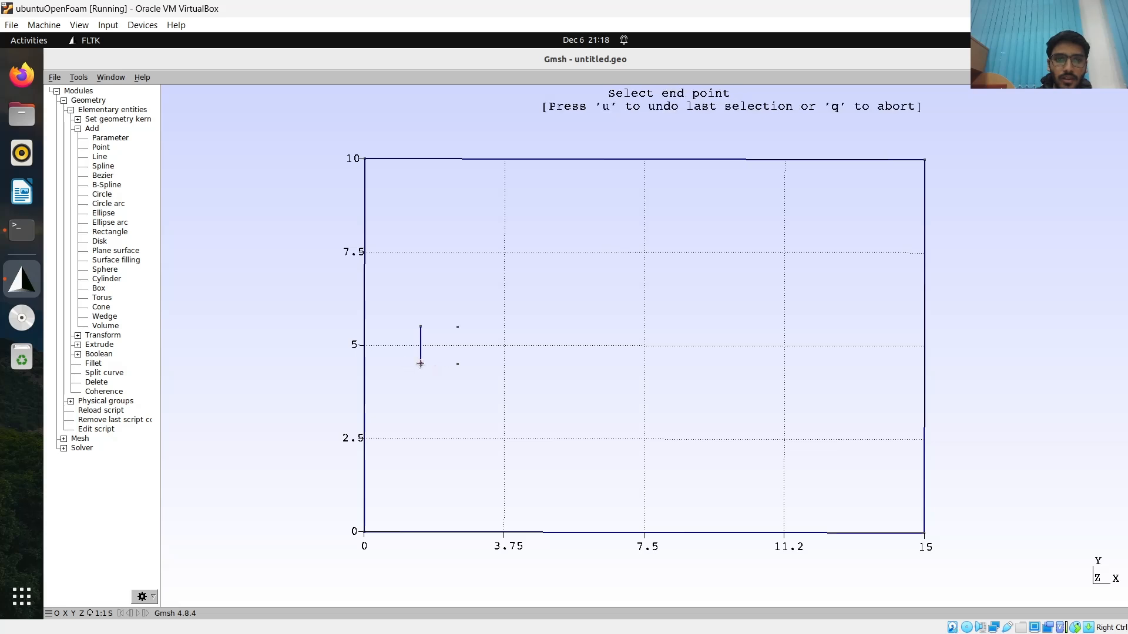
pyautogui.click(458, 364)
pyautogui.click(457, 364)
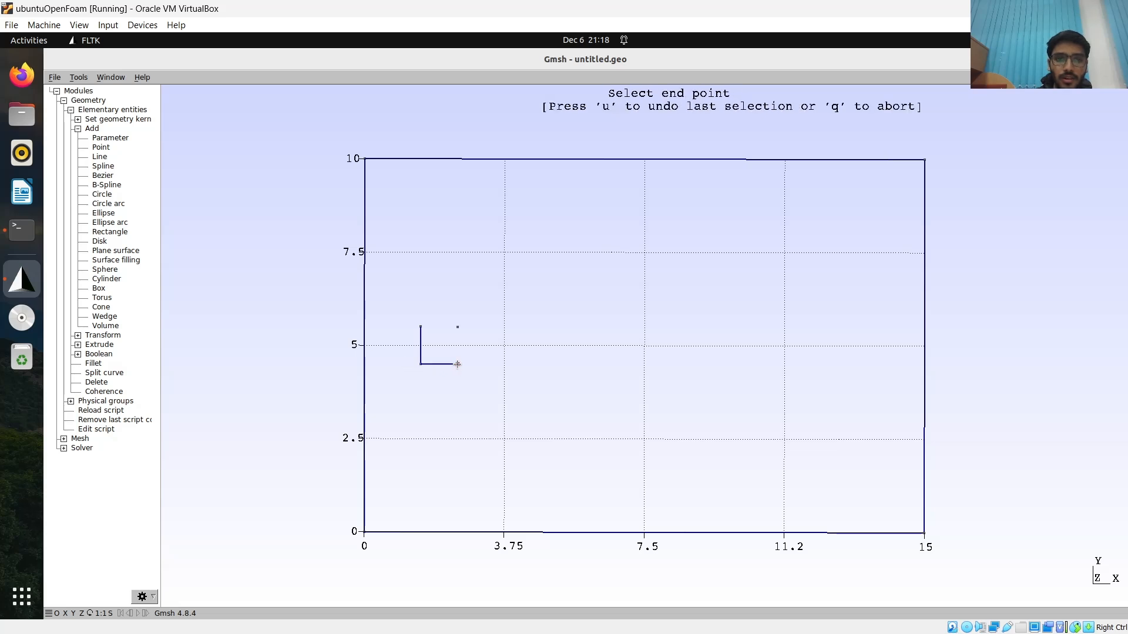
pyautogui.click(458, 327)
pyautogui.click(459, 327)
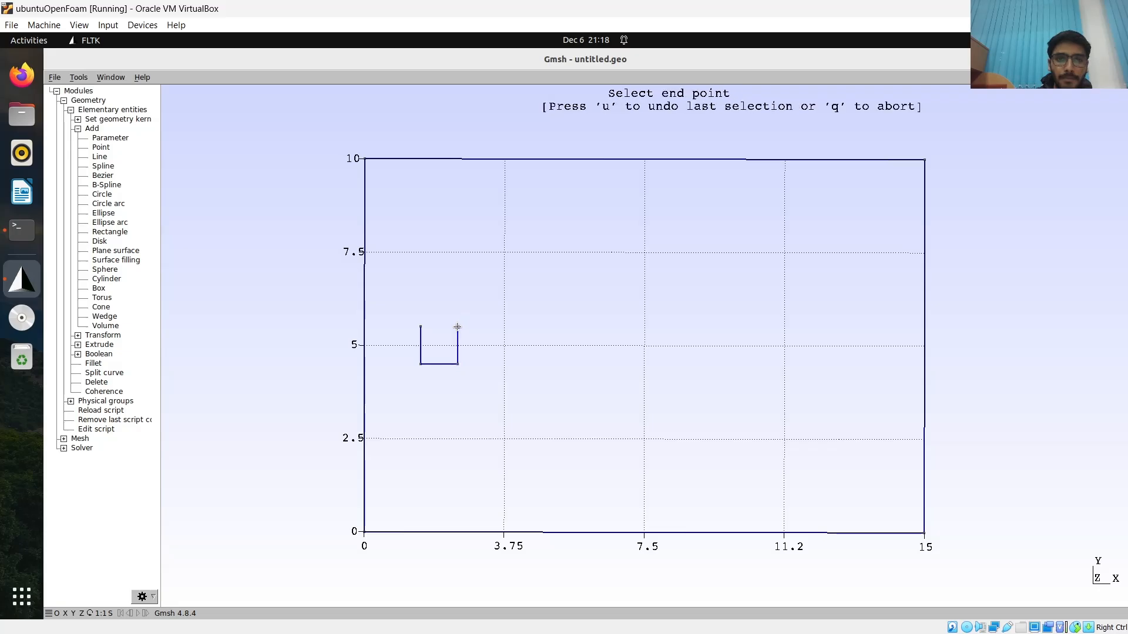
pyautogui.click(421, 327)
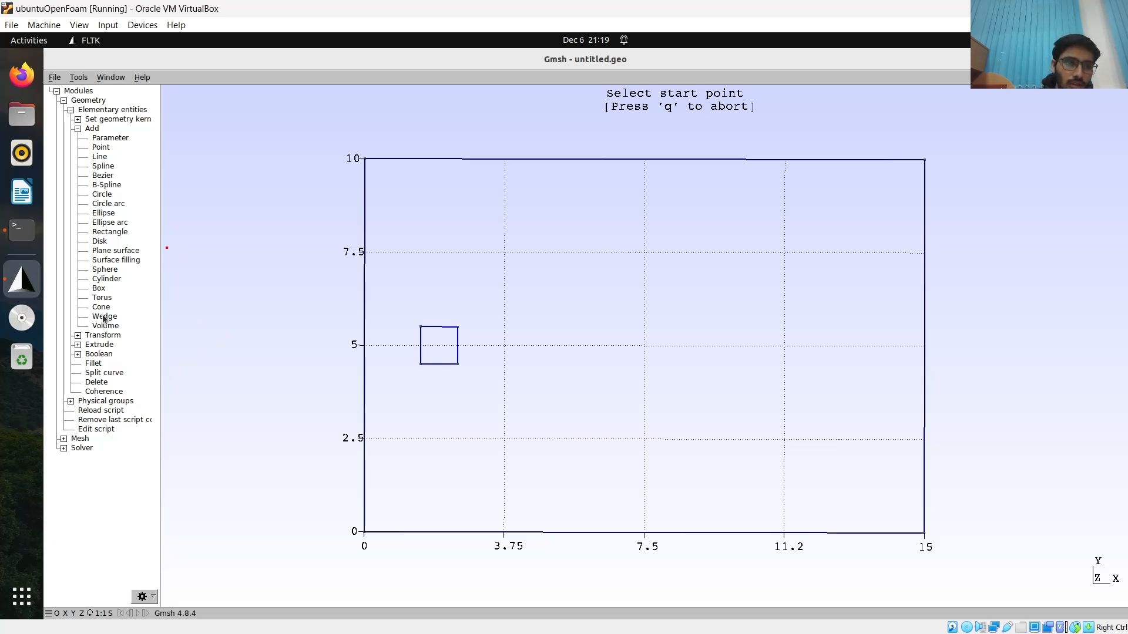
# Open the geometry script untitled.geo in the text editor and save it
pyautogui.click(94, 429)
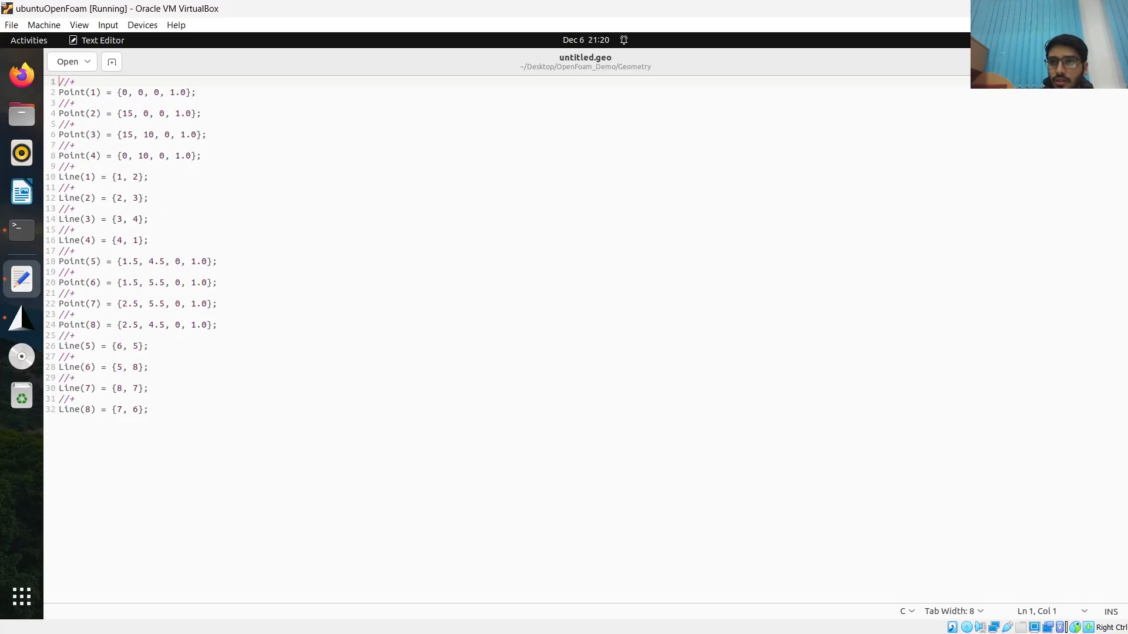
pyautogui.hotkey('ctrl', 's')
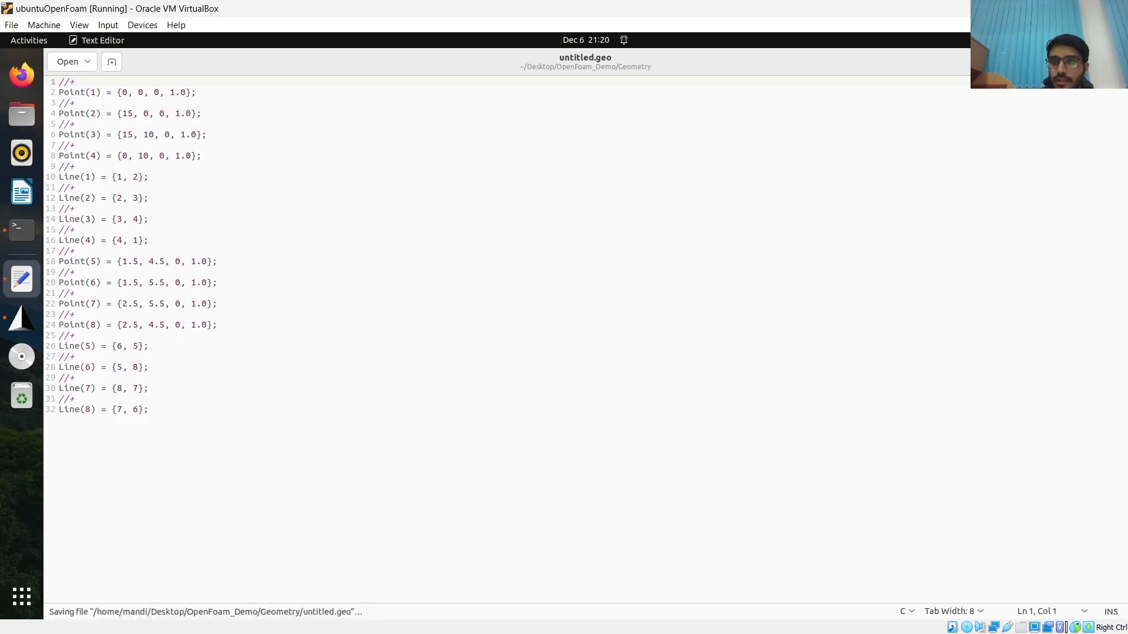
pyautogui.hotkey('alt', 'Tab')
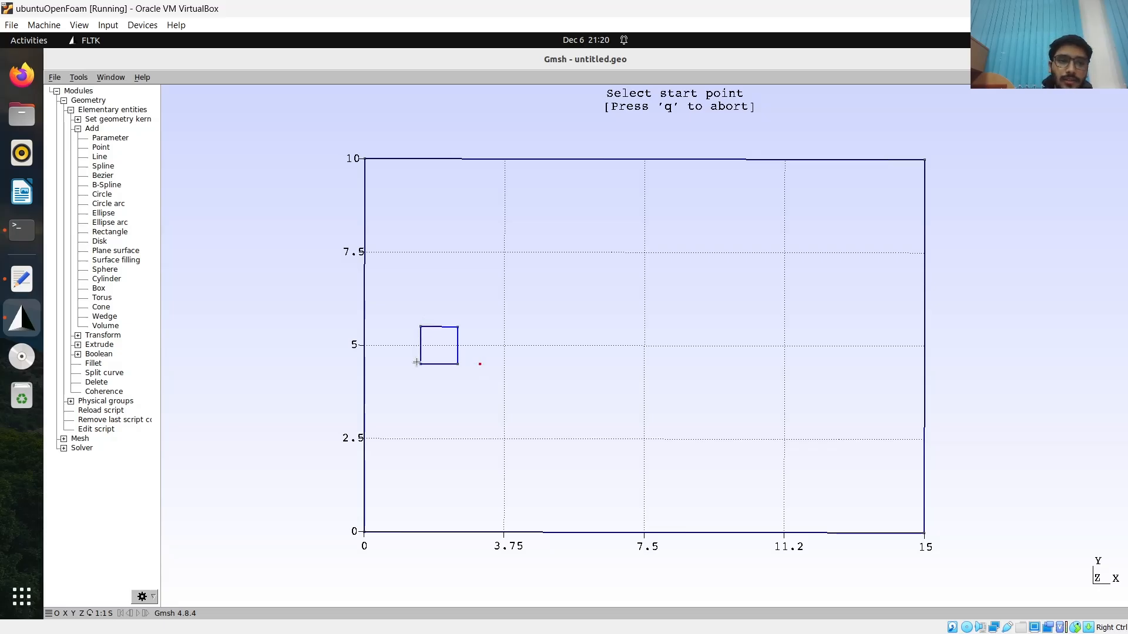
pyautogui.click(21, 279)
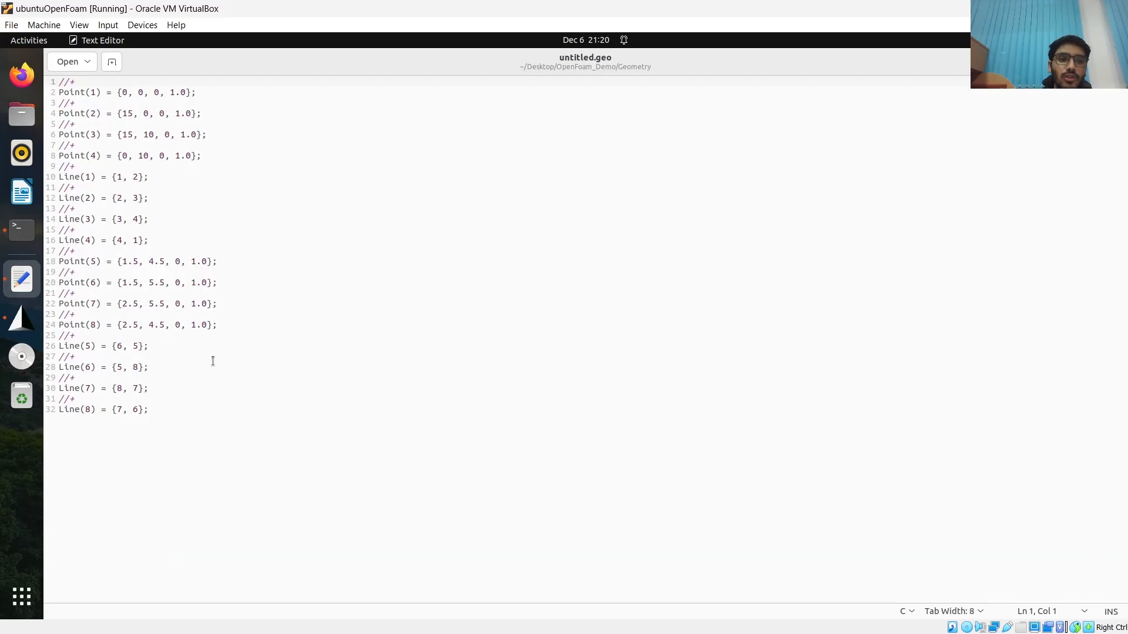
# Append a //+ line after the Line(8) definition and begin a Rotate command with the axis {0,0,1}
pyautogui.click(150, 409)
pyautogui.press('Return')
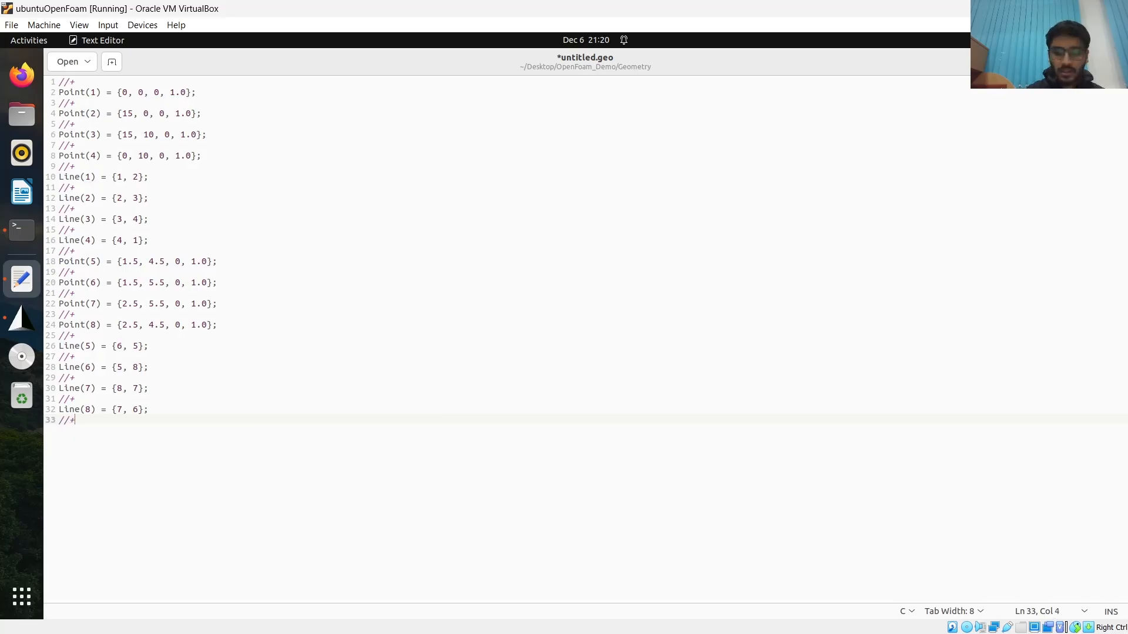
pyautogui.press('Return')
pyautogui.write('Rota')
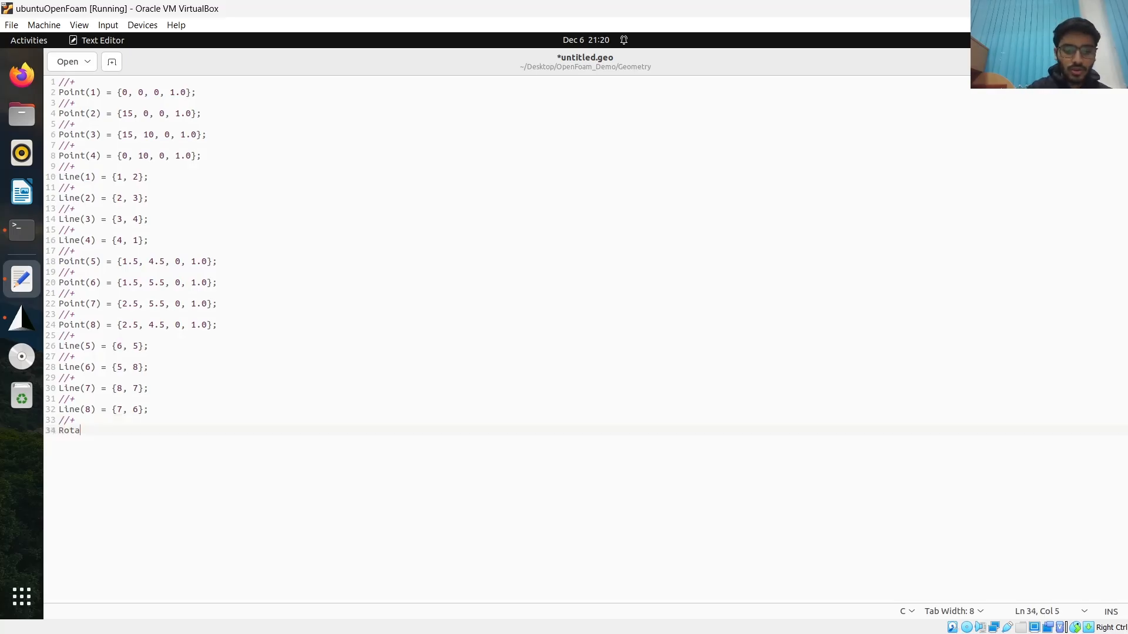
pyautogui.write('te')
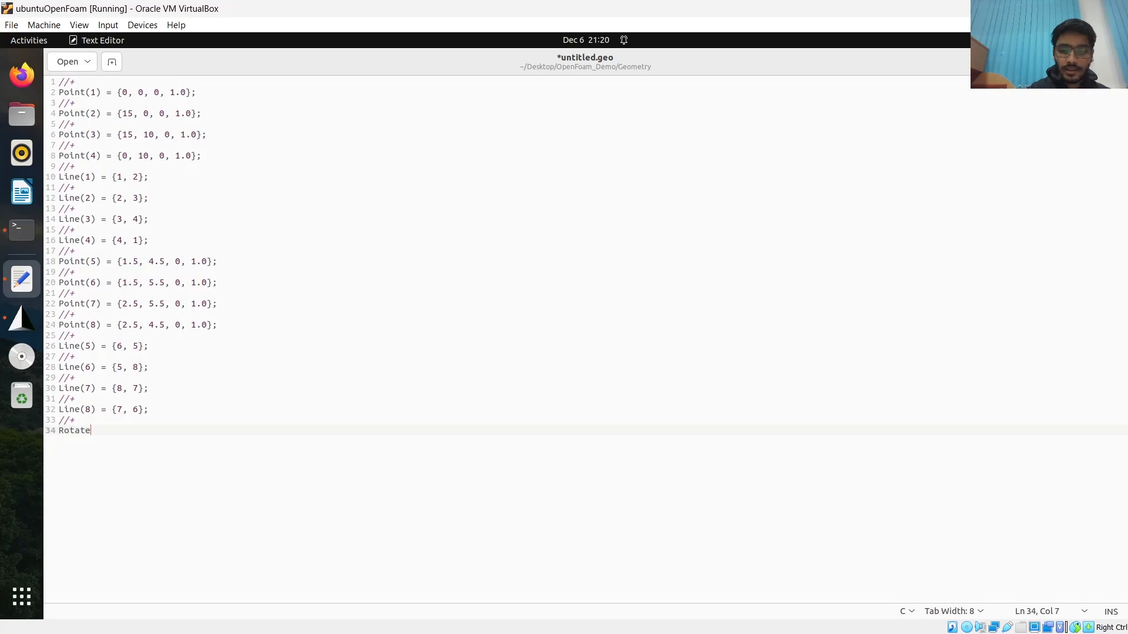
pyautogui.write('{{')
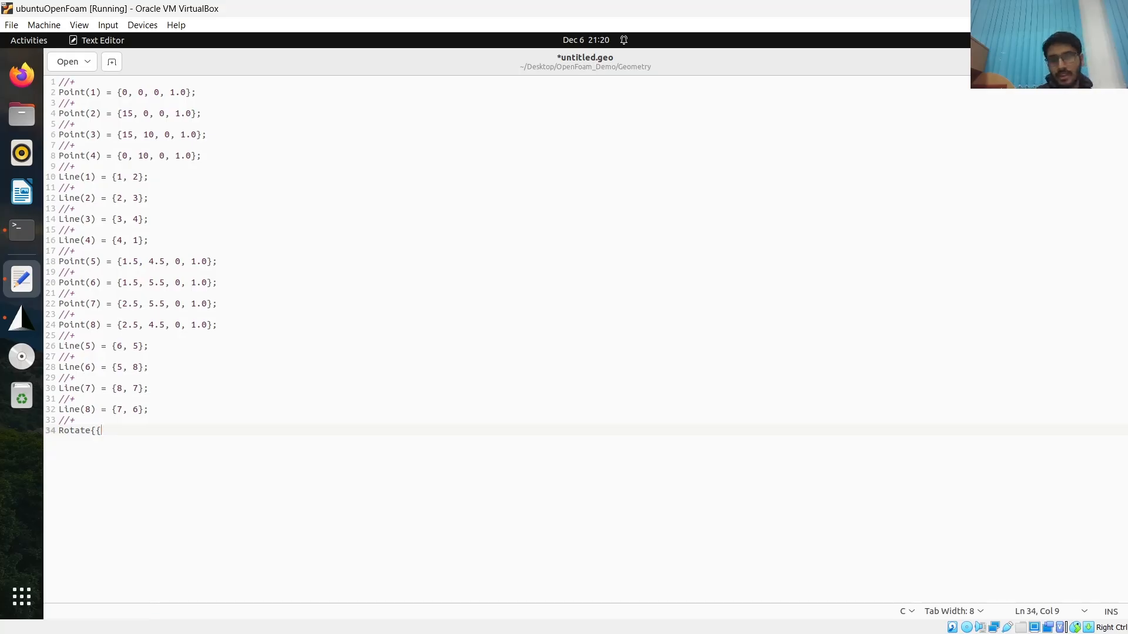
pyautogui.write('{0,0,')
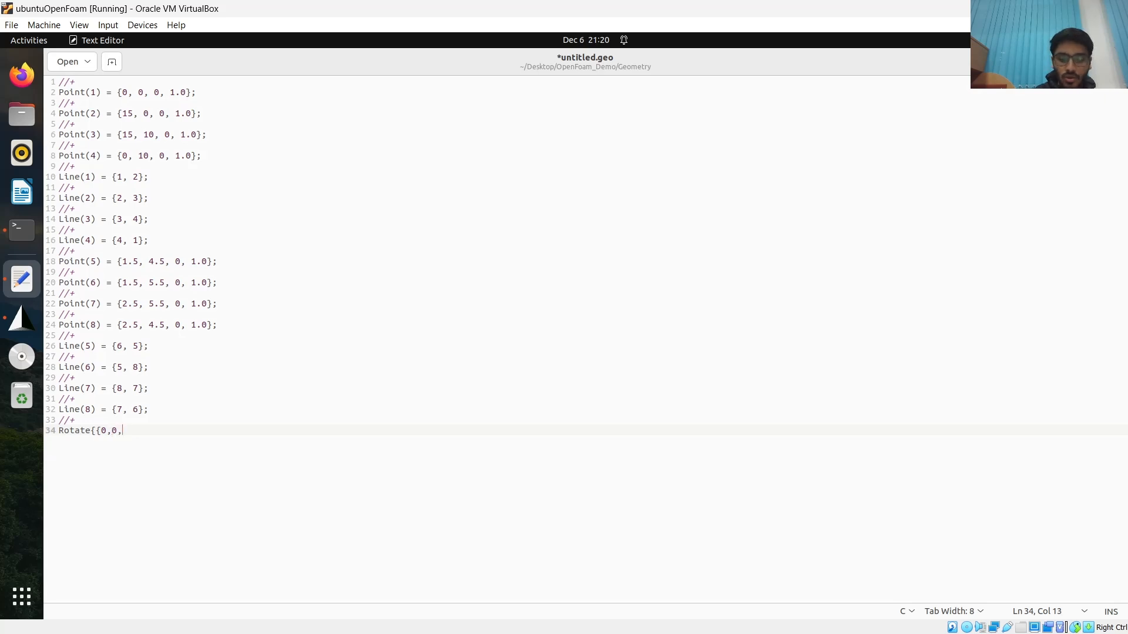
pyautogui.write('1')
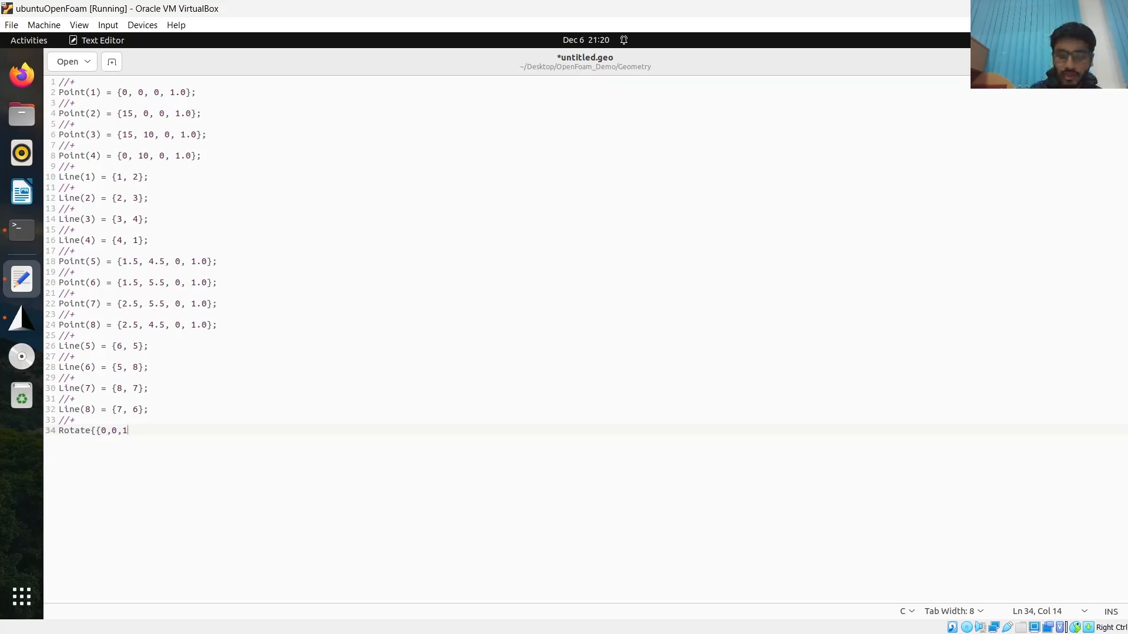
pyautogui.write('}')
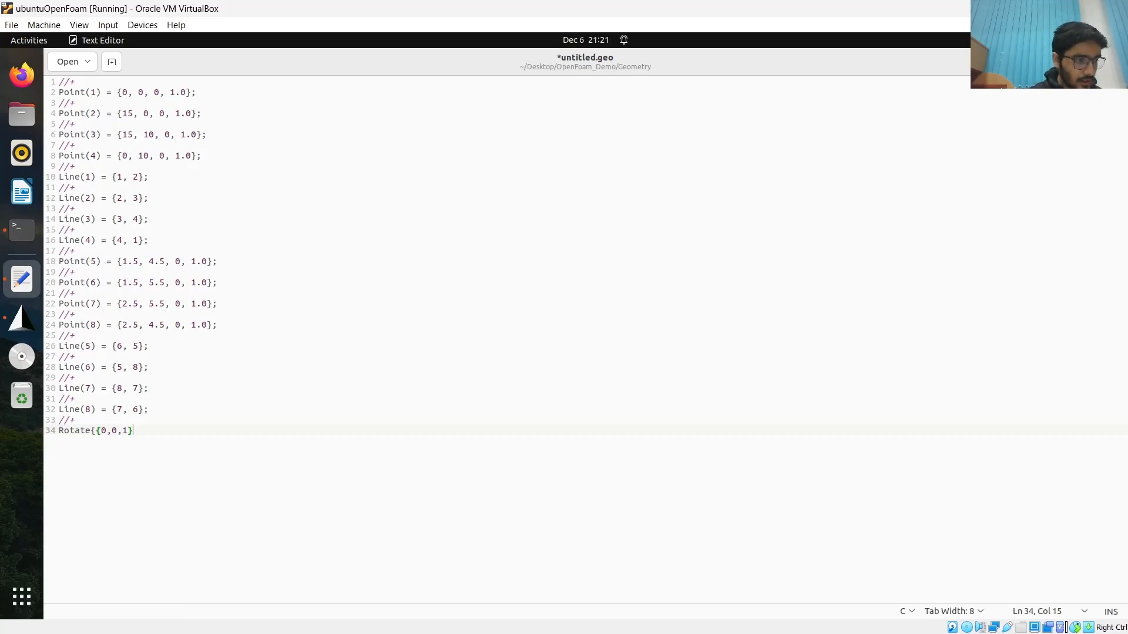
pyautogui.write(',')
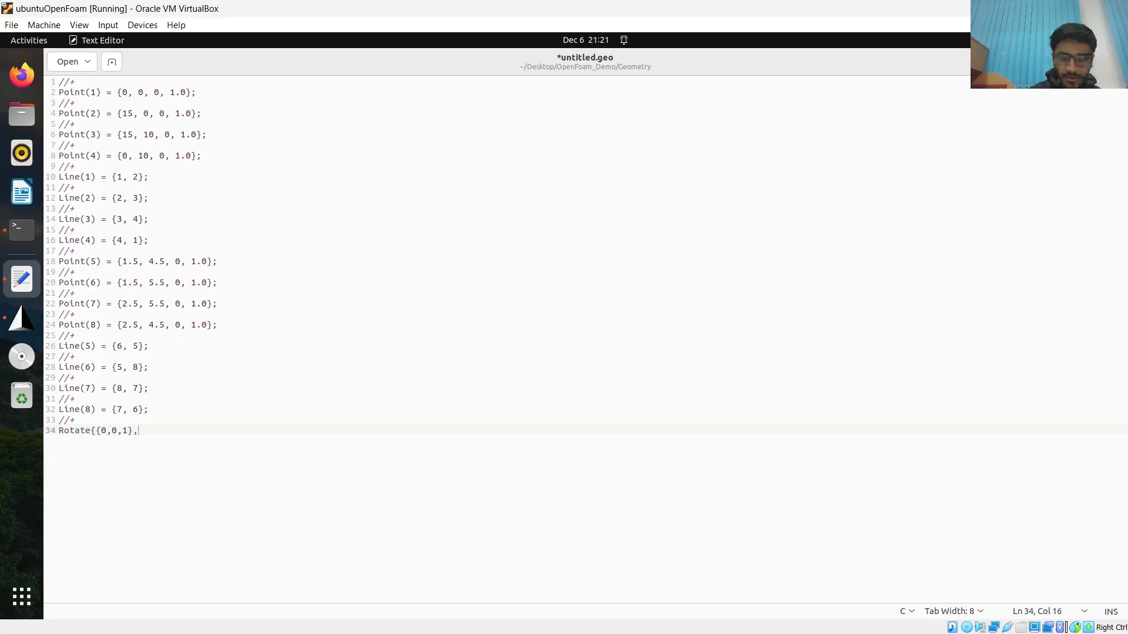
# Extend the Rotate command with the centre point {2,5,0} and the angle Pi/6, closing its parameter group
pyautogui.write('{')
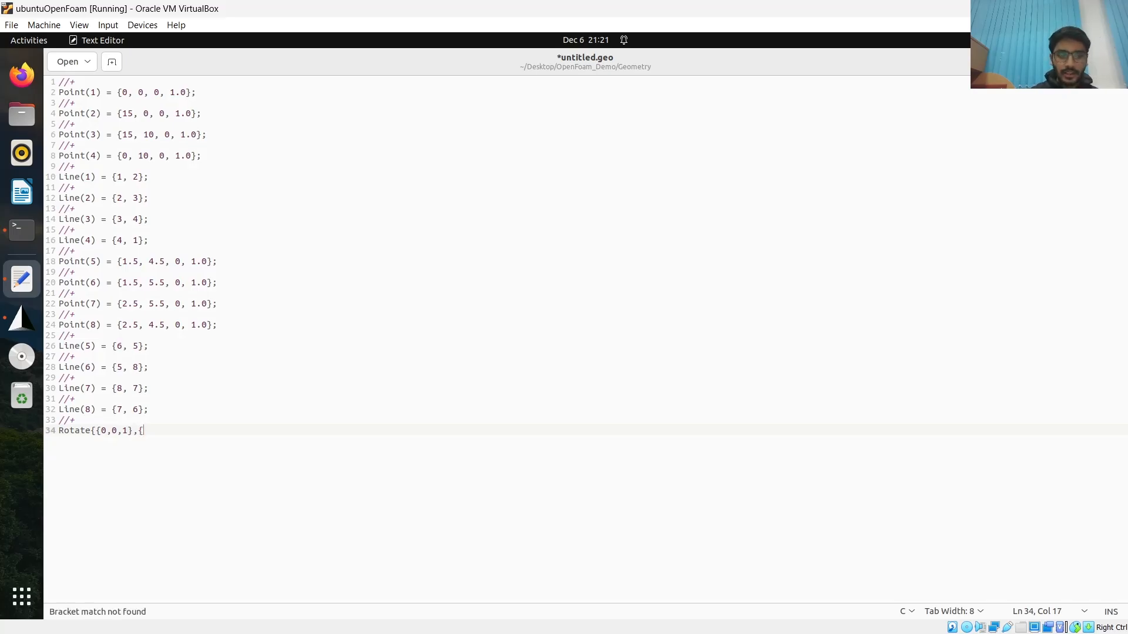
pyautogui.write('2')
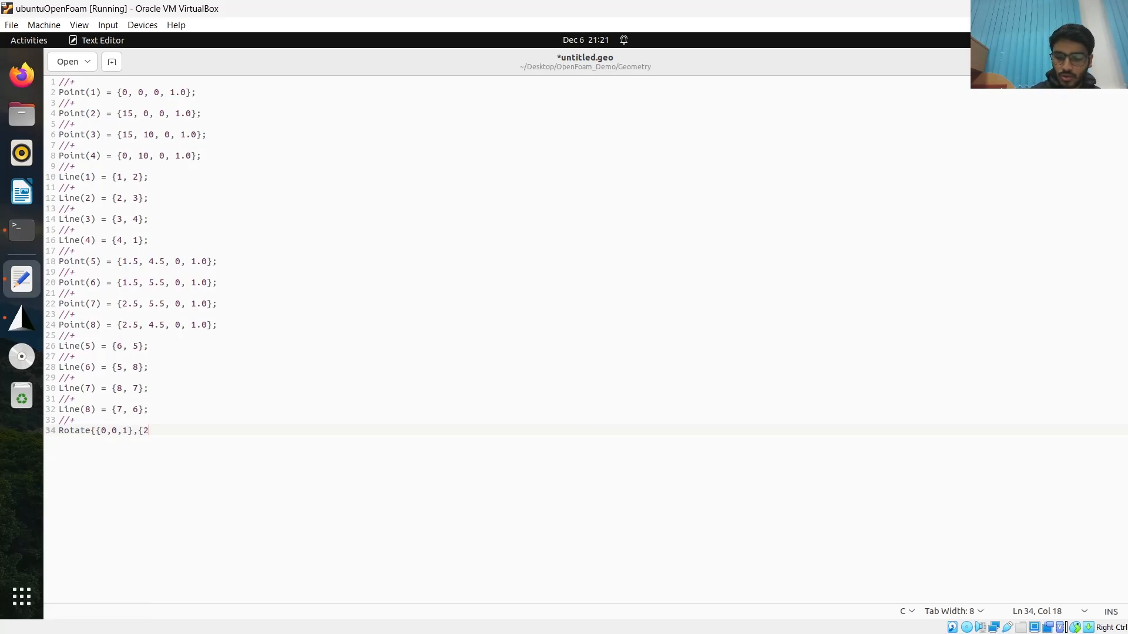
pyautogui.write(',5,')
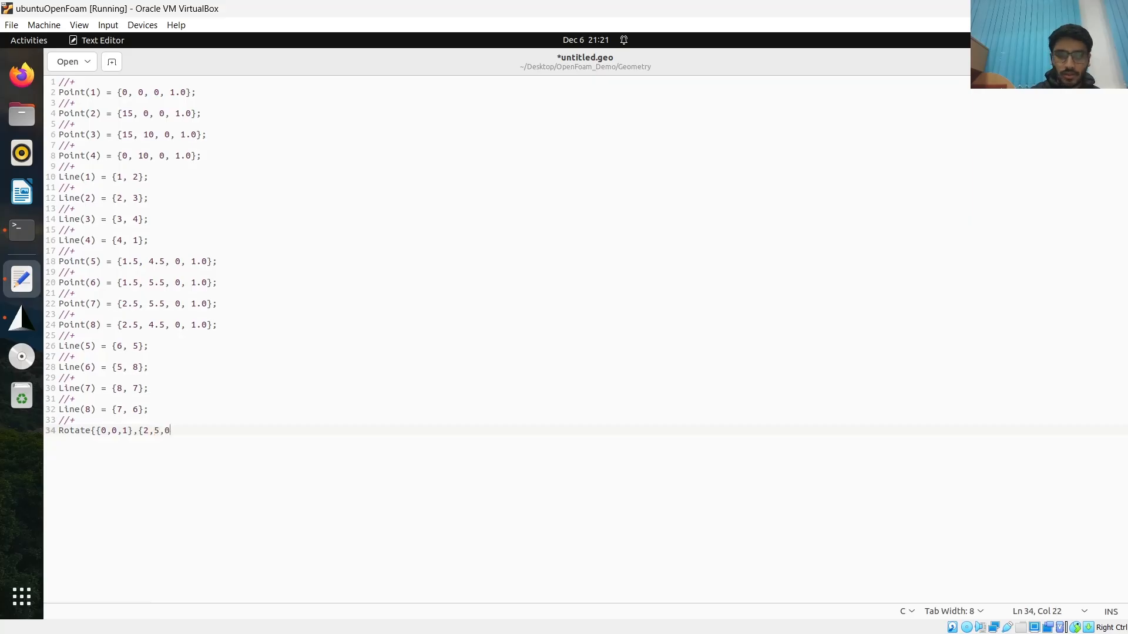
pyautogui.write('0},Pi/')
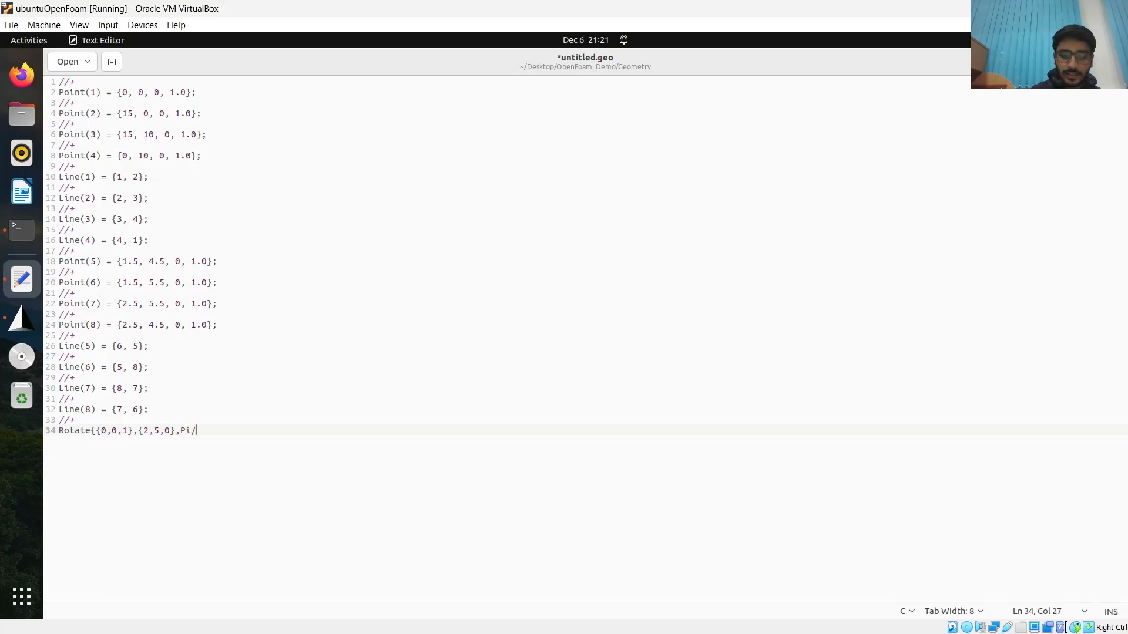
pyautogui.write('6')
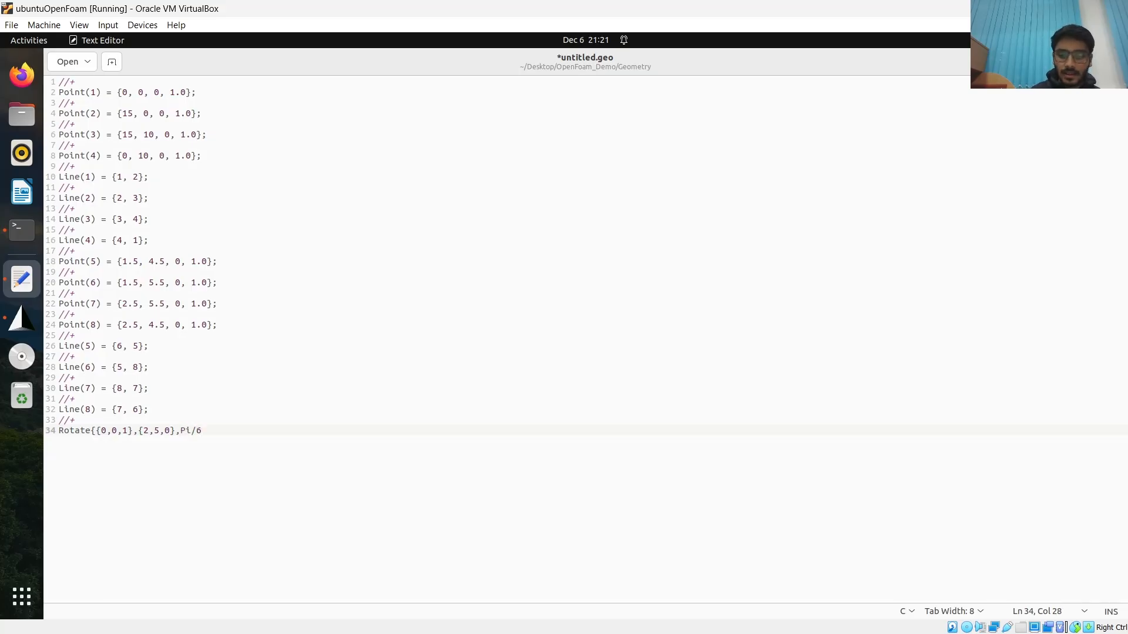
pyautogui.write('}')
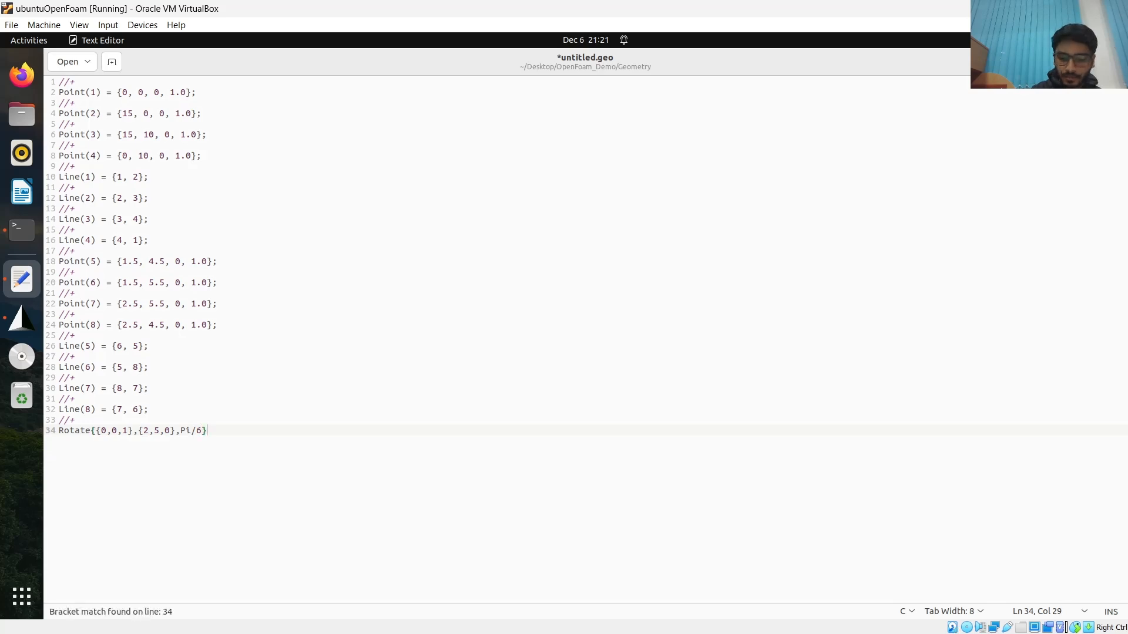
# Complete the Rotate command with {Point{5};} so that it rotates the cylinder's first corner point
pyautogui.write('{Poin')
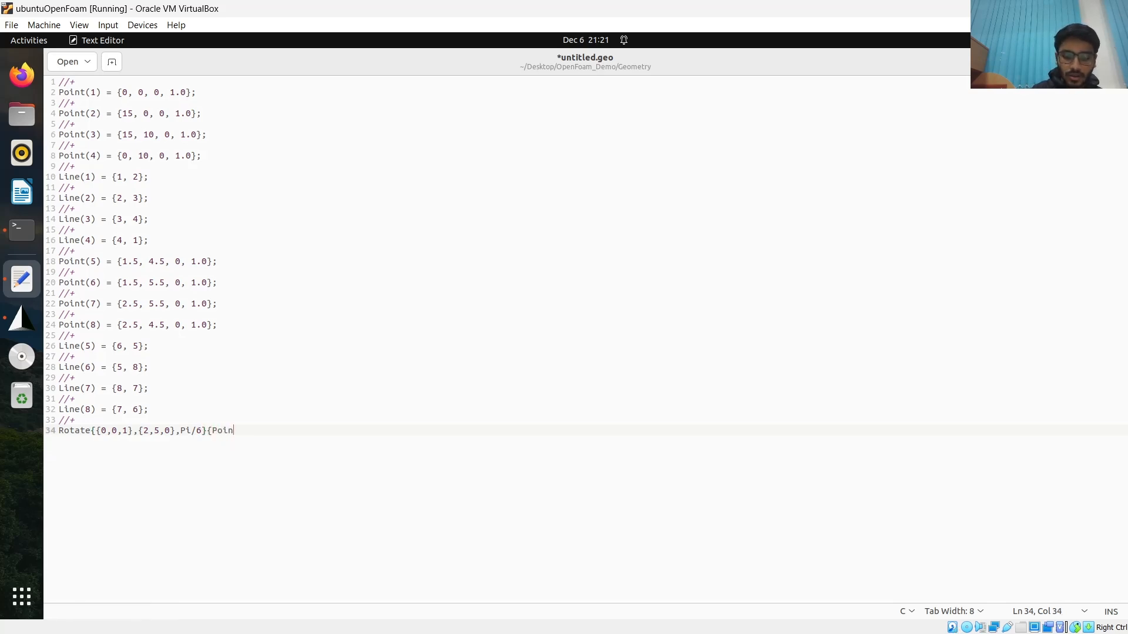
pyautogui.write('t')
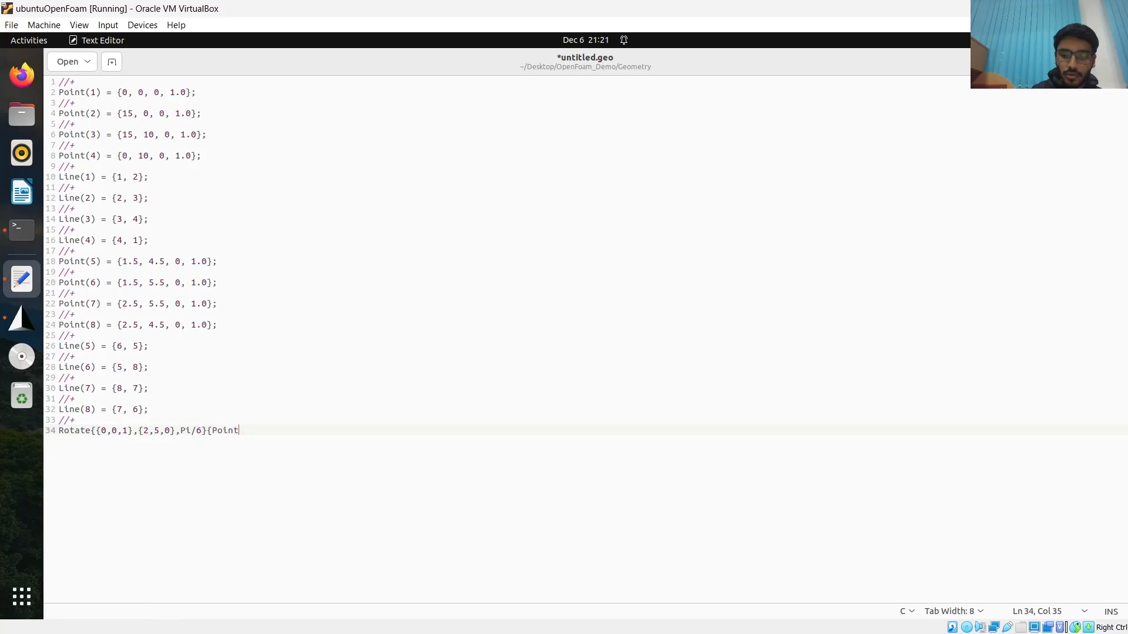
pyautogui.write('{')
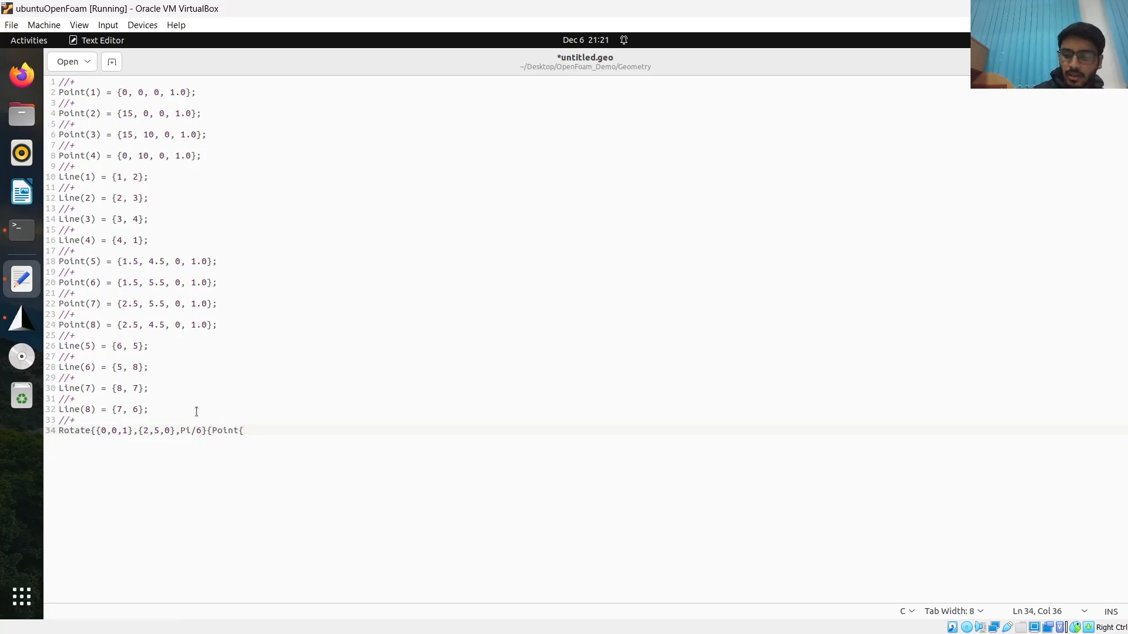
pyautogui.write('5}')
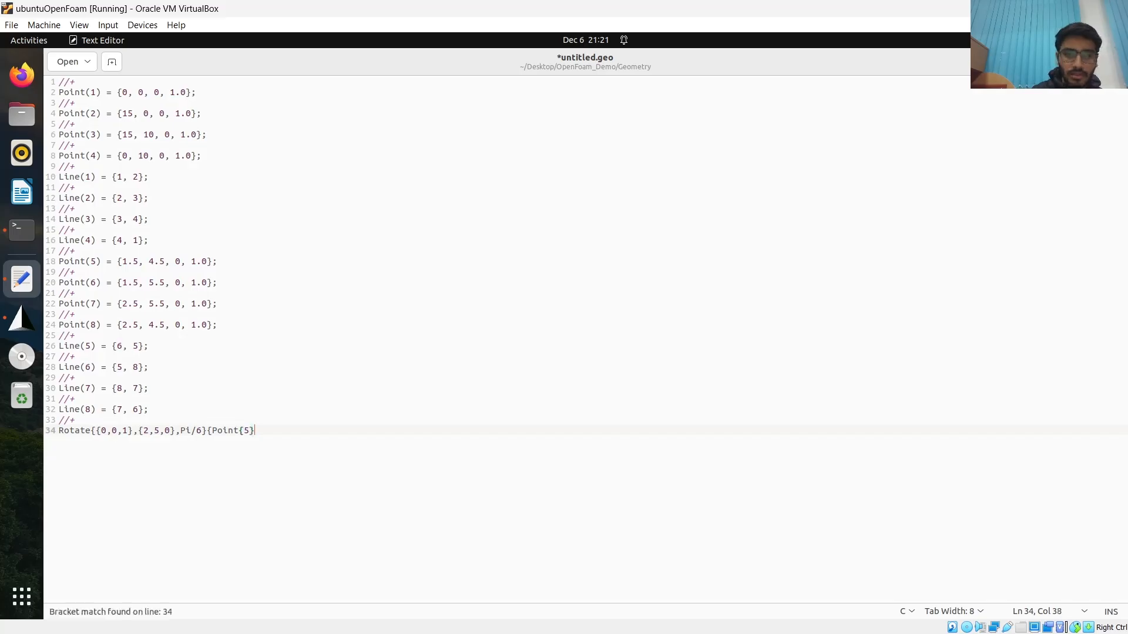
pyautogui.write(';')
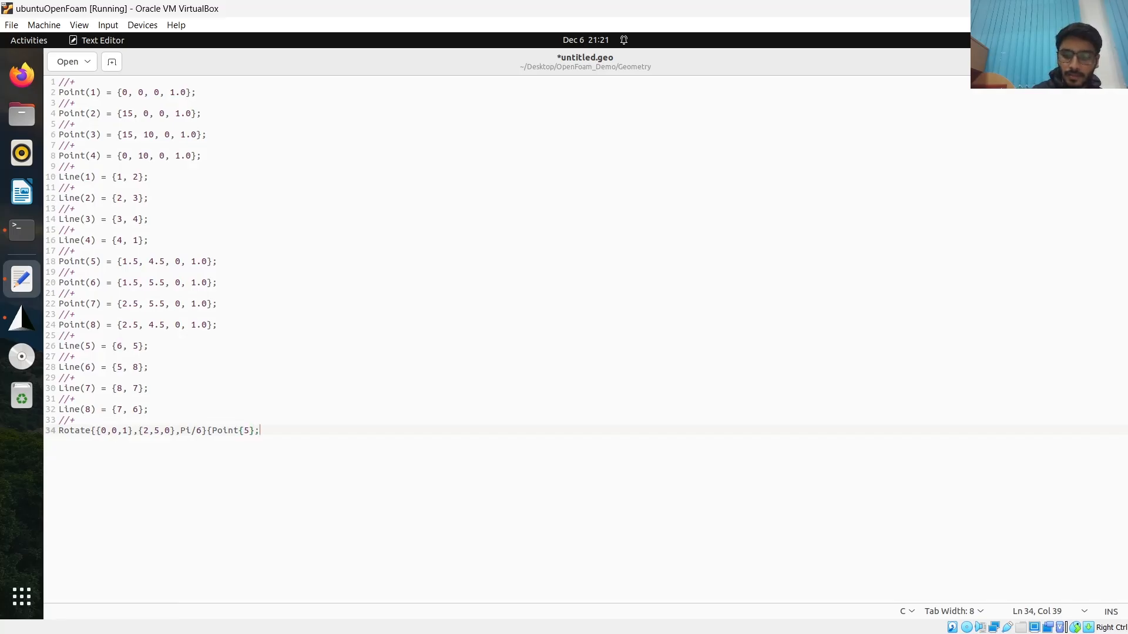
pyautogui.write('}')
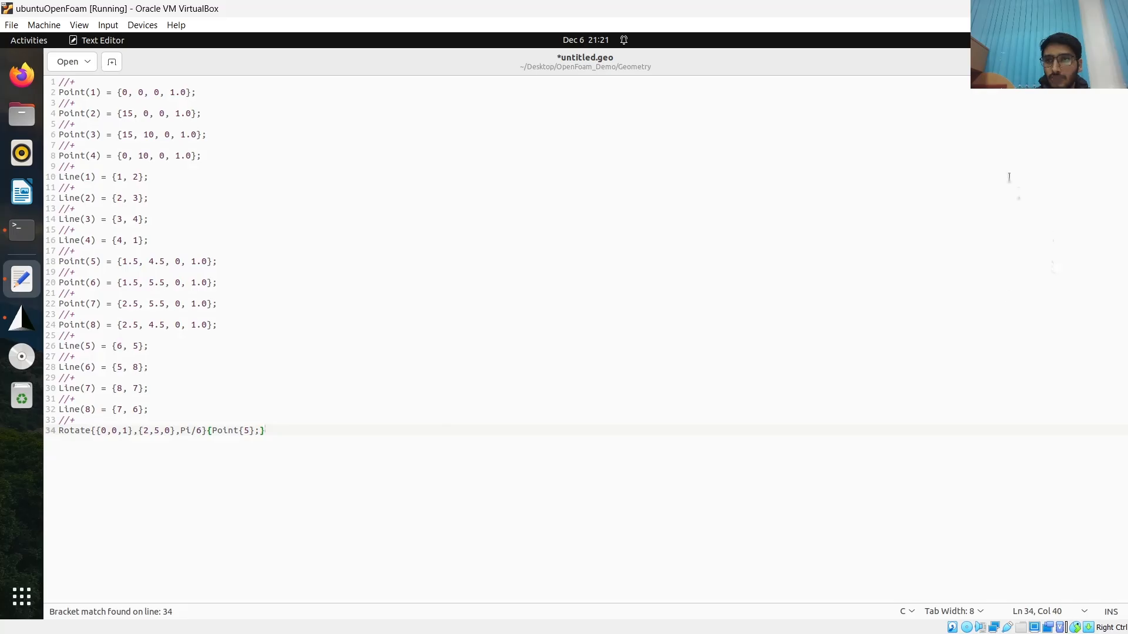
# Save the edited script and reload it in Gmsh, returning to the text editor
pyautogui.hotkey('ctrl', 's')
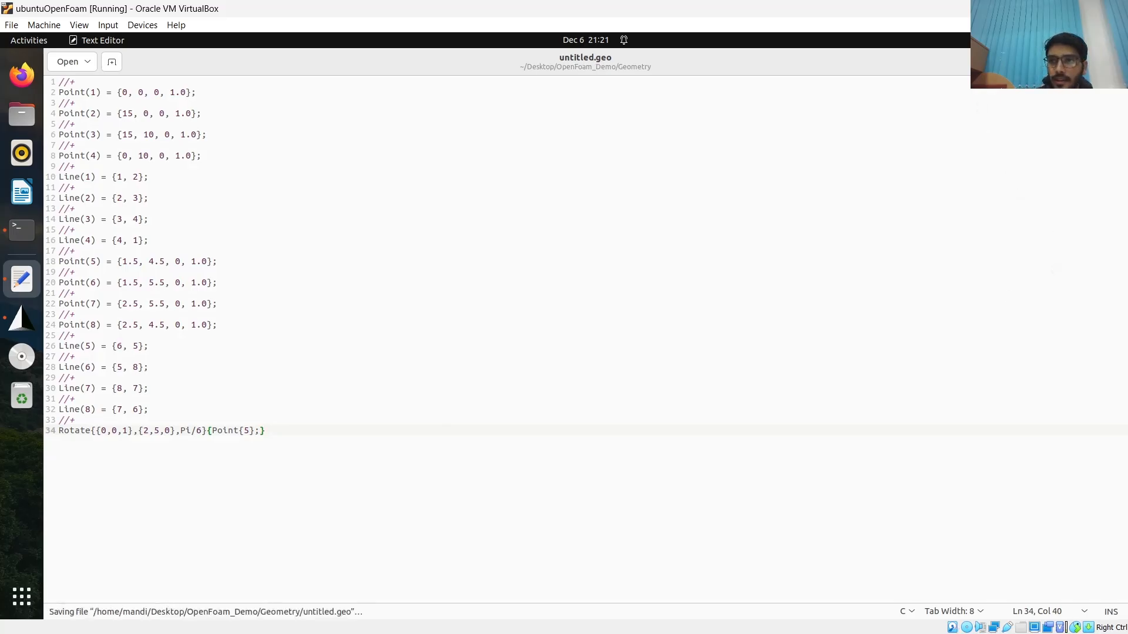
pyautogui.hotkey('alt', 'Tab')
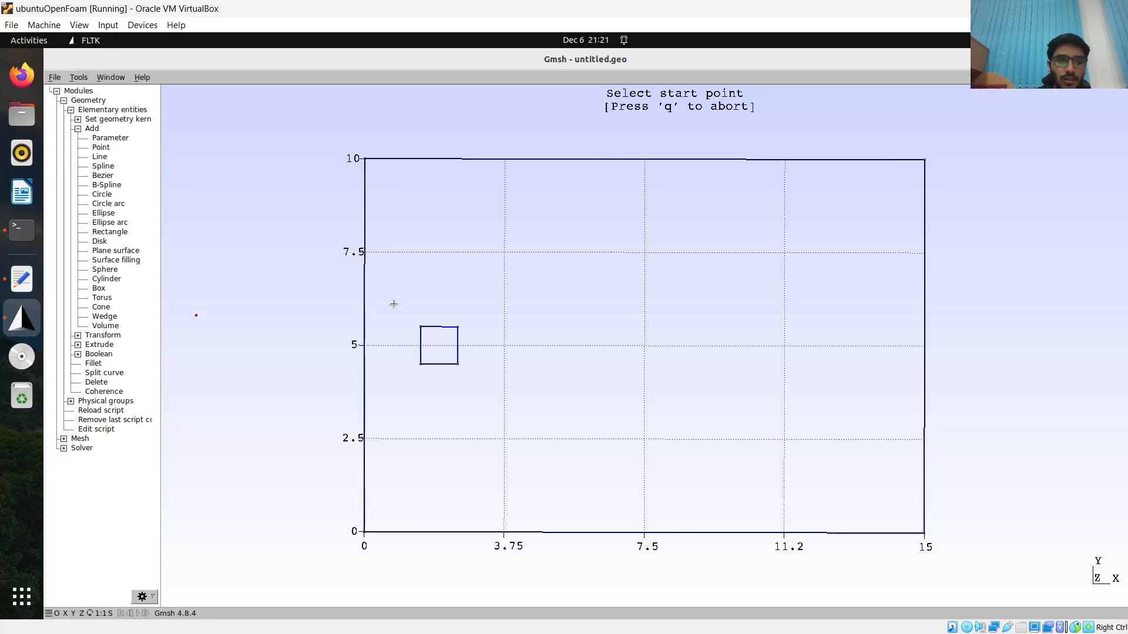
pyautogui.click(97, 412)
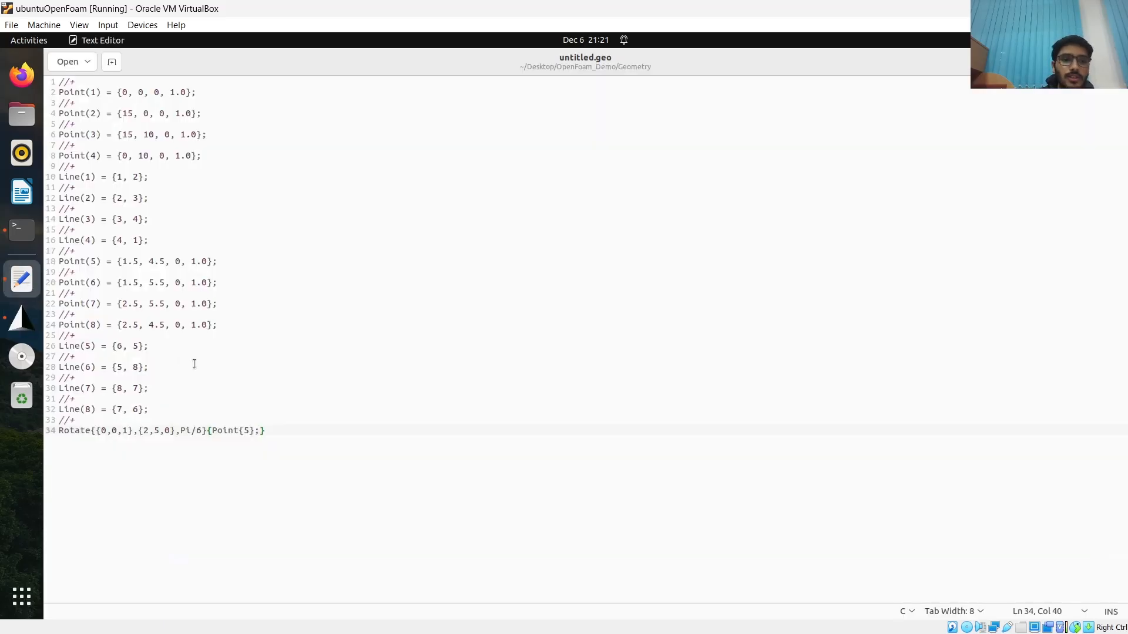
pyautogui.click(21, 278)
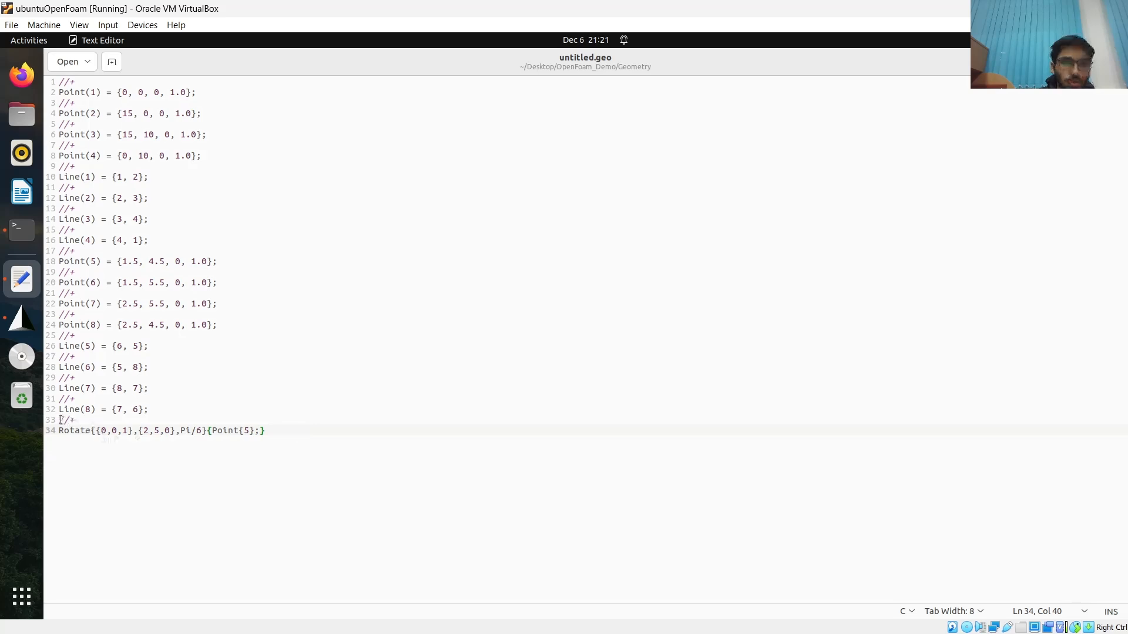
# Duplicate the //+ line and the Rotate command three times below the original at the end of the script
pyautogui.moveTo(60, 419); pyautogui.dragTo(273, 434)
pyautogui.hotkey('ctrl', 'c')
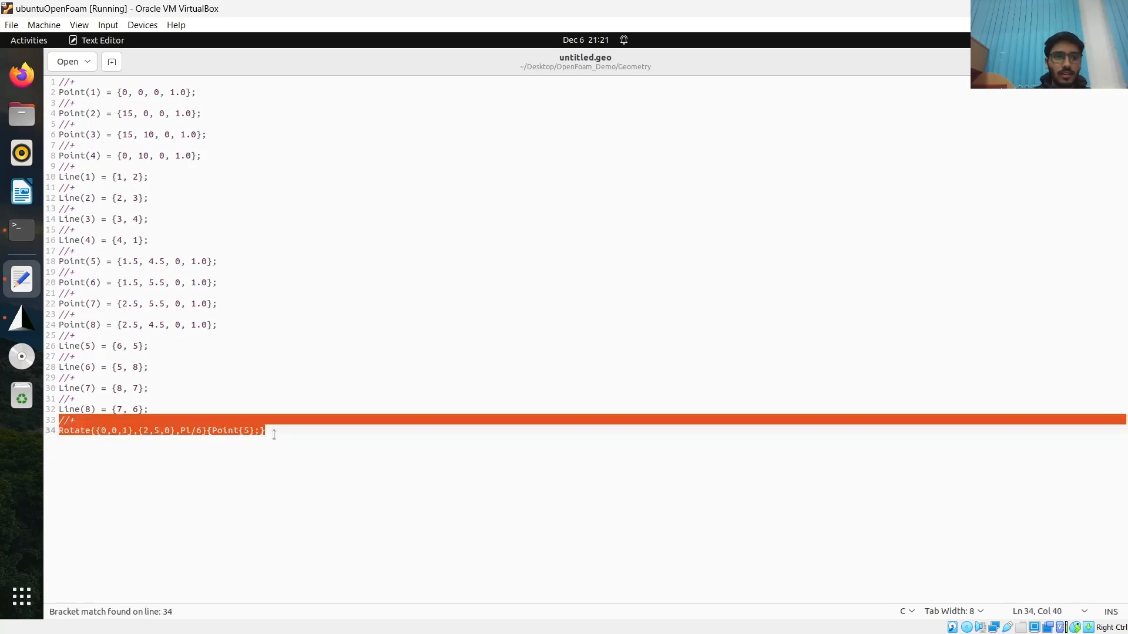
pyautogui.click(273, 434)
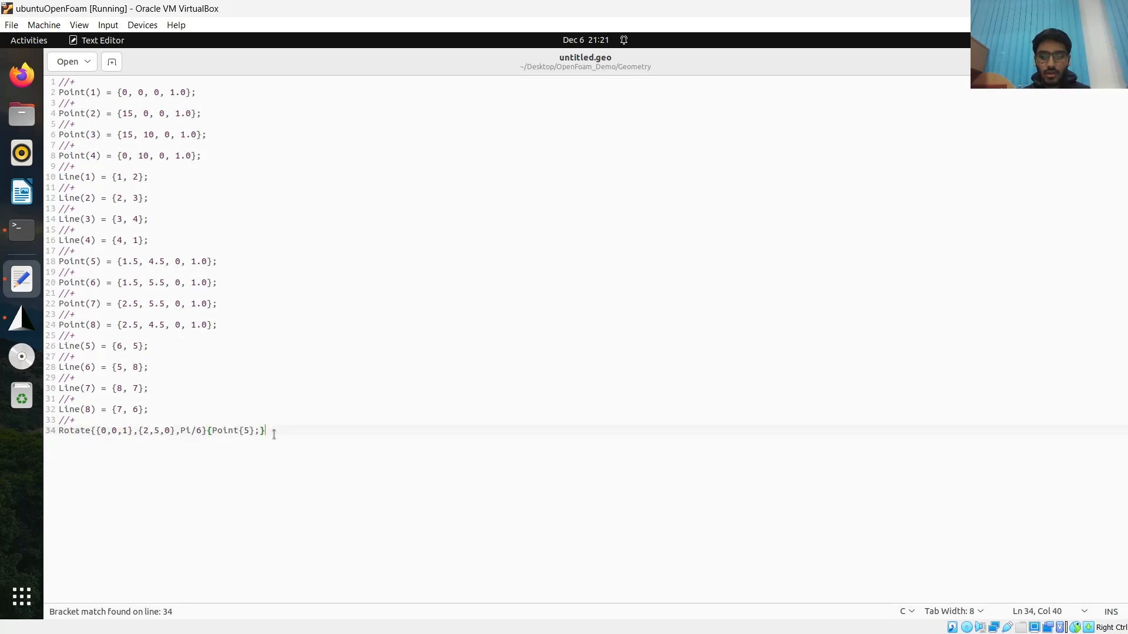
pyautogui.press('Return')
pyautogui.hotkey('ctrl', 'v')
pyautogui.press('Return')
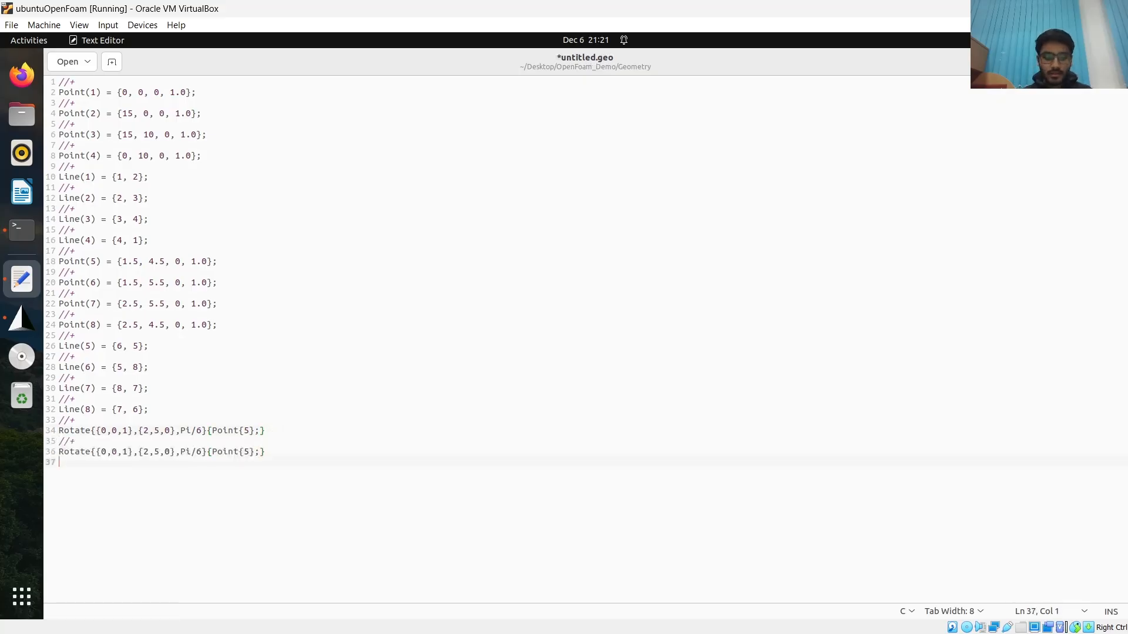
pyautogui.hotkey('ctrl', 'v')
pyautogui.press('Return')
pyautogui.hotkey('ctrl', 'v')
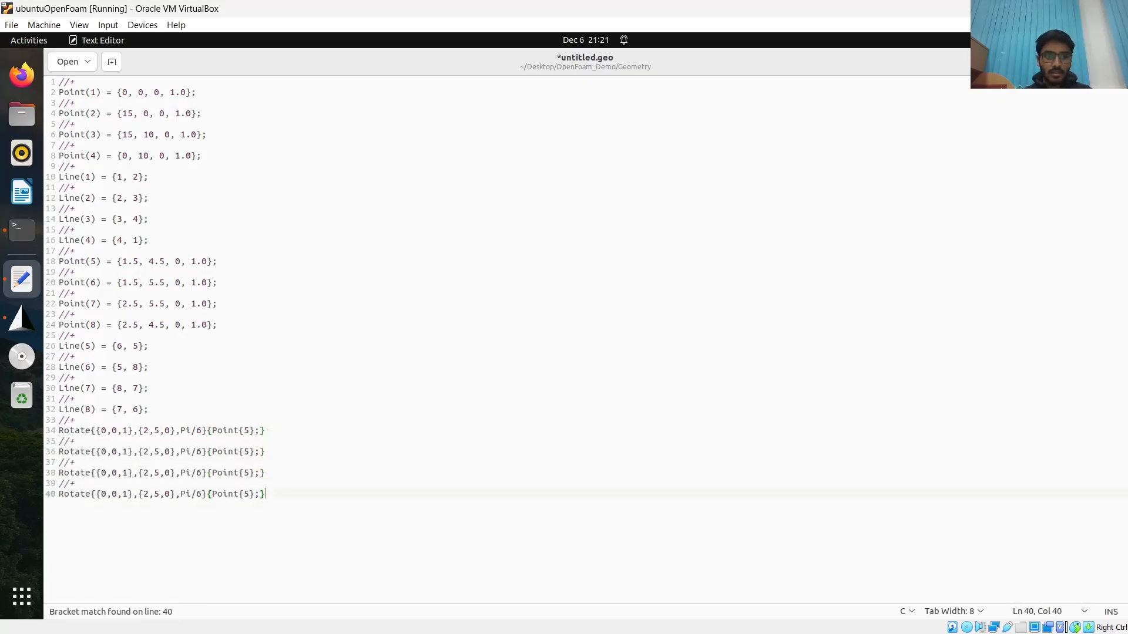
# Edit the three copied Rotate commands to act on Point{6}, Point{7} and Point{8} respectively
pyautogui.click(250, 452)
pyautogui.press('BackSpace')
pyautogui.write('6')
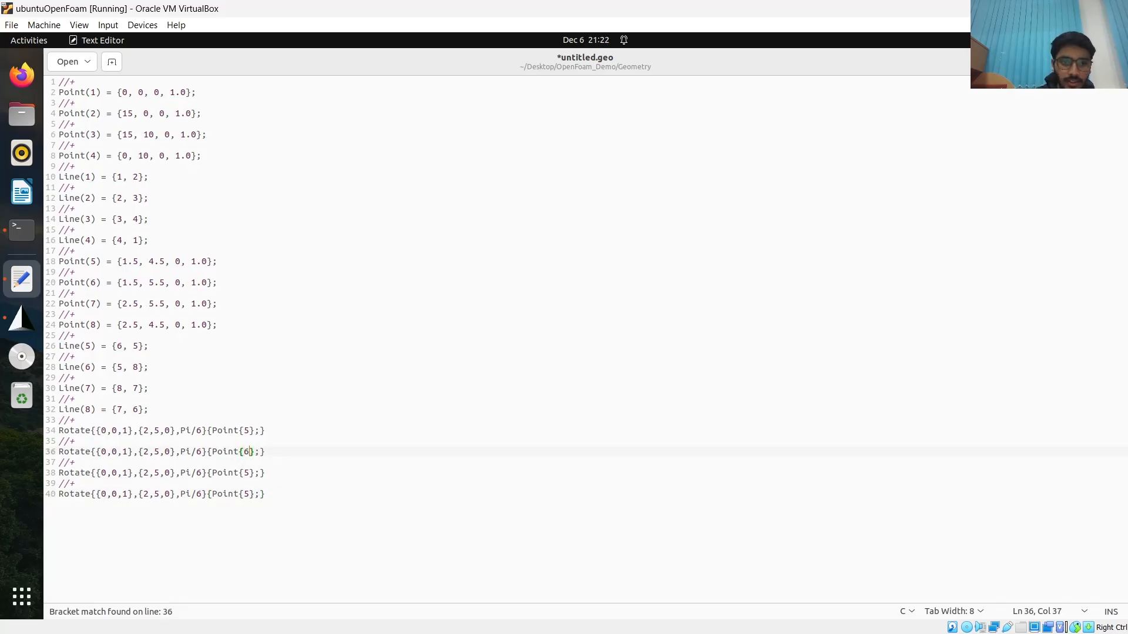
pyautogui.click(251, 473)
pyautogui.press('BackSpace')
pyautogui.write('4')
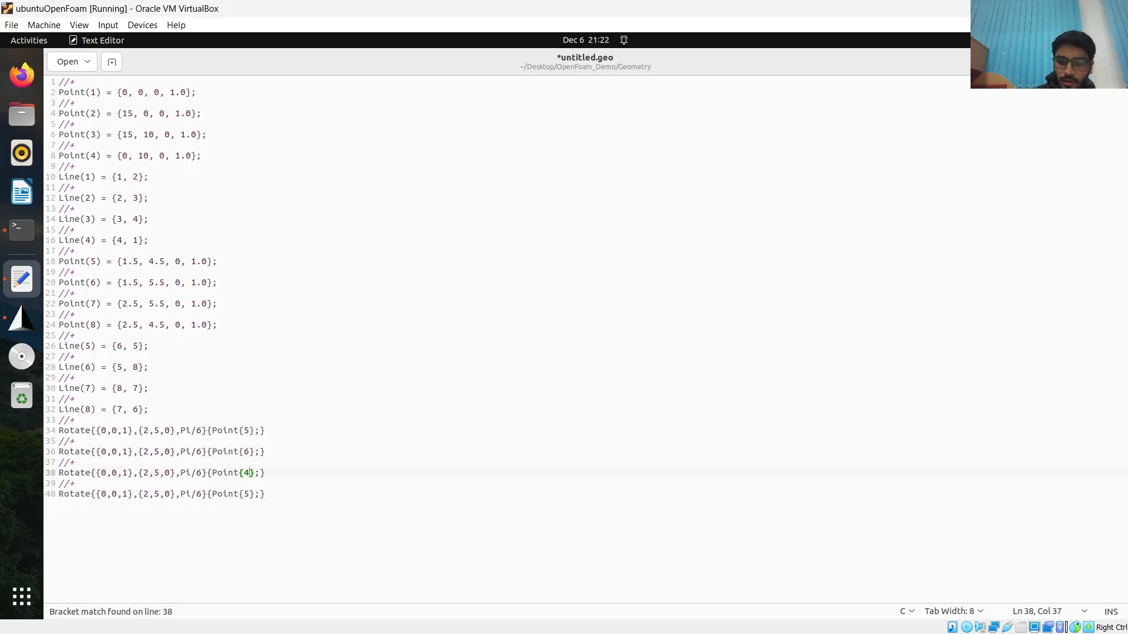
pyautogui.press('BackSpace')
pyautogui.write('7')
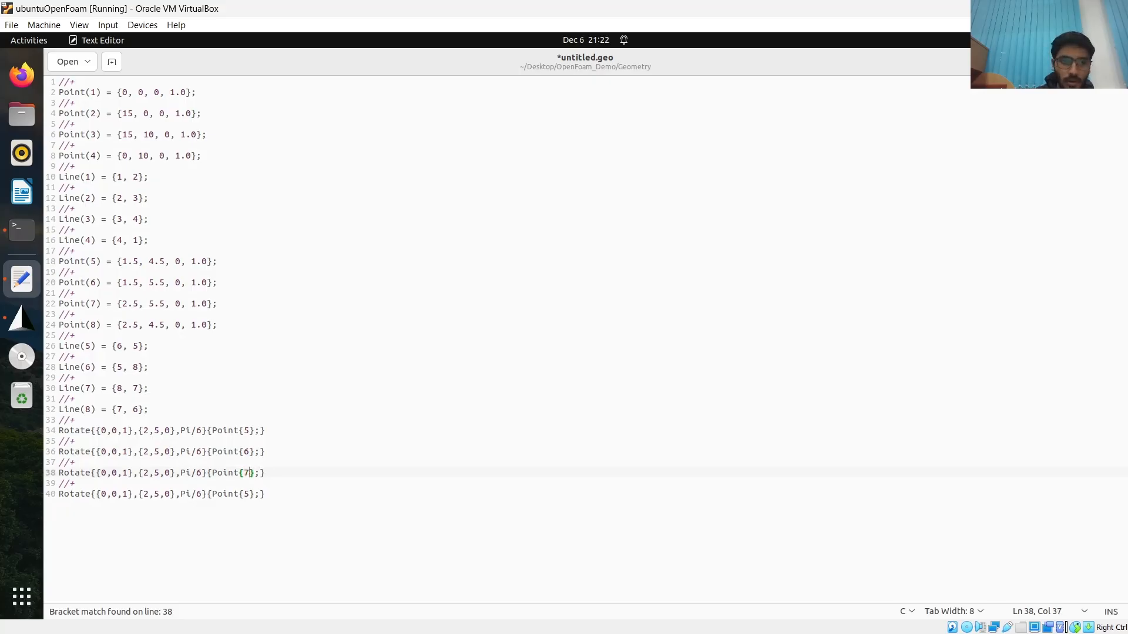
pyautogui.click(250, 495)
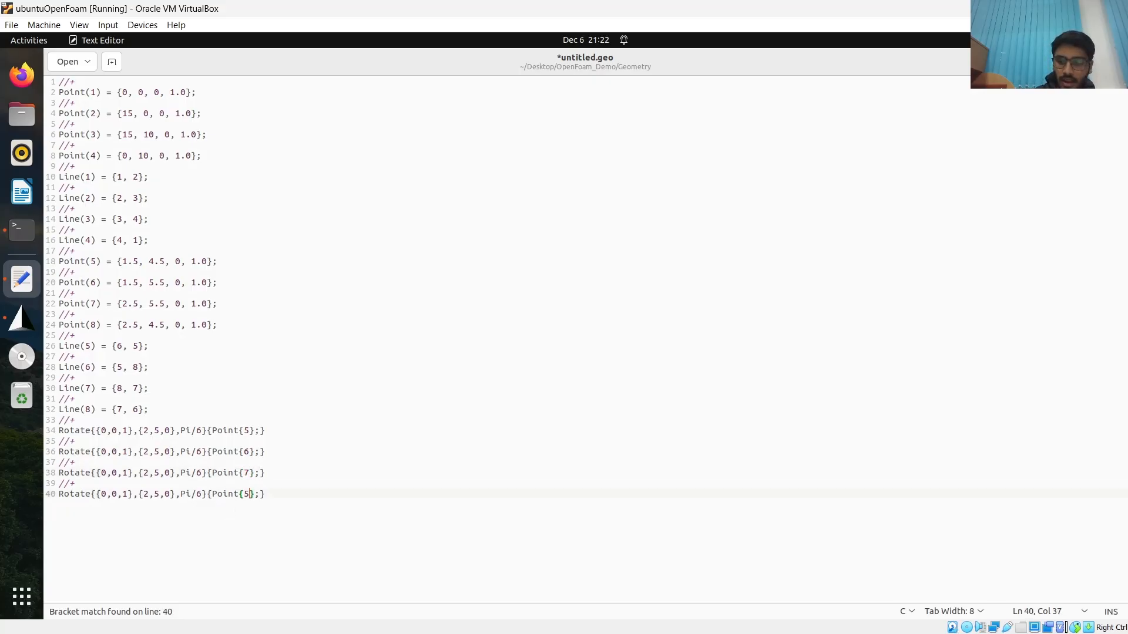
pyautogui.press('BackSpace')
pyautogui.write('8')
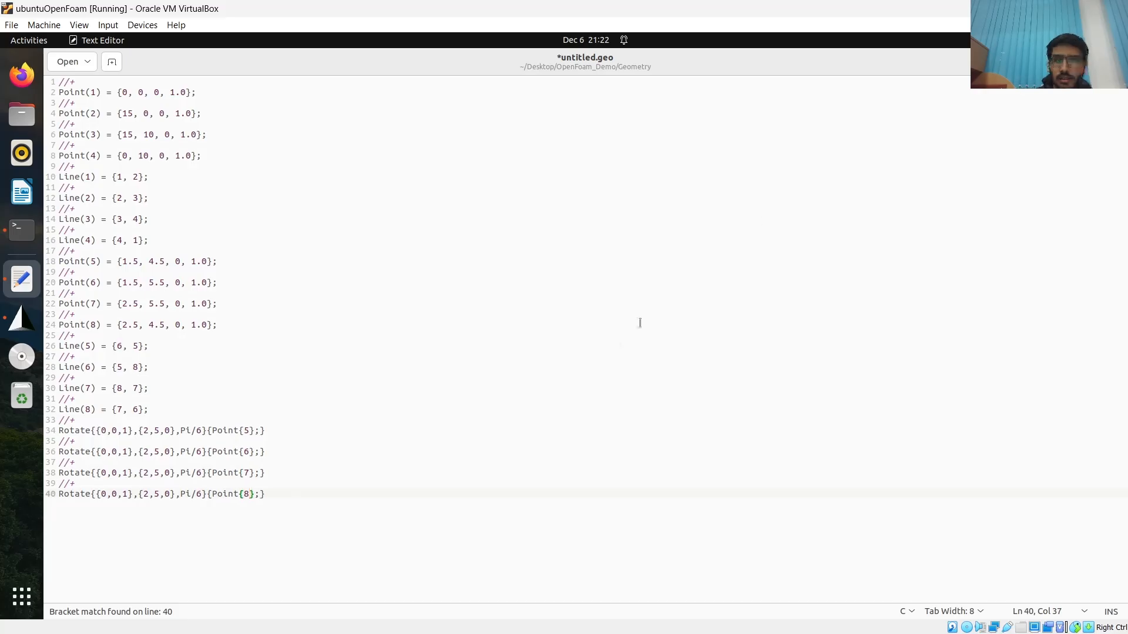
# Save the script and reload it in Gmsh to rotate all four cylinder corners
pyautogui.hotkey('ctrl', 's')
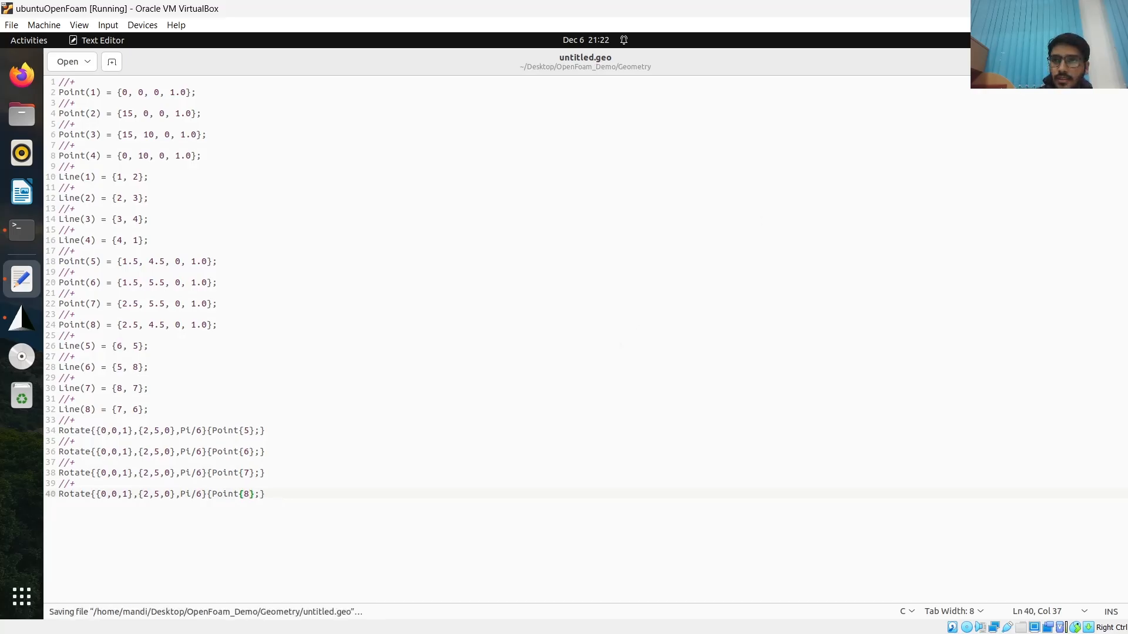
pyautogui.hotkey('alt', 'Tab')
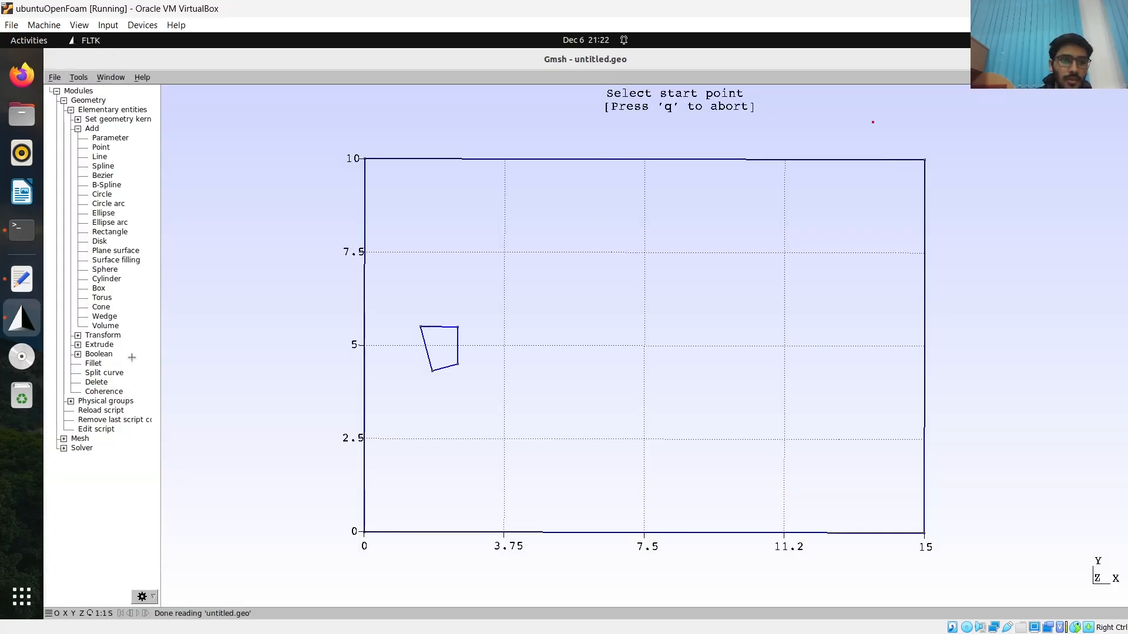
pyautogui.click(98, 411)
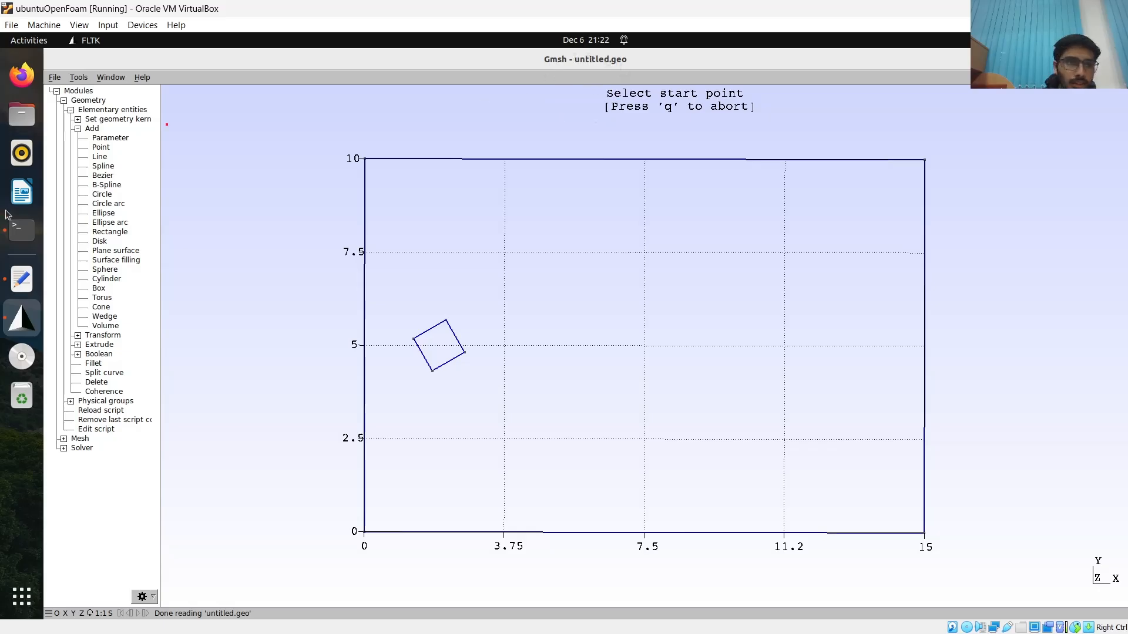
# Switch to the text editor and save the script under the new name geometry.geo in the Geometry folder
pyautogui.click(22, 279)
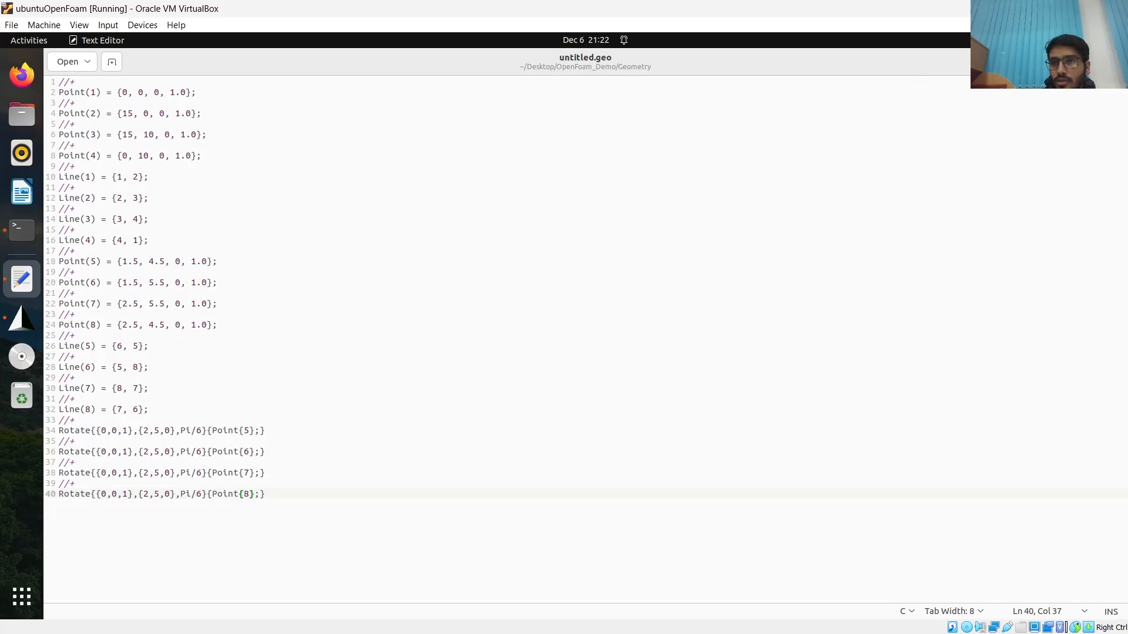
pyautogui.click(1040, 61)
pyautogui.click(1006, 145)
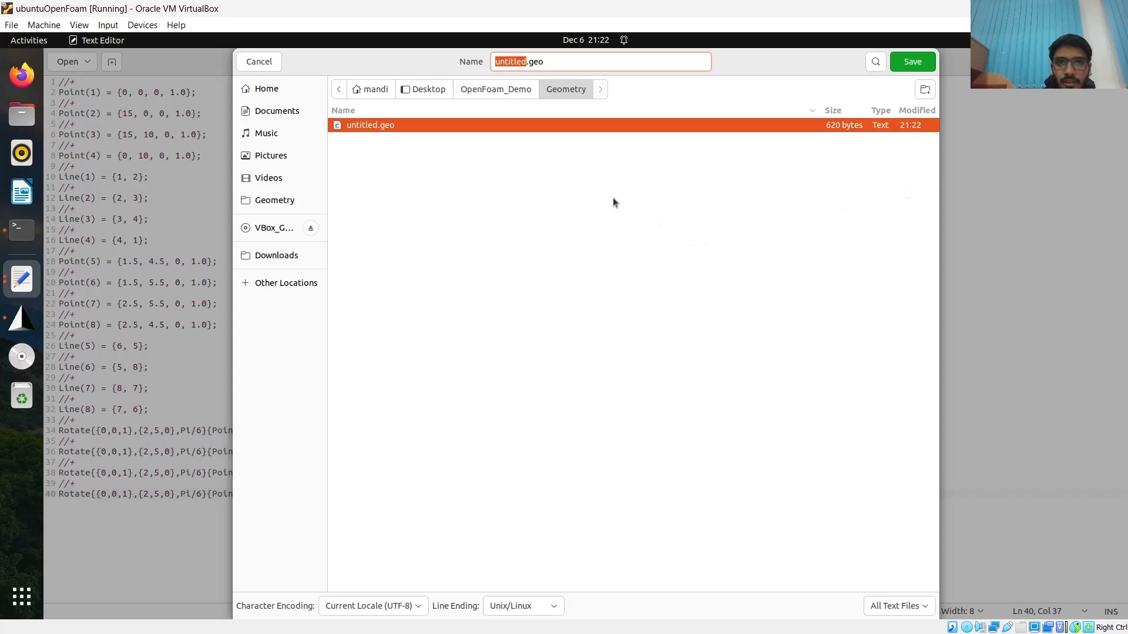
pyautogui.click(525, 62)
pyautogui.press('BackSpace')
pyautogui.press('BackSpace')
pyautogui.press('BackSpace')
pyautogui.press('BackSpace')
pyautogui.press('BackSpace')
pyautogui.press('BackSpace')
pyautogui.press('BackSpace')
pyautogui.press('BackSpace')
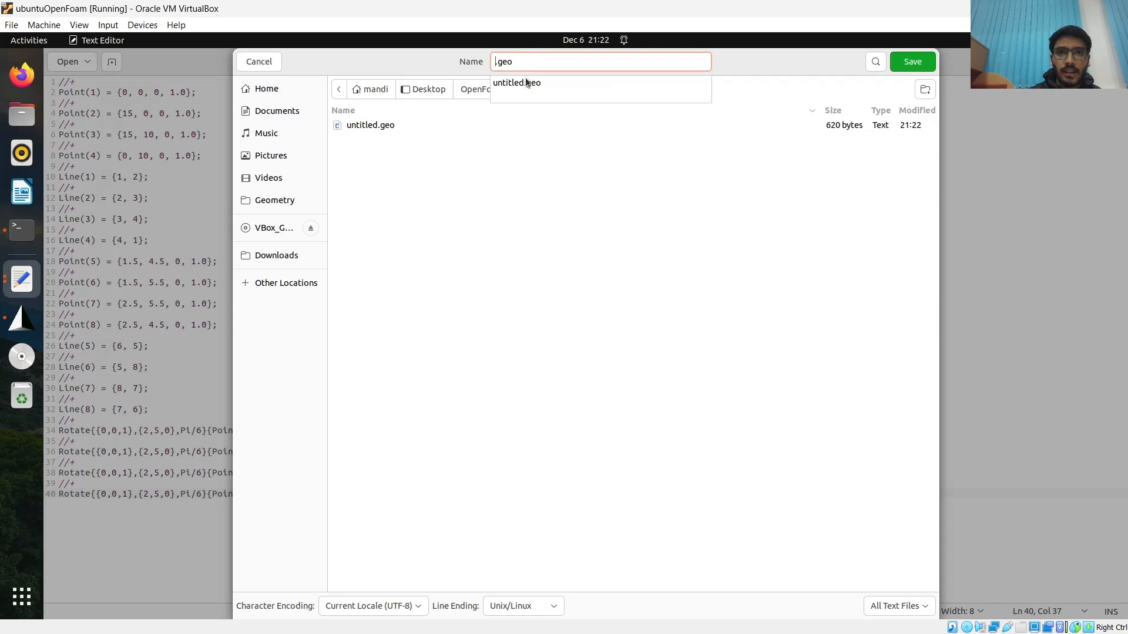
pyautogui.write('ge')
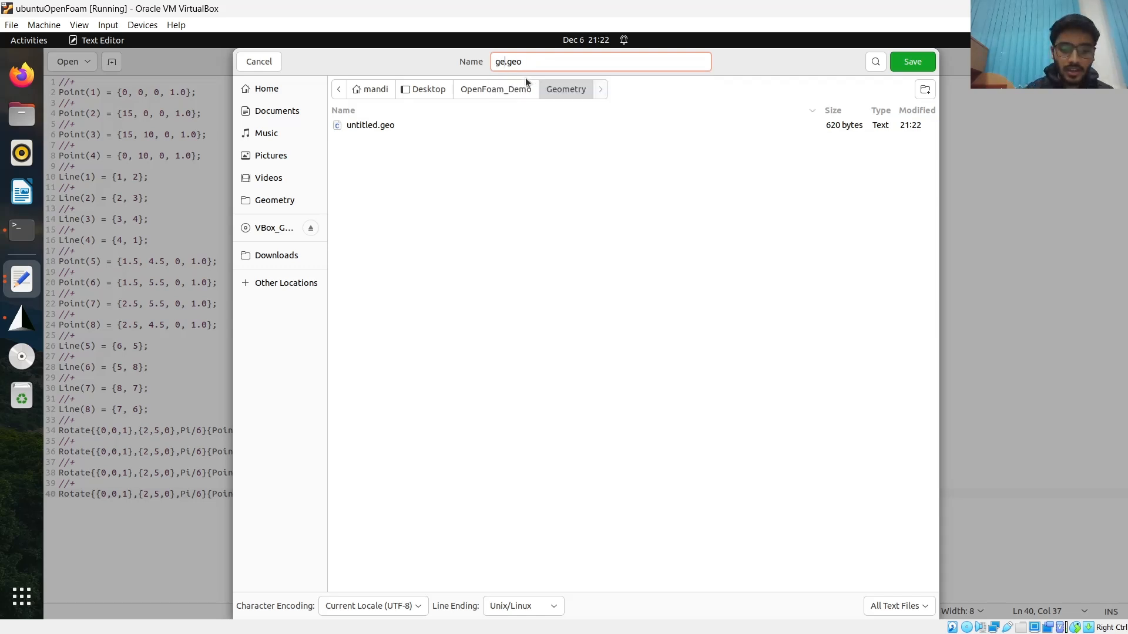
pyautogui.write('ometr')
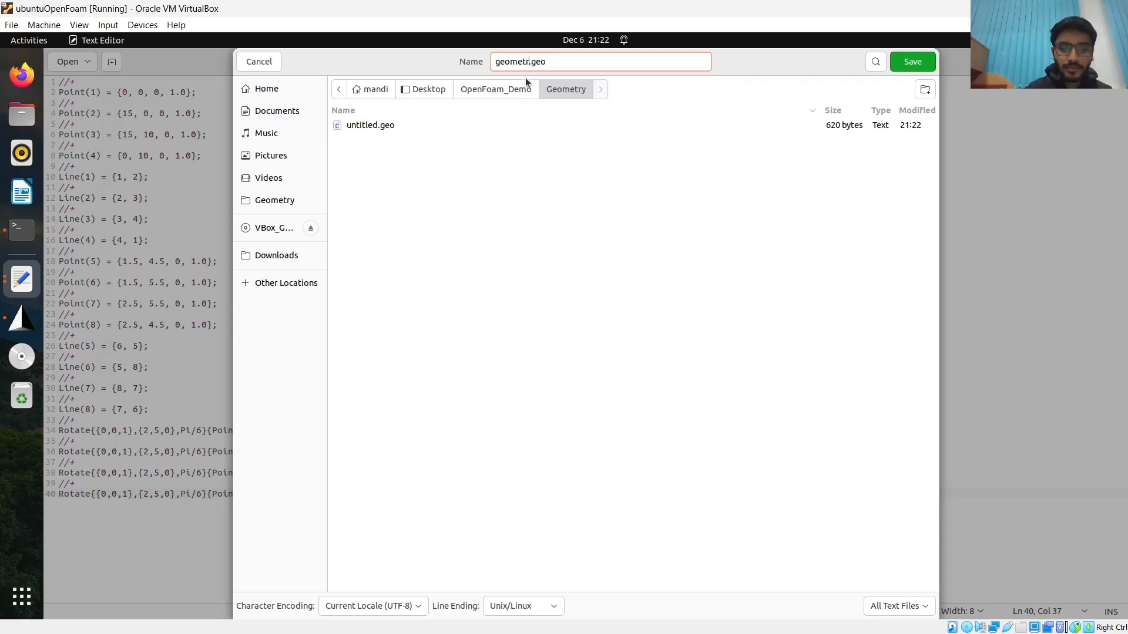
pyautogui.write('y')
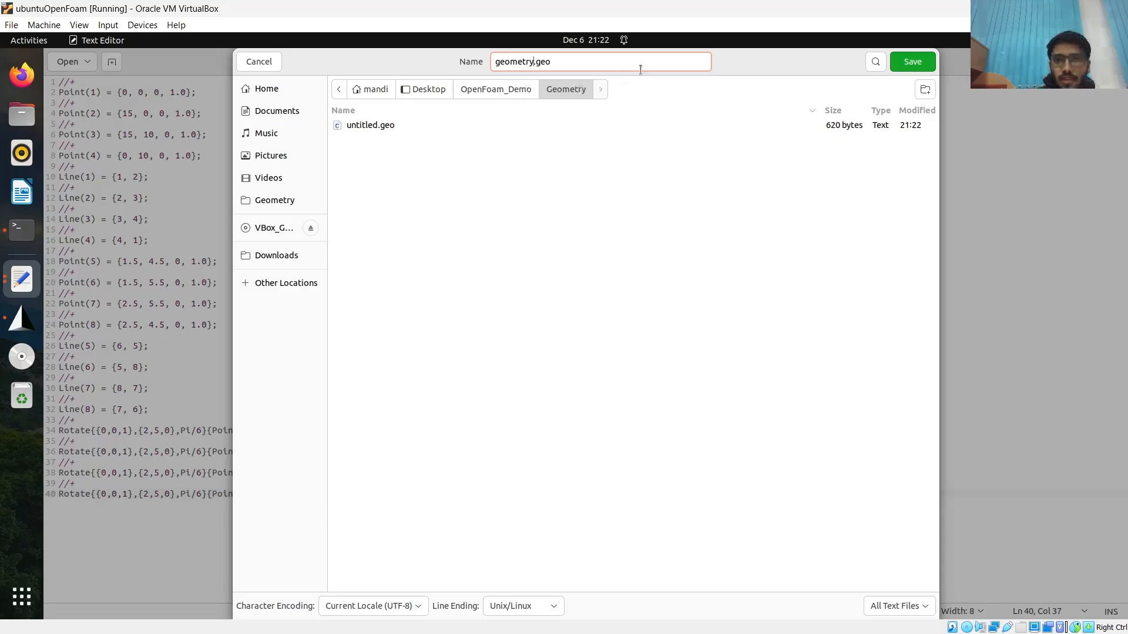
pyautogui.click(913, 63)
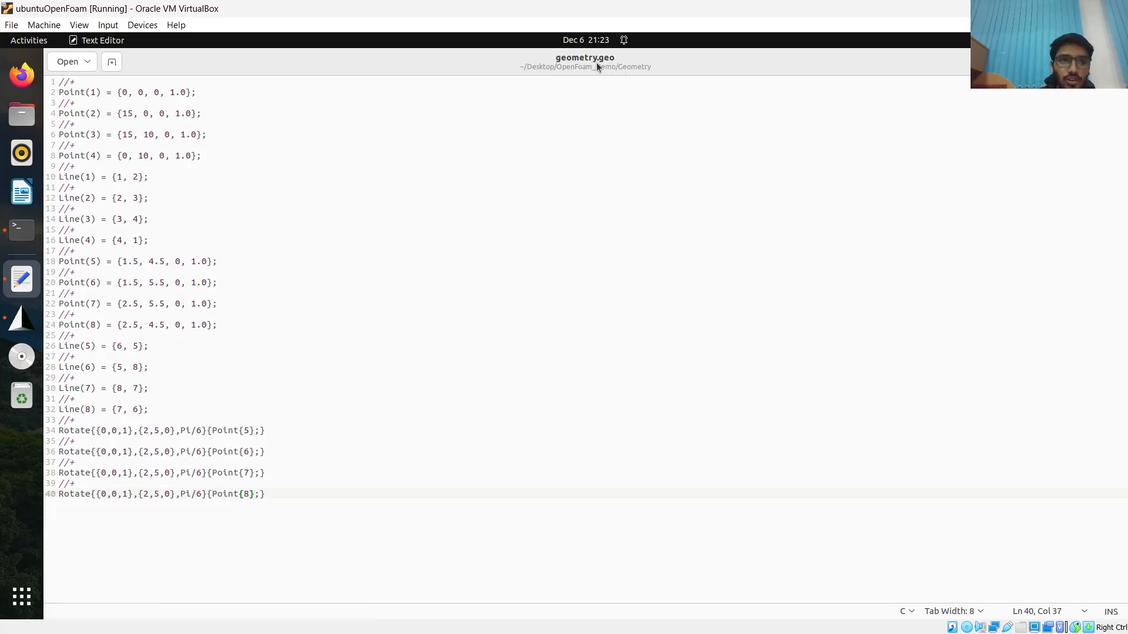
# Run gmsh geometry.geo in the terminal, check the script in the text editor, and return to Gmsh
pyautogui.click(22, 317)
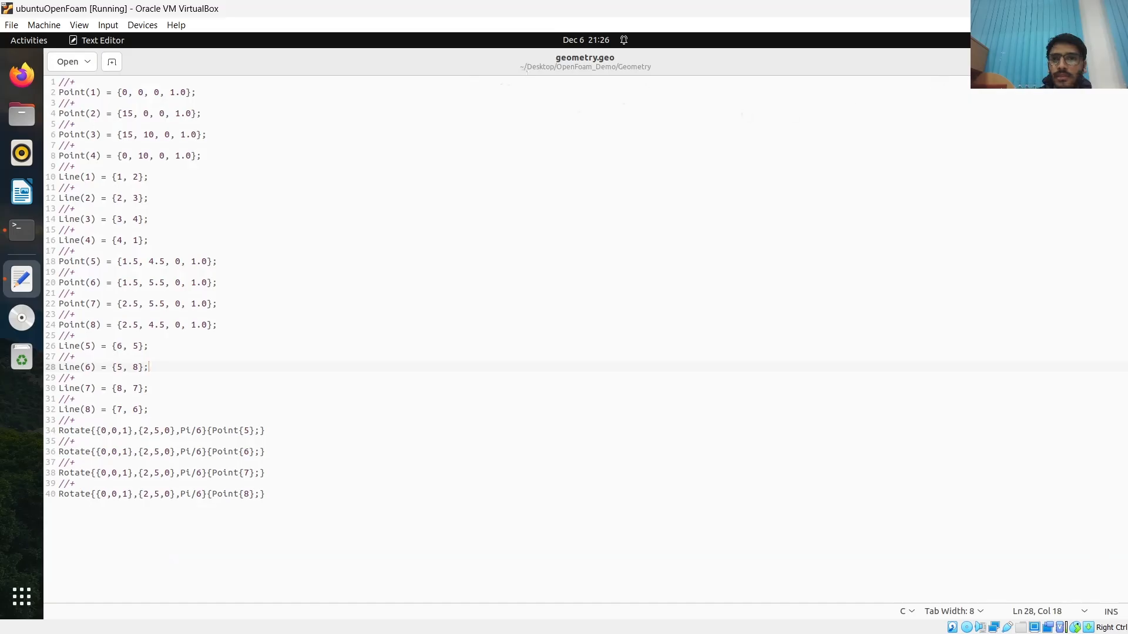
pyautogui.click(1066, 62)
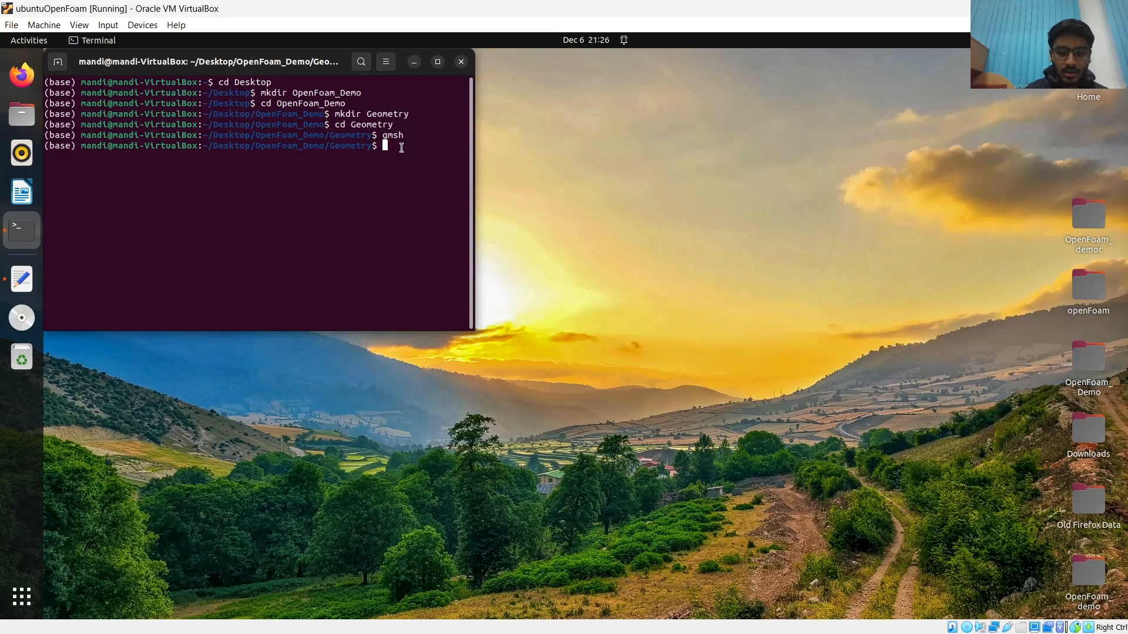
pyautogui.write('gmsh')
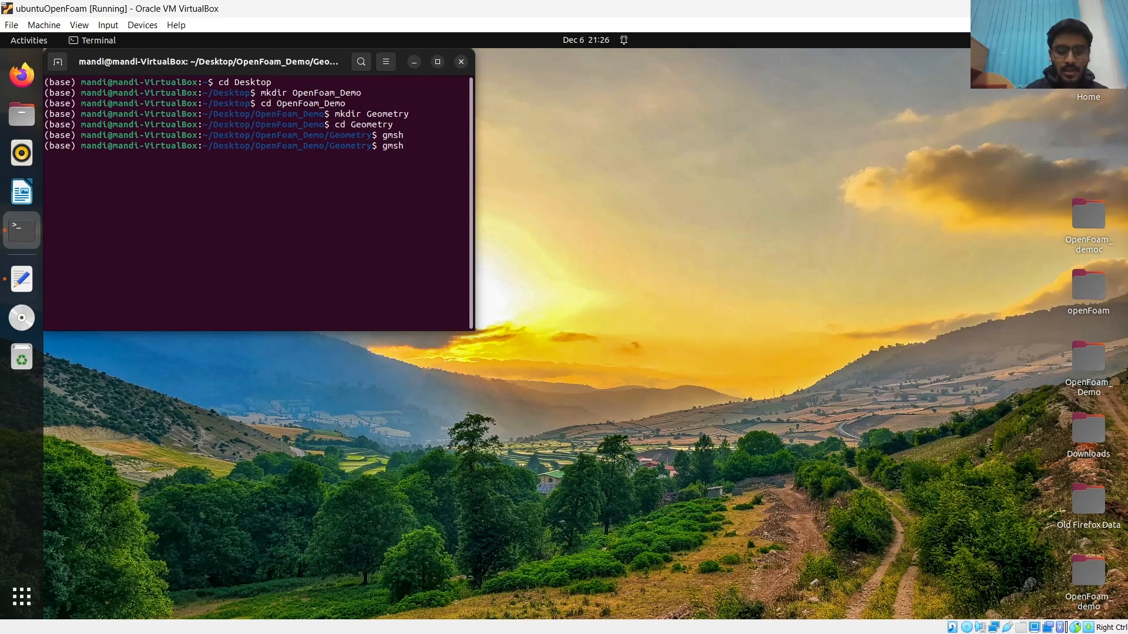
pyautogui.write(' geor')
pyautogui.press('BackSpace')
pyautogui.write('metry')
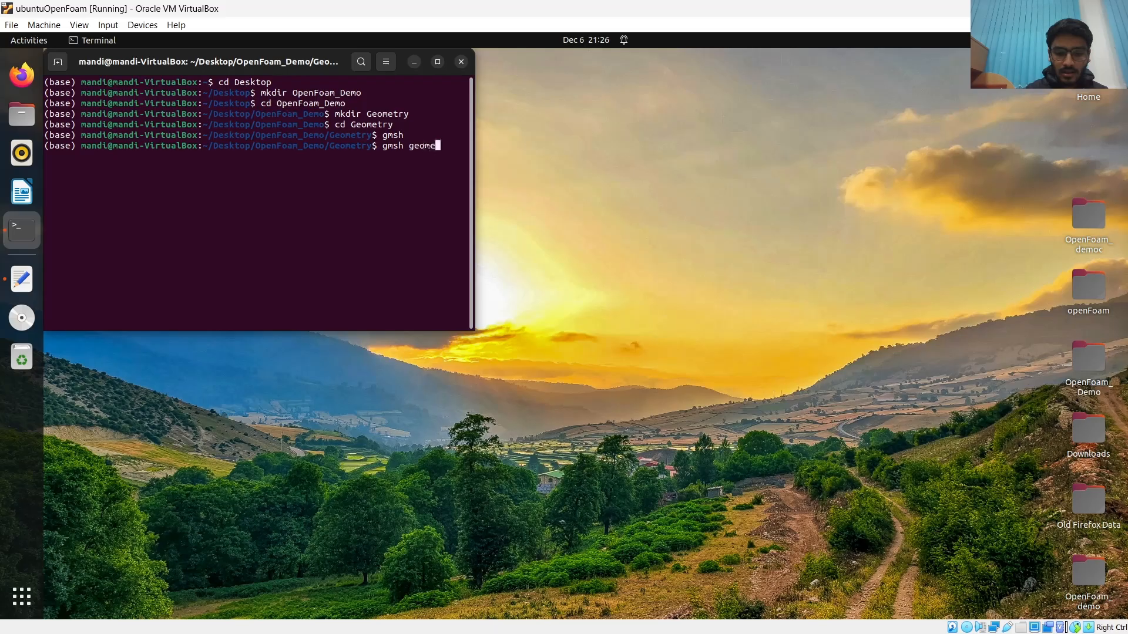
pyautogui.write('.geo')
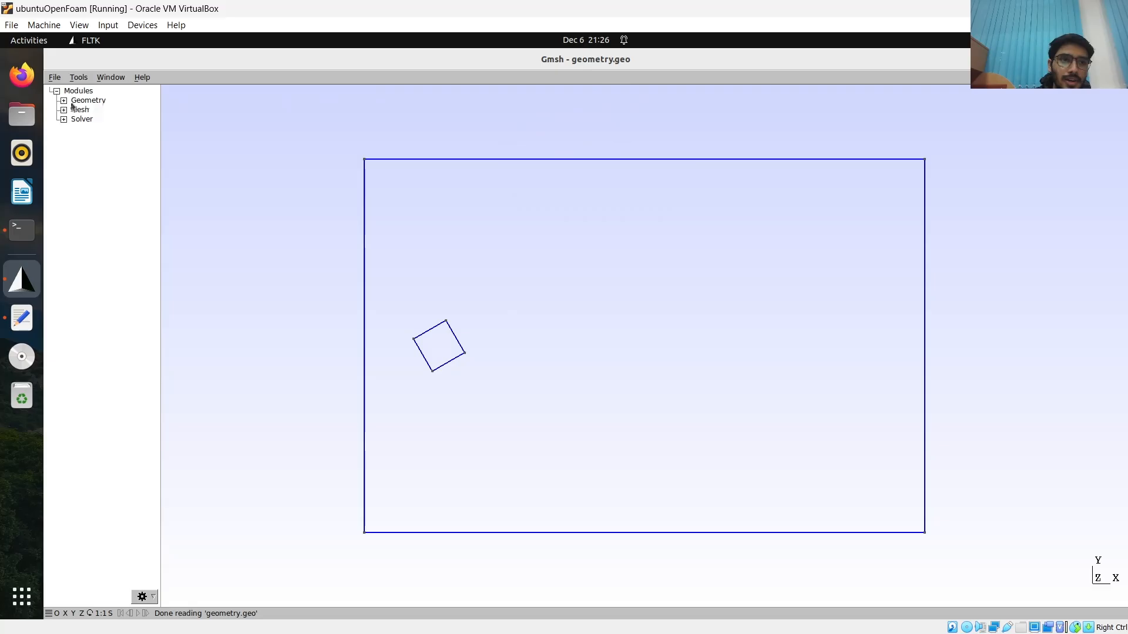
pyautogui.click(22, 319)
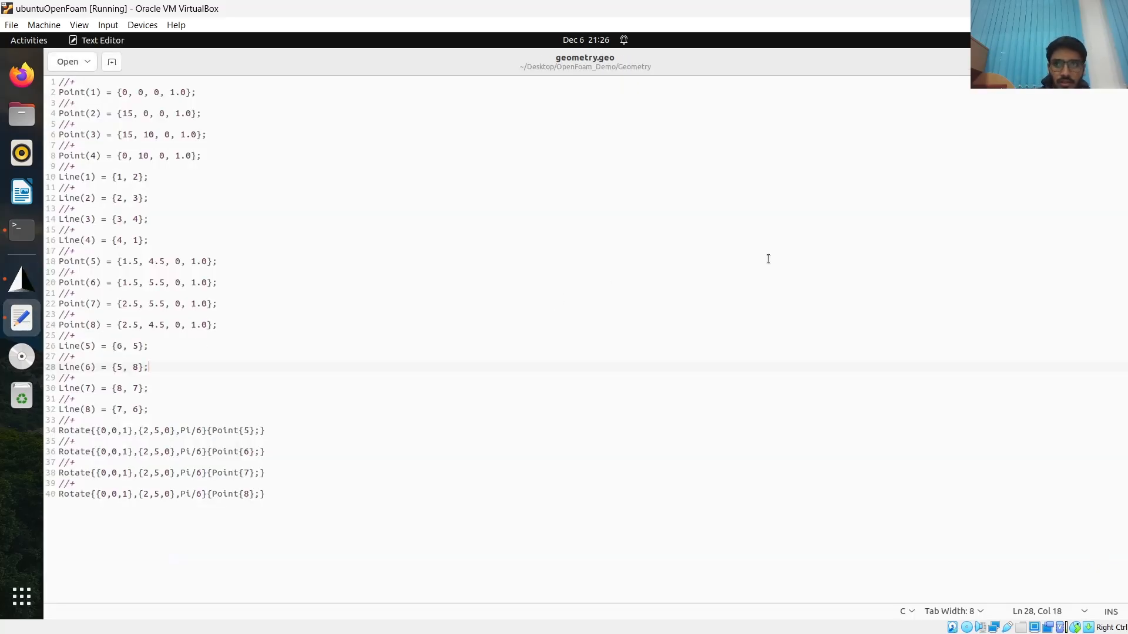
pyautogui.hotkey('alt', 'Tab')
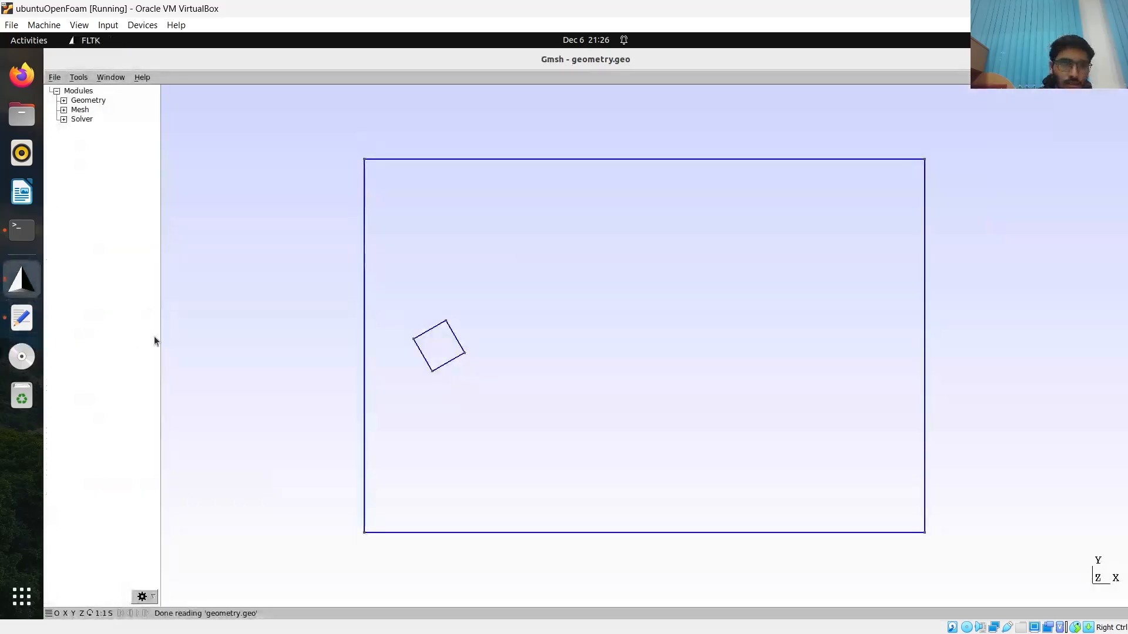
# Add a plane surface bounded by the channel's outer rectangle, with the rotated square cylinder as its hole
pyautogui.click(64, 101)
pyautogui.click(89, 130)
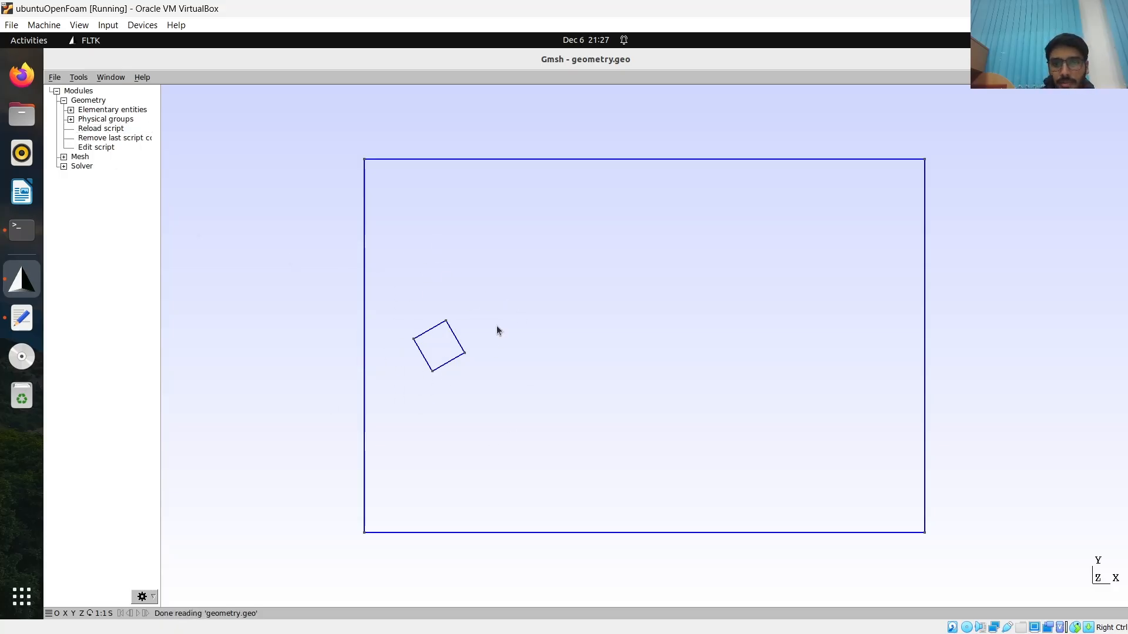
pyautogui.click(70, 110)
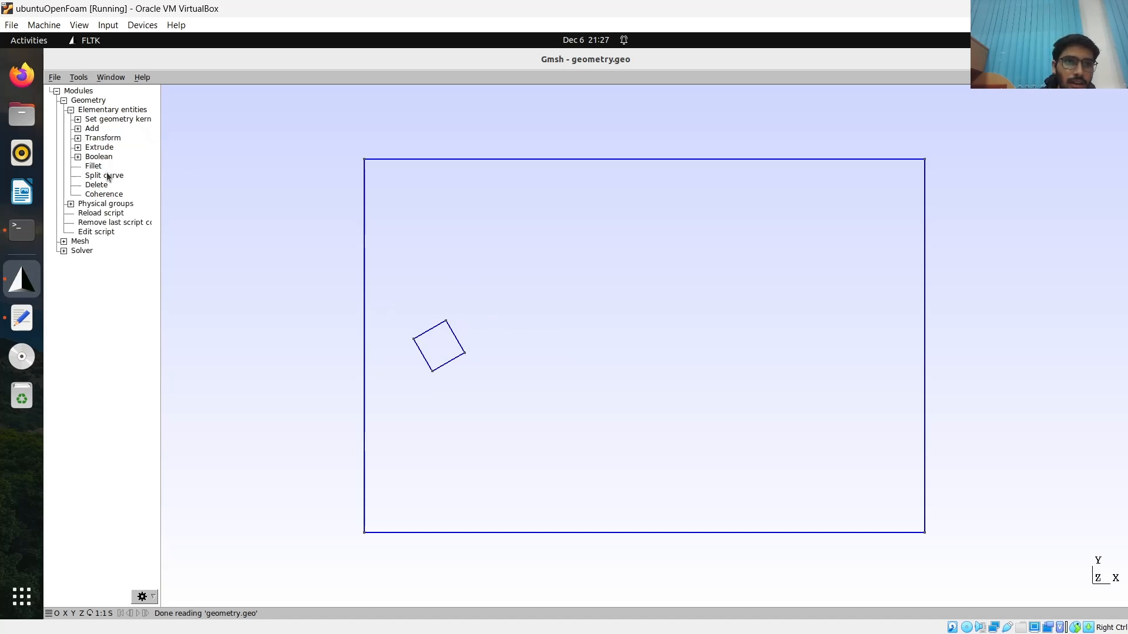
pyautogui.click(78, 128)
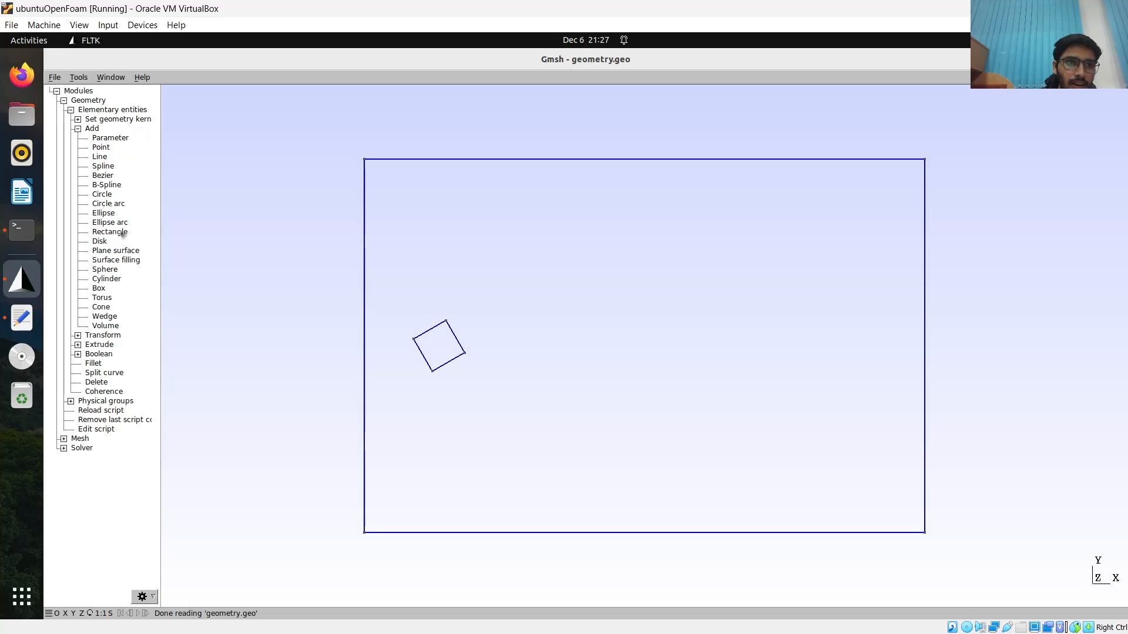
pyautogui.click(116, 251)
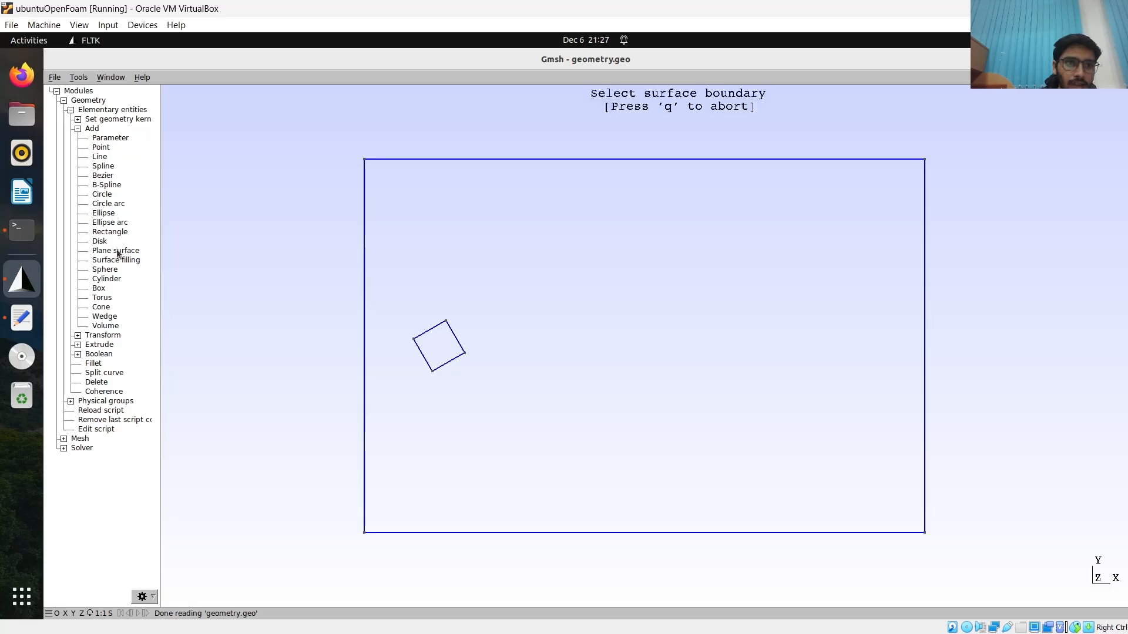
pyautogui.click(533, 161)
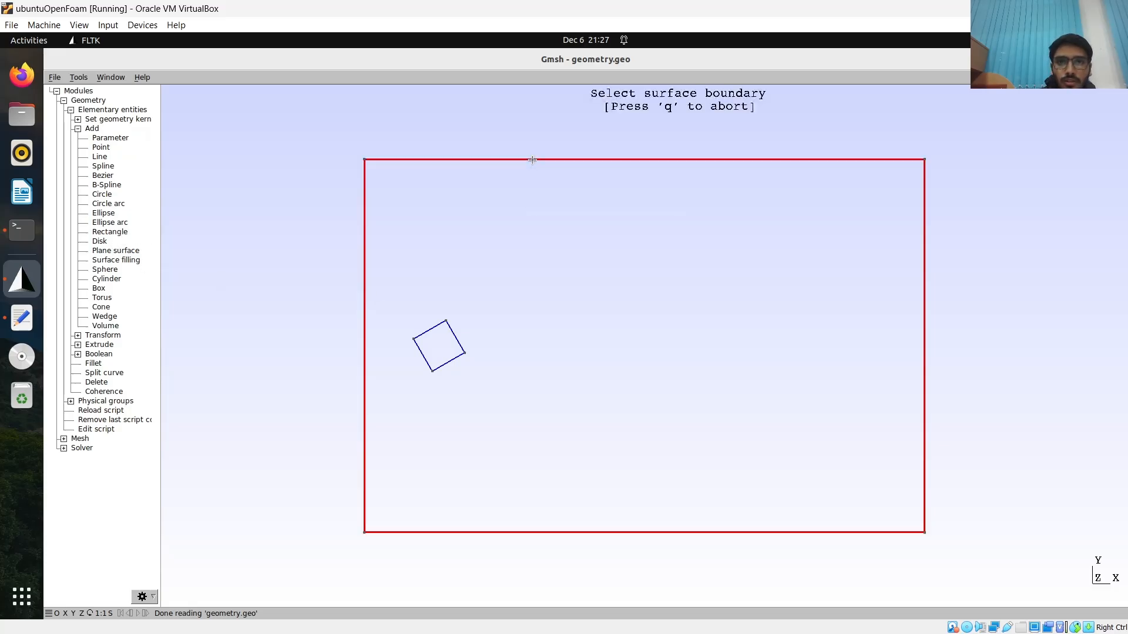
pyautogui.click(439, 325)
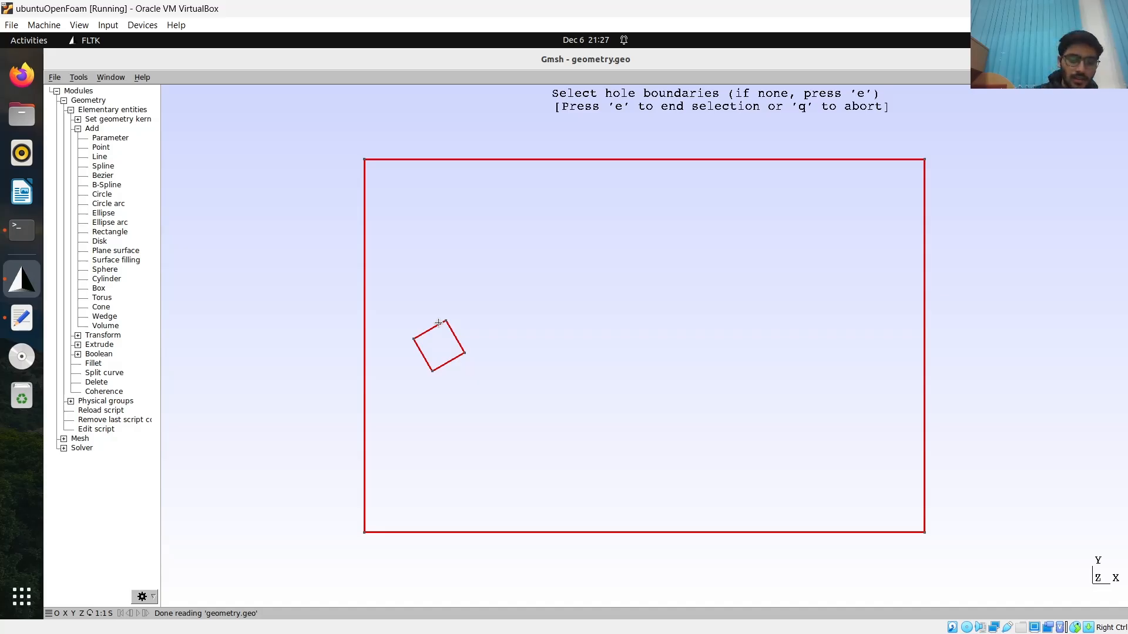
pyautogui.press('e')
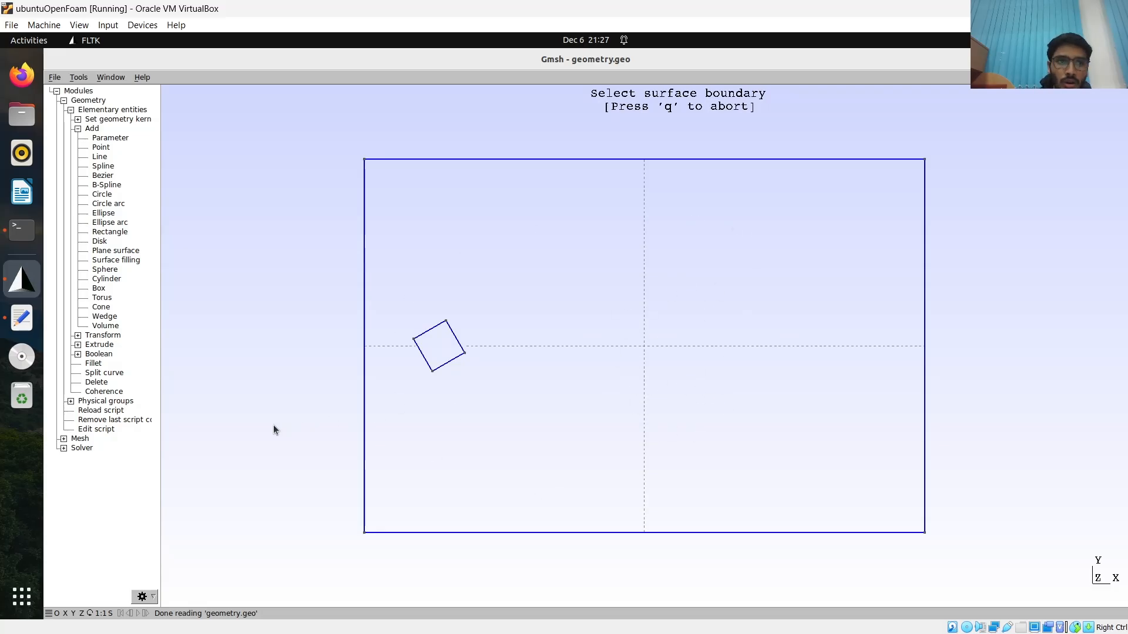
# Switch to the text editor and reload geometry.geo from disk
pyautogui.click(22, 317)
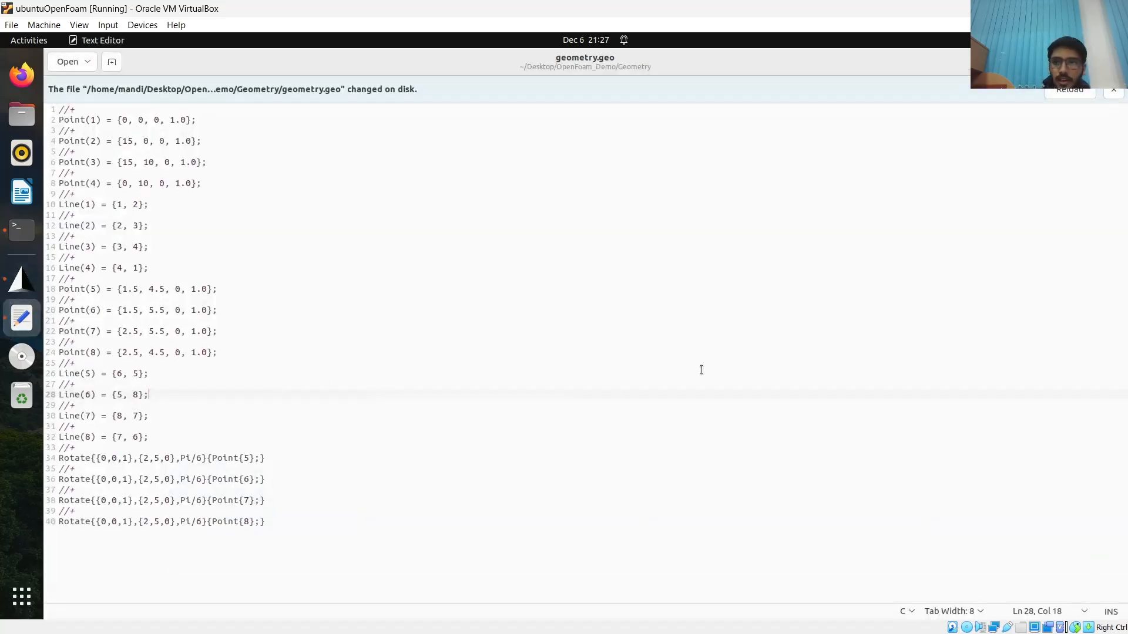
pyautogui.click(1070, 91)
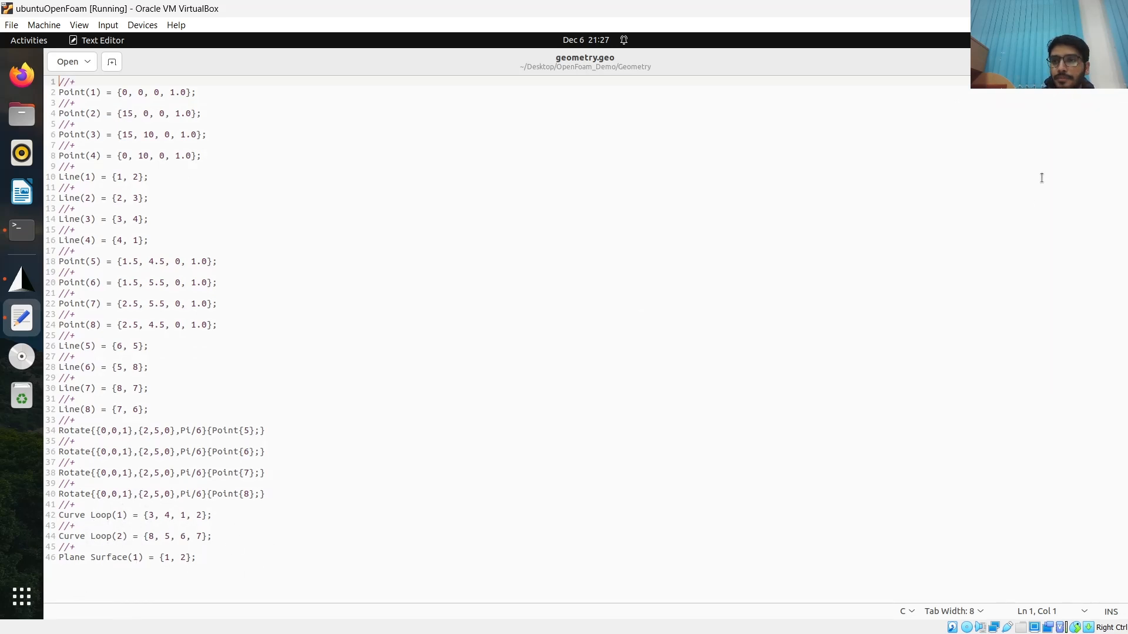
# Save the script and, back in Gmsh, extrude the channel's plane surface by 1 along Z with mesh layers set to 1
pyautogui.hotkey('ctrl', 's')
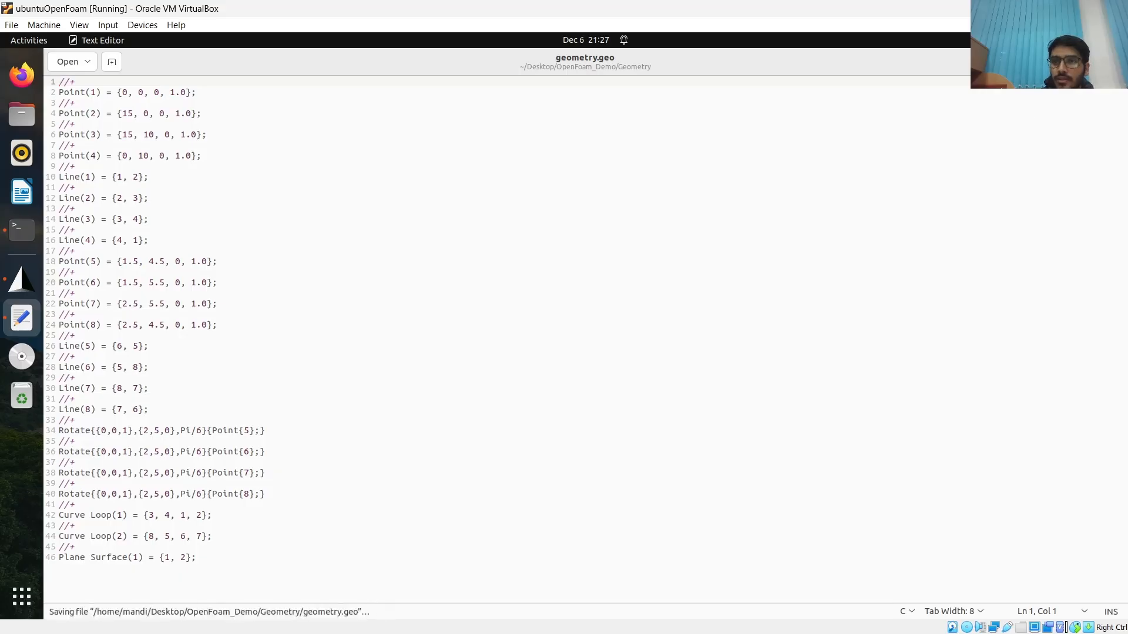
pyautogui.hotkey('alt', 'Tab')
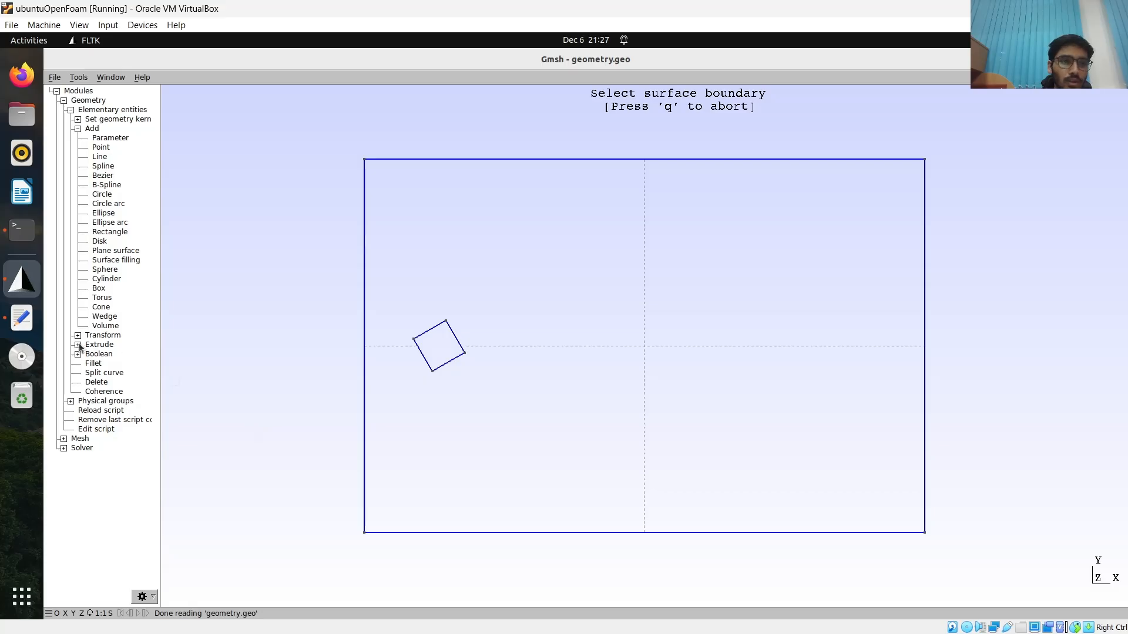
pyautogui.click(78, 345)
pyautogui.click(109, 354)
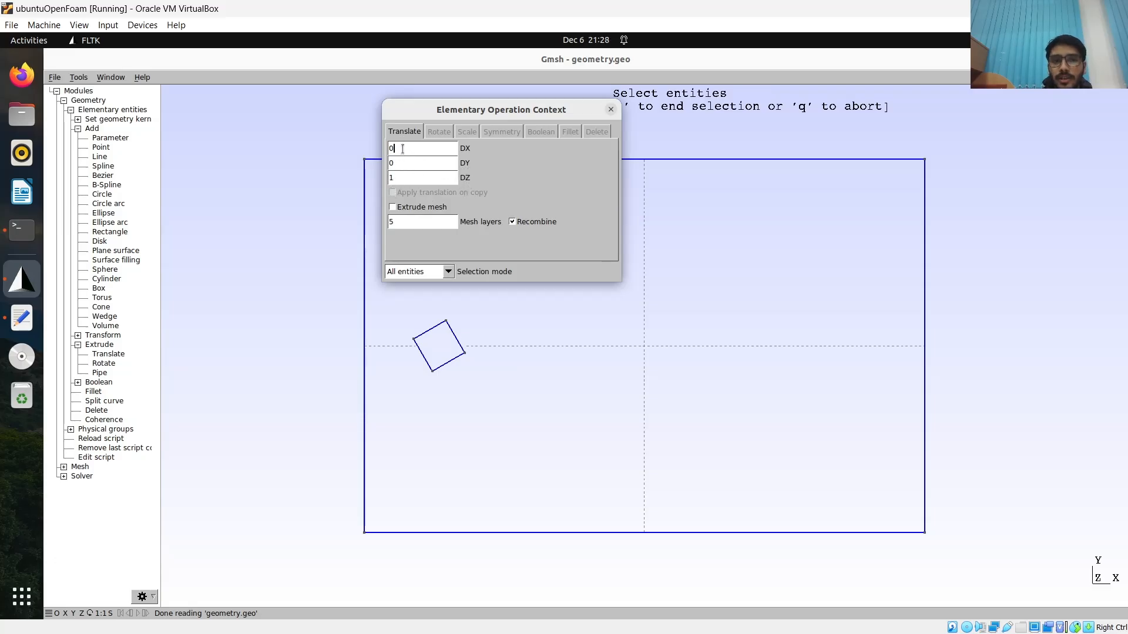
pyautogui.click(401, 220)
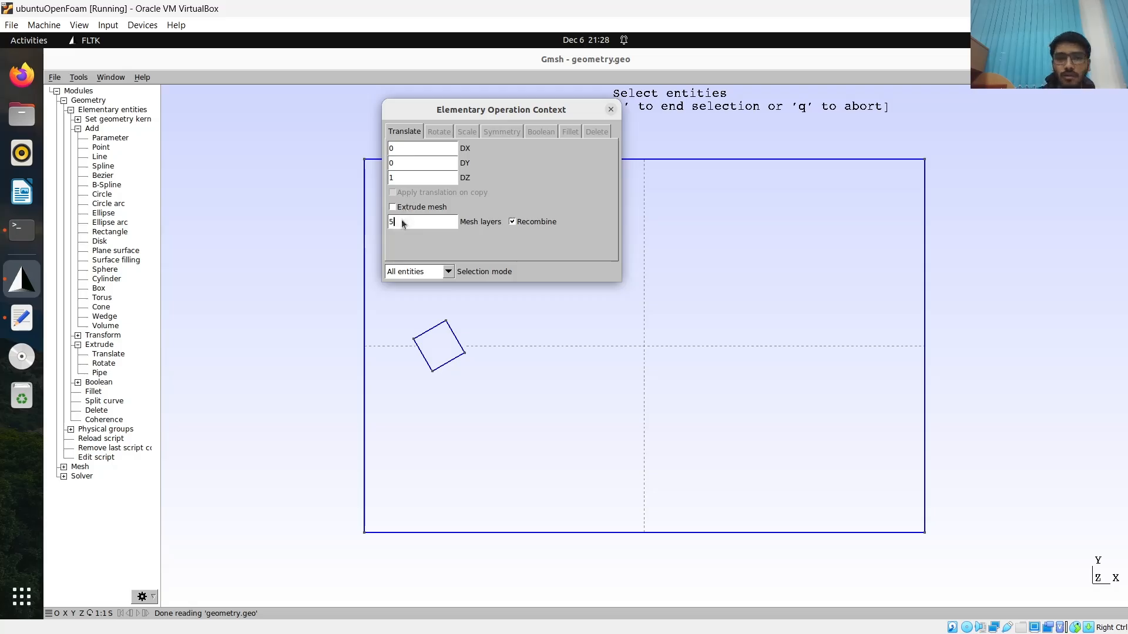
pyautogui.press('BackSpace')
pyautogui.write('1')
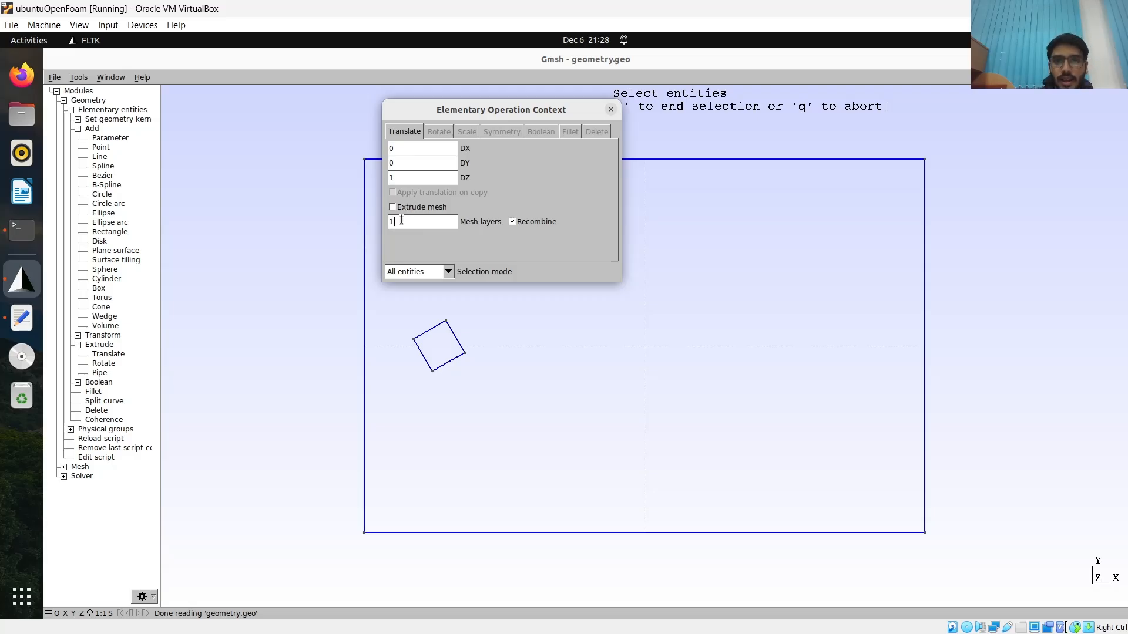
pyautogui.click(643, 344)
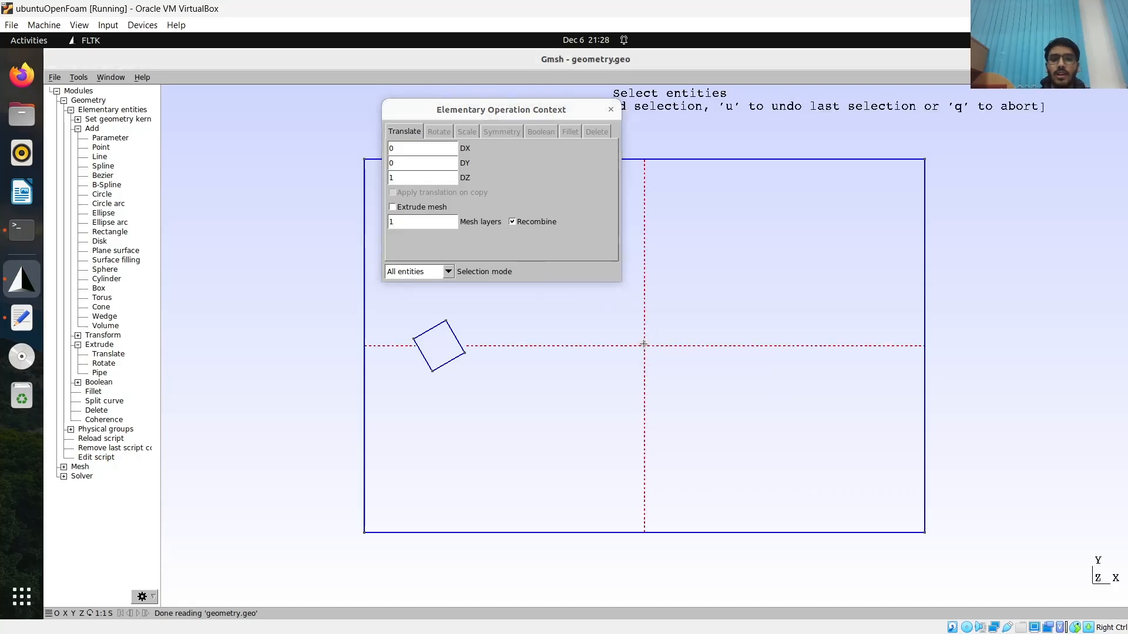
pyautogui.press('u')
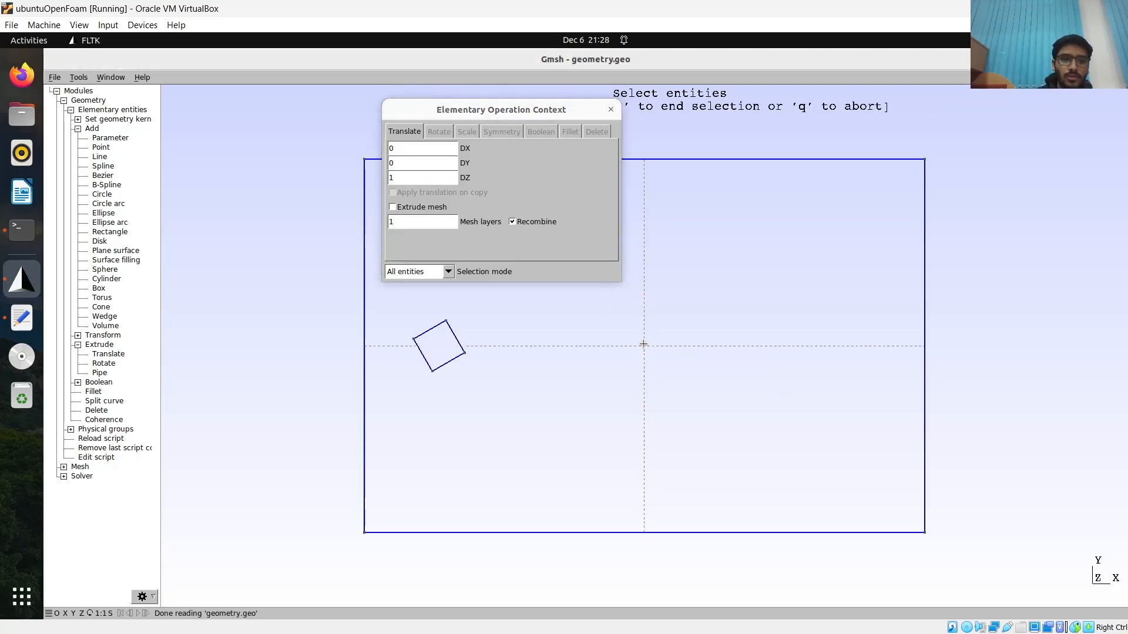
pyautogui.click(610, 110)
# Reload geometry.geo in the text editor, add "Layers{1};" and "Recombine;" under Surface{1}; in the Extrude block, and save it
pyautogui.click(22, 317)
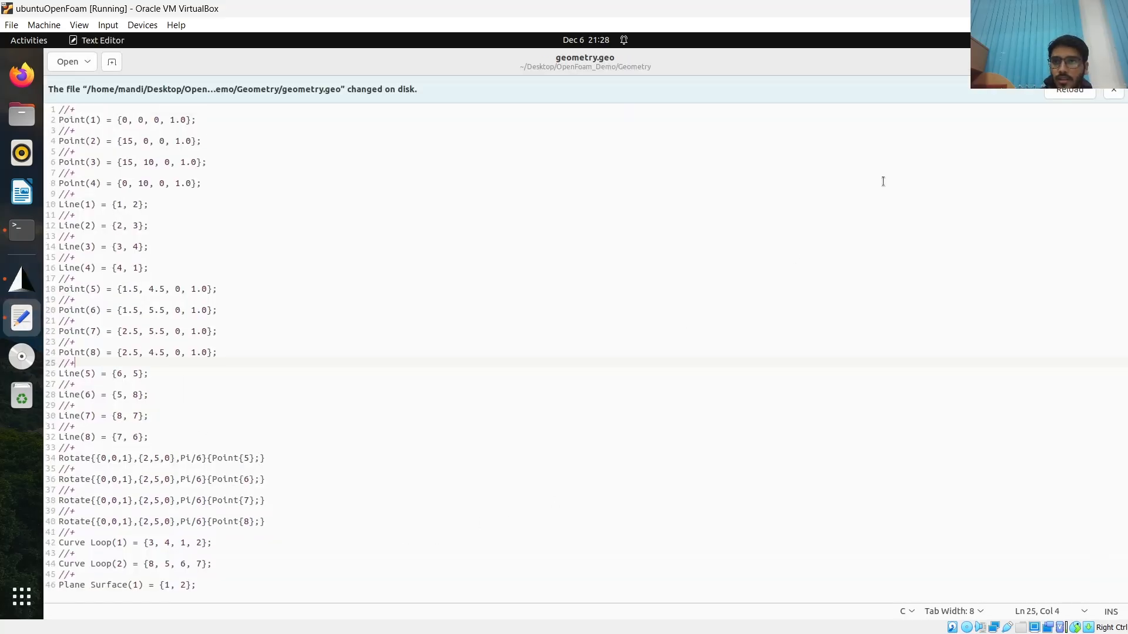
pyautogui.click(1056, 89)
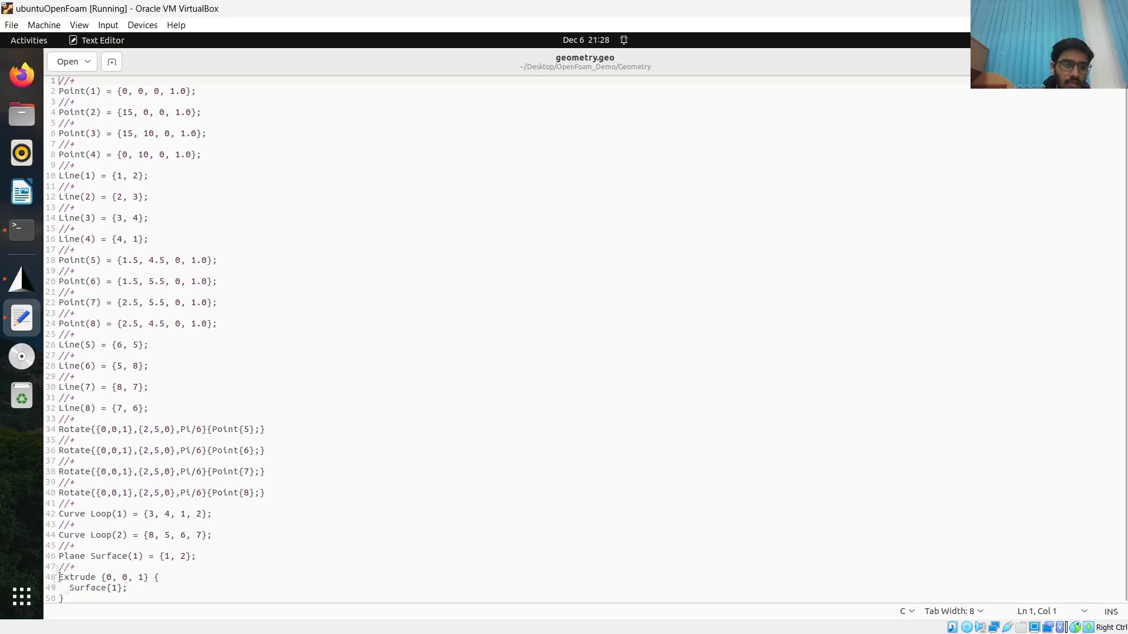
pyautogui.click(148, 590)
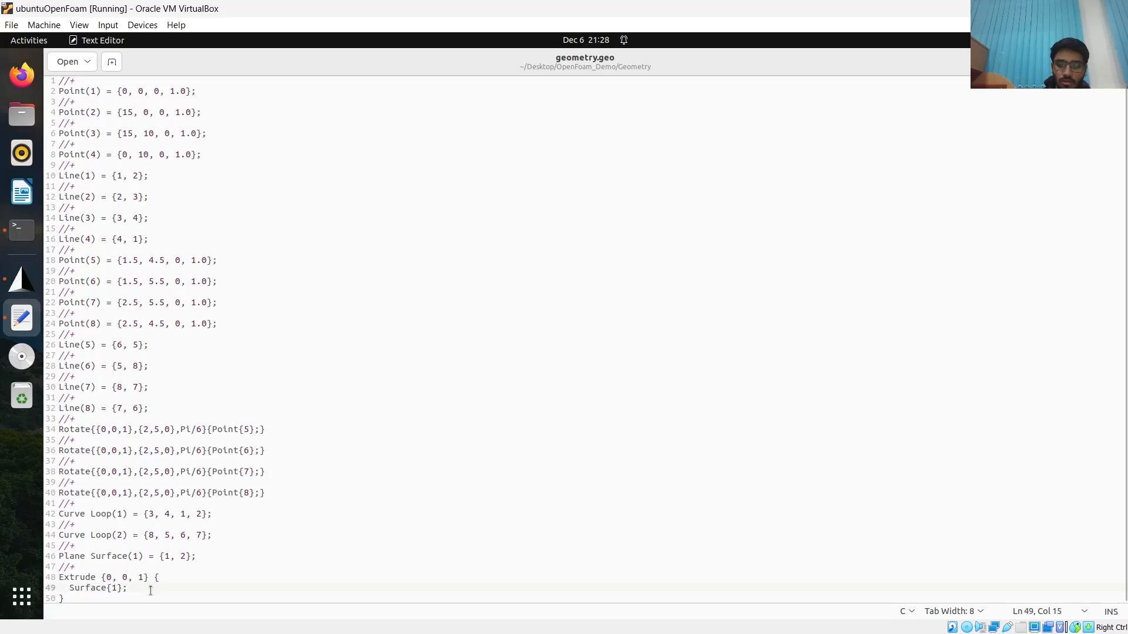
pyautogui.press('Return')
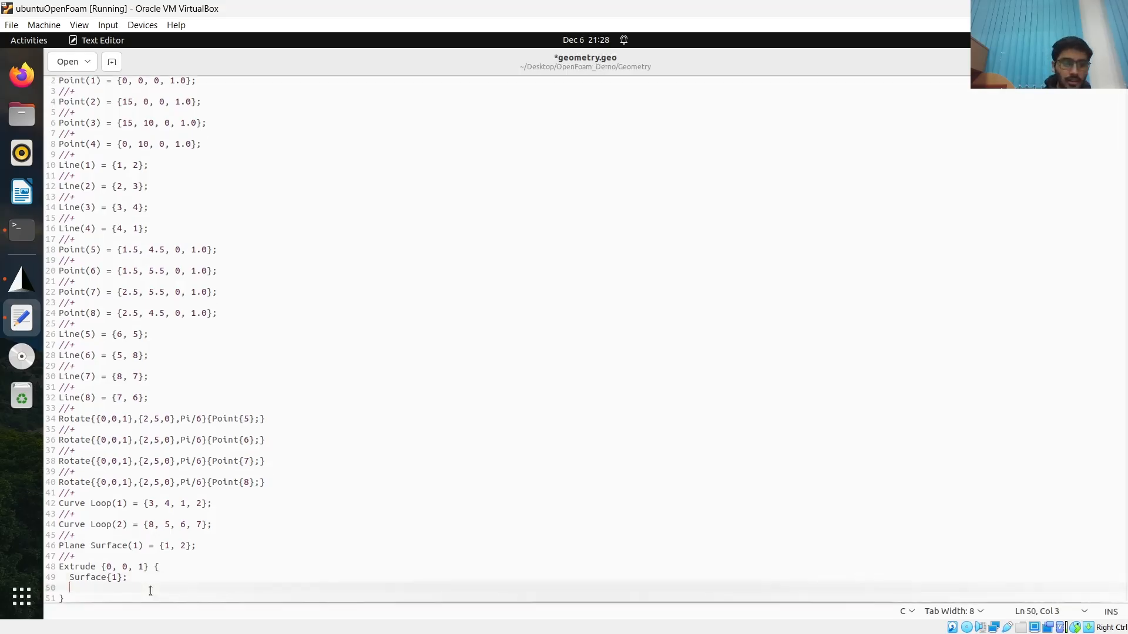
pyautogui.write('La')
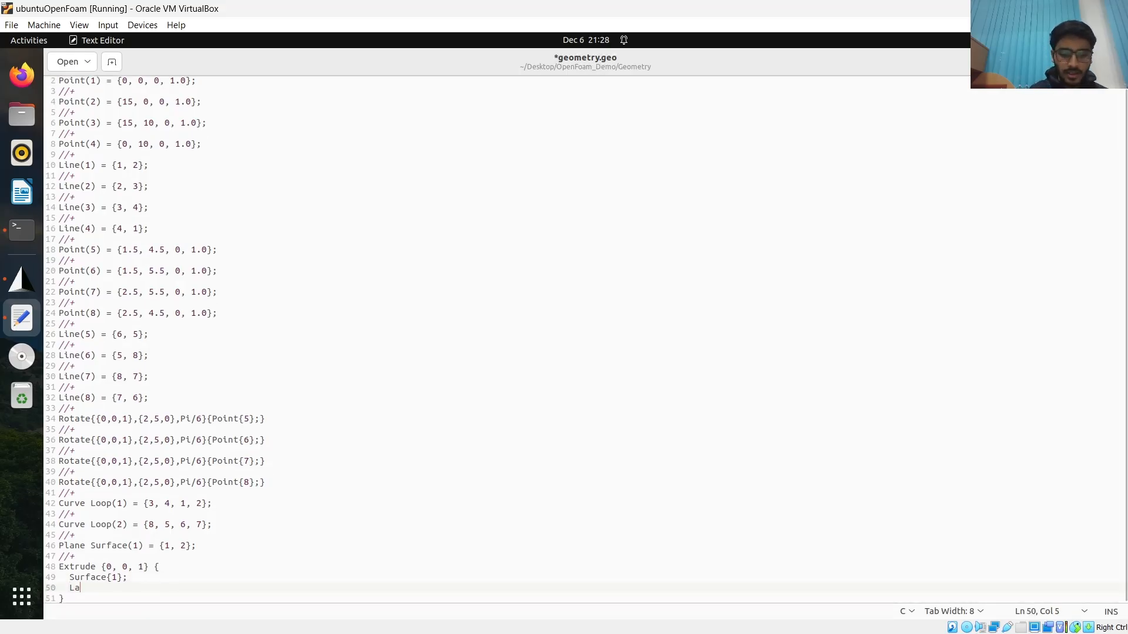
pyautogui.write('yers')
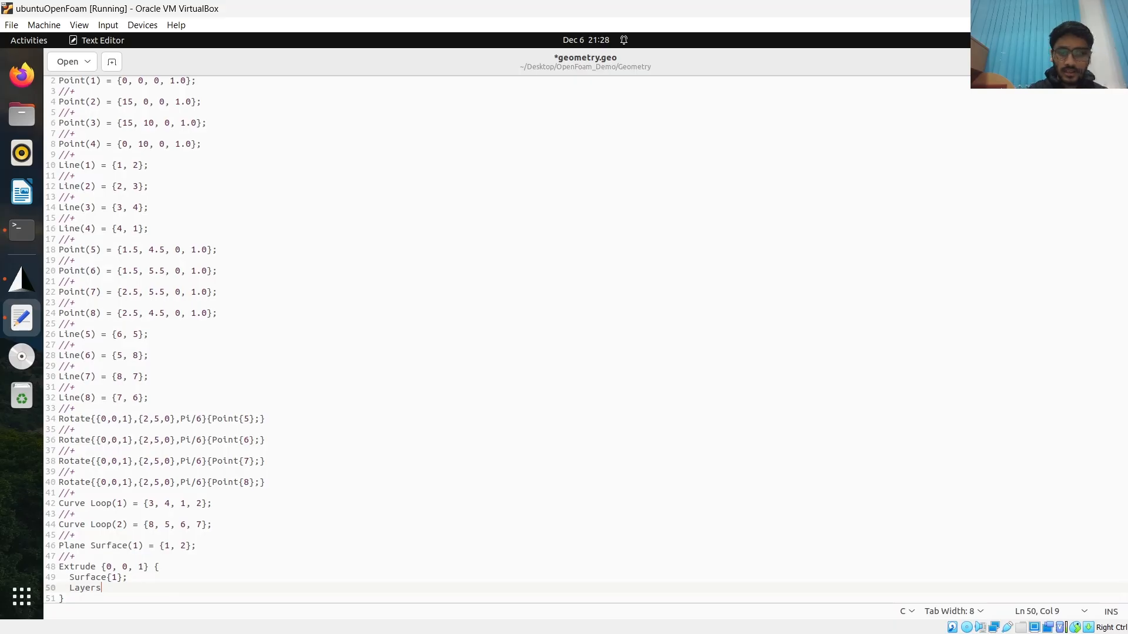
pyautogui.write('{1};')
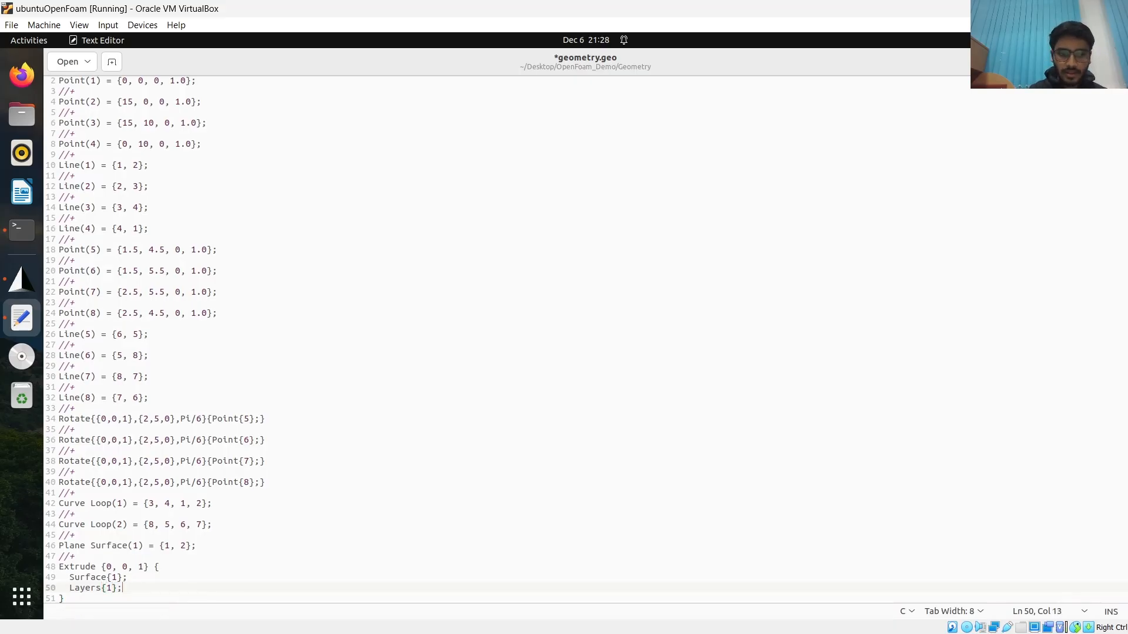
pyautogui.press('Return')
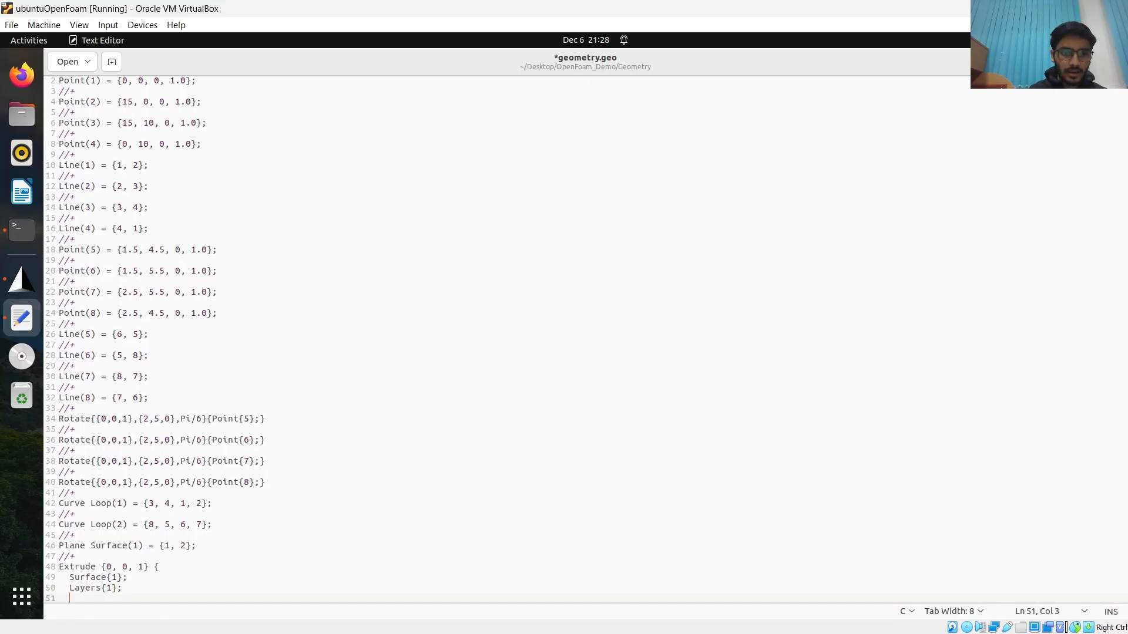
pyautogui.write('Re')
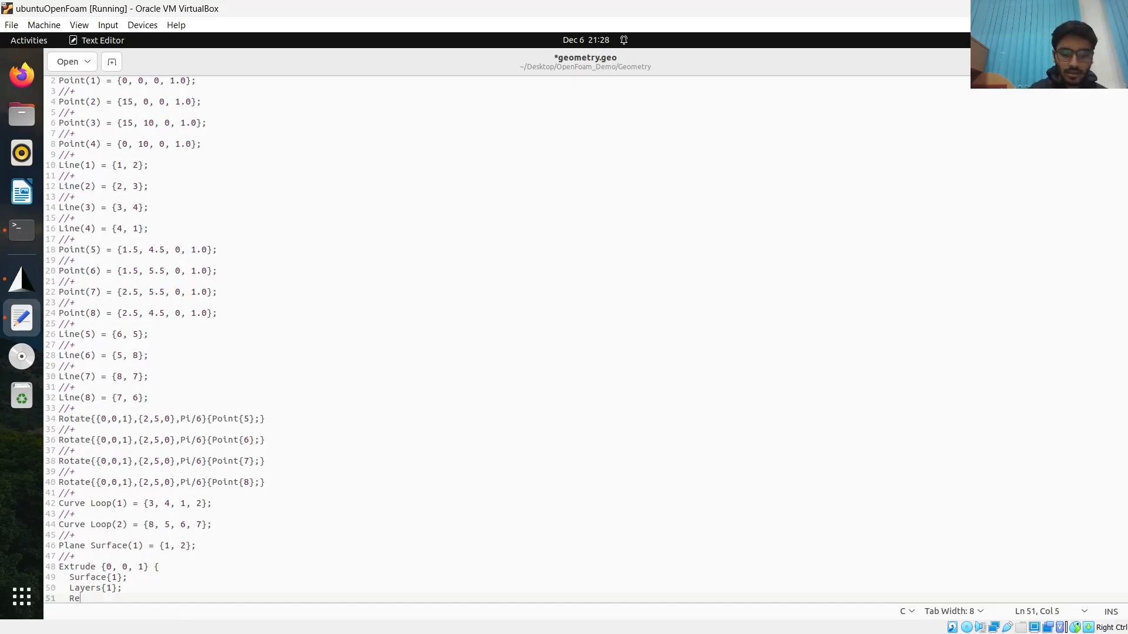
pyautogui.write('combine;')
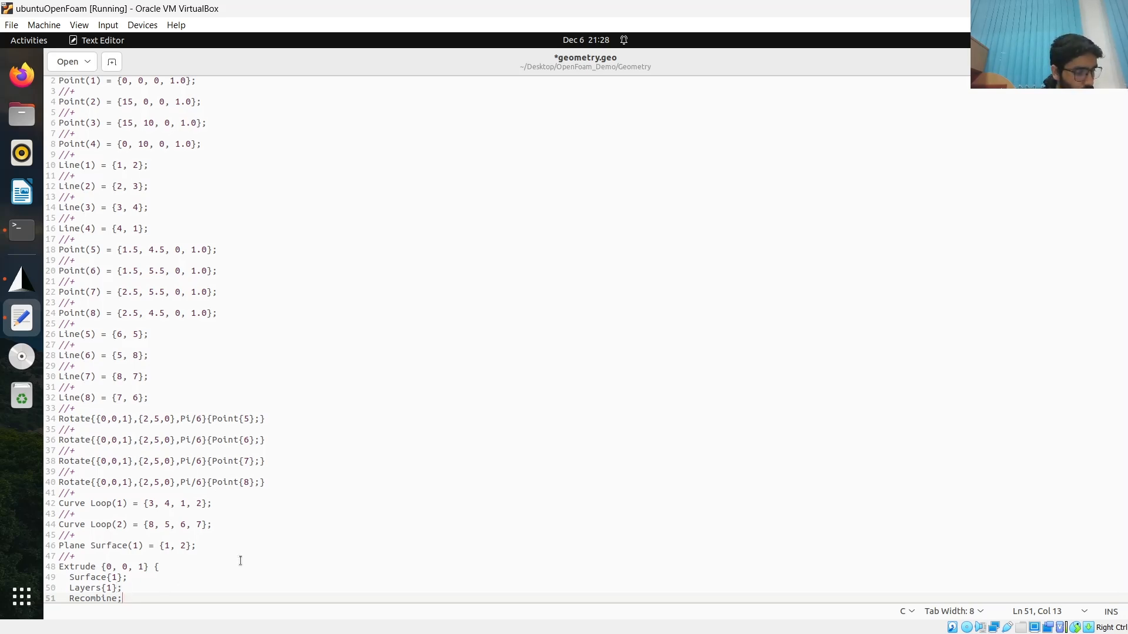
pyautogui.hotkey('ctrl', 's')
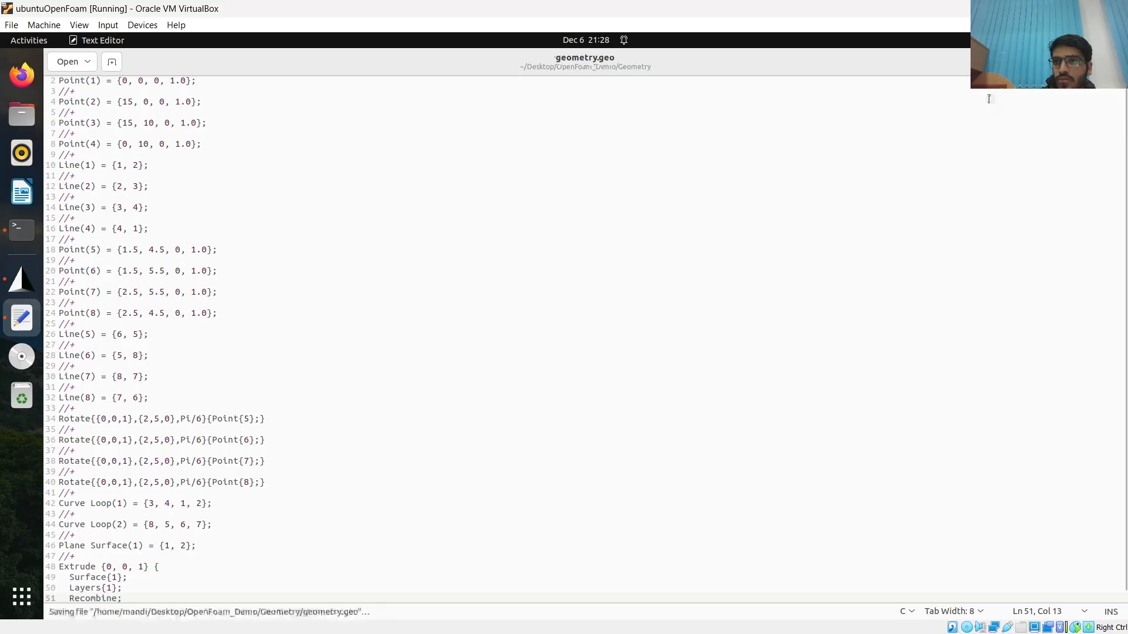
# Switch to Gmsh and generate the 2D and 3D meshes of the extruded channel
pyautogui.hotkey('alt', 'Tab')
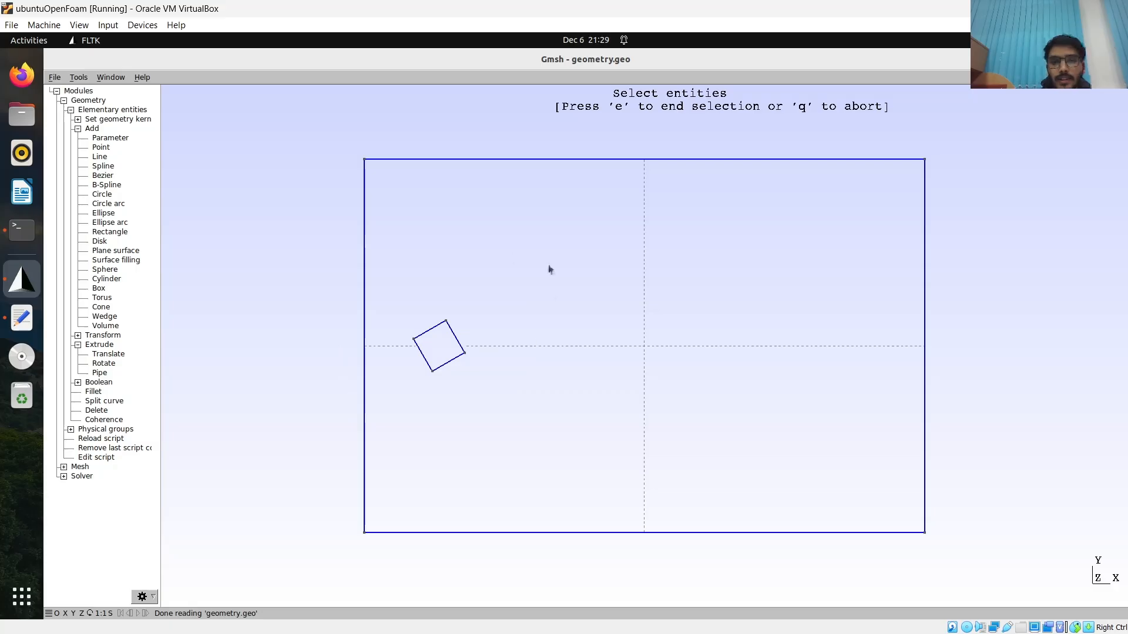
pyautogui.moveTo(516, 322); pyautogui.dragTo(875, 360)
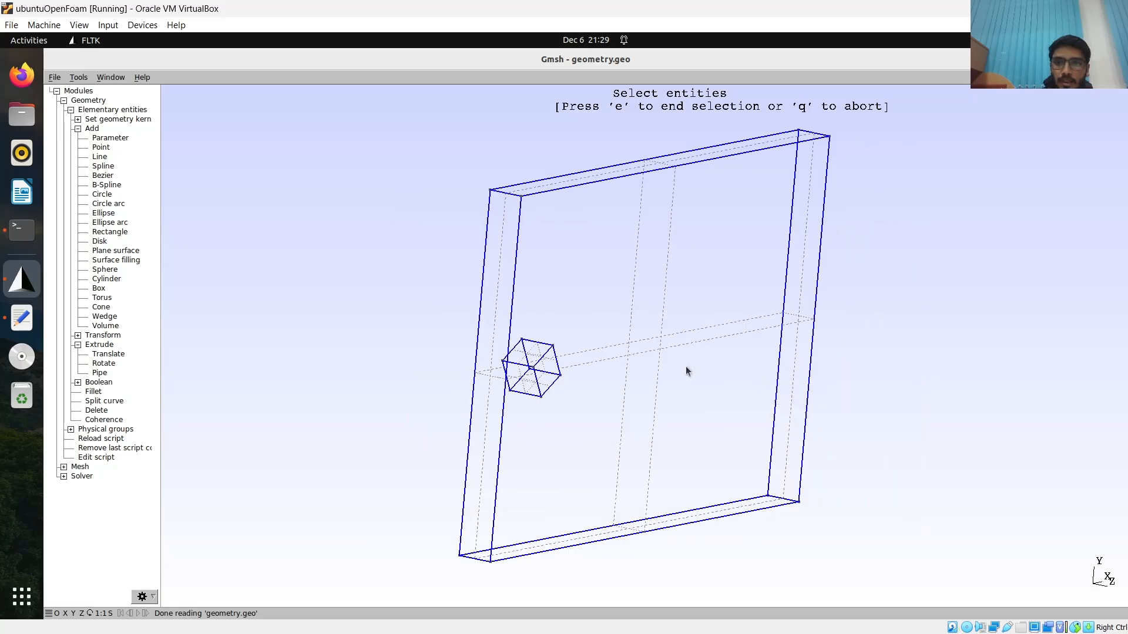
pyautogui.hotkey('alt', 'z')
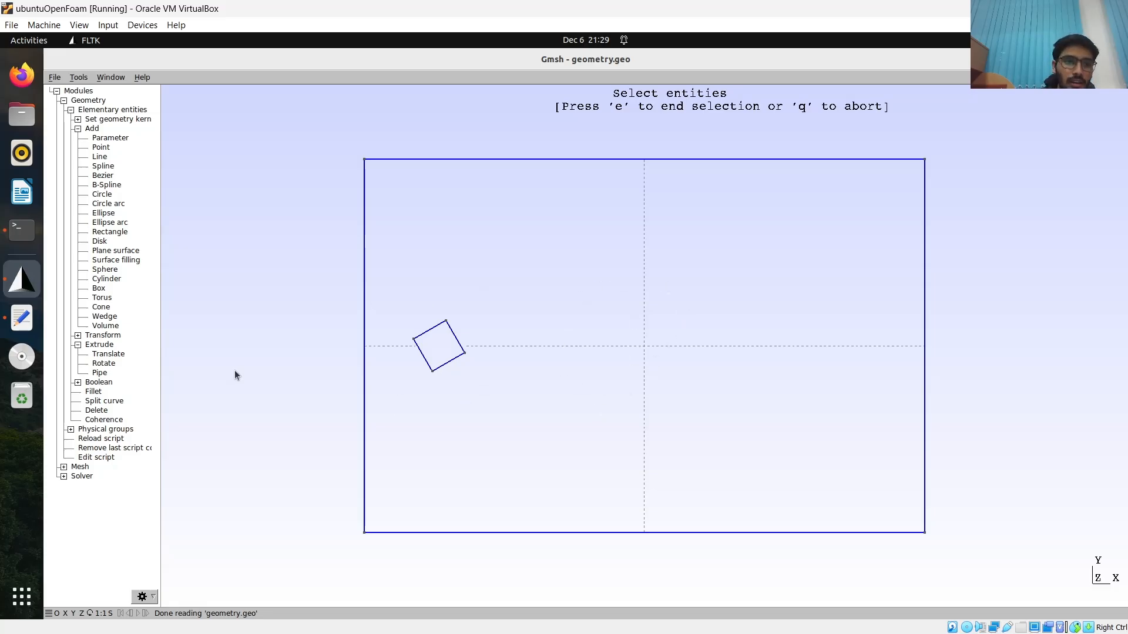
pyautogui.click(66, 468)
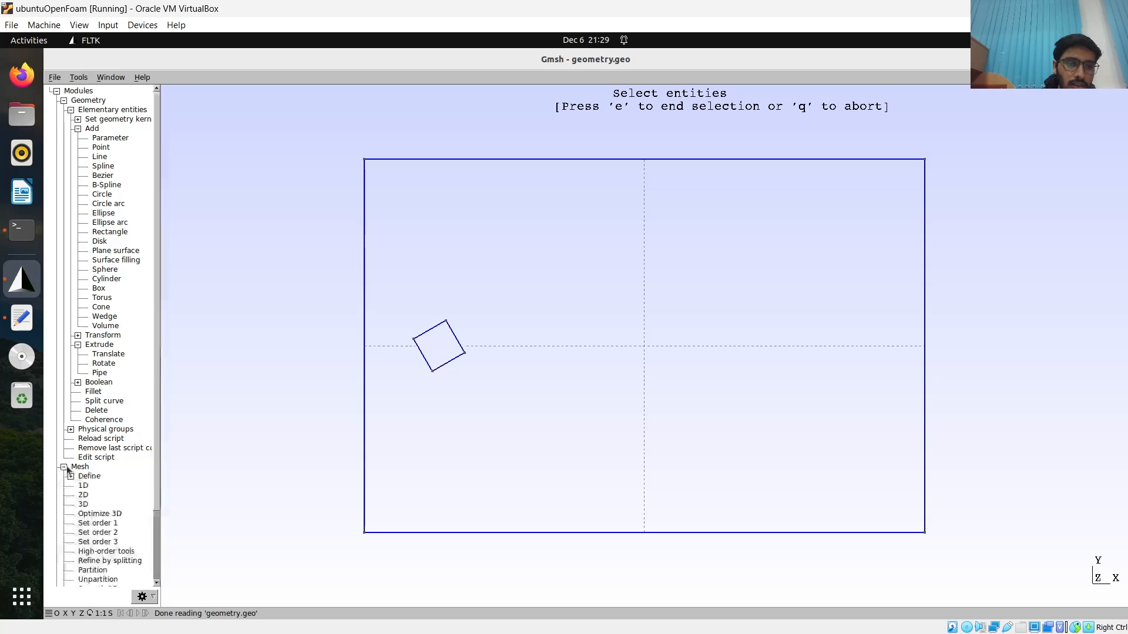
pyautogui.click(83, 495)
pyautogui.click(84, 505)
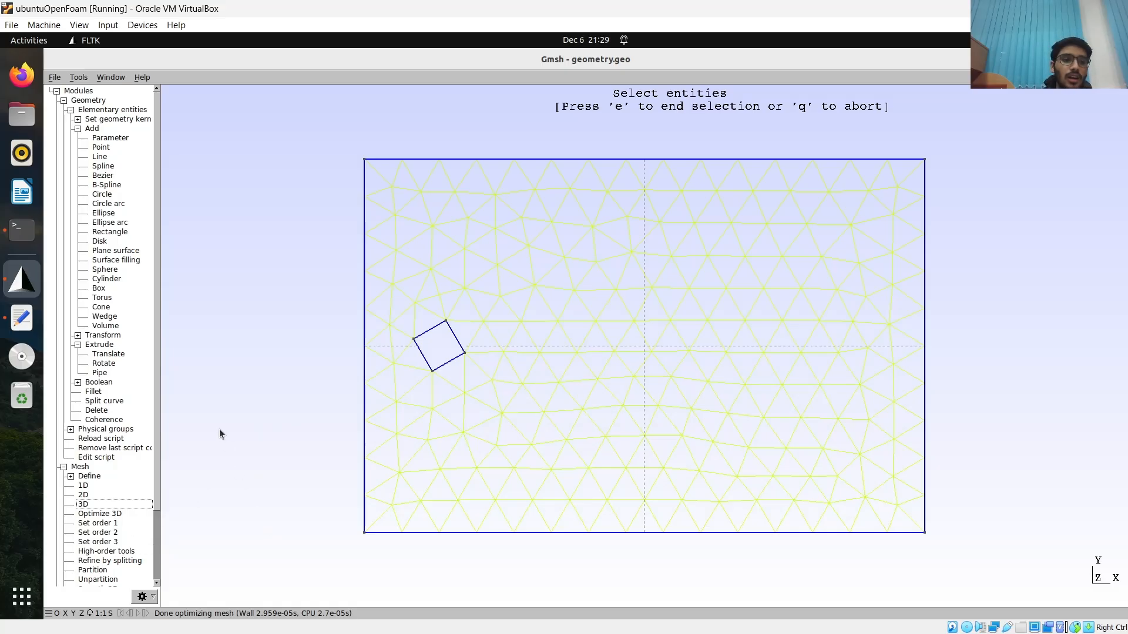
# Switch to the text editor and set the mesh size of cylinder corner Points 5 and 6 to 0.1
pyautogui.click(24, 320)
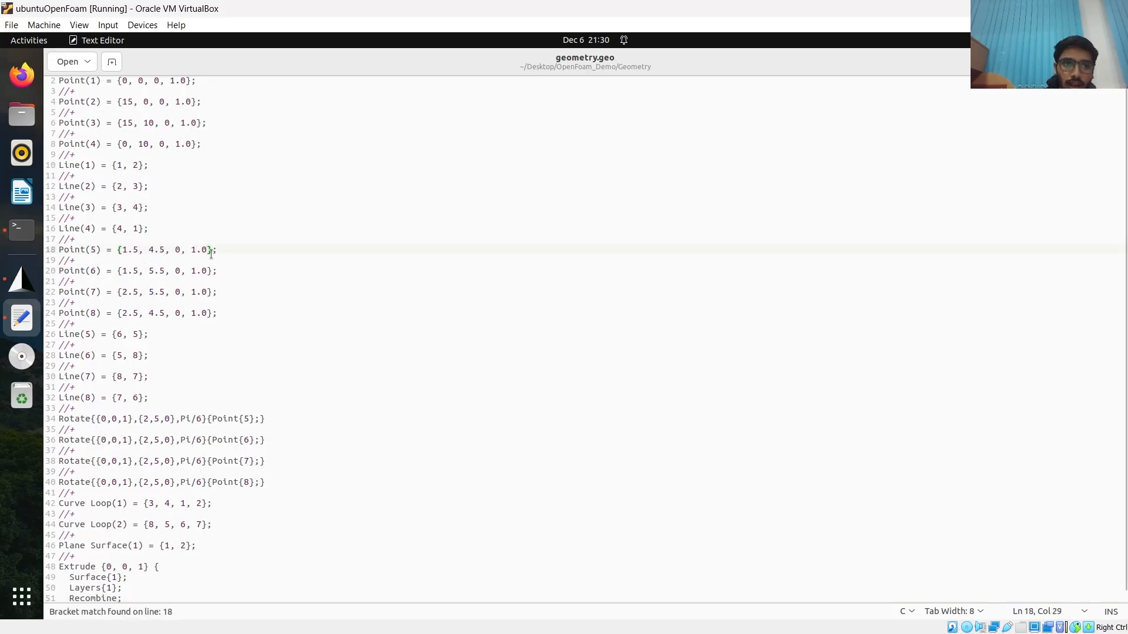
pyautogui.press('BackSpace')
pyautogui.press('BackSpace')
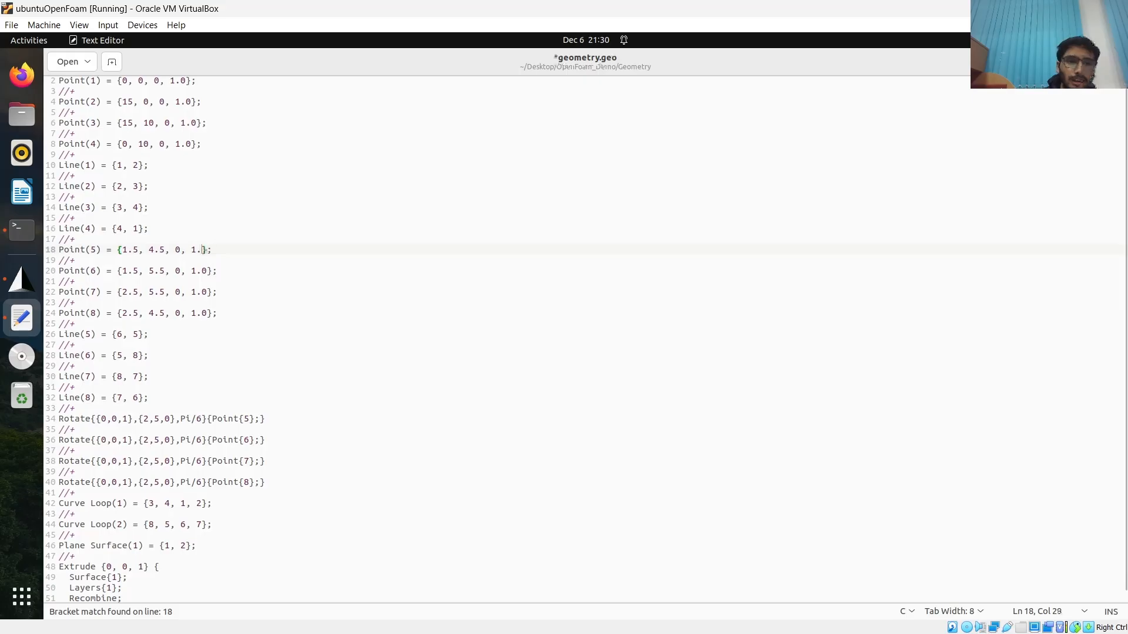
pyautogui.press('BackSpace')
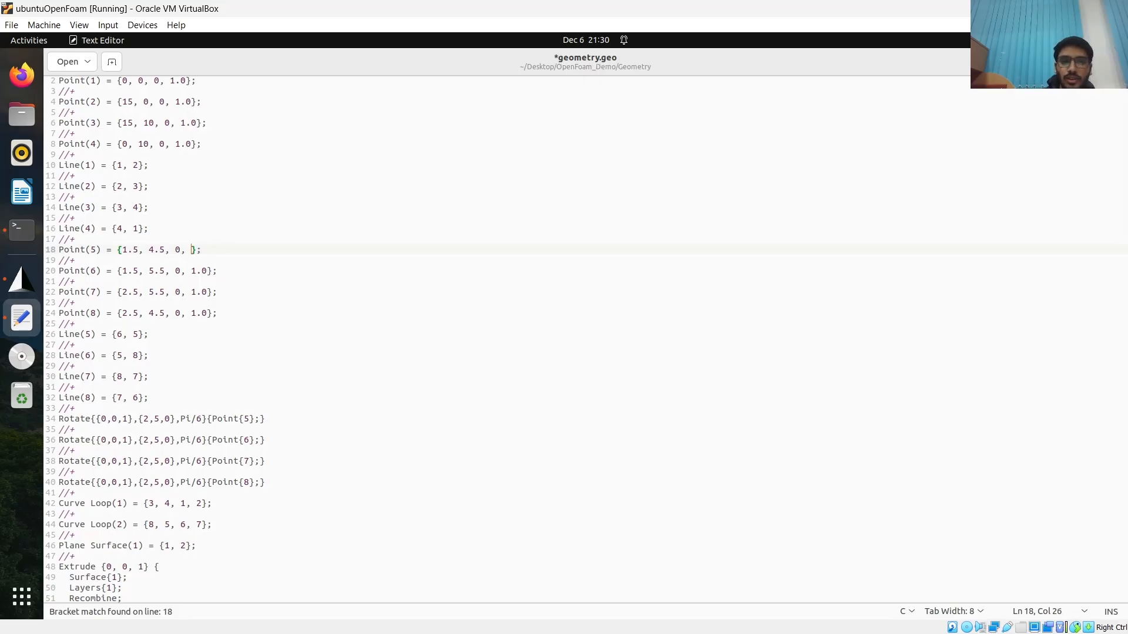
pyautogui.write('0.1')
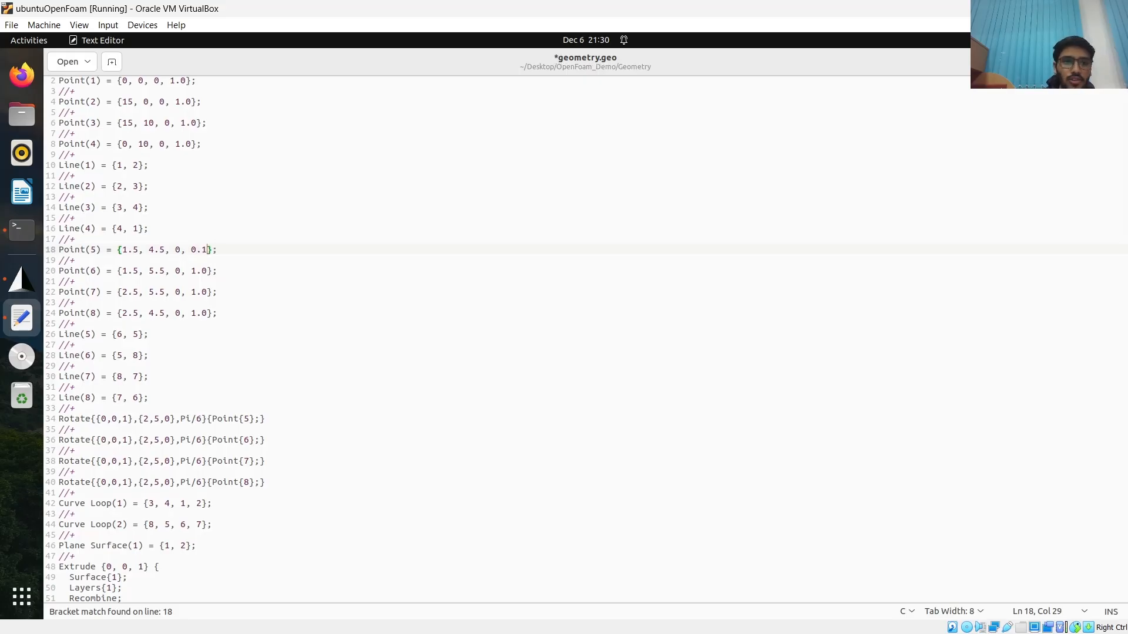
pyautogui.click(207, 271)
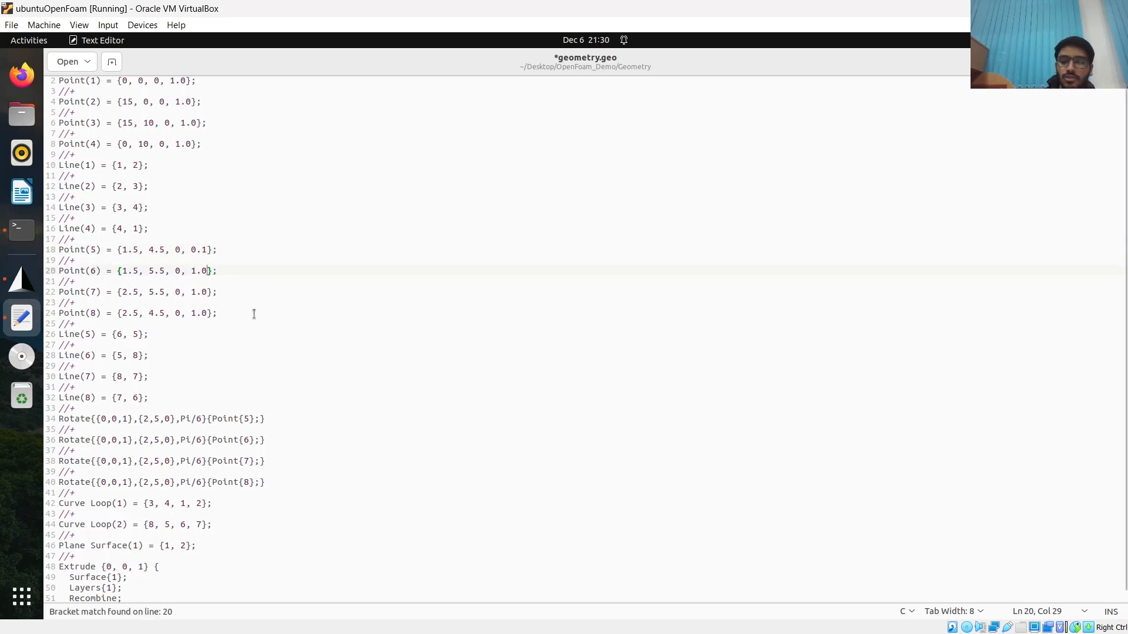
pyautogui.press('BackSpace')
pyautogui.press('BackSpace')
pyautogui.press('BackSpace')
pyautogui.write('0.1')
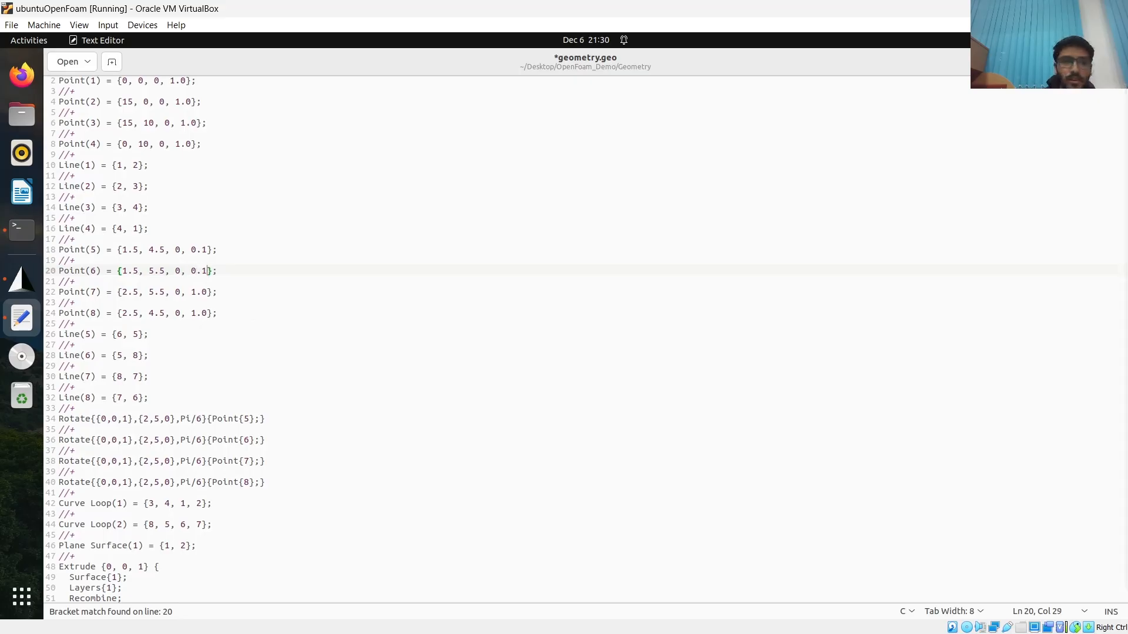
# Set the mesh size of cylinder corner Points 7 and 8 to 0.1 and save geometry.geo
pyautogui.click(207, 292)
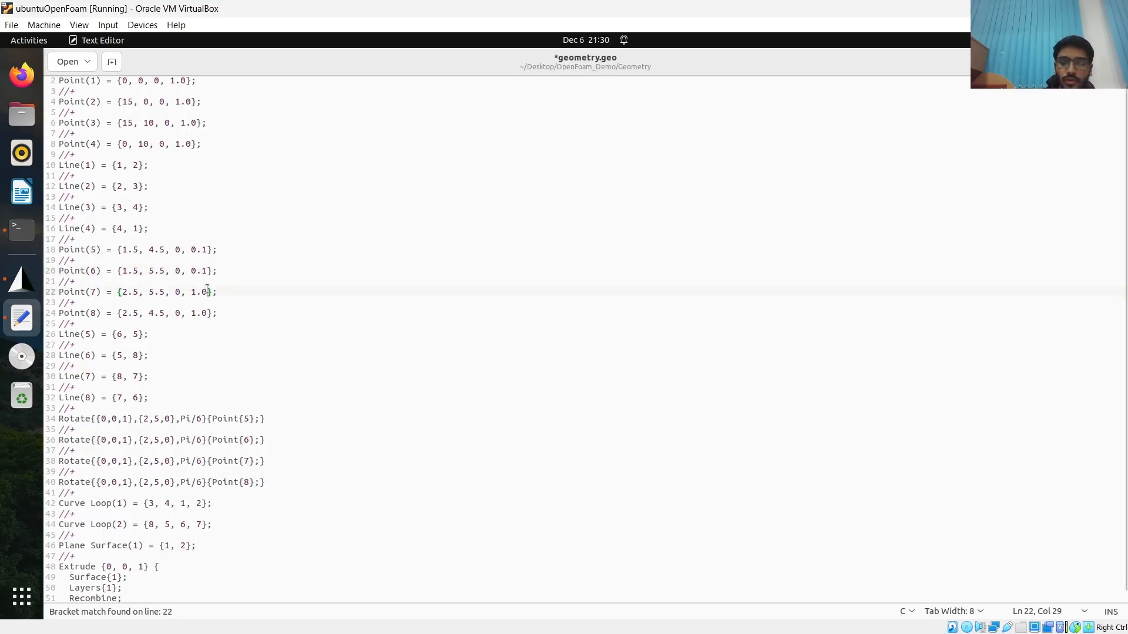
pyautogui.press('BackSpace')
pyautogui.press('BackSpace')
pyautogui.press('BackSpace')
pyautogui.write('0.')
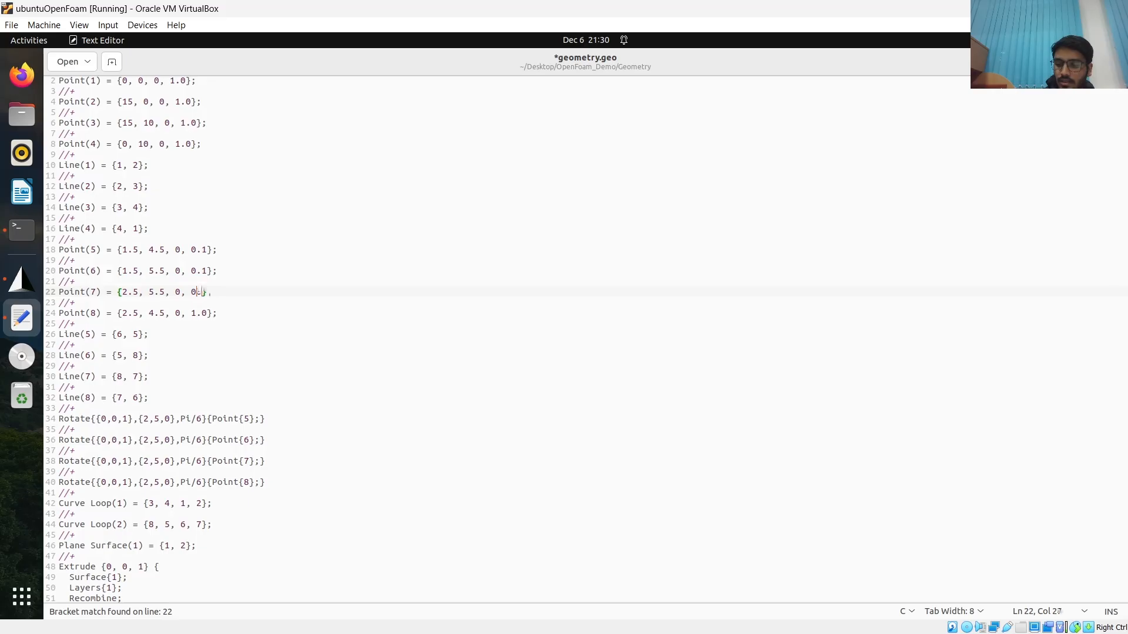
pyautogui.write('1')
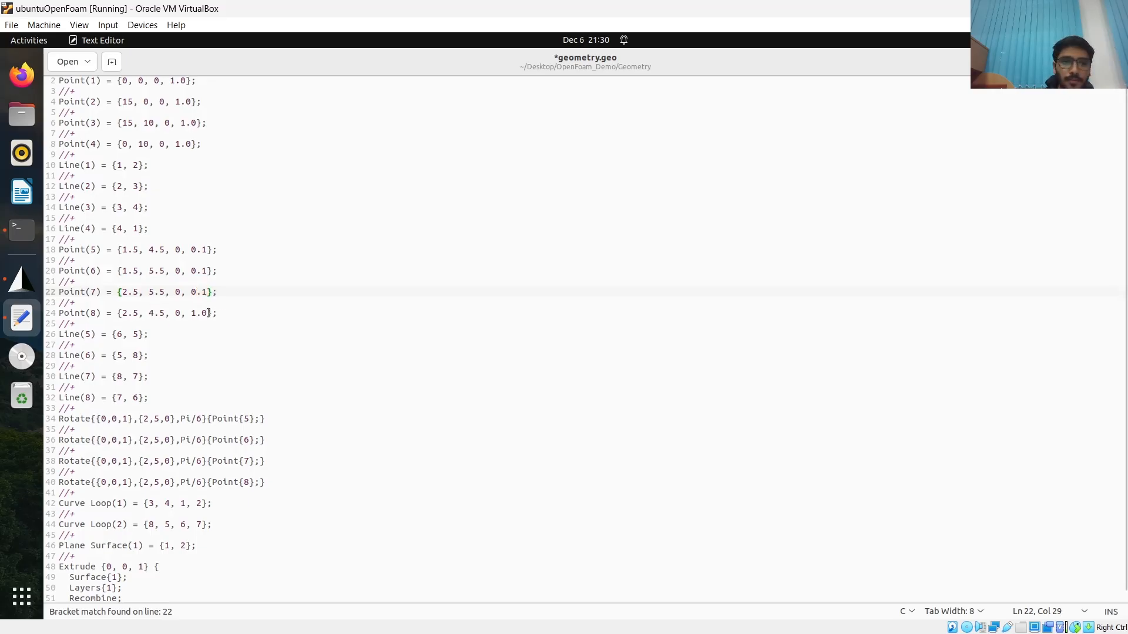
pyautogui.click(209, 313)
pyautogui.press('BackSpace')
pyautogui.press('BackSpace')
pyautogui.press('BackSpace')
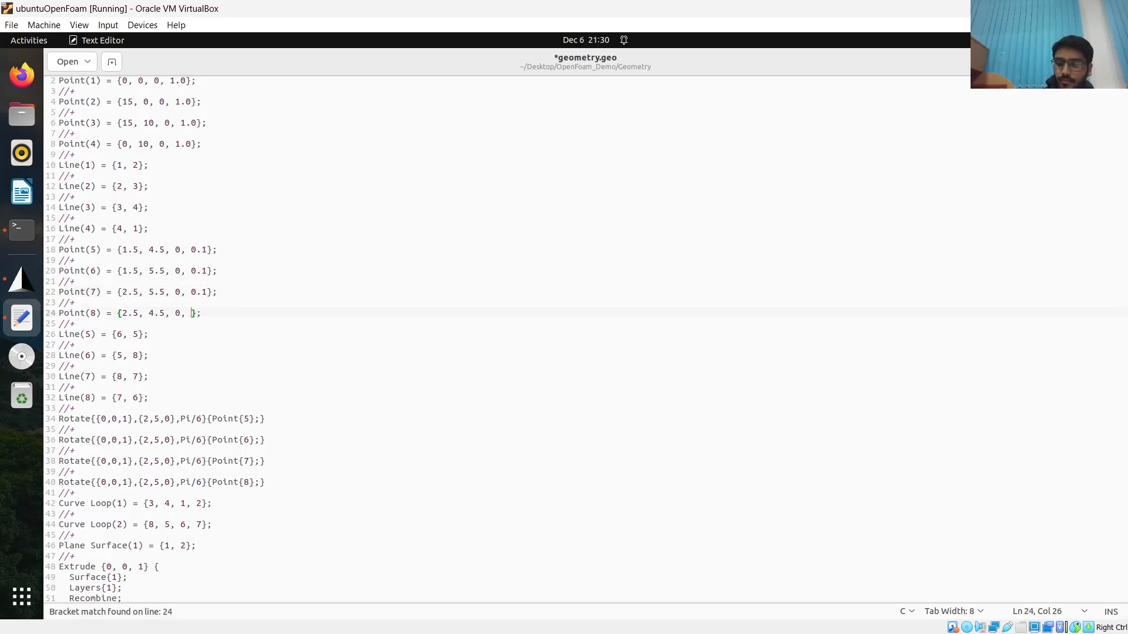
pyautogui.write('0.1')
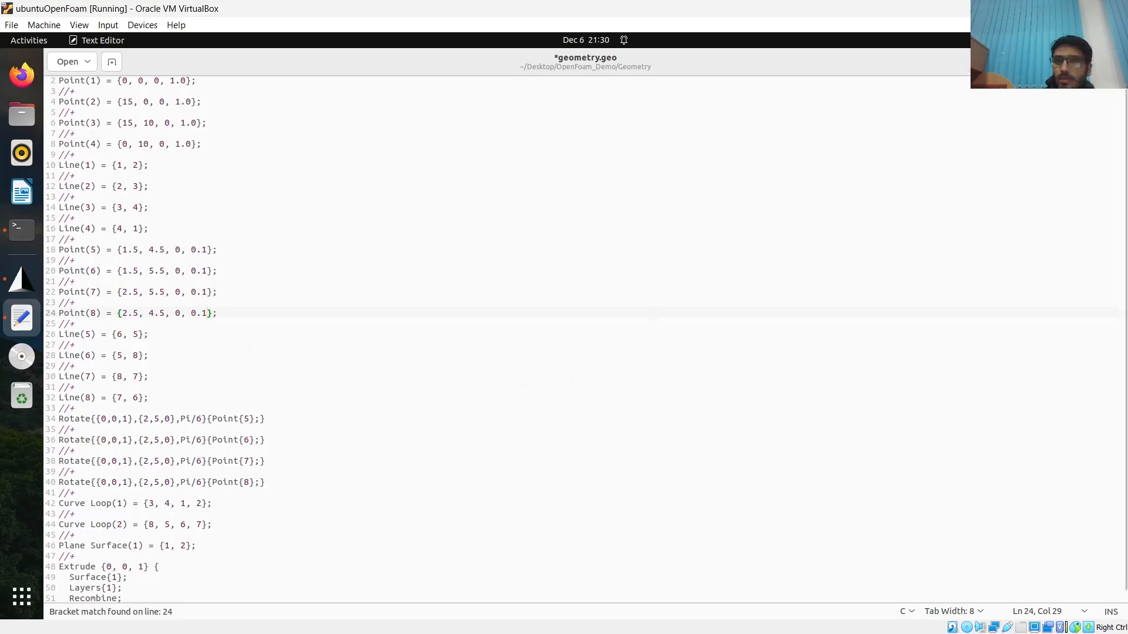
pyautogui.hotkey('ctrl', 's')
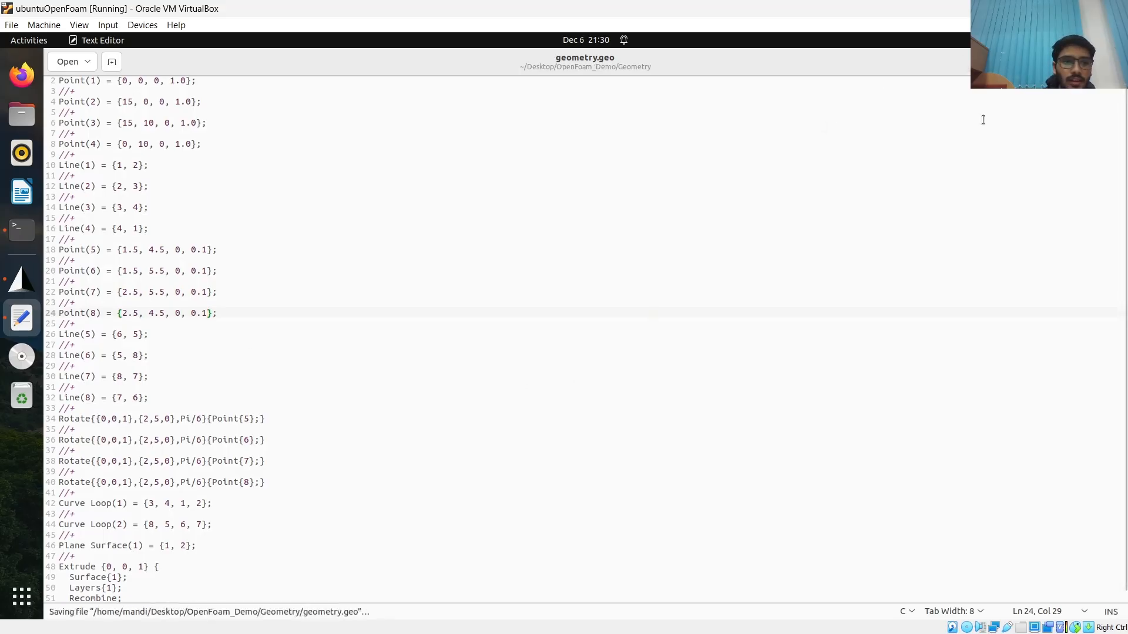
# Switch to Gmsh, reload the geometry script, and generate the 1D, 2D and 3D meshes with the refined cylinder corners
pyautogui.hotkey('alt', 'Tab')
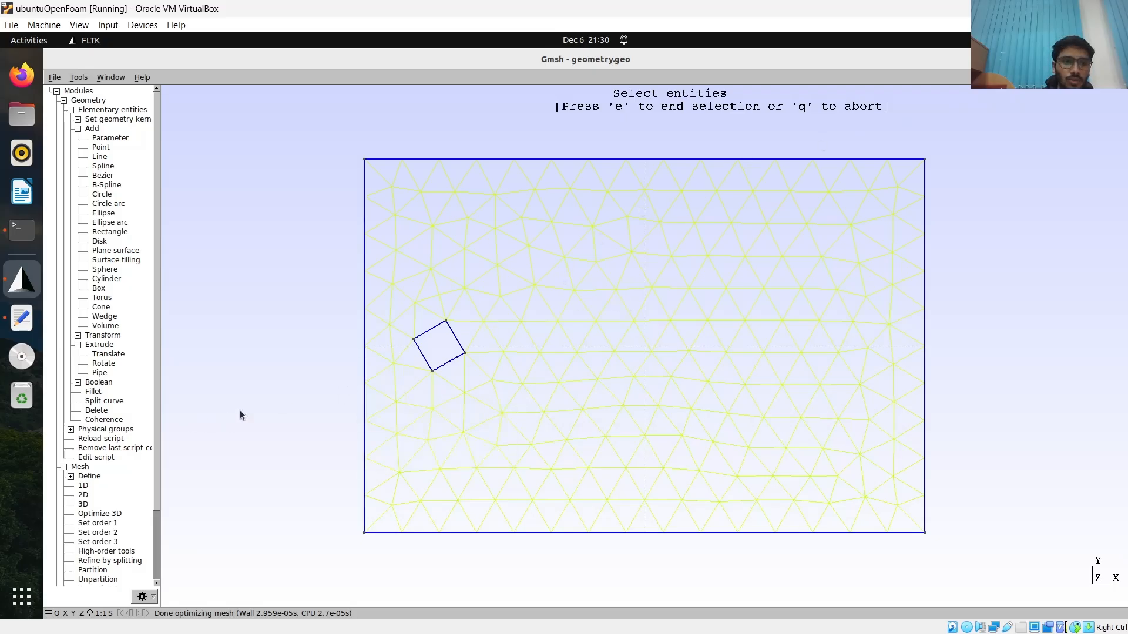
pyautogui.scroll(-1, 114, 525)
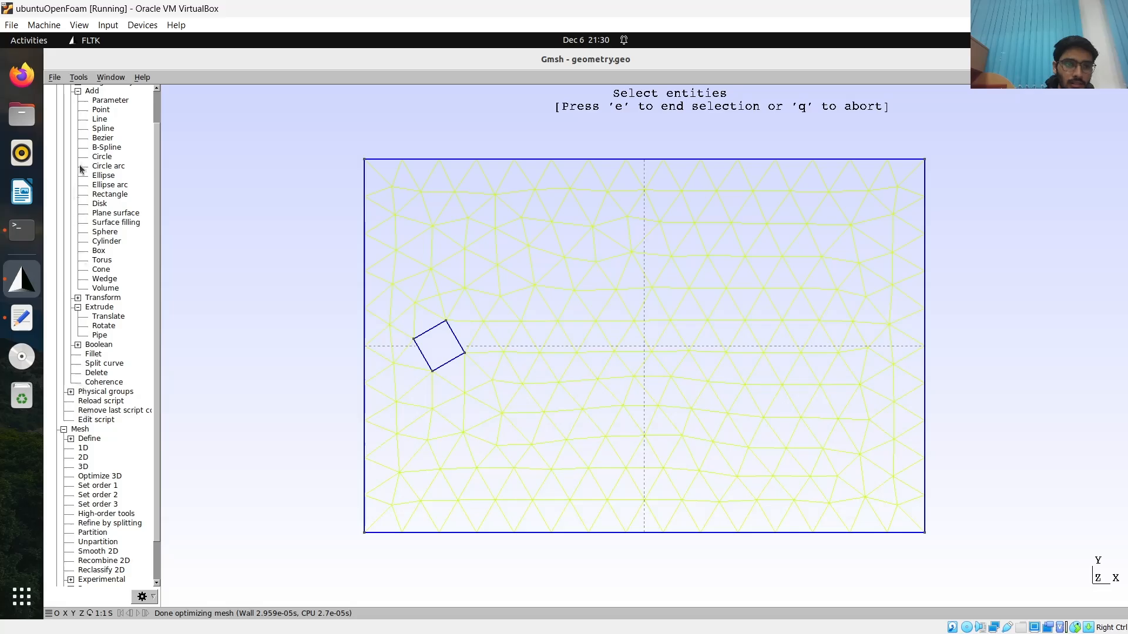
pyautogui.scroll(1, 59, 214)
pyautogui.click(78, 100)
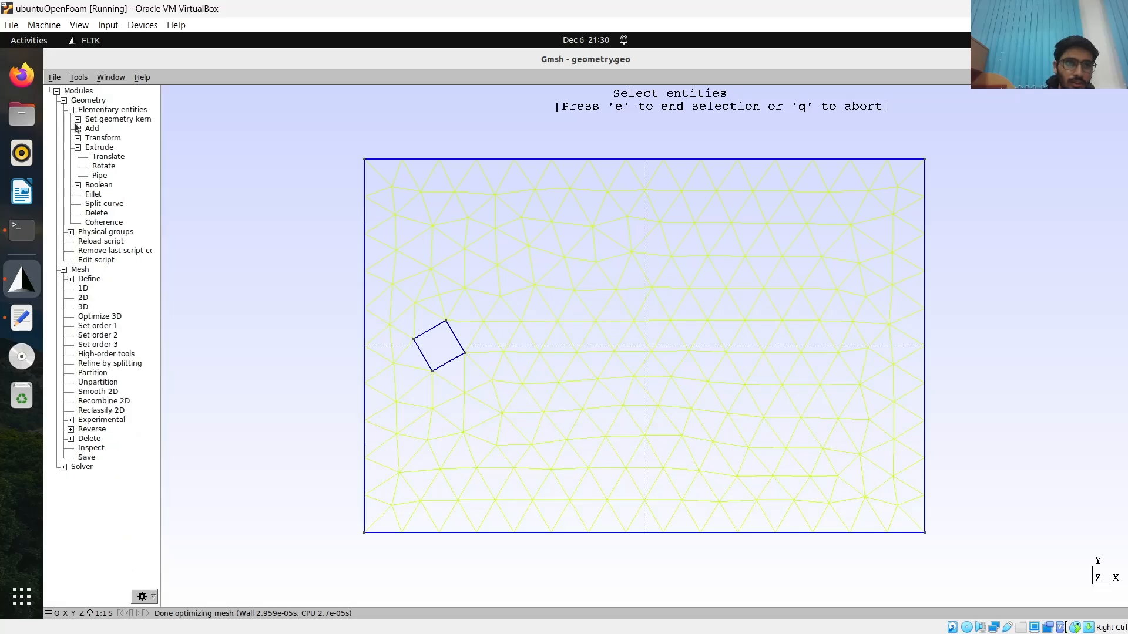
pyautogui.click(100, 242)
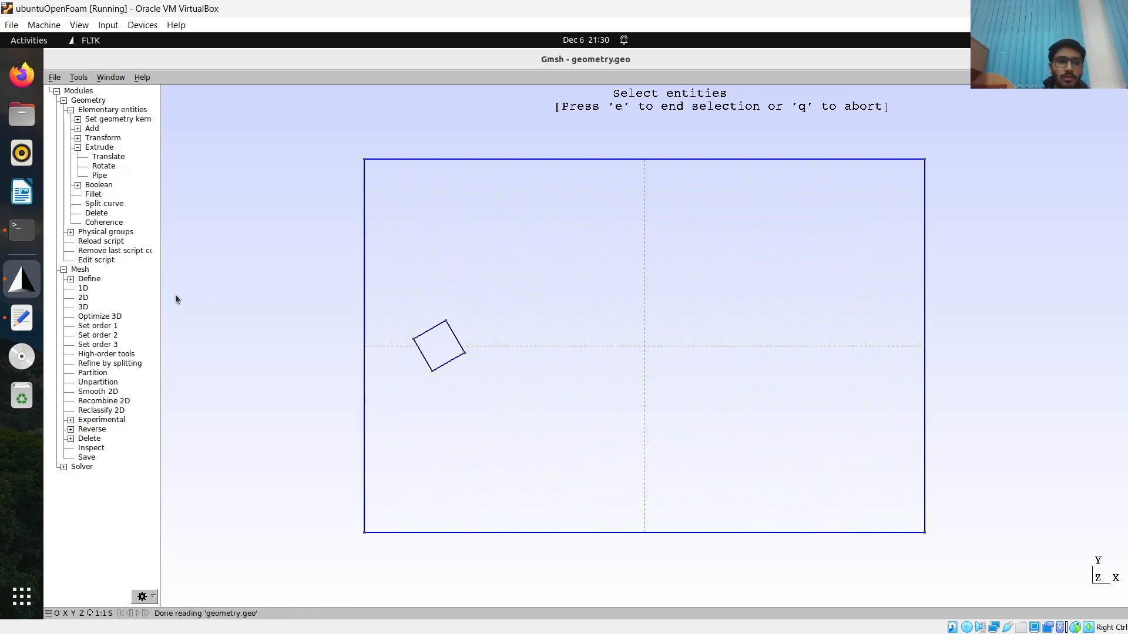
pyautogui.click(86, 288)
pyautogui.click(88, 297)
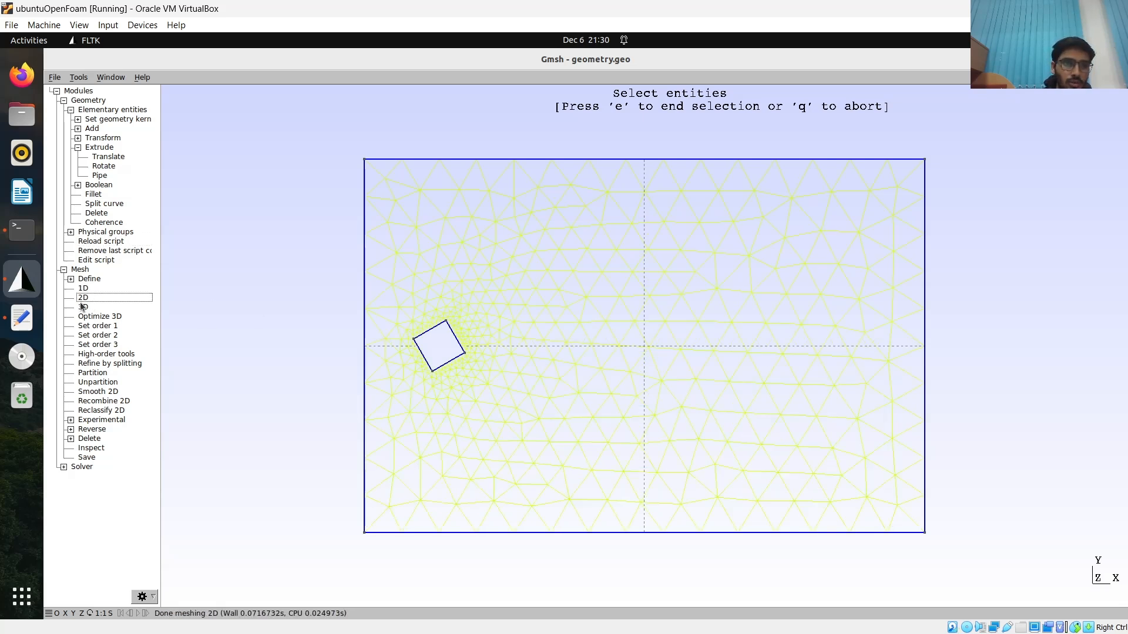
pyautogui.click(104, 308)
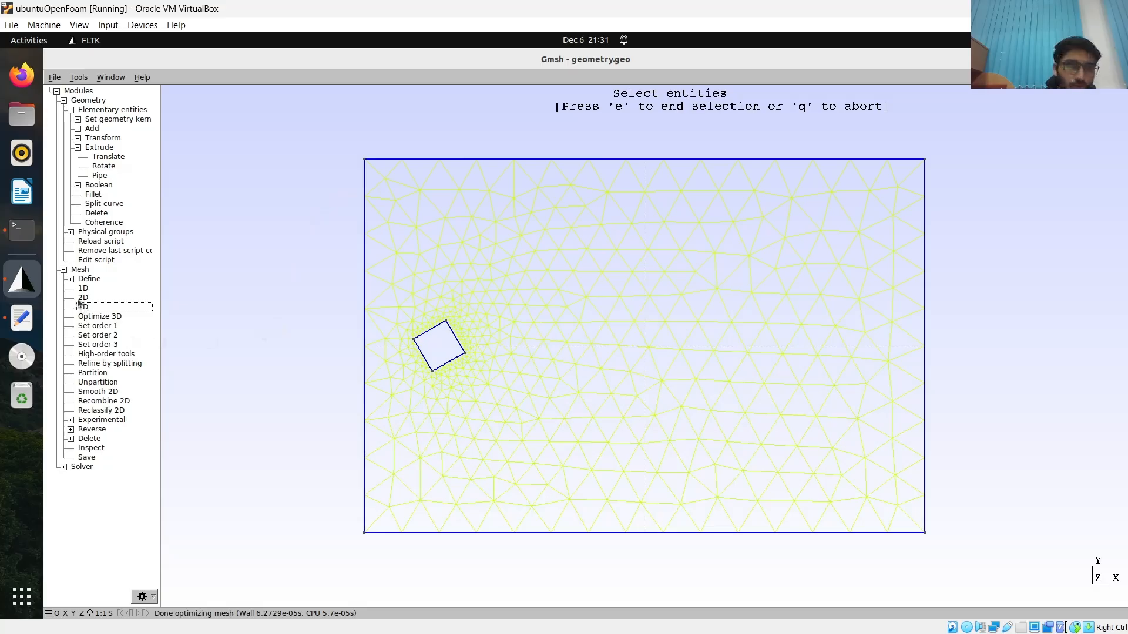
# Create a physical surface group named "in" from the channel's left end face at x = 0
pyautogui.click(70, 279)
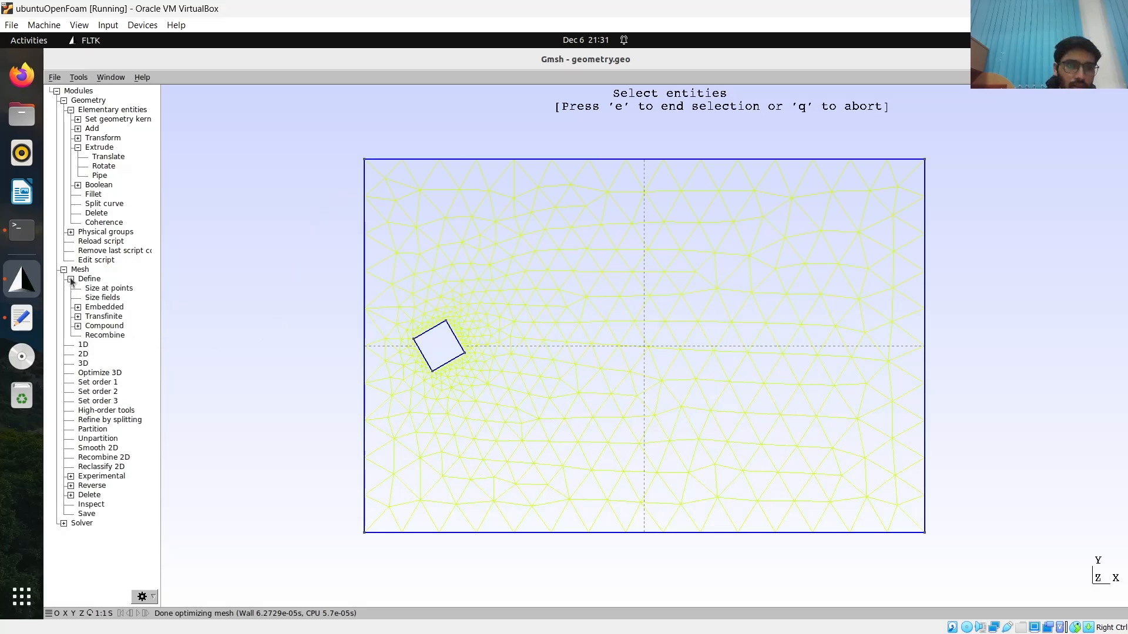
pyautogui.click(70, 279)
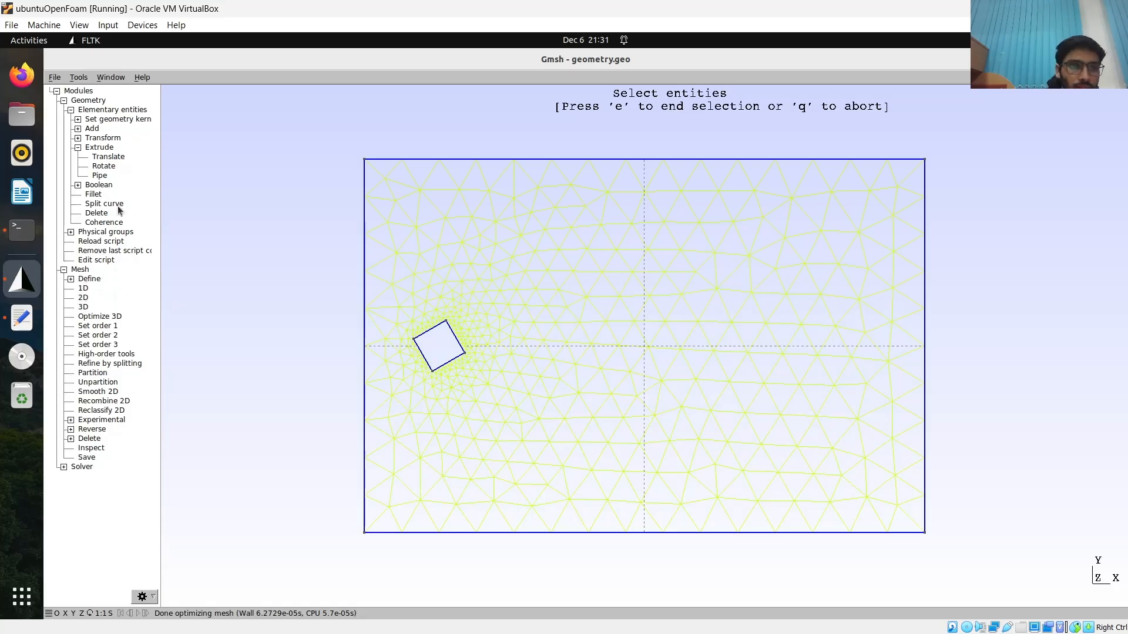
pyautogui.click(71, 232)
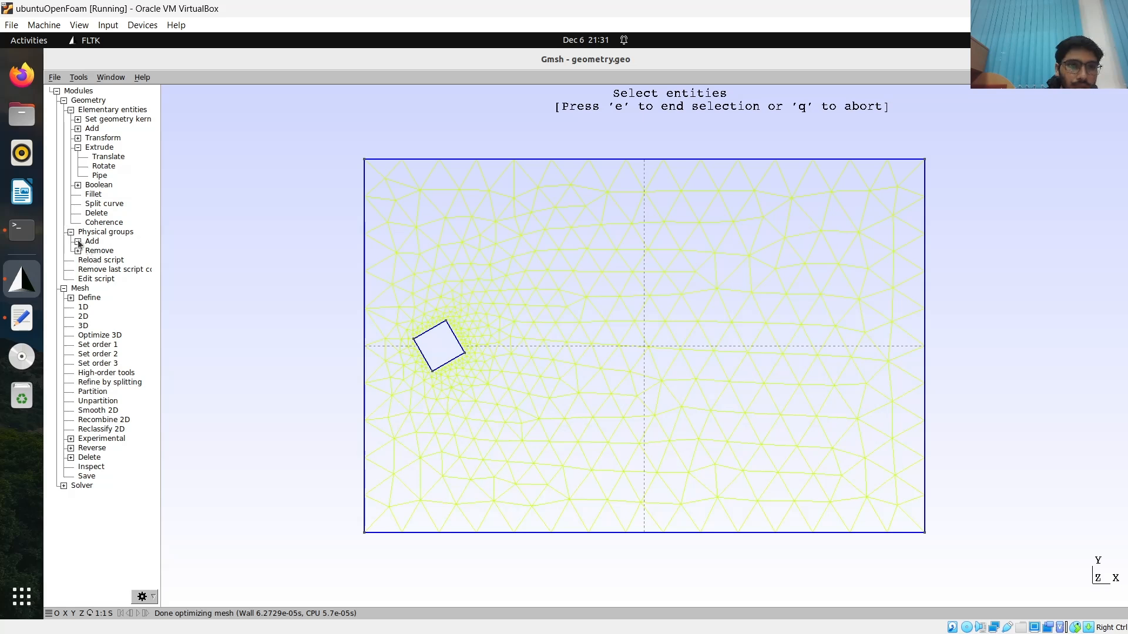
pyautogui.click(77, 241)
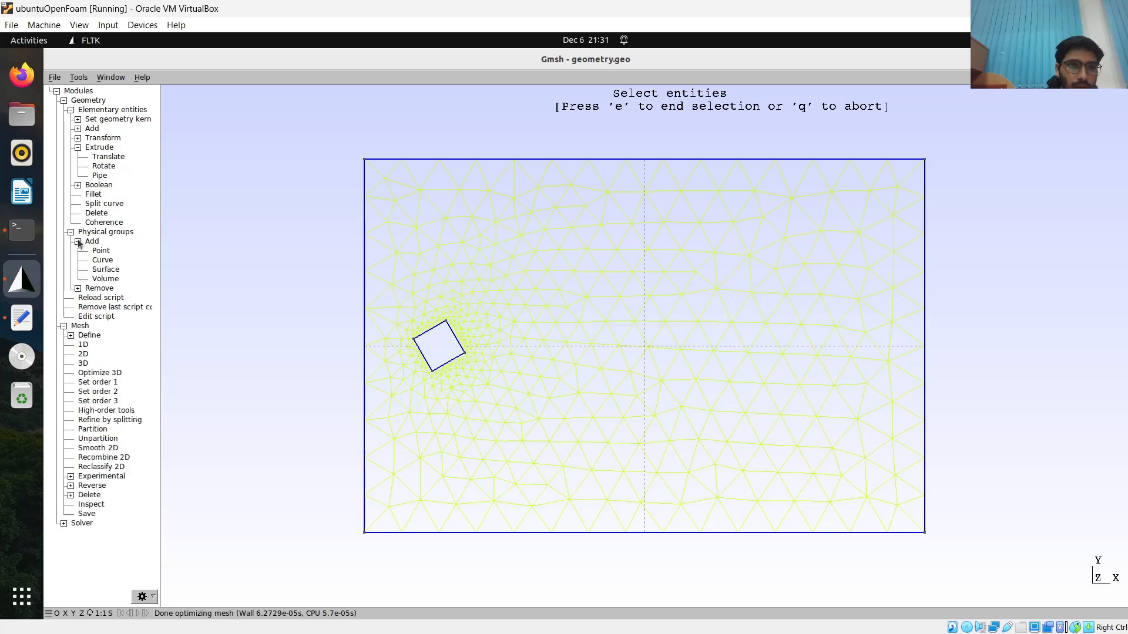
pyautogui.click(105, 270)
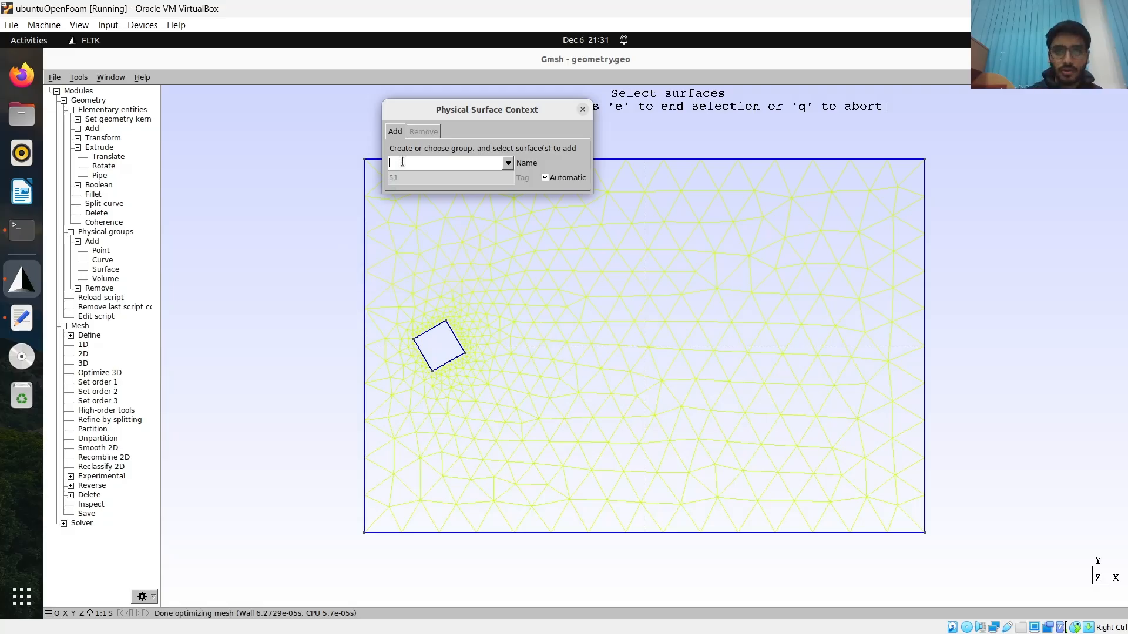
pyautogui.write('inl')
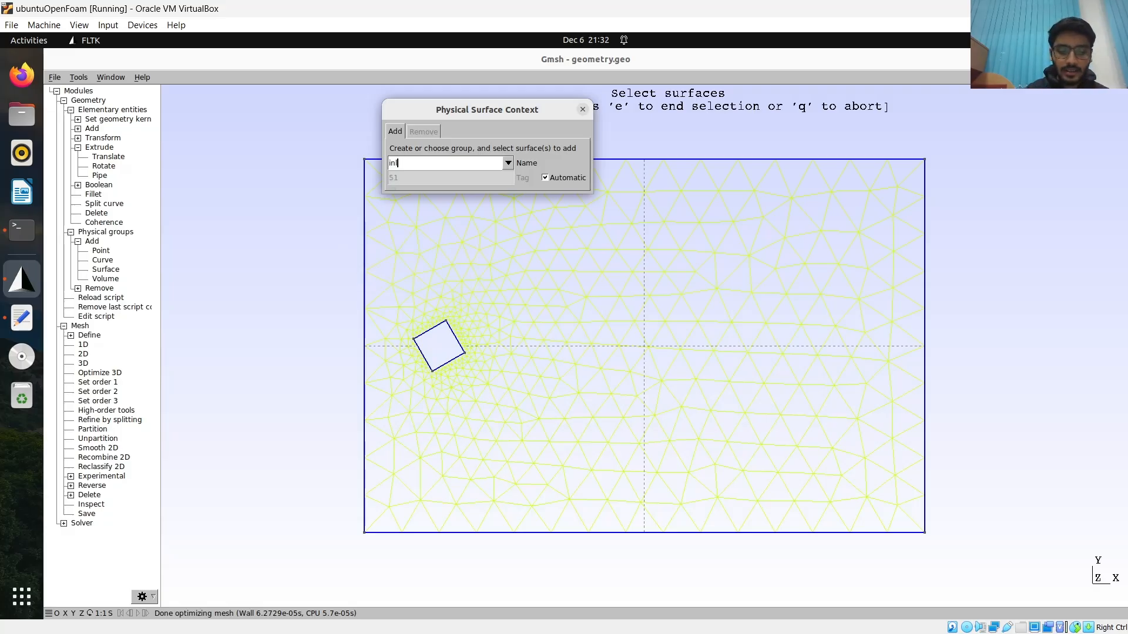
pyautogui.press('BackSpace')
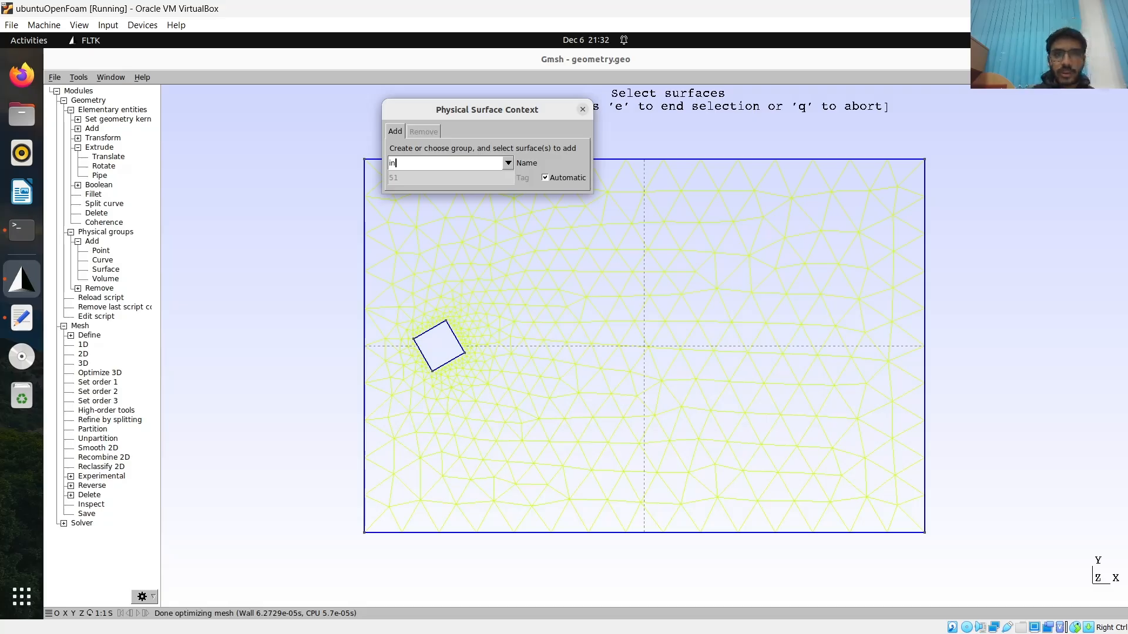
pyautogui.moveTo(444, 264); pyautogui.dragTo(566, 297)
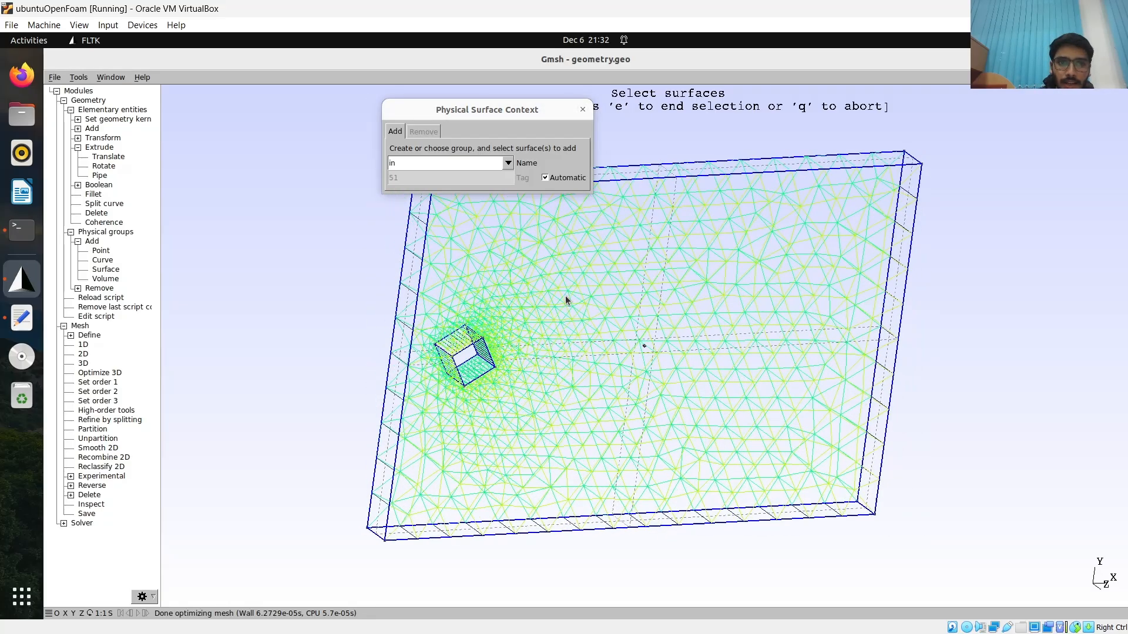
pyautogui.click(411, 271)
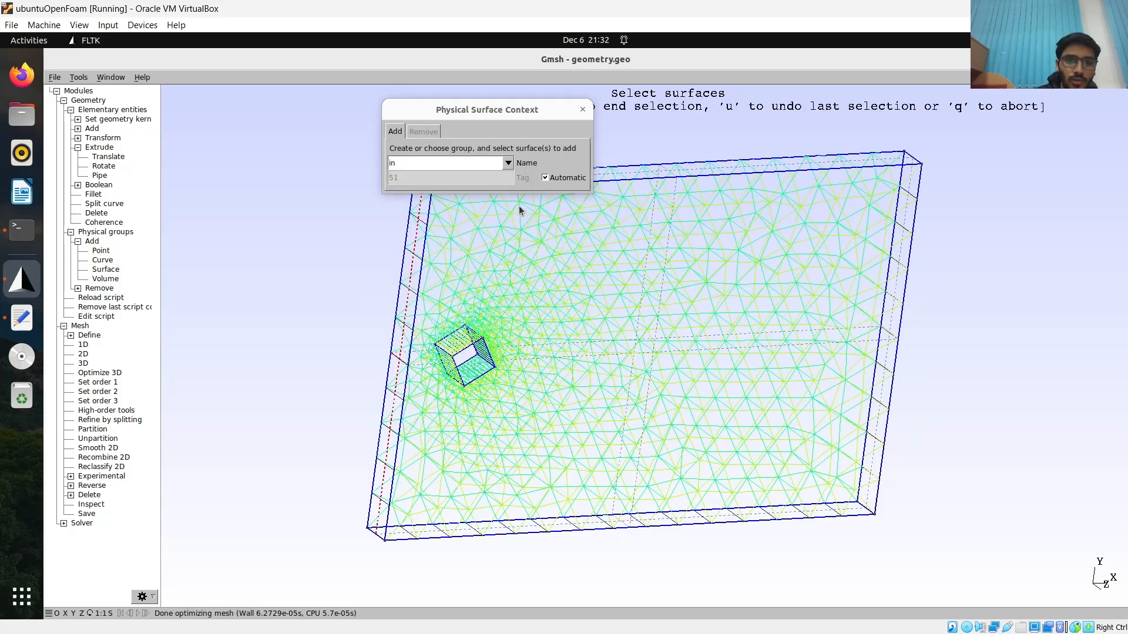
pyautogui.press('e')
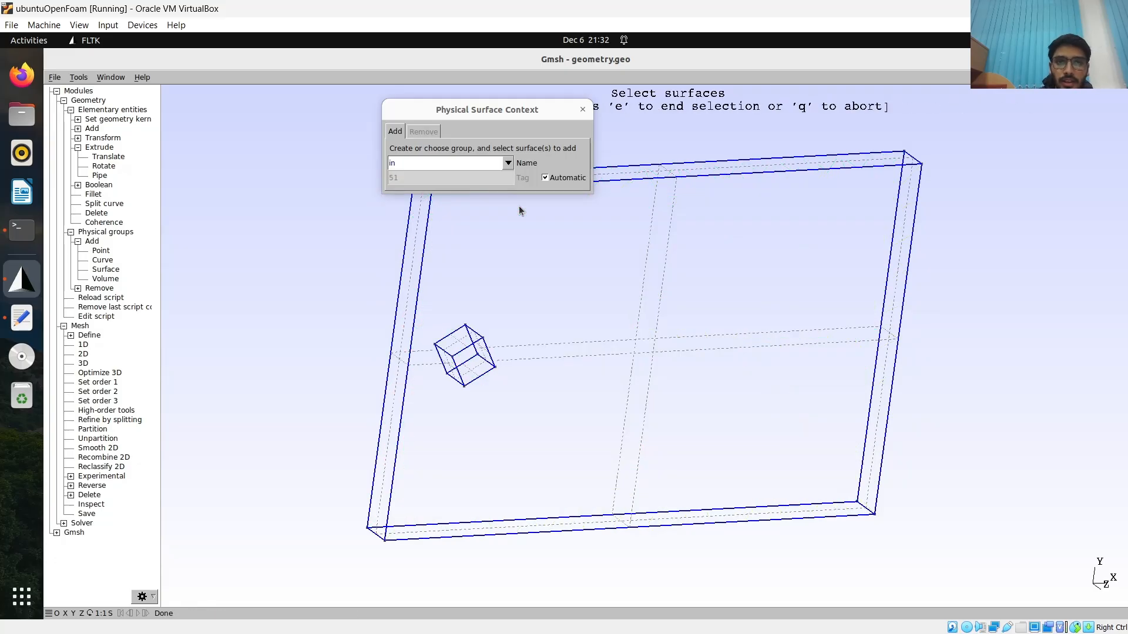
# Create a physical surface group named "out" from the channel's right end face at x = 15
pyautogui.click(416, 165)
pyautogui.press('BackSpace')
pyautogui.press('BackSpace')
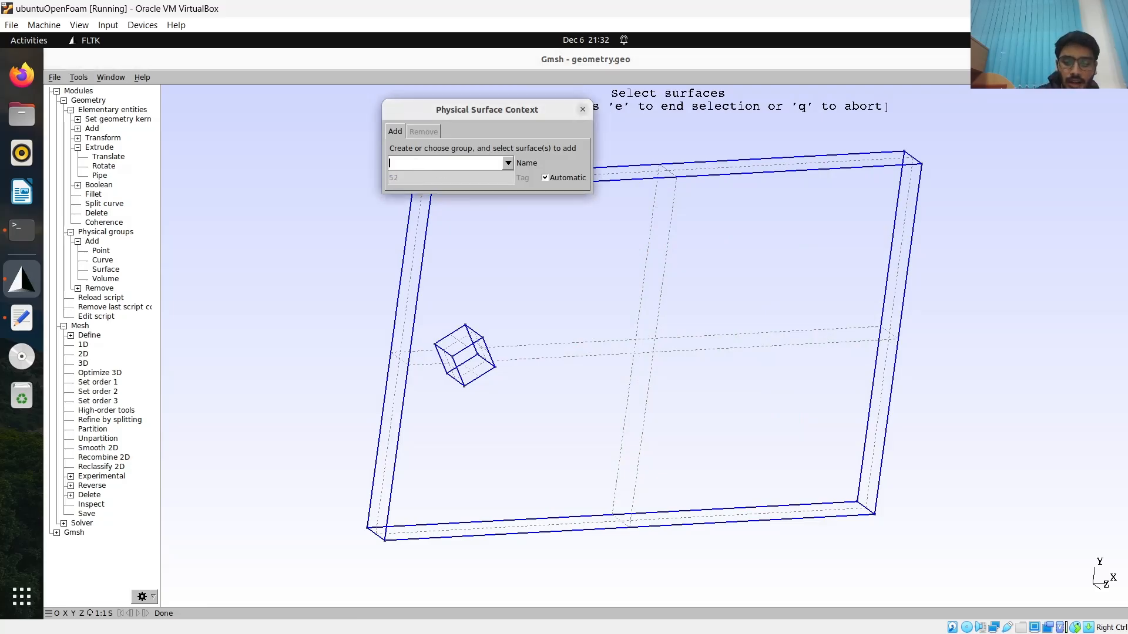
pyautogui.write('out')
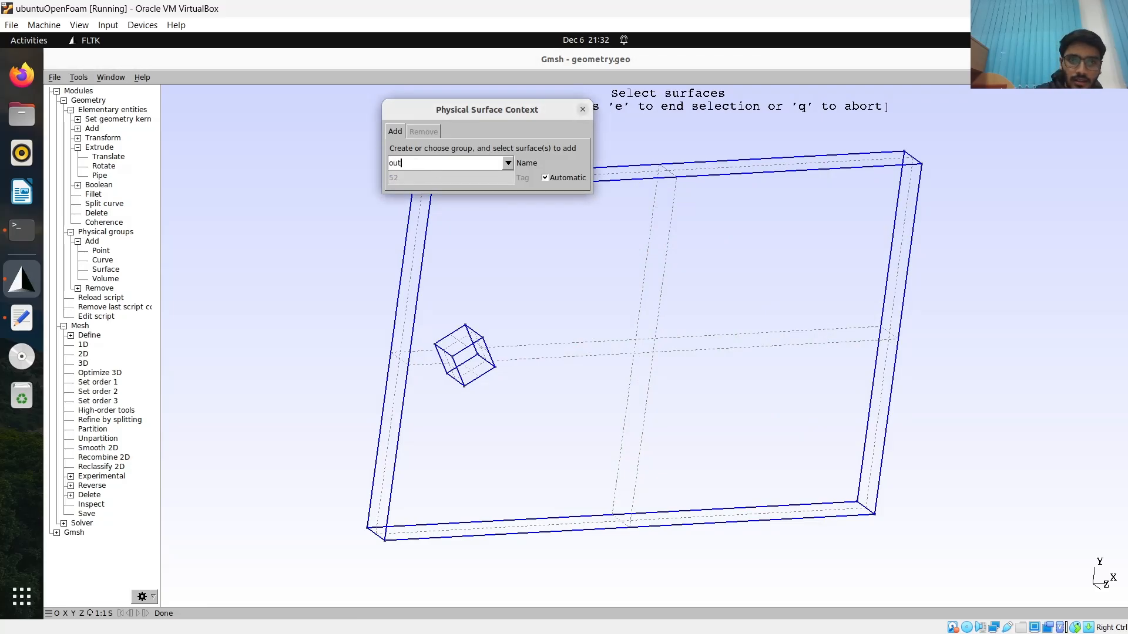
pyautogui.click(897, 269)
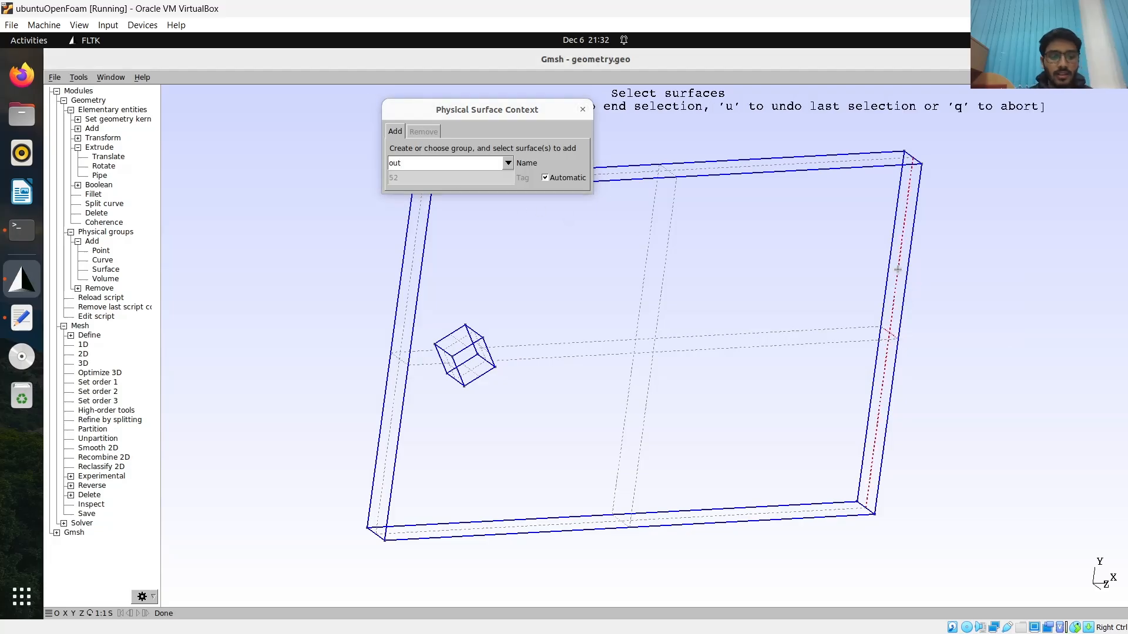
pyautogui.press('u')
# Create a physical surface group named "top" from the channel's upper face at y = 10
pyautogui.click(450, 166)
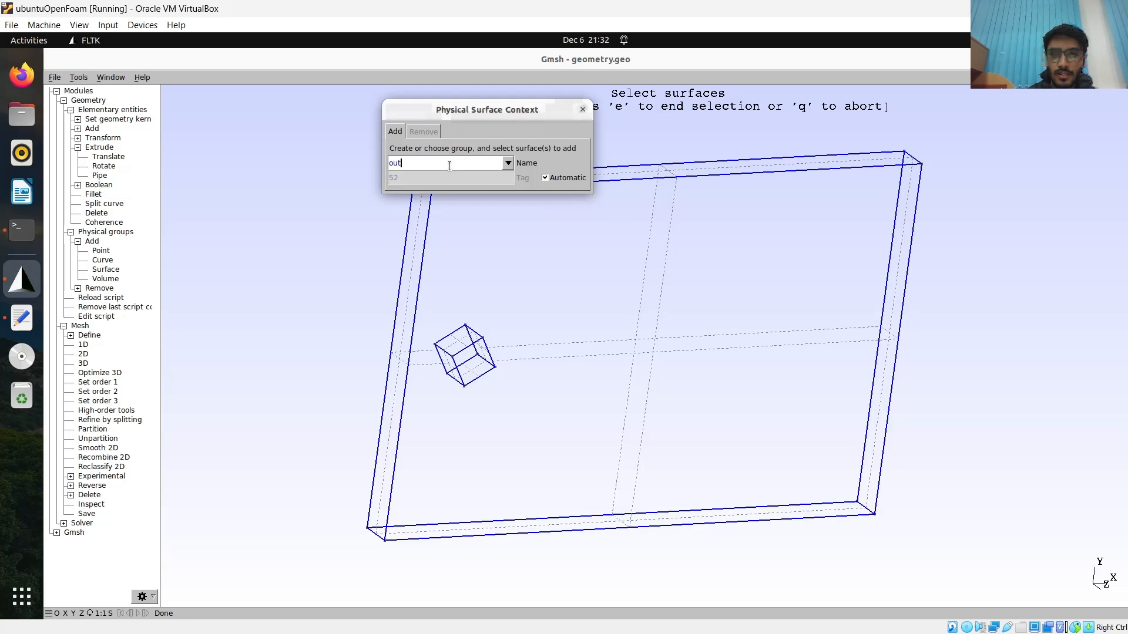
pyautogui.press('BackSpace')
pyautogui.press('BackSpace')
pyautogui.press('BackSpace')
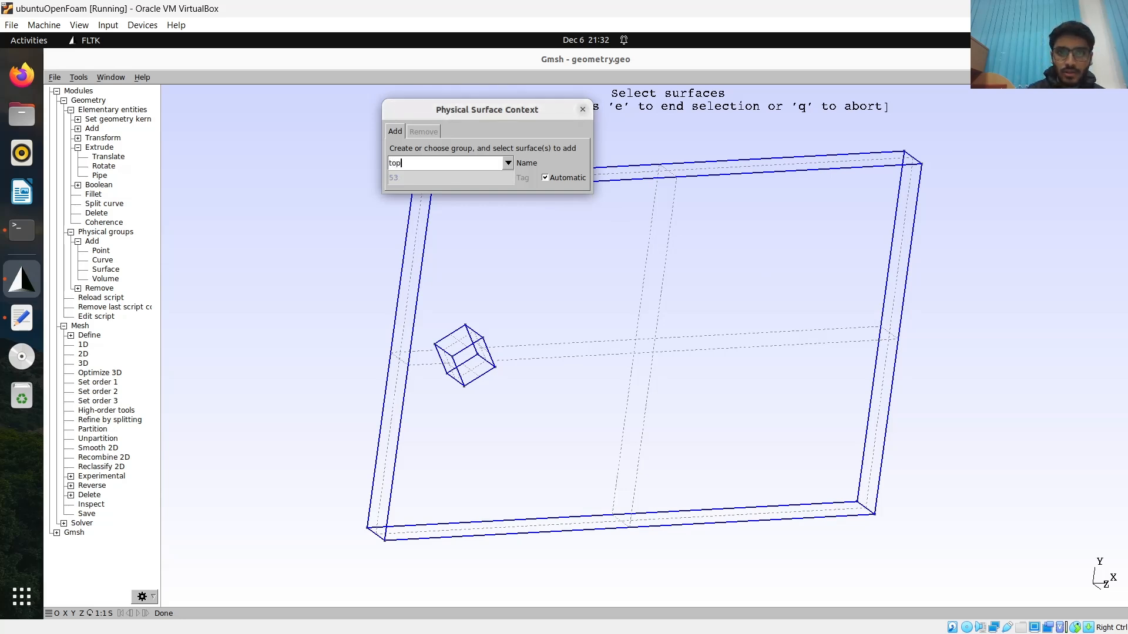
pyautogui.click(687, 169)
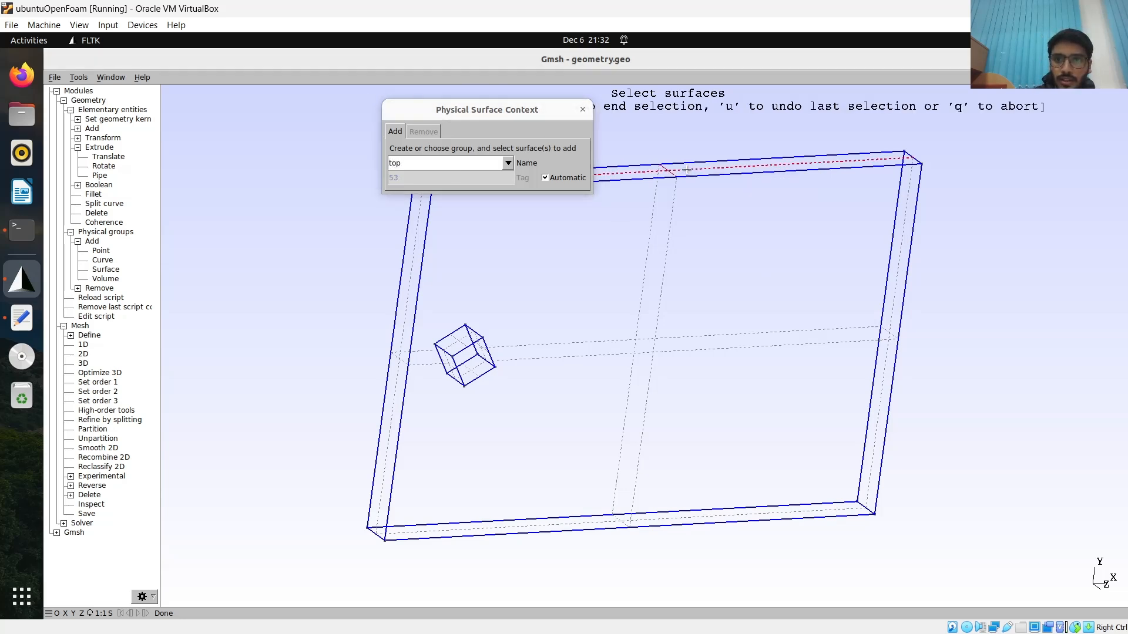
pyautogui.press('e')
# Create a physical surface group named "bottom" from the channel's lower face at y = 0
pyautogui.click(426, 162)
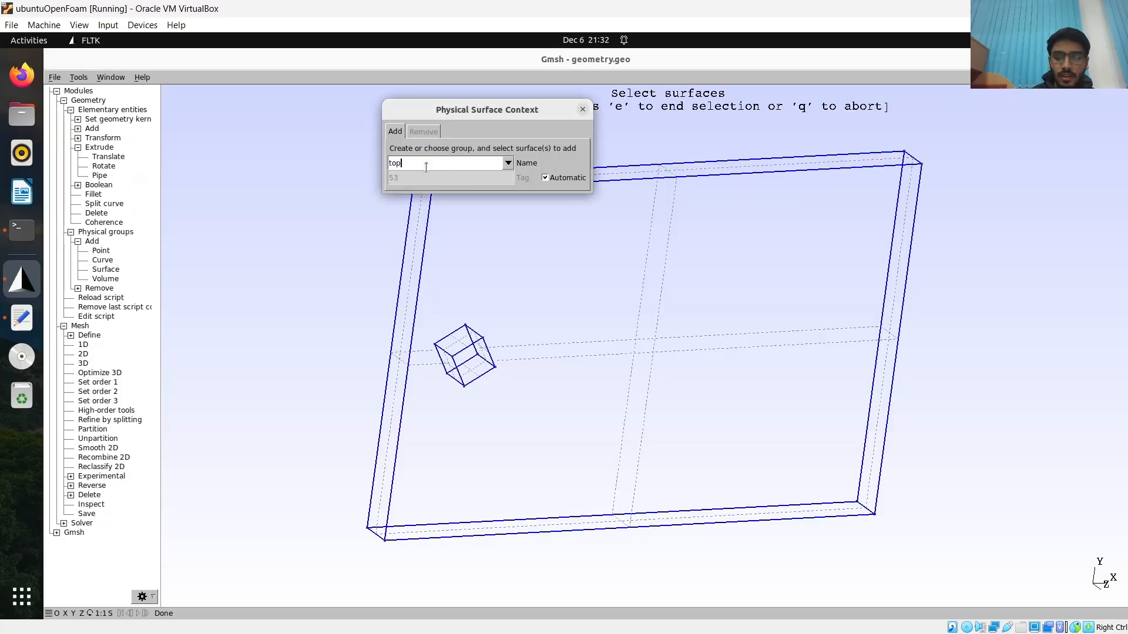
pyautogui.press('BackSpace')
pyautogui.write('bo')
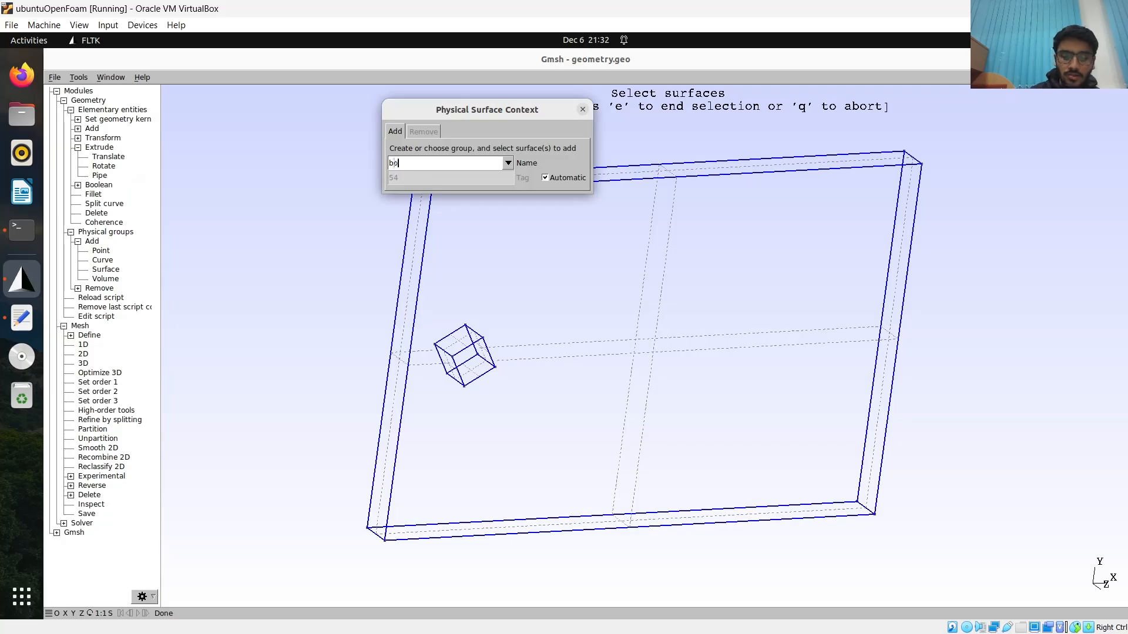
pyautogui.write('ttom')
pyautogui.click(575, 522)
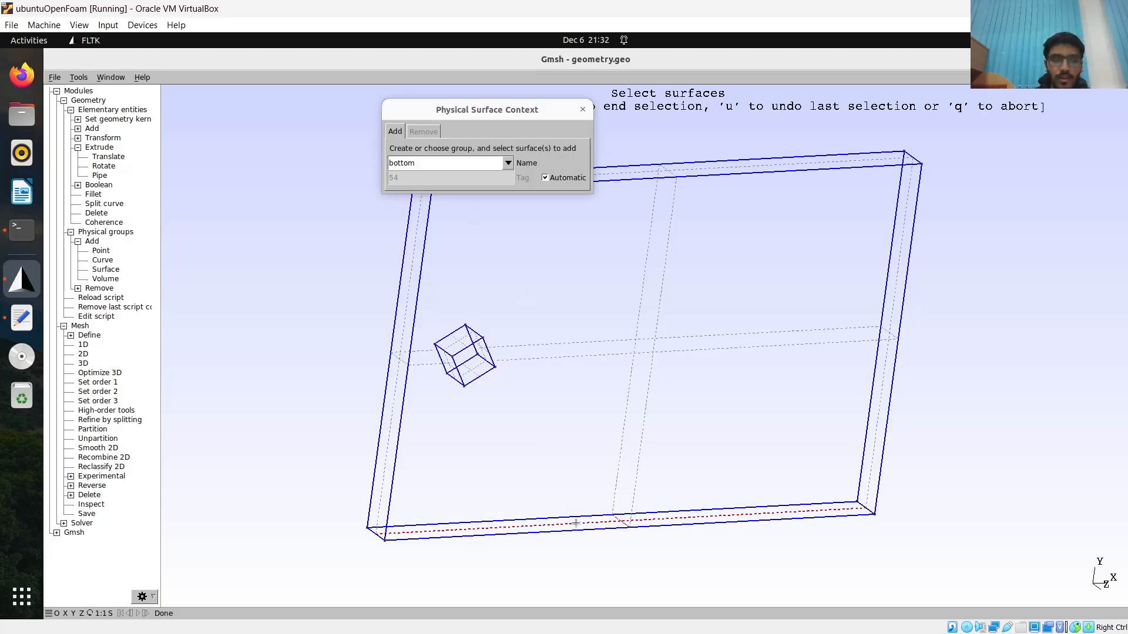
pyautogui.press('u')
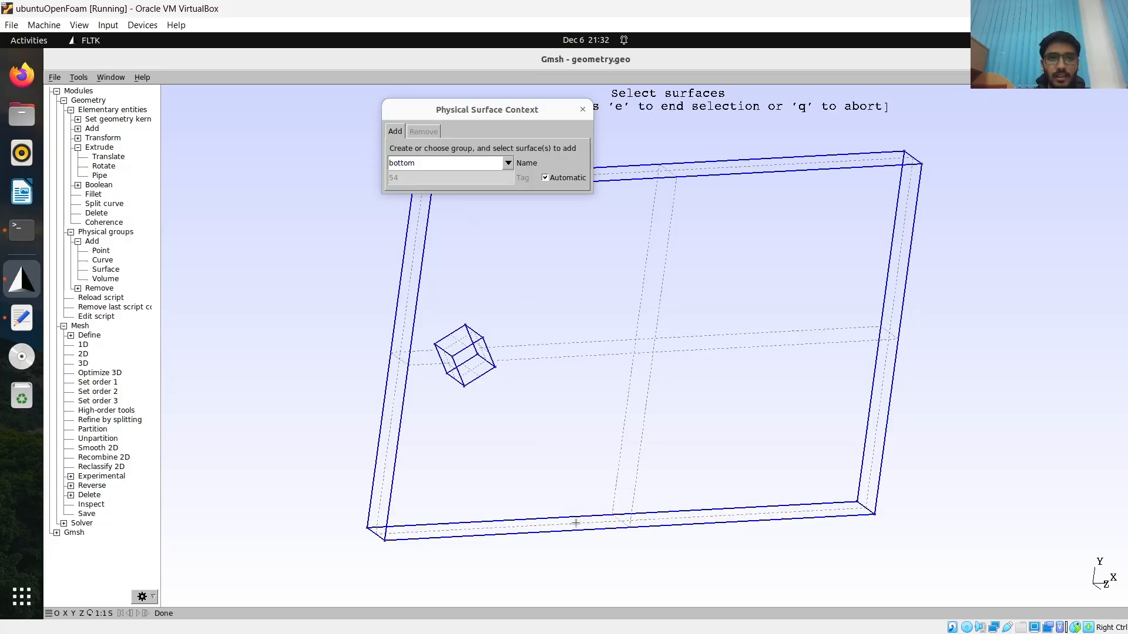
# Create a physical surface group named "square" from the four side faces of the rotated square cylinder hole
pyautogui.click(415, 161)
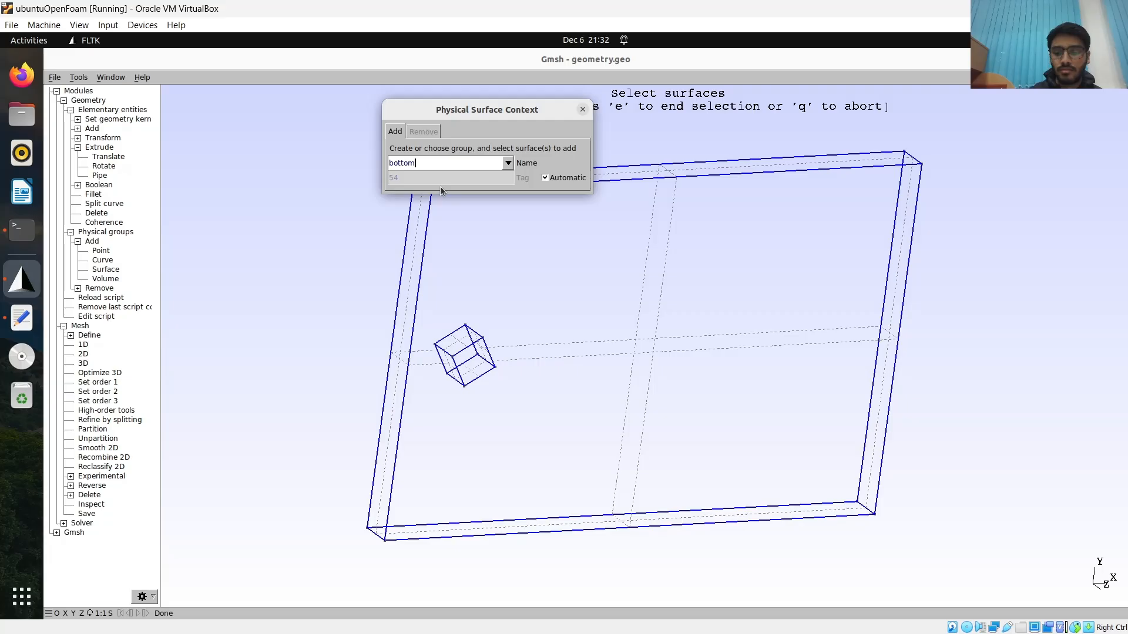
pyautogui.press('BackSpace')
pyautogui.press('BackSpace')
pyautogui.press('BackSpace')
pyautogui.press('BackSpace')
pyautogui.press('BackSpace')
pyautogui.press('BackSpace')
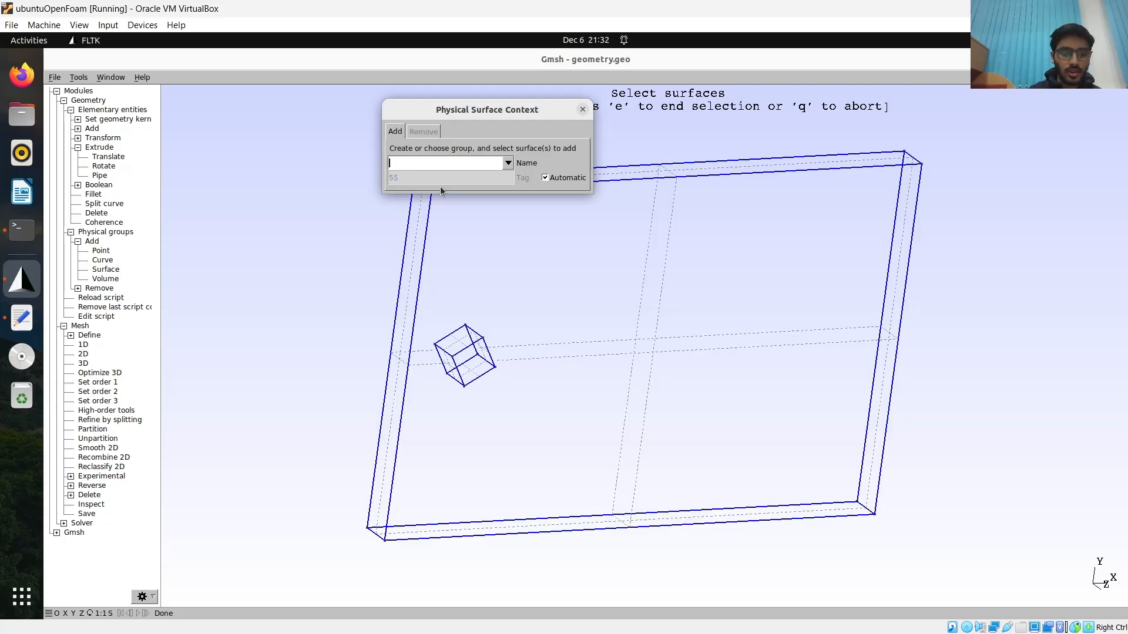
pyautogui.write('square')
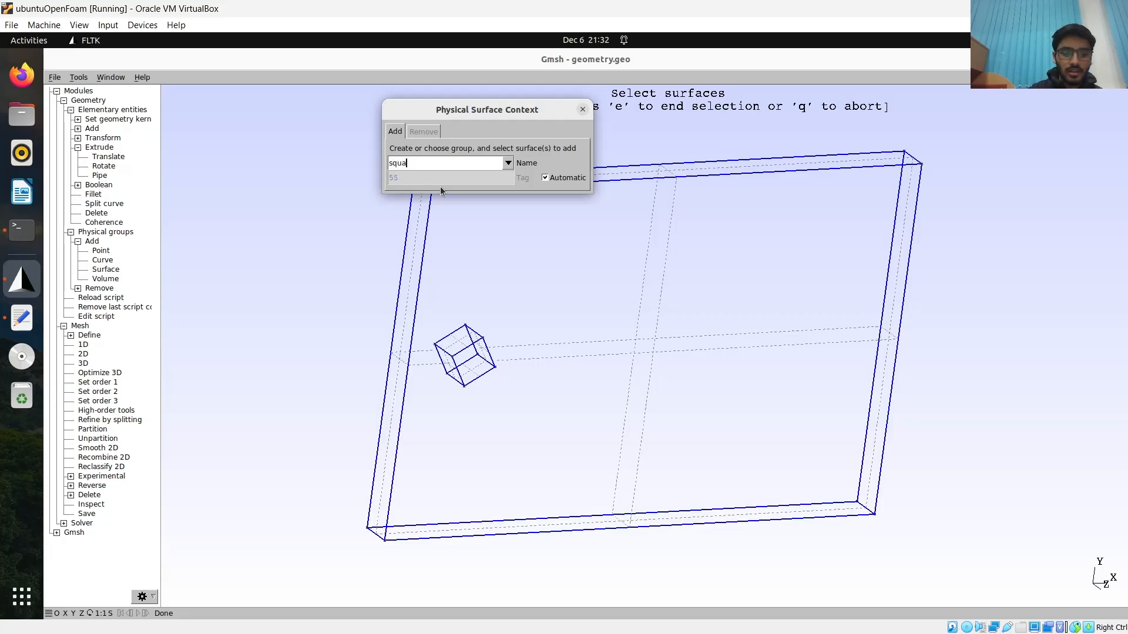
pyautogui.click(459, 340)
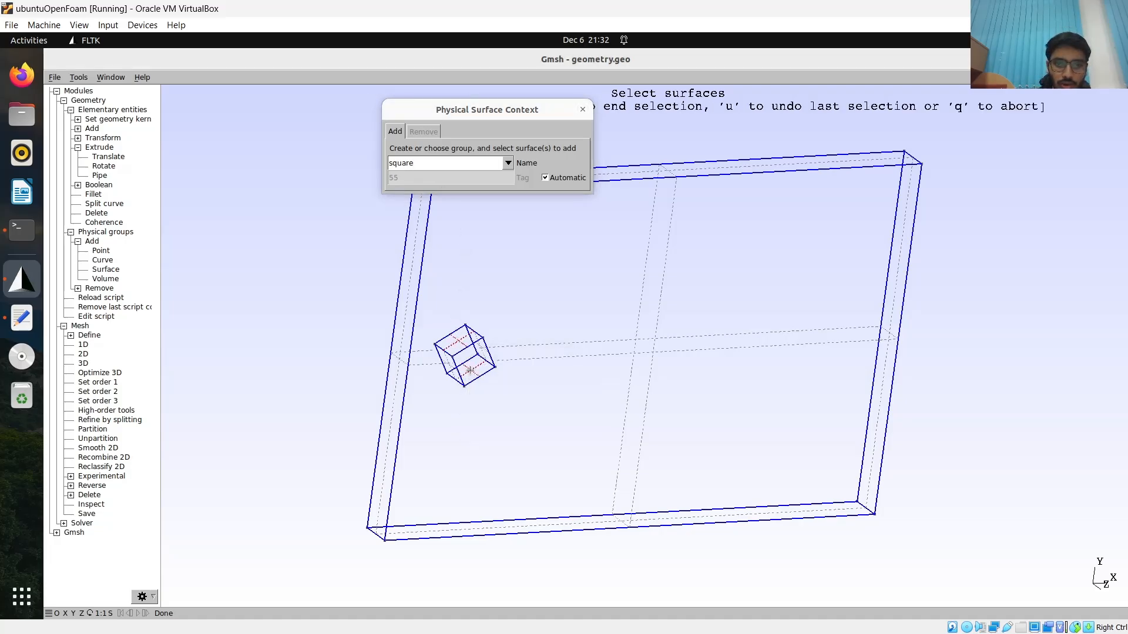
pyautogui.click(447, 359)
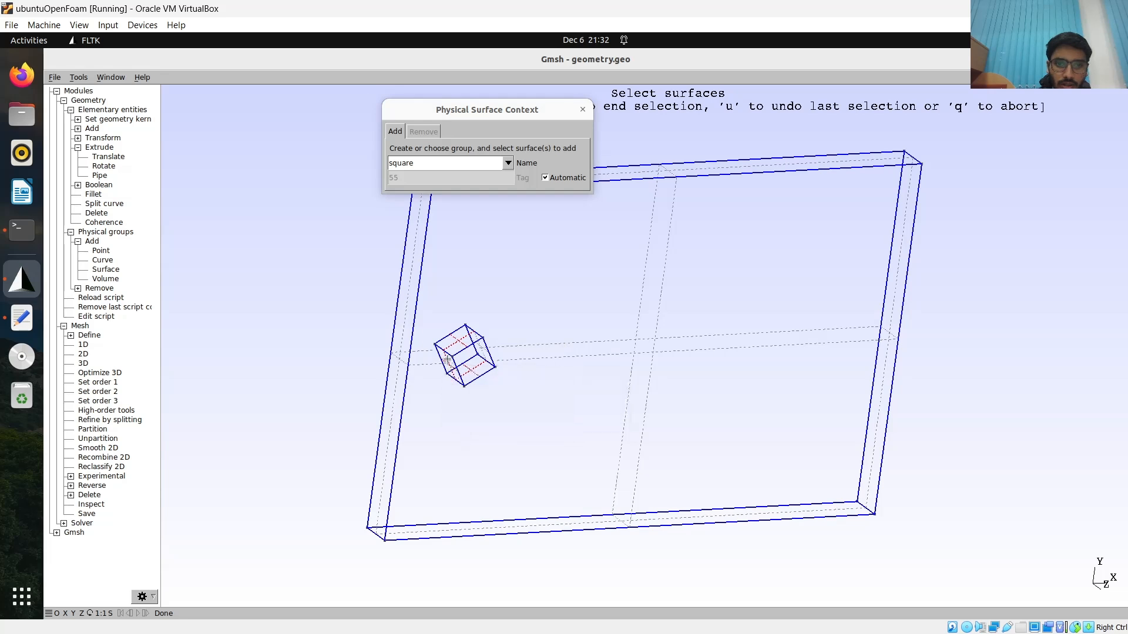
pyautogui.click(482, 349)
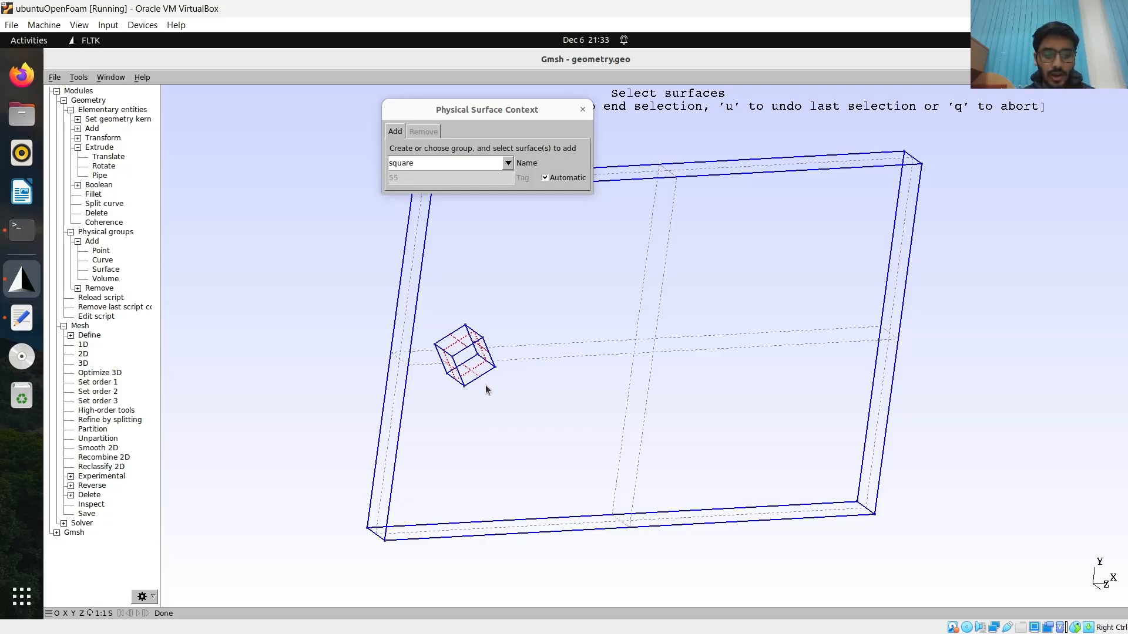
pyautogui.press('u')
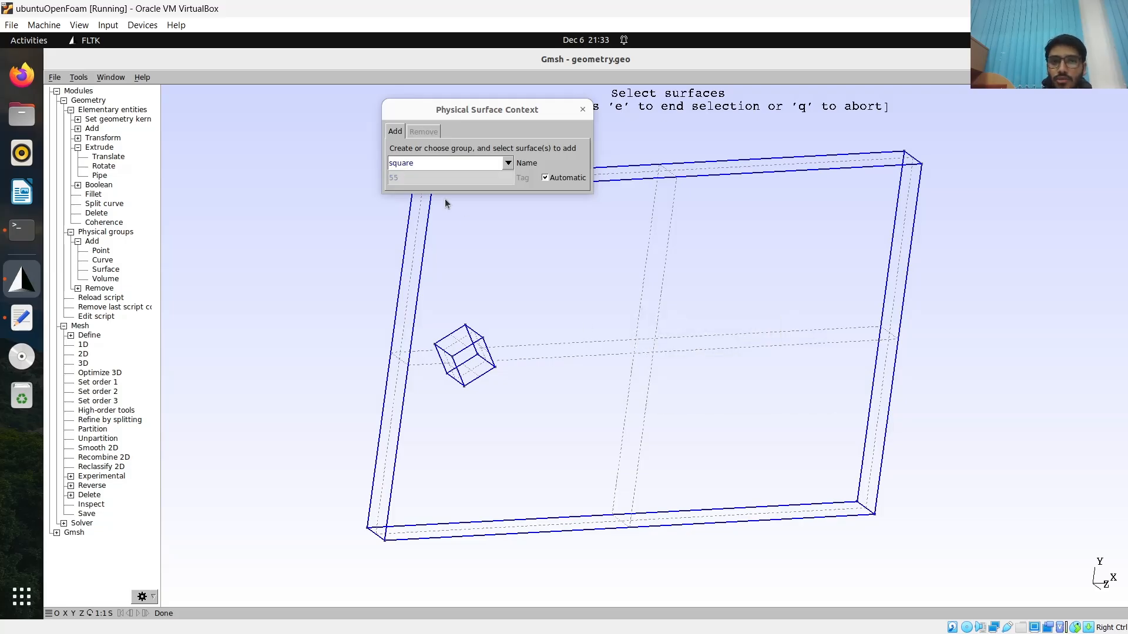
# Create a physical surface group named "front" from the channel's front face at z = 1
pyautogui.click(432, 161)
pyautogui.press('BackSpace')
pyautogui.press('BackSpace')
pyautogui.press('BackSpace')
pyautogui.press('BackSpace')
pyautogui.press('BackSpace')
pyautogui.press('BackSpace')
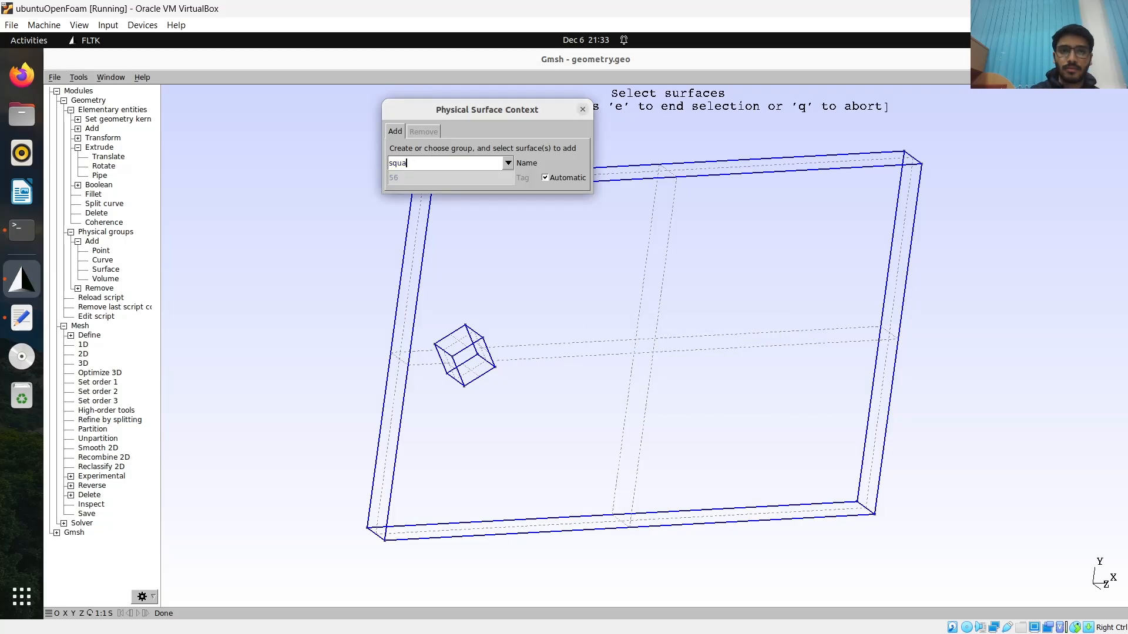
pyautogui.write('fr')
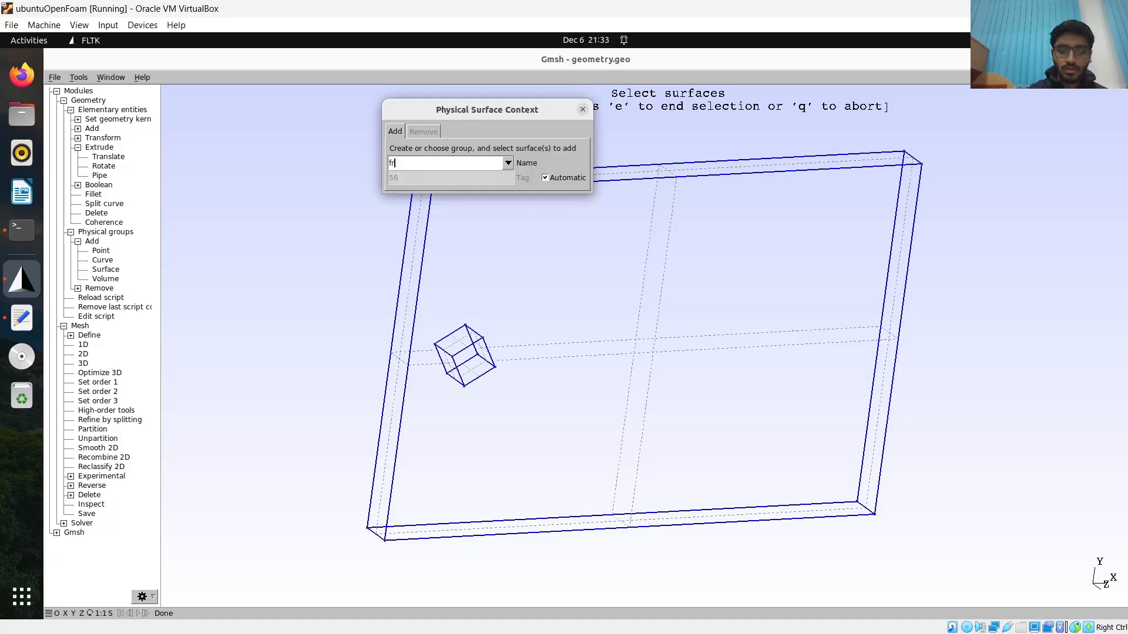
pyautogui.write('ont')
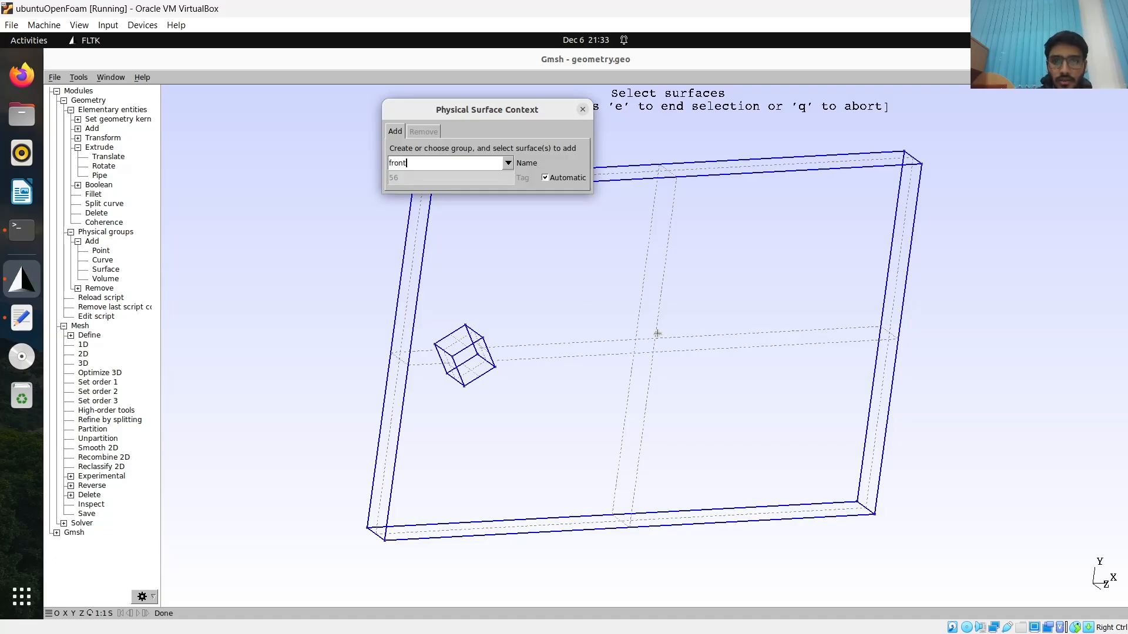
pyautogui.click(649, 383)
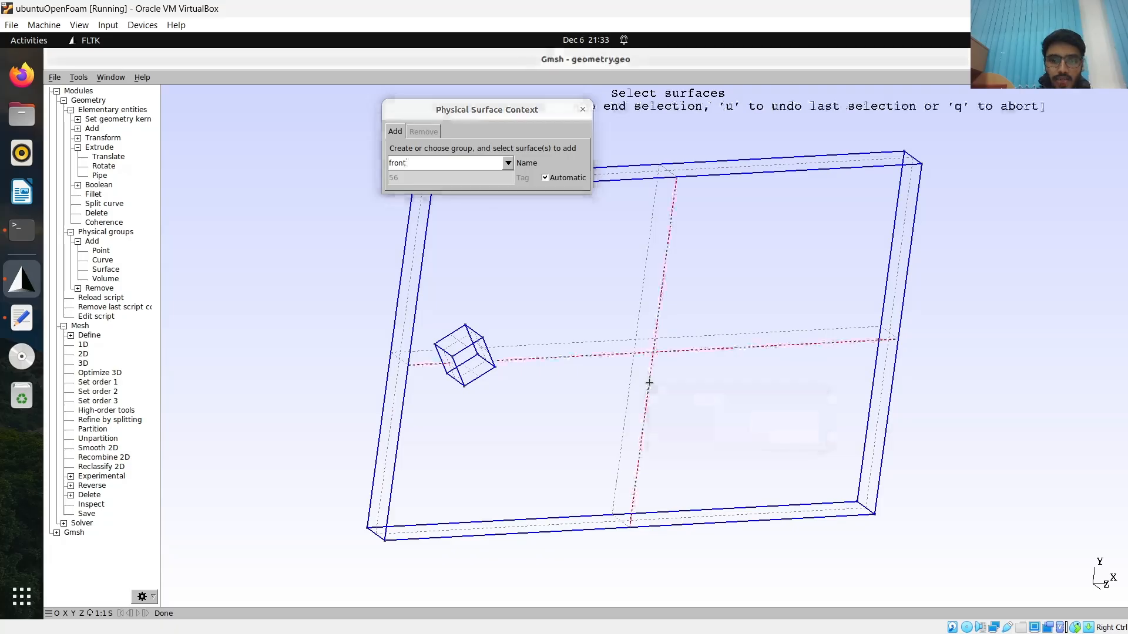
pyautogui.press('e')
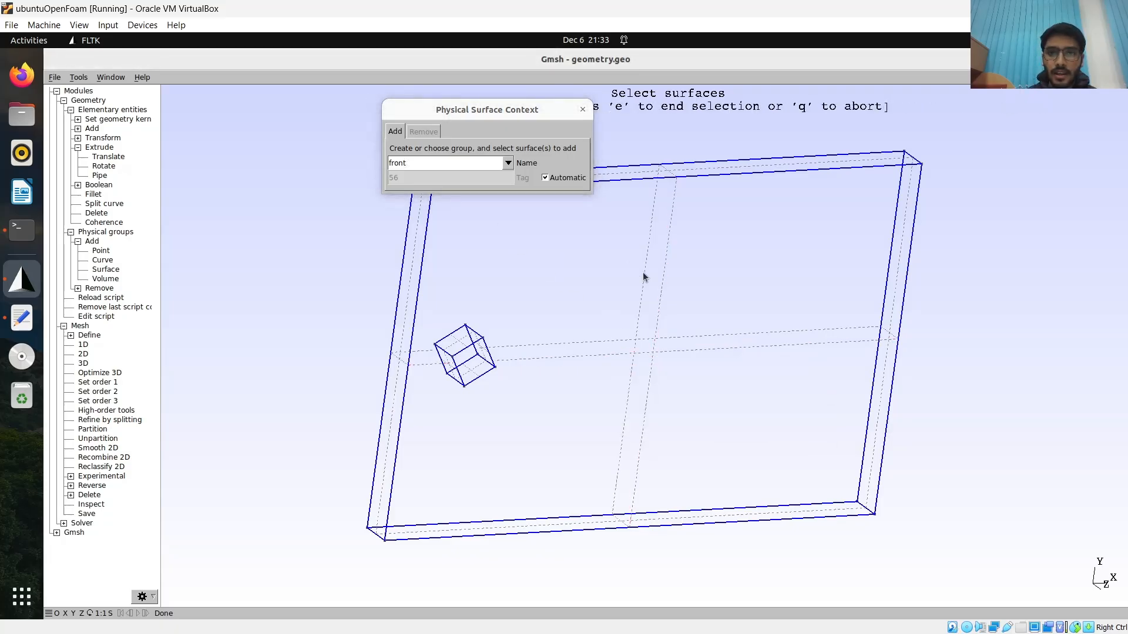
# Create a physical surface group named "back" from the channel's rear face at z = 0 and close the physical surface settings
pyautogui.click(442, 167)
pyautogui.press('BackSpace')
pyautogui.press('BackSpace')
pyautogui.press('BackSpace')
pyautogui.press('BackSpace')
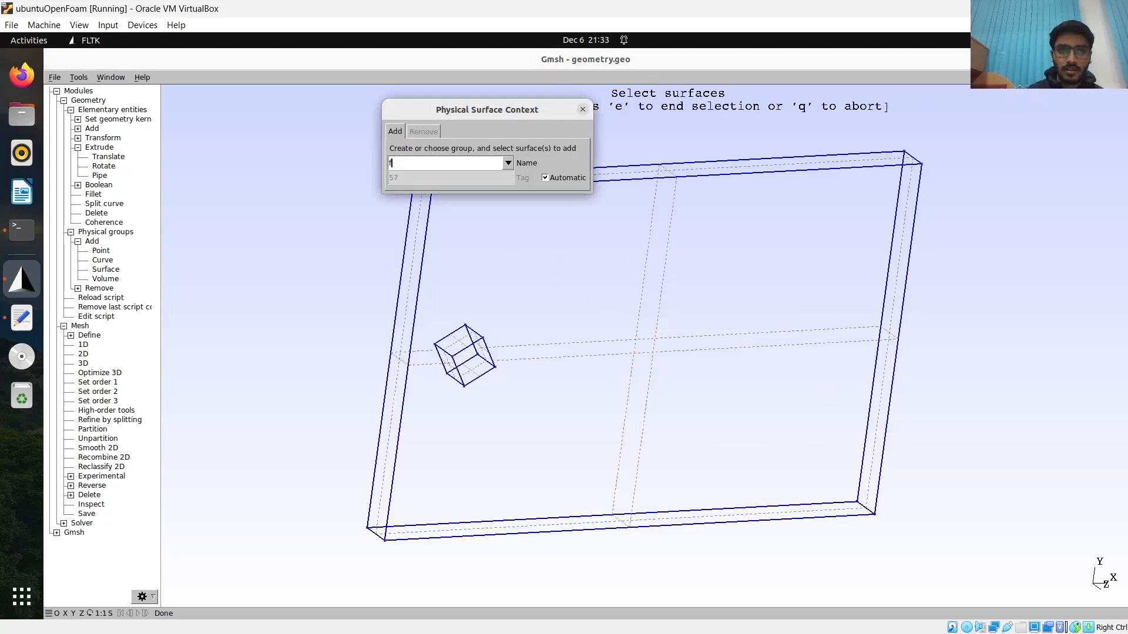
pyautogui.press('BackSpace')
pyautogui.write('bac')
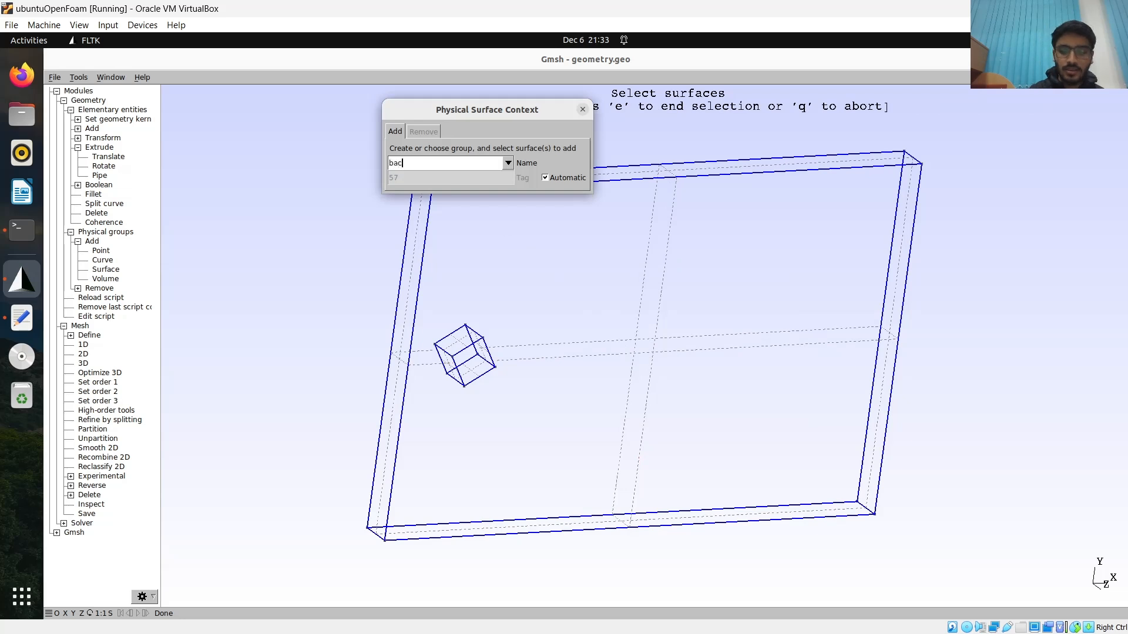
pyautogui.write('k')
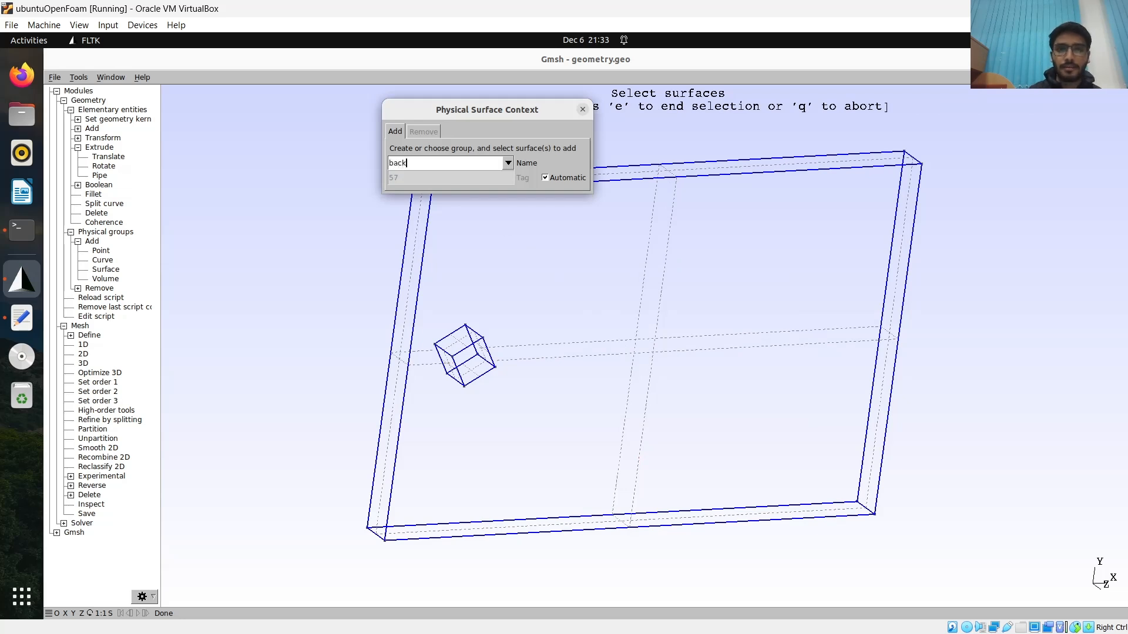
pyautogui.click(641, 303)
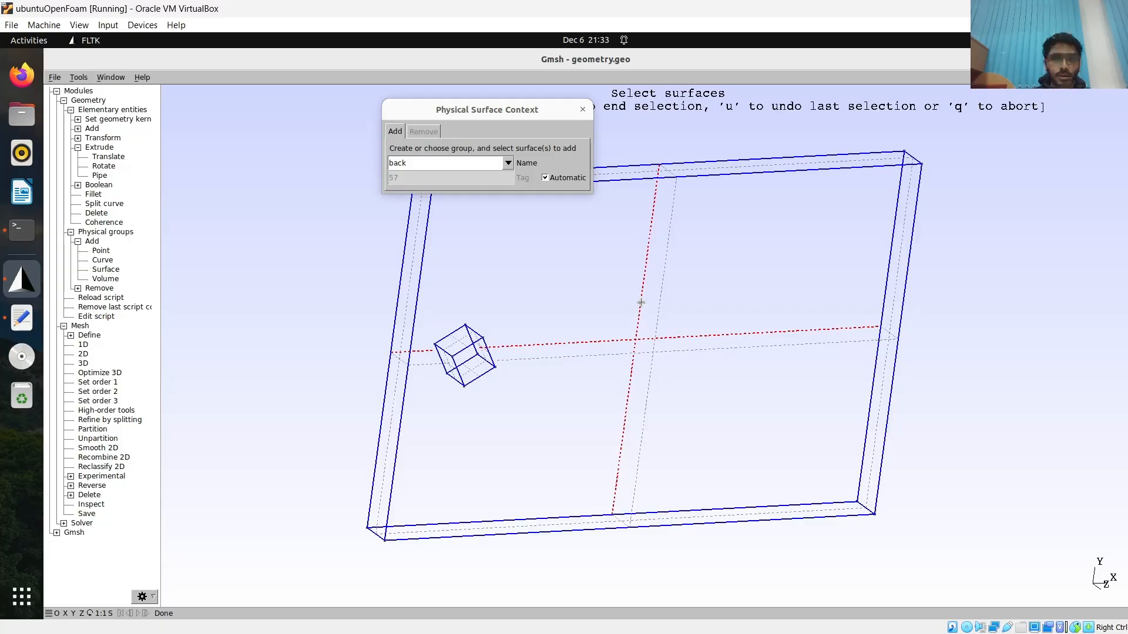
pyautogui.press('u')
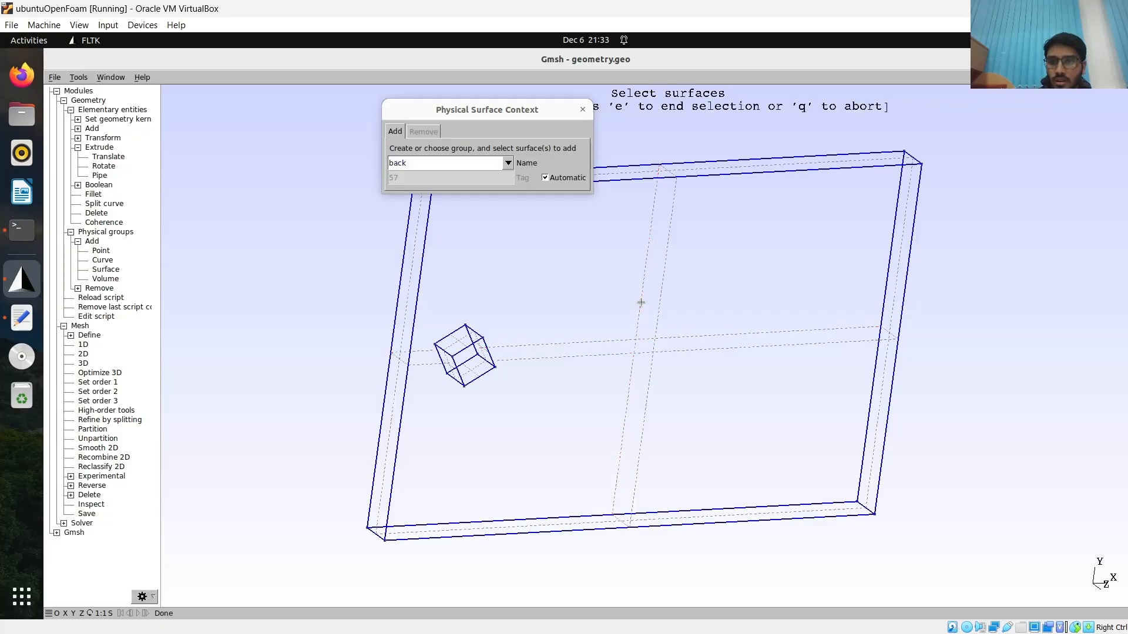
pyautogui.click(582, 110)
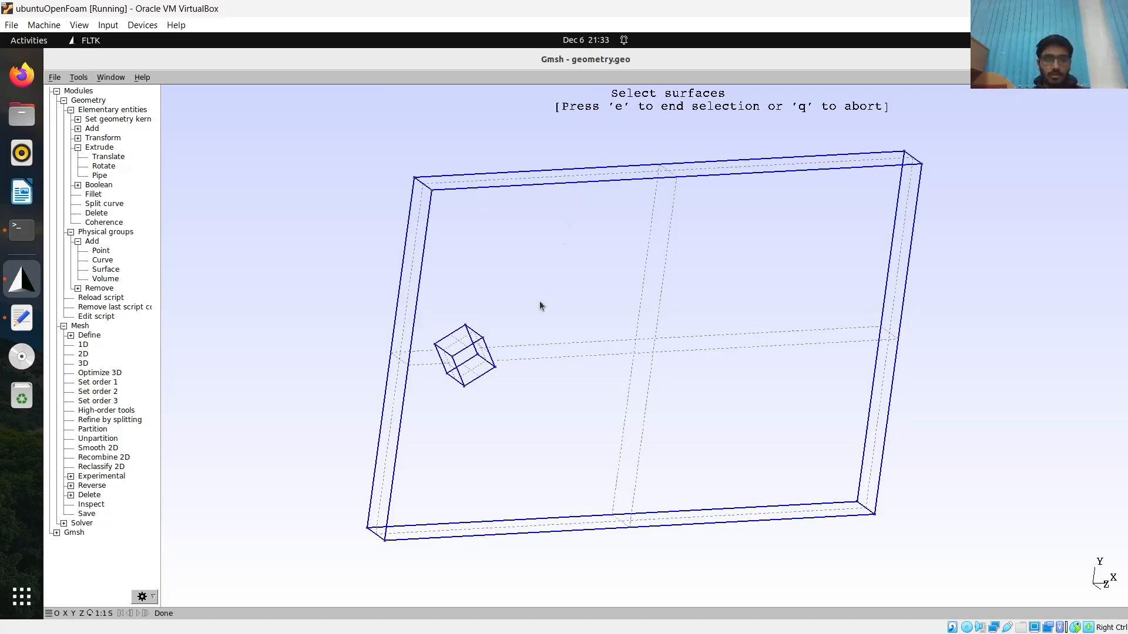
# Reload geometry.geo in the text editor to check the physical surface definitions, save it, and reload the script in Gmsh
pyautogui.hotkey('alt', 'z')
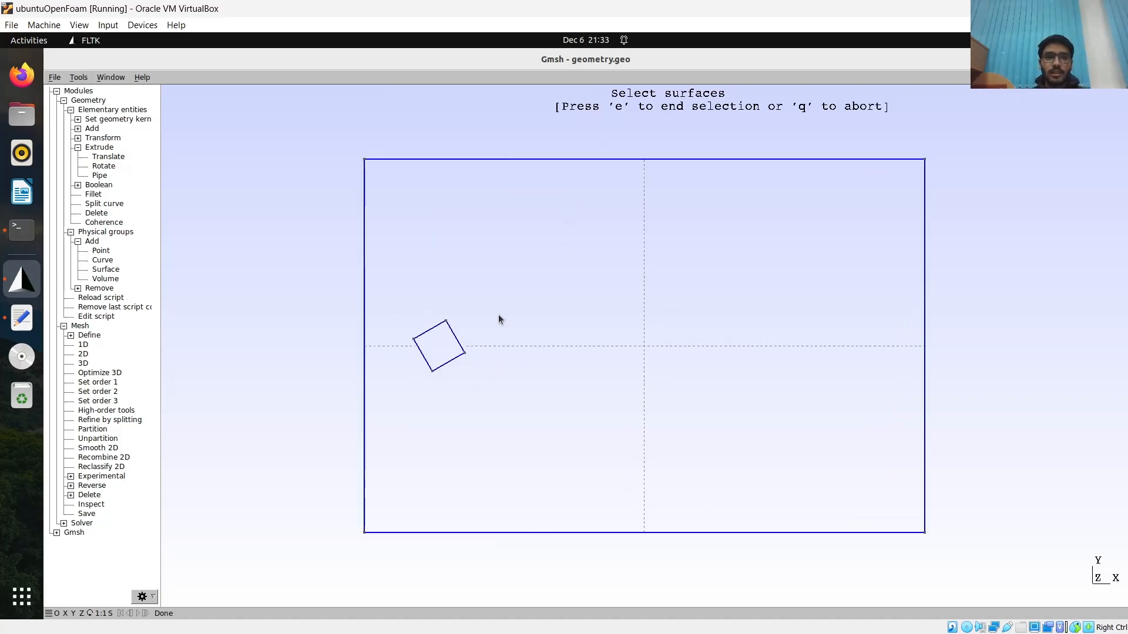
pyautogui.click(27, 313)
pyautogui.scroll(-1, 340, 356)
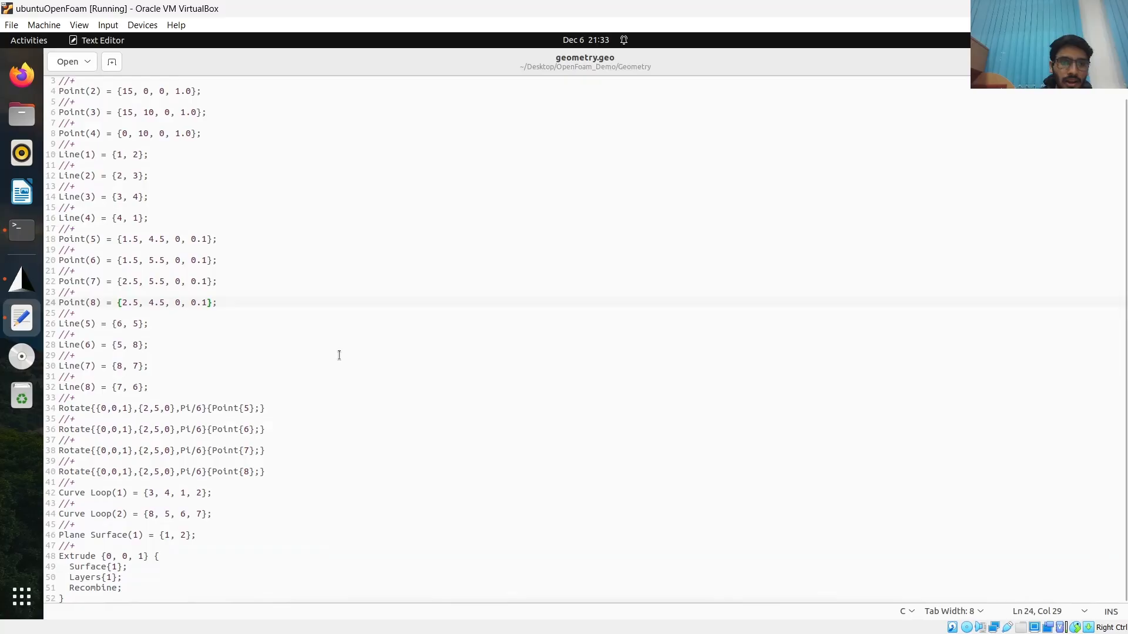
pyautogui.click(1046, 242)
pyautogui.click(1062, 97)
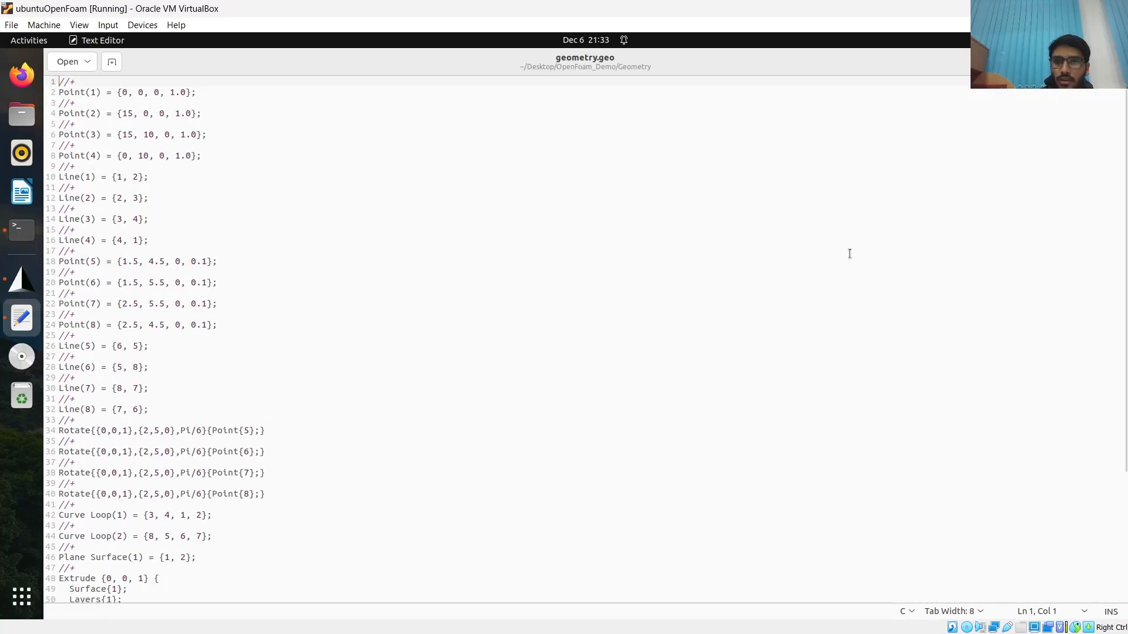
pyautogui.scroll(-5, 700, 292)
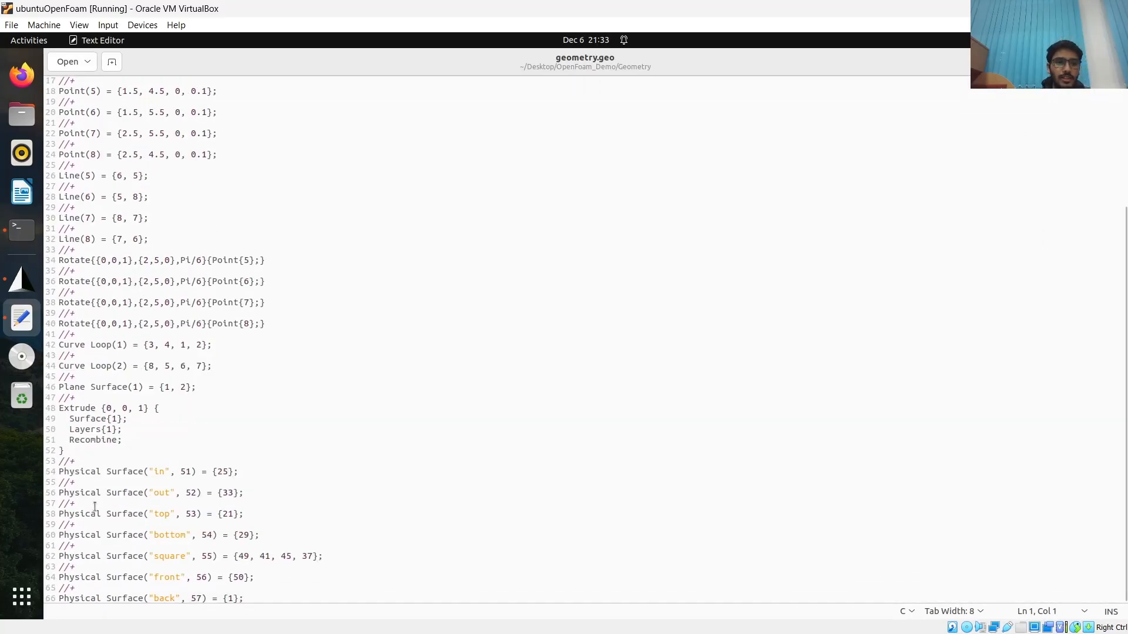
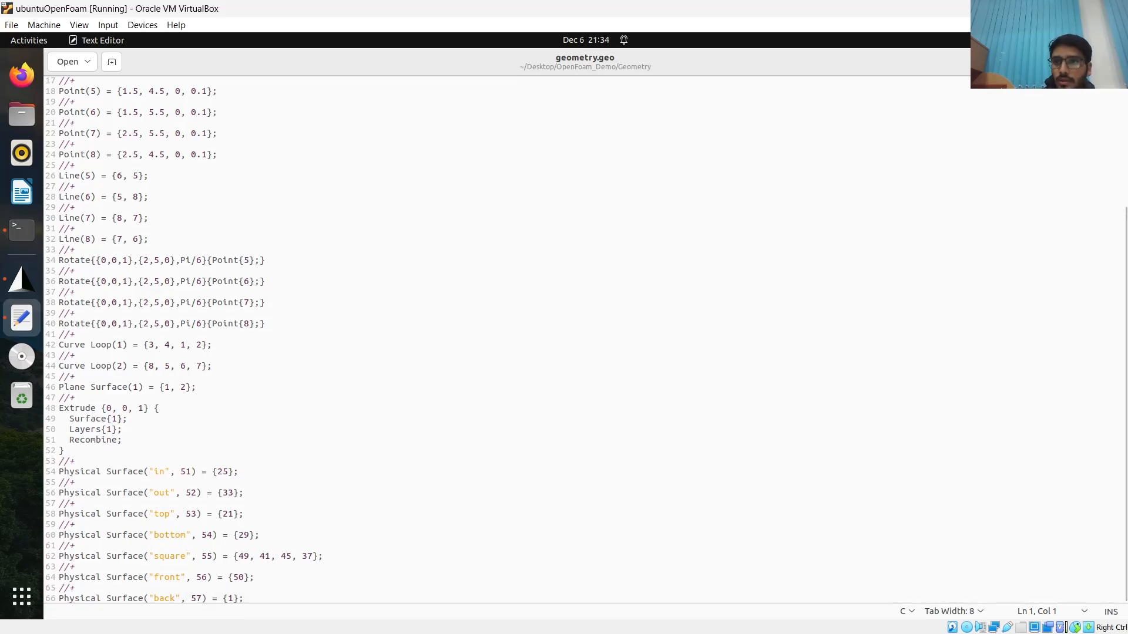
pyautogui.hotkey('ctrl', 's')
pyautogui.hotkey('alt', 'Tab')
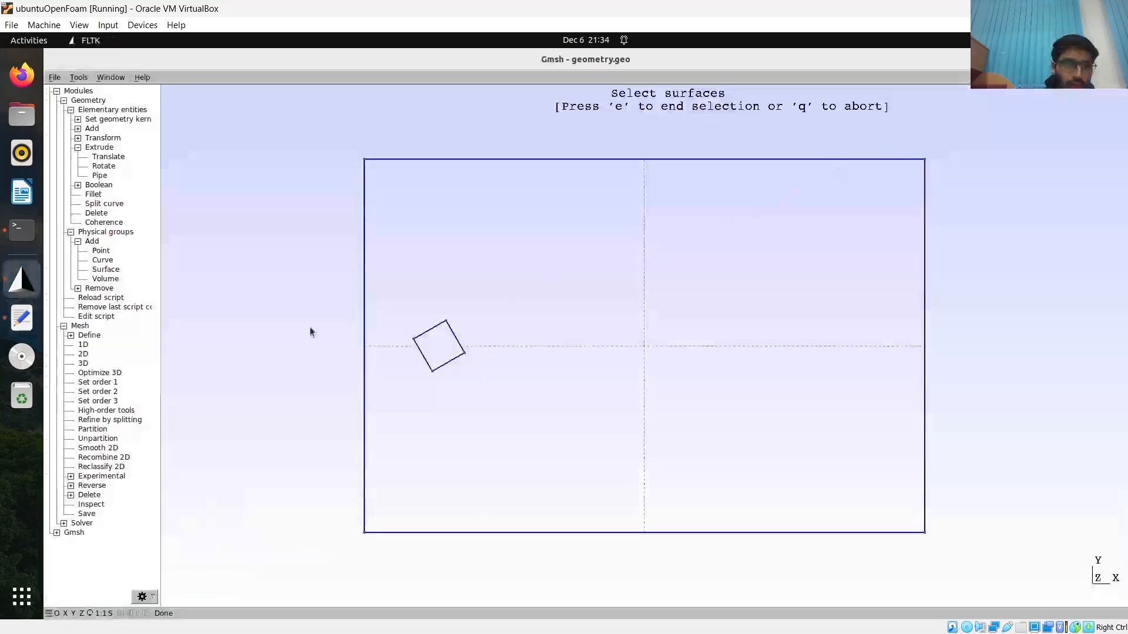
pyautogui.click(101, 301)
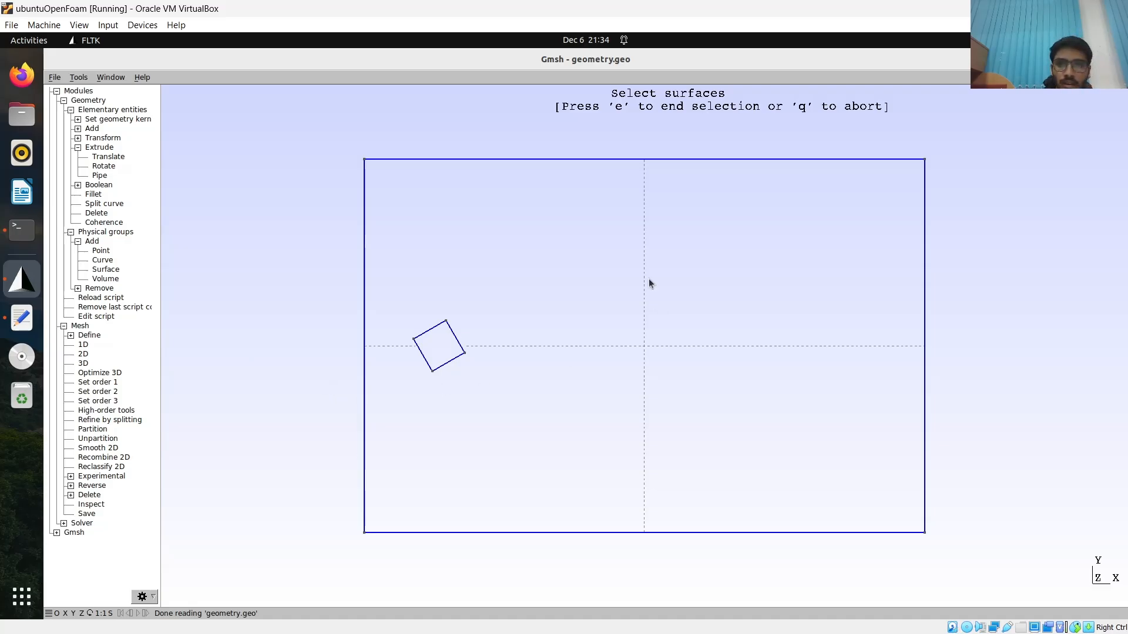
# Create a physical volume group named "vol" from the extruded channel volume
pyautogui.click(100, 279)
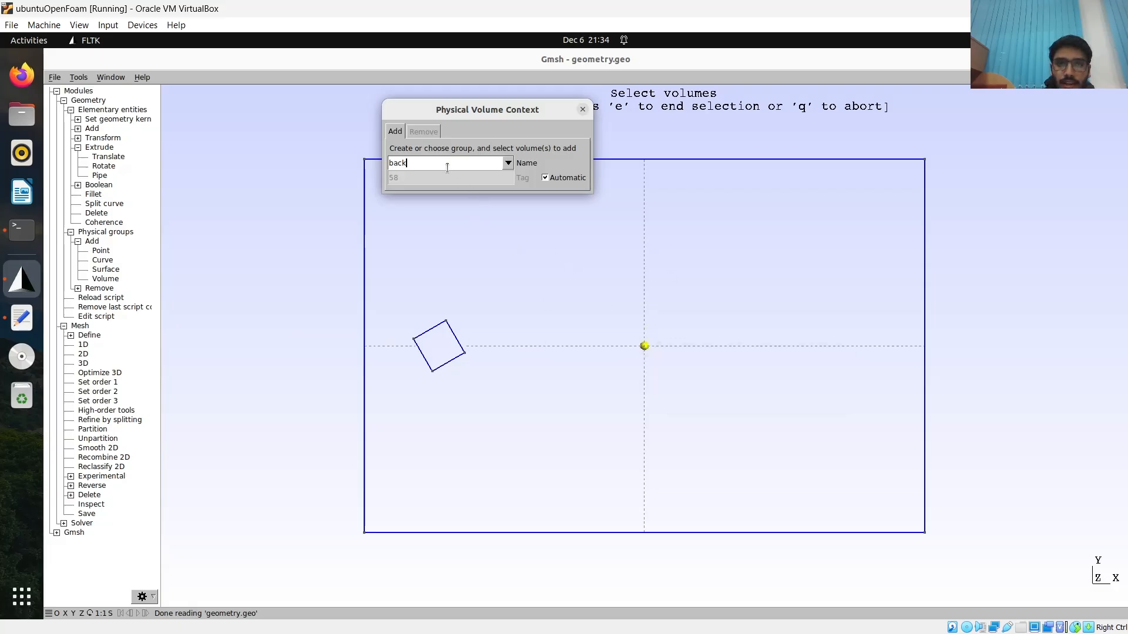
pyautogui.press('BackSpace')
pyautogui.press('BackSpace')
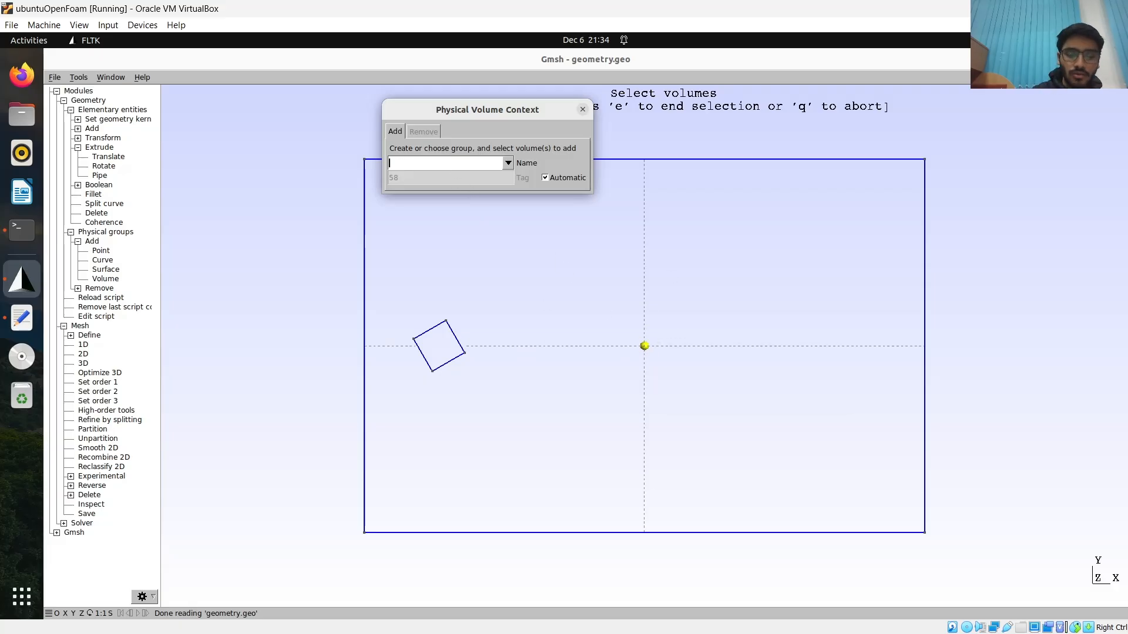
pyautogui.write('vol')
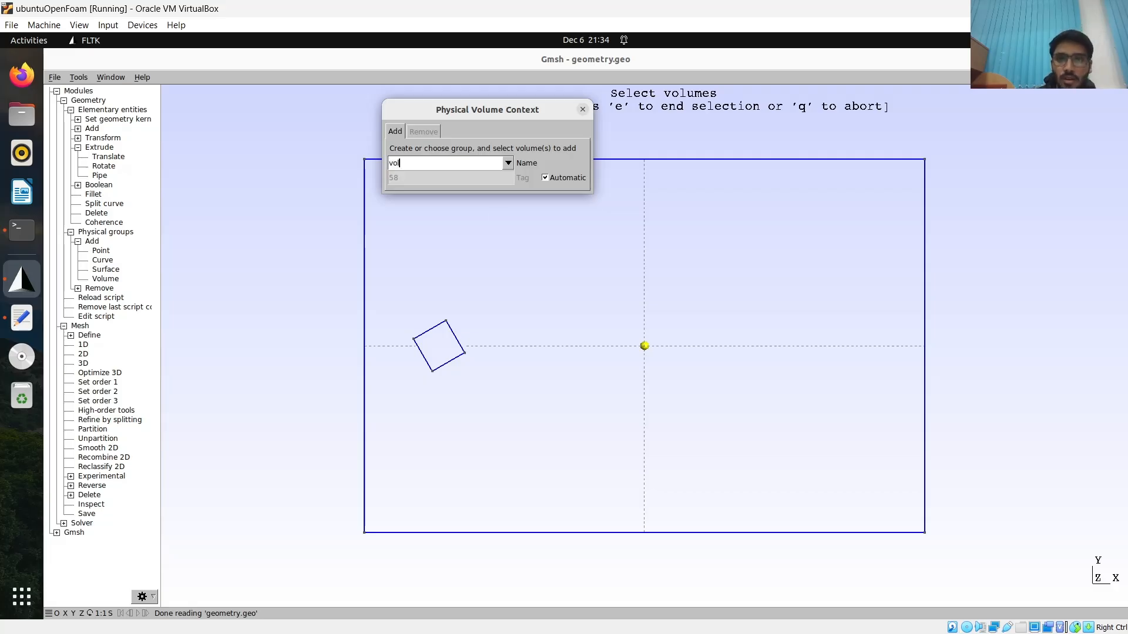
pyautogui.click(644, 345)
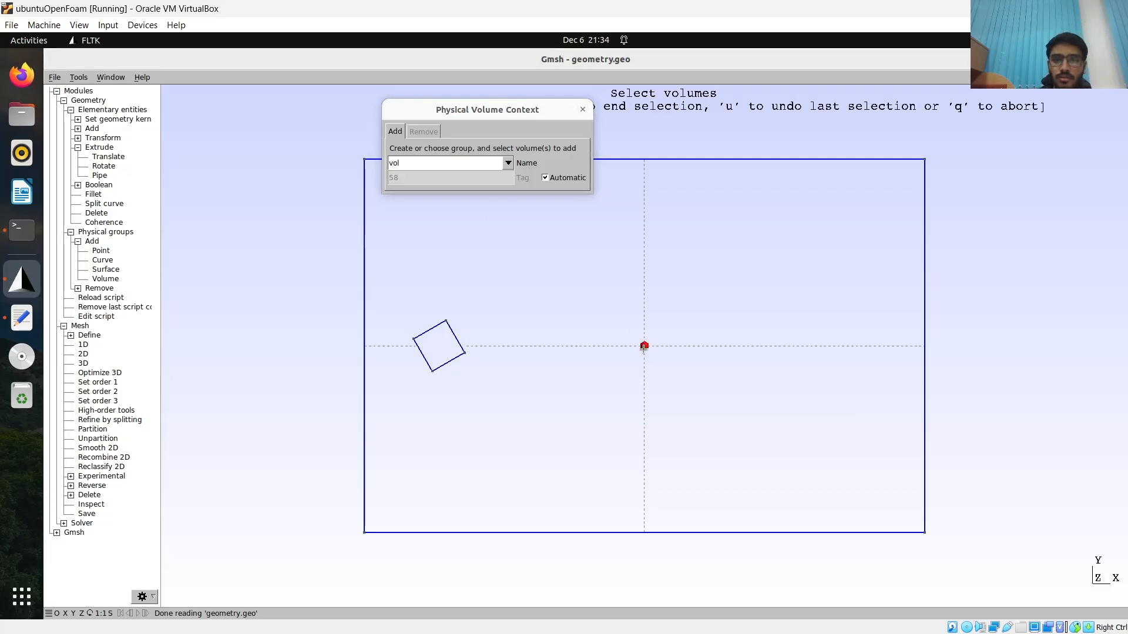
pyautogui.press('e')
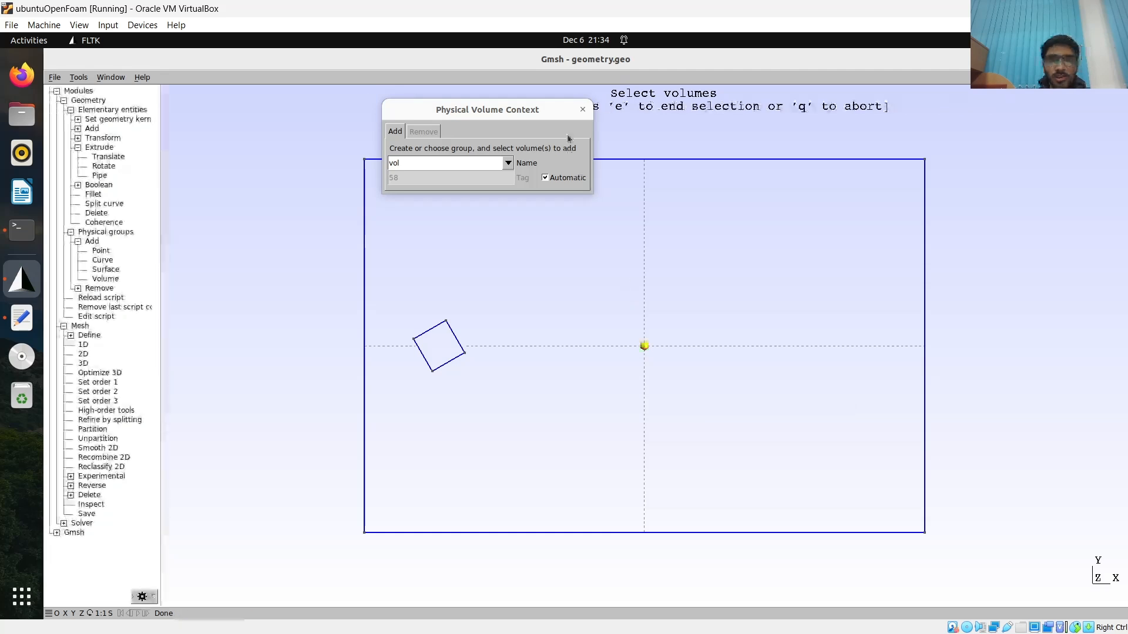
pyautogui.click(582, 109)
# Reload geometry.geo in the text editor to check the "vol" physical volume definition, save it, and reload the script in Gmsh
pyautogui.click(22, 317)
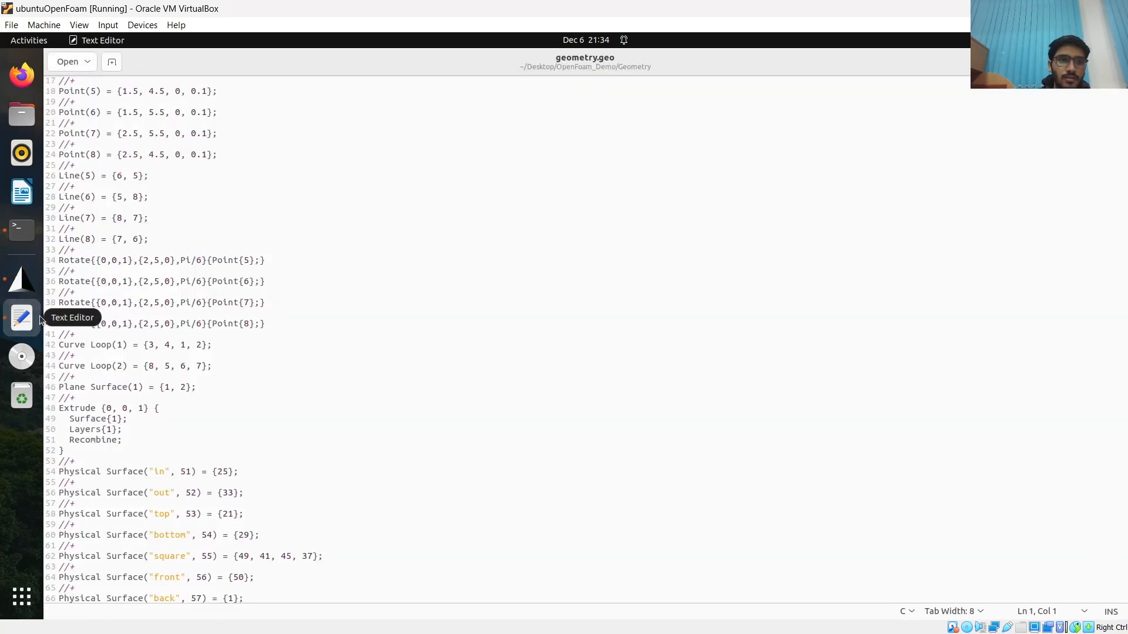
pyautogui.click(426, 482)
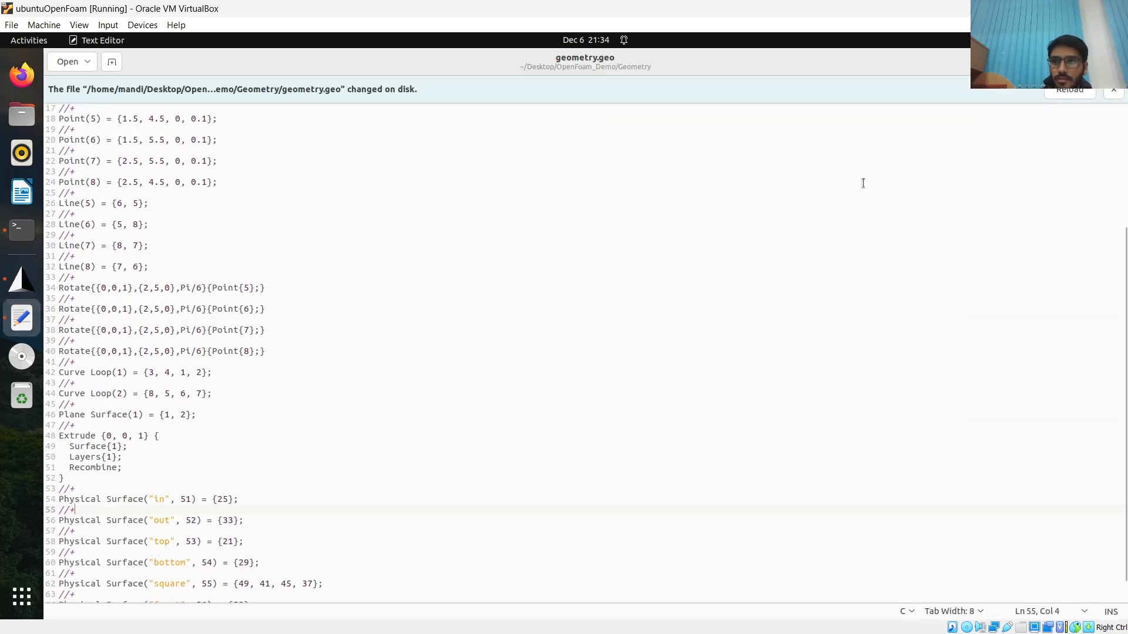
pyautogui.click(1051, 100)
pyautogui.scroll(-5, 712, 338)
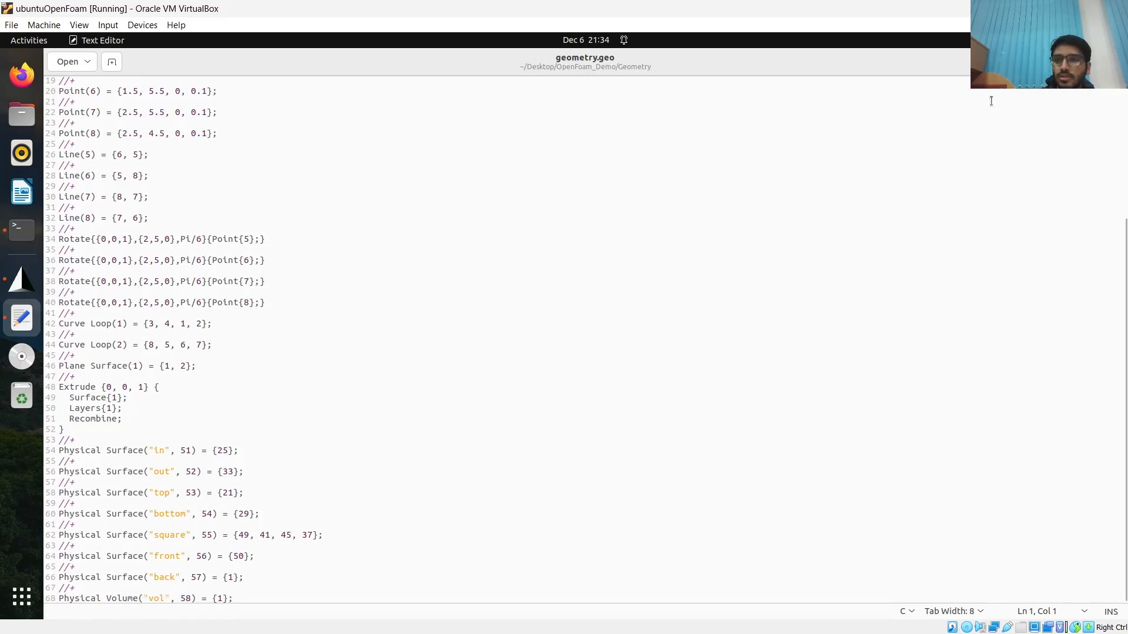
pyautogui.hotkey('ctrl', 's')
pyautogui.hotkey('alt', 'Tab')
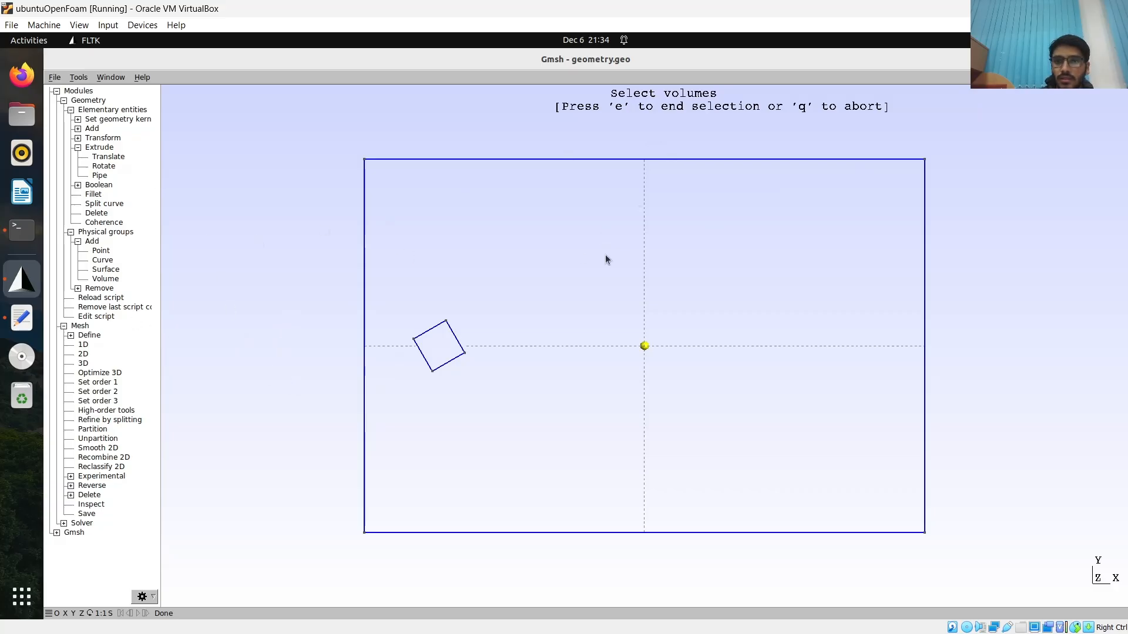
pyautogui.click(110, 298)
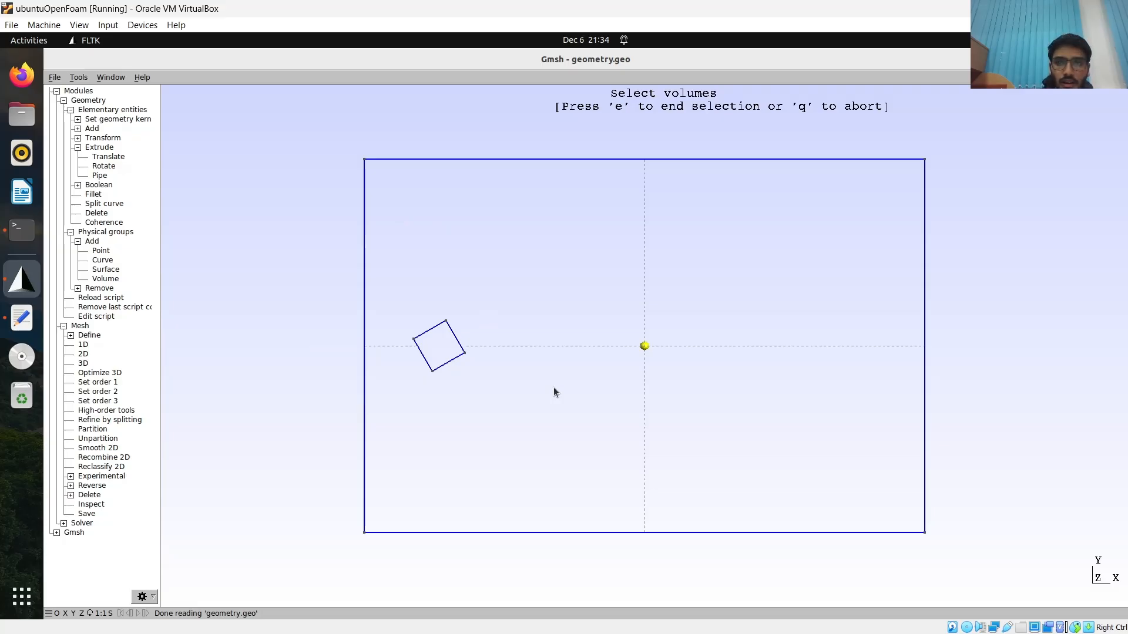
# Generate the 2D and 3D meshes of the channel and save the mesh as geometry.msh
pyautogui.click(84, 354)
pyautogui.click(83, 363)
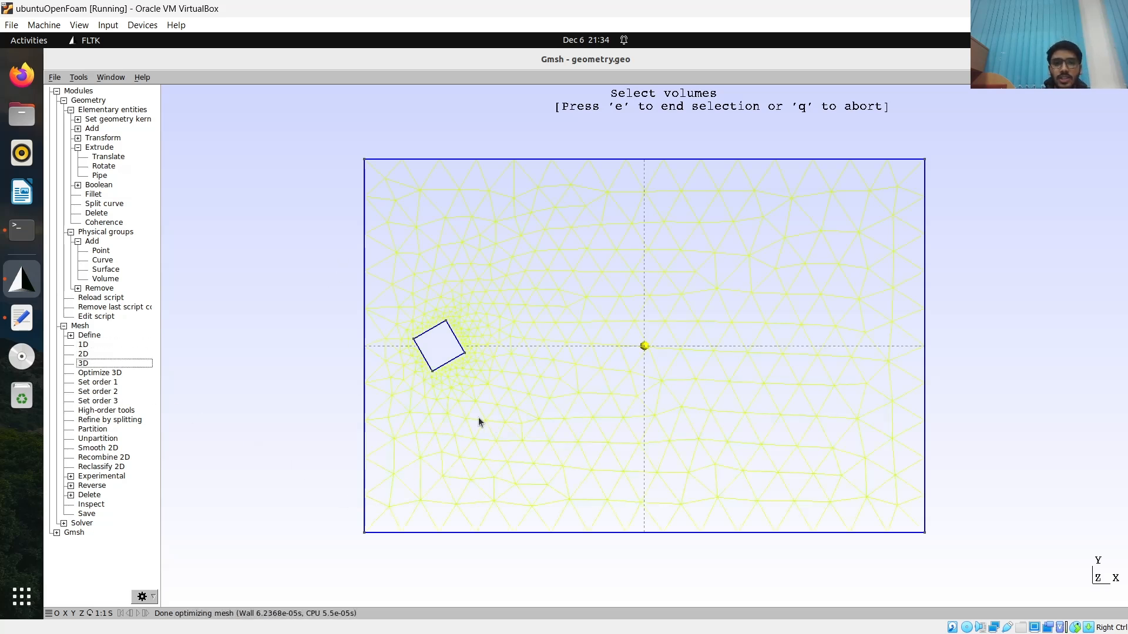
pyautogui.click(54, 77)
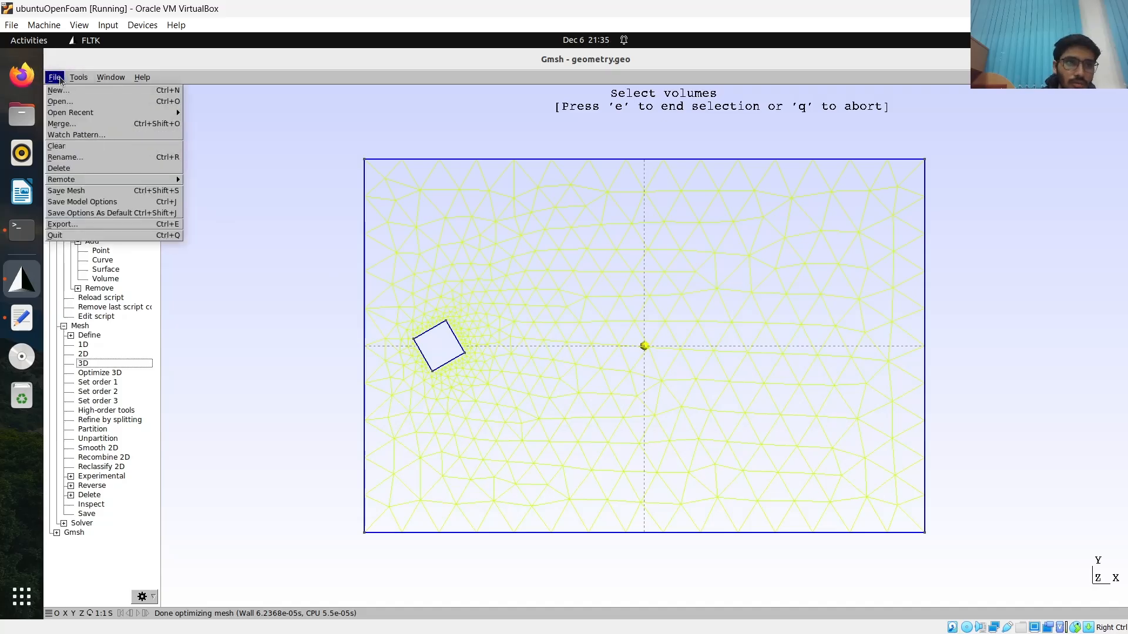
pyautogui.click(66, 191)
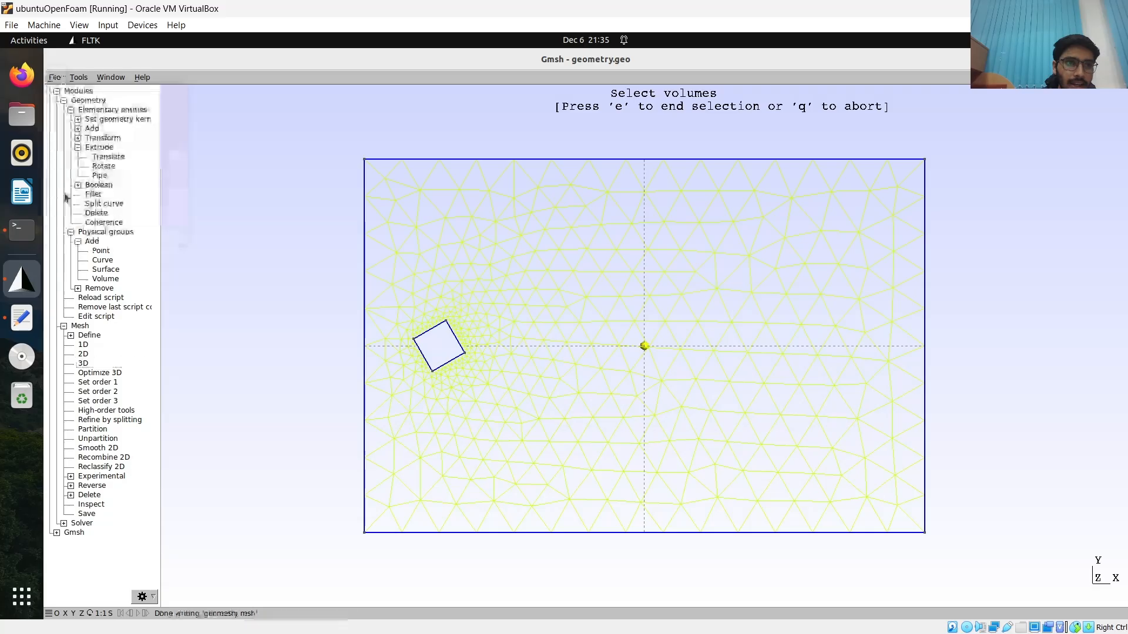
# Export the mesh in Gmsh MSH format as geometry.msh, replacing the existing file and using the Version 2 ASCII format
pyautogui.click(55, 78)
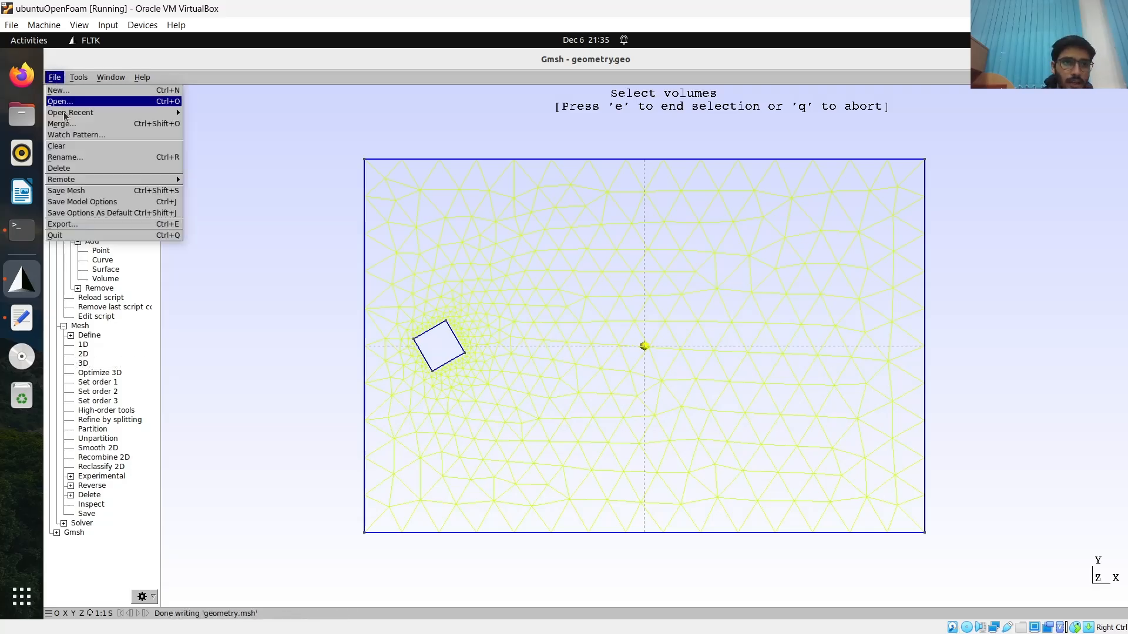
pyautogui.click(60, 225)
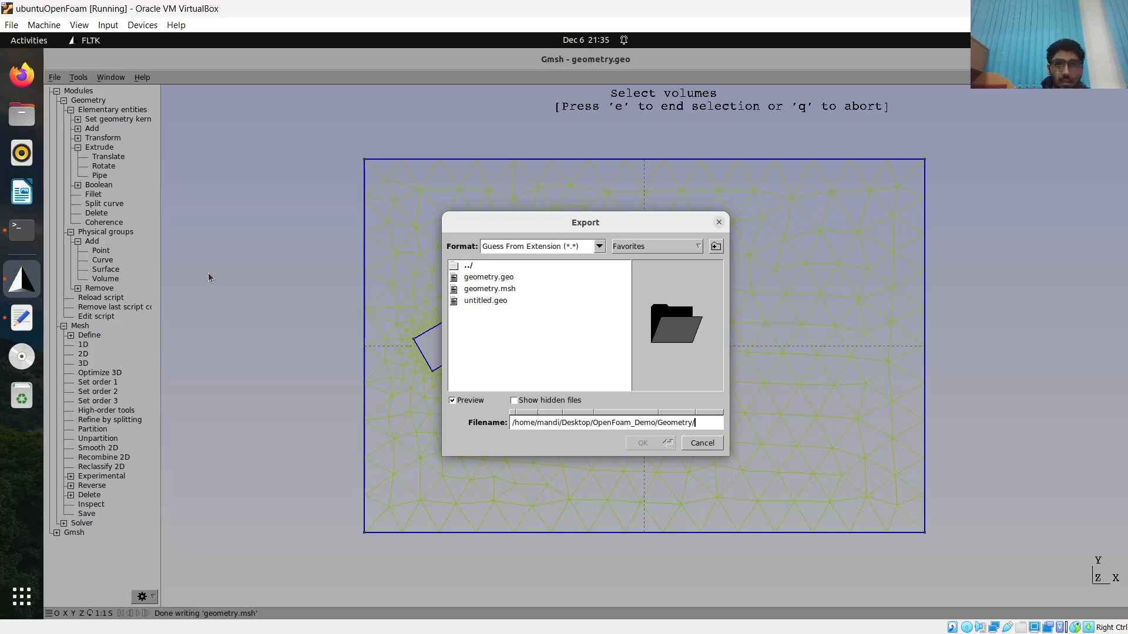
pyautogui.click(491, 290)
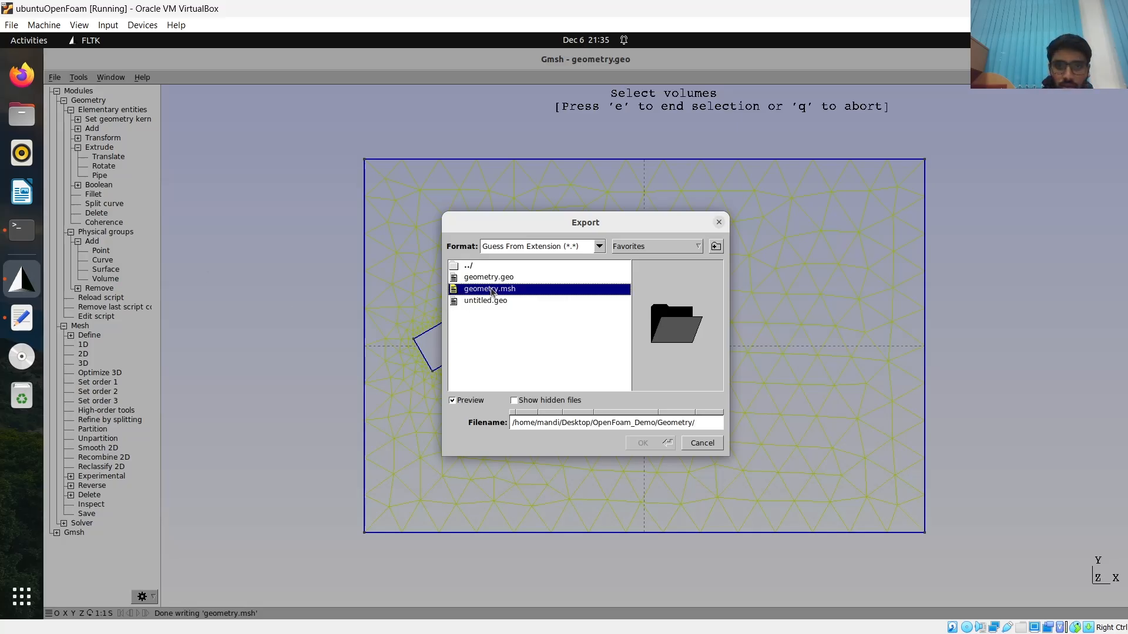
pyautogui.click(600, 247)
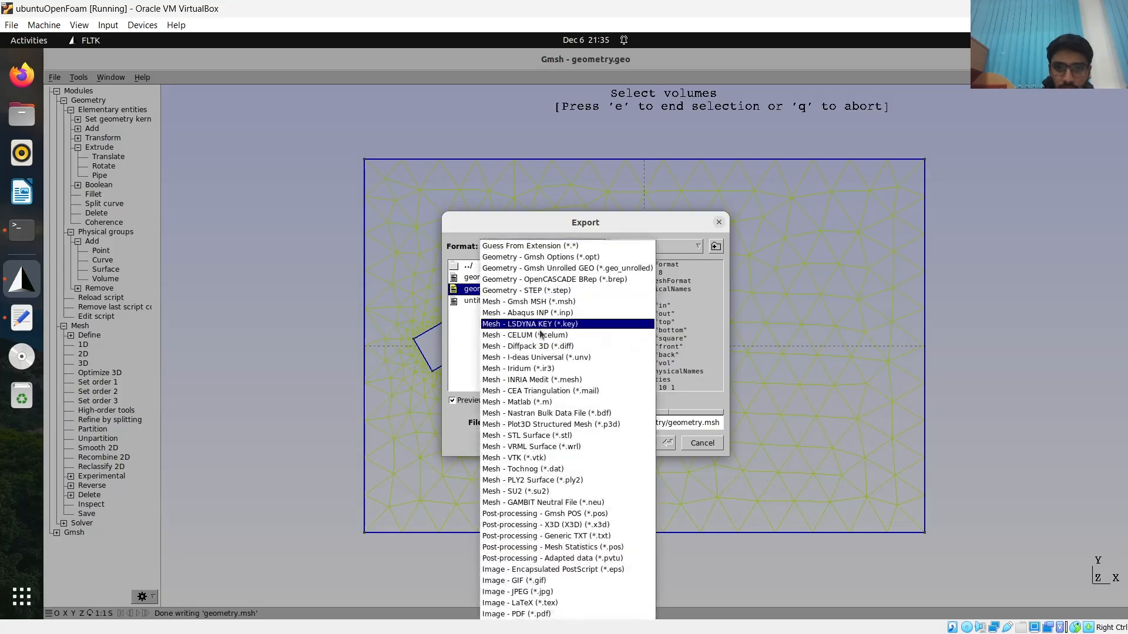
pyautogui.click(538, 302)
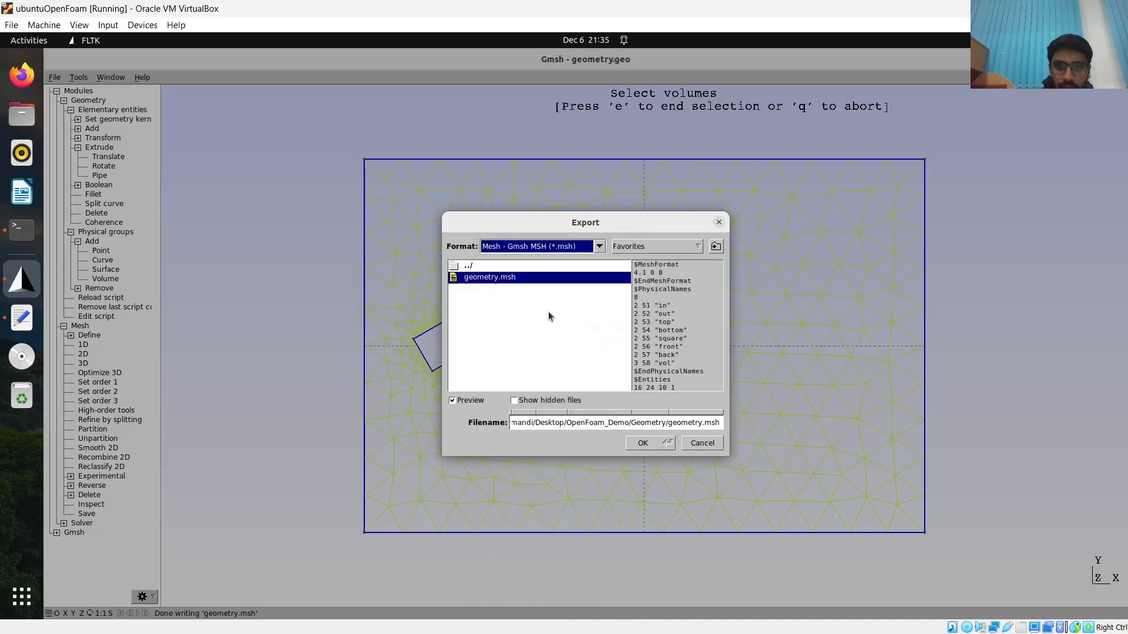
pyautogui.click(649, 443)
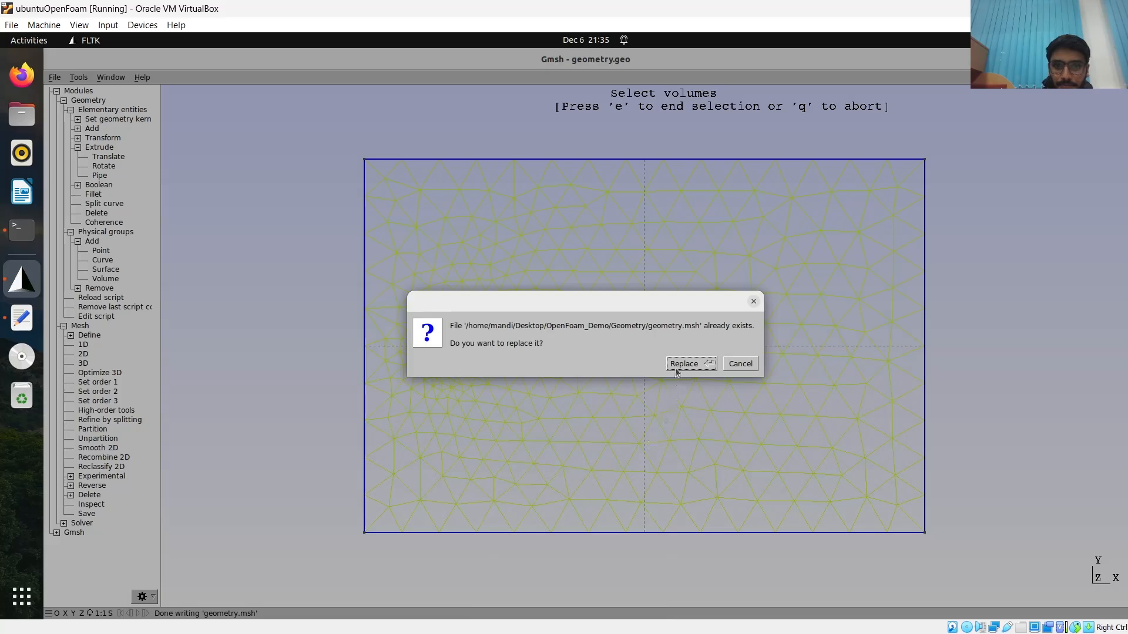
pyautogui.click(676, 368)
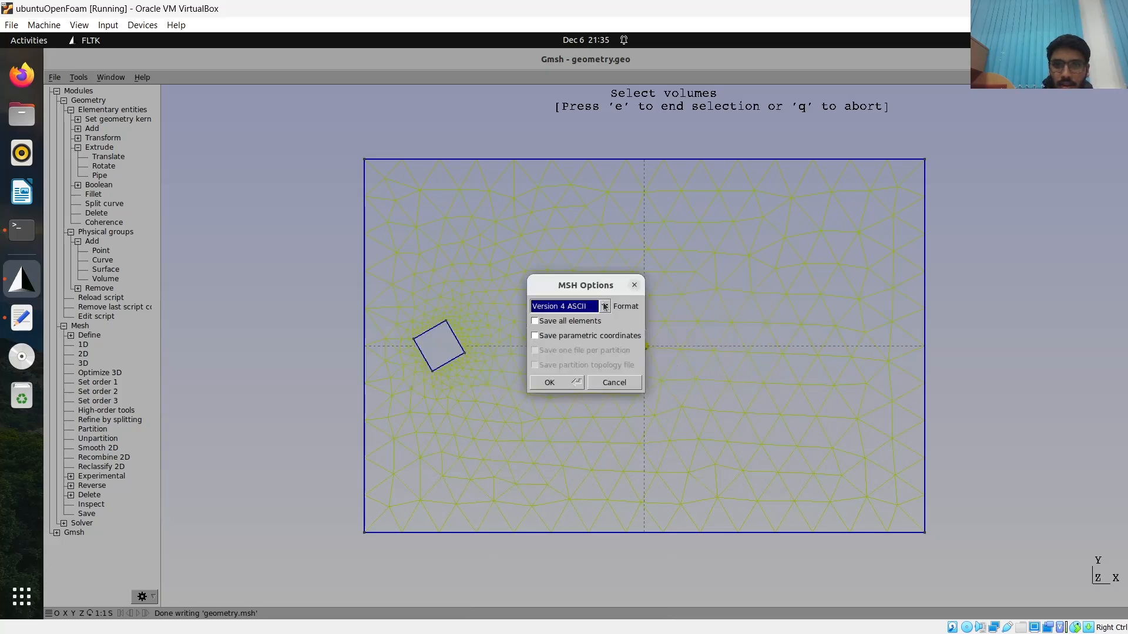
pyautogui.click(603, 306)
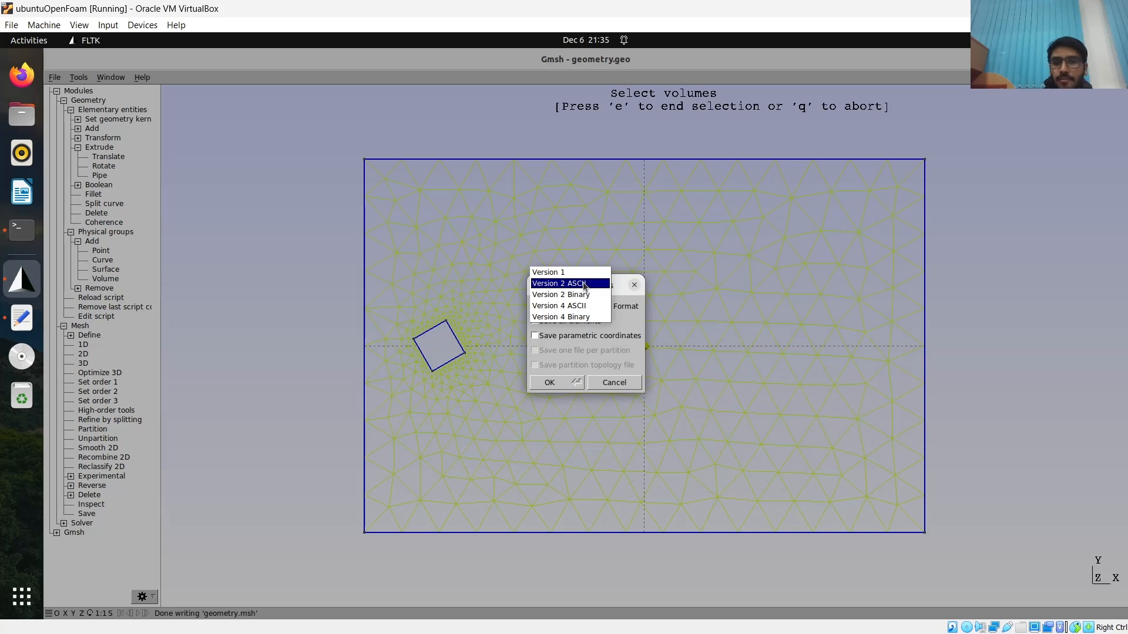
pyautogui.click(584, 284)
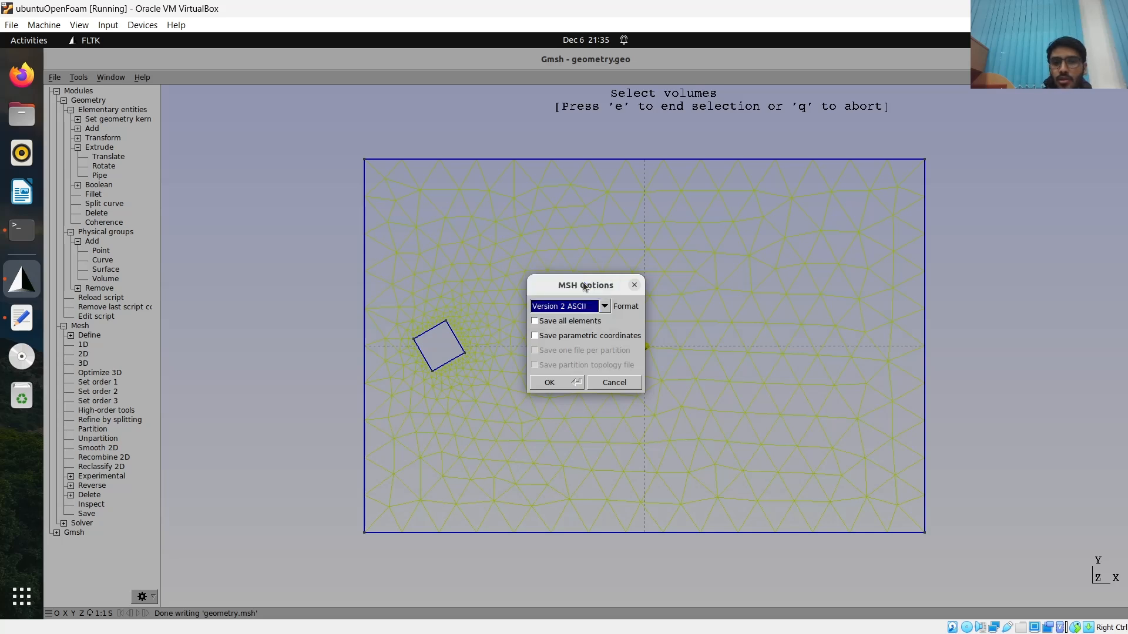
pyautogui.click(549, 383)
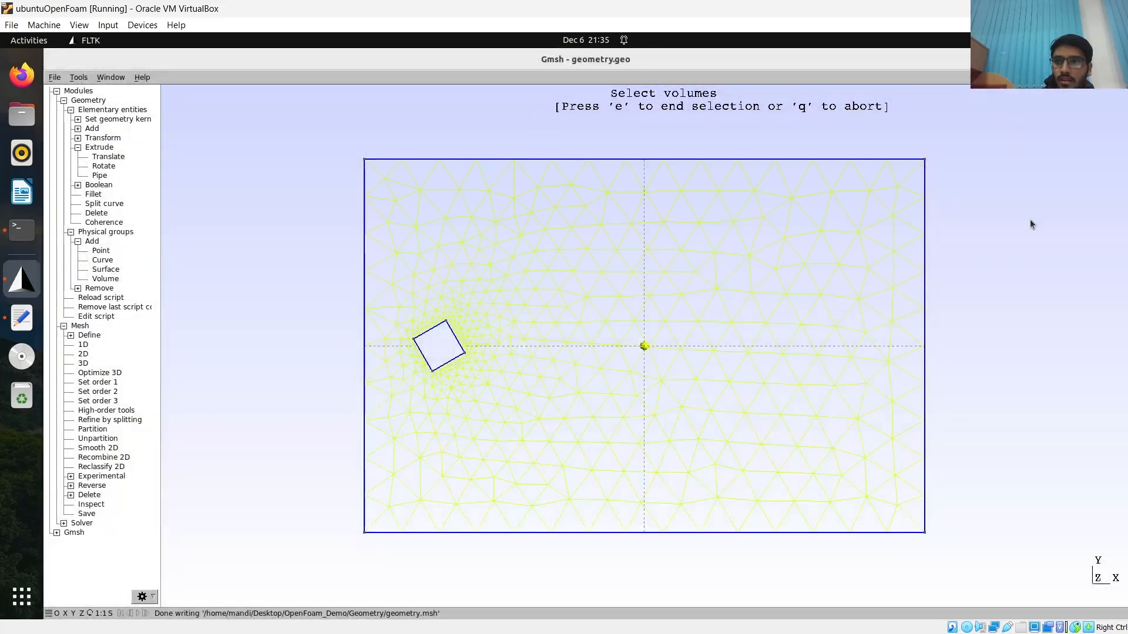
# Close Gmsh and delete untitled.geo from the Geometry folder inside OpenFoam_Demo on the desktop
pyautogui.click(1113, 60)
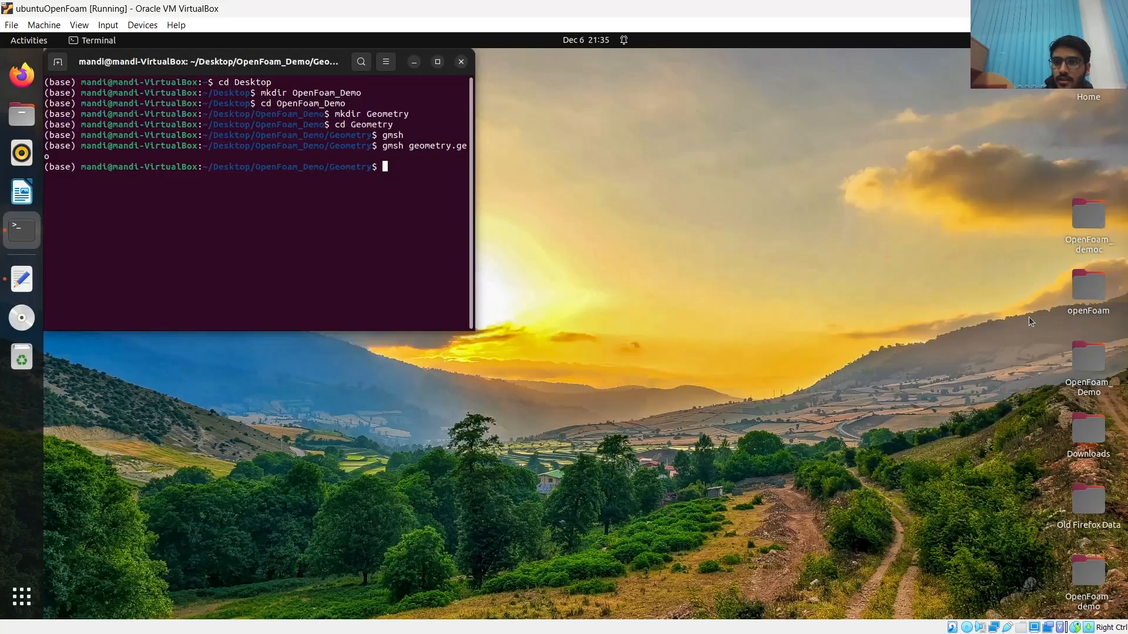
pyautogui.doubleClick(1085, 379)
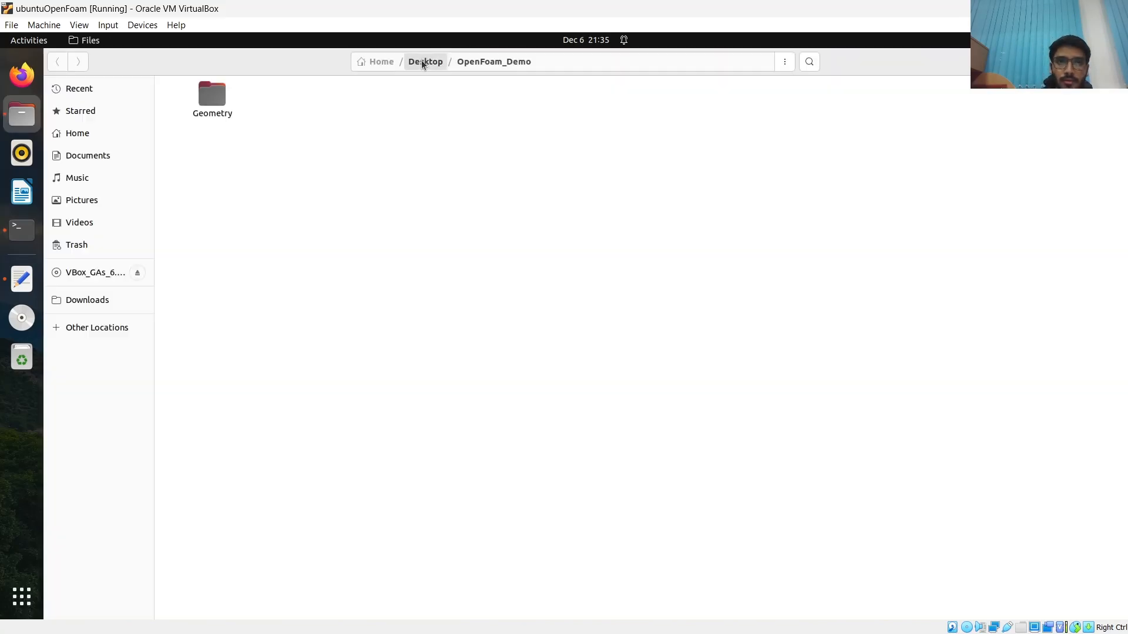
pyautogui.doubleClick(212, 96)
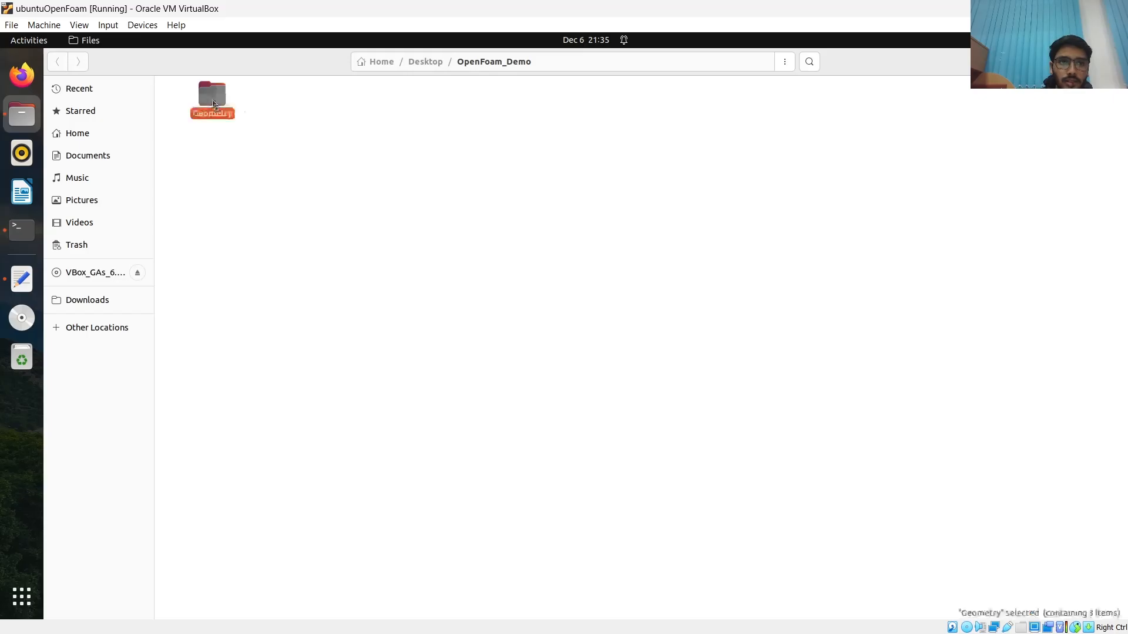
pyautogui.click(366, 110)
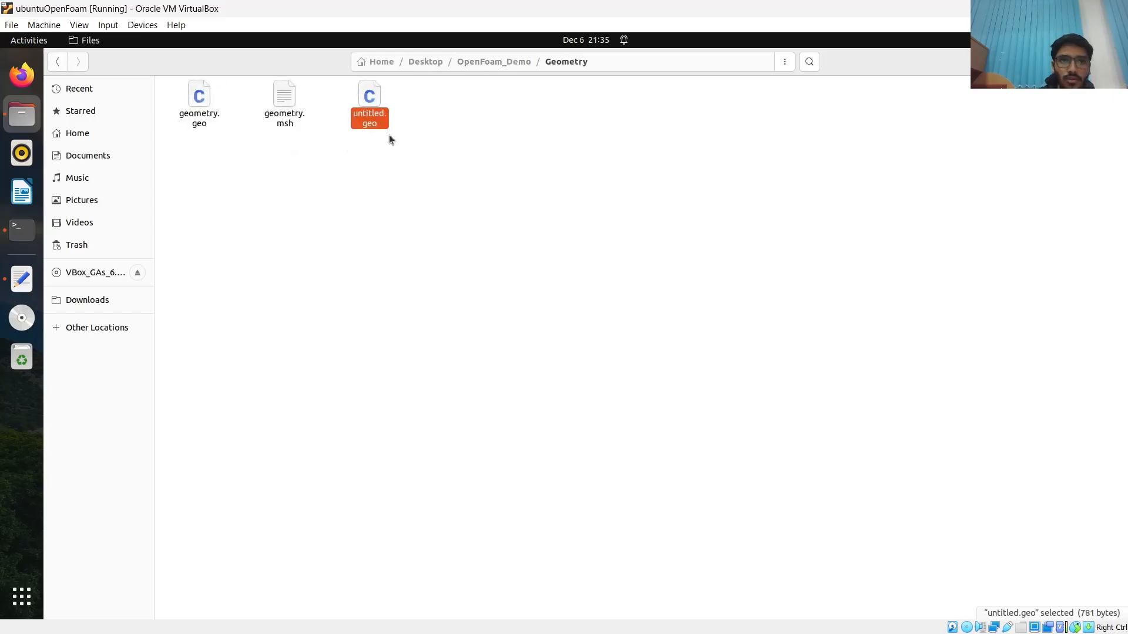
pyautogui.press('Delete')
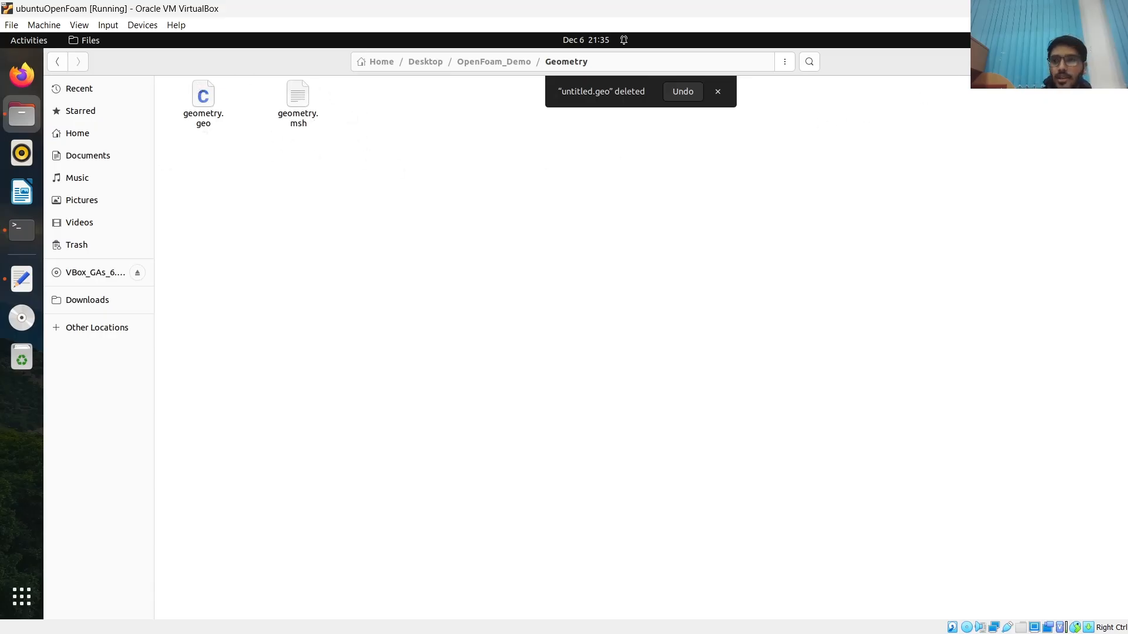
# Examine the contents of the exported geometry.msh in the text editor, and close the editor and the file manager
pyautogui.doubleClick(300, 102)
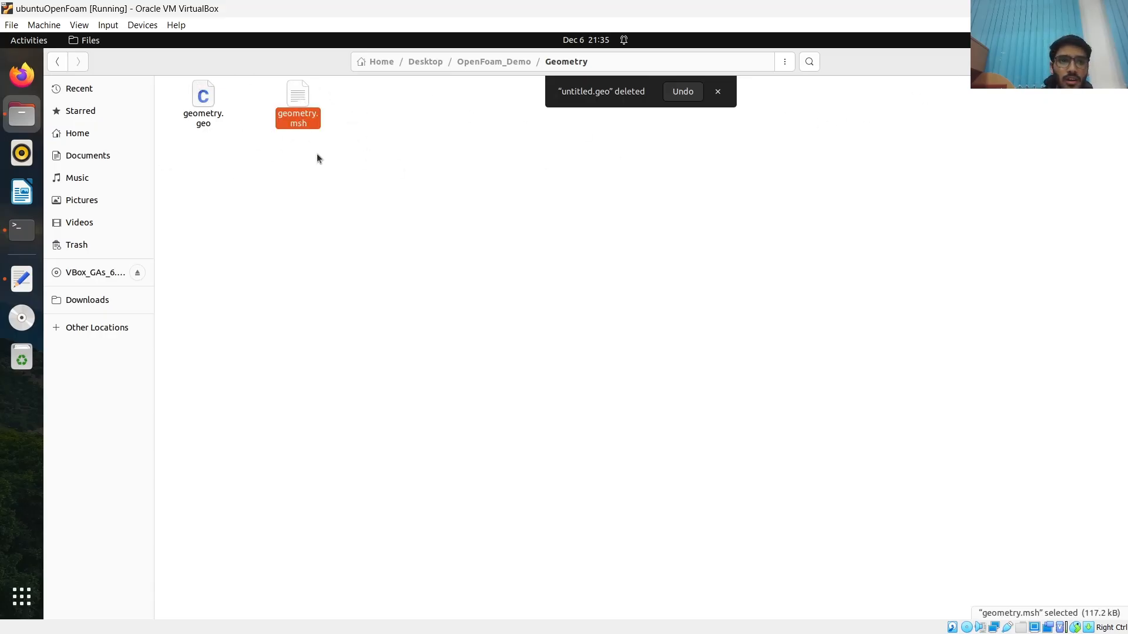
pyautogui.scroll(-10, 335, 218)
pyautogui.scroll(-12, 334, 218)
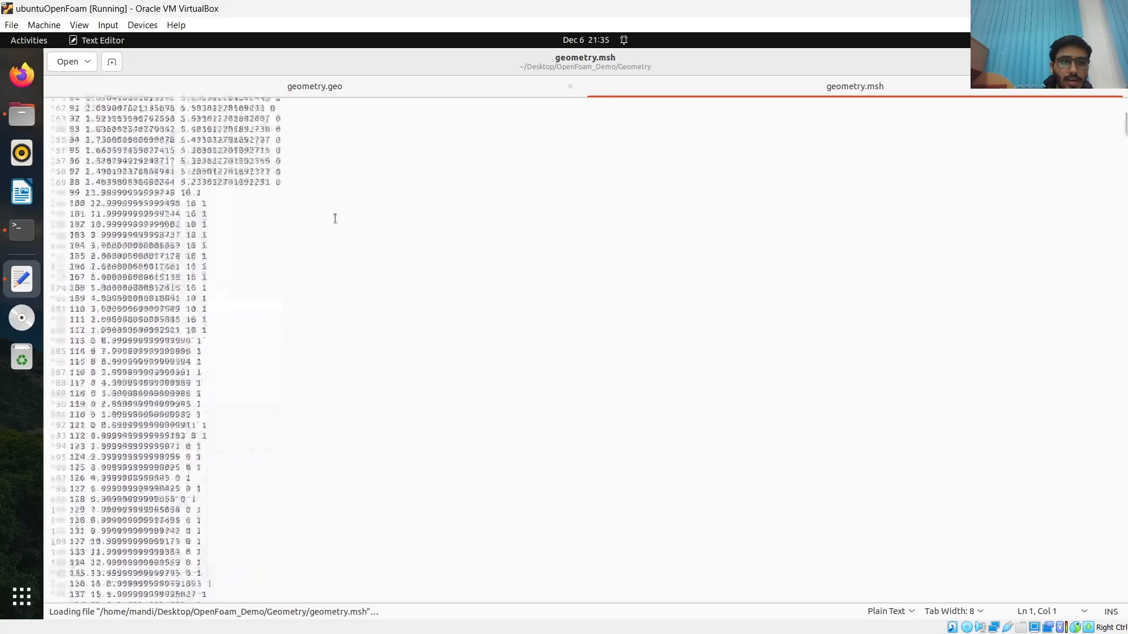
pyautogui.click(1113, 62)
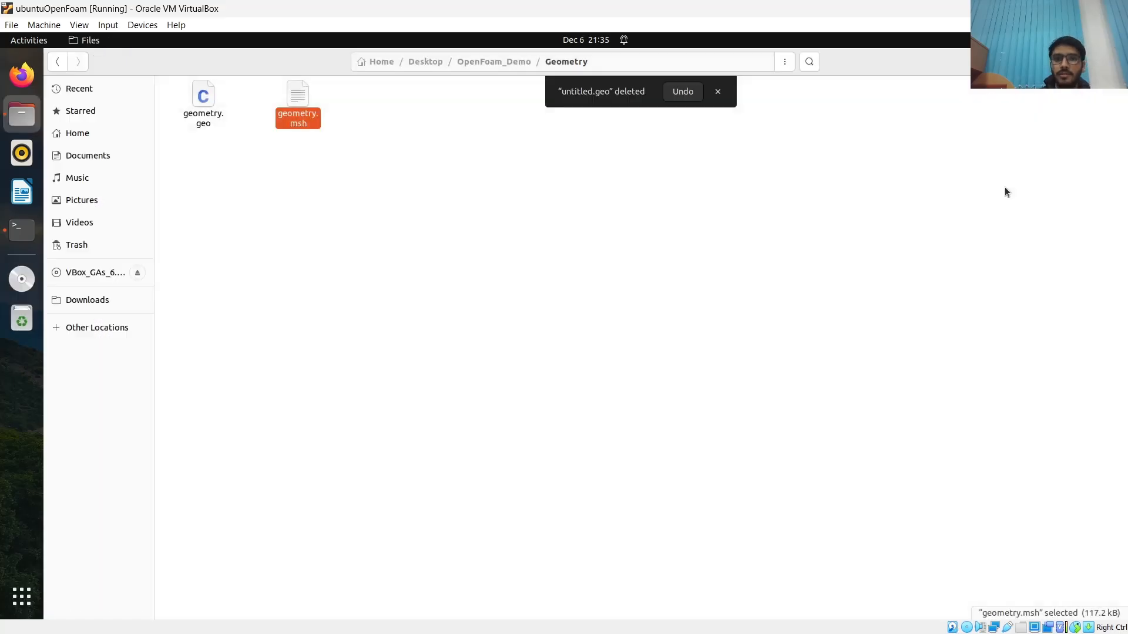
pyautogui.click(1113, 62)
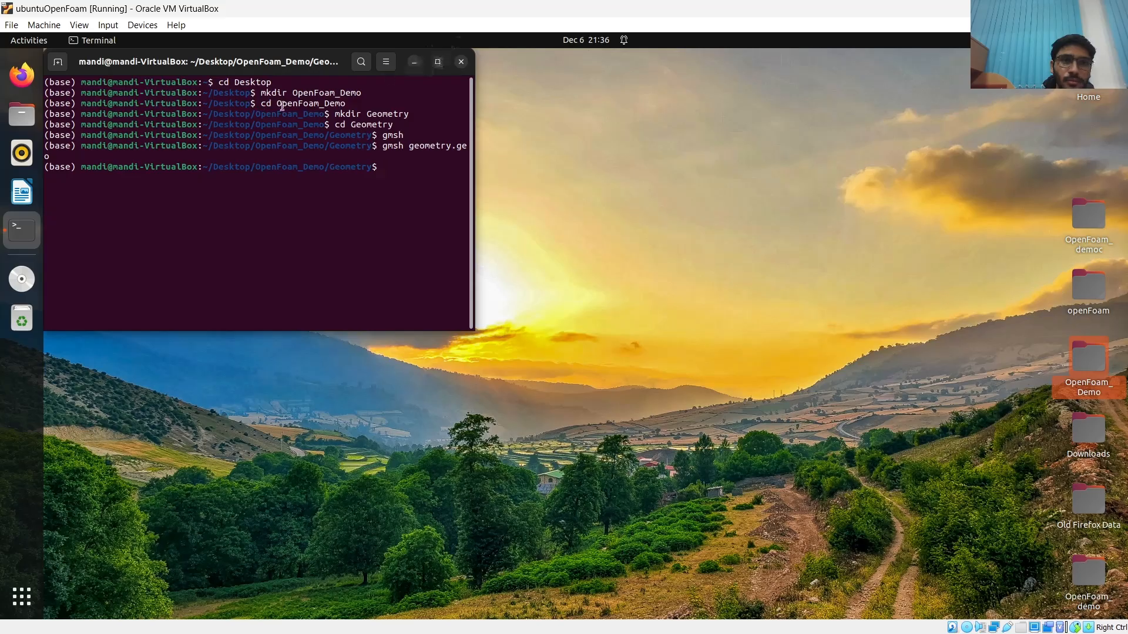
# Open a second terminal window and change its working directory to Desktop
pyautogui.rightClick(18, 231)
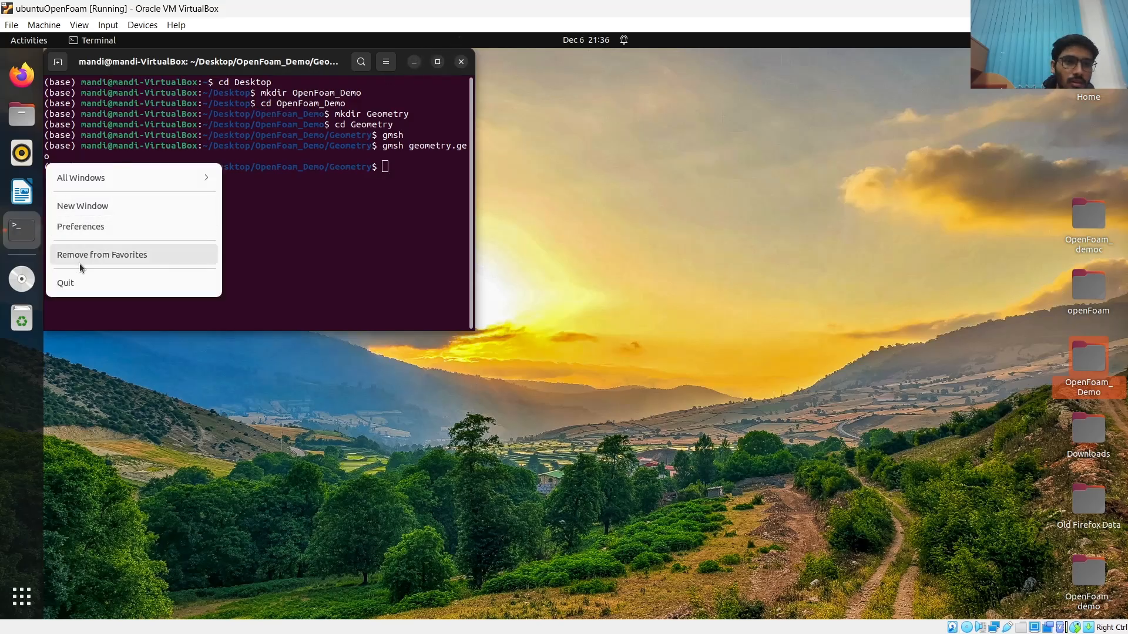
pyautogui.click(91, 212)
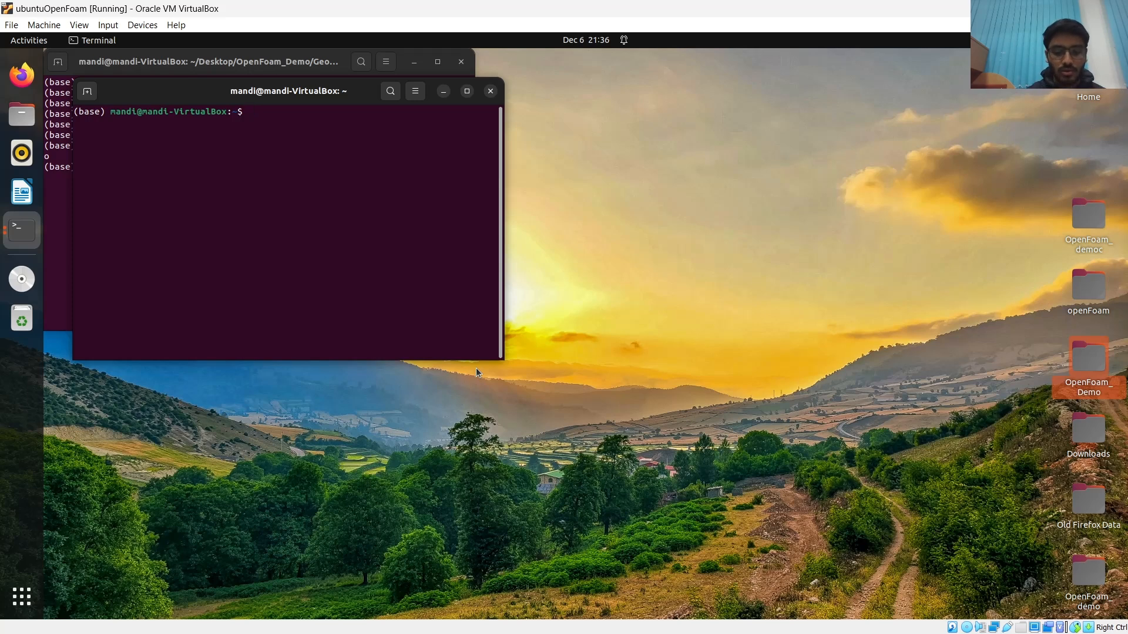
pyautogui.write('cd ')
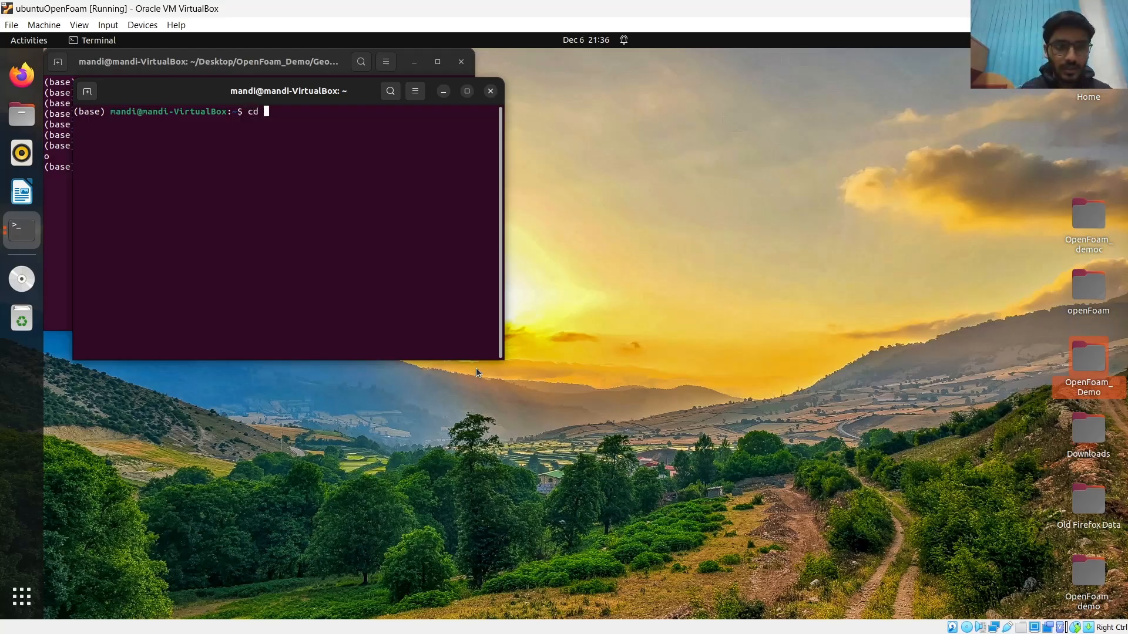
pyautogui.write('Des')
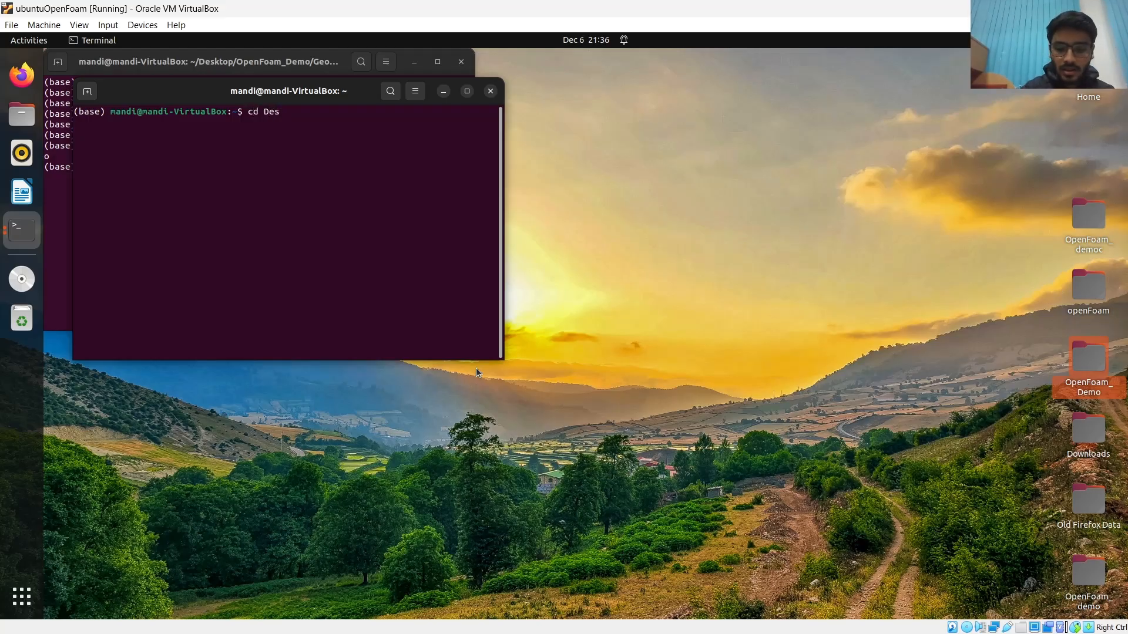
pyautogui.write('ktop')
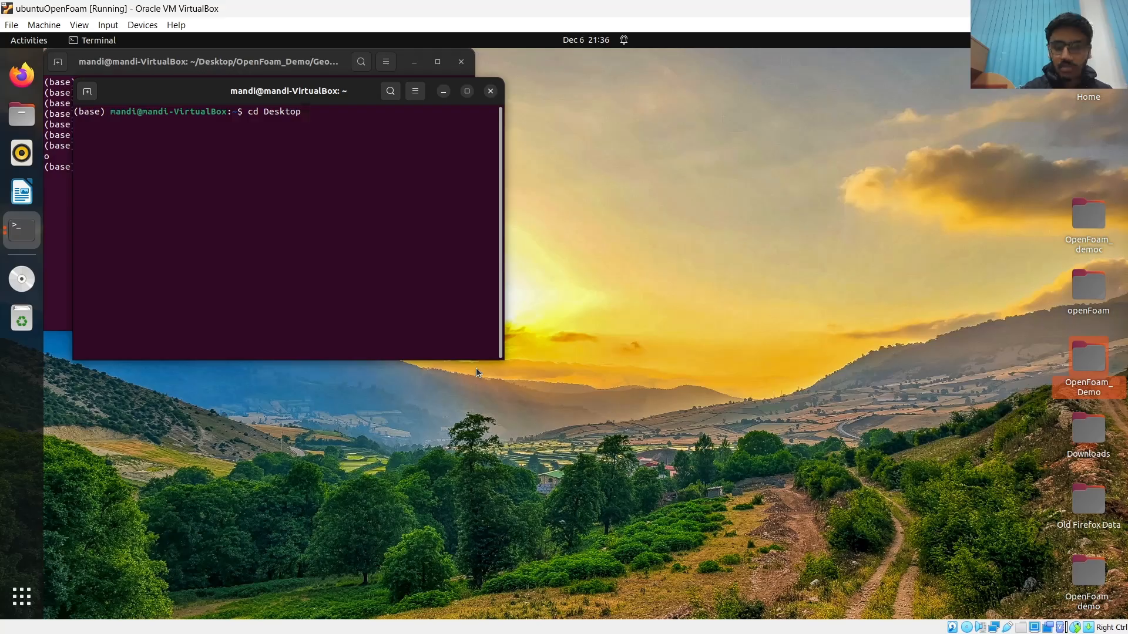
pyautogui.press('Return')
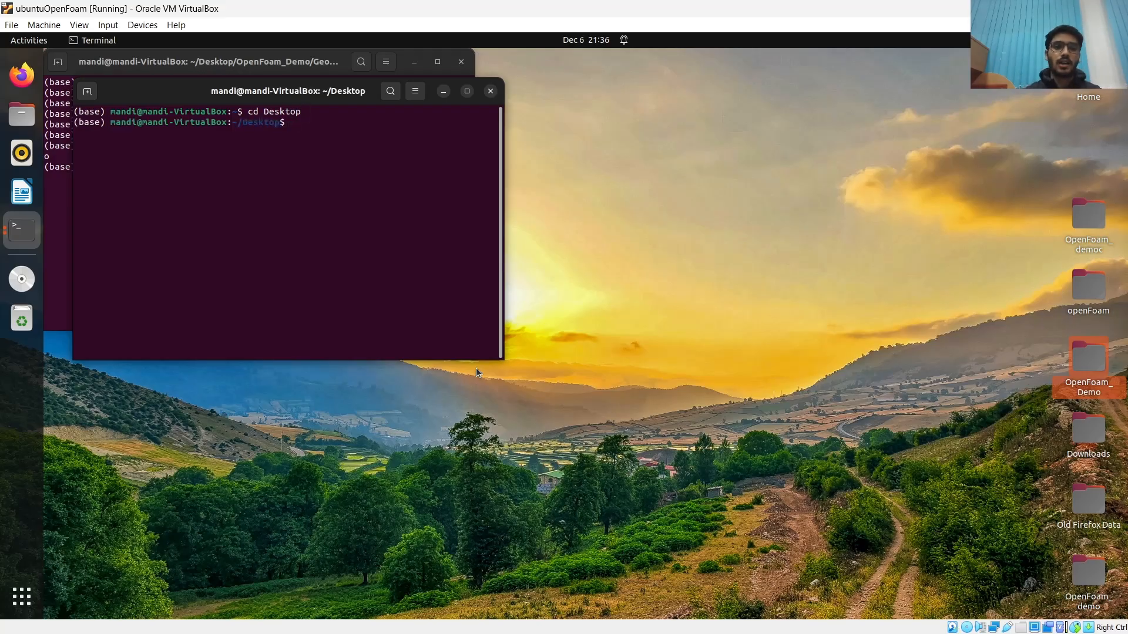
# Change the new terminal's working directory to /opt/ and from there into openfoam10/
pyautogui.write('cd ')
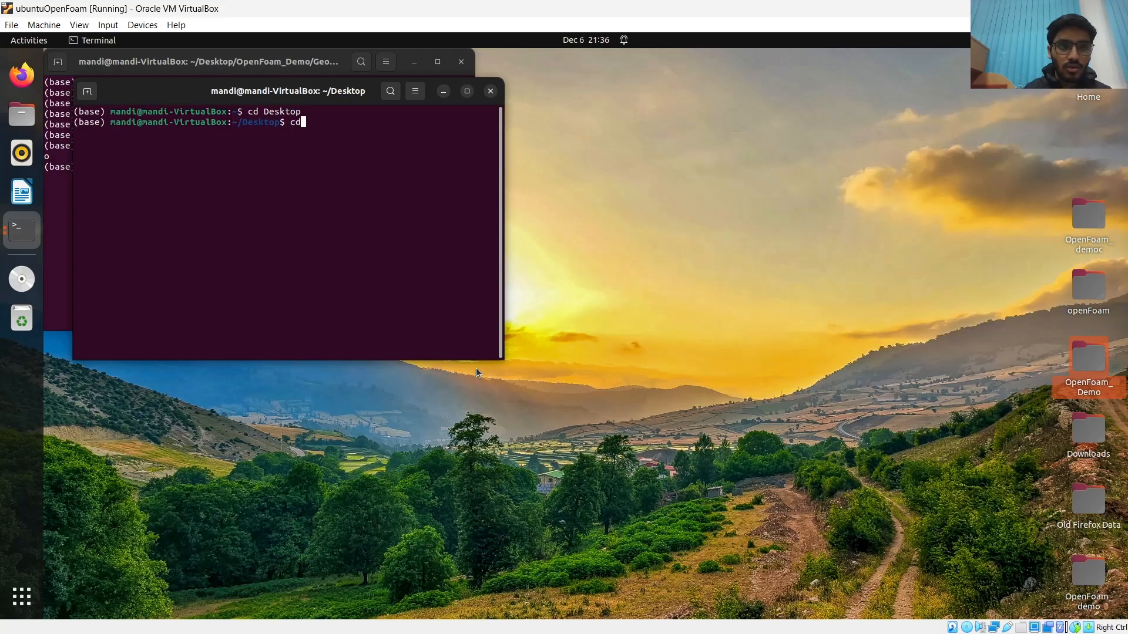
pyautogui.write('/')
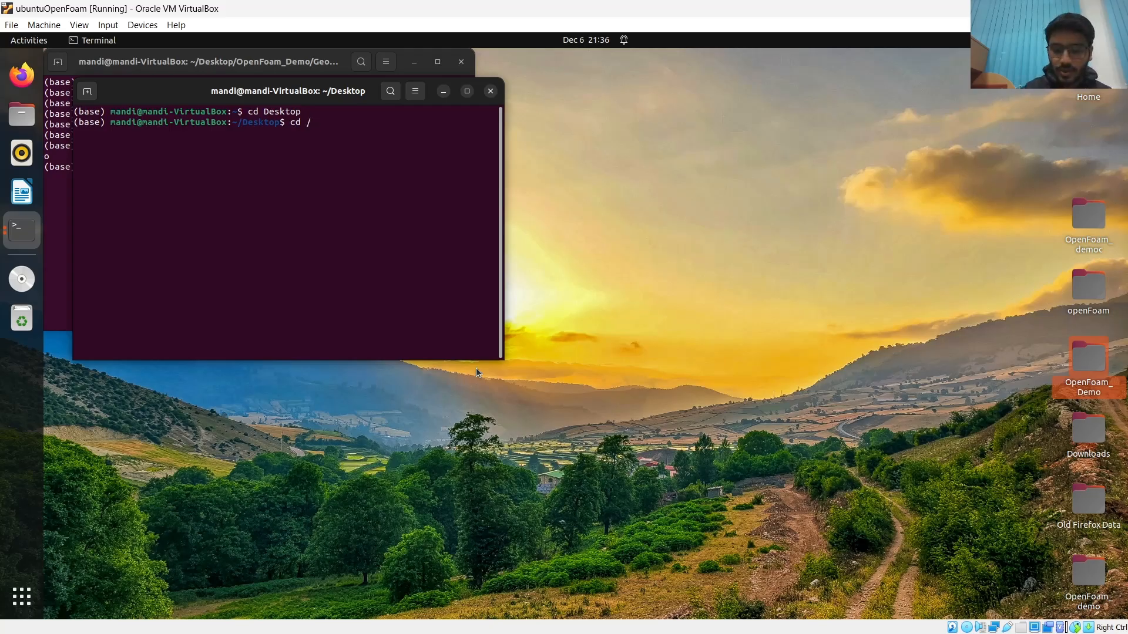
pyautogui.write('opt')
pyautogui.press('Tab')
pyautogui.press('Return')
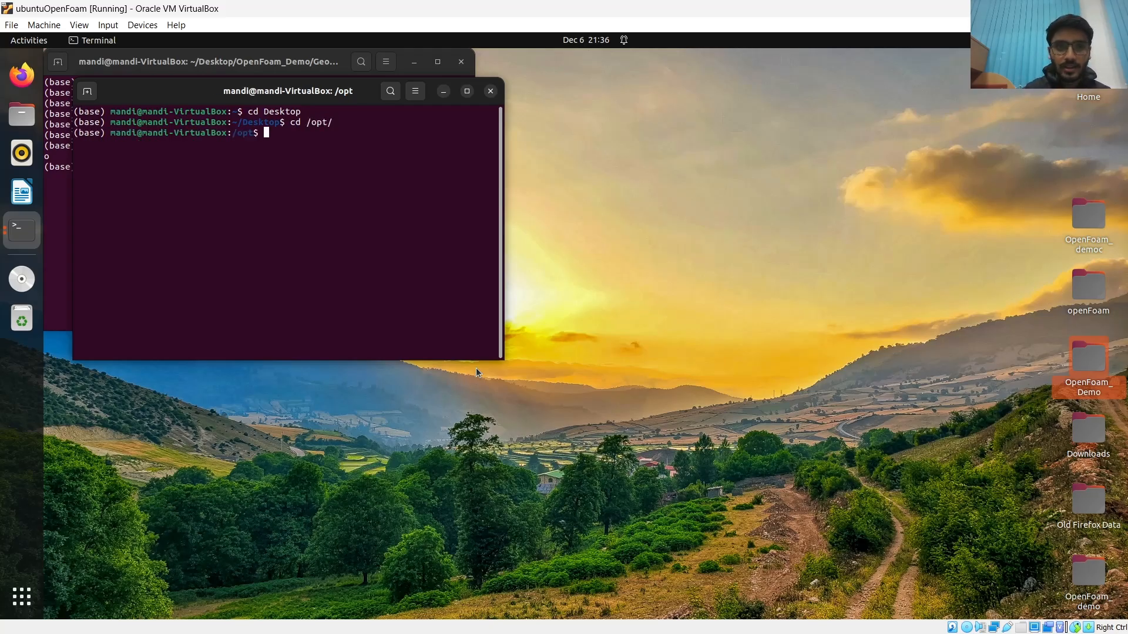
pyautogui.write('cd')
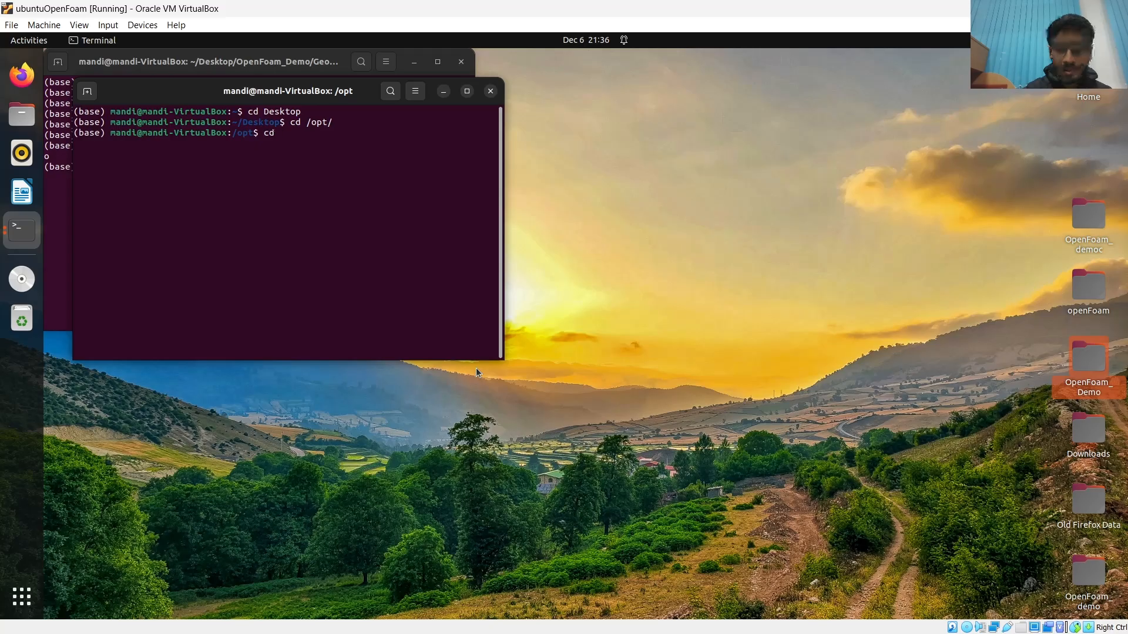
pyautogui.write(' open')
pyautogui.write('f')
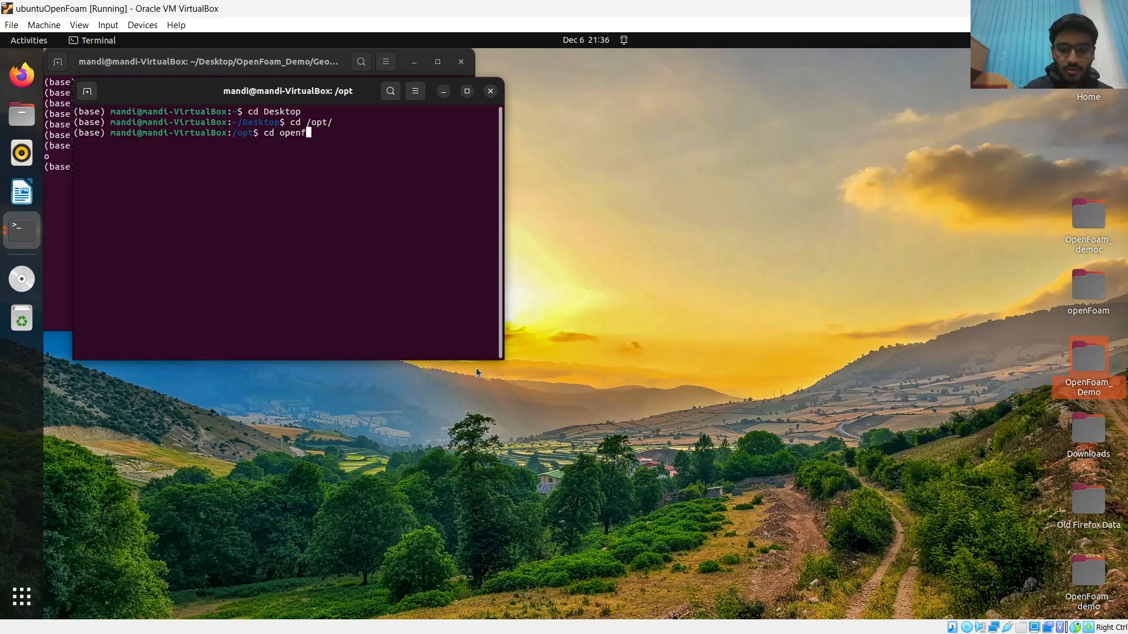
pyautogui.write('oam10')
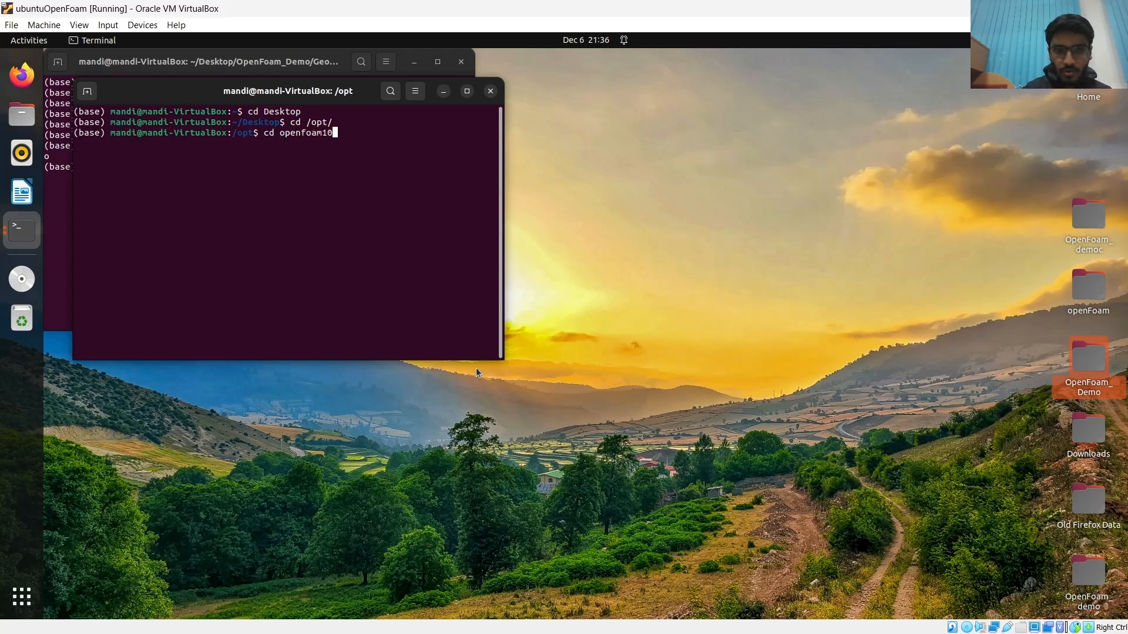
pyautogui.write('/')
pyautogui.press('Return')
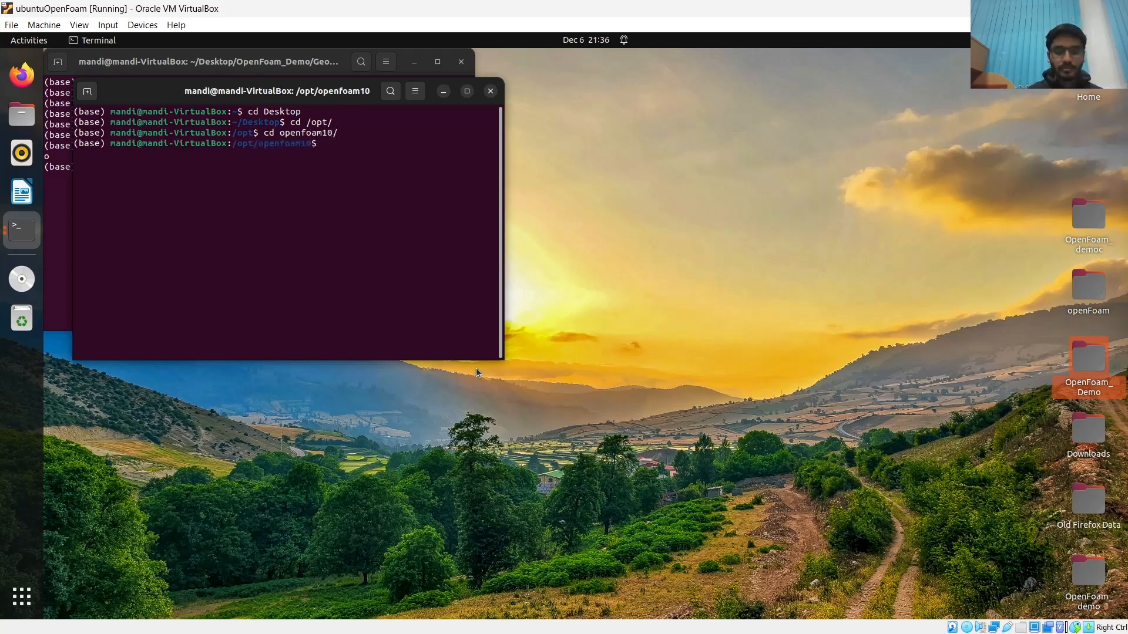
# List the contents of the openfoam10 directory in long format with ls -l
pyautogui.write('ls ')
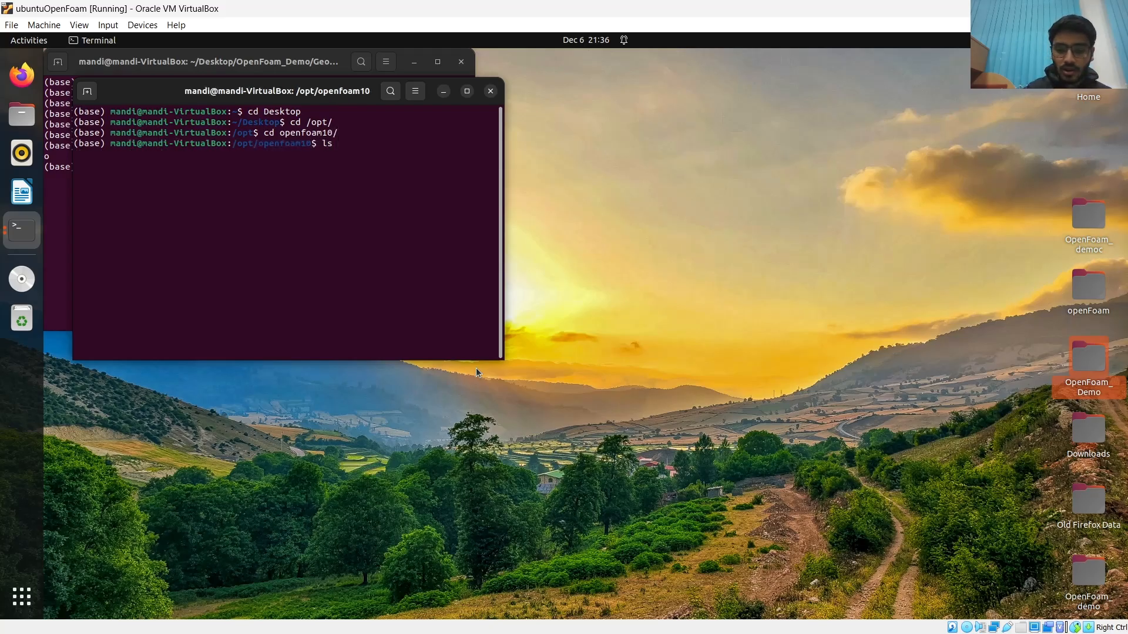
pyautogui.write('0')
pyautogui.write('-l')
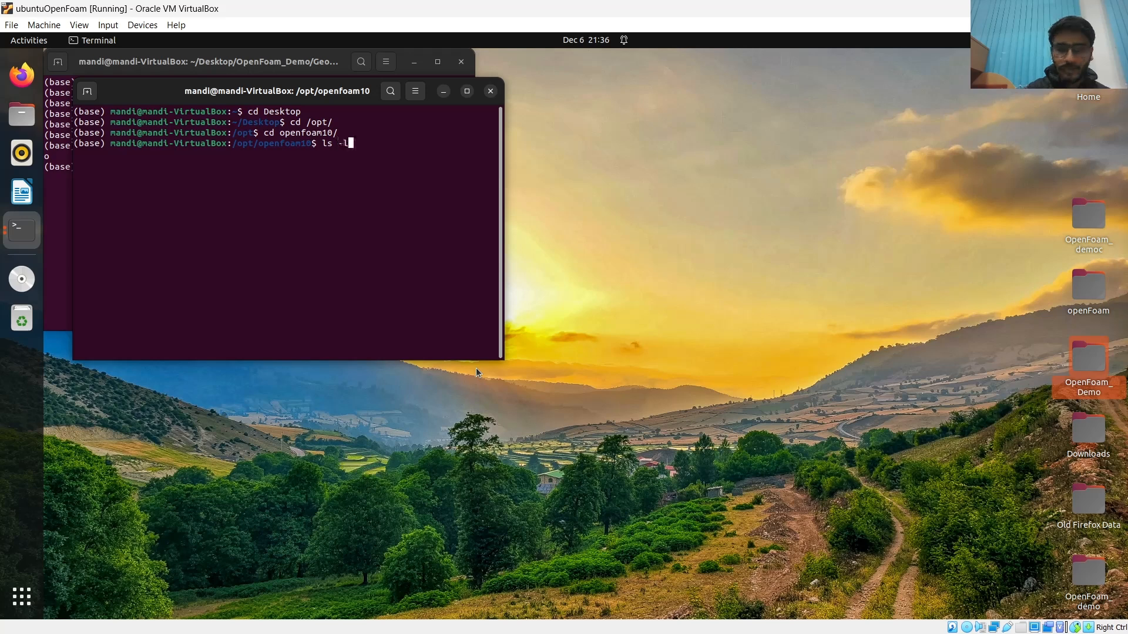
pyautogui.press('Return')
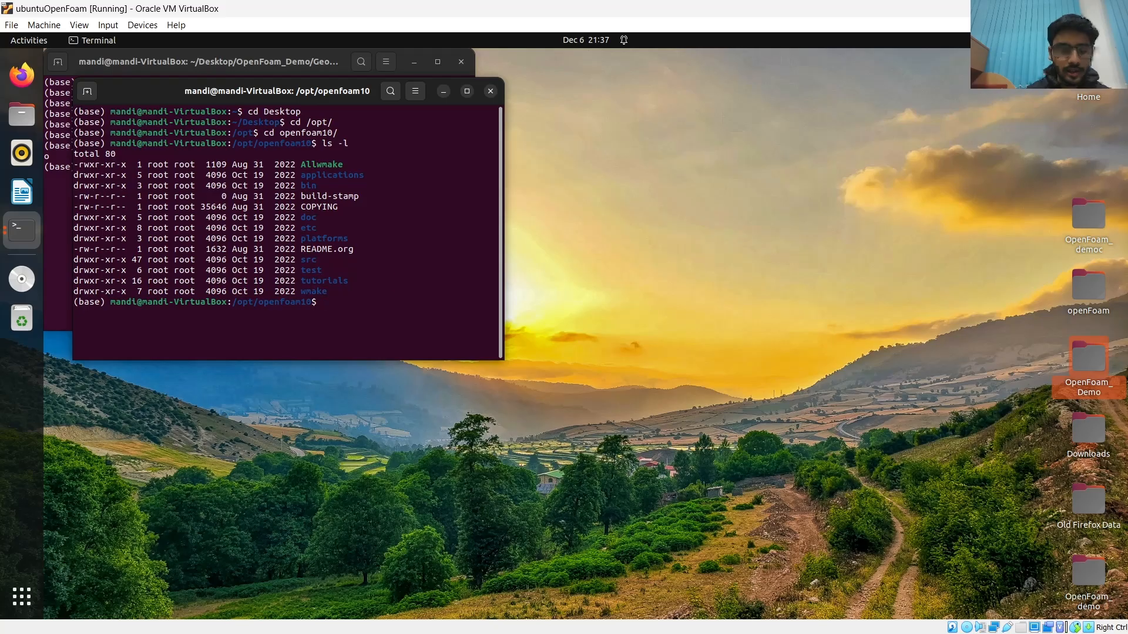
# Change the terminal's working directory to tutorials and list its contents in long format with ls -l
pyautogui.write('cd tuto')
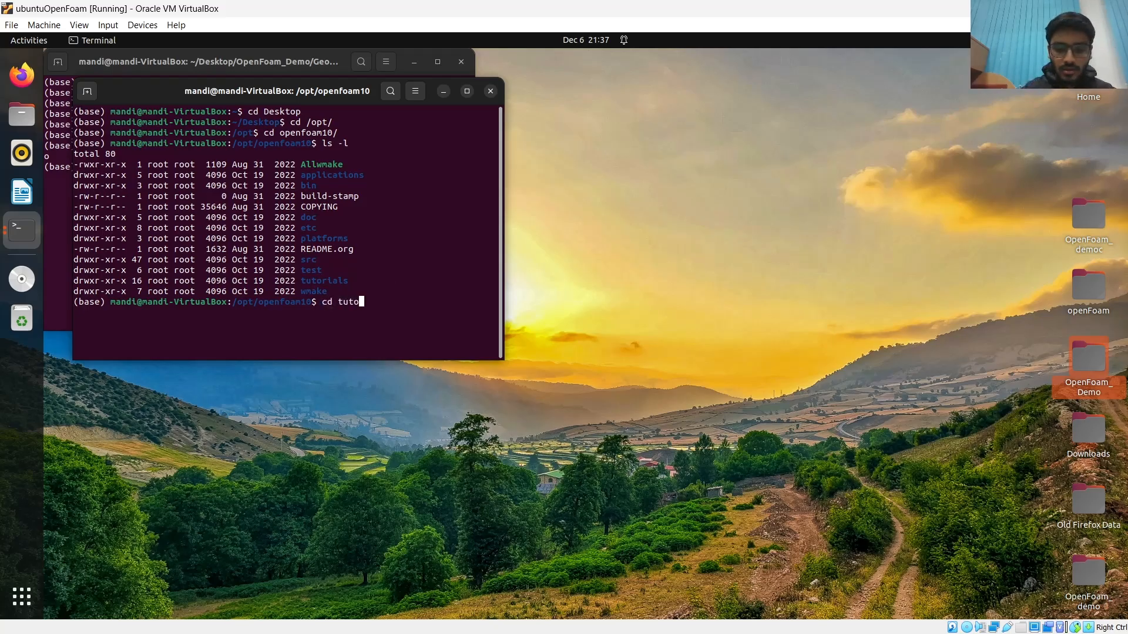
pyautogui.write('rila')
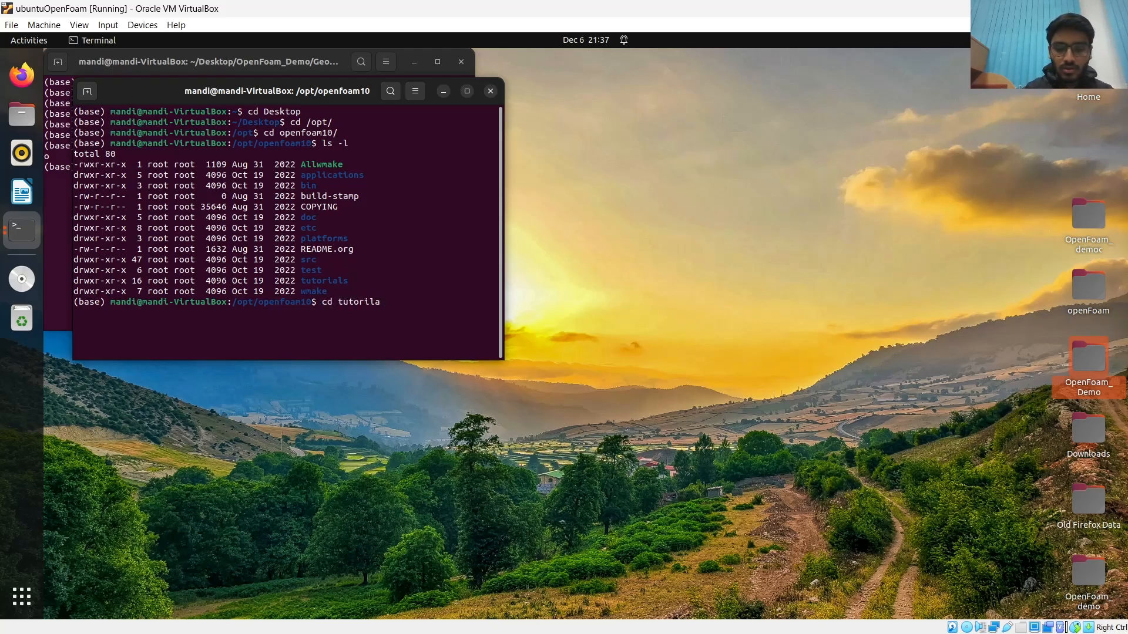
pyautogui.press('BackSpace')
pyautogui.press('BackSpace')
pyautogui.write('als')
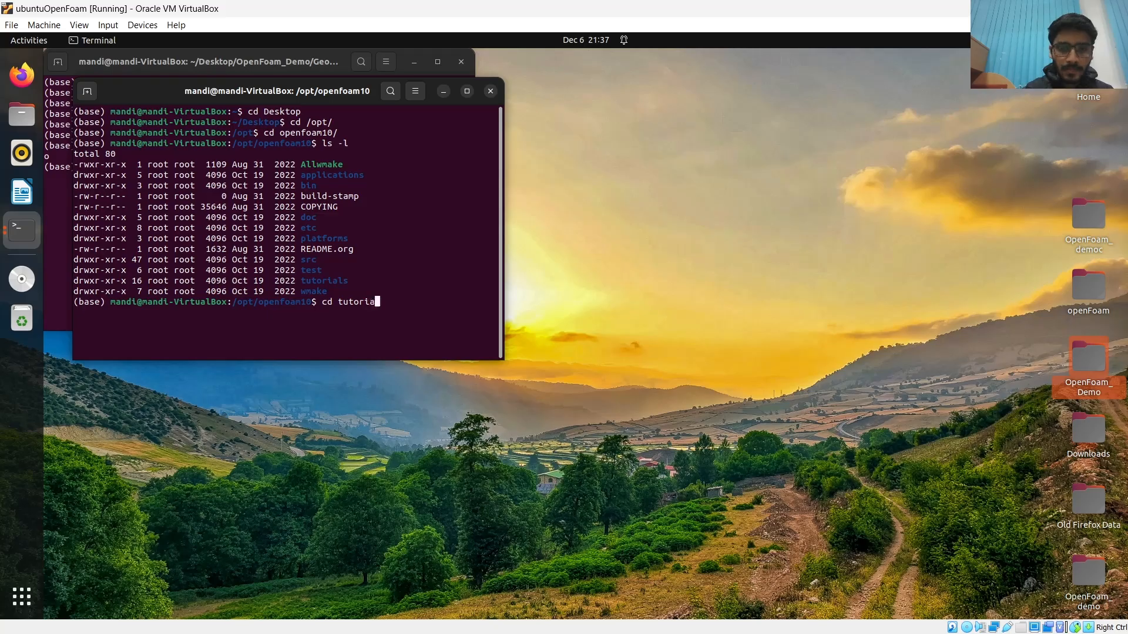
pyautogui.press('Return')
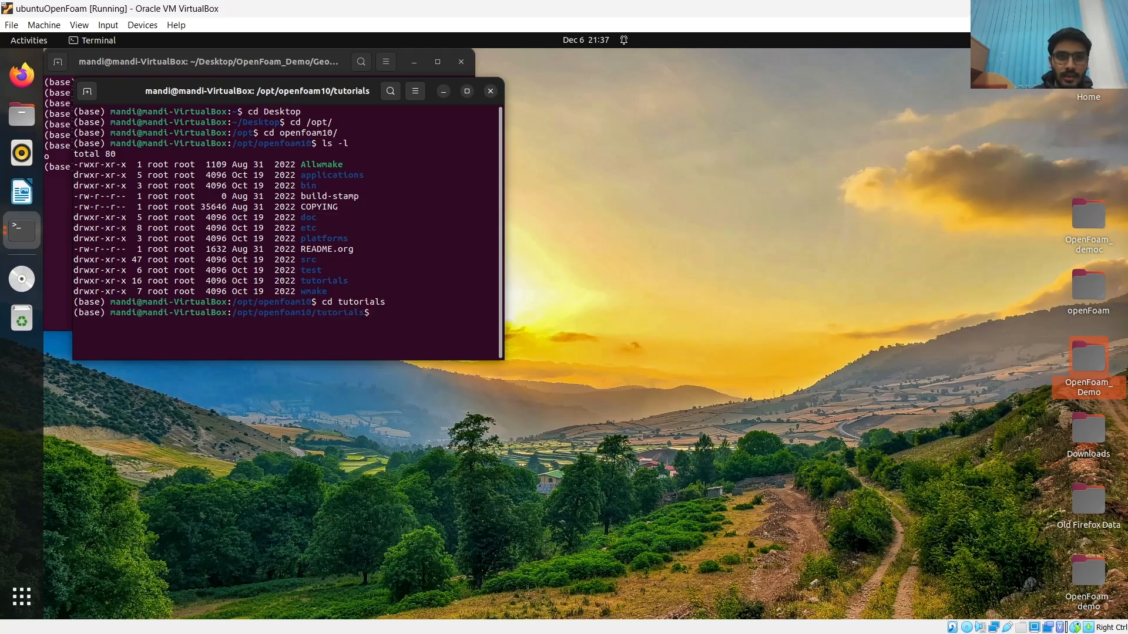
pyautogui.write('ls -l')
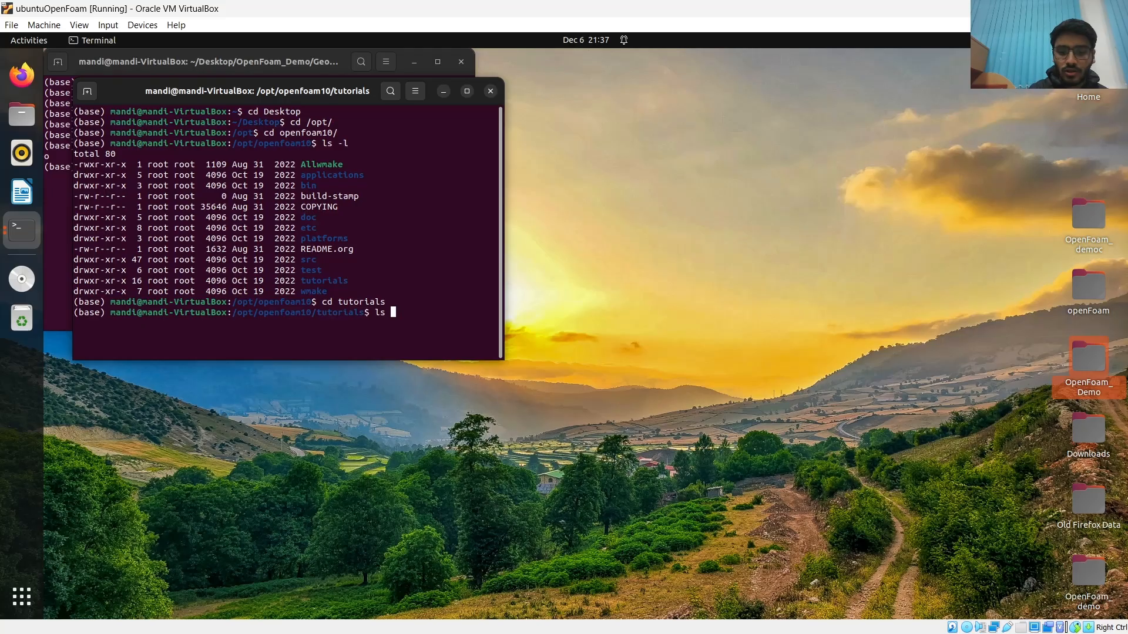
pyautogui.press('Return')
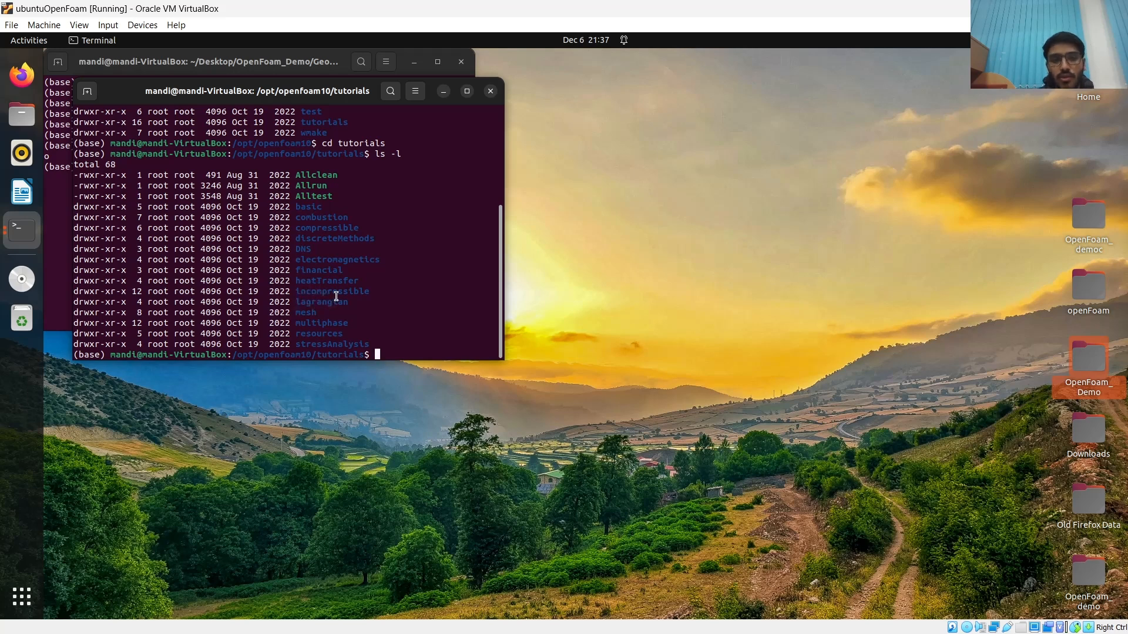
# Change the working directory to the incompressible tutorials folder and list its contents with ls -l
pyautogui.write('cd inc')
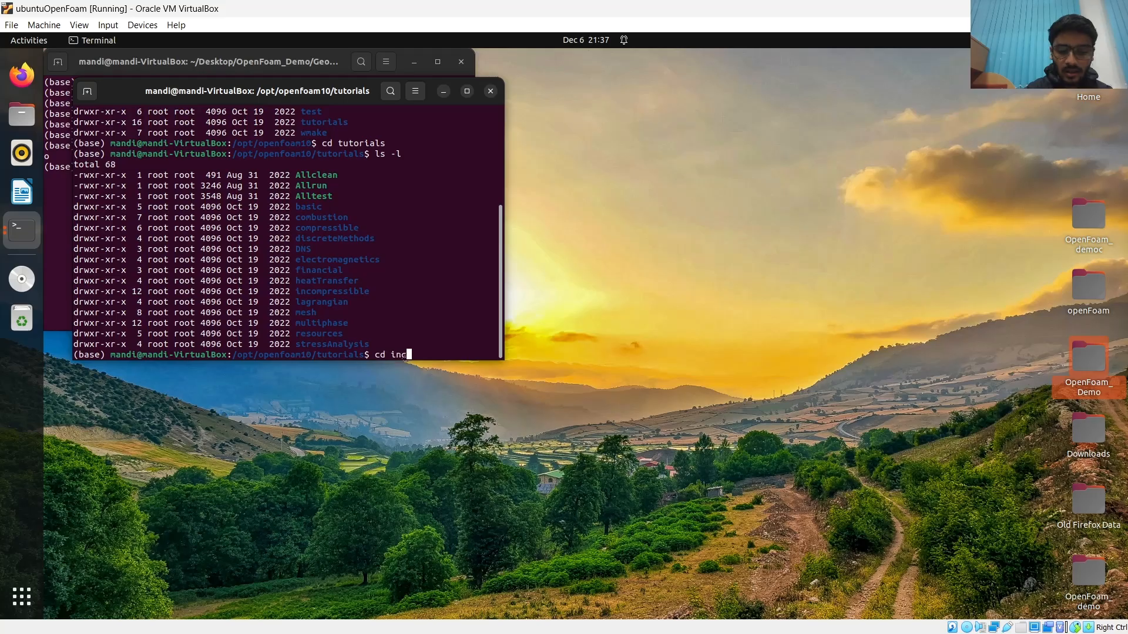
pyautogui.write('opressible')
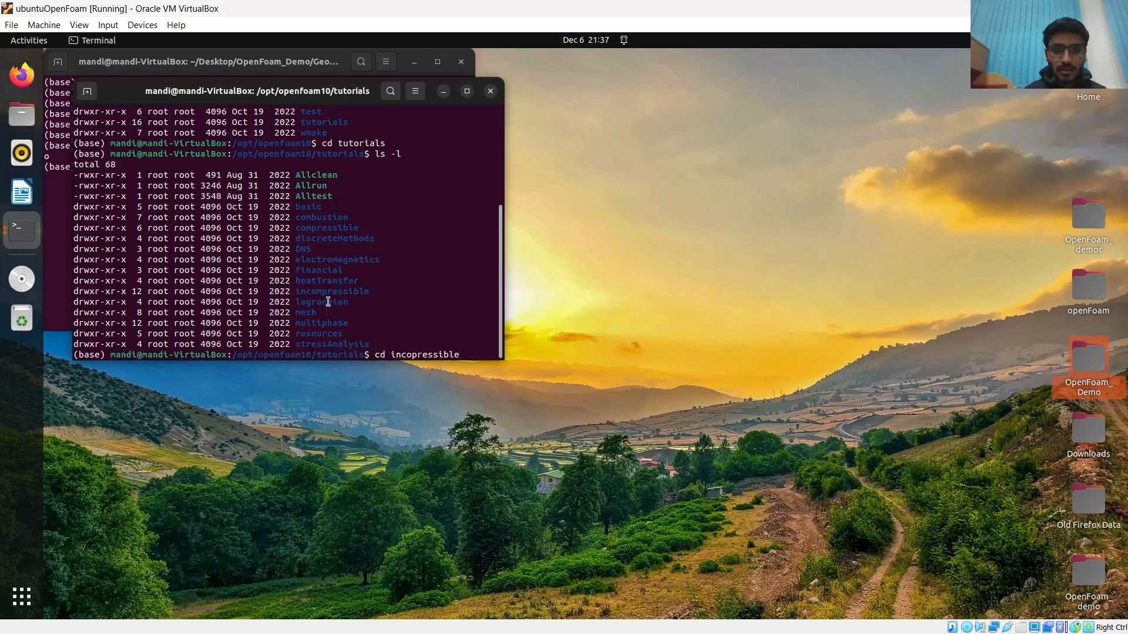
pyautogui.press('Left')
pyautogui.press('Left')
pyautogui.press('Left')
pyautogui.press('Left')
pyautogui.press('Left')
pyautogui.press('Left')
pyautogui.press('Left')
pyautogui.press('Left')
pyautogui.press('Left')
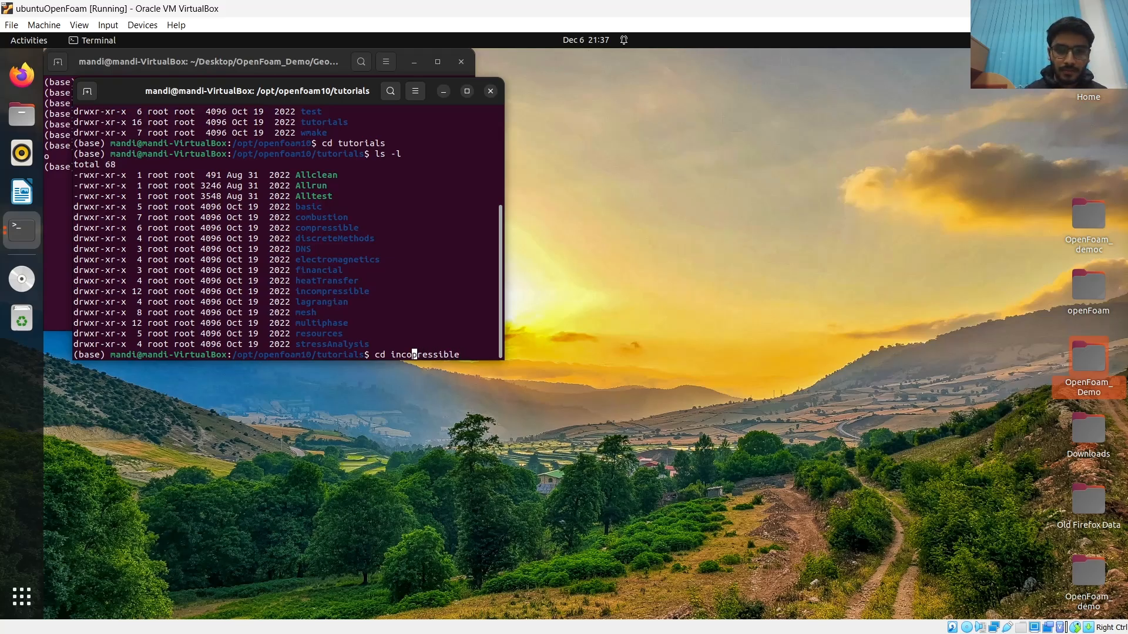
pyautogui.write('m')
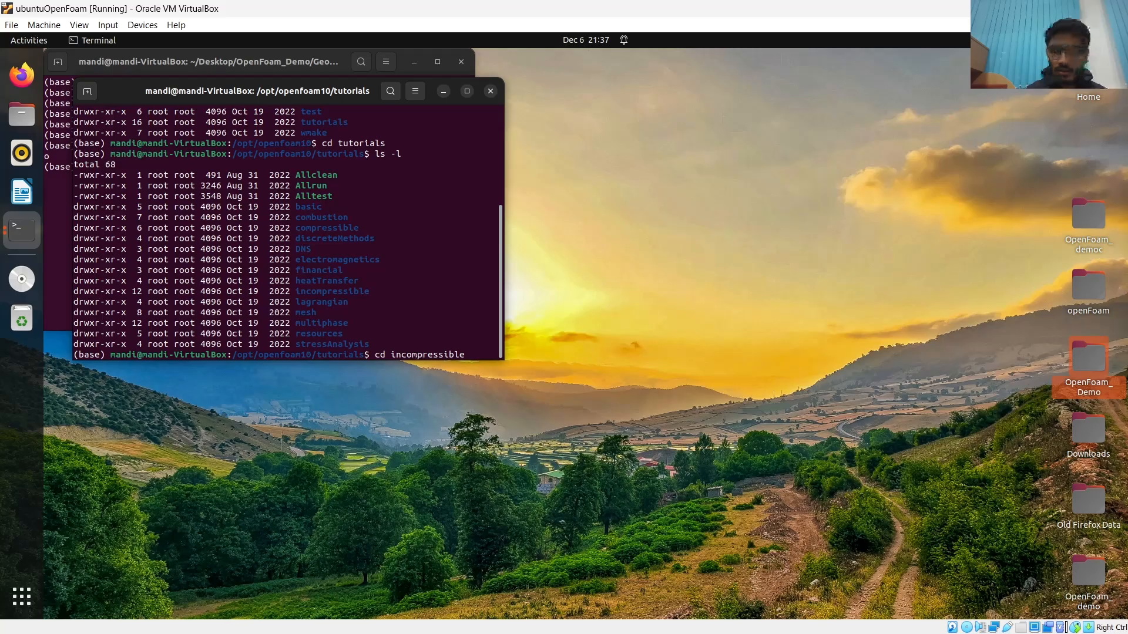
pyautogui.press('End')
pyautogui.press('Return')
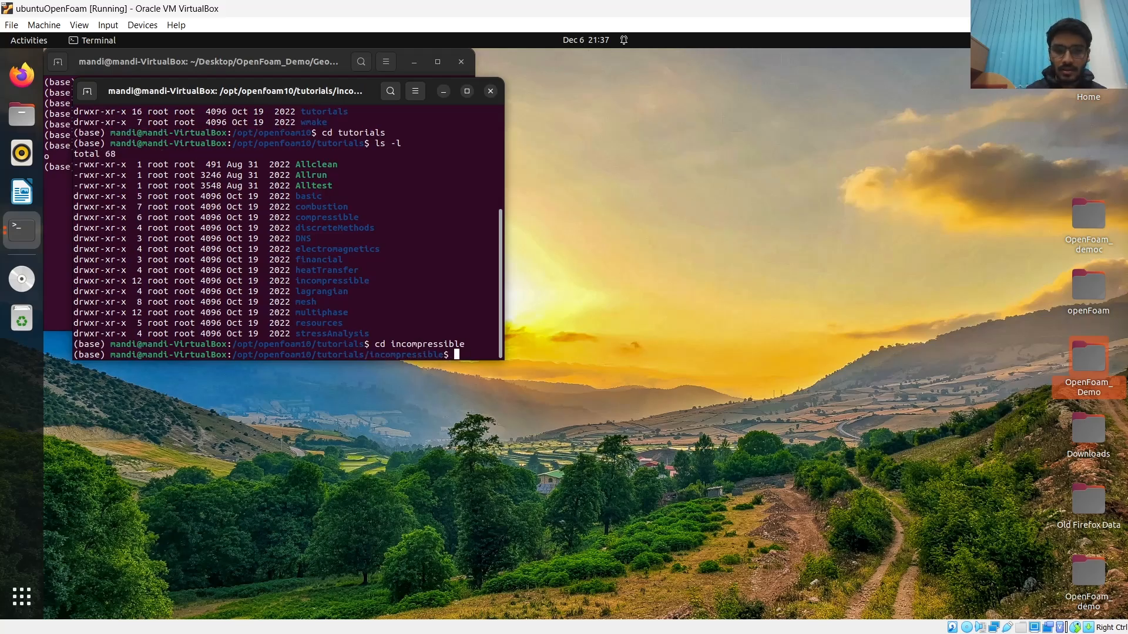
pyautogui.write('ls -l')
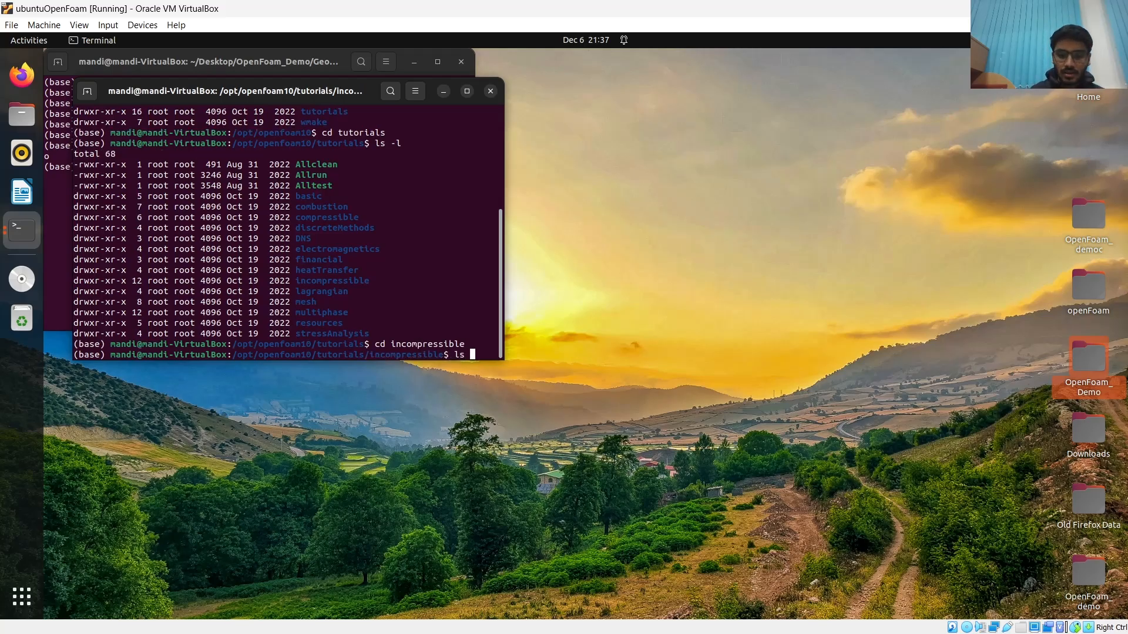
pyautogui.press('Return')
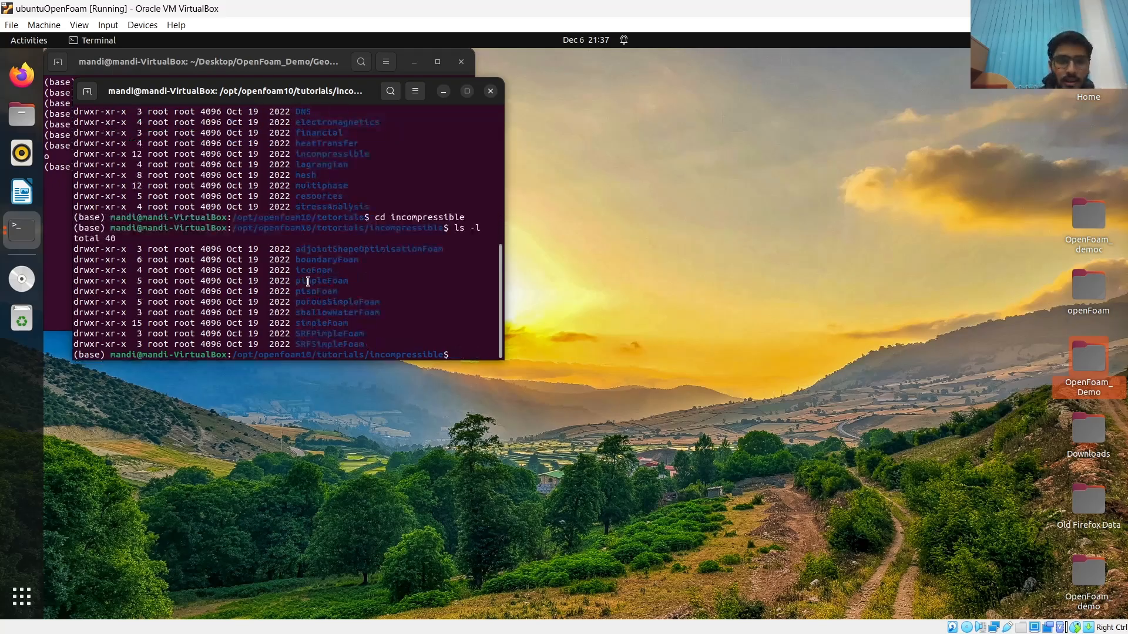
# Change the working directory to icoFoam and list its contents in long format with ls -l
pyautogui.write('cd ')
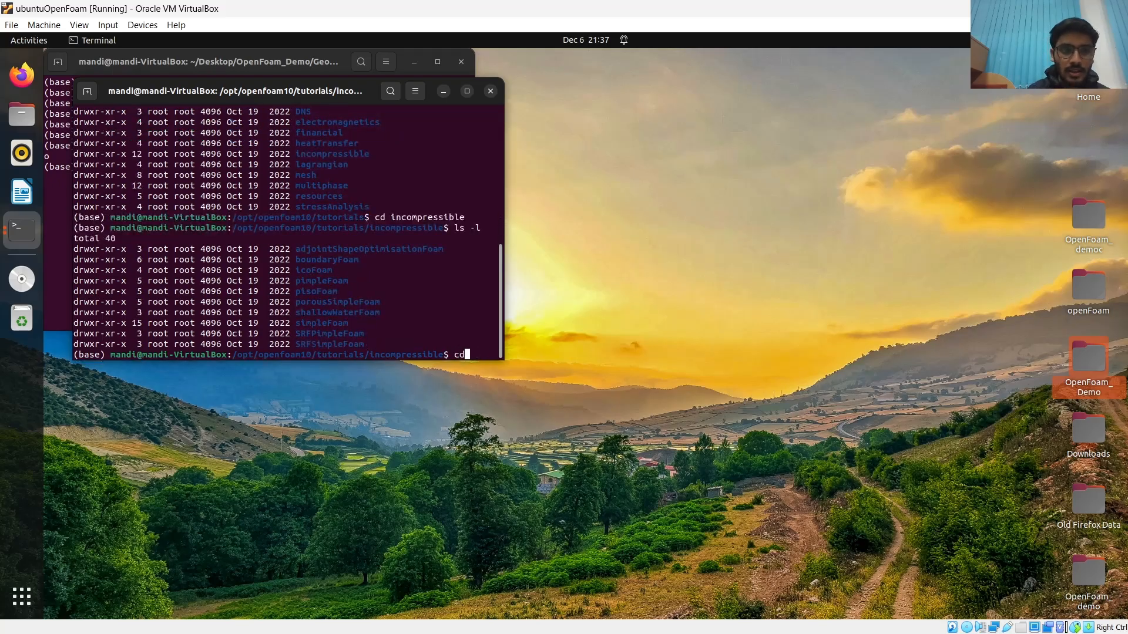
pyautogui.write('ico')
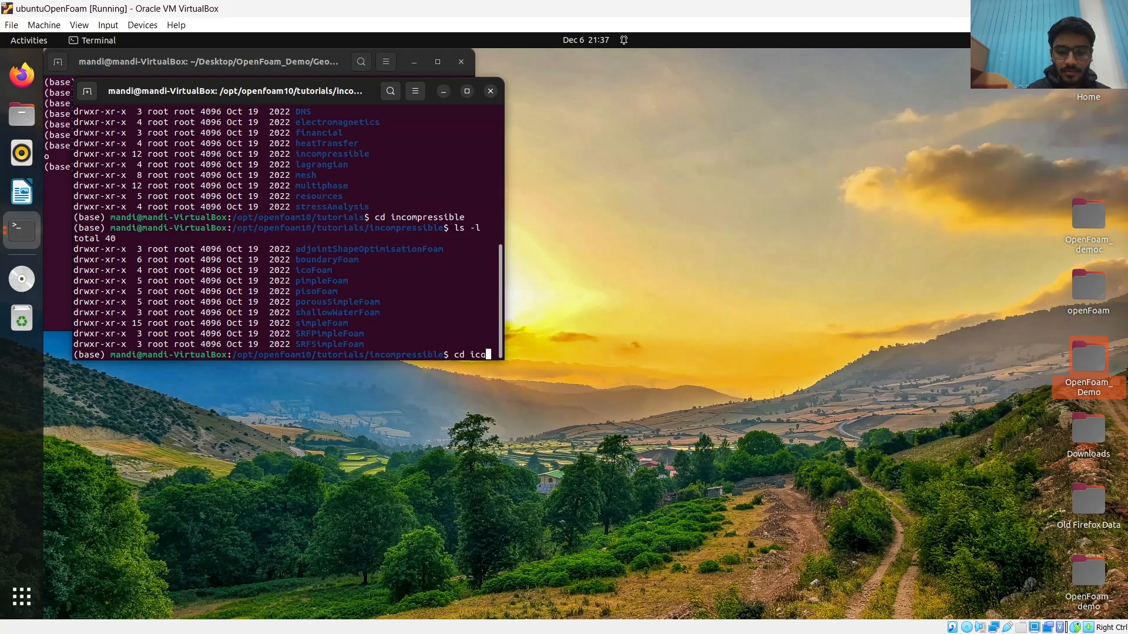
pyautogui.write('Foam')
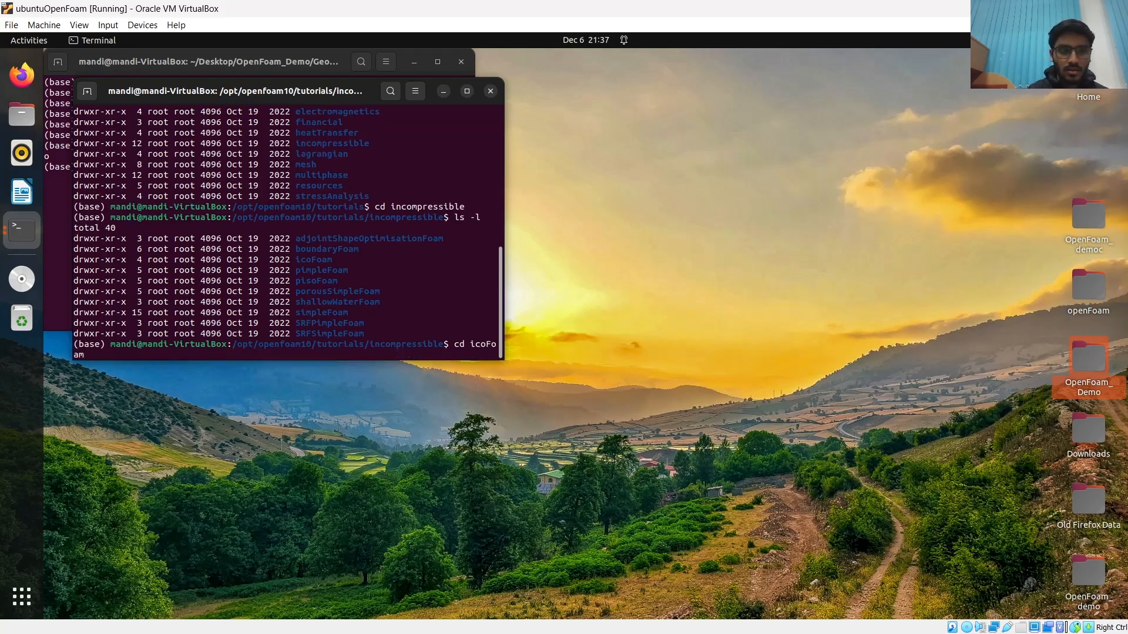
pyautogui.press('Return')
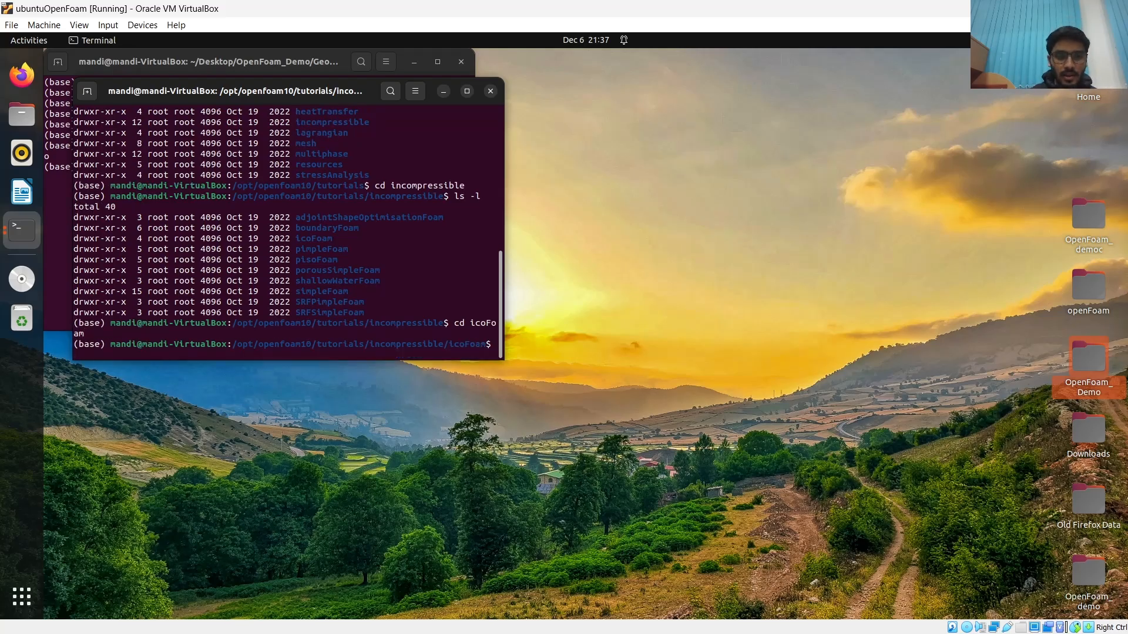
pyautogui.write('ls -l')
pyautogui.press('Return')
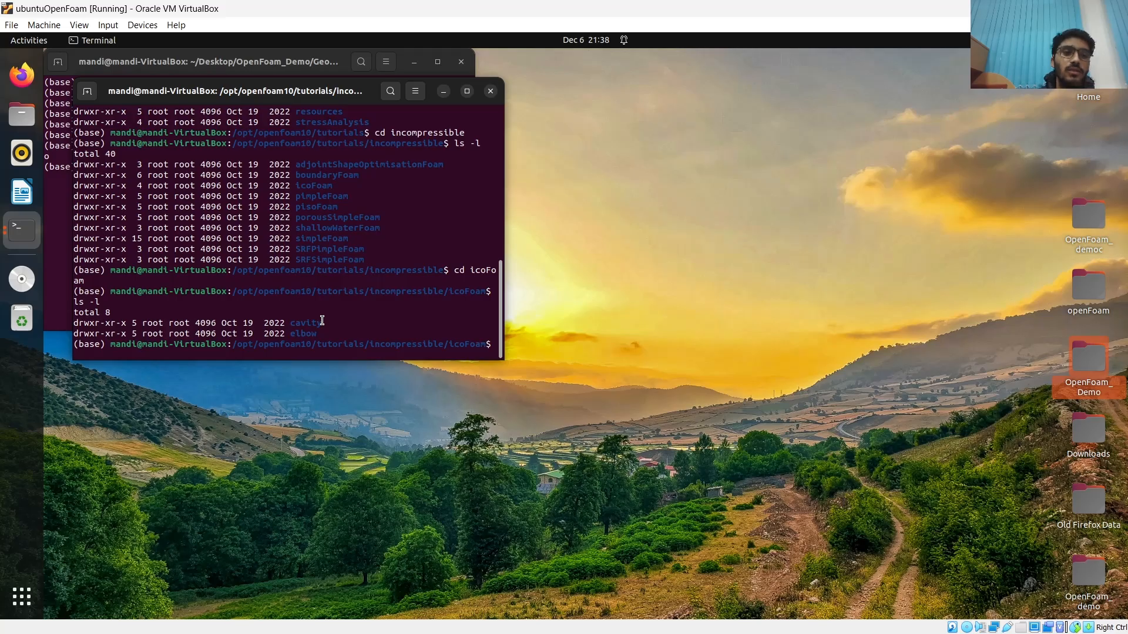
# Change the working directory from icoFoam to the cavity tutorial folder
pyautogui.write('cd ca')
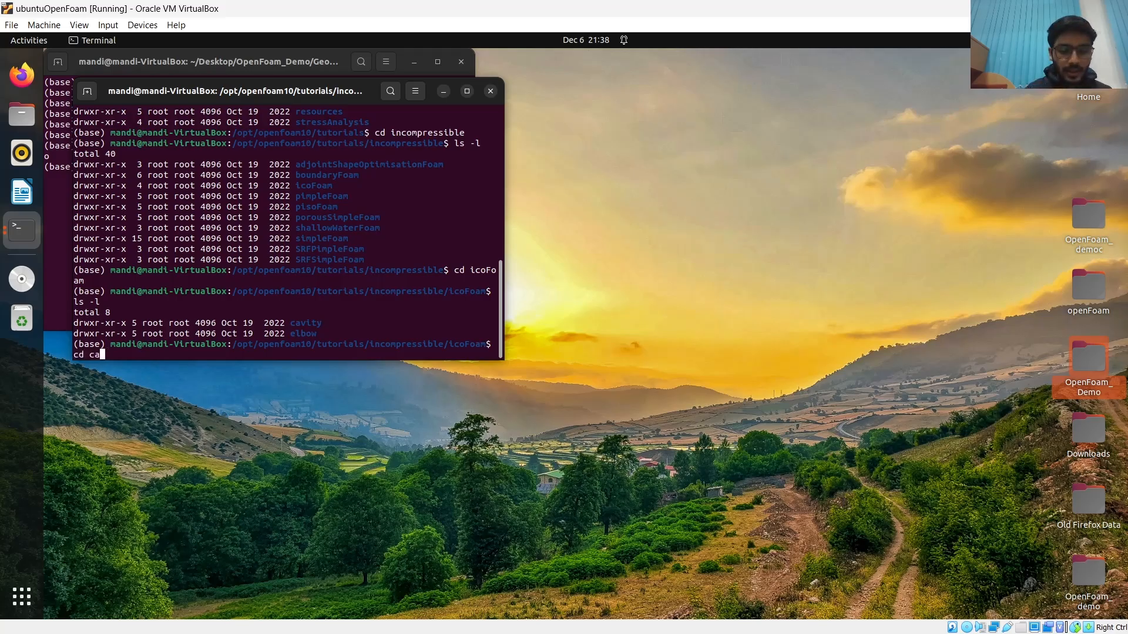
pyautogui.write('vity')
pyautogui.press('Return')
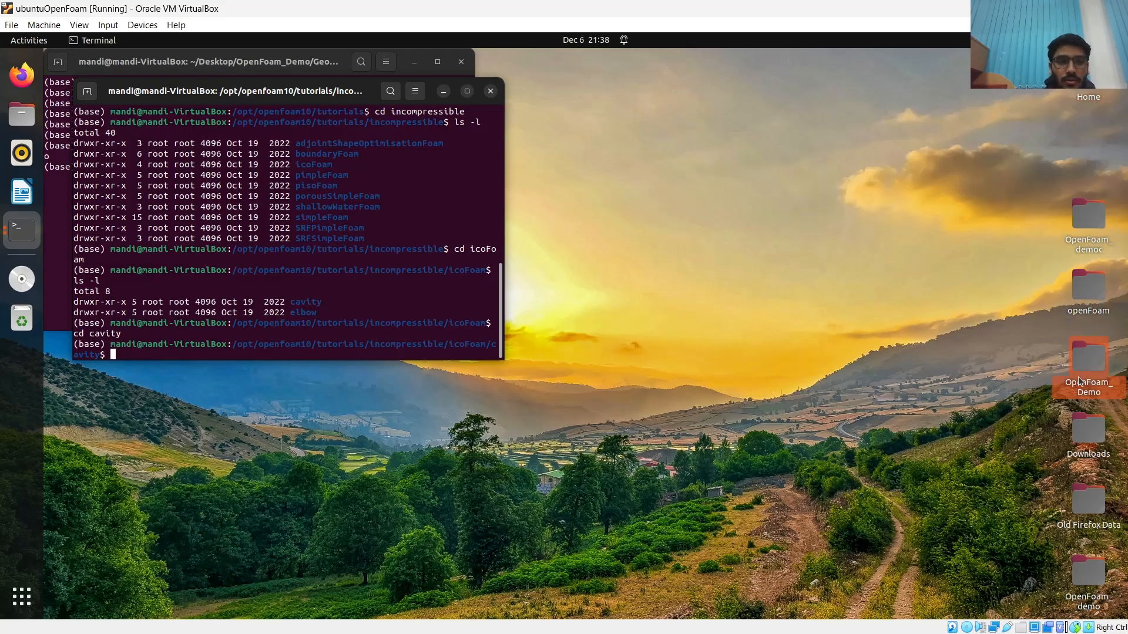
# Copy the cavity case folder recursively to ~/Desktop/OpenFoam_Demo/ with cp -r
pyautogui.write('cp')
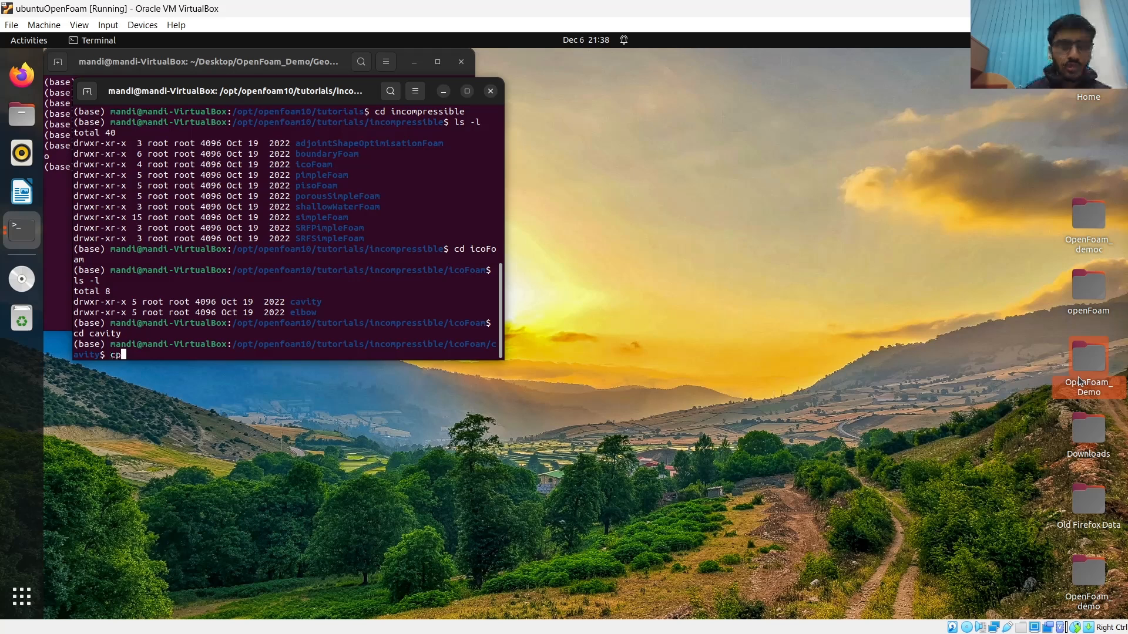
pyautogui.write(' -r ')
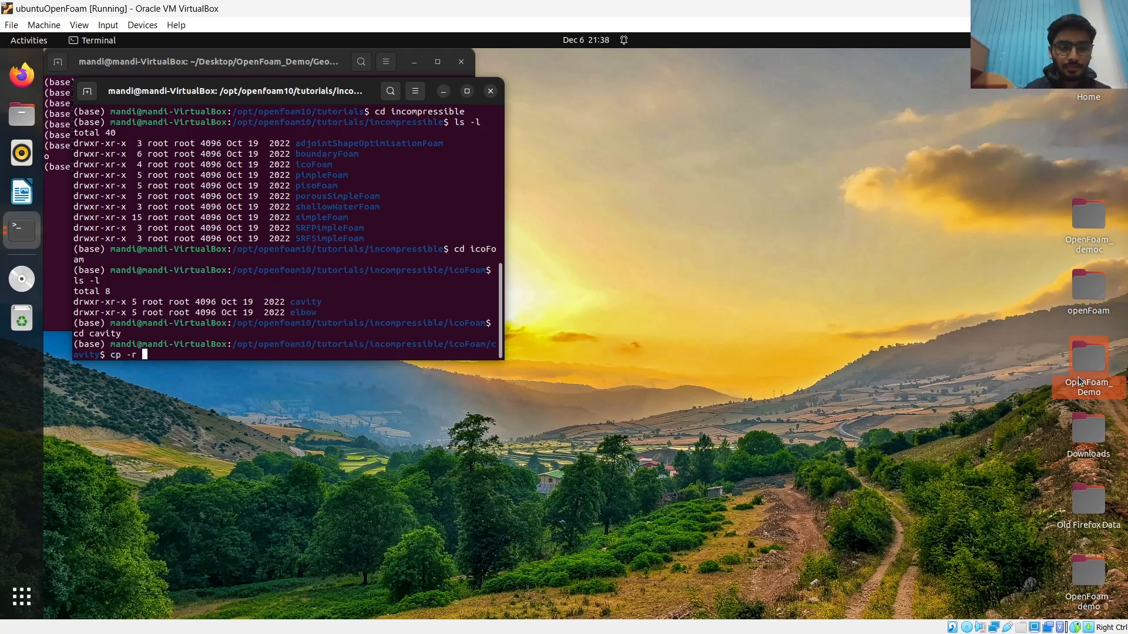
pyautogui.write('cavity ~')
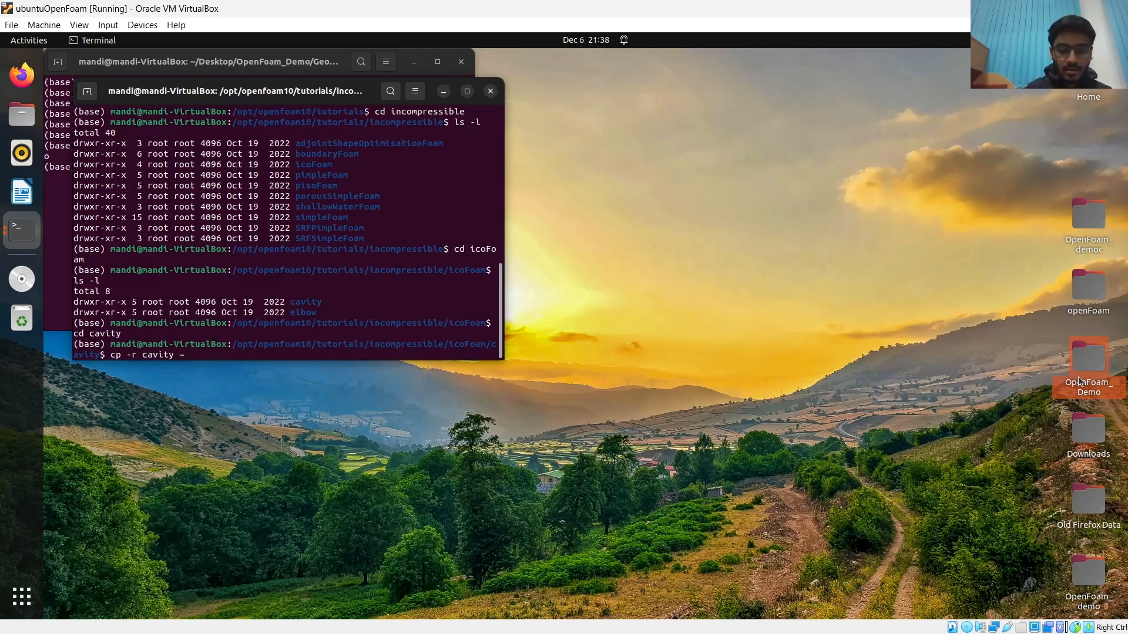
pyautogui.write('/Deskt')
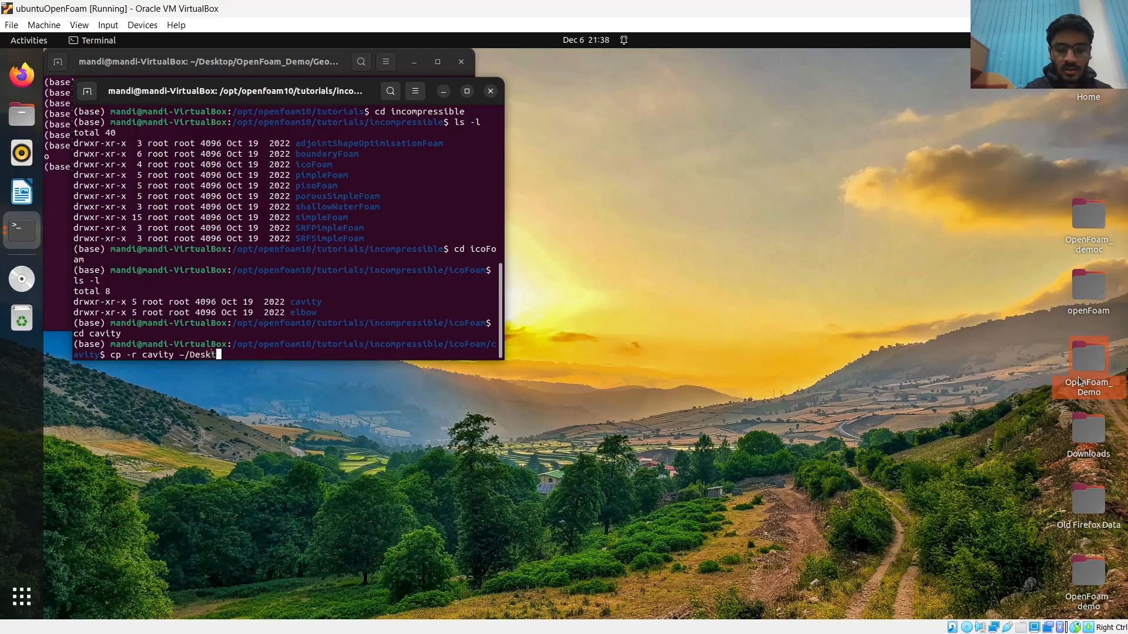
pyautogui.press('Tab')
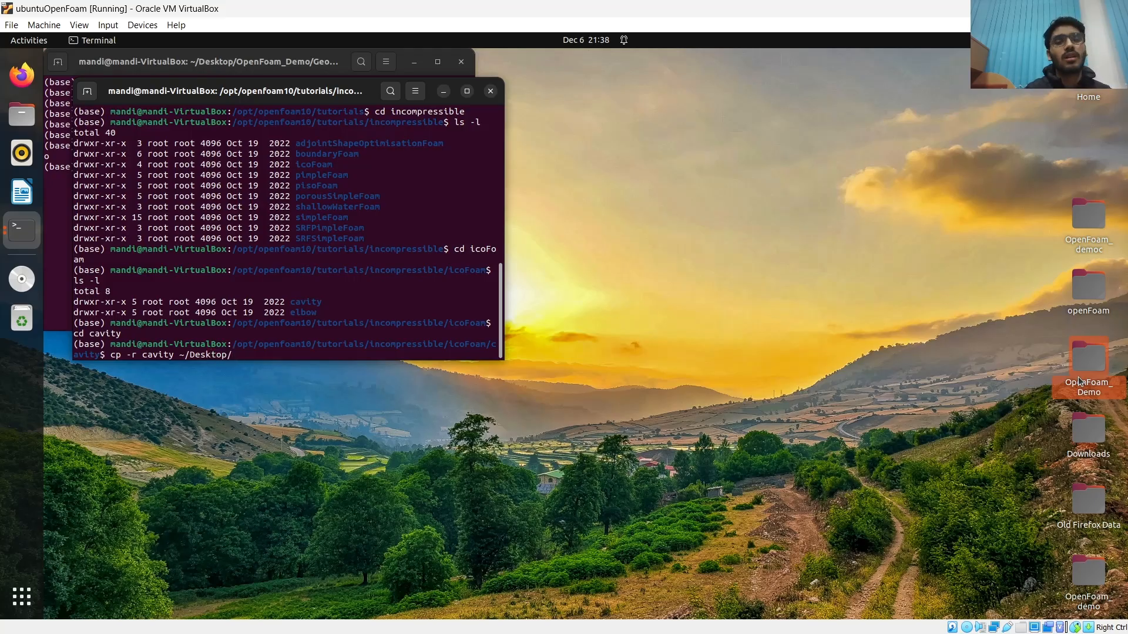
pyautogui.write('Open')
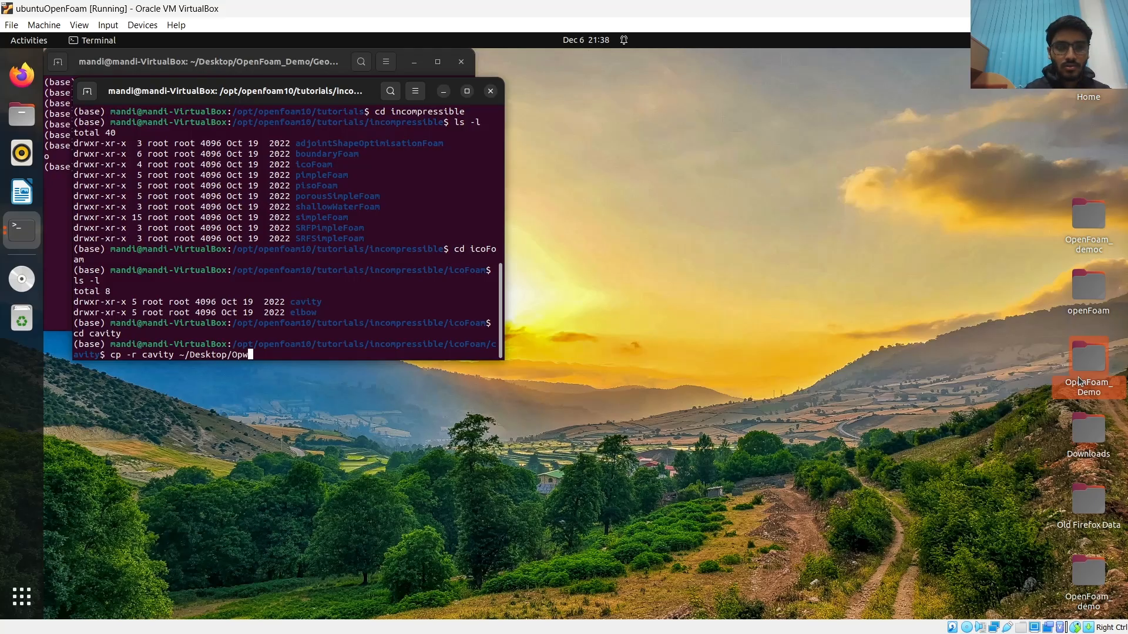
pyautogui.press('BackSpace')
pyautogui.press('BackSpace')
pyautogui.write('en')
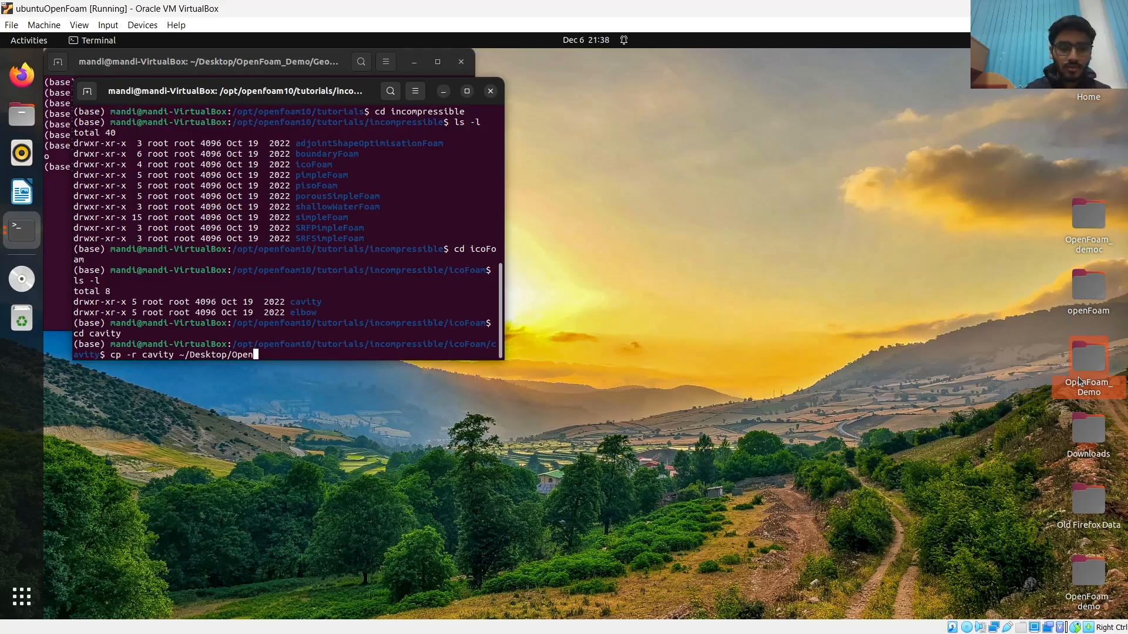
pyautogui.write('Foam_Dem')
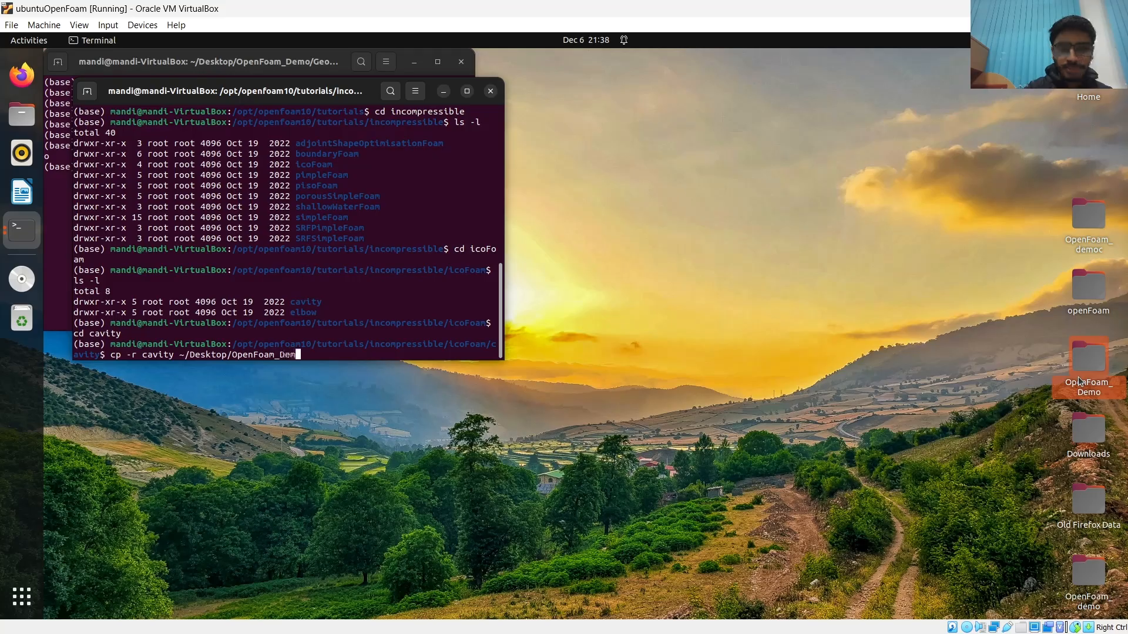
pyautogui.write('o/')
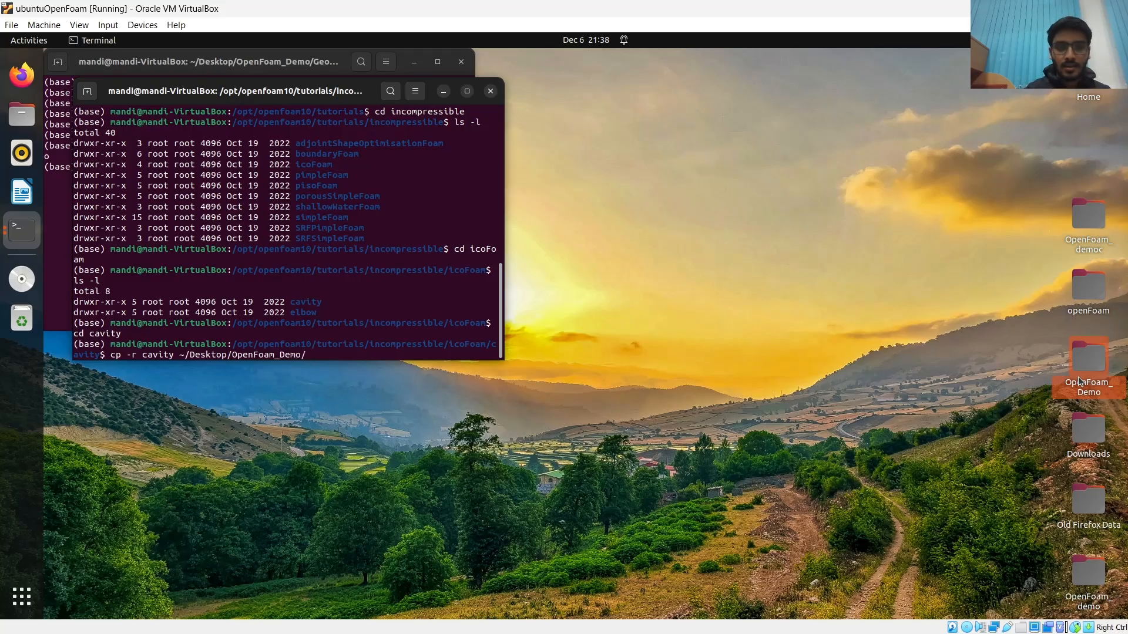
pyautogui.press('Return')
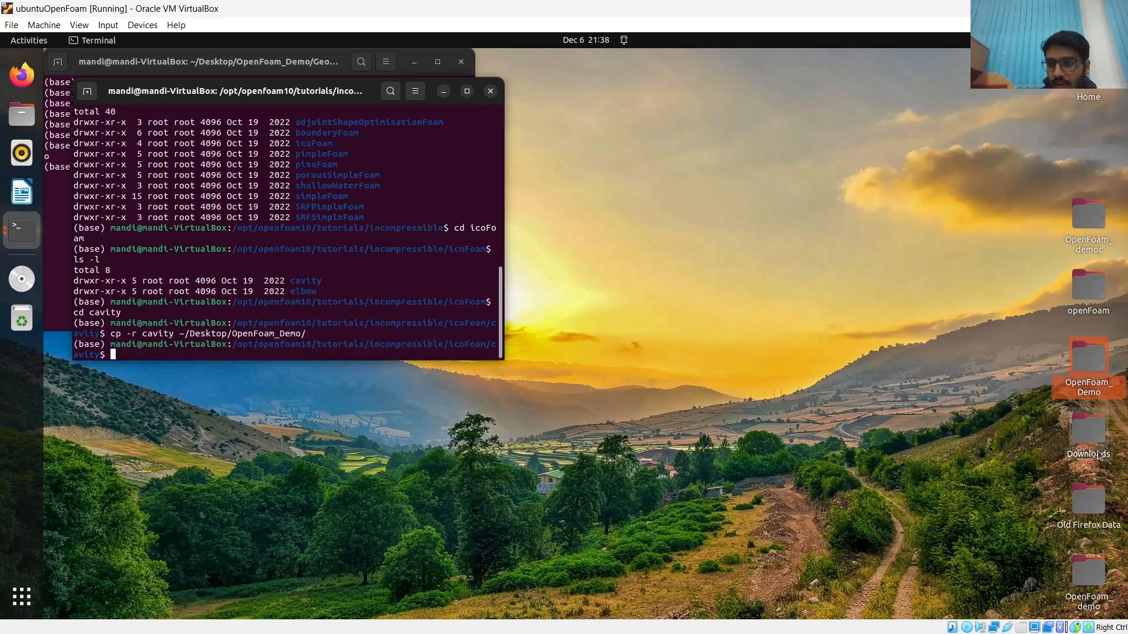
# Open the OpenFoam_Demo desktop folder, inspect the copied cavity case's constant folder, and return to the cavity folder
pyautogui.click(1091, 376)
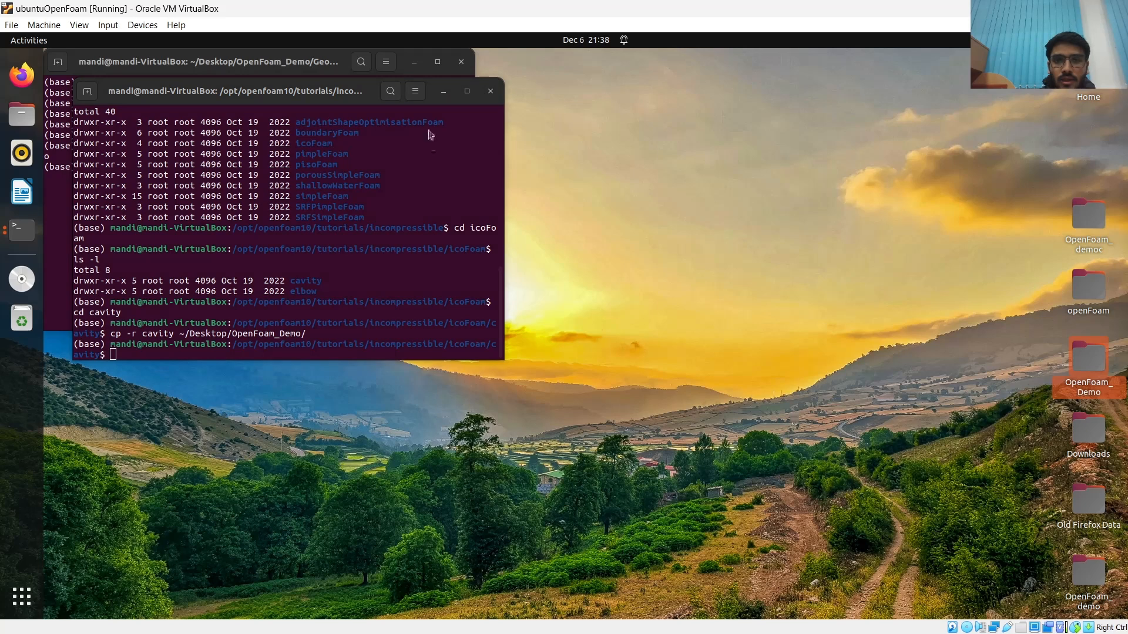
pyautogui.press('Return')
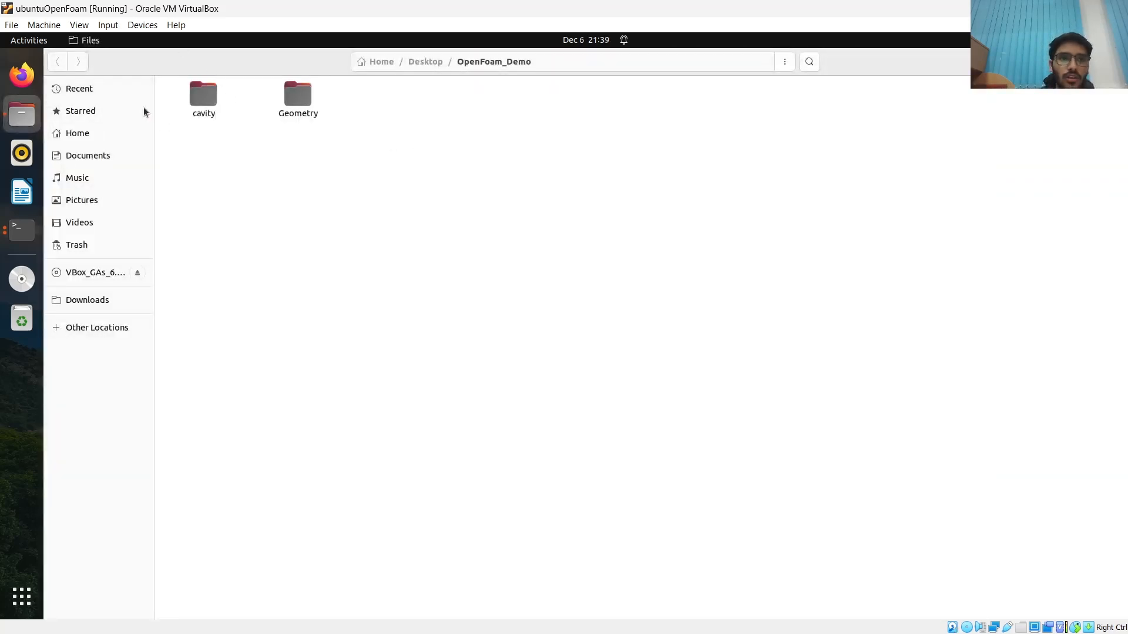
pyautogui.doubleClick(201, 102)
pyautogui.doubleClick(277, 103)
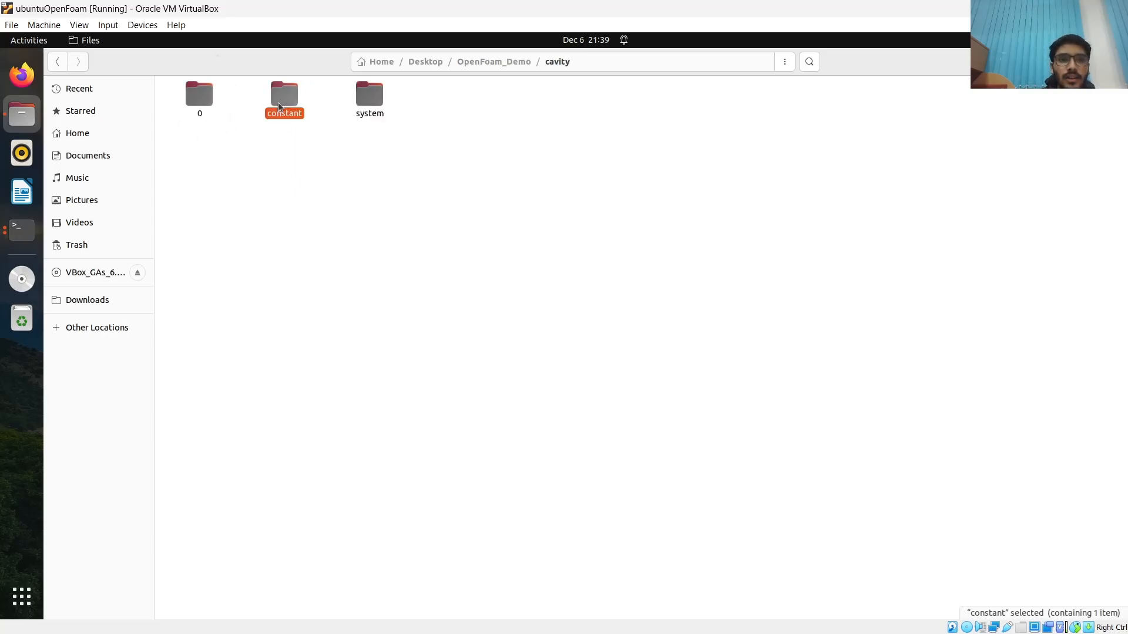
pyautogui.click(217, 114)
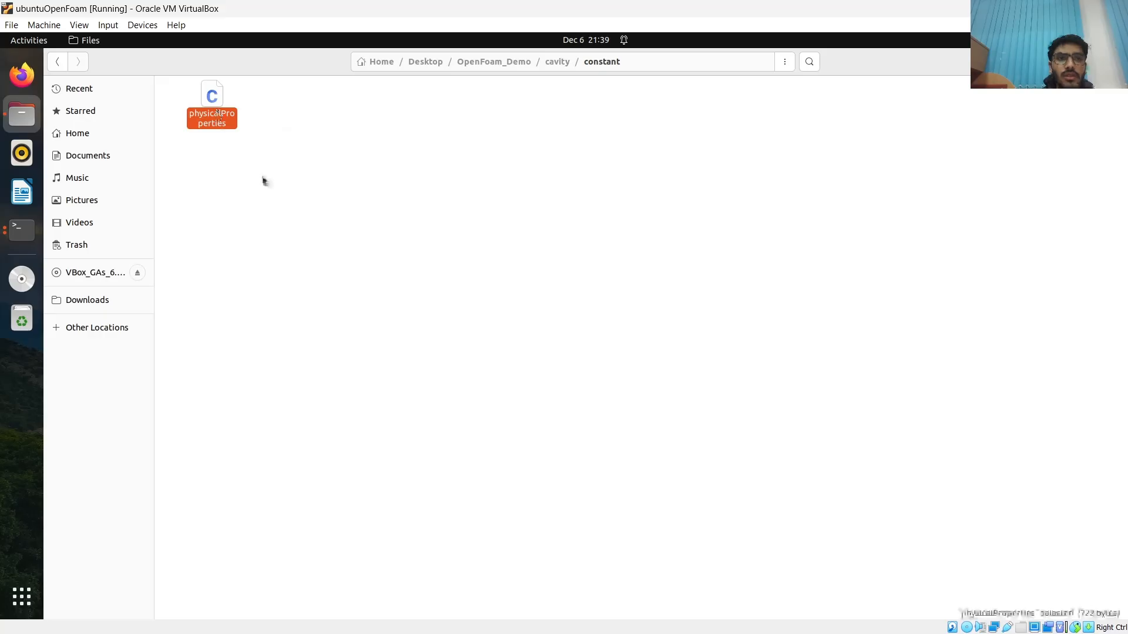
pyautogui.click(347, 173)
pyautogui.click(58, 62)
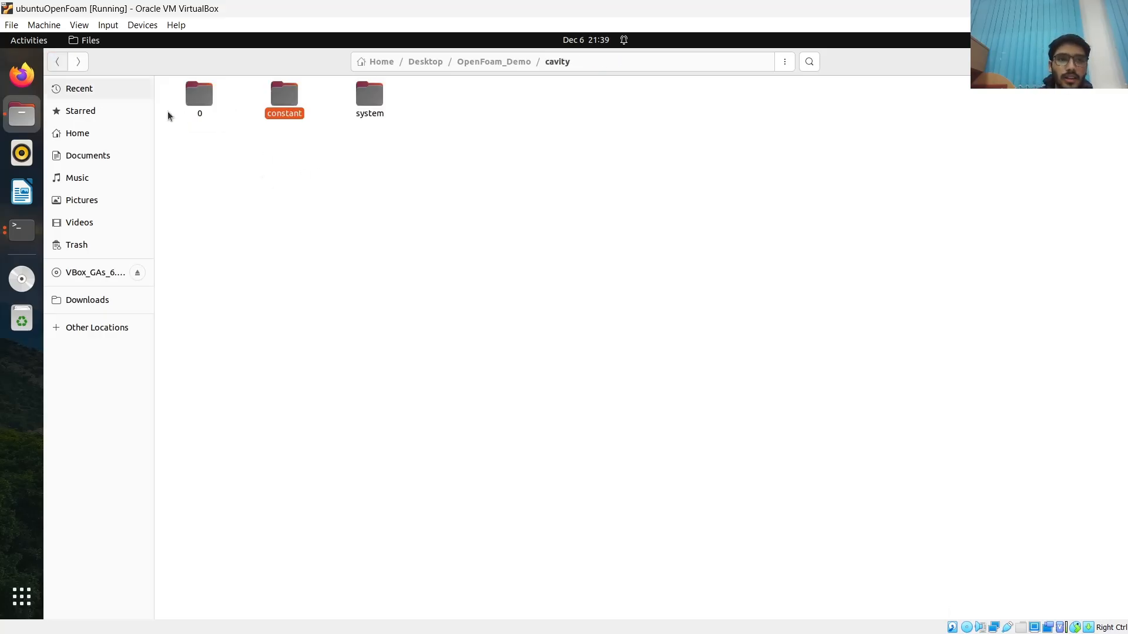
# Paste the copied physicalProperties file into the cavity folder and delete the constant folder there
pyautogui.click(427, 143)
pyautogui.hotkey('ctrl', 'v')
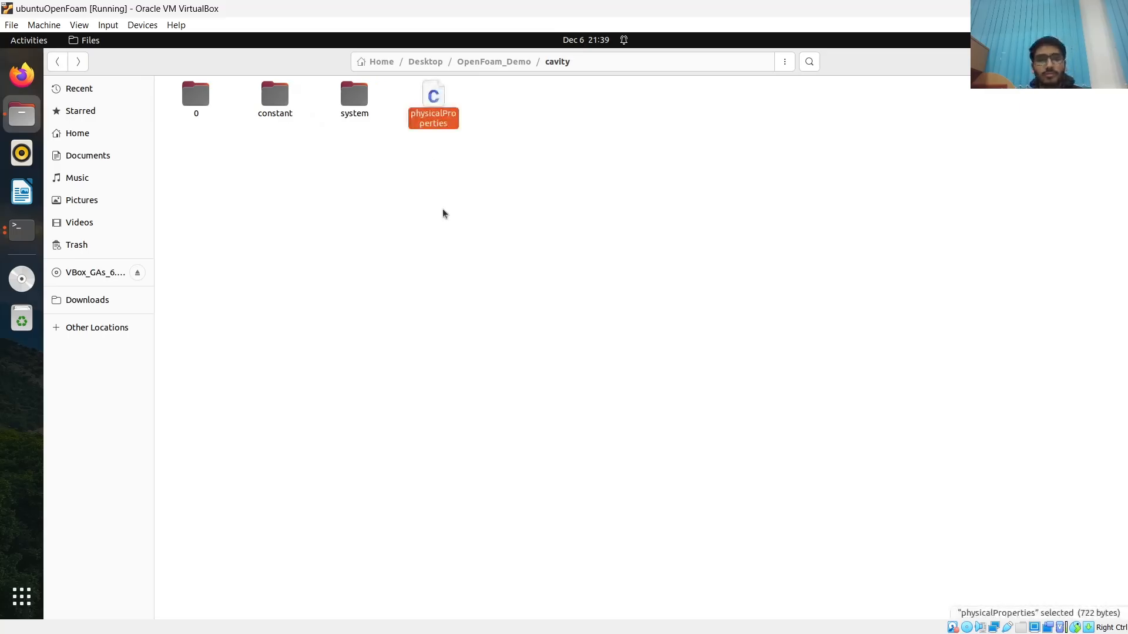
pyautogui.click(267, 91)
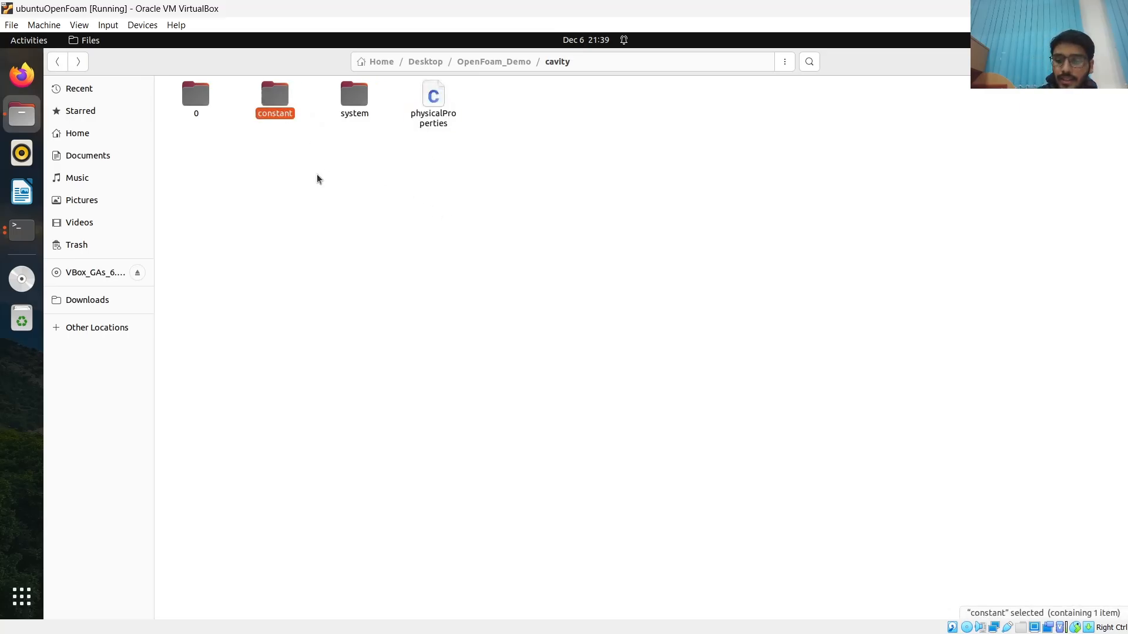
pyautogui.press('Delete')
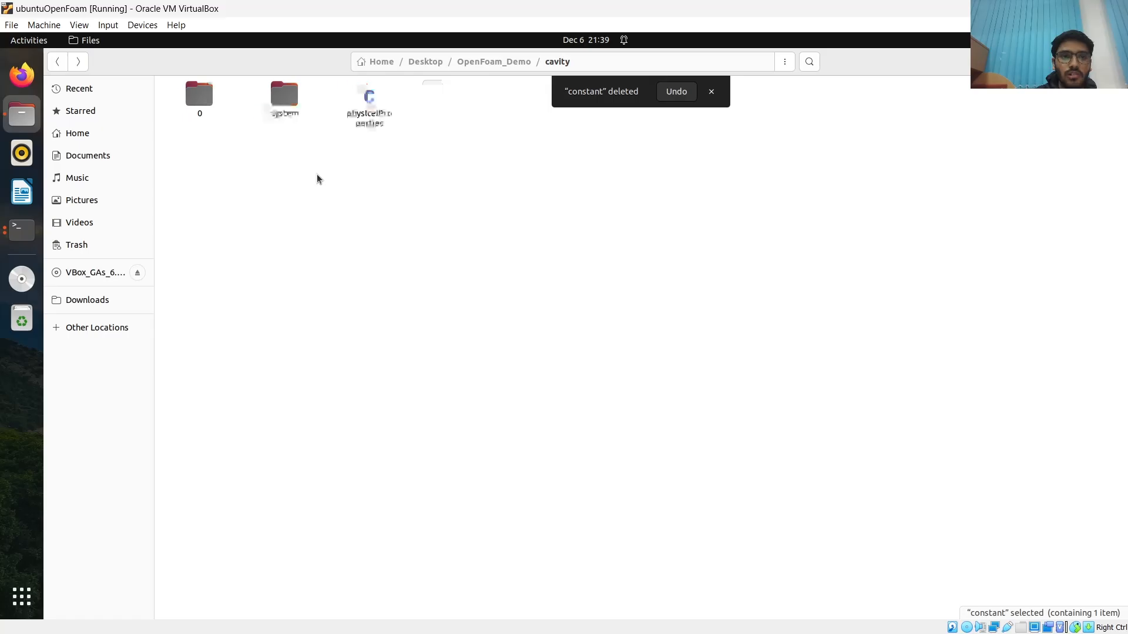
# Copy geometry.msh from the Geometry folder into the cavity case folder
pyautogui.click(59, 62)
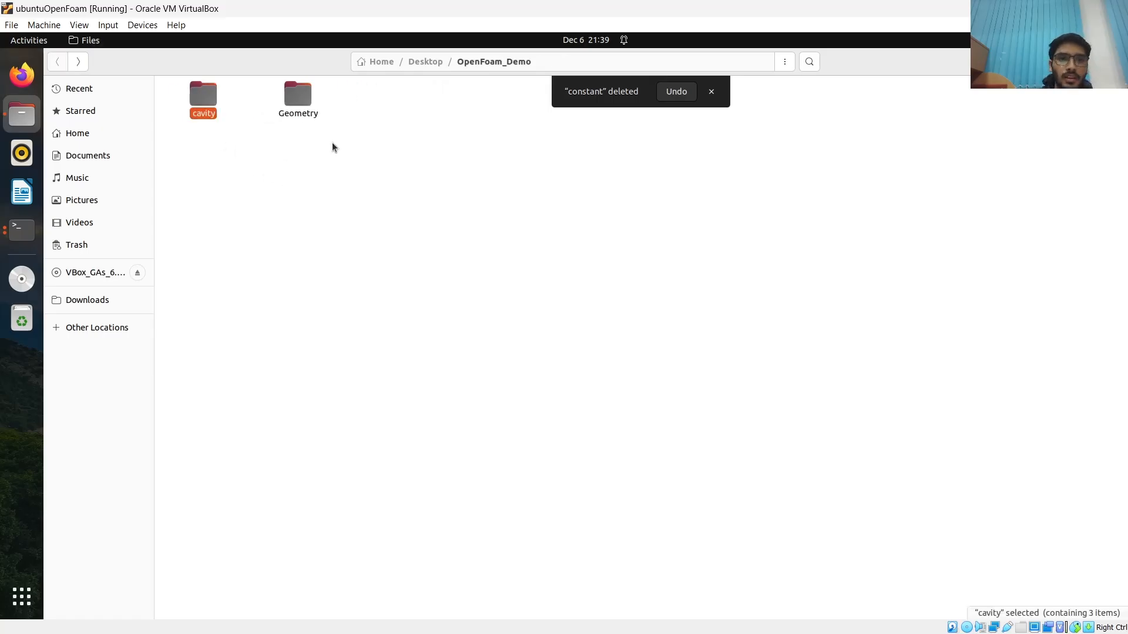
pyautogui.doubleClick(300, 111)
pyautogui.click(297, 118)
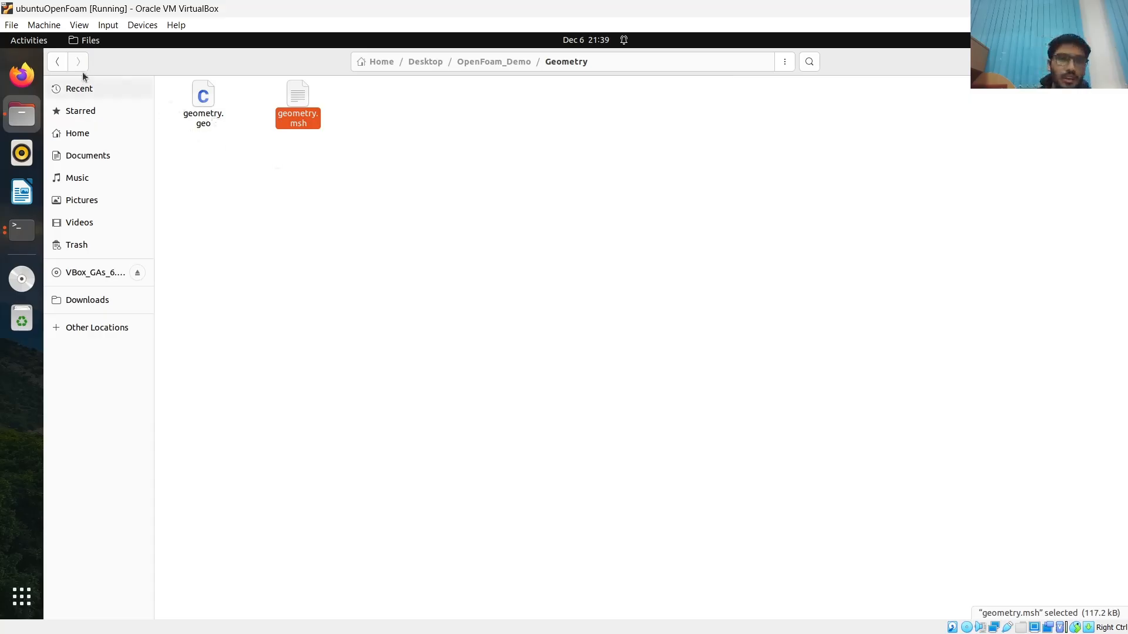
pyautogui.click(54, 61)
pyautogui.click(183, 102)
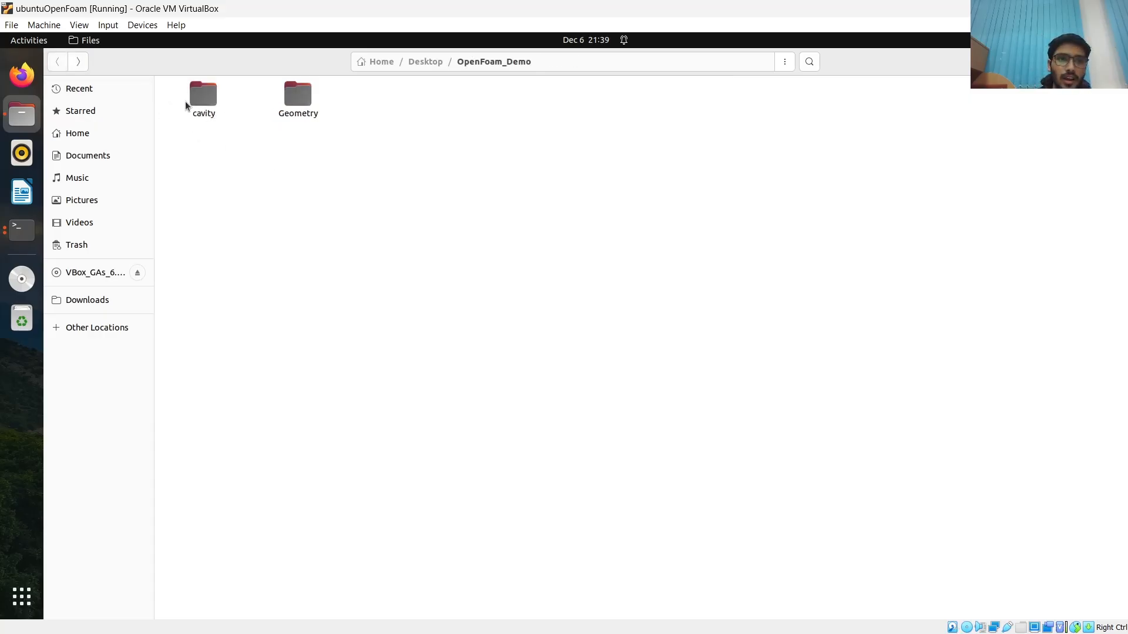
pyautogui.doubleClick(189, 101)
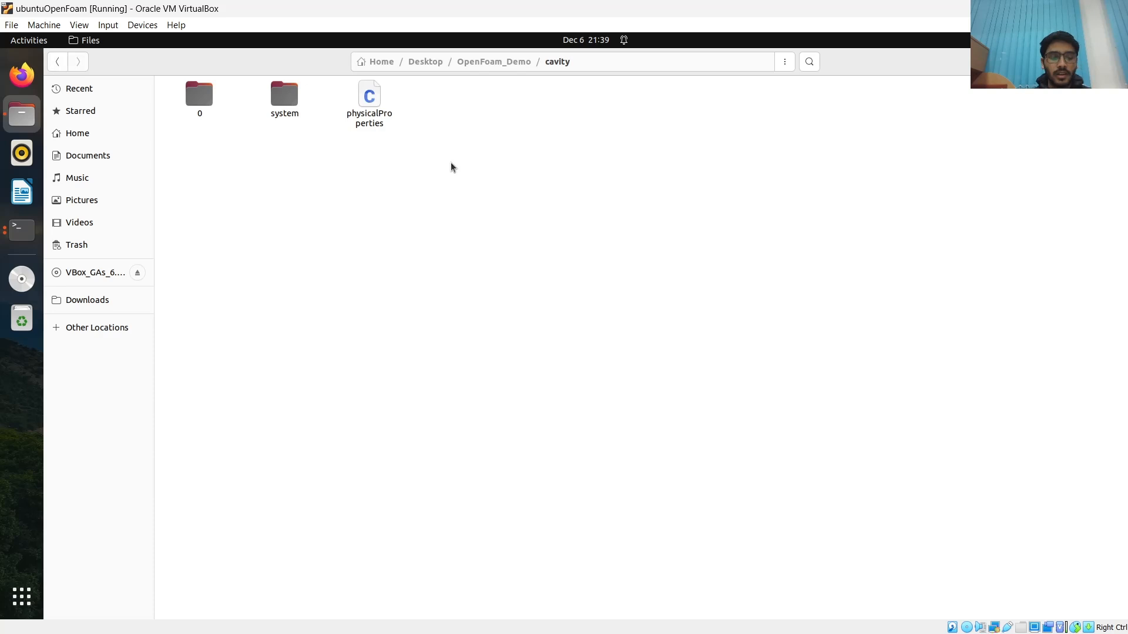
pyautogui.hotkey('ctrl', 'v')
pyautogui.click(437, 189)
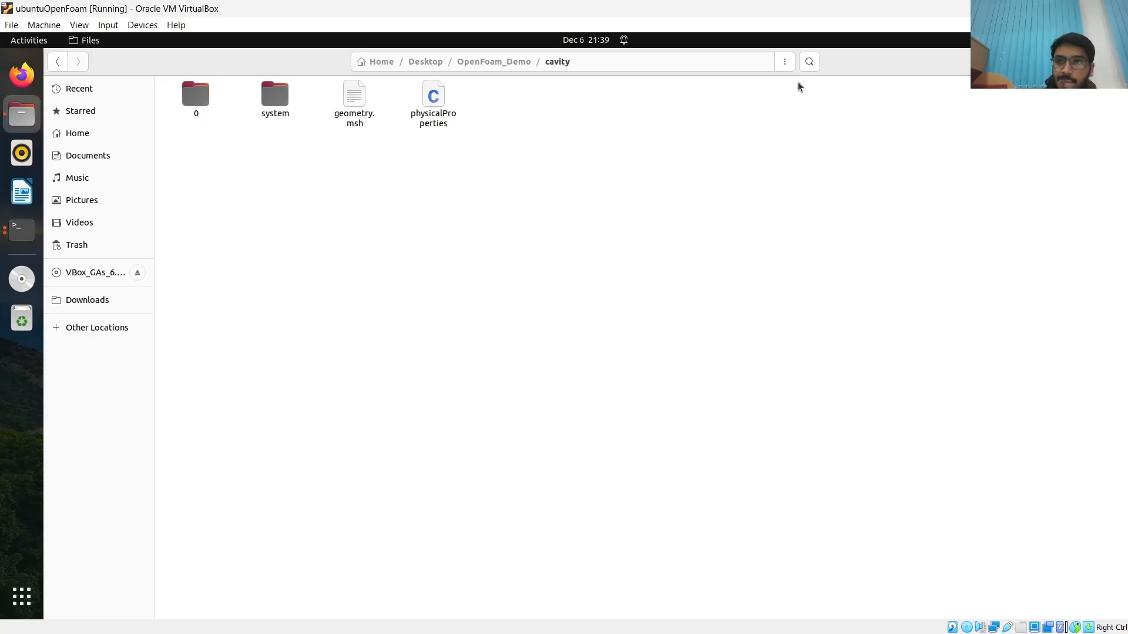
# Leave the file manager, close the tutorials terminal, and move up from Geometry to OpenFoam_Demo with cd .. in the remaining terminal
pyautogui.click(1067, 62)
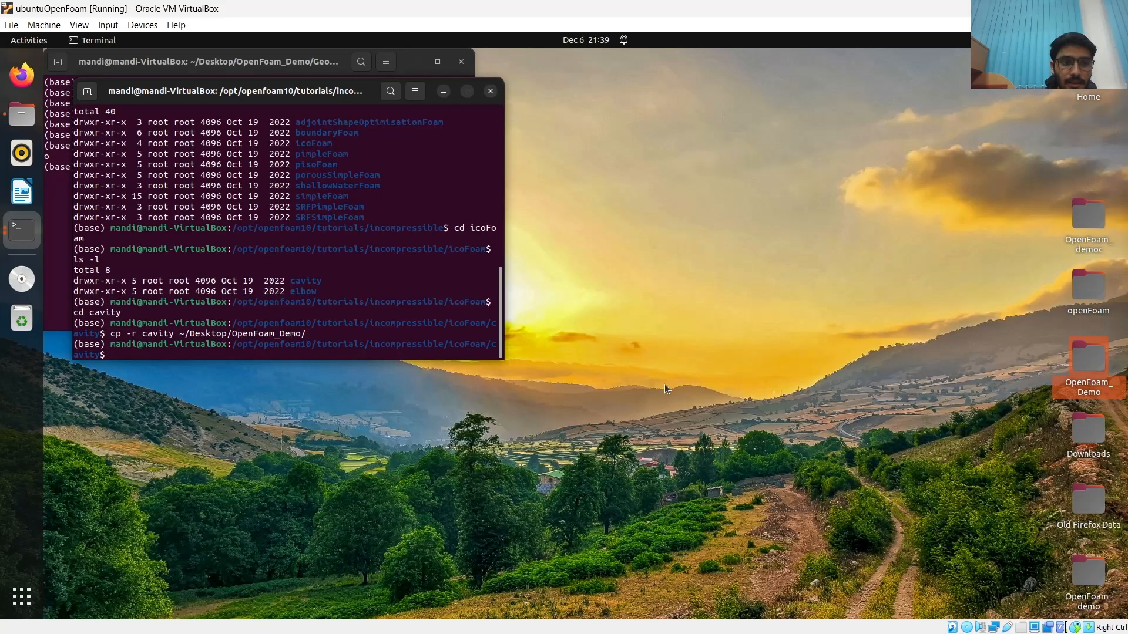
pyautogui.click(490, 91)
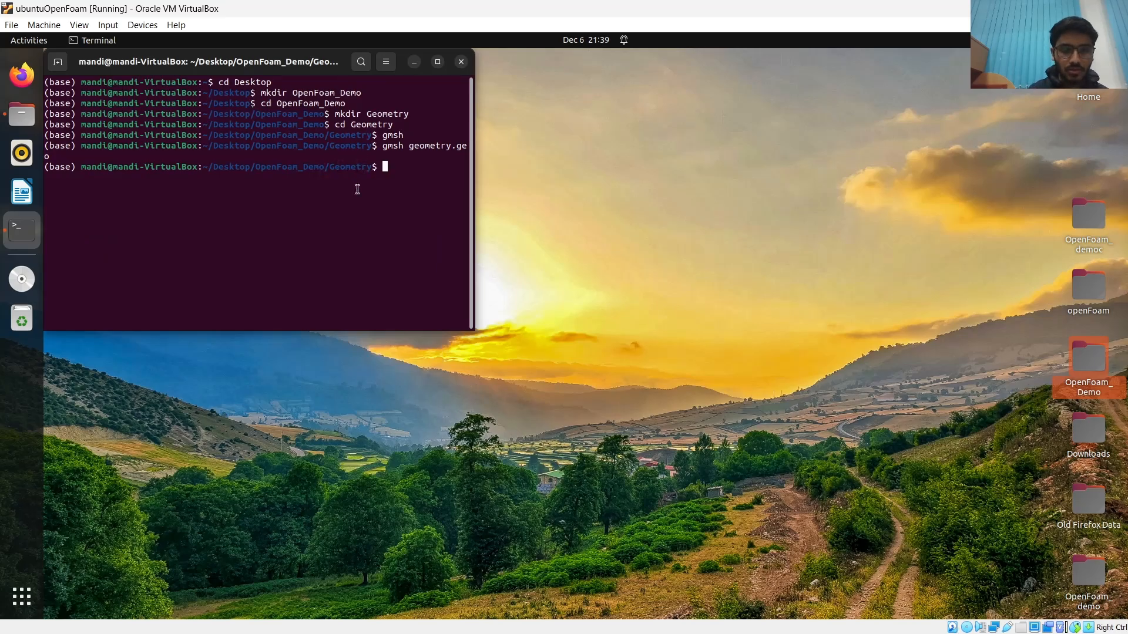
pyautogui.write('cd ..')
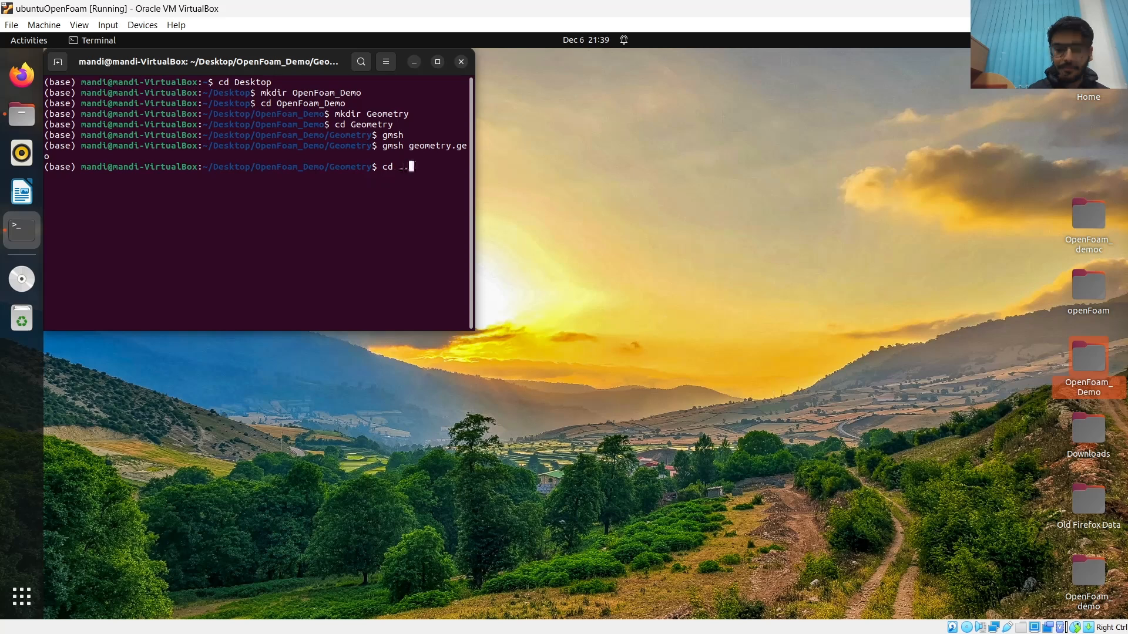
pyautogui.press('Return')
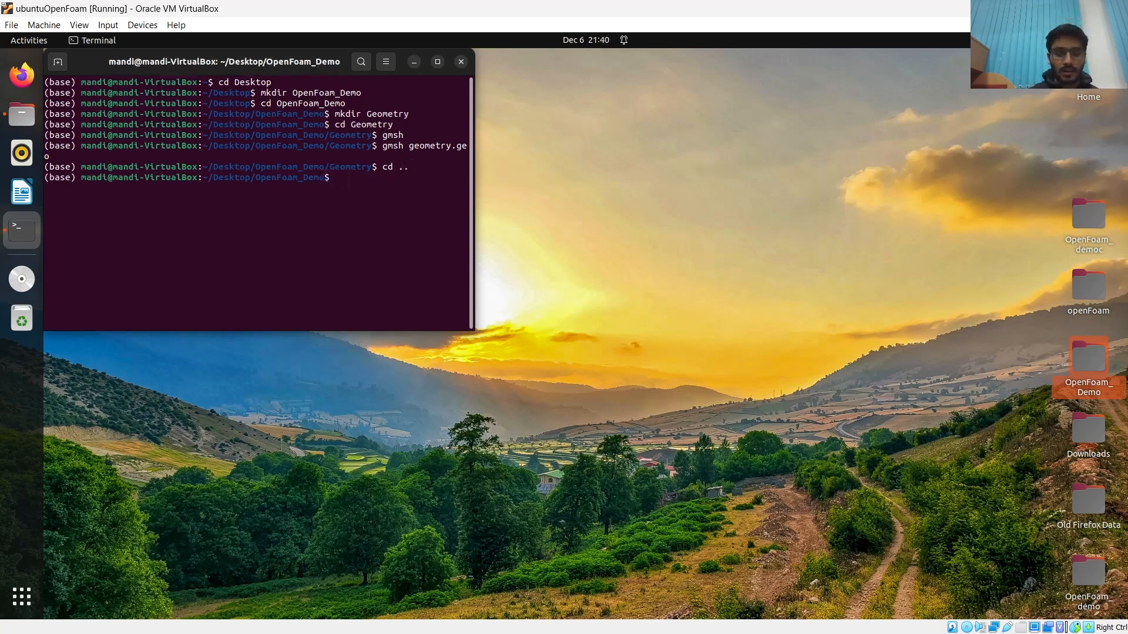
# Change the working directory to the cavity case folder with cd cavity
pyautogui.write('cavity')
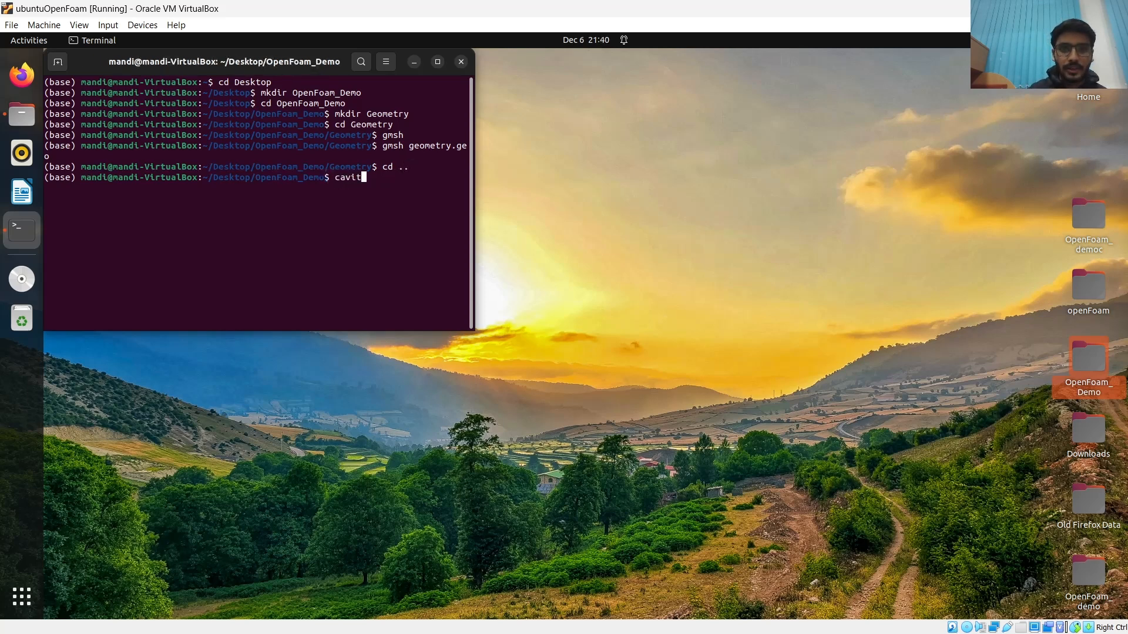
pyautogui.press('BackSpace')
pyautogui.press('BackSpace')
pyautogui.press('BackSpace')
pyautogui.press('BackSpace')
pyautogui.press('BackSpace')
pyautogui.press('BackSpace')
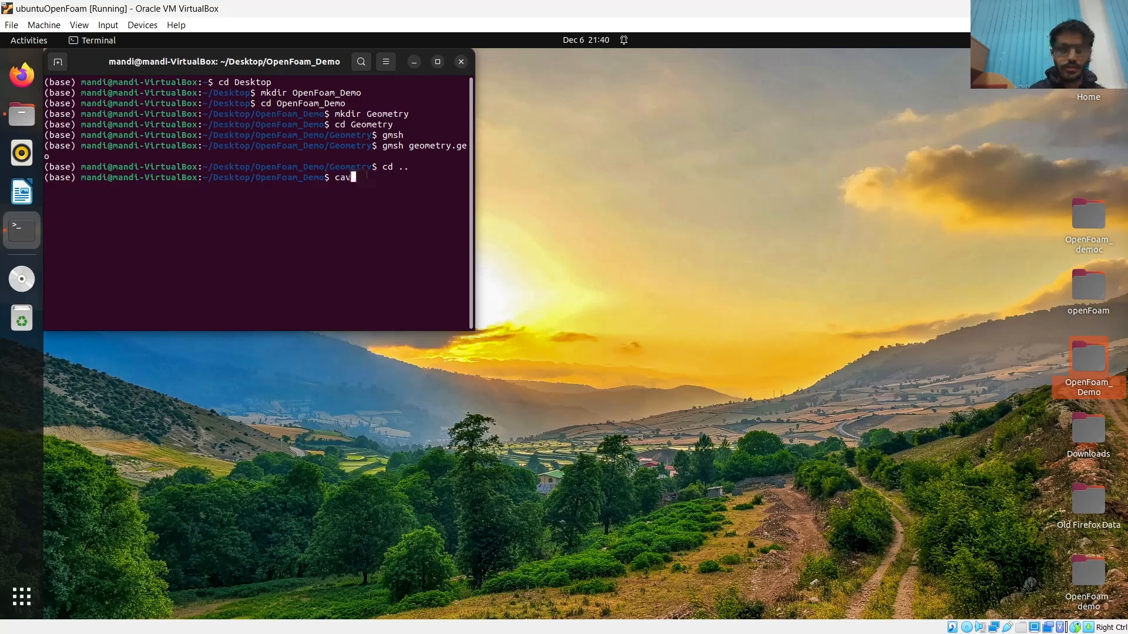
pyautogui.write('cd ')
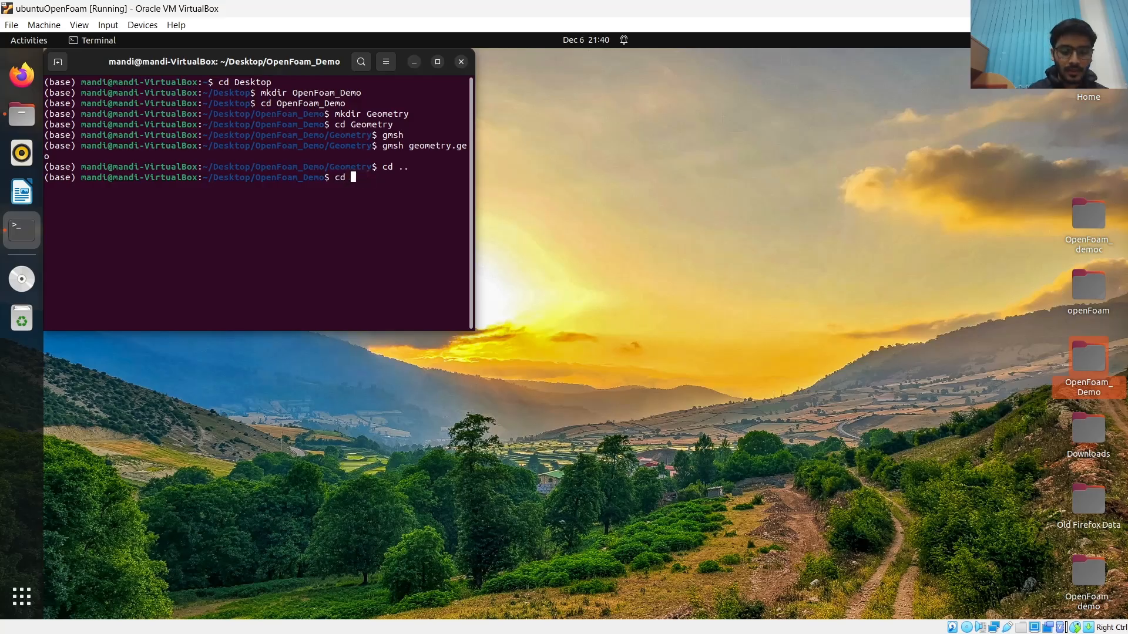
pyautogui.write('cavi')
pyautogui.write('ty')
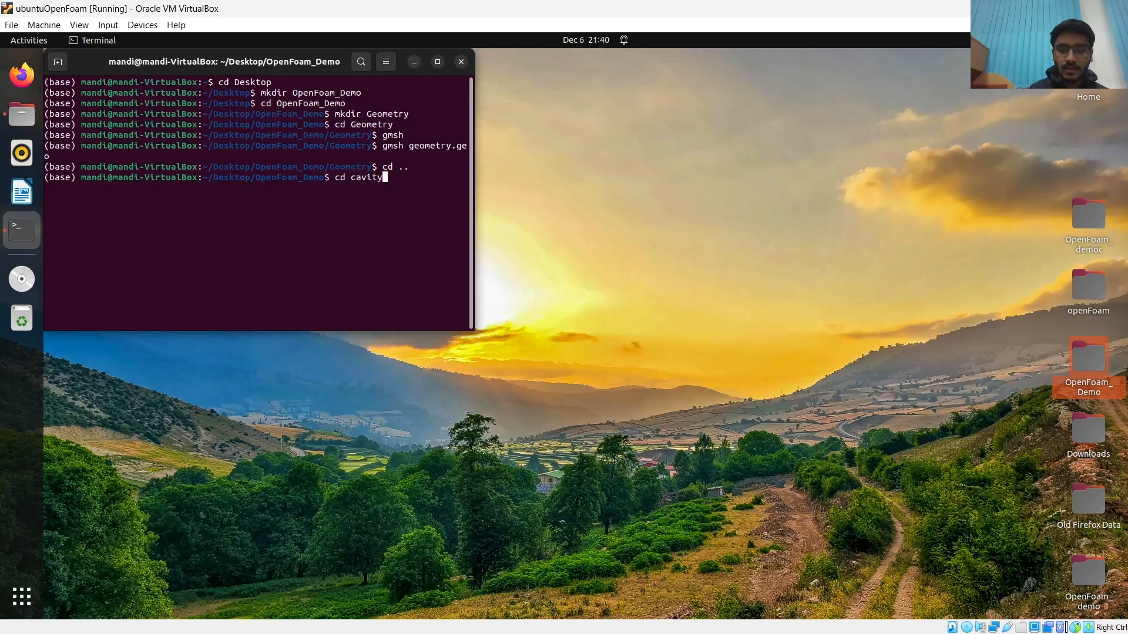
pyautogui.press('Return')
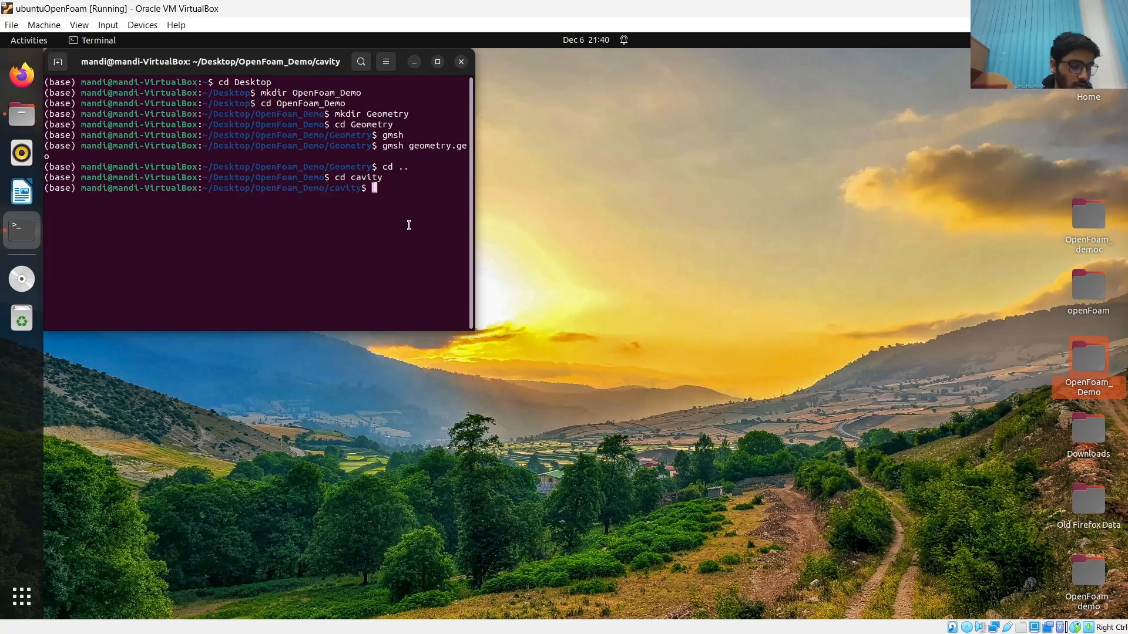
# Convert the Gmsh mesh to OpenFOAM format by running gmshToFoam geometry.msh
pyautogui.write('gm')
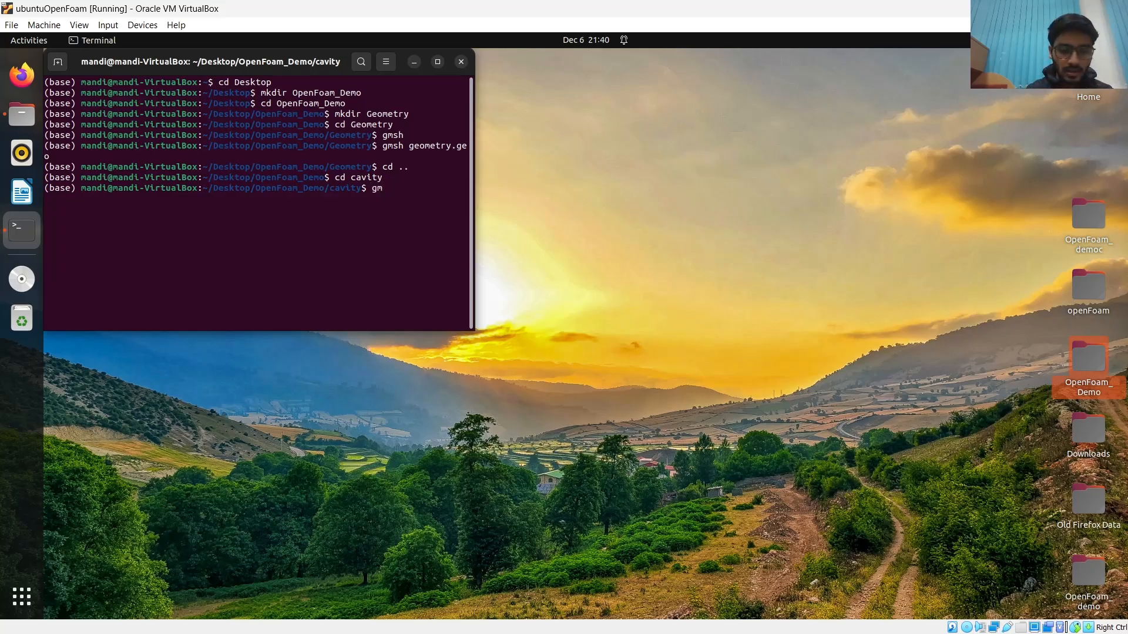
pyautogui.write('shT')
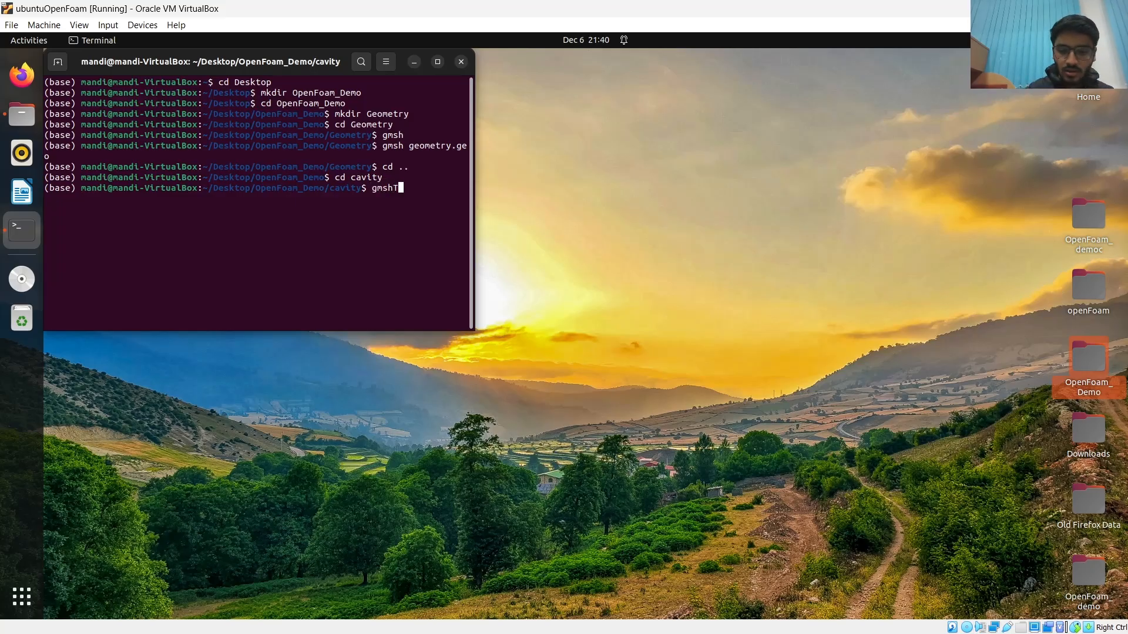
pyautogui.write('oFoam ')
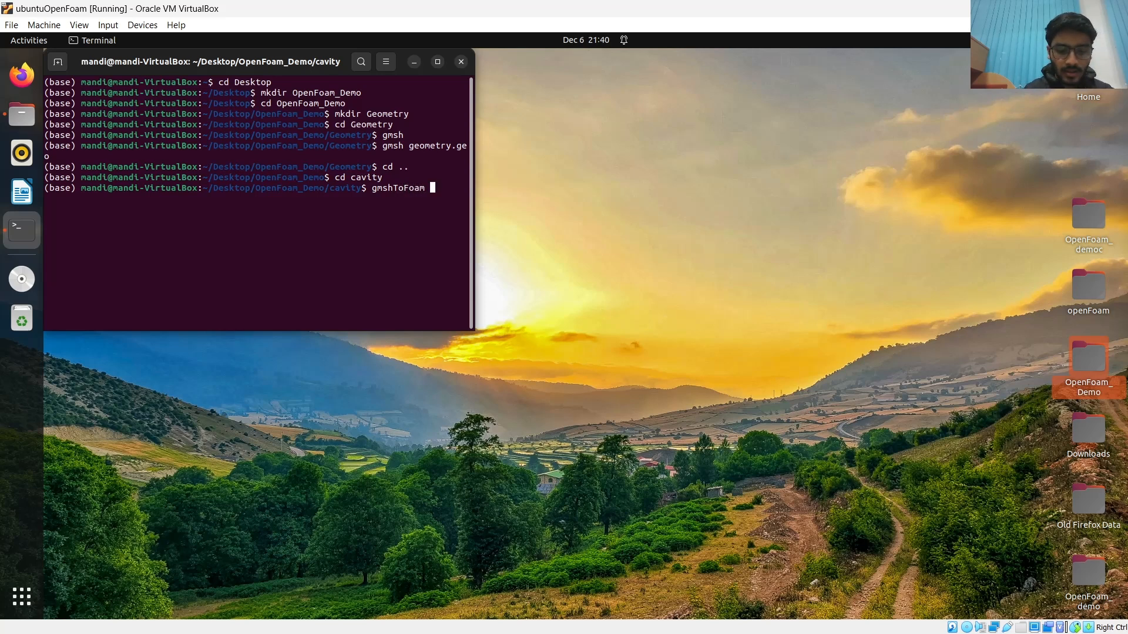
pyautogui.write('geo')
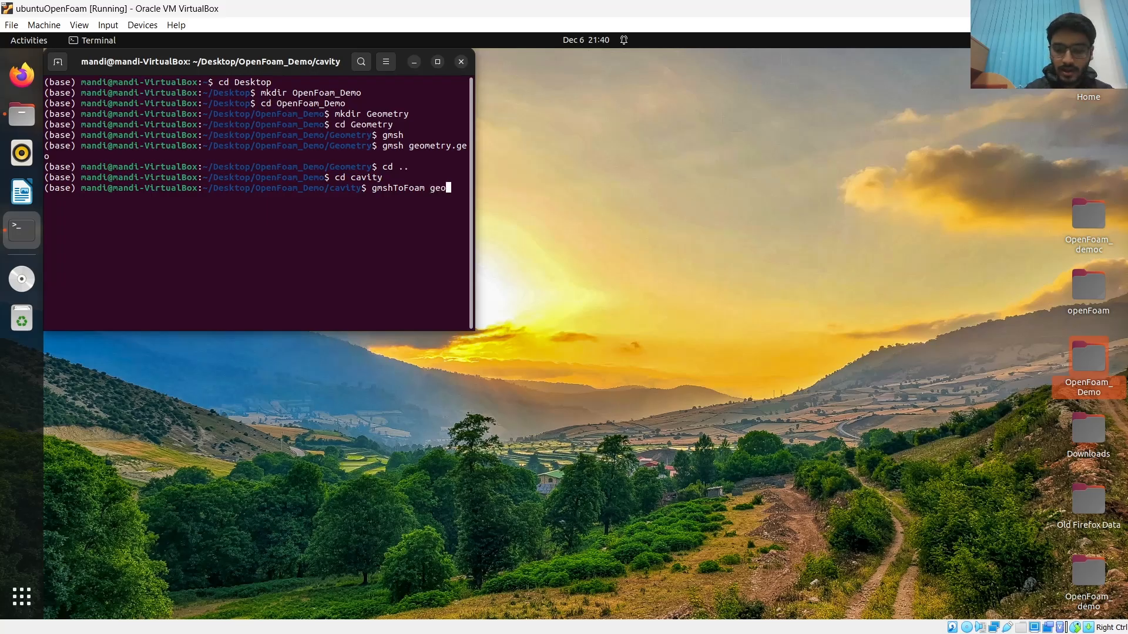
pyautogui.write('metry')
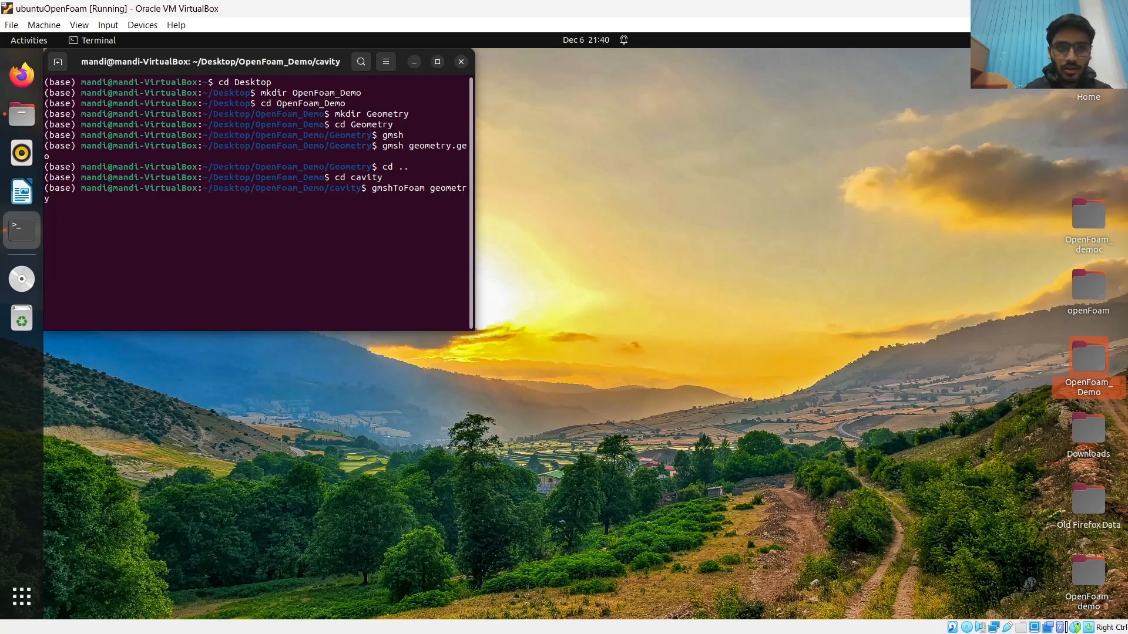
pyautogui.write('.msh')
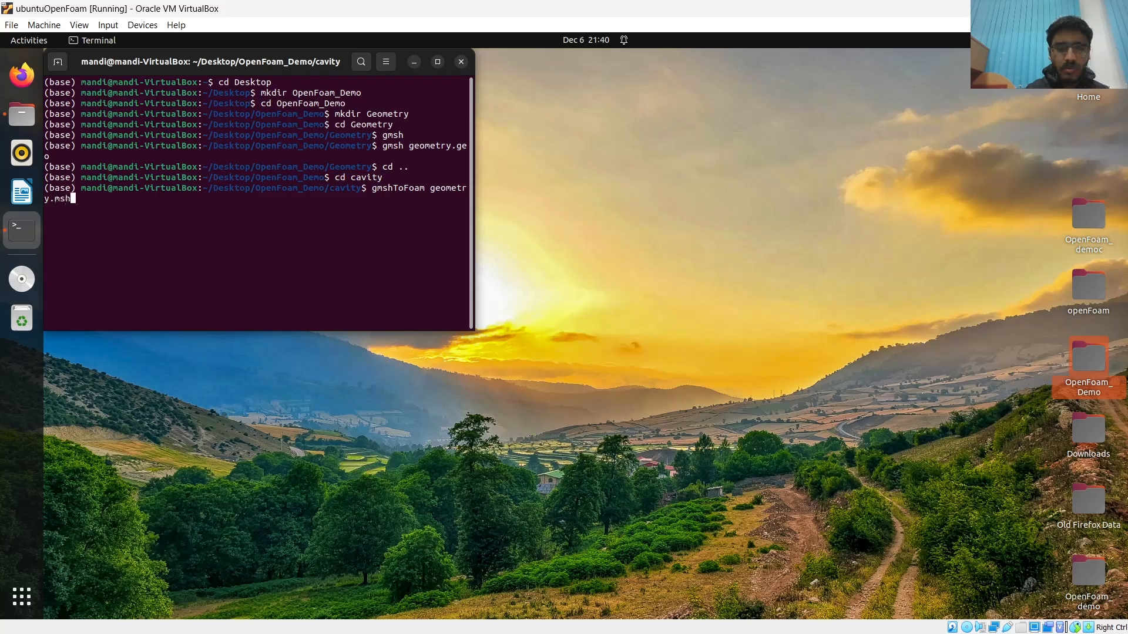
pyautogui.press('Return')
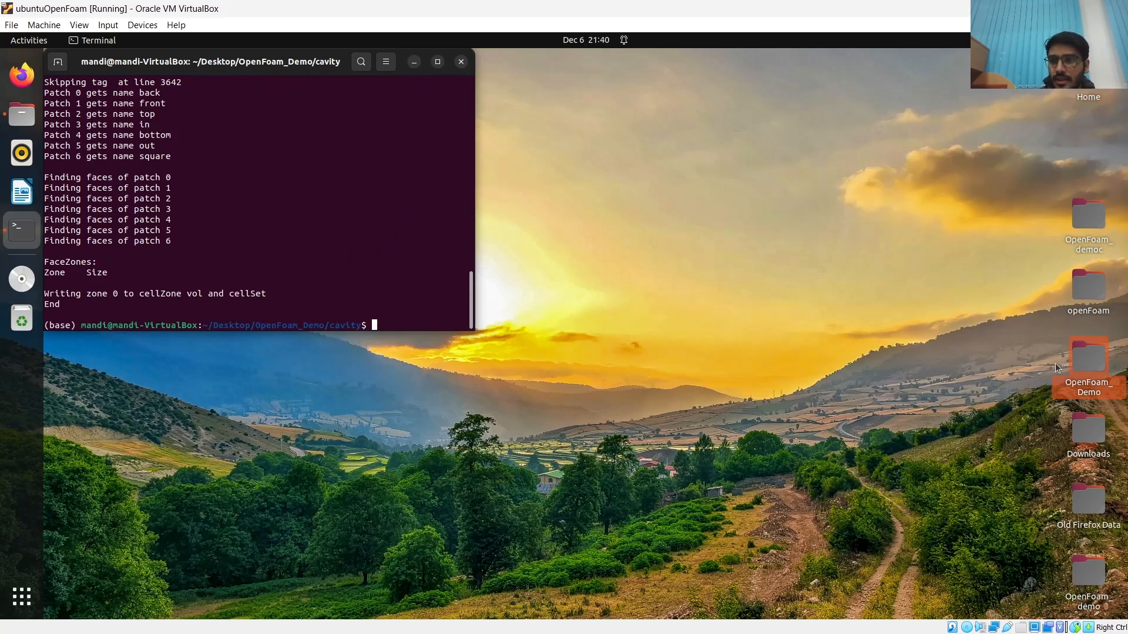
# Open OpenFoam_Demo in the file manager, inspect the polyMesh files under the cavity case's constant folder, and return to the cavity folder
pyautogui.click(1039, 366)
pyautogui.doubleClick(1039, 365)
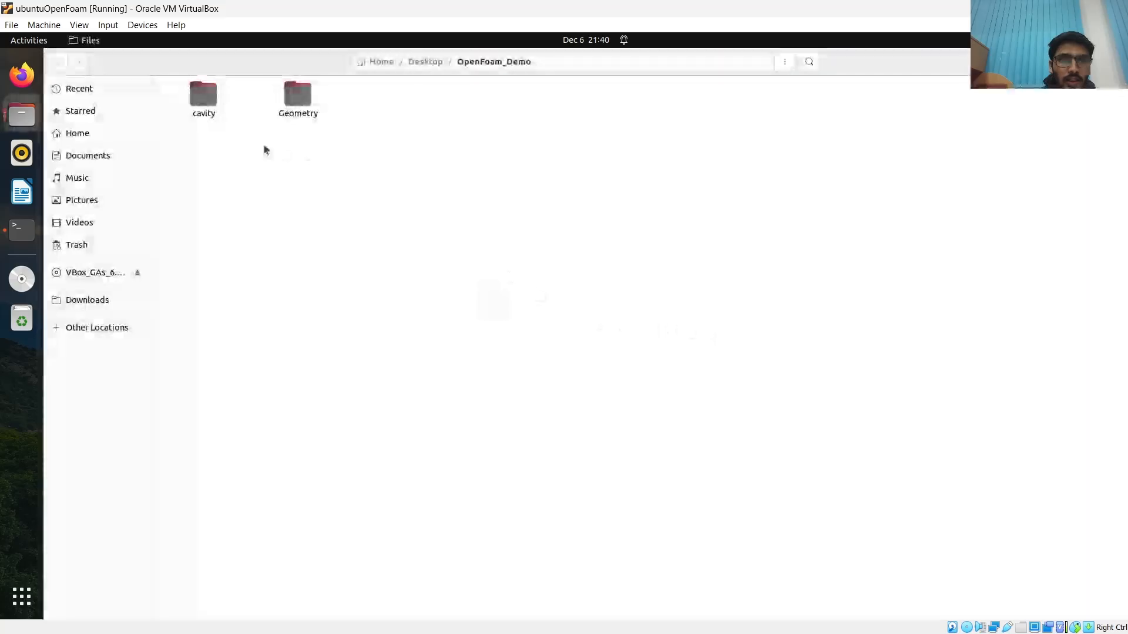
pyautogui.doubleClick(202, 99)
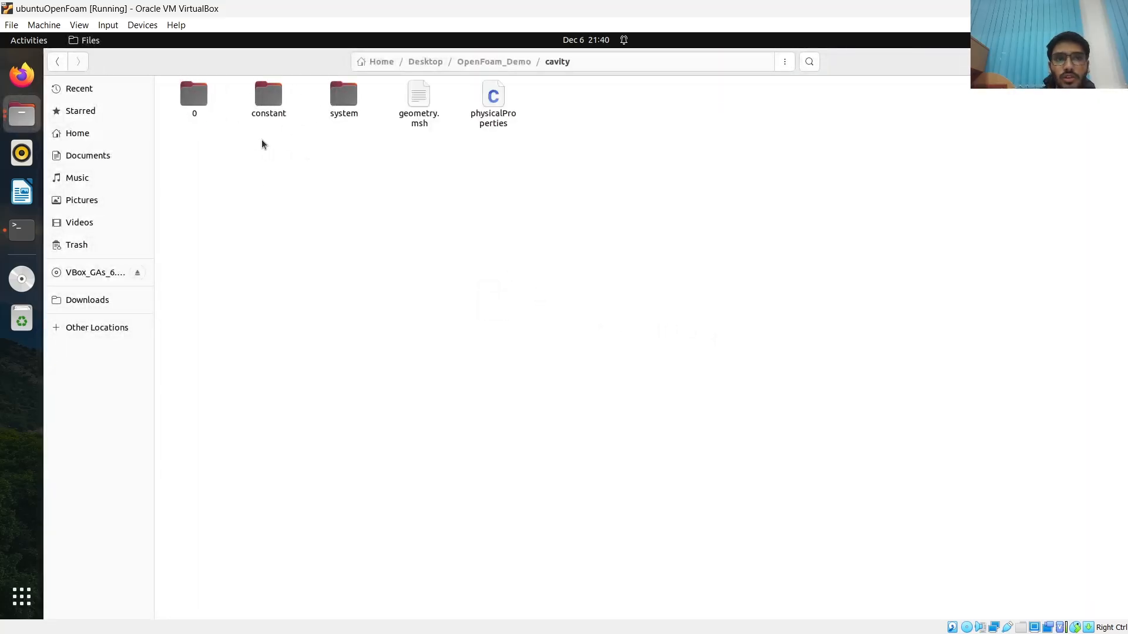
pyautogui.doubleClick(269, 106)
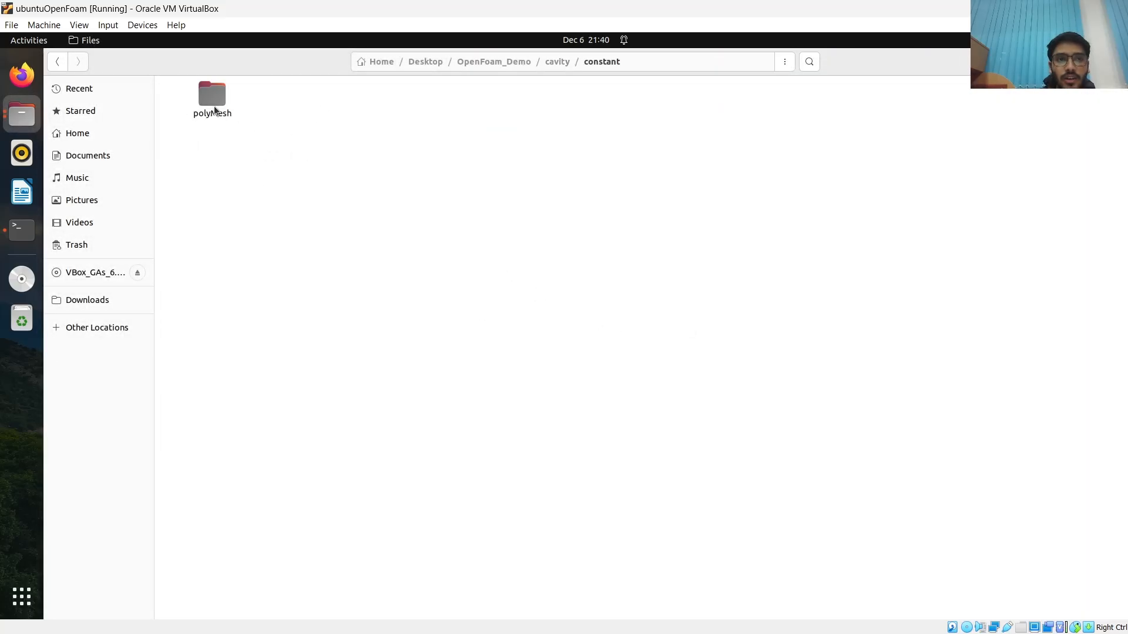
pyautogui.doubleClick(217, 101)
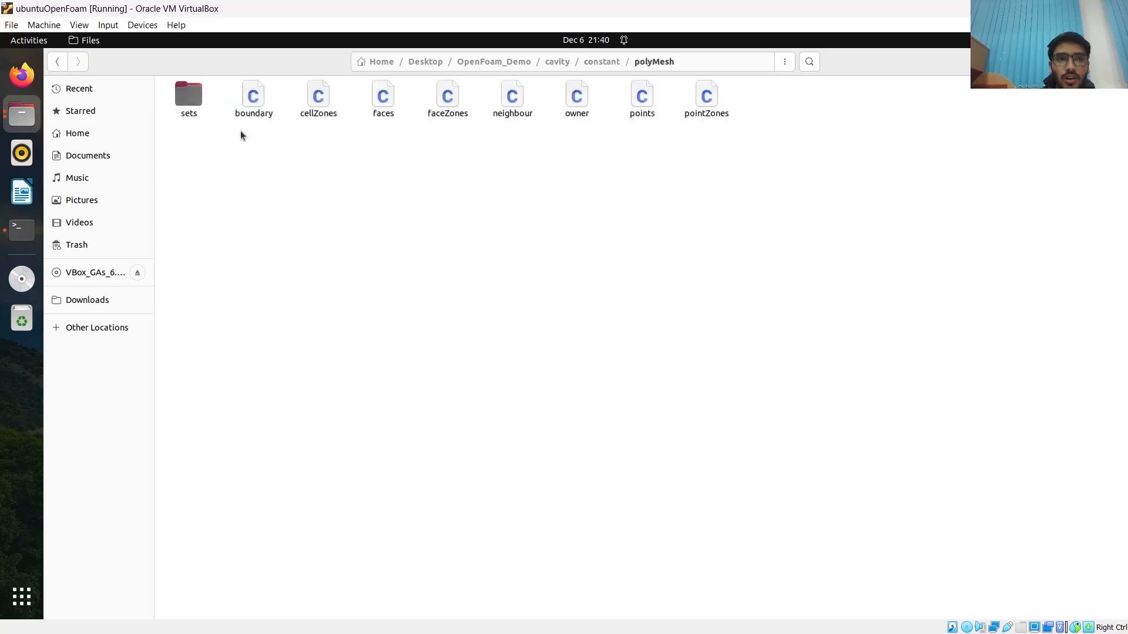
pyautogui.click(57, 62)
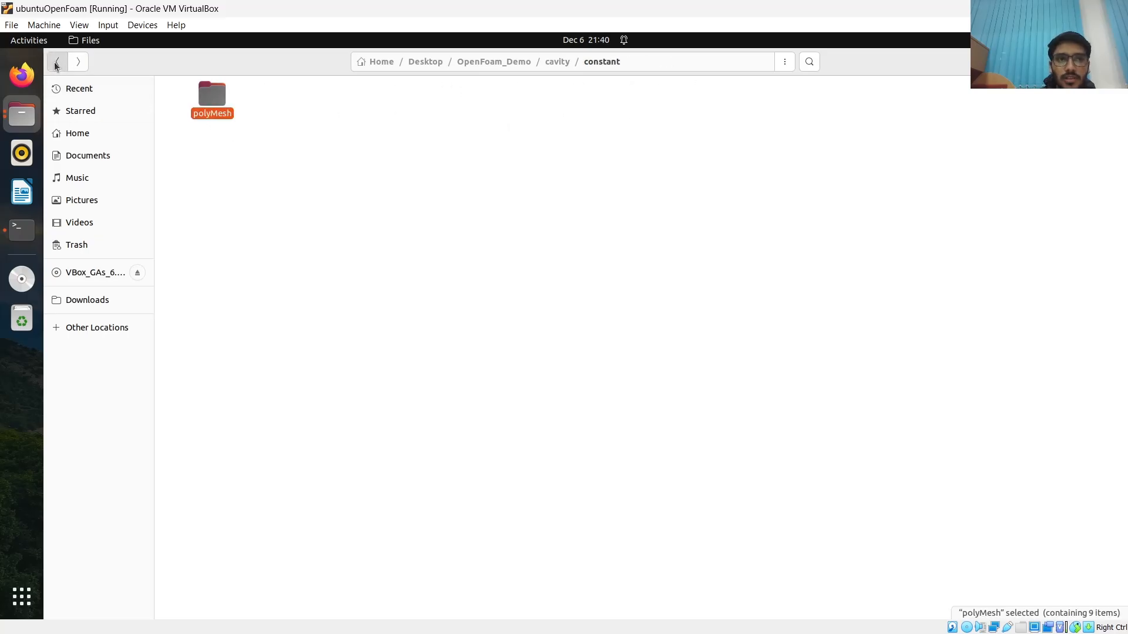
pyautogui.click(57, 61)
# Copy the physicalProperties file from the cavity folder into its constant folder and return to the cavity folder
pyautogui.click(492, 101)
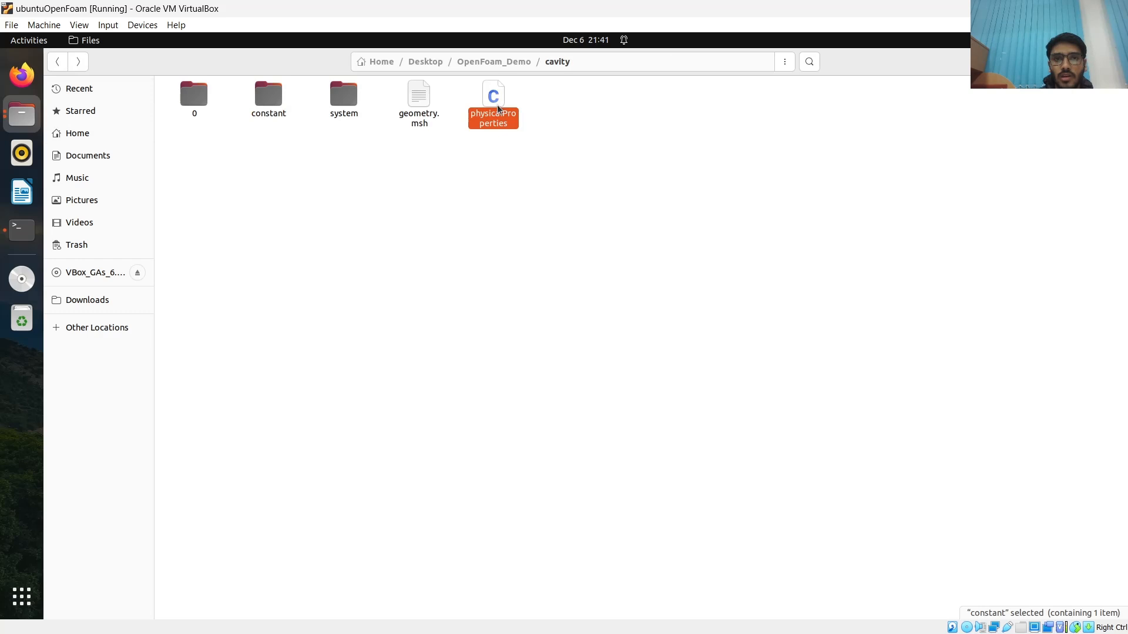
pyautogui.click(551, 164)
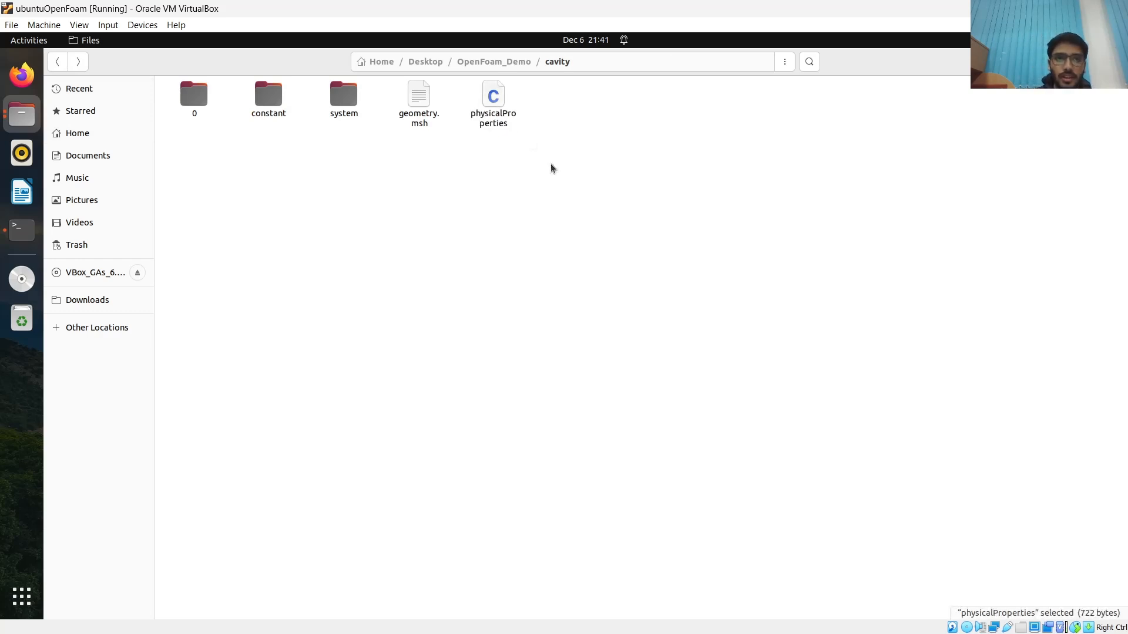
pyautogui.doubleClick(272, 95)
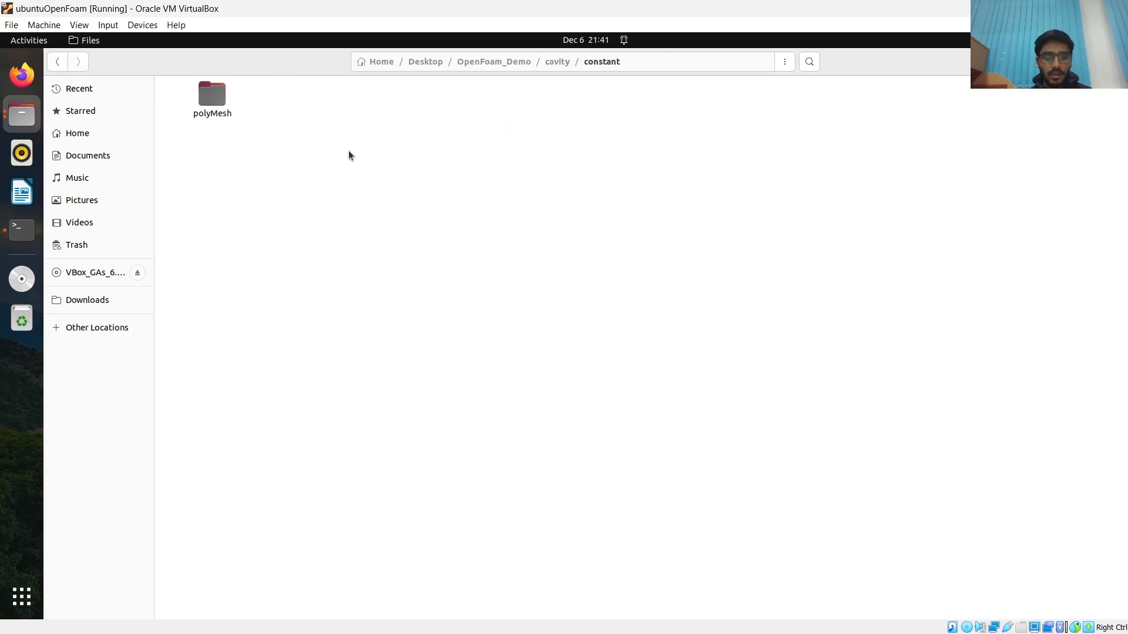
pyautogui.hotkey('ctrl', 'v')
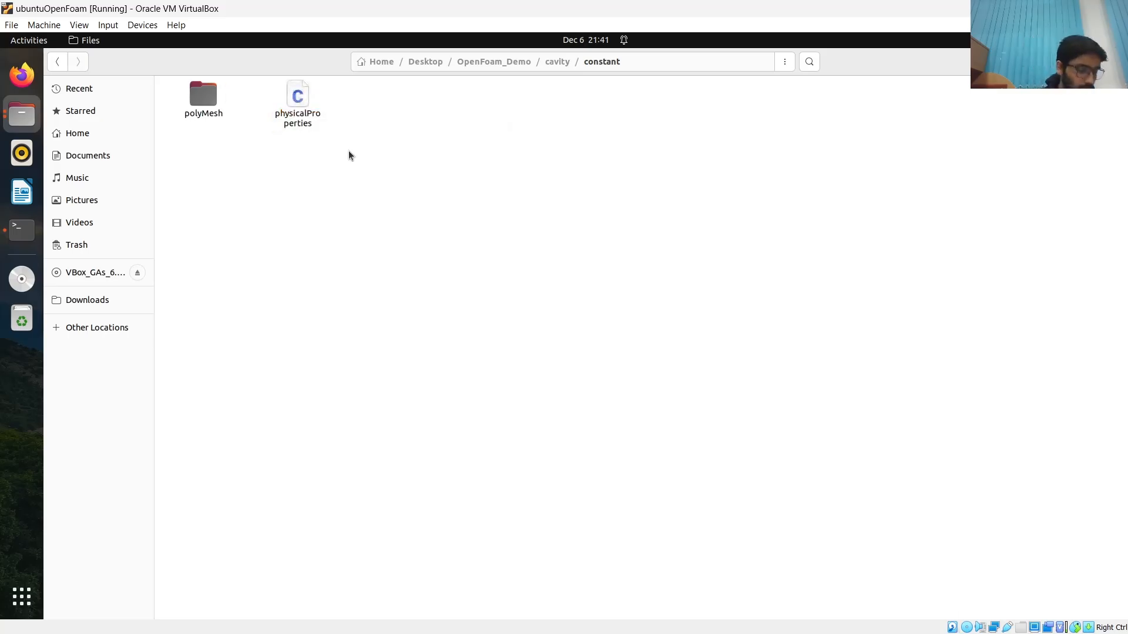
pyautogui.click(57, 62)
# Open the boundary file from the cavity case's constant/polyMesh folder and review its patch definitions
pyautogui.moveTo(830, 632)
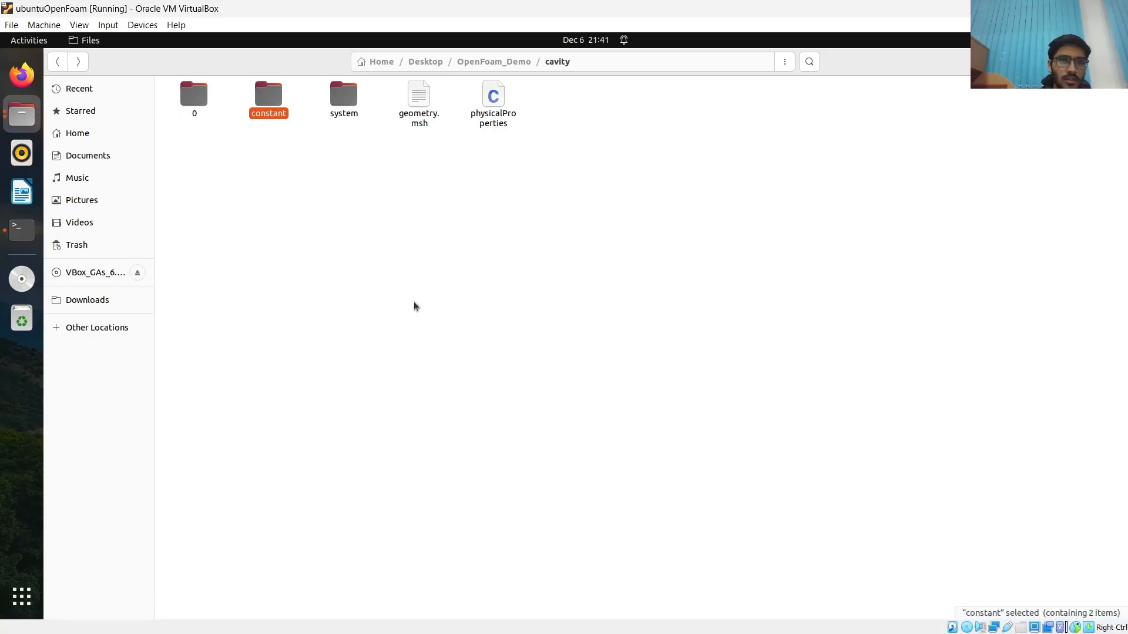
pyautogui.doubleClick(271, 106)
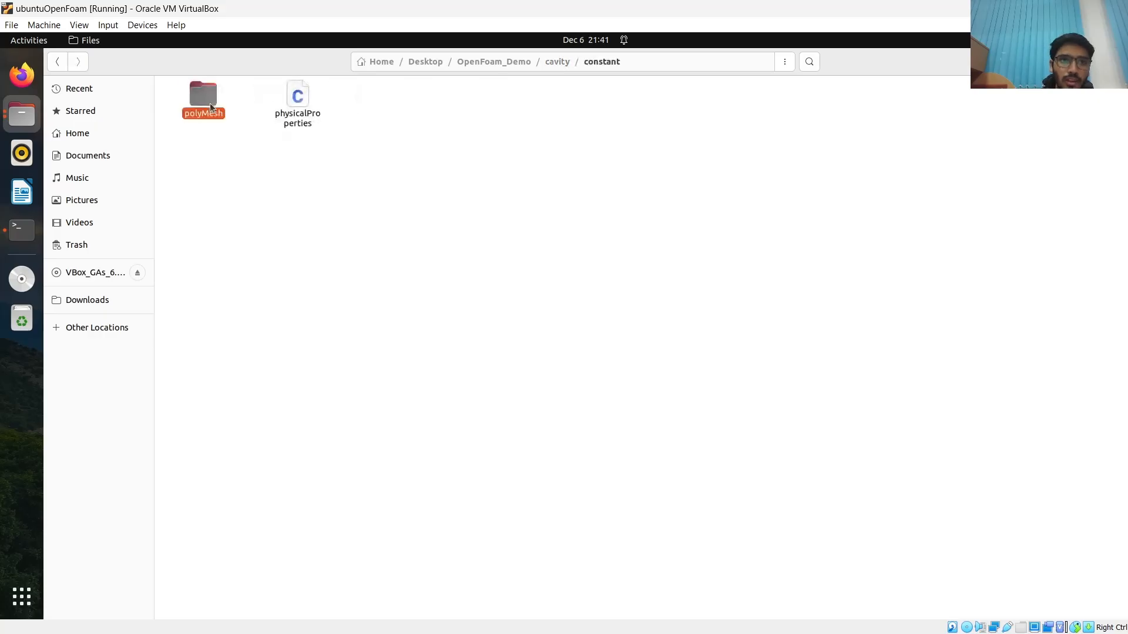
pyautogui.doubleClick(209, 103)
pyautogui.click(252, 109)
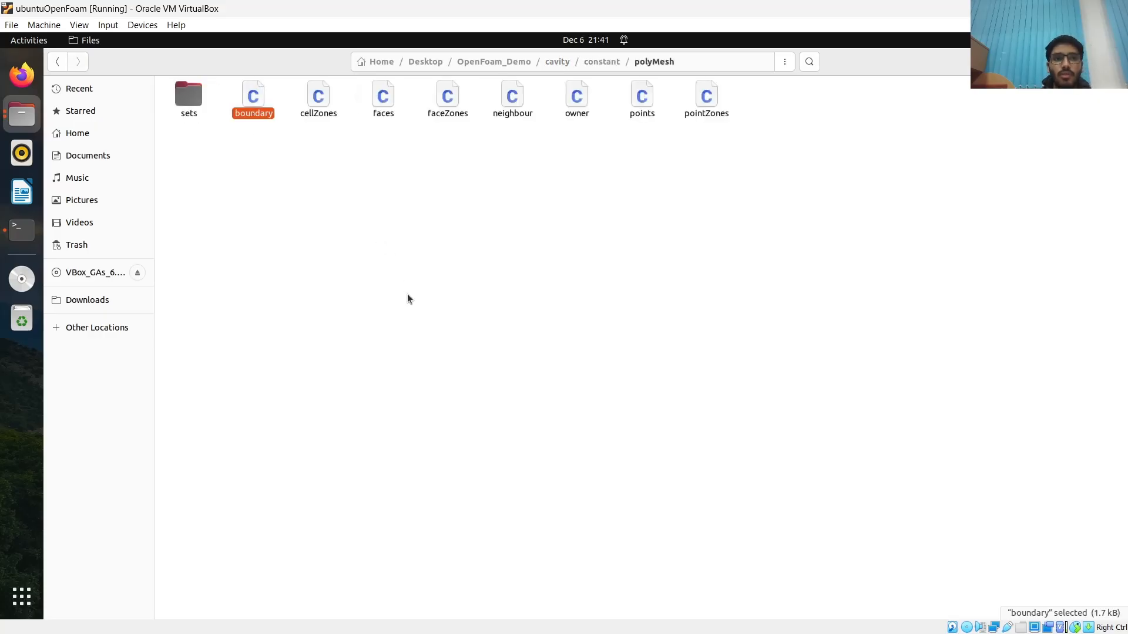
pyautogui.press('Return')
pyautogui.scroll(-7, 407, 294)
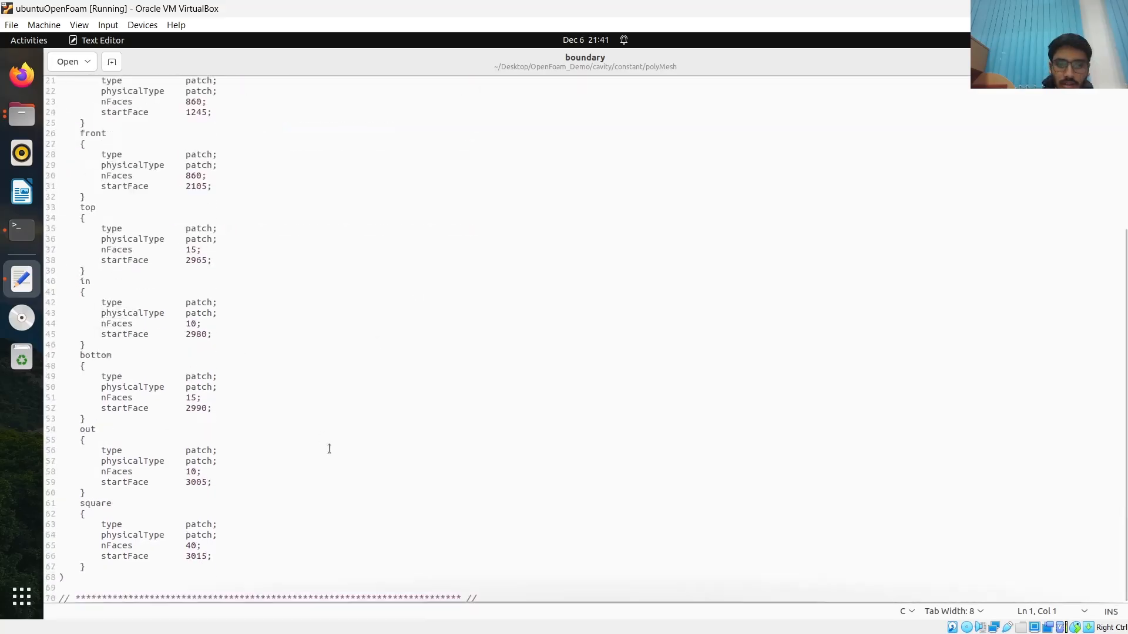
pyautogui.scroll(5, 329, 448)
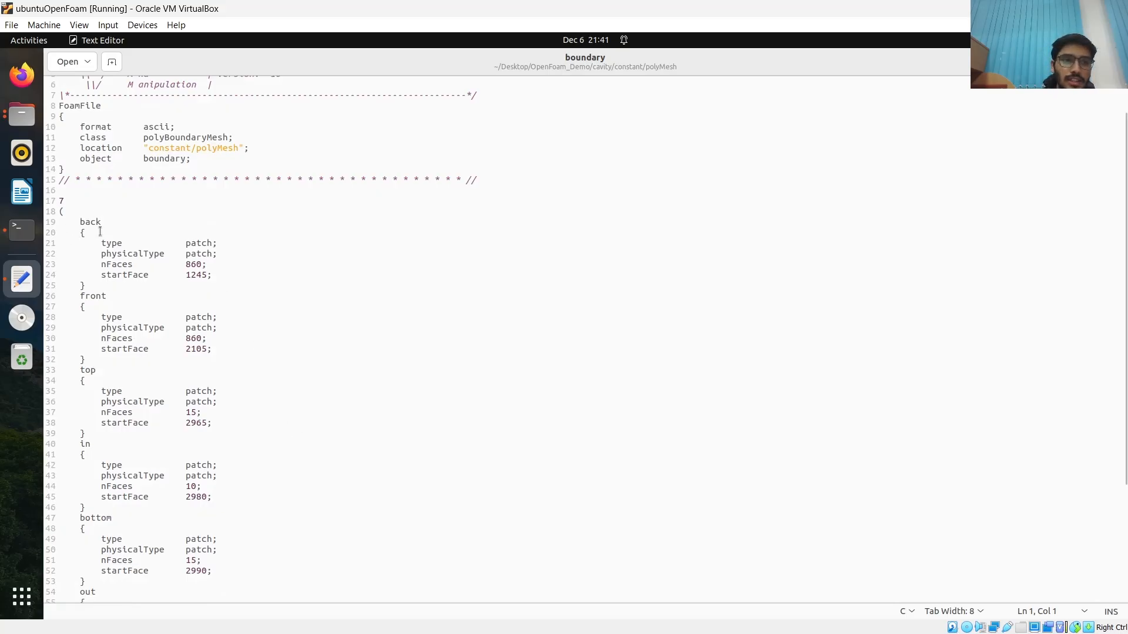
# Delete the physicalType entries from the back, front, top, in and bottom patches in the boundary file
pyautogui.moveTo(101, 253); pyautogui.dragTo(221, 256)
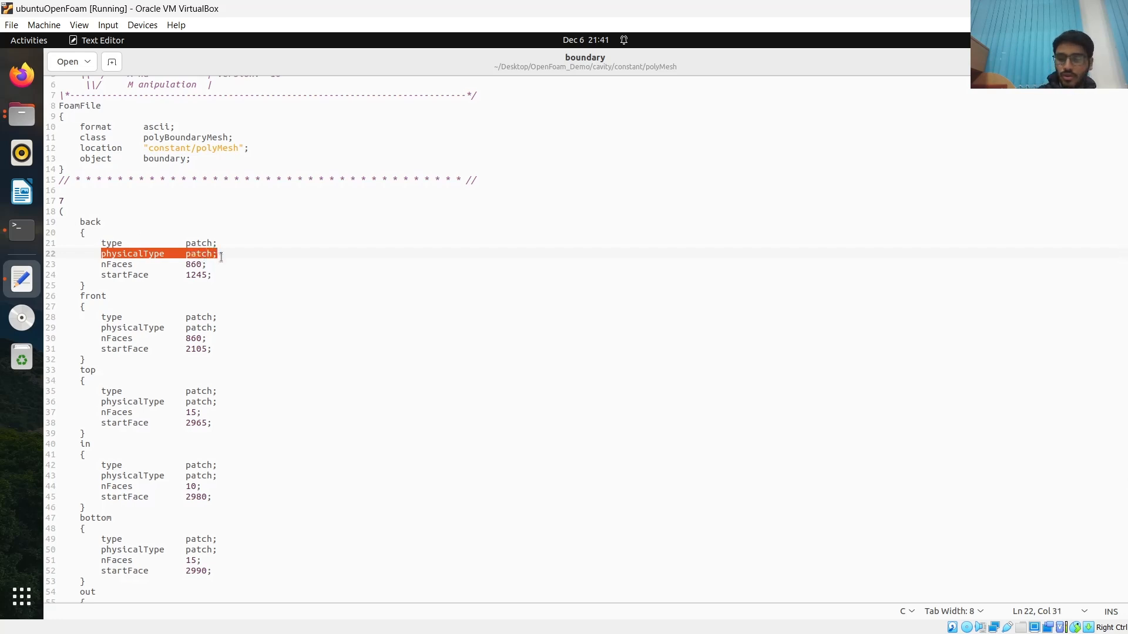
pyautogui.press('BackSpace')
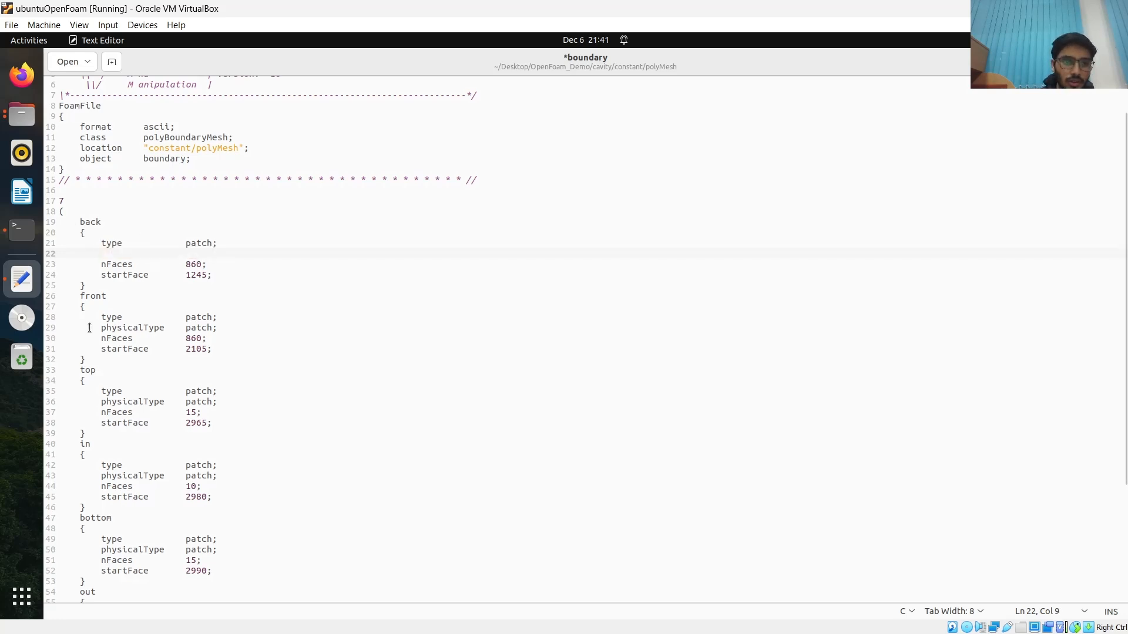
pyautogui.moveTo(90, 327); pyautogui.dragTo(234, 323)
pyautogui.press('BackSpace')
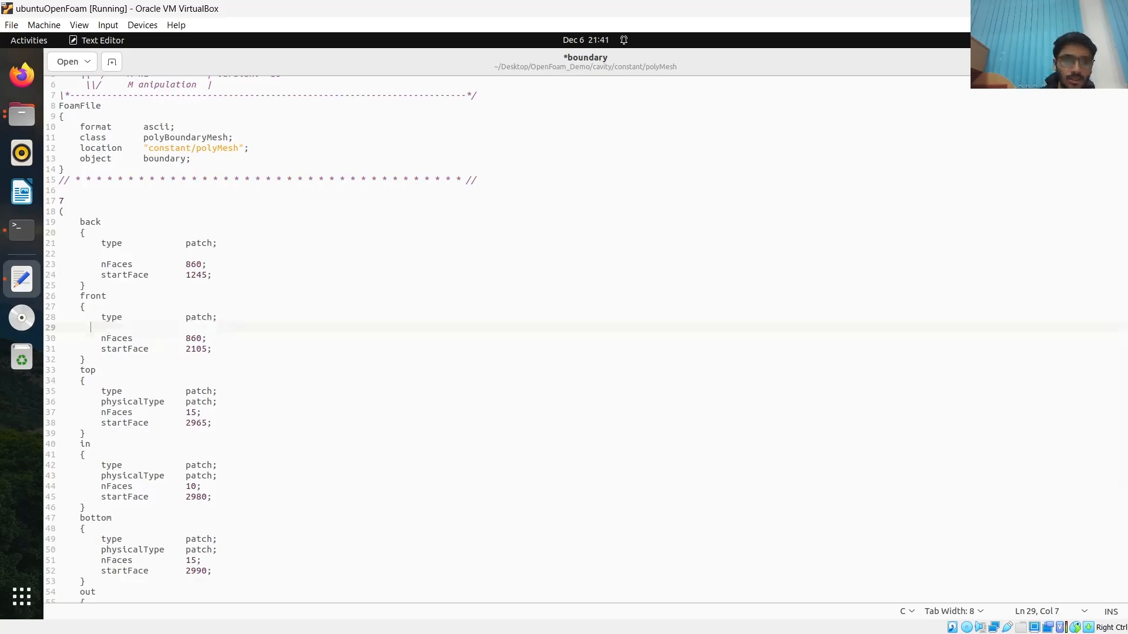
pyautogui.moveTo(100, 402); pyautogui.dragTo(225, 403)
pyautogui.press('BackSpace')
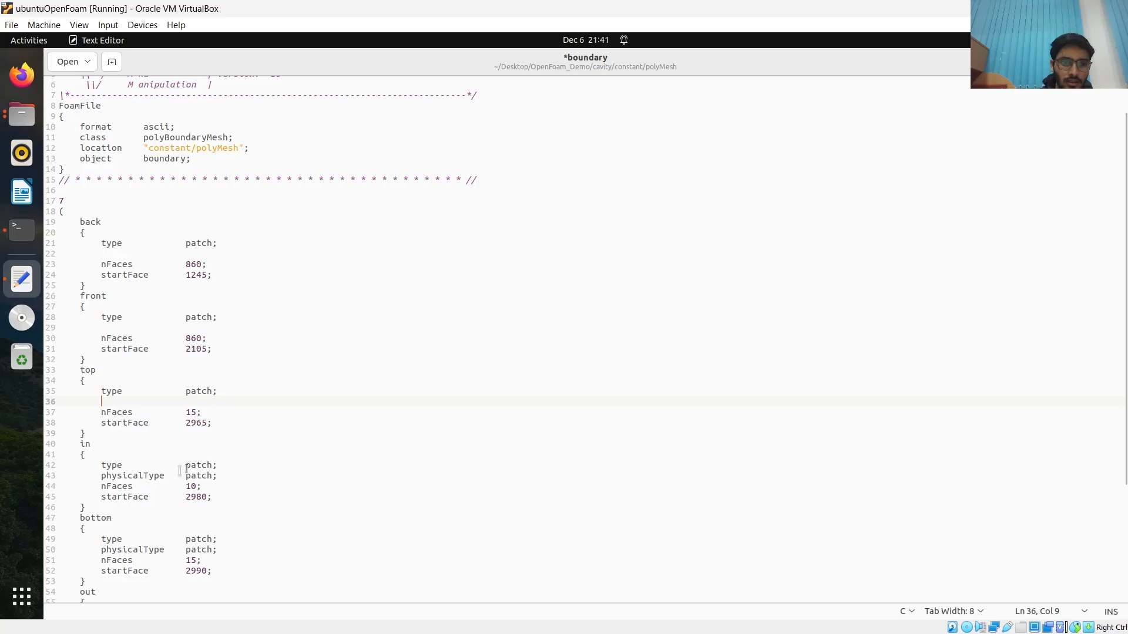
pyautogui.moveTo(96, 476); pyautogui.dragTo(222, 476)
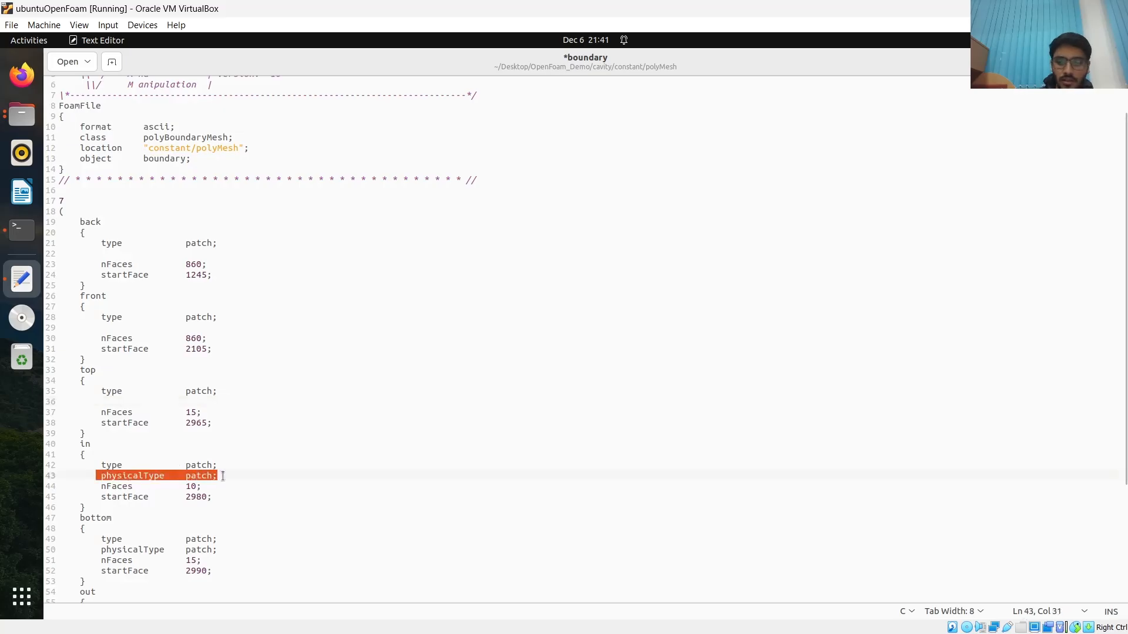
pyautogui.press('BackSpace')
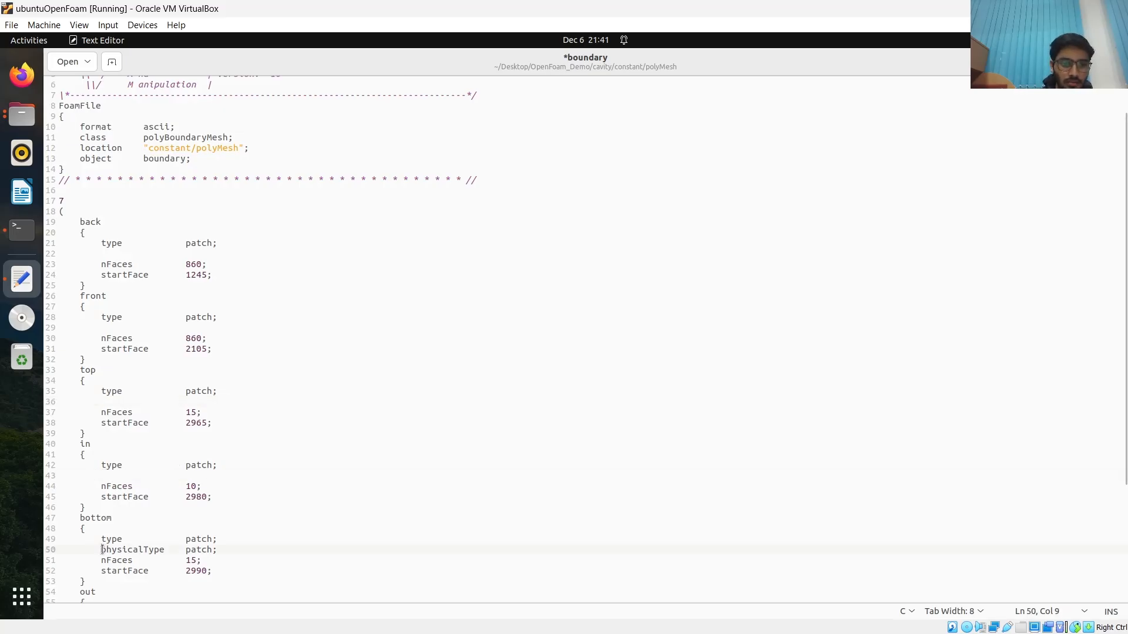
pyautogui.moveTo(102, 549); pyautogui.dragTo(226, 548)
pyautogui.press('BackSpace')
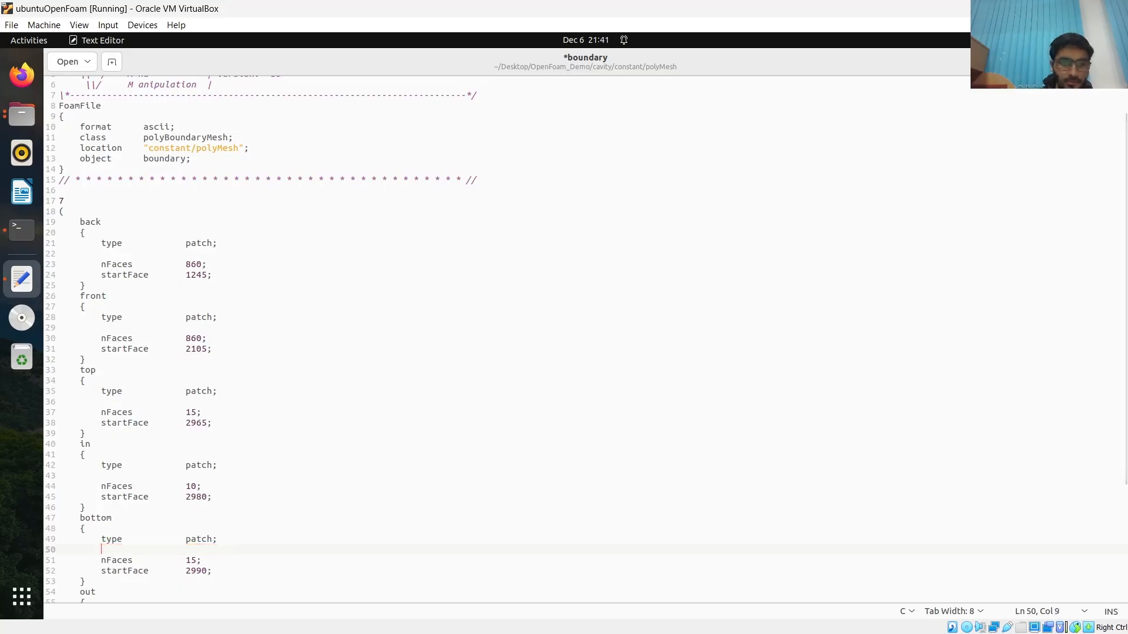
# Delete the physicalType entries from the out and square patches in the boundary file
pyautogui.scroll(-3, 169, 560)
pyautogui.moveTo(96, 511); pyautogui.dragTo(237, 513)
pyautogui.press('BackSpace')
pyautogui.scroll(-2, 235, 514)
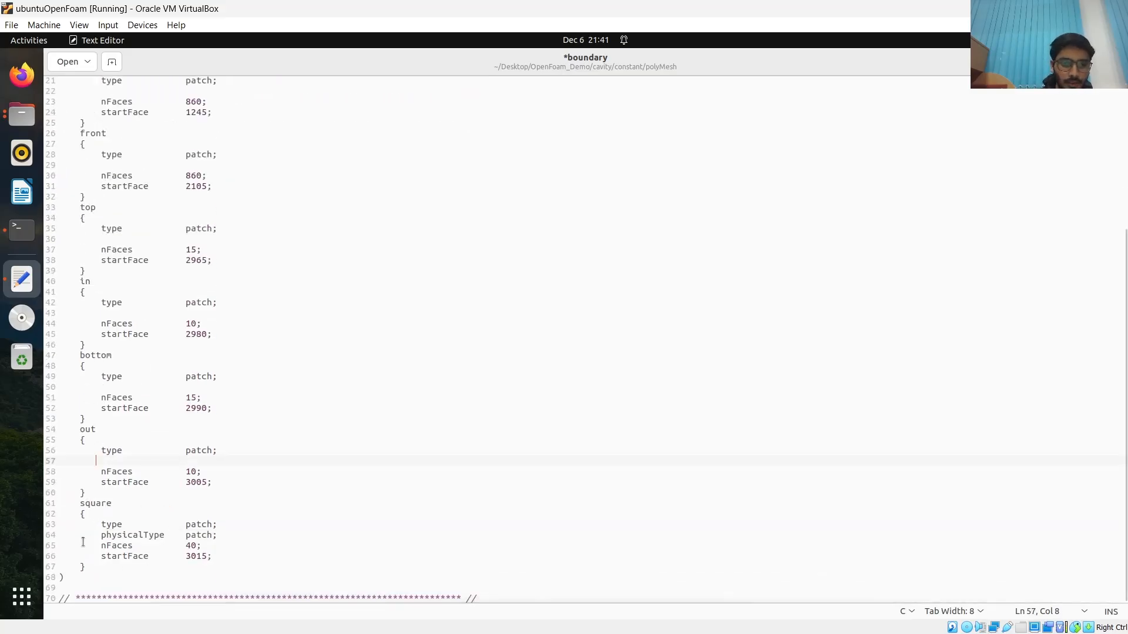
pyautogui.moveTo(100, 534); pyautogui.dragTo(232, 532)
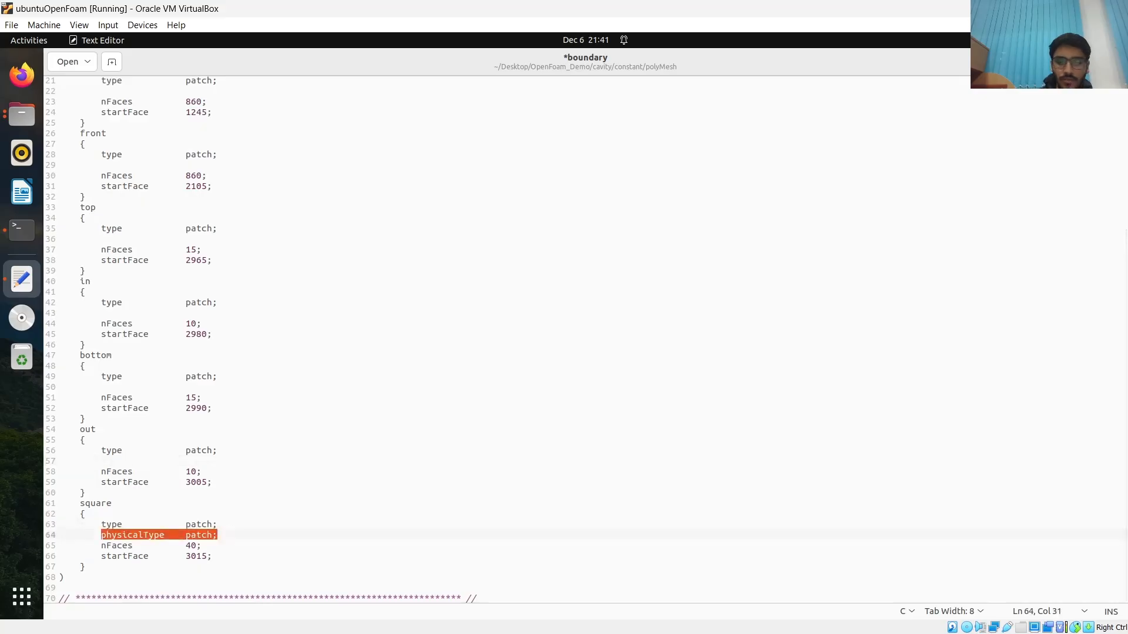
pyautogui.press('BackSpace')
# Change the back patch's type to empty in the boundary file
pyautogui.scroll(6, 114, 323)
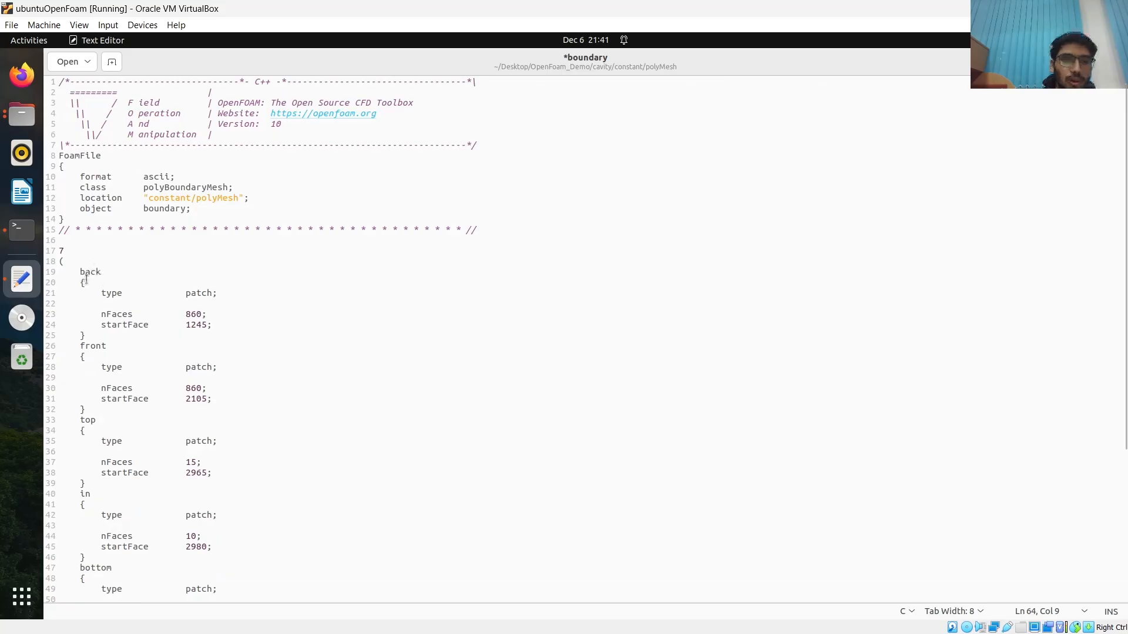
pyautogui.click(215, 292)
pyautogui.press('BackSpace')
pyautogui.press('BackSpace')
pyautogui.press('BackSpace')
pyautogui.press('BackSpace')
pyautogui.press('BackSpace')
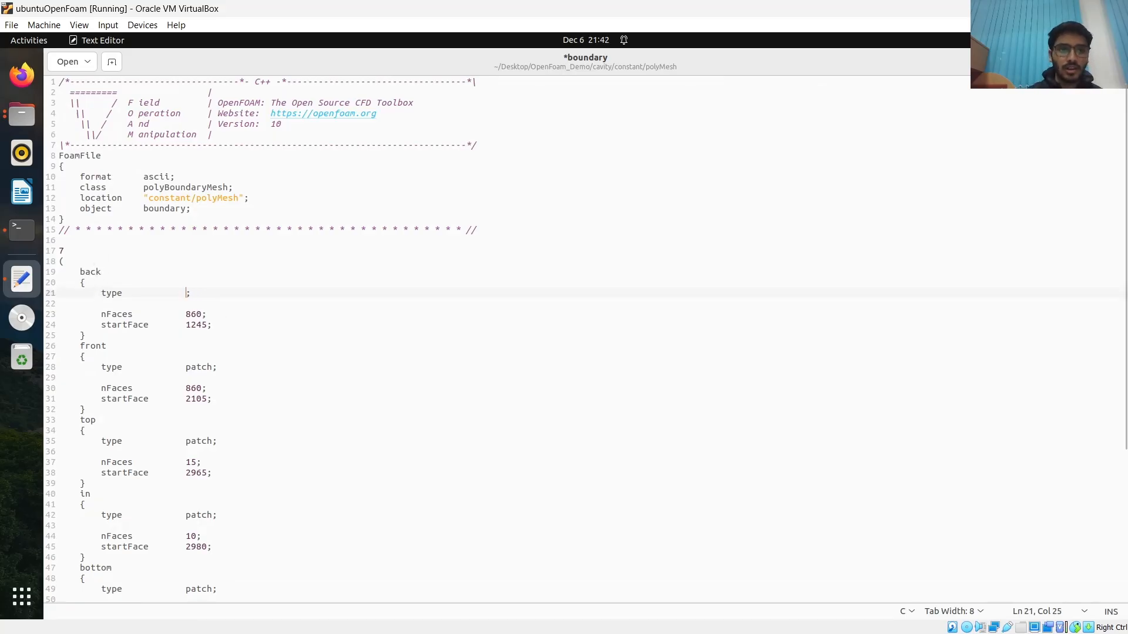
pyautogui.write('emp')
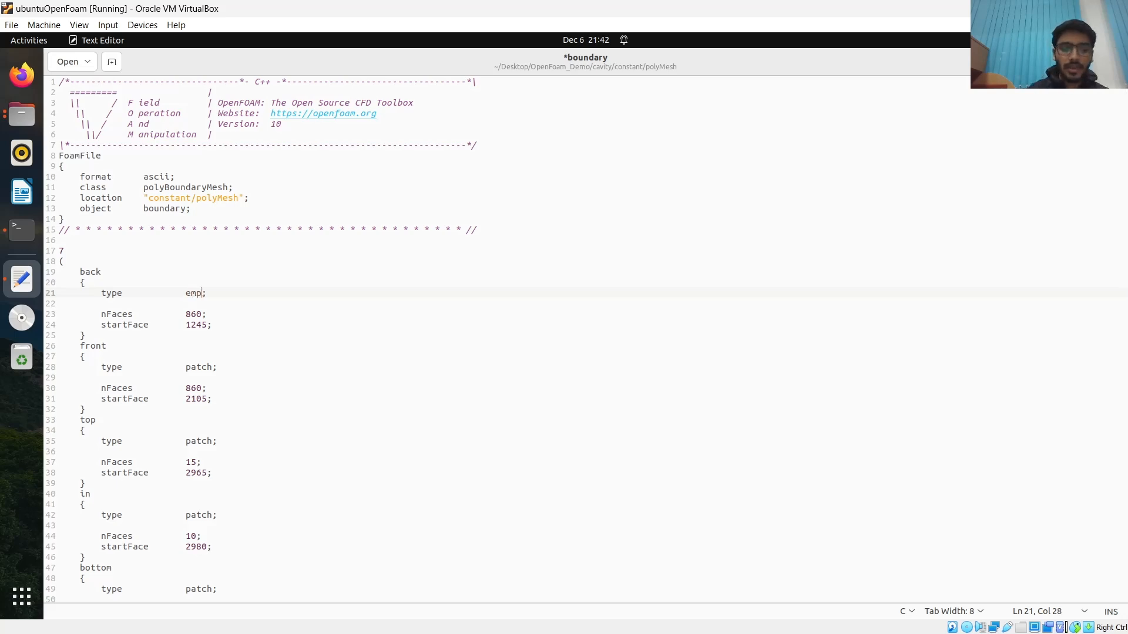
pyautogui.write('ty')
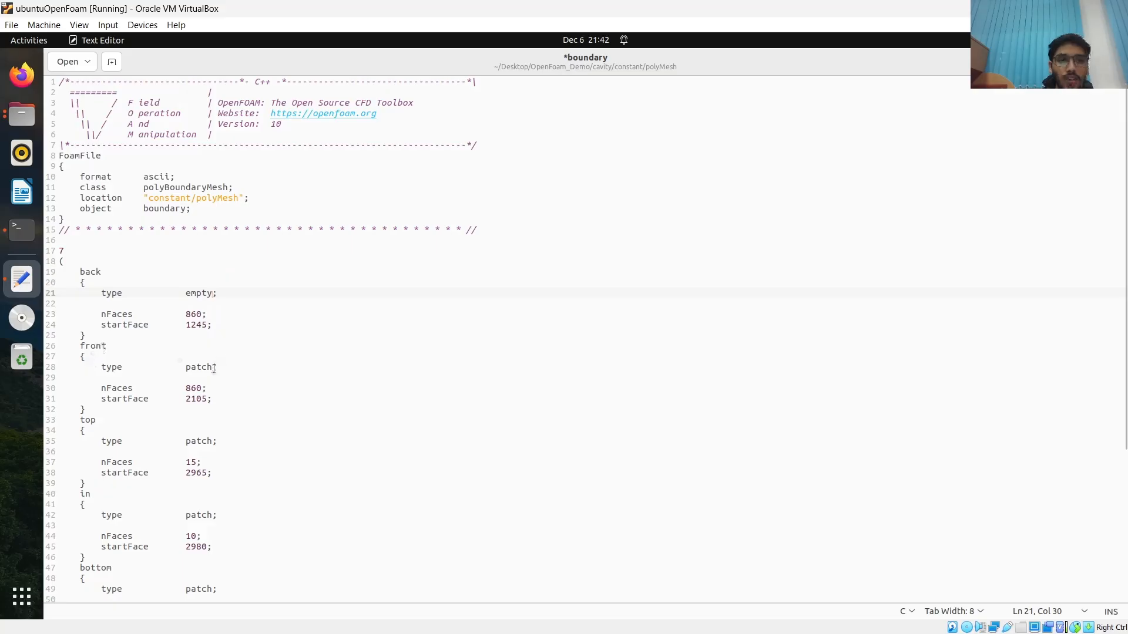
# Set the type of the front patch to empty in the boundary file
pyautogui.press('BackSpace')
pyautogui.press('BackSpace')
pyautogui.press('BackSpace')
pyautogui.press('BackSpace')
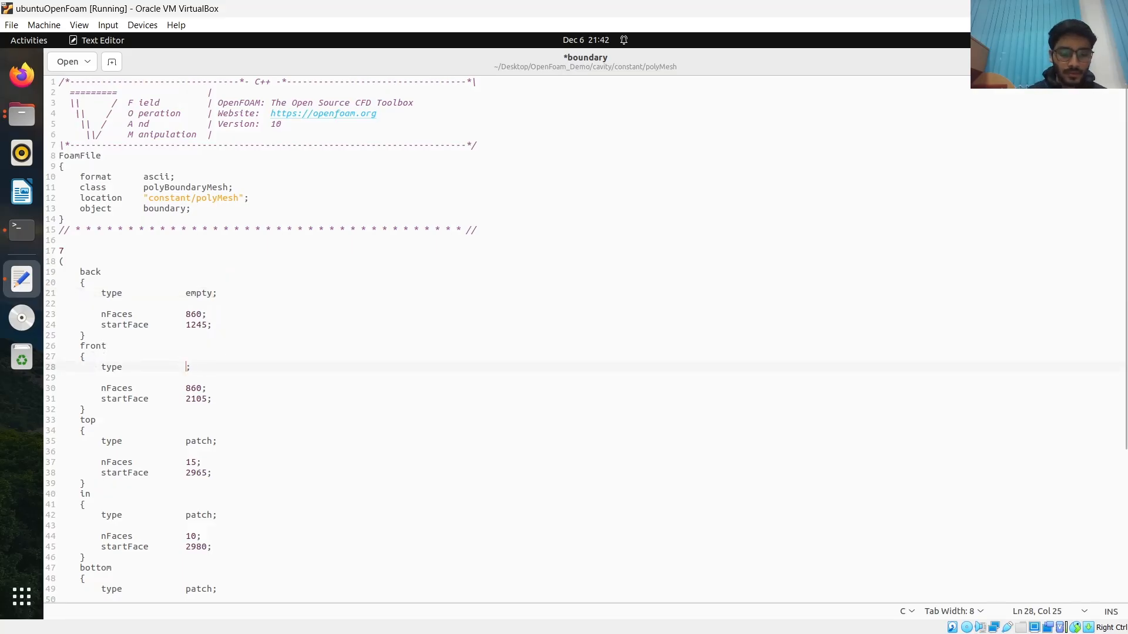
pyautogui.write('empty')
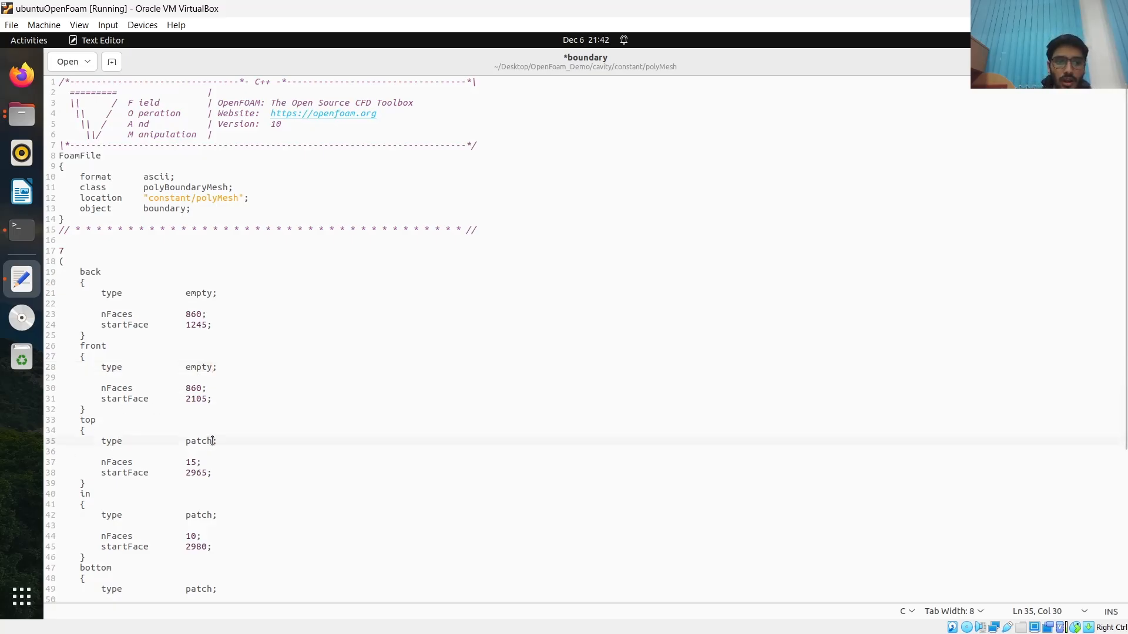
# Change the top patch's type to wall
pyautogui.press('BackSpace')
pyautogui.press('BackSpace')
pyautogui.press('BackSpace')
pyautogui.press('BackSpace')
pyautogui.press('BackSpace')
pyautogui.write('w')
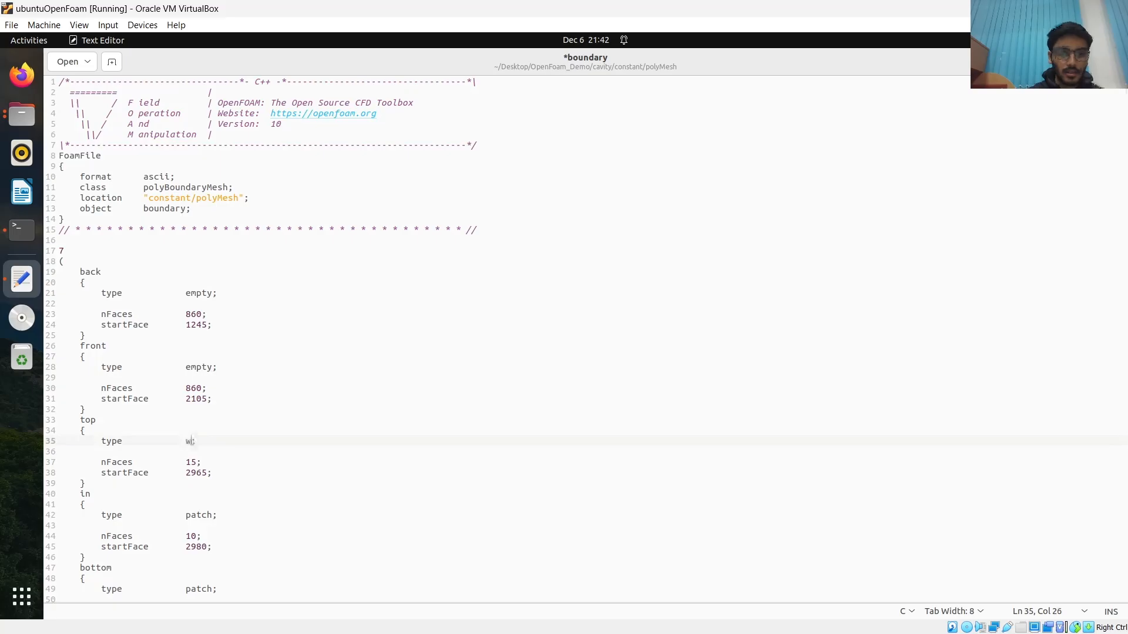
pyautogui.write('all')
# Change the bottom patch's type to wall
pyautogui.scroll(-3, 204, 450)
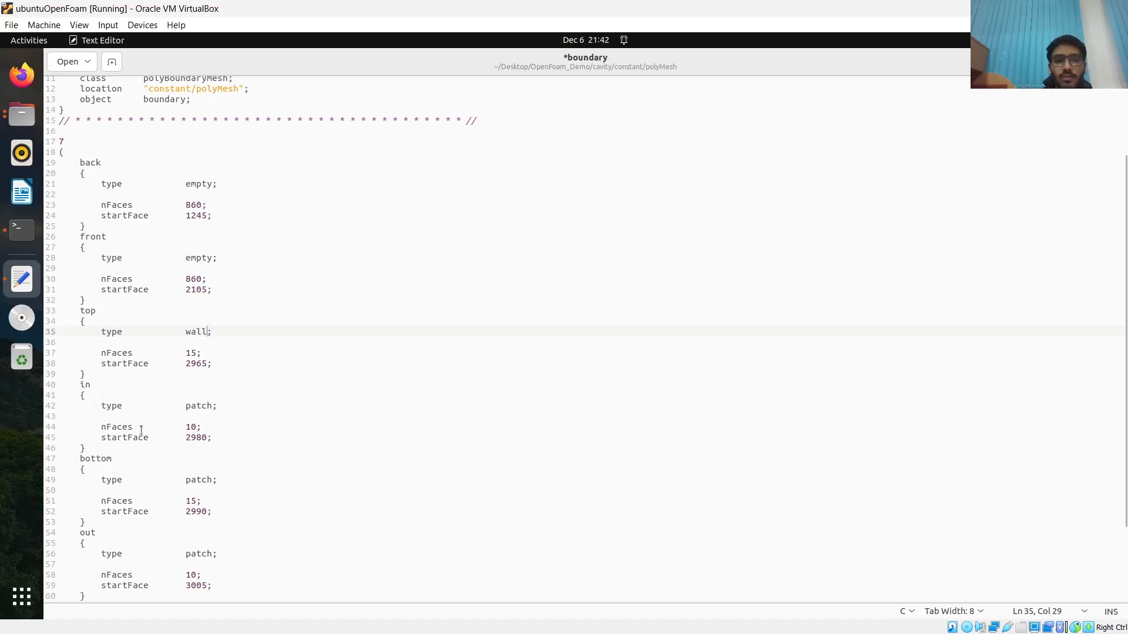
pyautogui.scroll(-2, 203, 427)
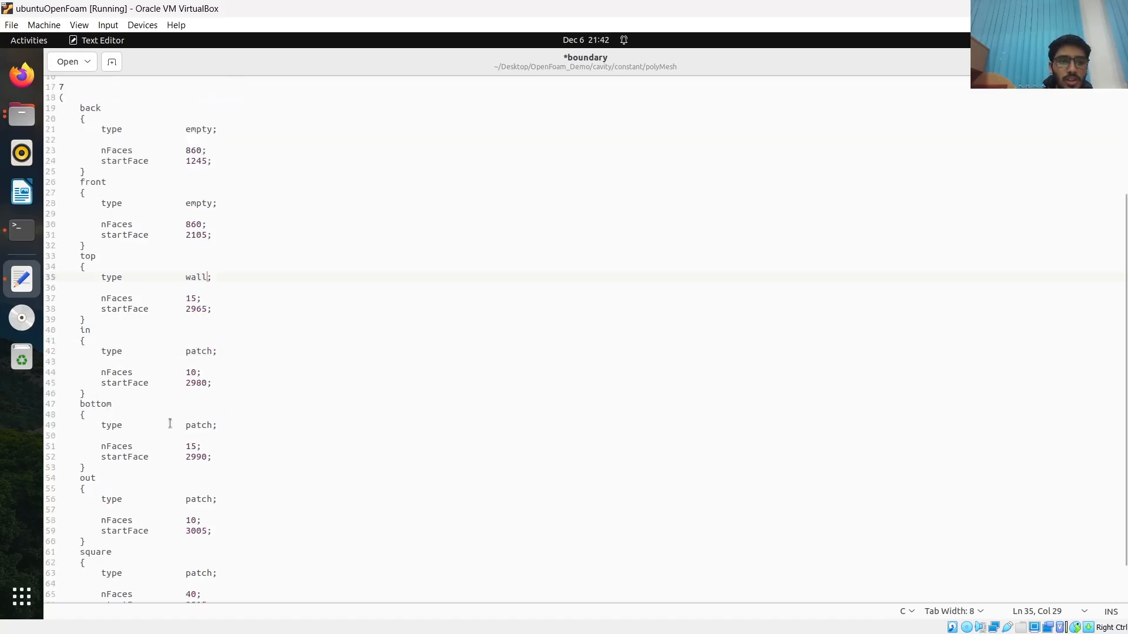
pyautogui.click(213, 424)
pyautogui.press('BackSpace')
pyautogui.press('BackSpace')
pyautogui.press('BackSpace')
pyautogui.press('BackSpace')
pyautogui.press('BackSpace')
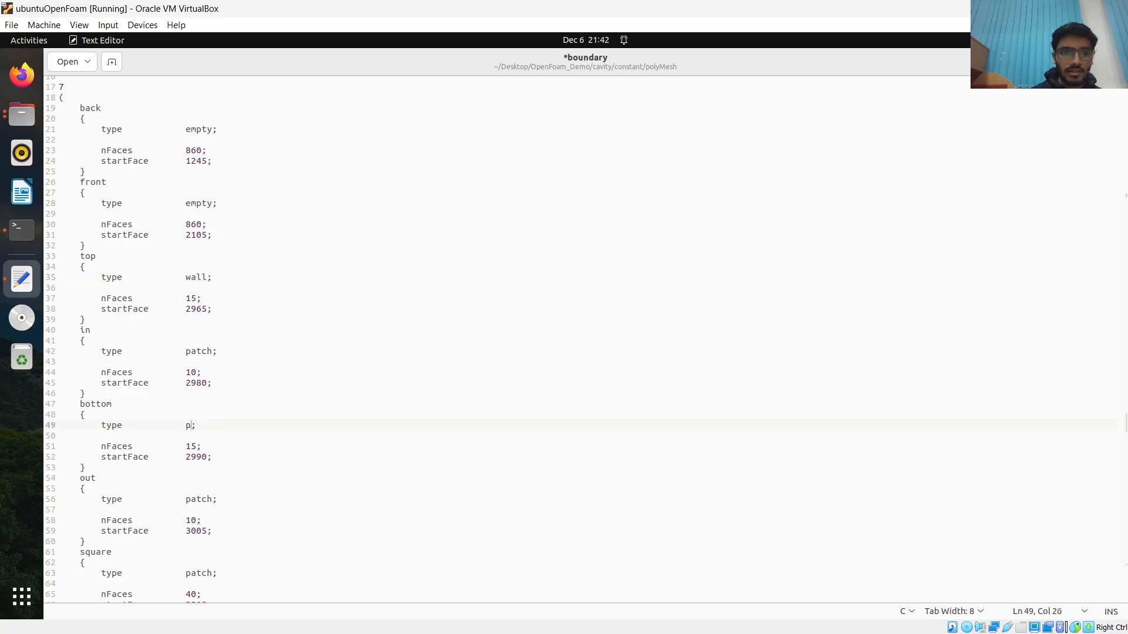
pyautogui.write('wall')
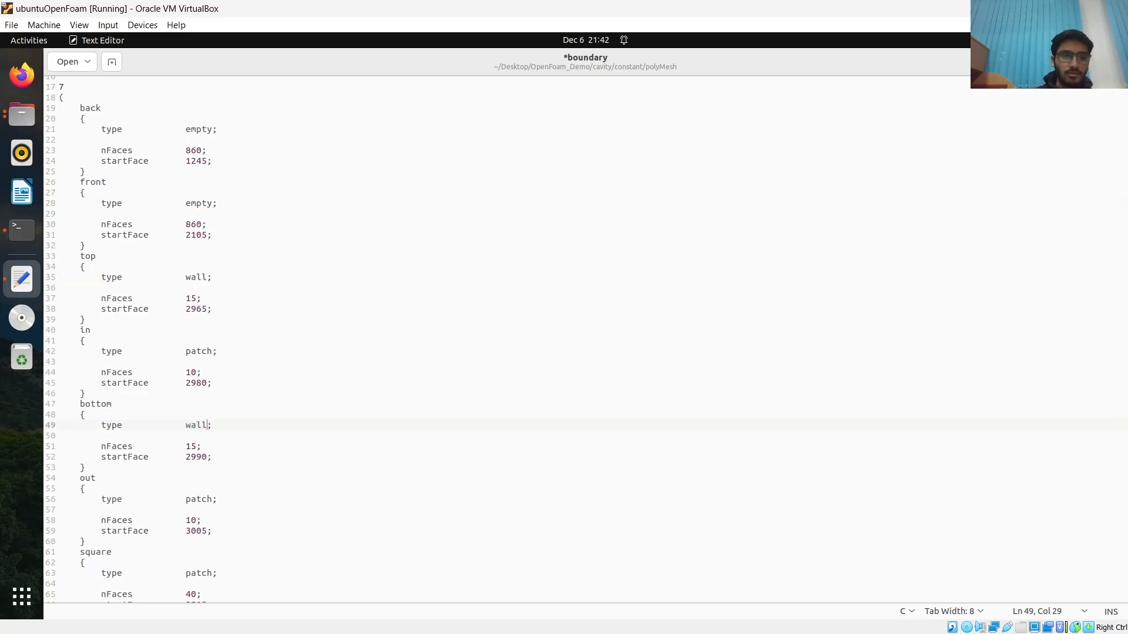
# Change the square patch's type to wall
pyautogui.scroll(-2, 197, 448)
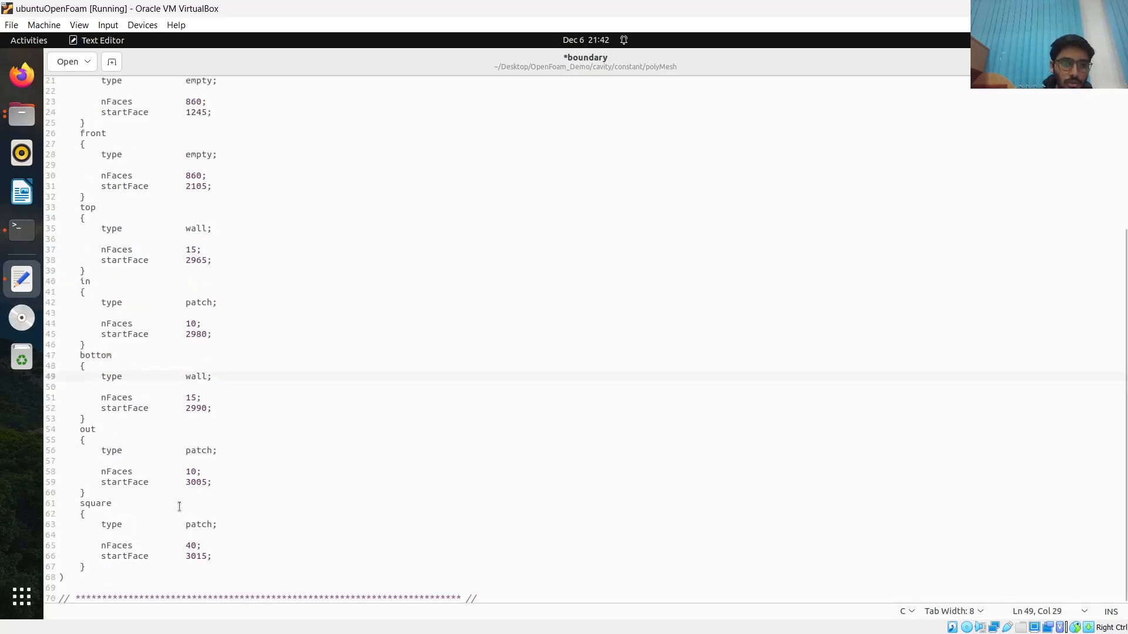
pyautogui.press('BackSpace')
pyautogui.press('BackSpace')
pyautogui.press('BackSpace')
pyautogui.press('BackSpace')
pyautogui.press('BackSpace')
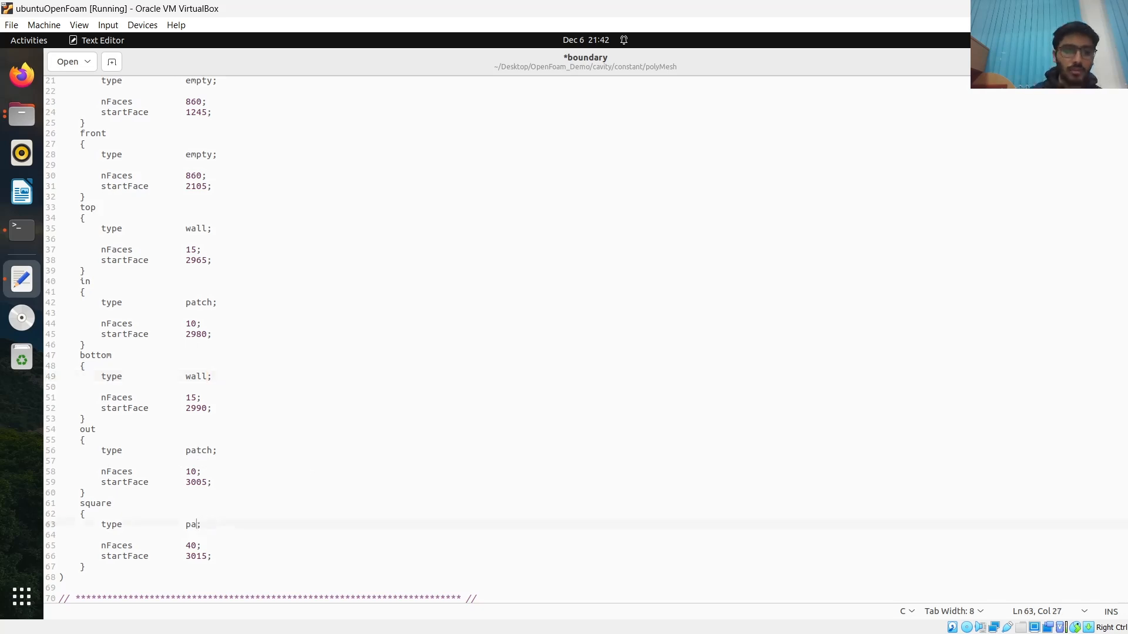
pyautogui.write('wall')
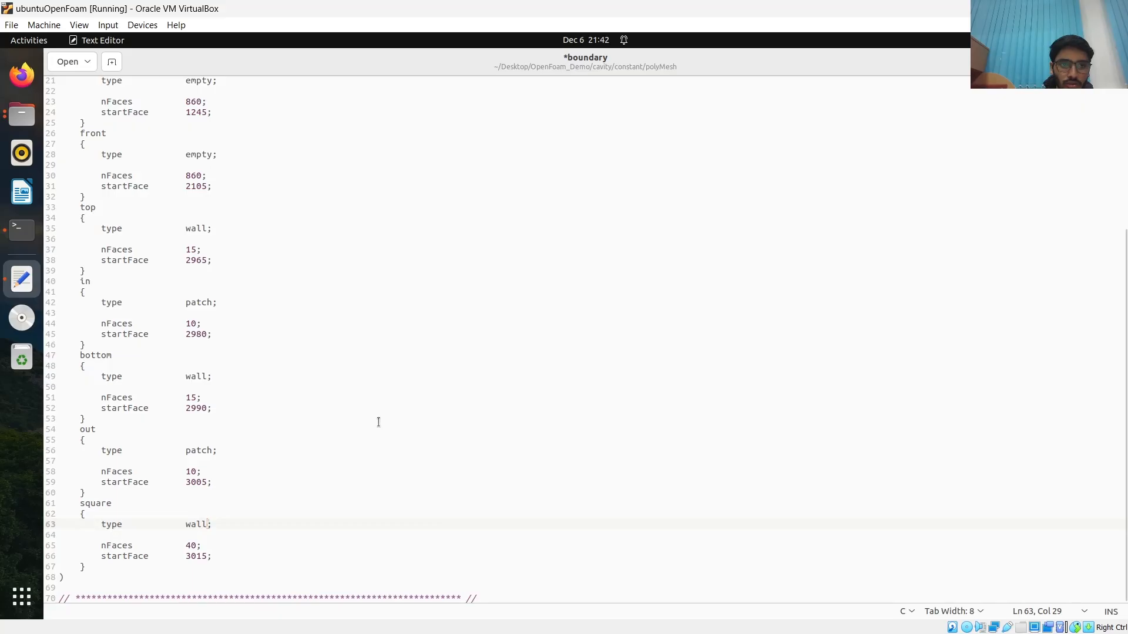
# Review the patch types of all boundaries, then save and close the boundary file
pyautogui.scroll(5, 365, 436)
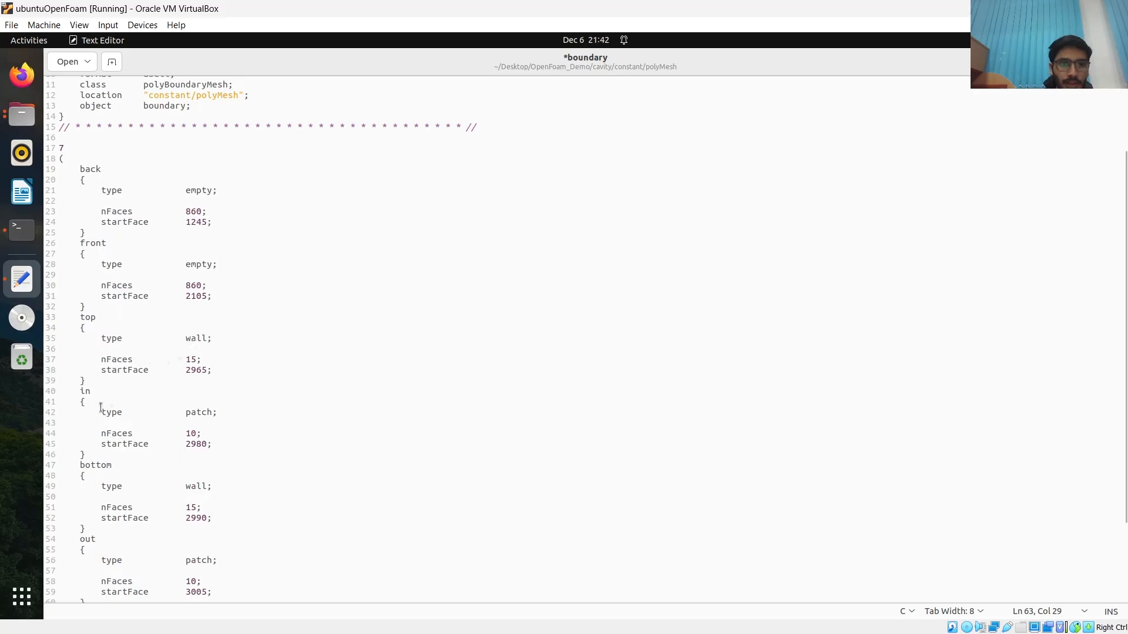
pyautogui.scroll(-3, 180, 497)
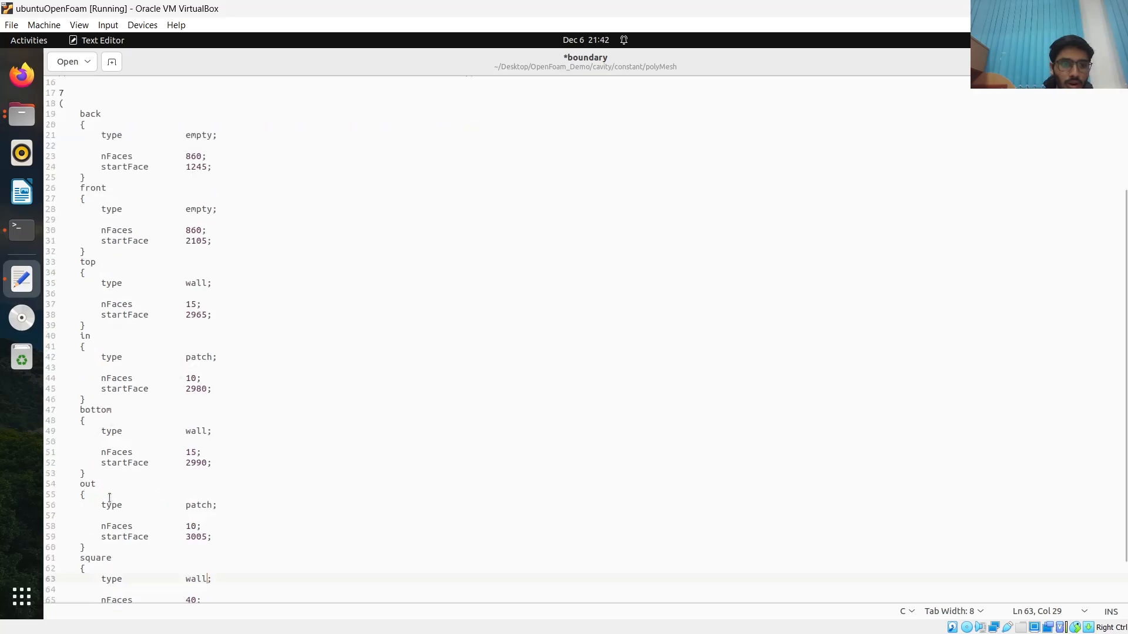
pyautogui.scroll(-3, 162, 516)
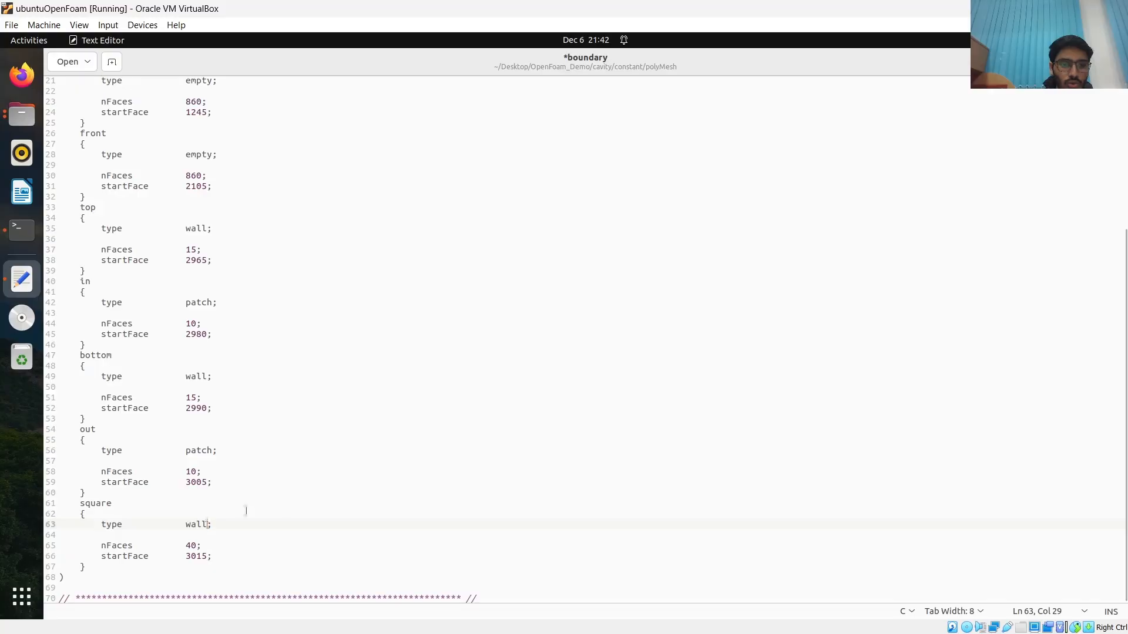
pyautogui.hotkey('ctrl', 's')
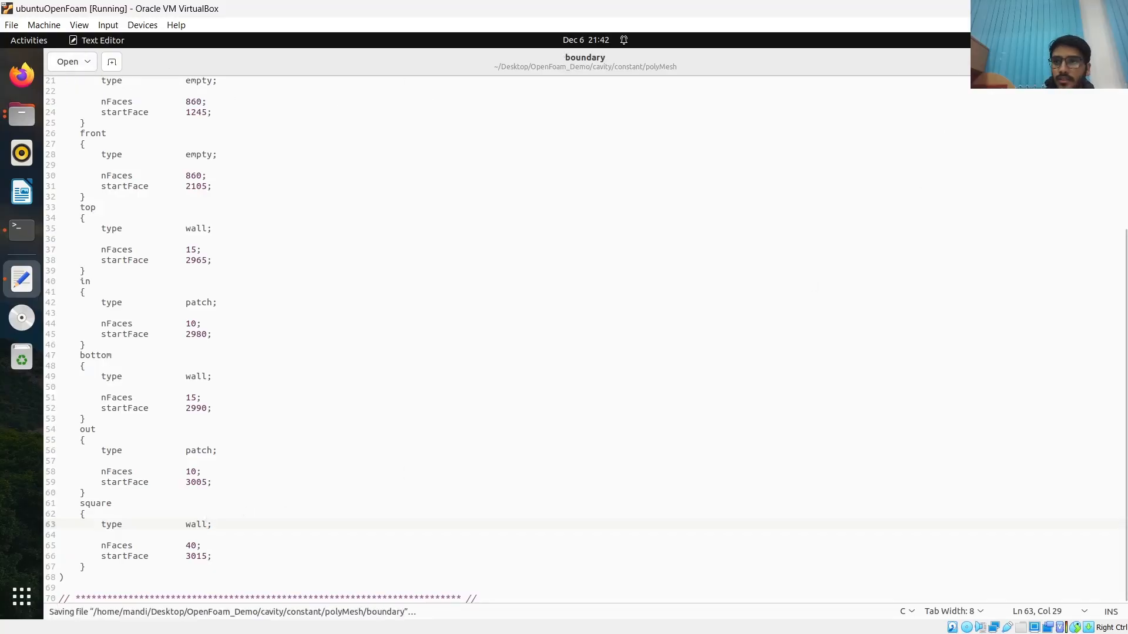
pyautogui.hotkey('ctrl', 's')
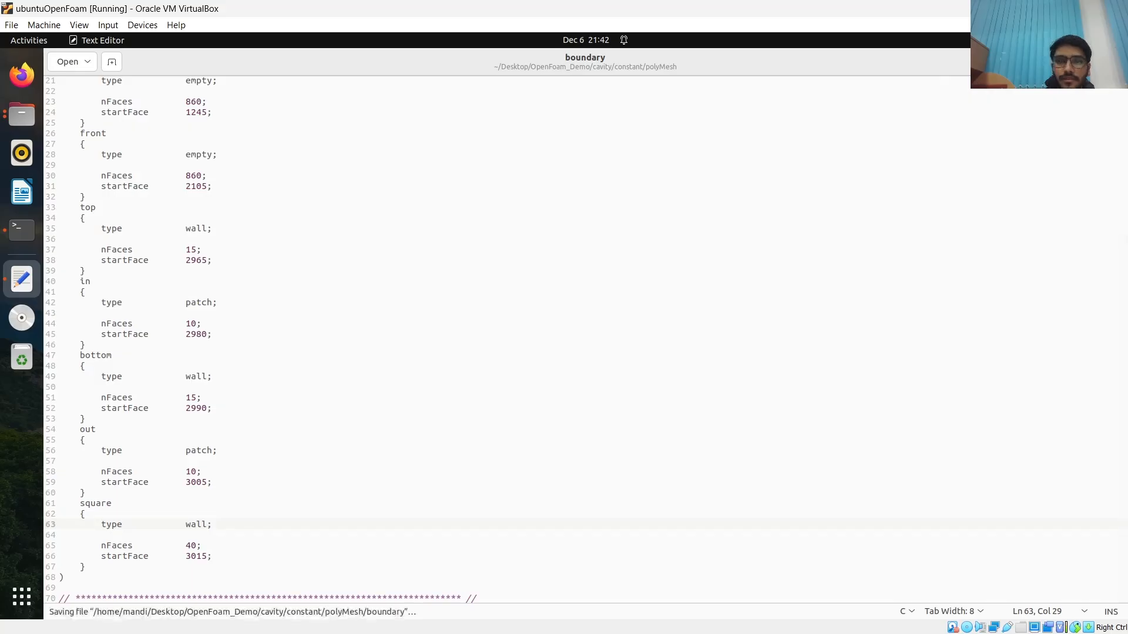
pyautogui.click(1114, 62)
# Open the U file in the cavity case's 0 folder to view its boundary conditions, and close it again
pyautogui.click(57, 62)
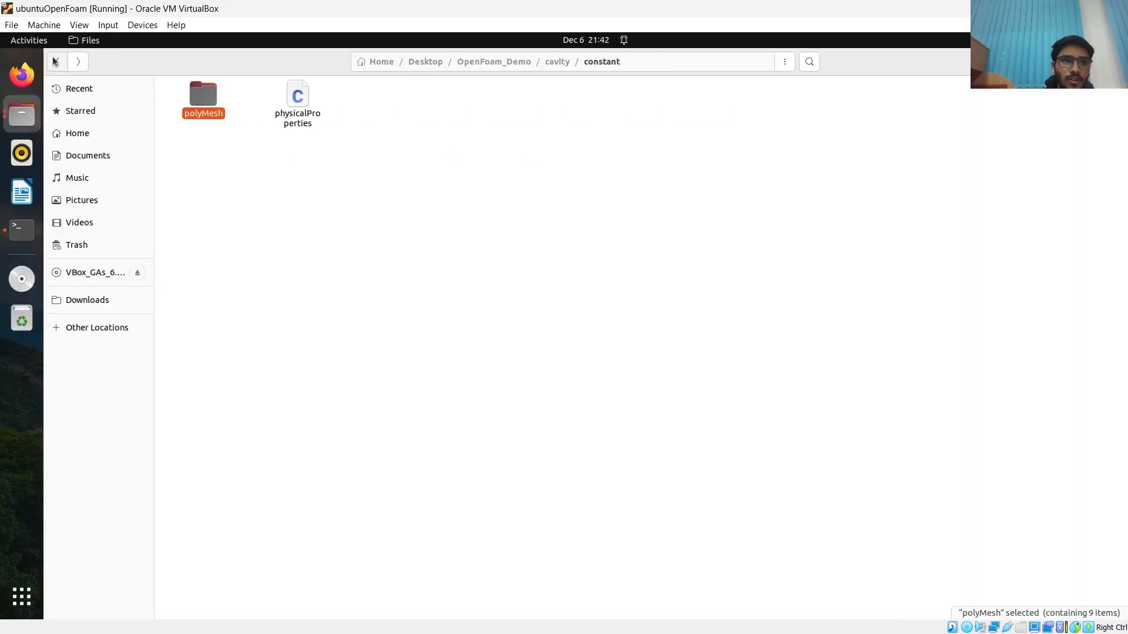
pyautogui.click(57, 62)
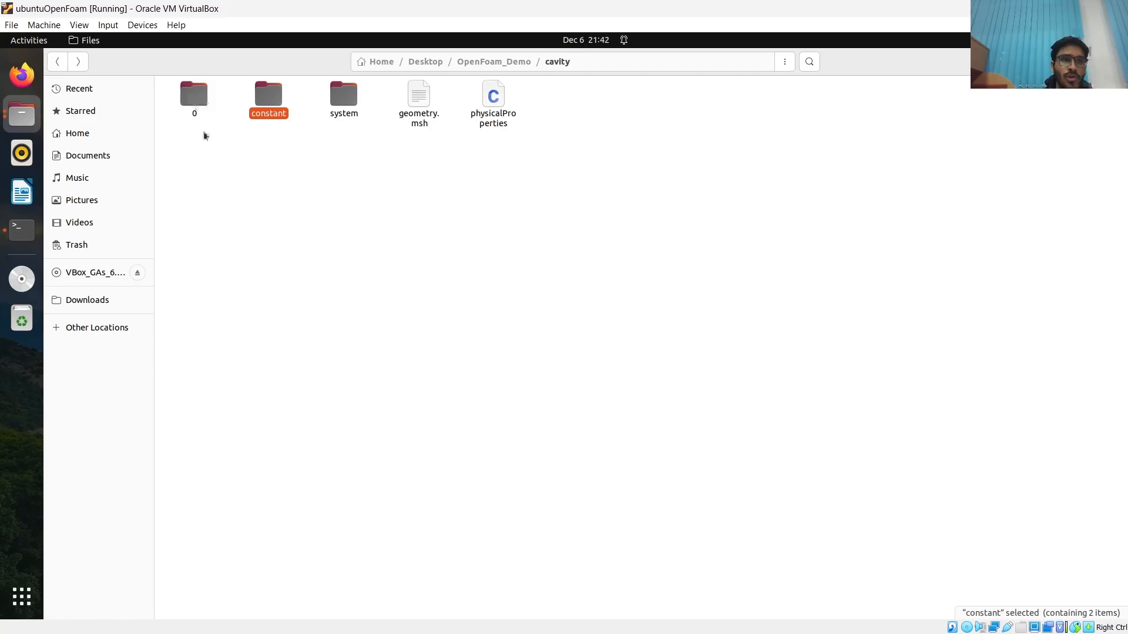
pyautogui.doubleClick(196, 97)
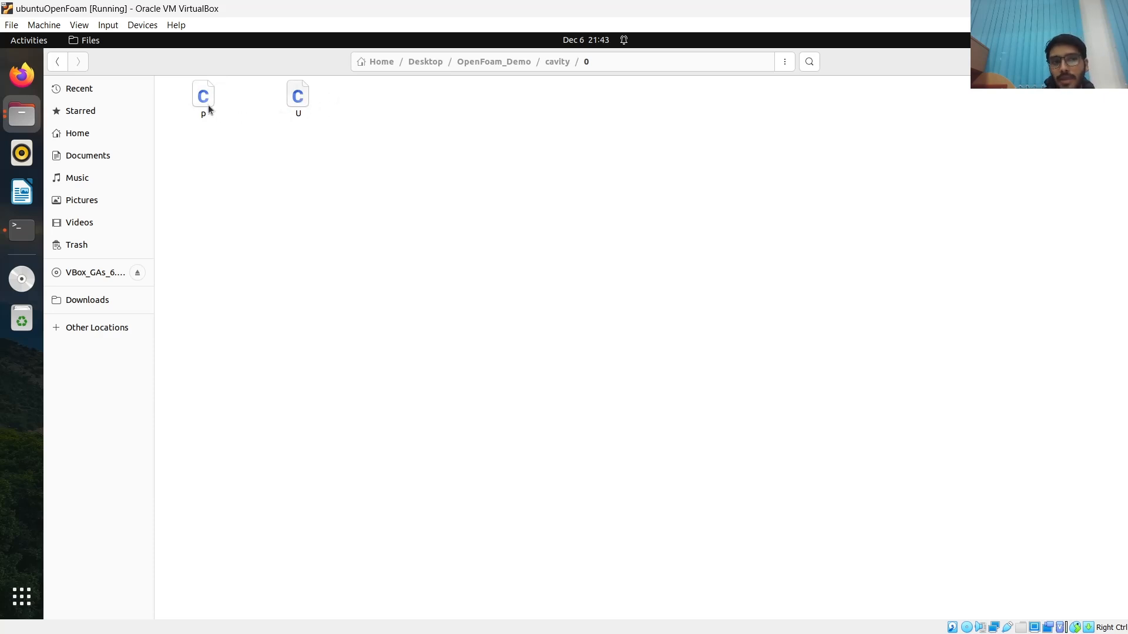
pyautogui.doubleClick(293, 101)
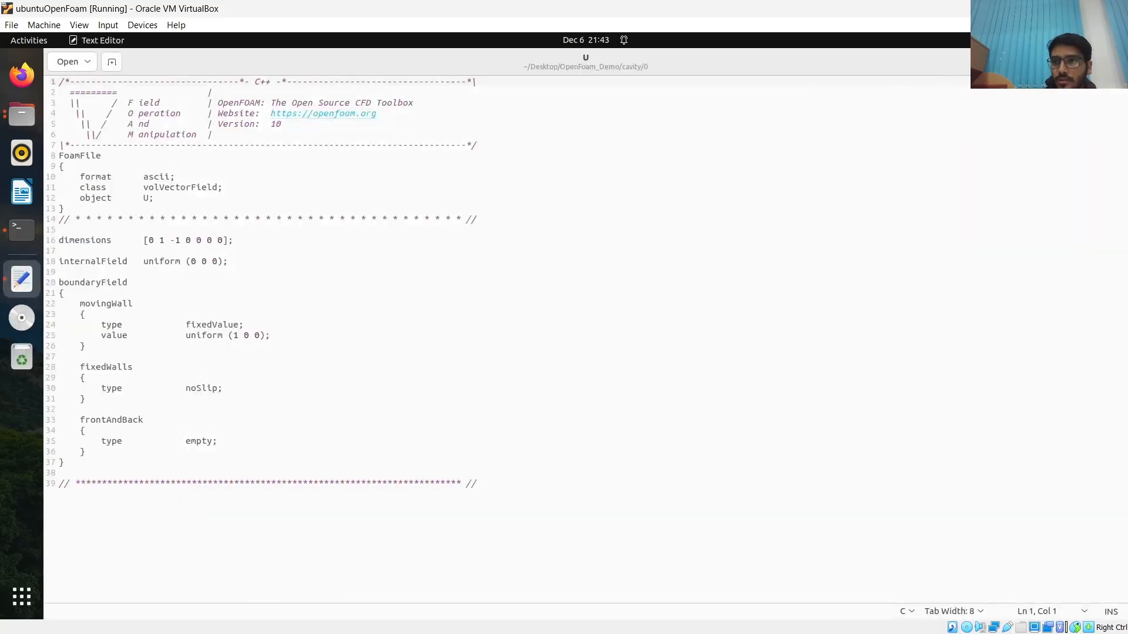
pyautogui.click(1113, 62)
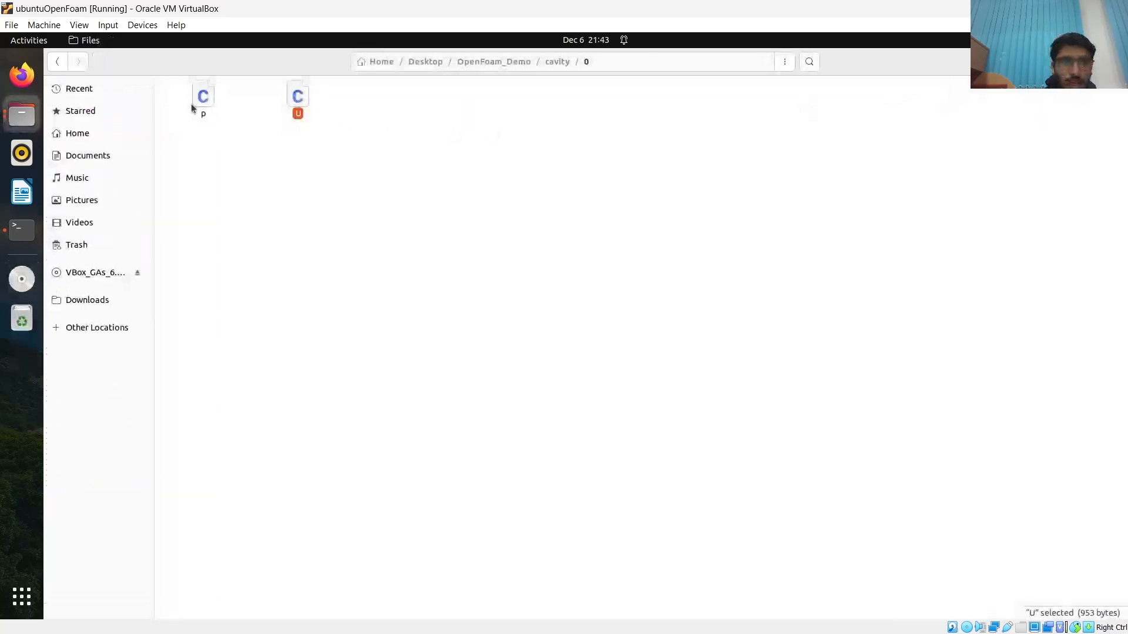
# Reopen the boundary file in the cavity case's constant/polyMesh folder
pyautogui.click(62, 63)
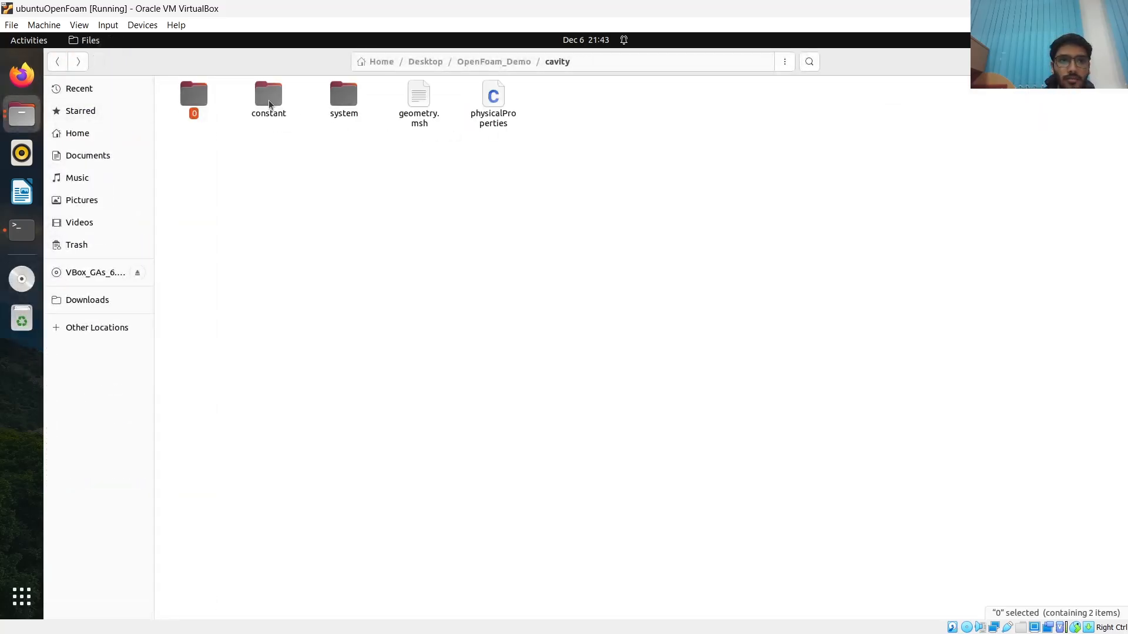
pyautogui.doubleClick(268, 101)
pyautogui.doubleClick(204, 103)
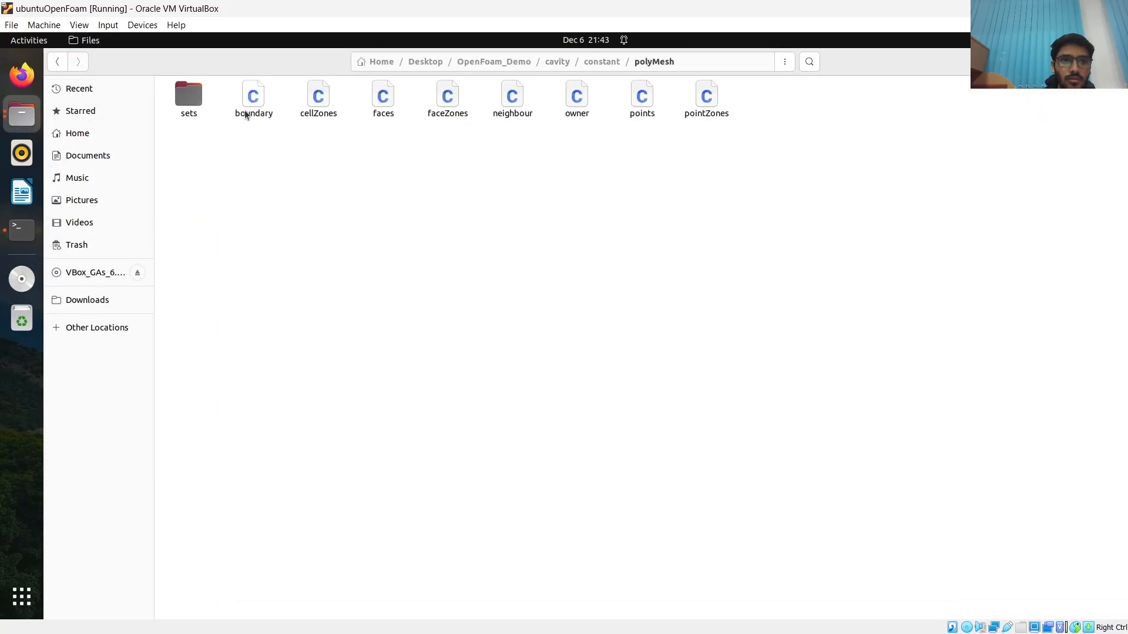
pyautogui.click(251, 111)
pyautogui.press('Return')
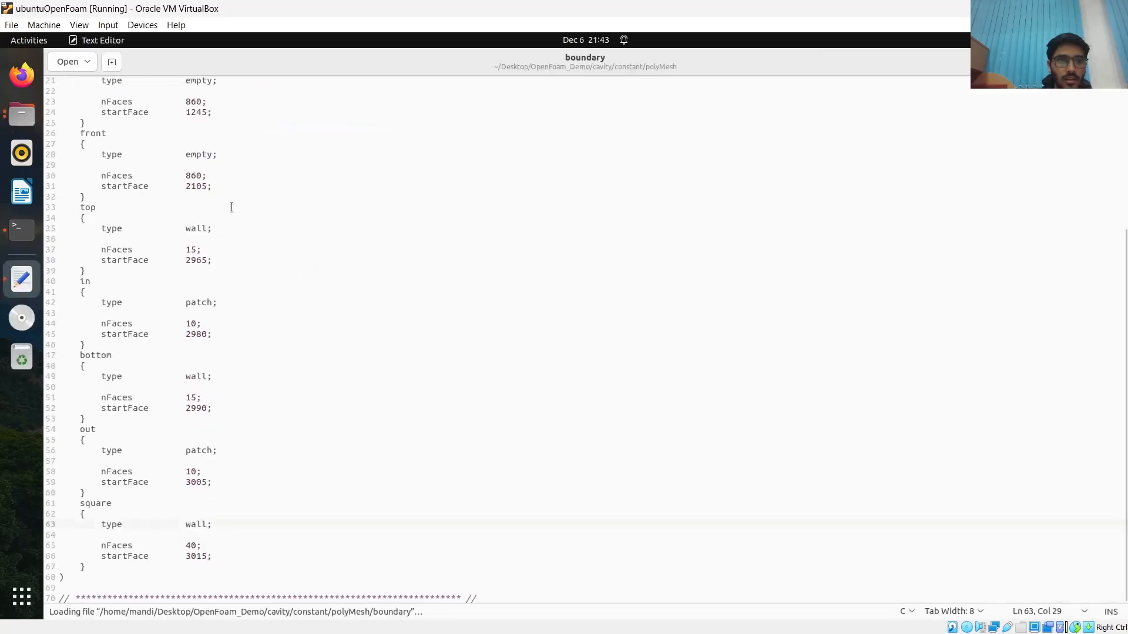
# Select all the patch definitions from back through square in the boundary file, then leave the editor window
pyautogui.scroll(5, 232, 207)
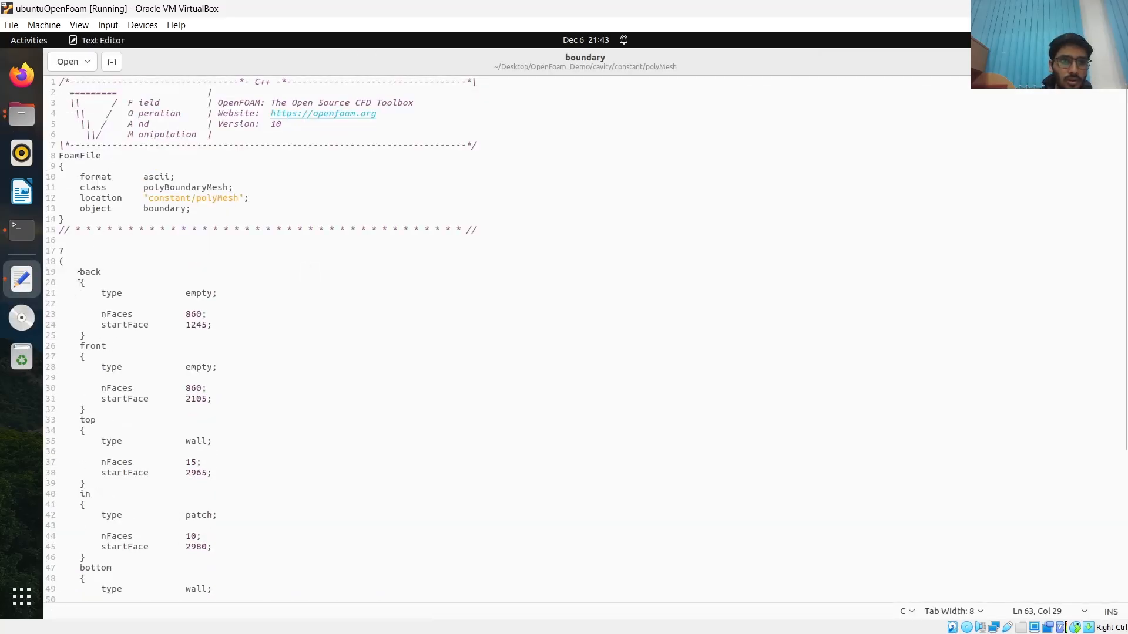
pyautogui.moveTo(80, 271); pyautogui.dragTo(193, 564)
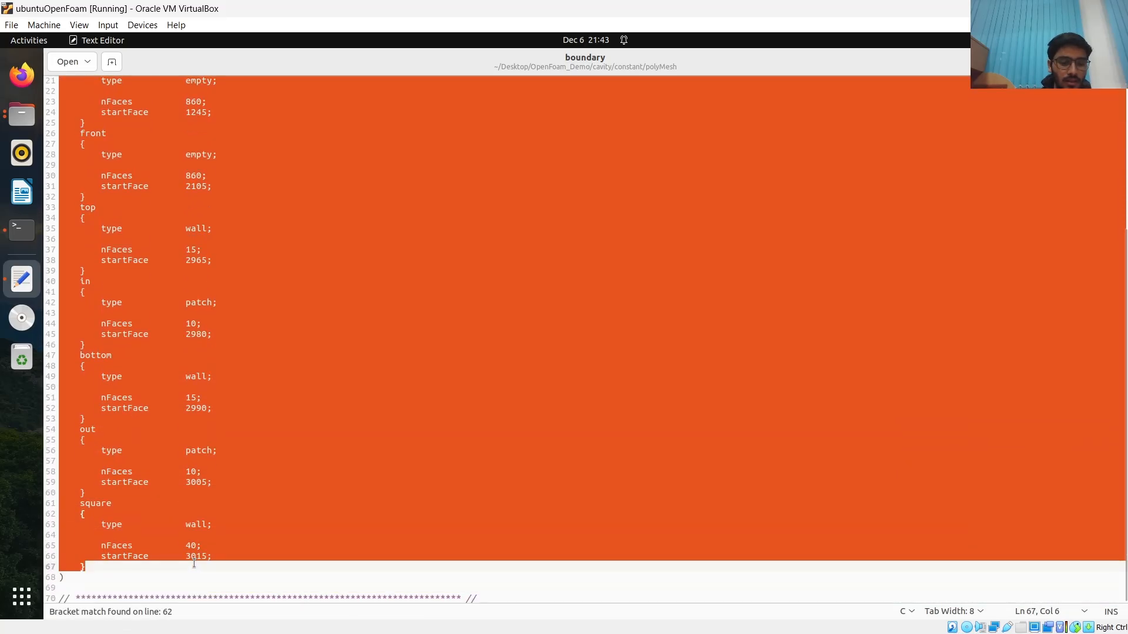
pyautogui.click(450, 575)
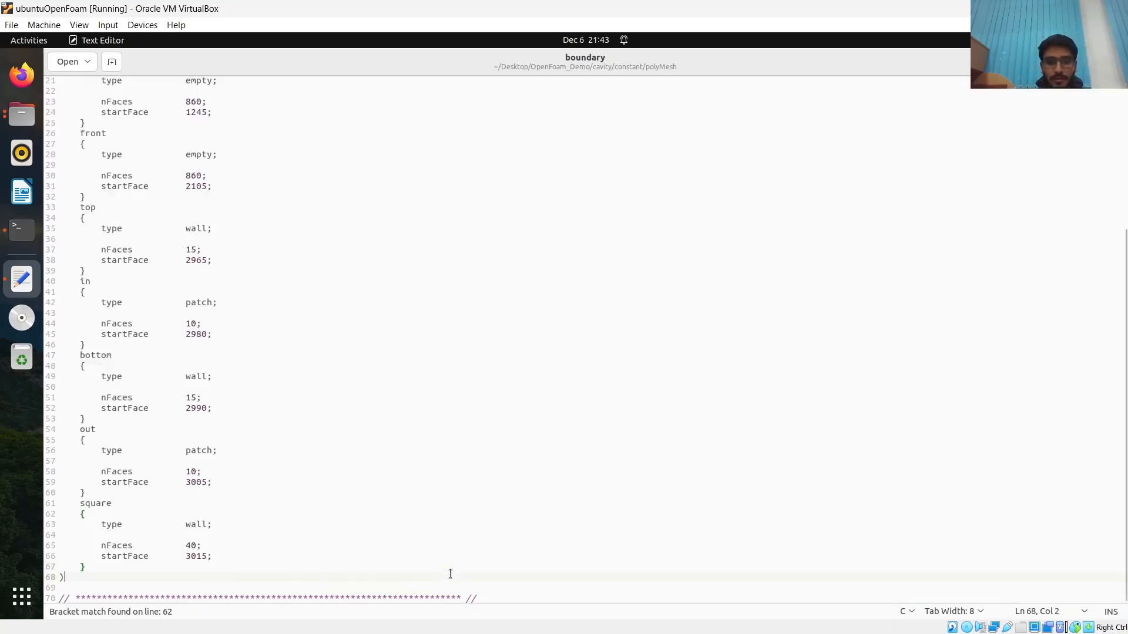
pyautogui.click(1112, 62)
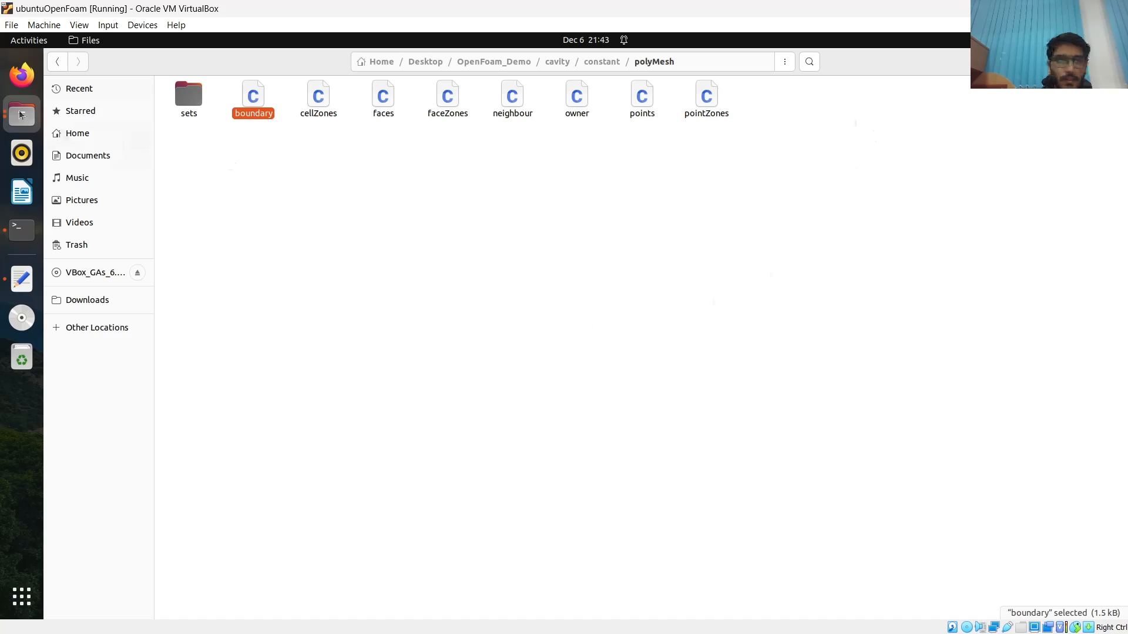
# Return to the cavity folder and open the U file in its 0 folder
pyautogui.click(57, 62)
pyautogui.click(57, 62)
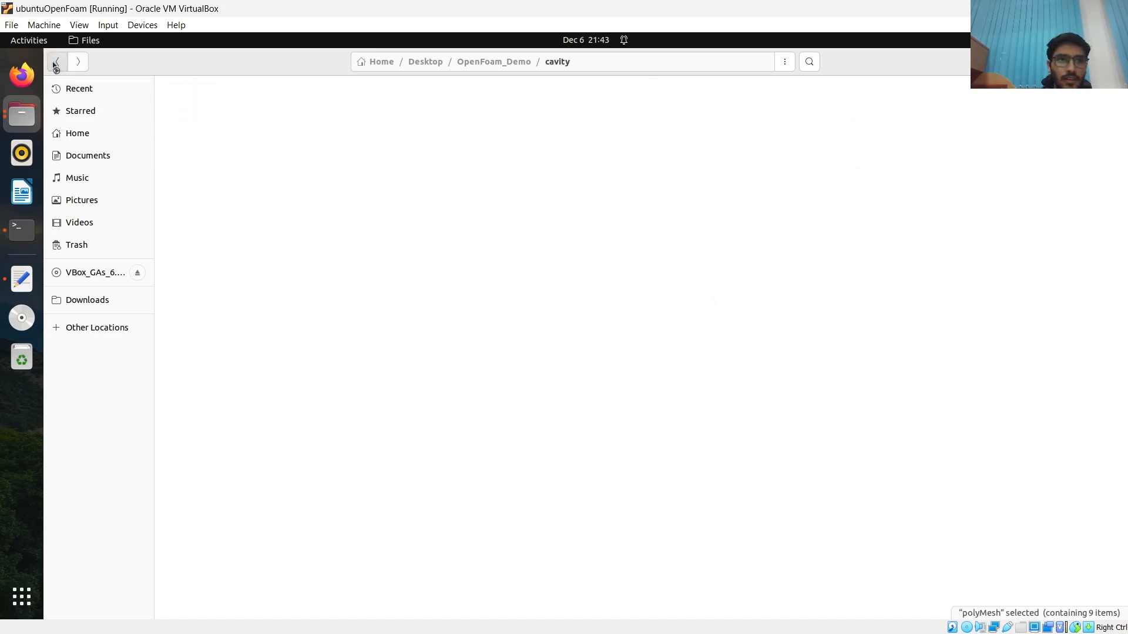
pyautogui.doubleClick(197, 97)
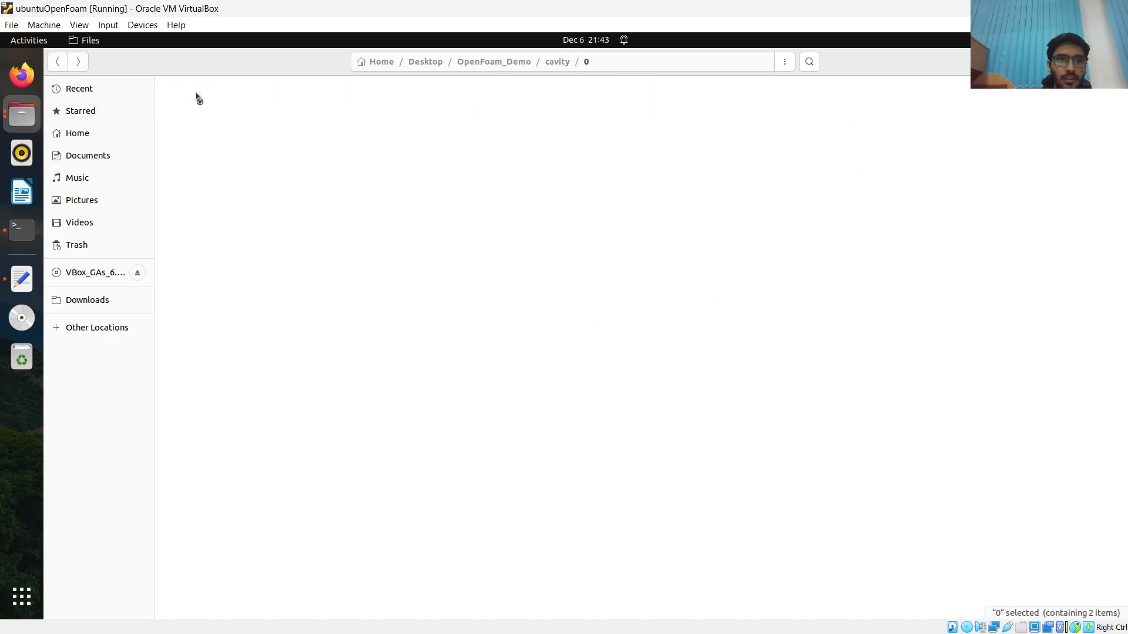
pyautogui.doubleClick(297, 104)
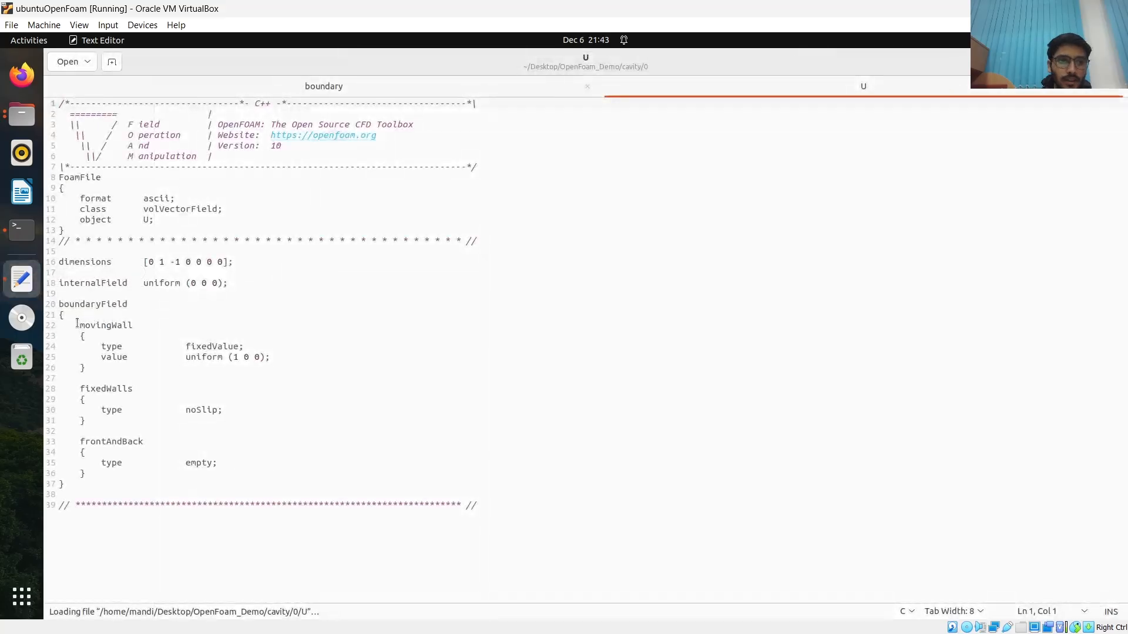
pyautogui.moveTo(77, 324); pyautogui.dragTo(85, 478)
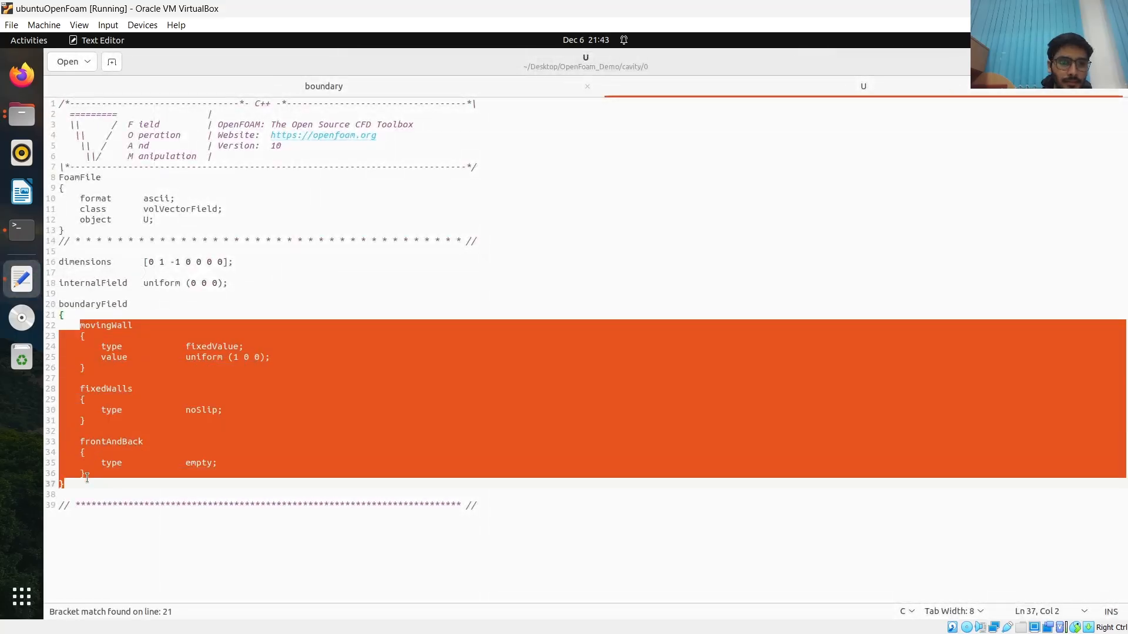
pyautogui.click(86, 474)
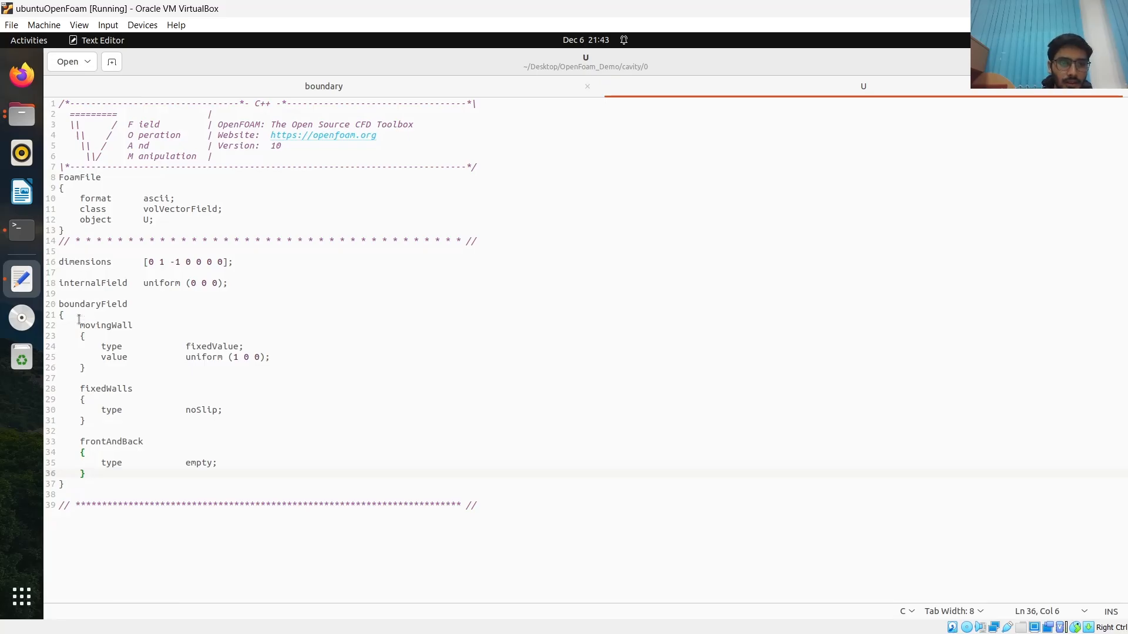
pyautogui.moveTo(78, 320); pyautogui.dragTo(99, 474)
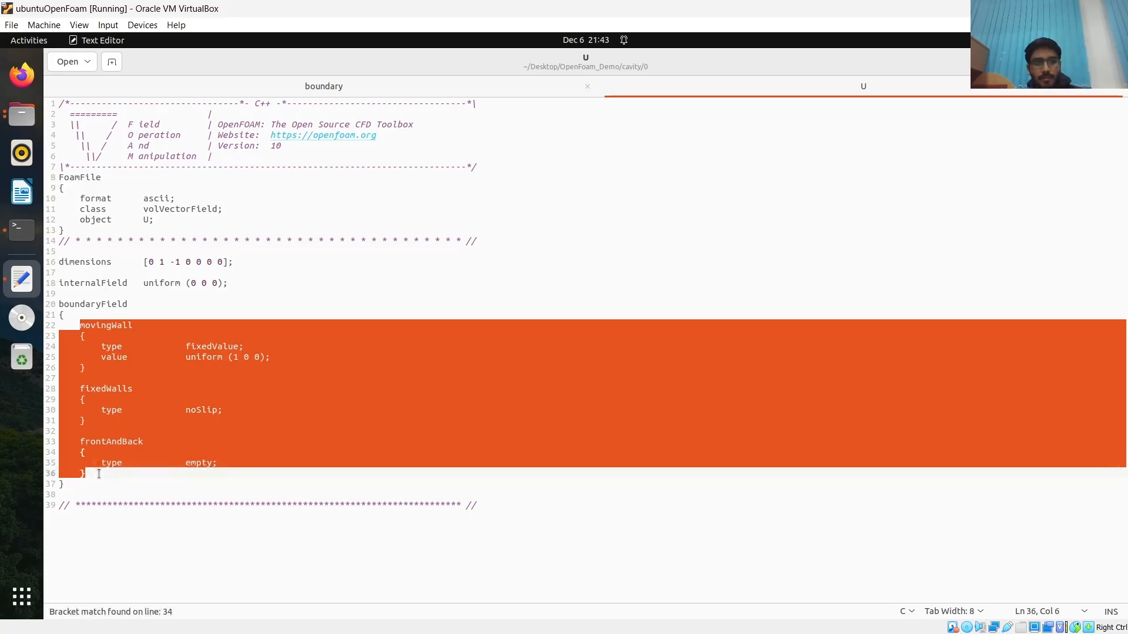
pyautogui.click(307, 421)
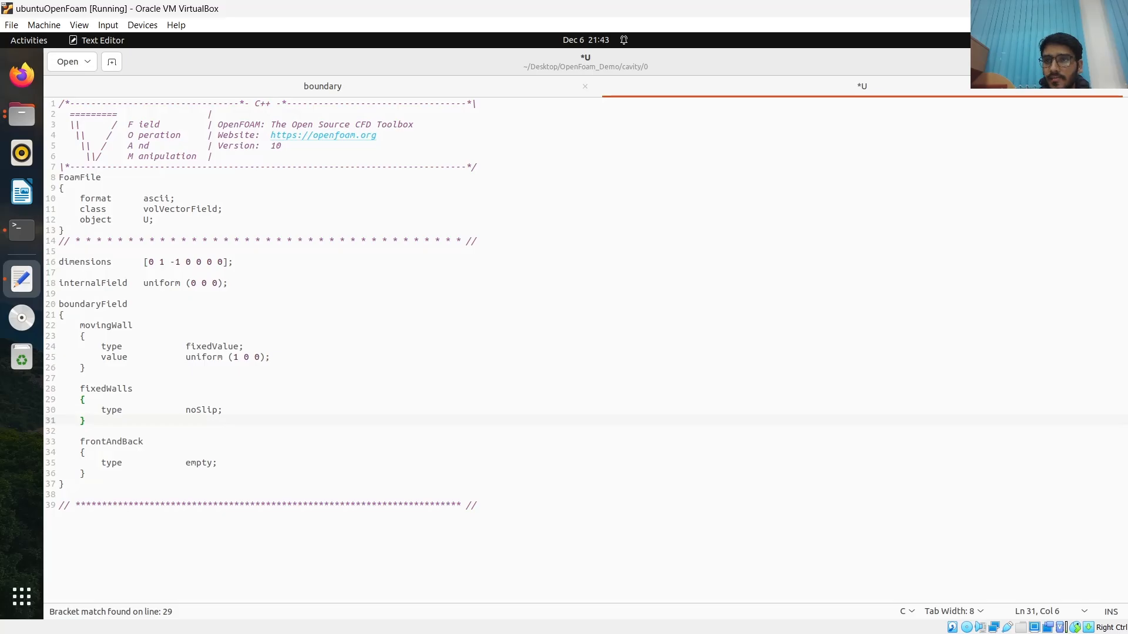
pyautogui.hotkey('ctrl', 'w')
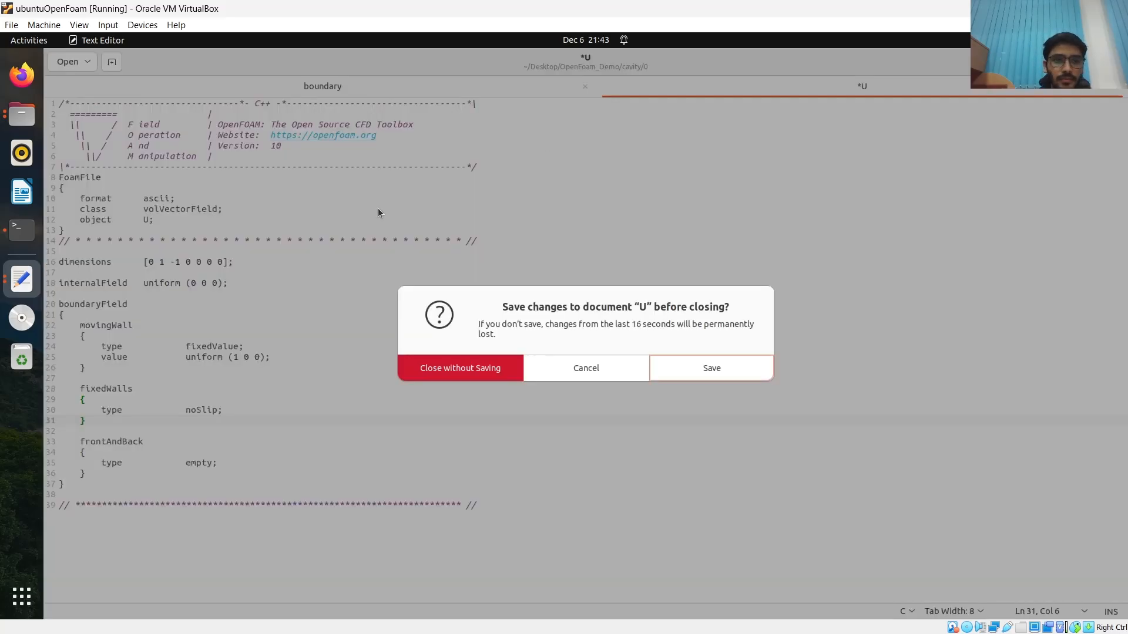
pyautogui.click(426, 368)
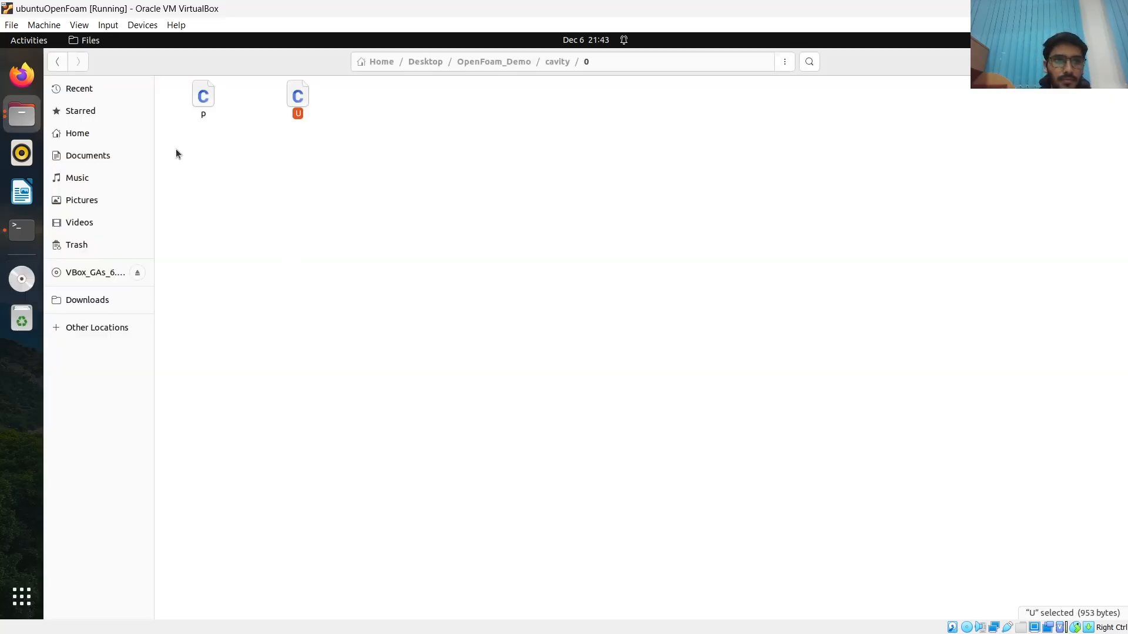
# Go back to the cavity folder's window and open the boundary file in constant/polyMesh
pyautogui.click(27, 118)
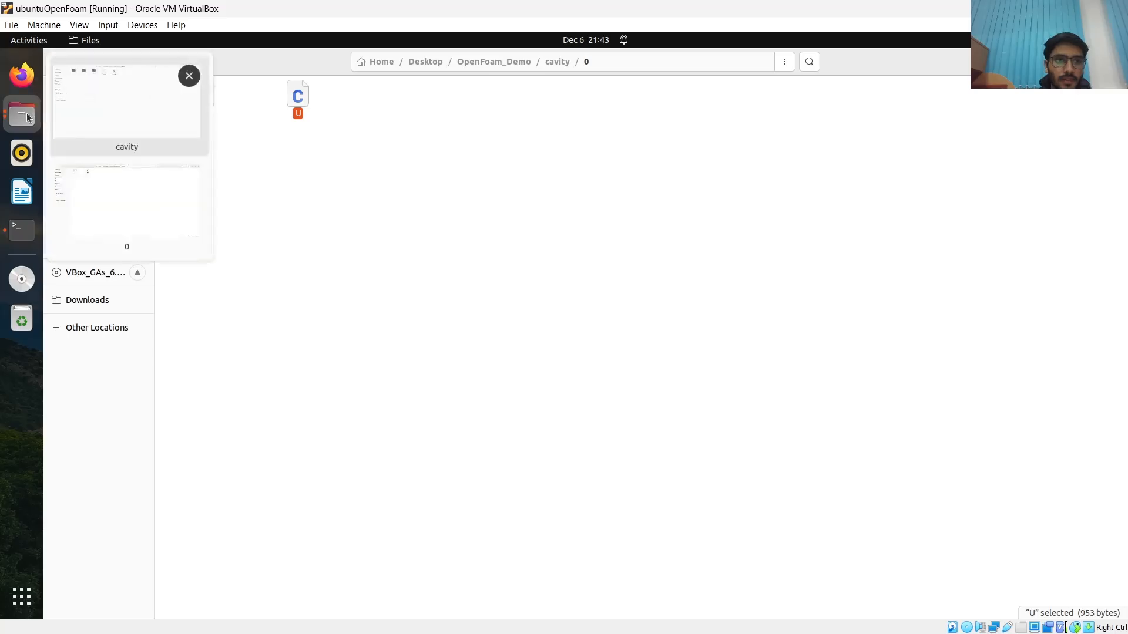
pyautogui.click(102, 181)
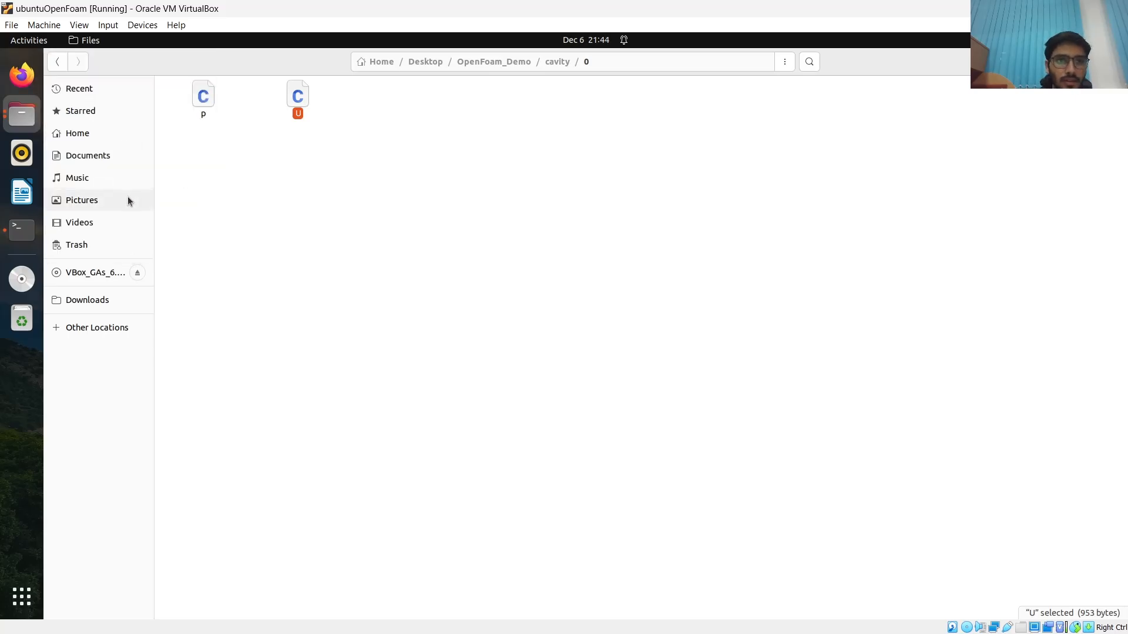
pyautogui.click(22, 116)
pyautogui.click(124, 107)
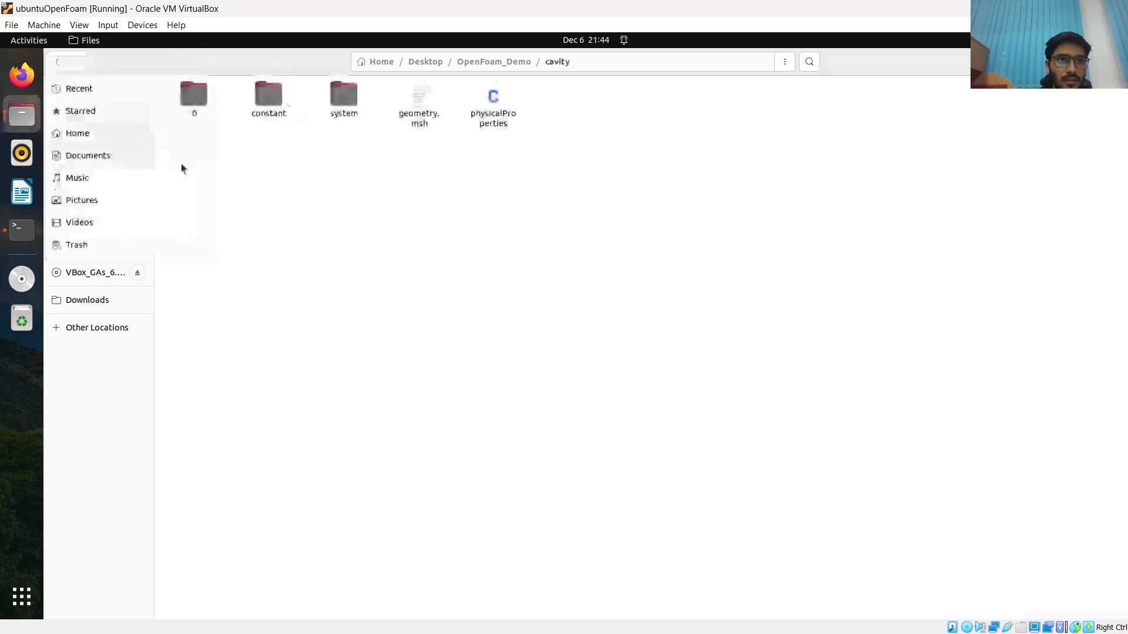
pyautogui.doubleClick(270, 103)
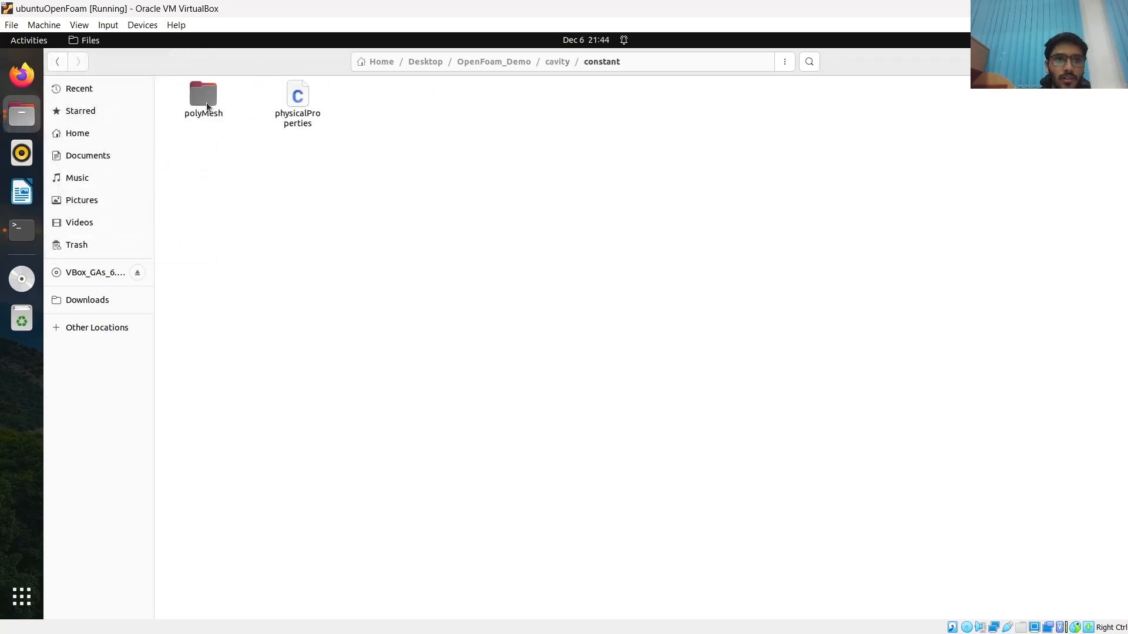
pyautogui.doubleClick(204, 98)
pyautogui.click(246, 112)
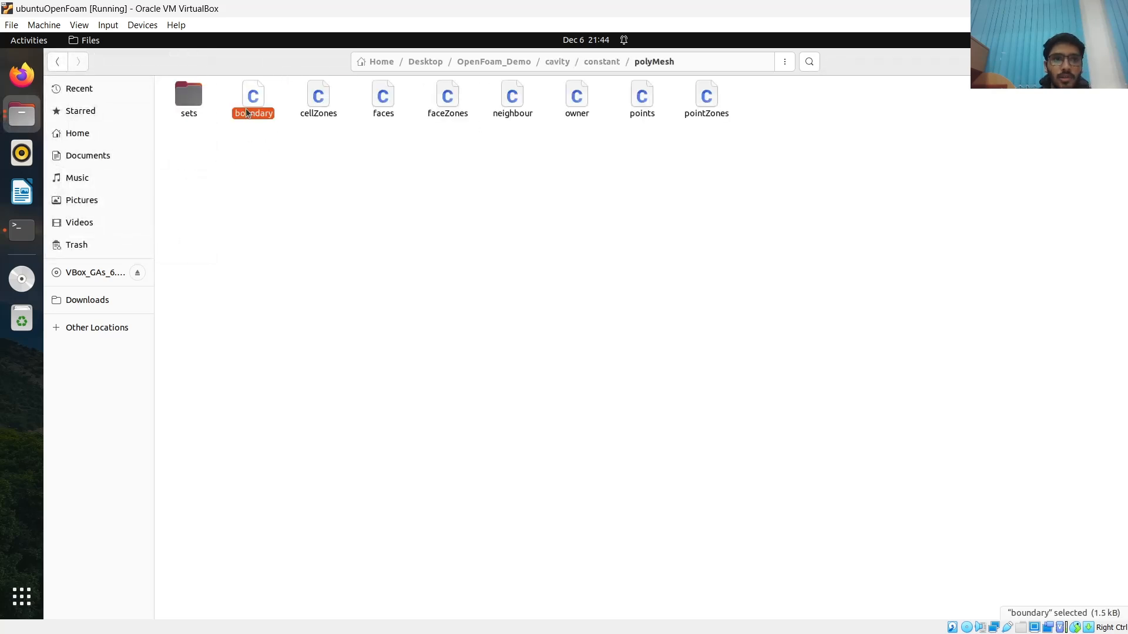
pyautogui.doubleClick(246, 113)
# Copy all the patch definitions from back through square in the boundary file, then close the file
pyautogui.scroll(3, 94, 233)
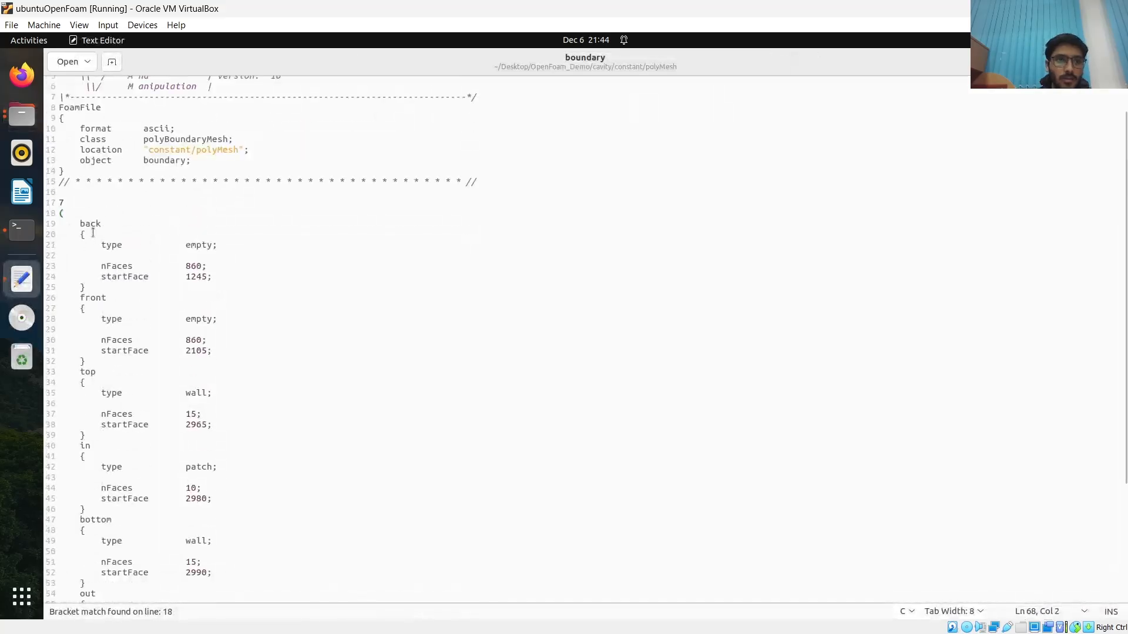
pyautogui.moveTo(78, 226); pyautogui.dragTo(154, 563)
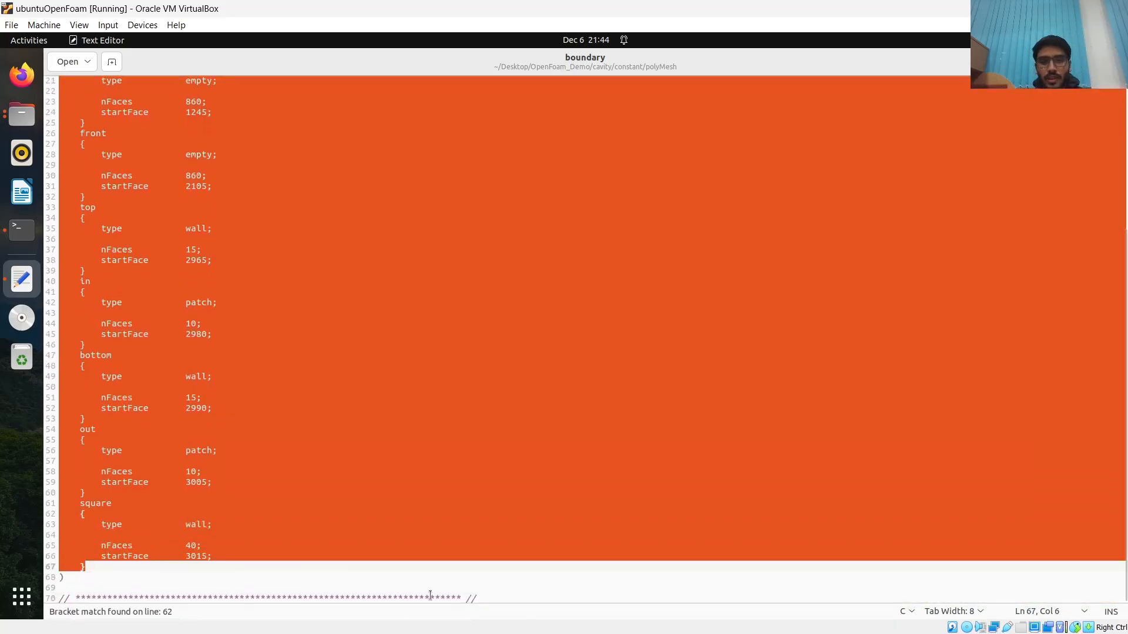
pyautogui.click(451, 584)
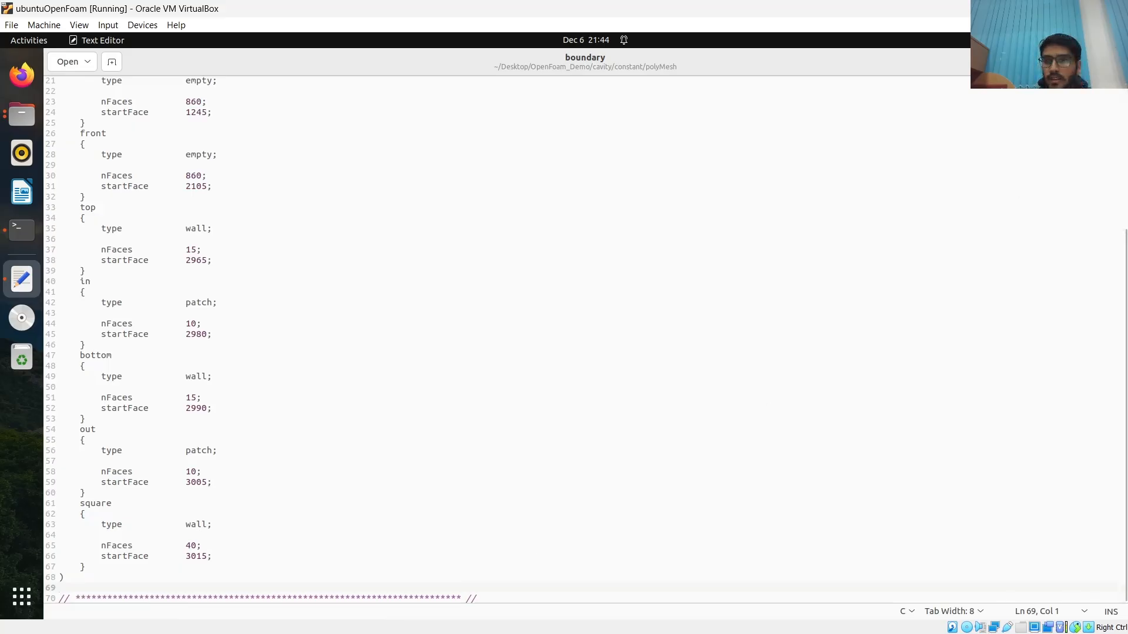
pyautogui.click(1114, 62)
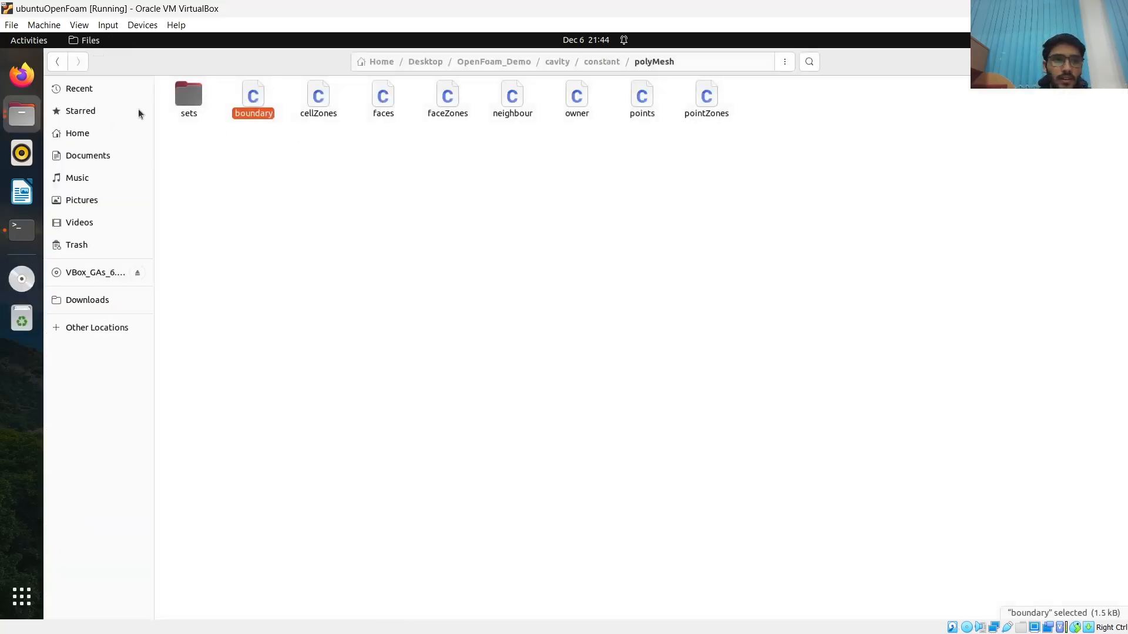
# Return to the cavity folder and open the U file in its 0 folder
pyautogui.click(63, 61)
pyautogui.click(62, 61)
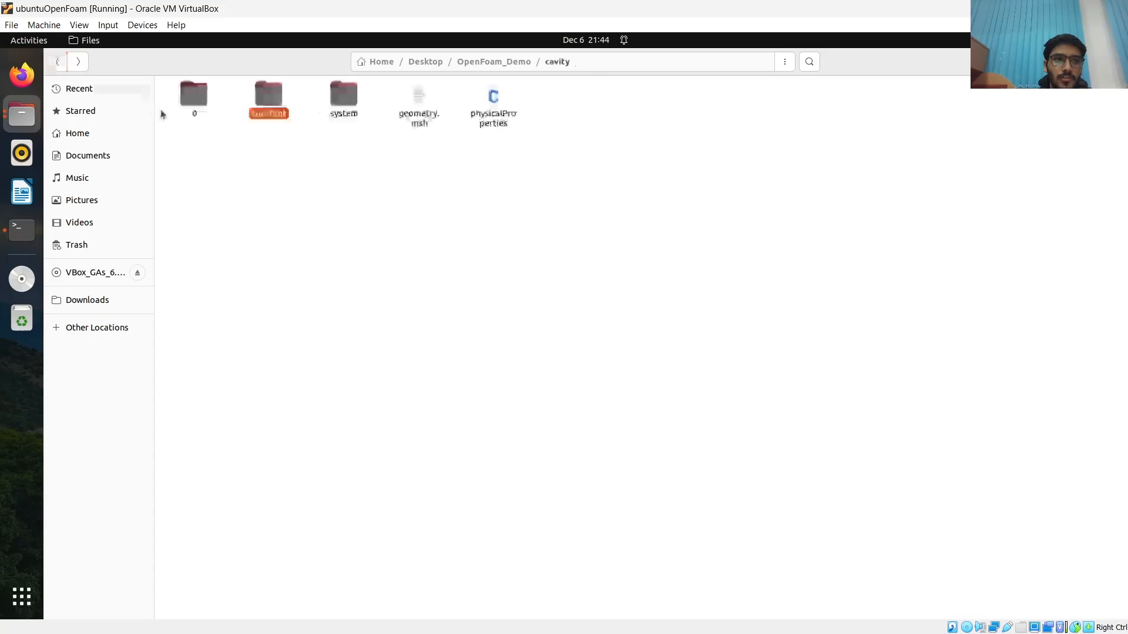
pyautogui.doubleClick(189, 100)
pyautogui.click(296, 101)
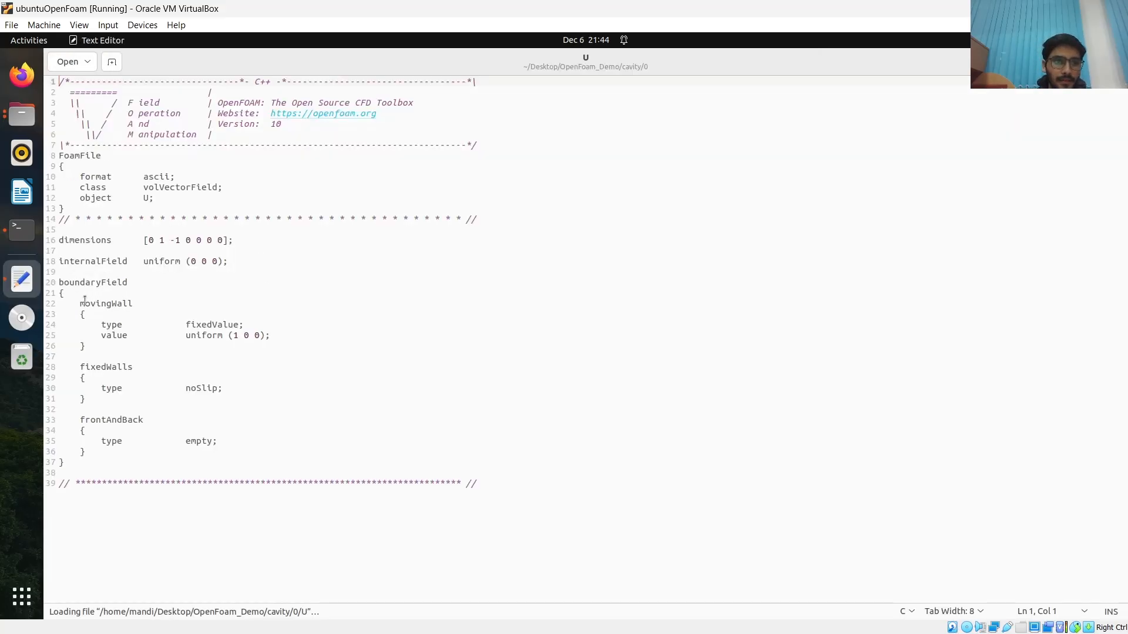
# Replace the movingWall, fixedWalls and frontAndBack entries under boundaryField in the U file with the copied patch definitions
pyautogui.moveTo(81, 301); pyautogui.dragTo(100, 377)
pyautogui.click(100, 378)
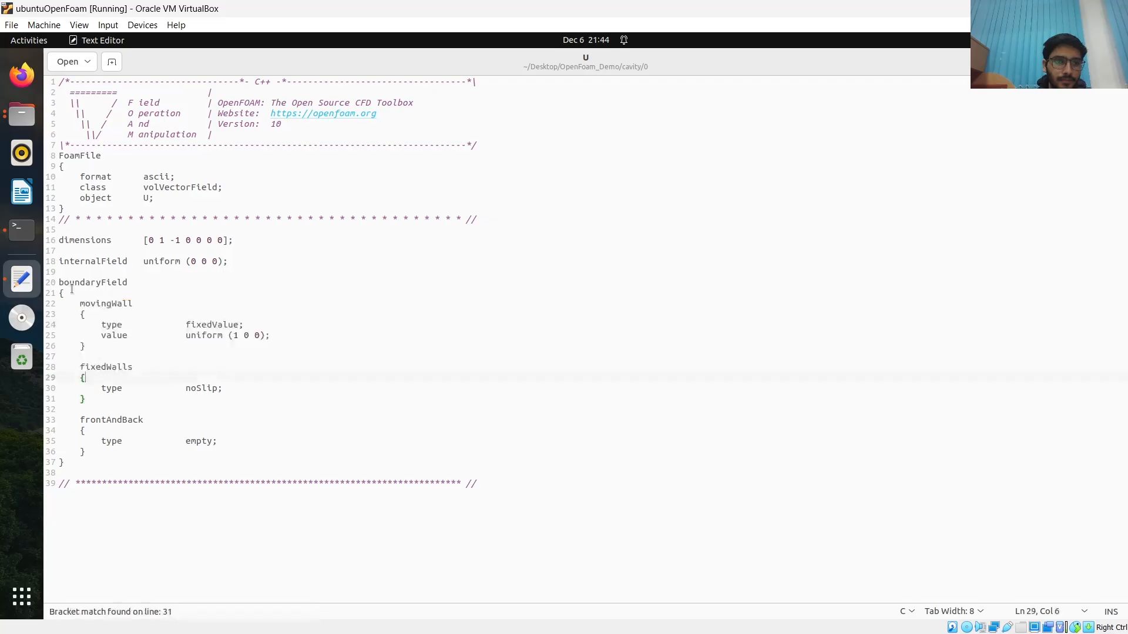
pyautogui.moveTo(79, 301); pyautogui.dragTo(92, 450)
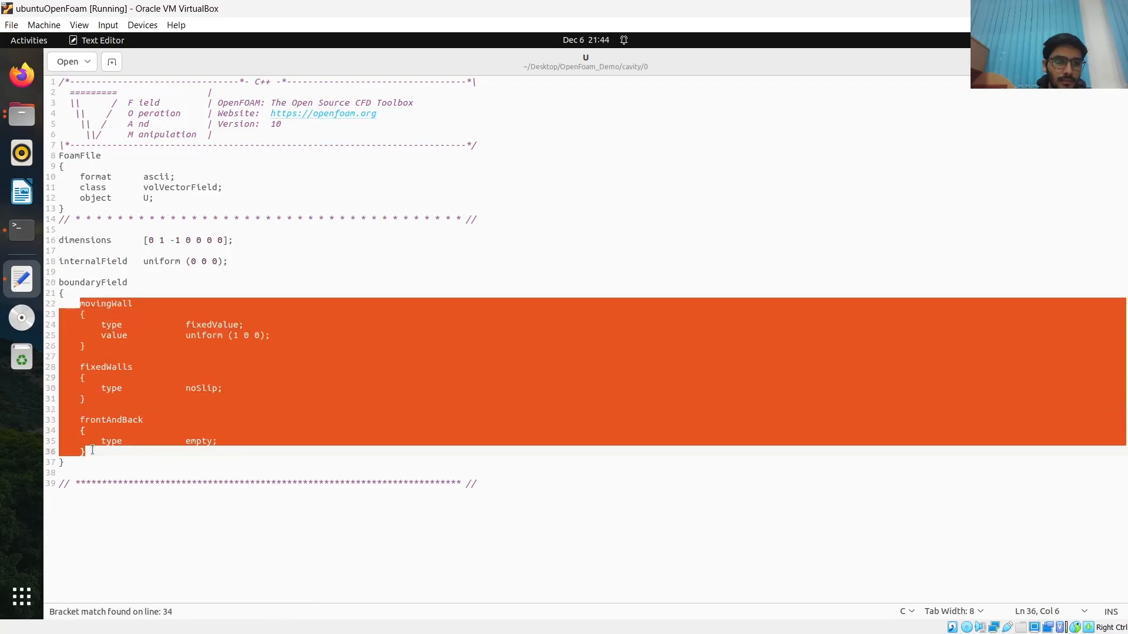
pyautogui.hotkey('ctrl', 'v')
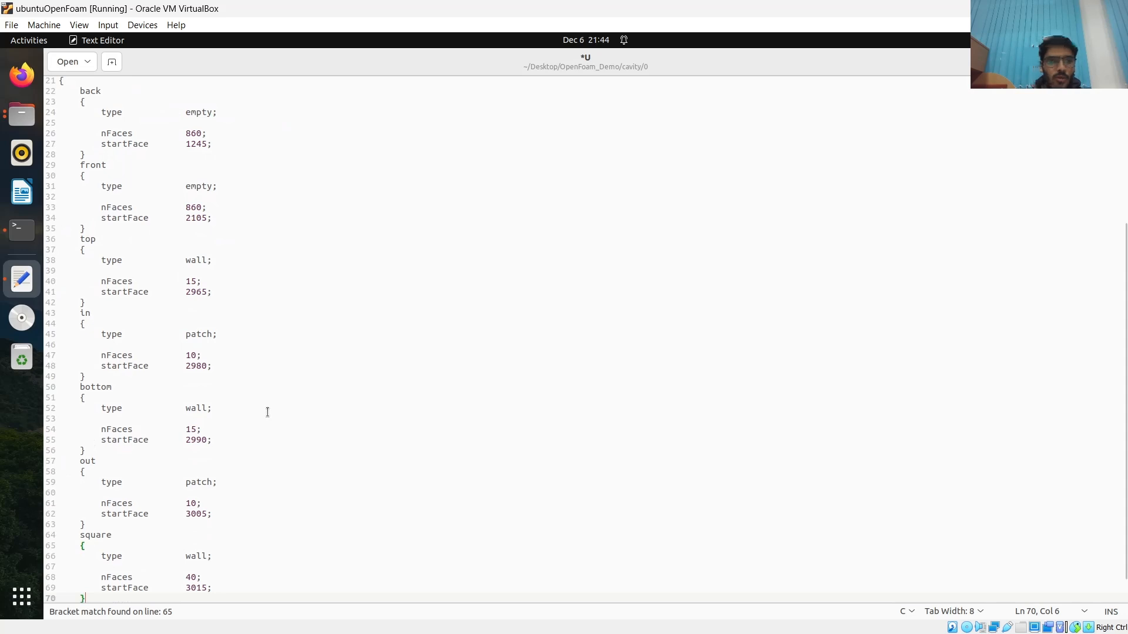
# Delete the nFaces and startFace lines from the back, front and top patches in the U file
pyautogui.moveTo(92, 298); pyautogui.dragTo(219, 309)
pyautogui.press('BackSpace')
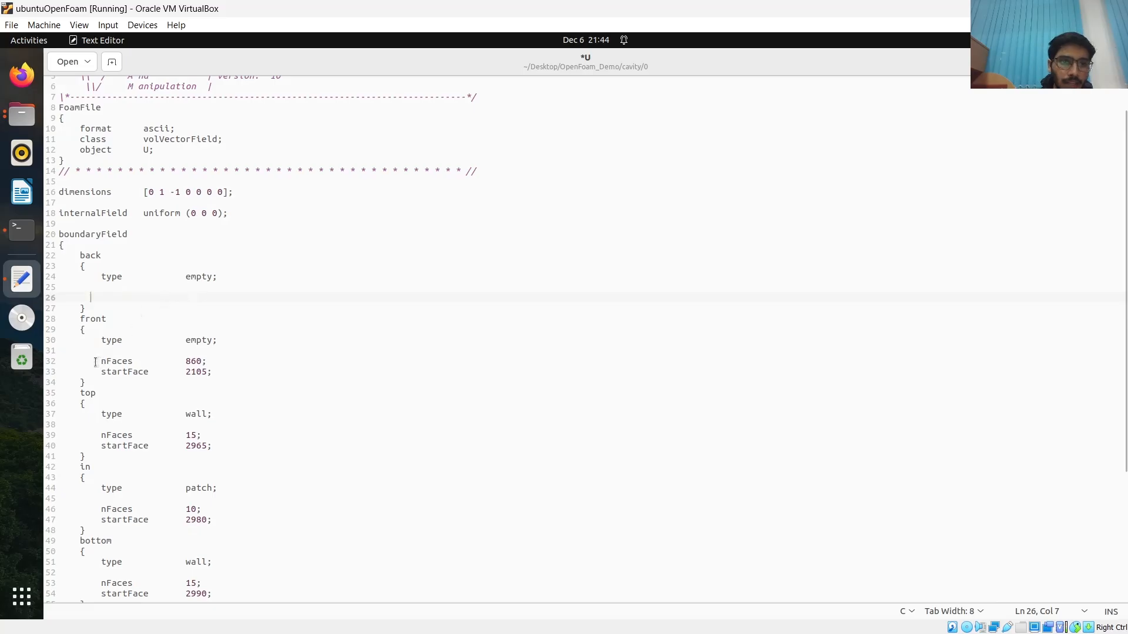
pyautogui.moveTo(91, 361); pyautogui.dragTo(214, 375)
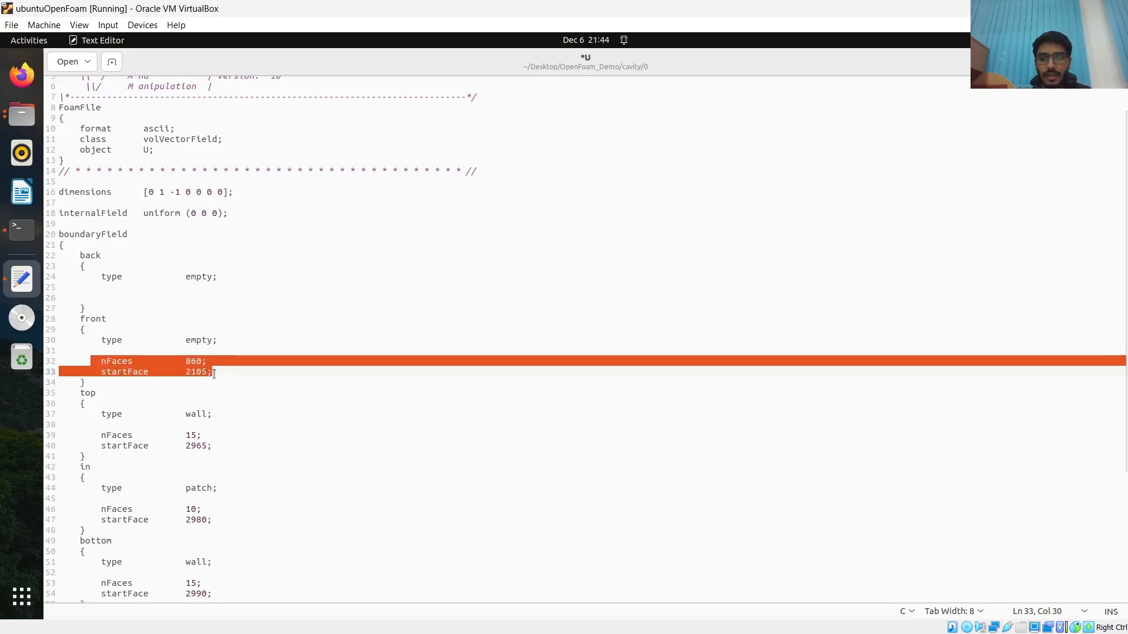
pyautogui.press('BackSpace')
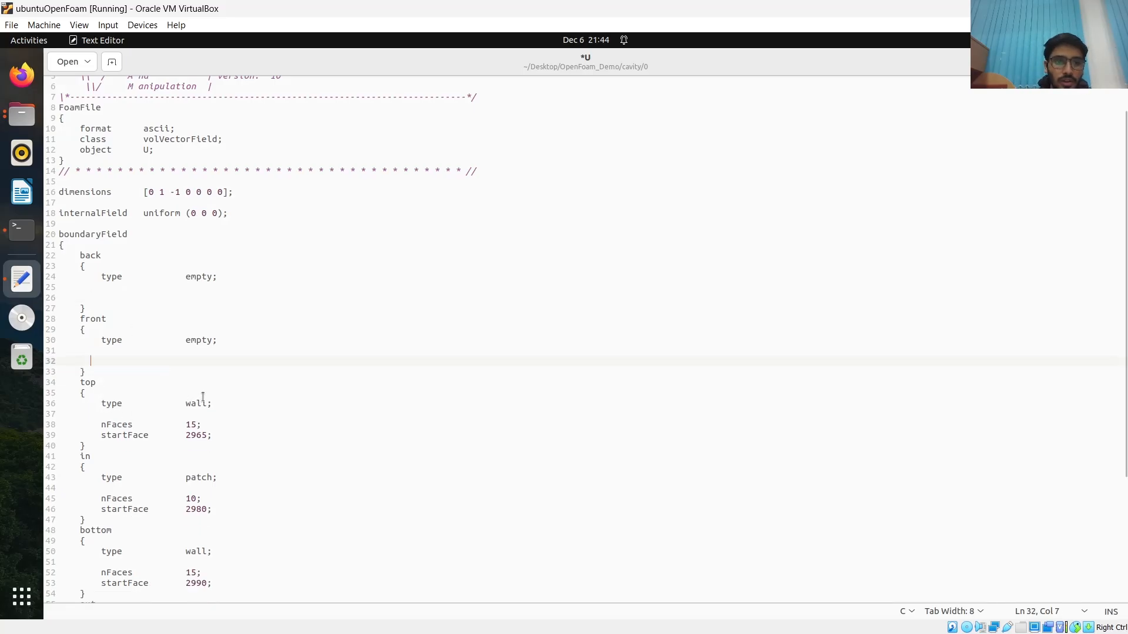
pyautogui.moveTo(100, 425); pyautogui.dragTo(219, 439)
pyautogui.press('BackSpace')
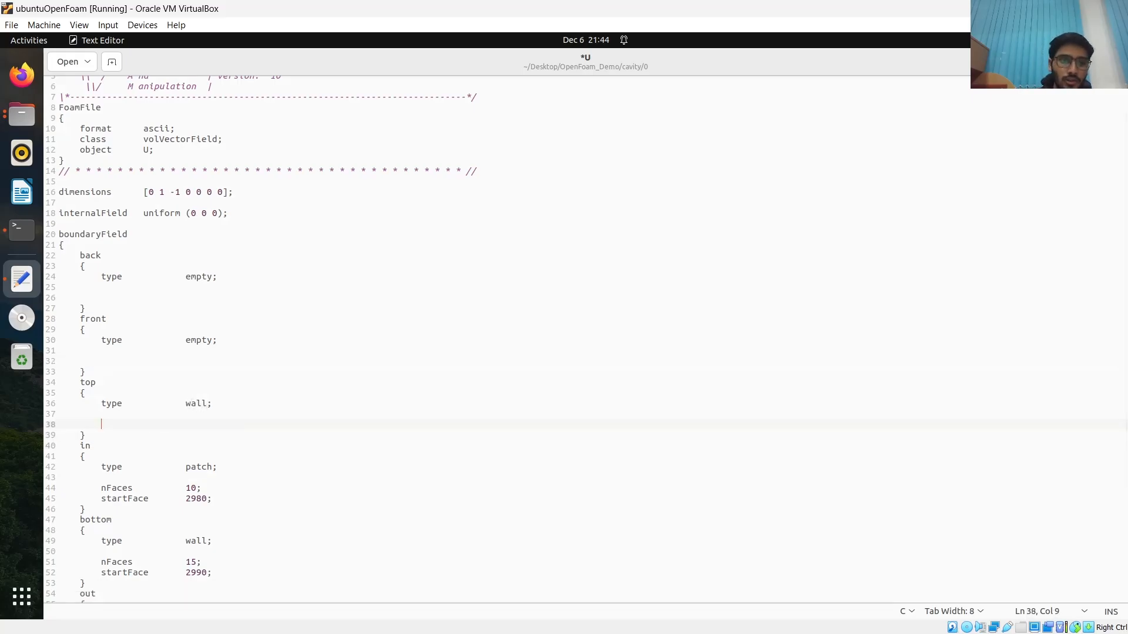
# Change the top patch's type to noSlip in the U file
pyautogui.click(207, 406)
pyautogui.press('BackSpace')
pyautogui.press('BackSpace')
pyautogui.press('BackSpace')
pyautogui.press('BackSpace')
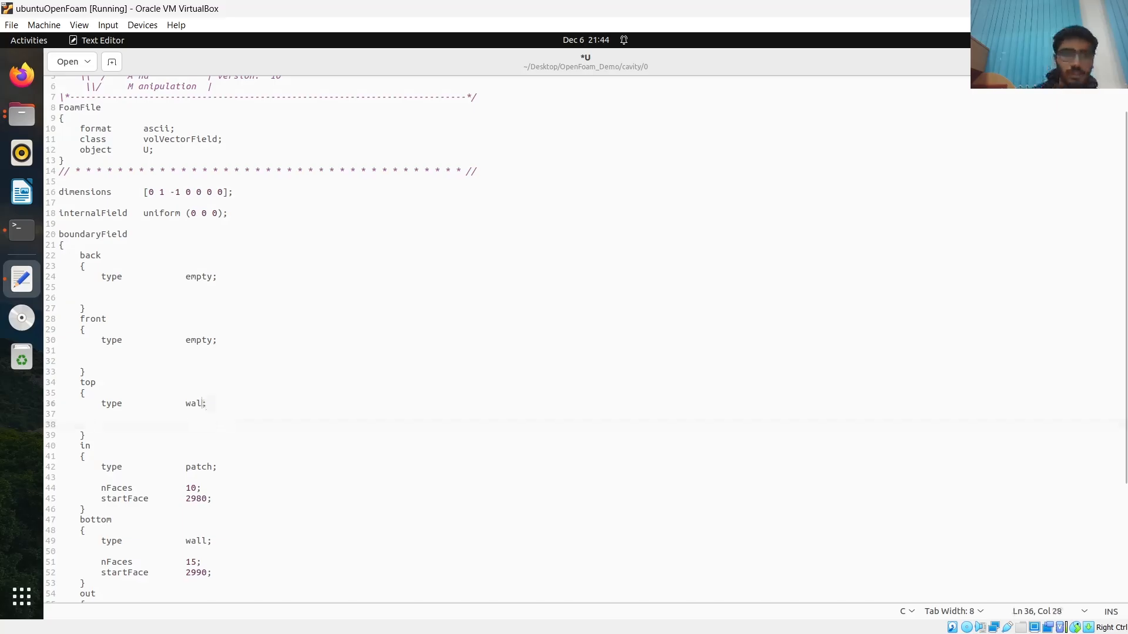
pyautogui.write('noSl')
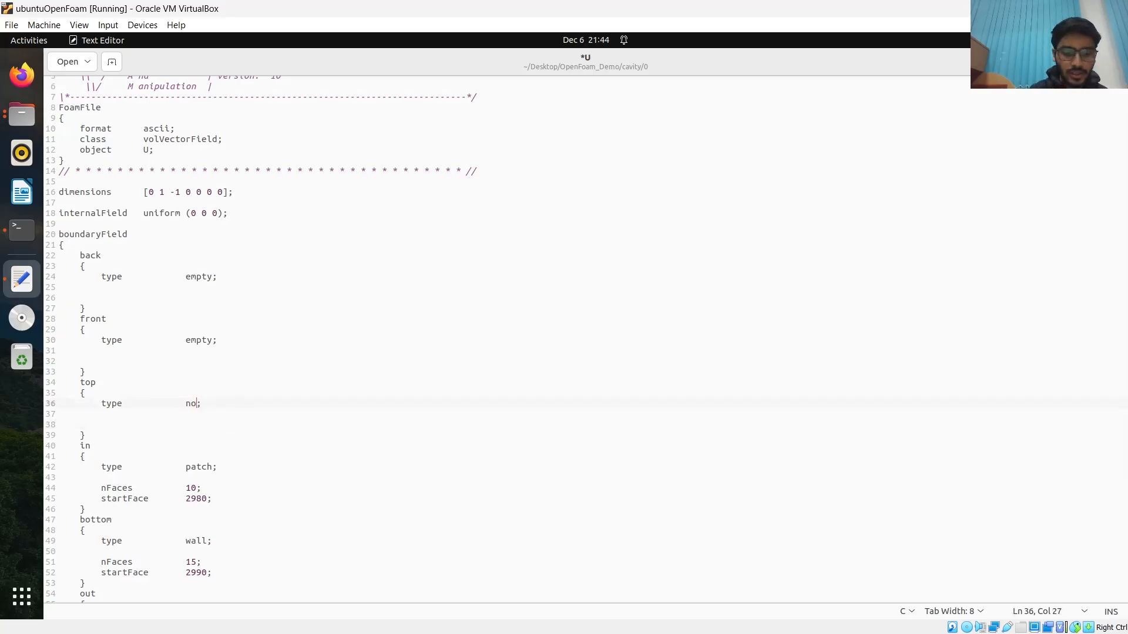
pyautogui.write('ip')
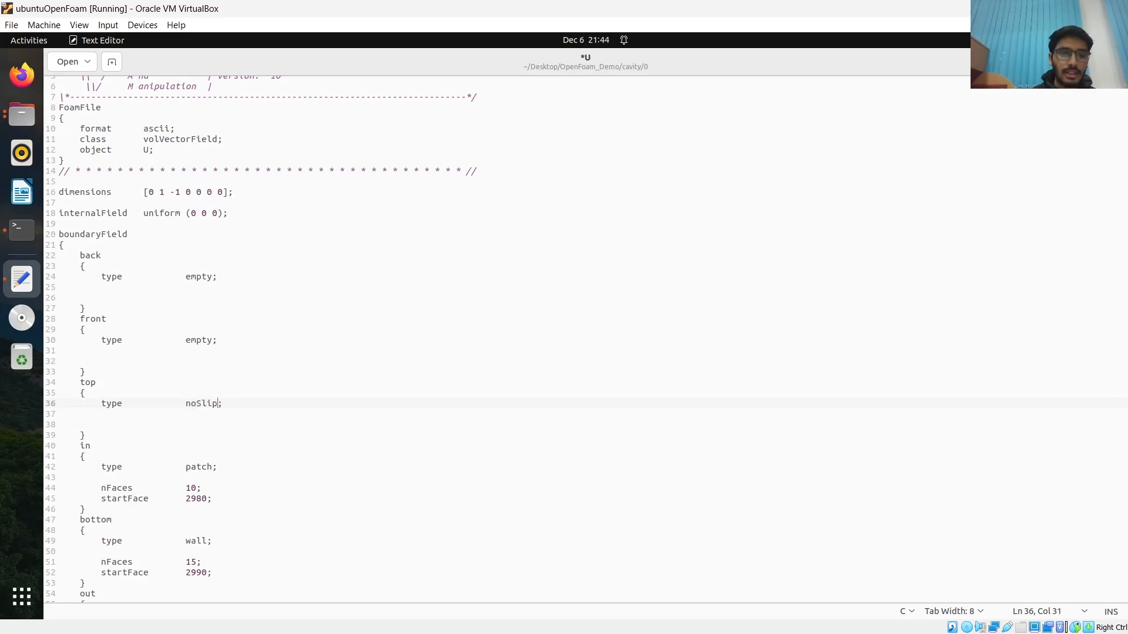
# Change the in patch's type to fixedValue in the U file
pyautogui.scroll(-3, 140, 378)
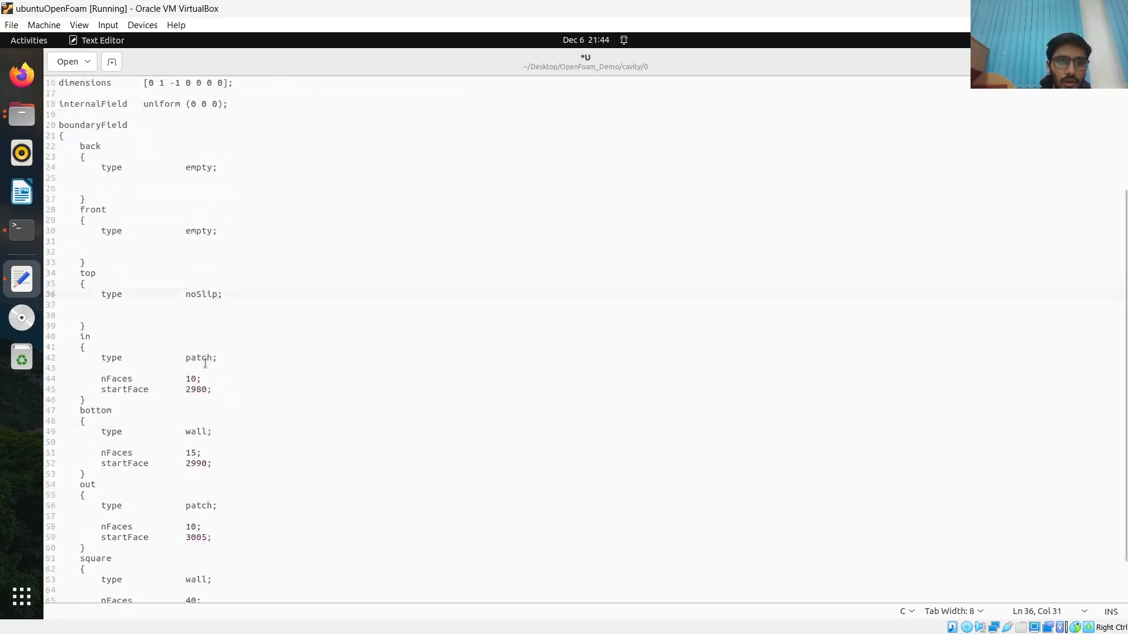
pyautogui.click(212, 358)
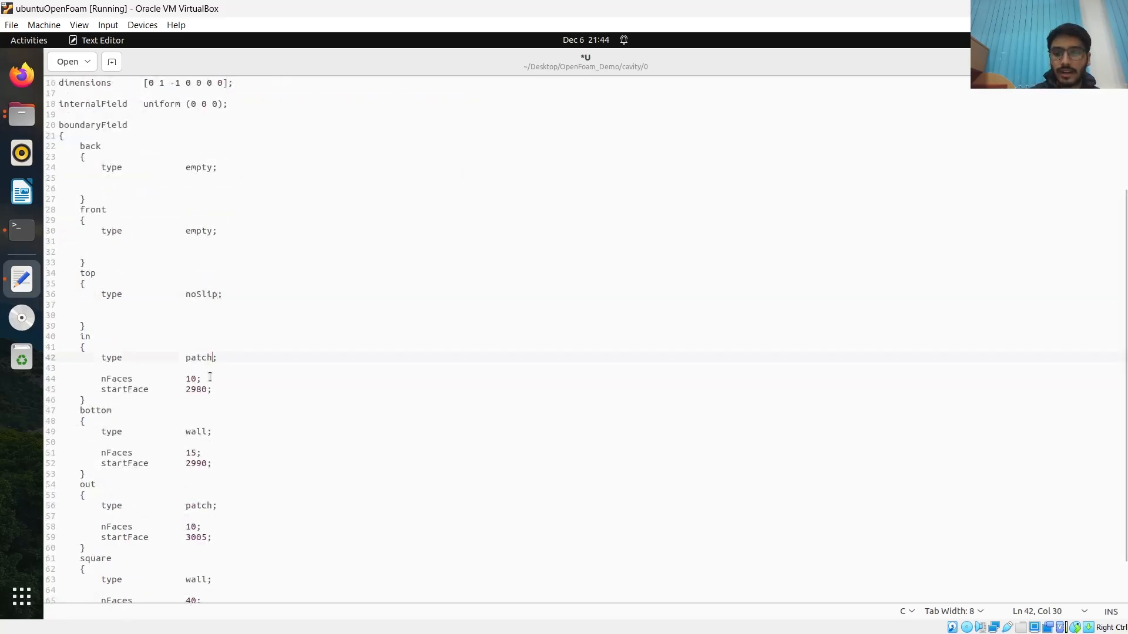
pyautogui.press('BackSpace')
pyautogui.press('BackSpace')
pyautogui.press('BackSpace')
pyautogui.press('BackSpace')
pyautogui.press('BackSpace')
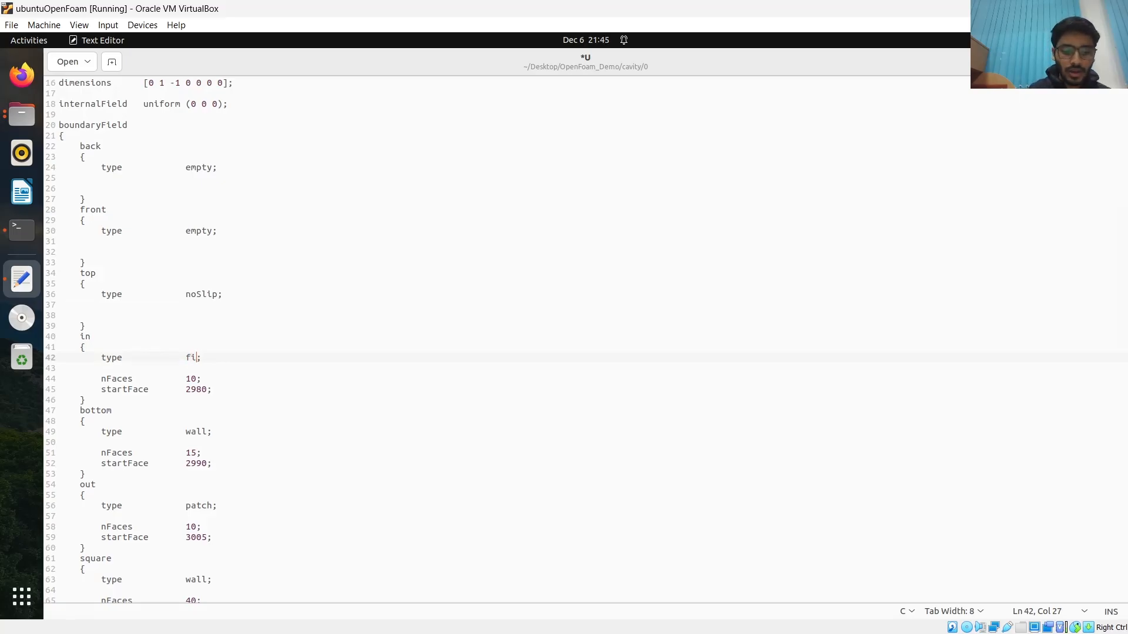
pyautogui.write('fixedV')
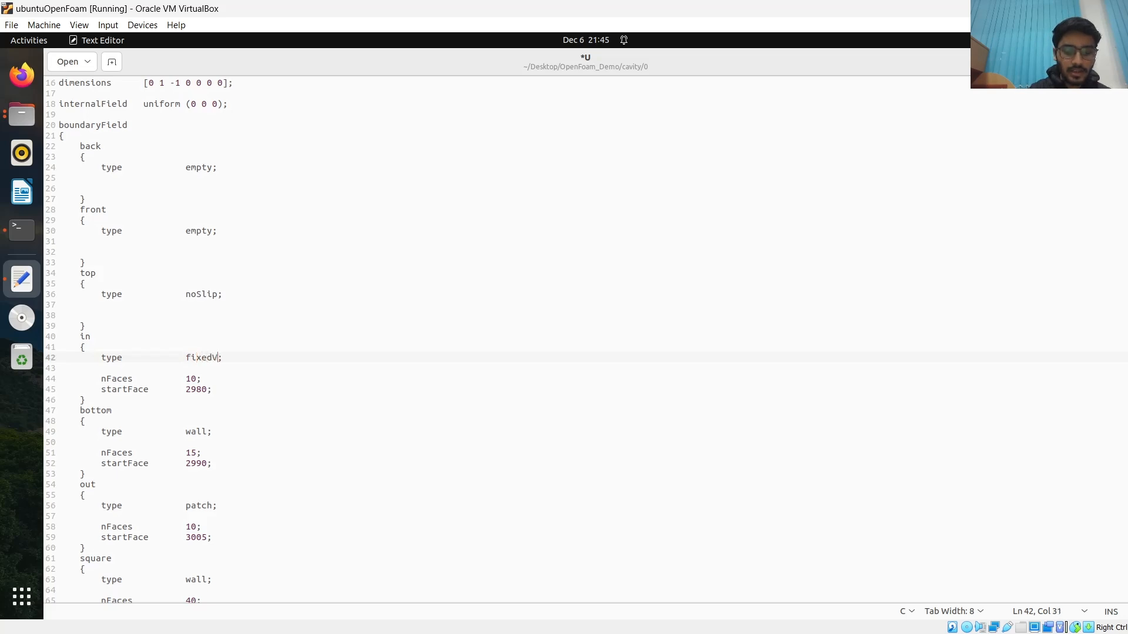
pyautogui.write('alue')
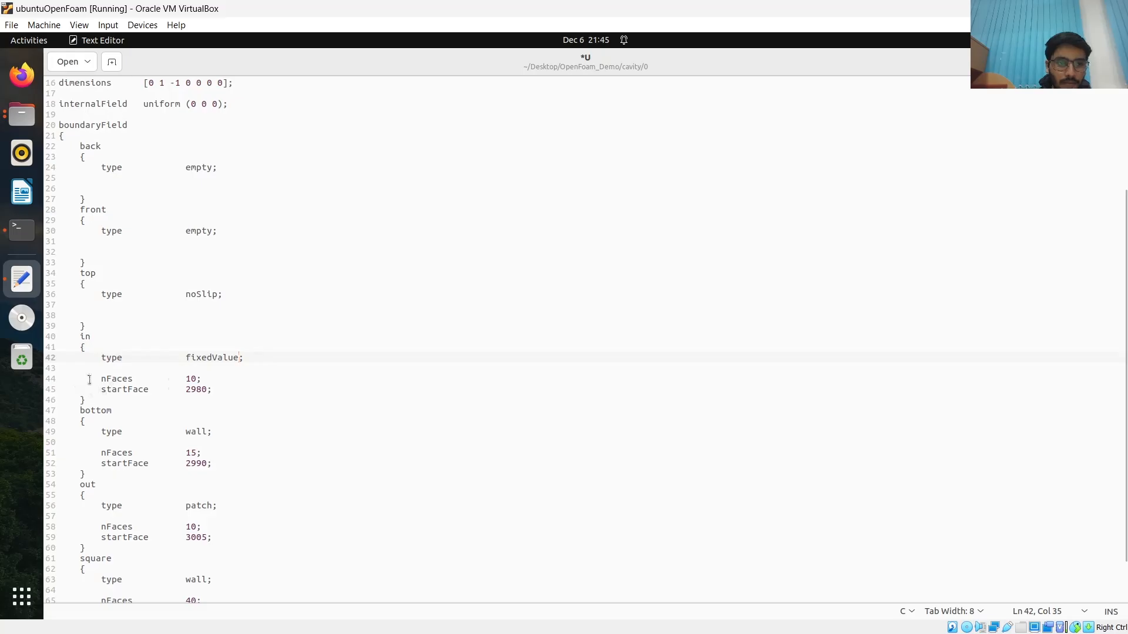
# Replace the nFaces and startFace lines of the in patch in the U file with value uniform (1 0 0);
pyautogui.moveTo(96, 379); pyautogui.dragTo(221, 389)
pyautogui.press('BackSpace')
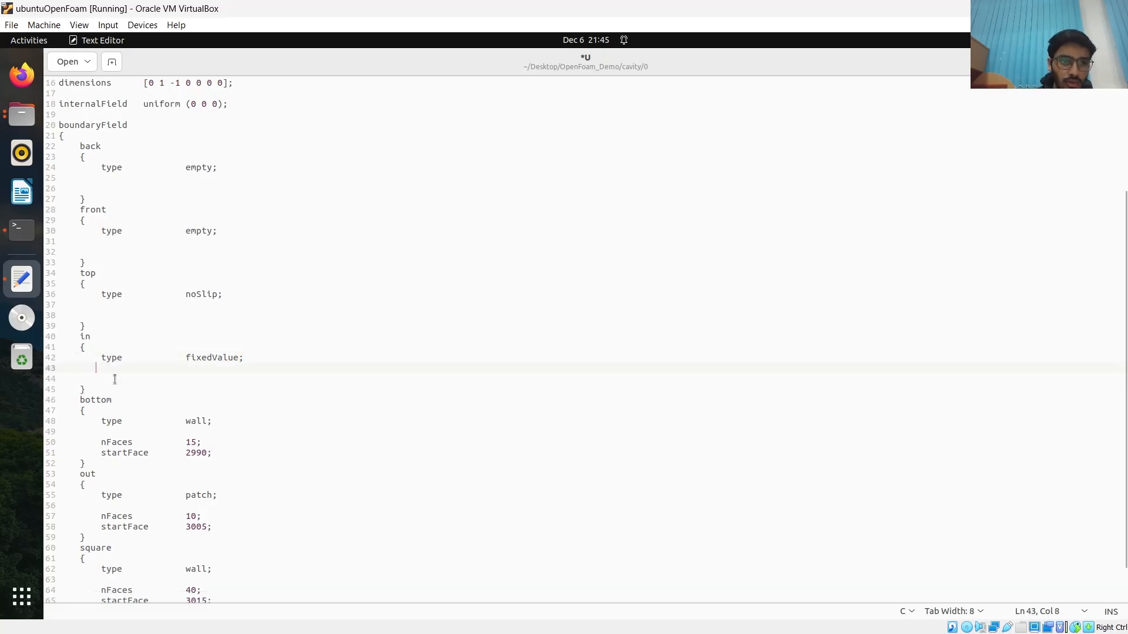
pyautogui.write('value')
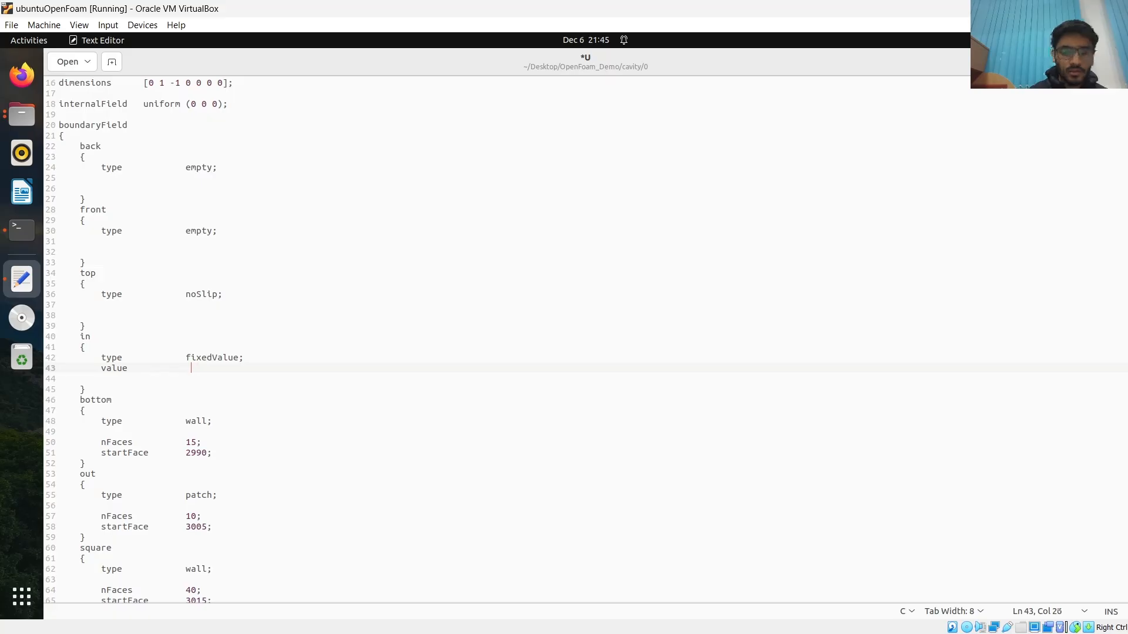
pyautogui.write('uni')
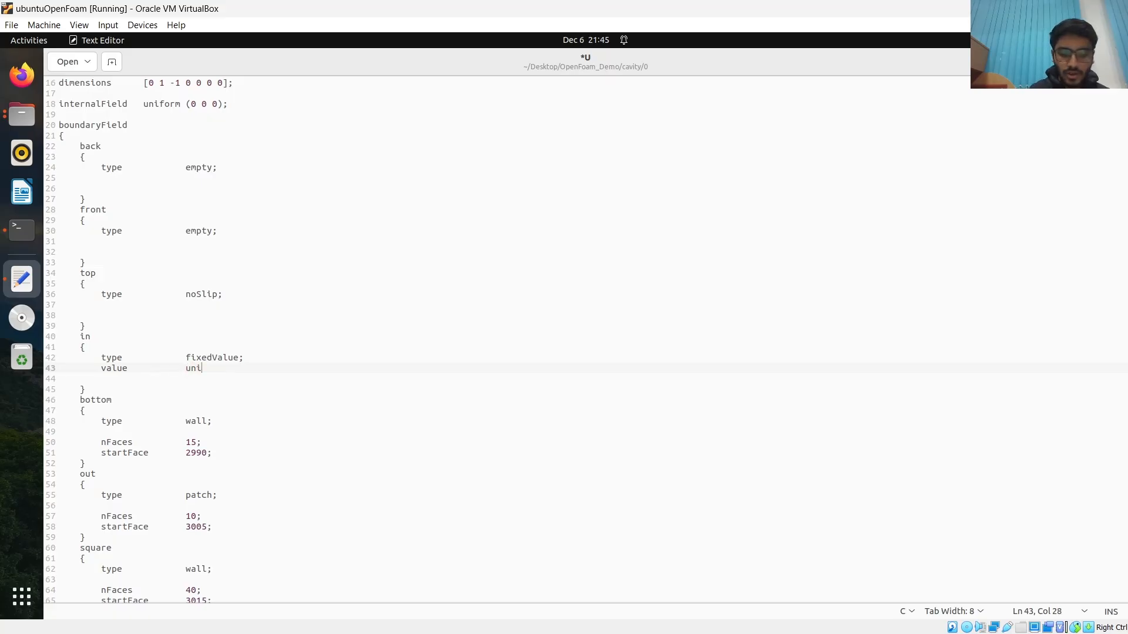
pyautogui.write('form')
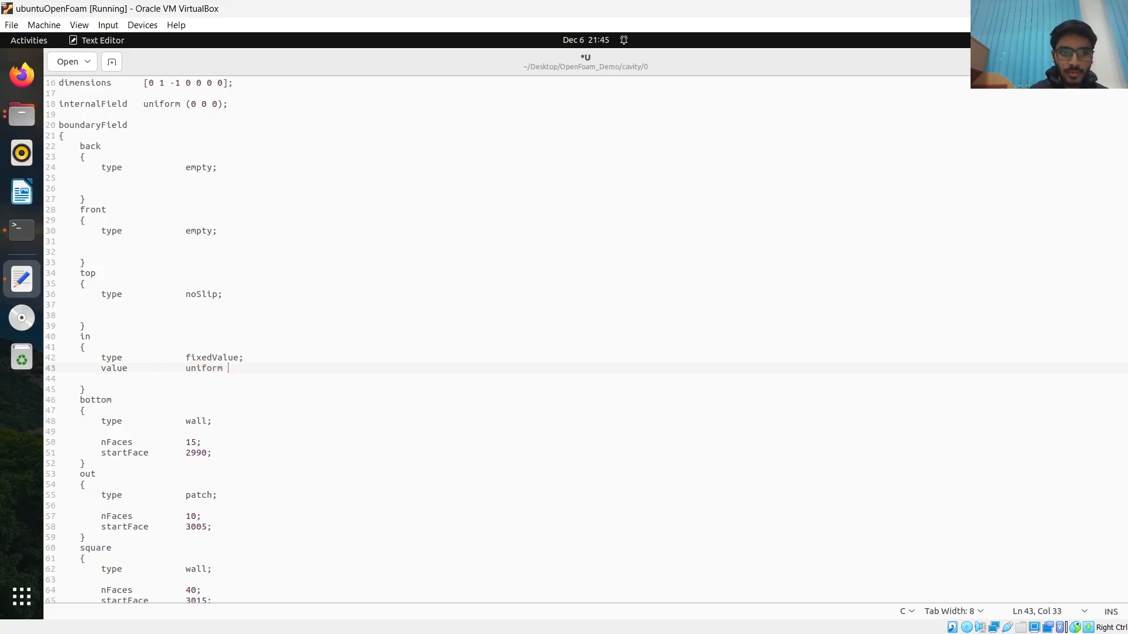
pyautogui.write(' (')
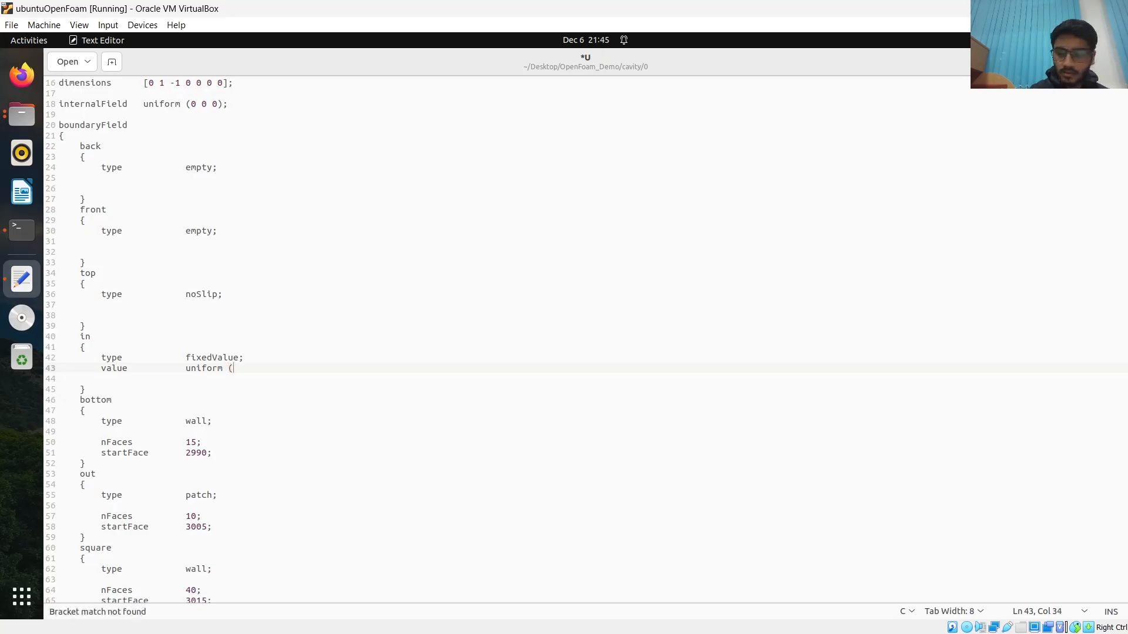
pyautogui.write('1 0 1')
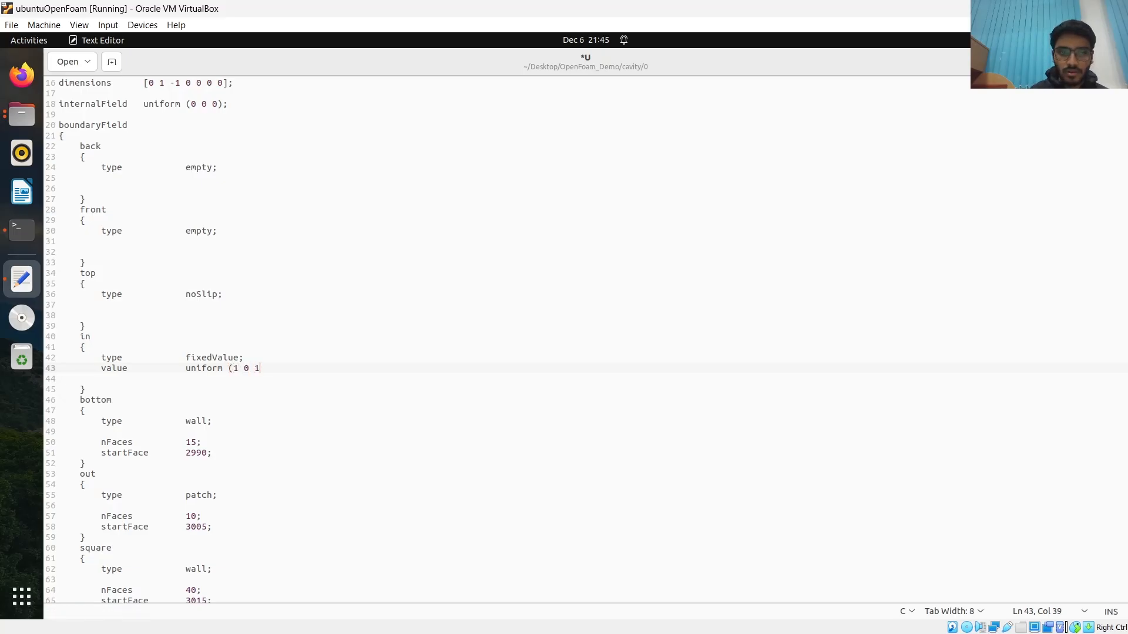
pyautogui.press('BackSpace')
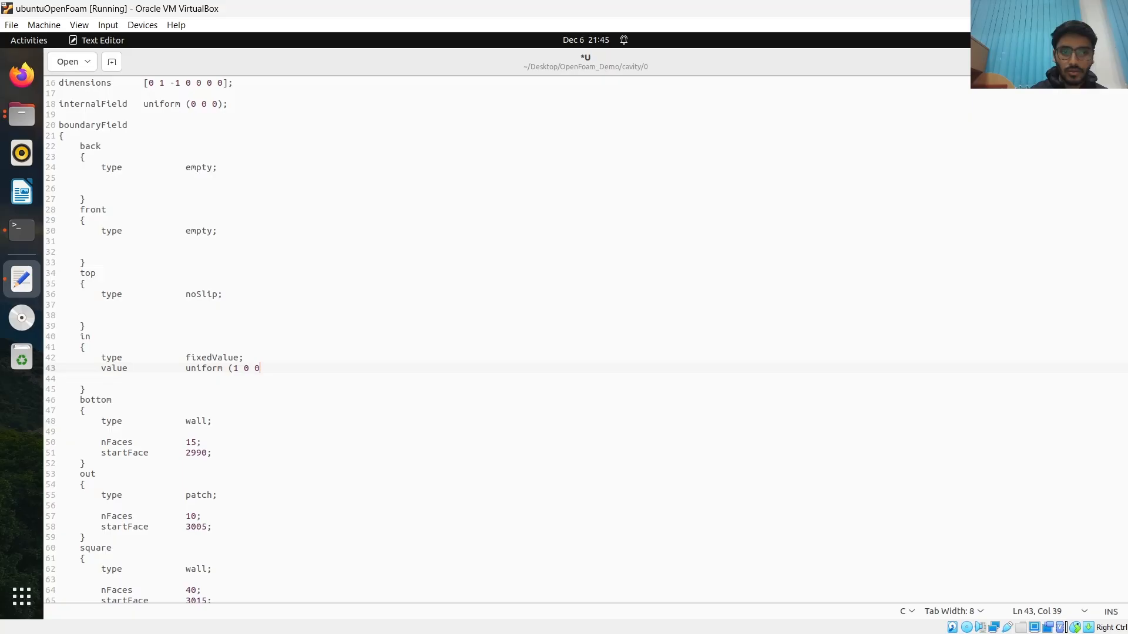
pyautogui.write('0)')
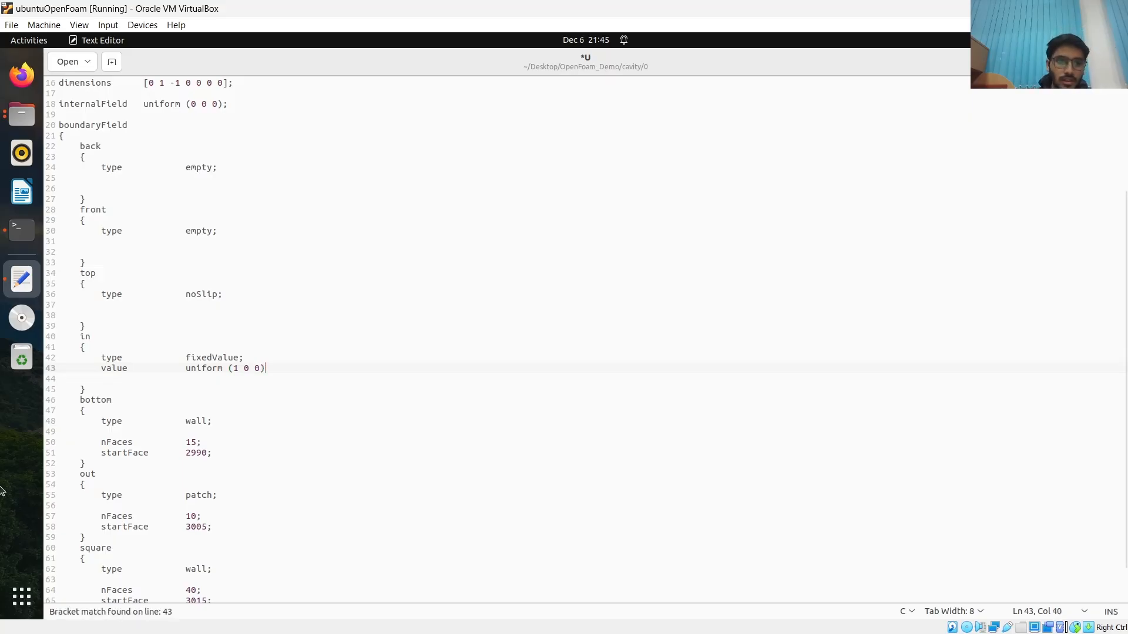
pyautogui.write(';')
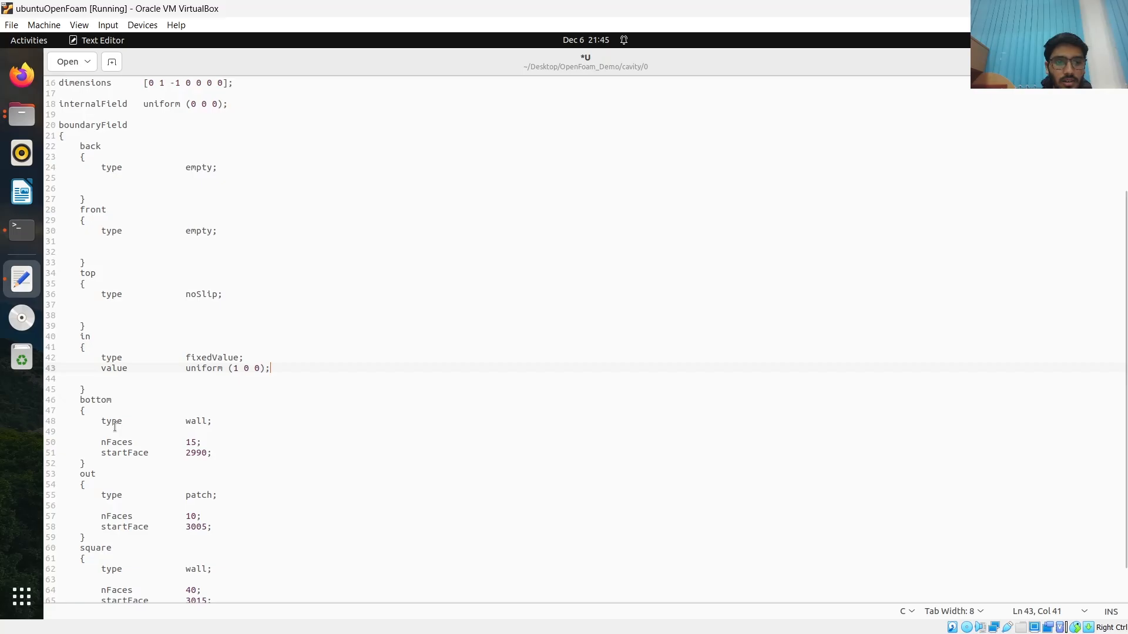
# Change the bottom patch's type to noSlip in the U file and delete its nFaces and startFace lines
pyautogui.click(211, 422)
pyautogui.press('BackSpace')
pyautogui.press('BackSpace')
pyautogui.press('BackSpace')
pyautogui.press('BackSpace')
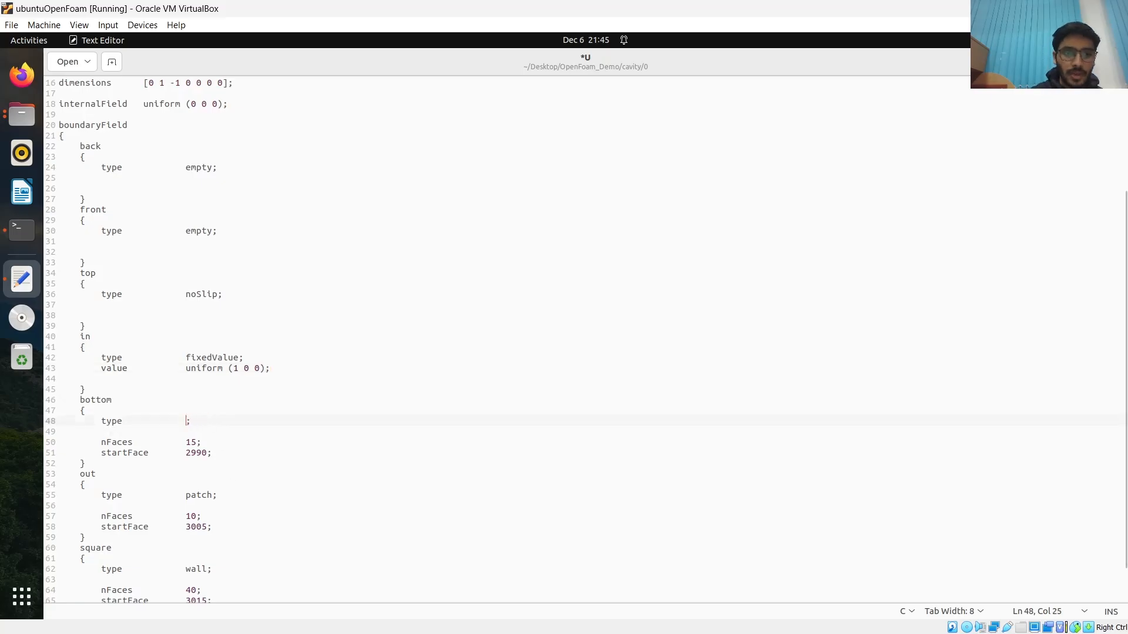
pyautogui.write('noS')
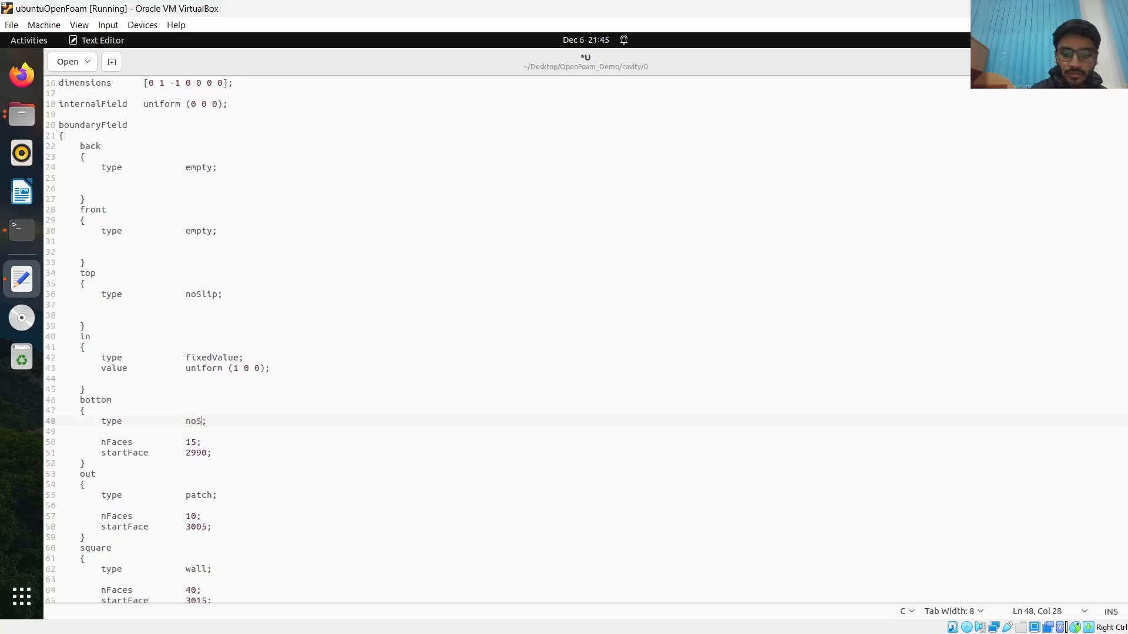
pyautogui.write('lip')
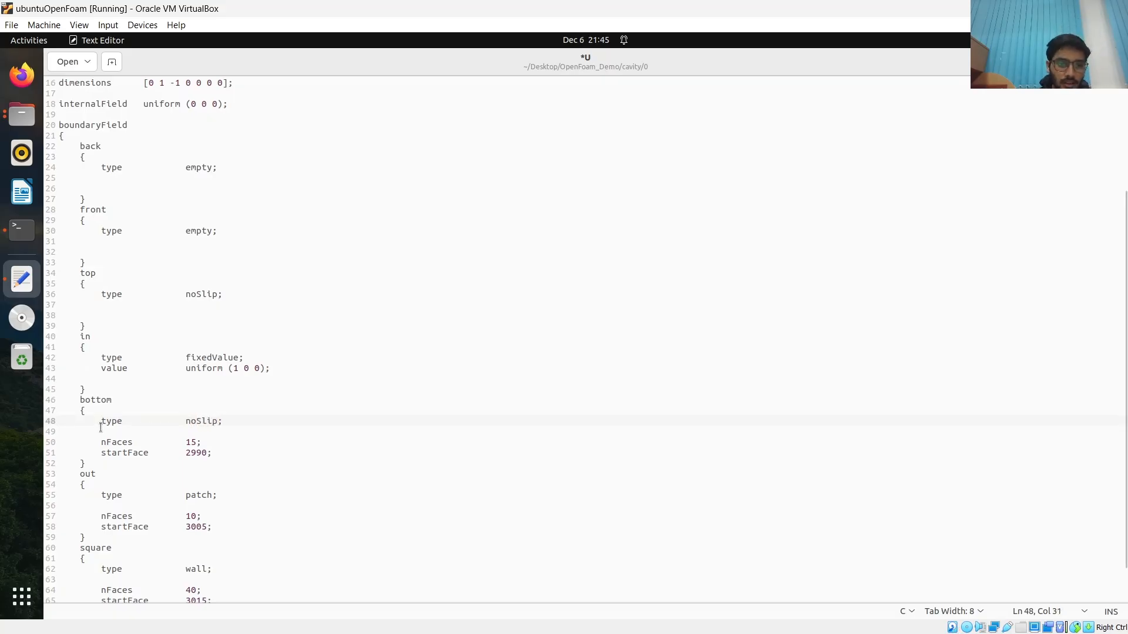
pyautogui.moveTo(97, 440); pyautogui.dragTo(223, 450)
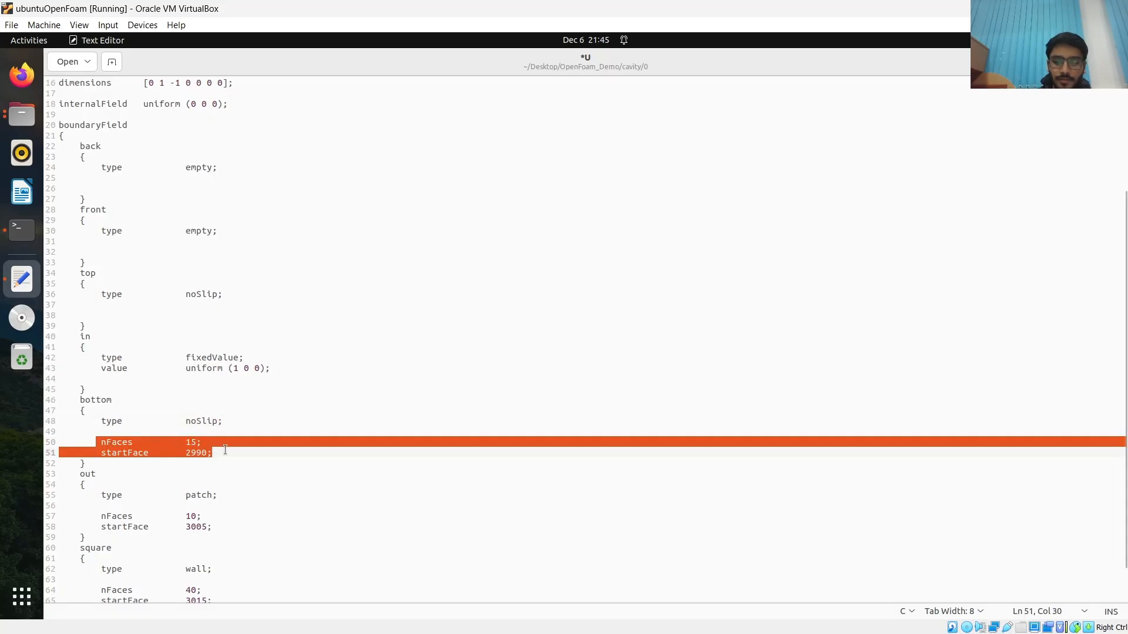
pyautogui.press('BackSpace')
# Delete the out patch's nFaces and startFace lines in the U file and change its type to zeroGradient
pyautogui.scroll(-1, 192, 464)
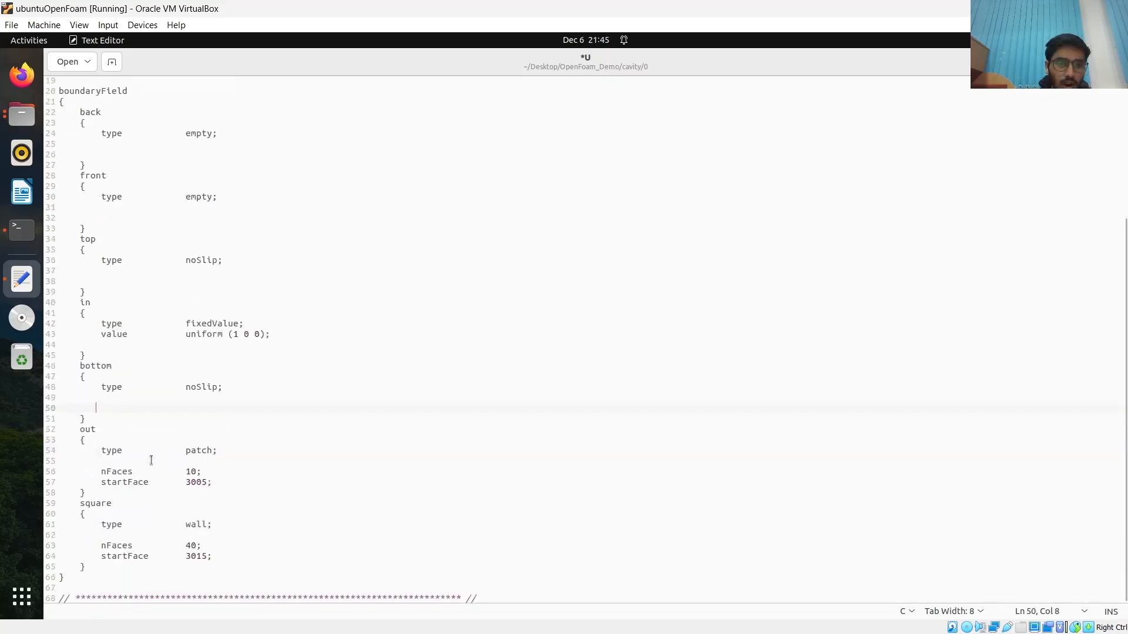
pyautogui.moveTo(101, 473); pyautogui.dragTo(218, 482)
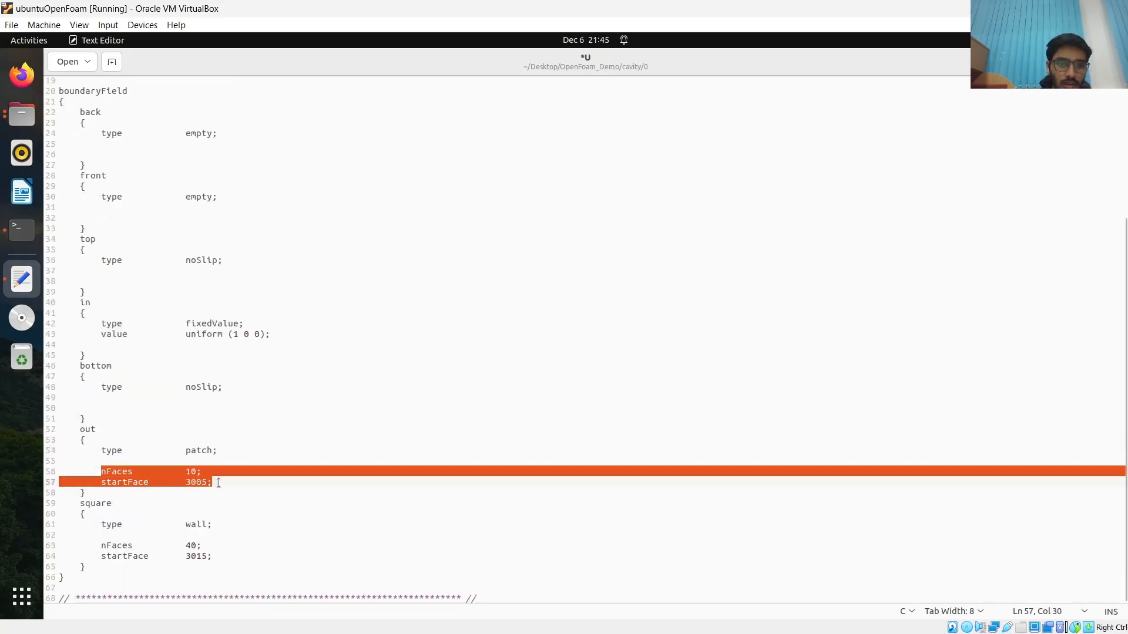
pyautogui.press('BackSpace')
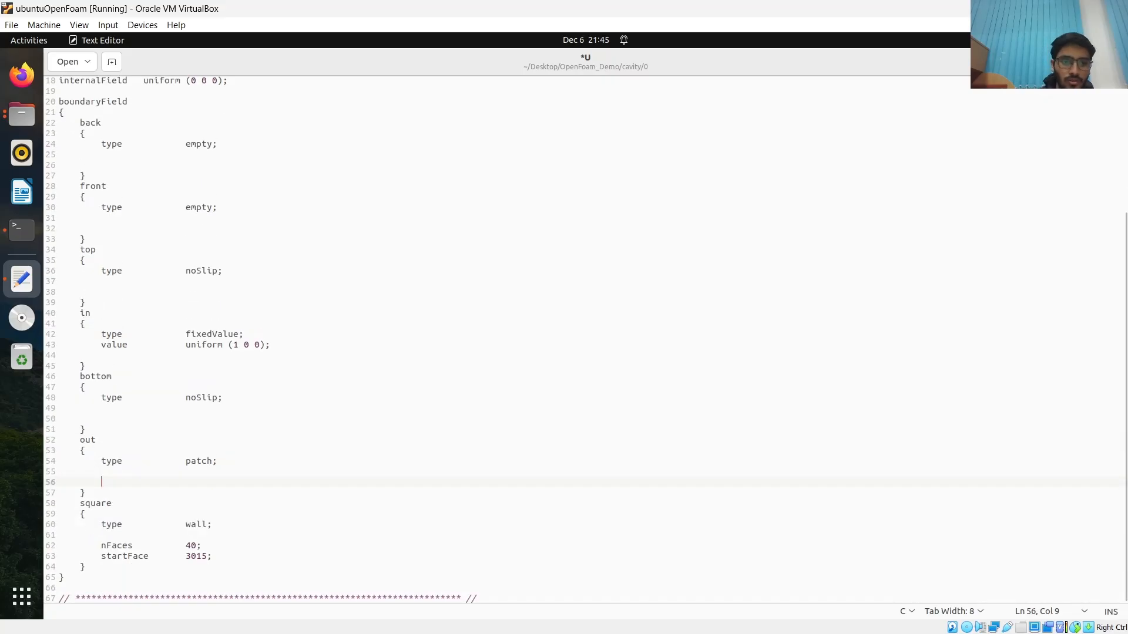
pyautogui.click(211, 461)
pyautogui.press('BackSpace')
pyautogui.press('BackSpace')
pyautogui.press('BackSpace')
pyautogui.press('BackSpace')
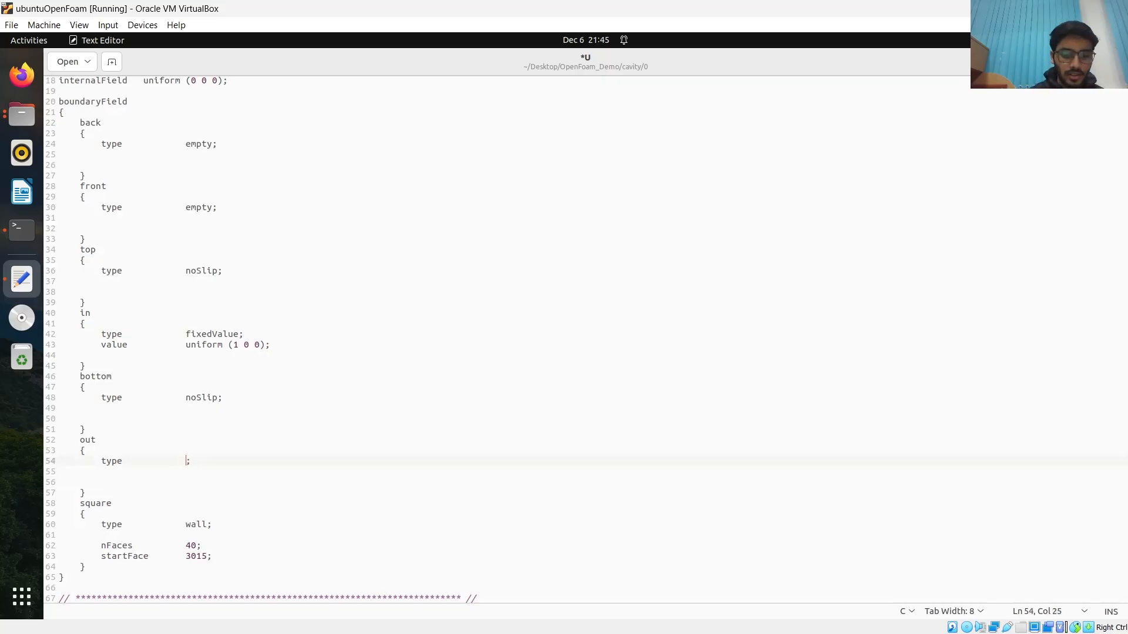
pyautogui.write('zero')
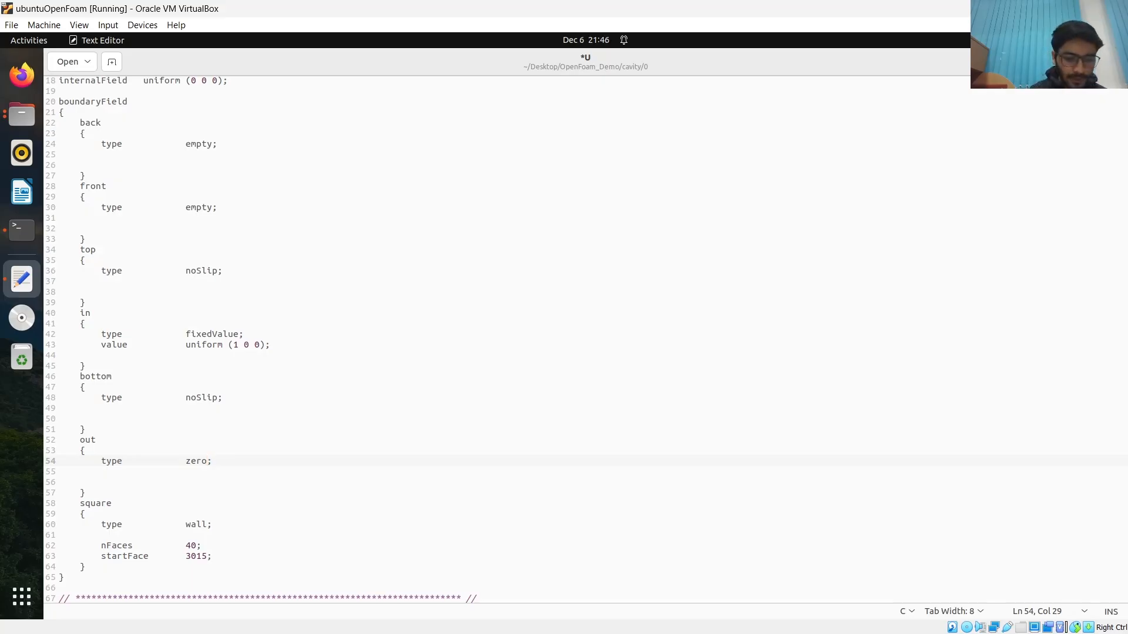
pyautogui.write('Gradient')
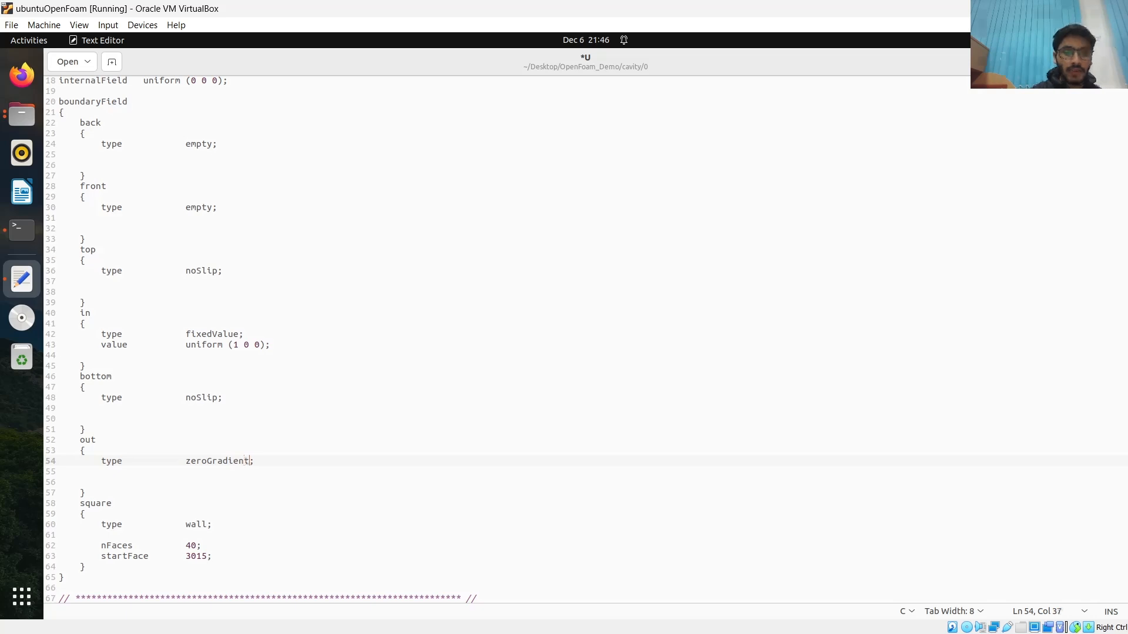
# Change the square patch's type to noSlip in the U file
pyautogui.click(207, 525)
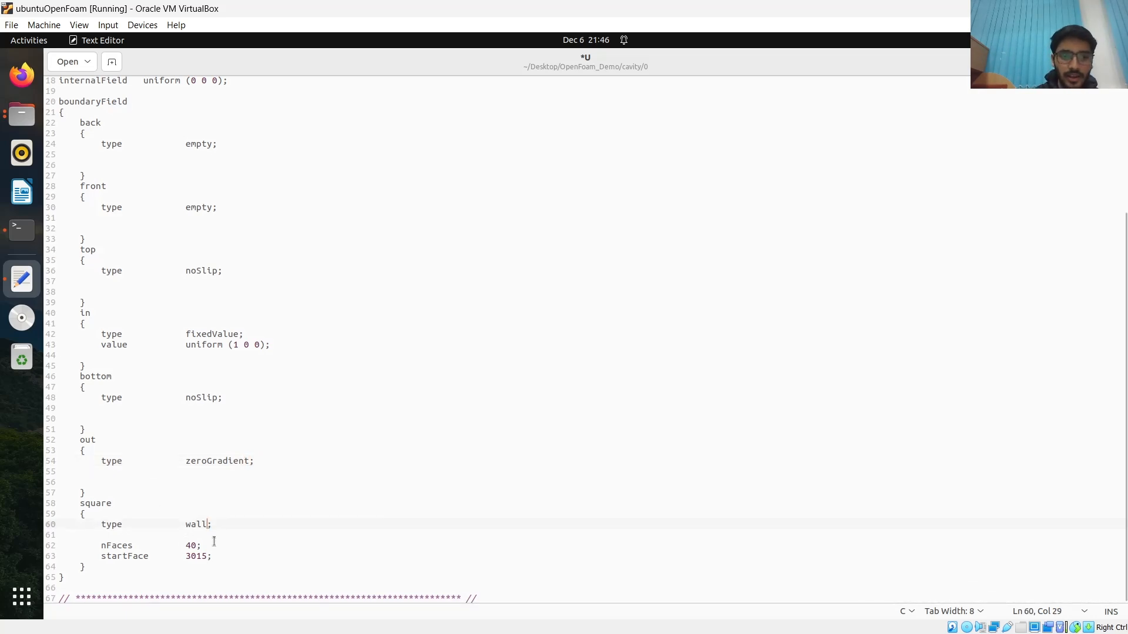
pyautogui.press('BackSpace')
pyautogui.press('BackSpace')
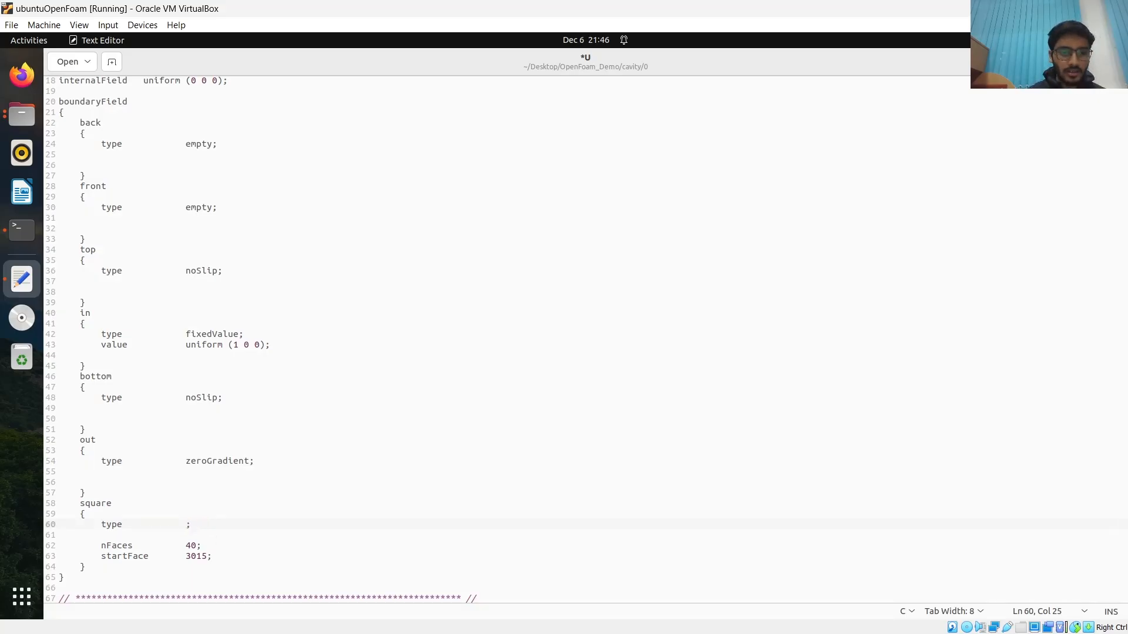
pyautogui.write('no')
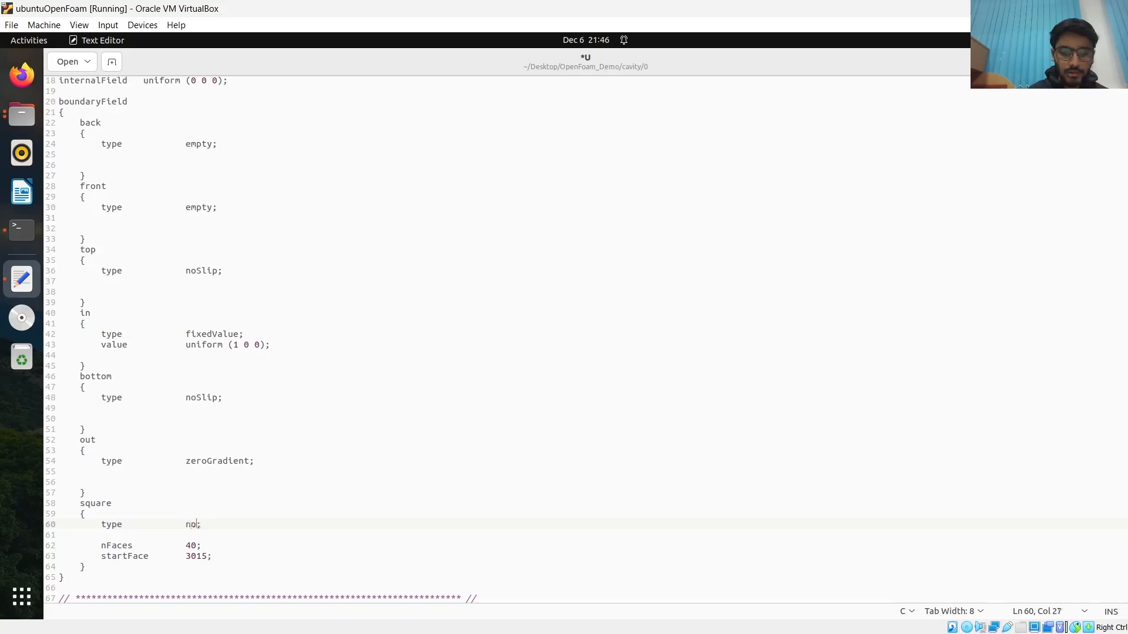
pyautogui.write('Slip')
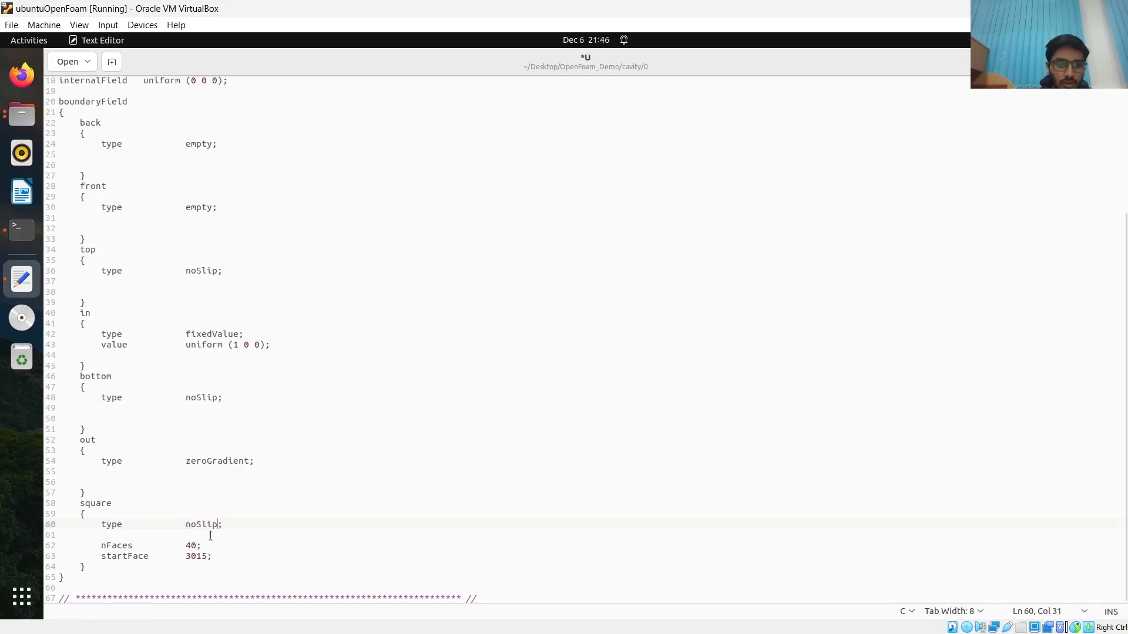
# Delete the nFaces and startFace lines from the square patch and save the U file
pyautogui.click(103, 545)
pyautogui.hotkey('shift', 'Down')
pyautogui.hotkey('shift', 'Down')
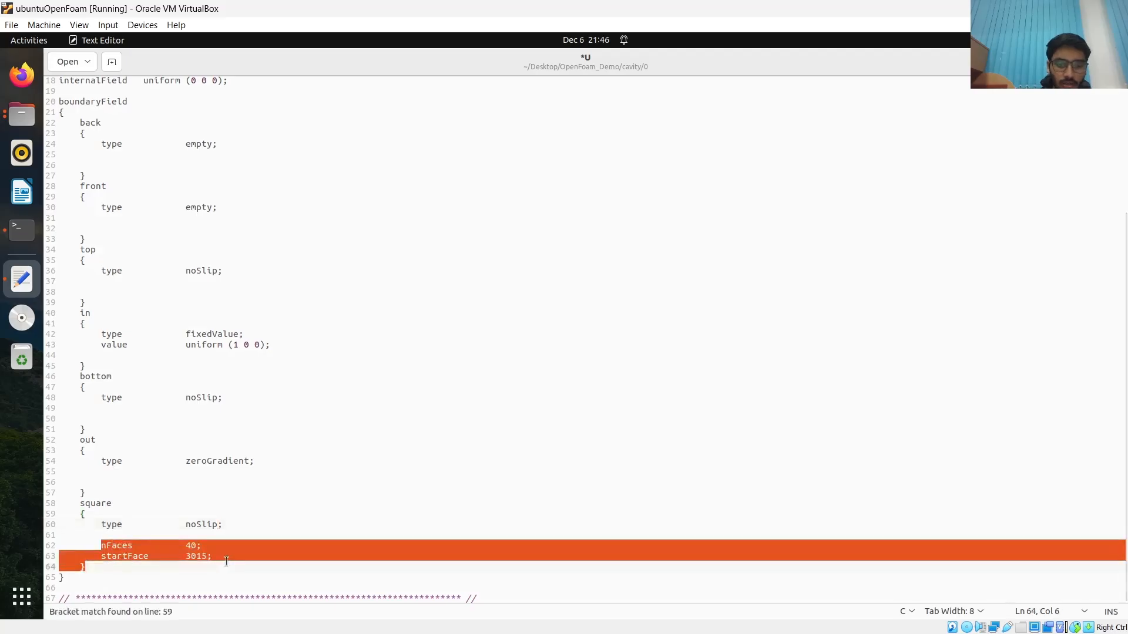
pyautogui.press('Right')
pyautogui.moveTo(100, 545); pyautogui.dragTo(218, 557)
pyautogui.press('BackSpace')
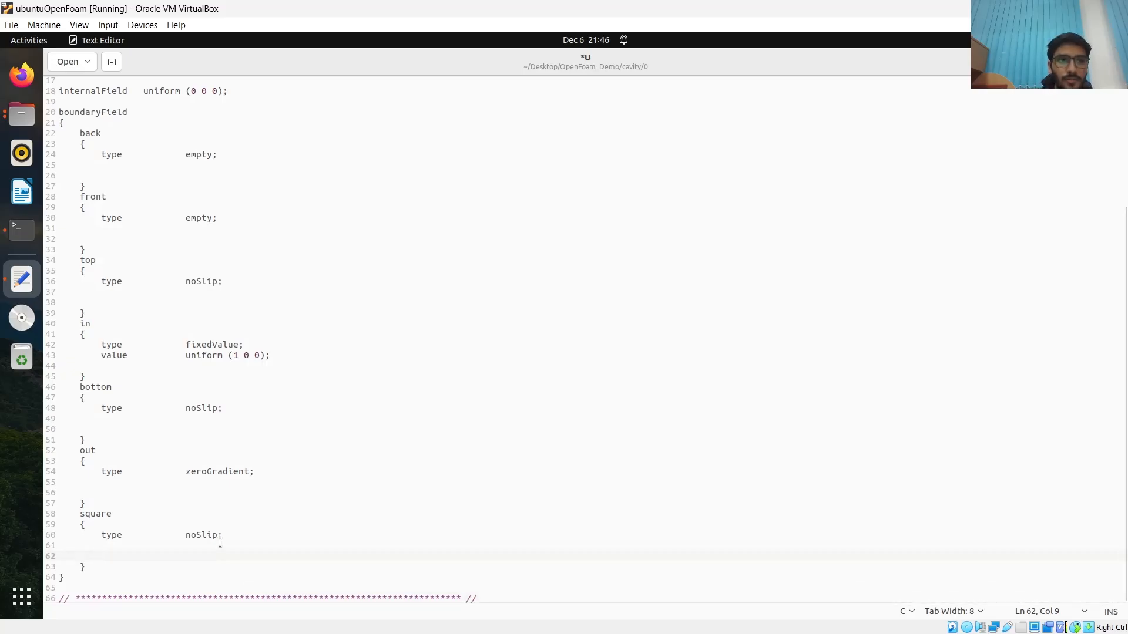
pyautogui.hotkey('ctrl', 's')
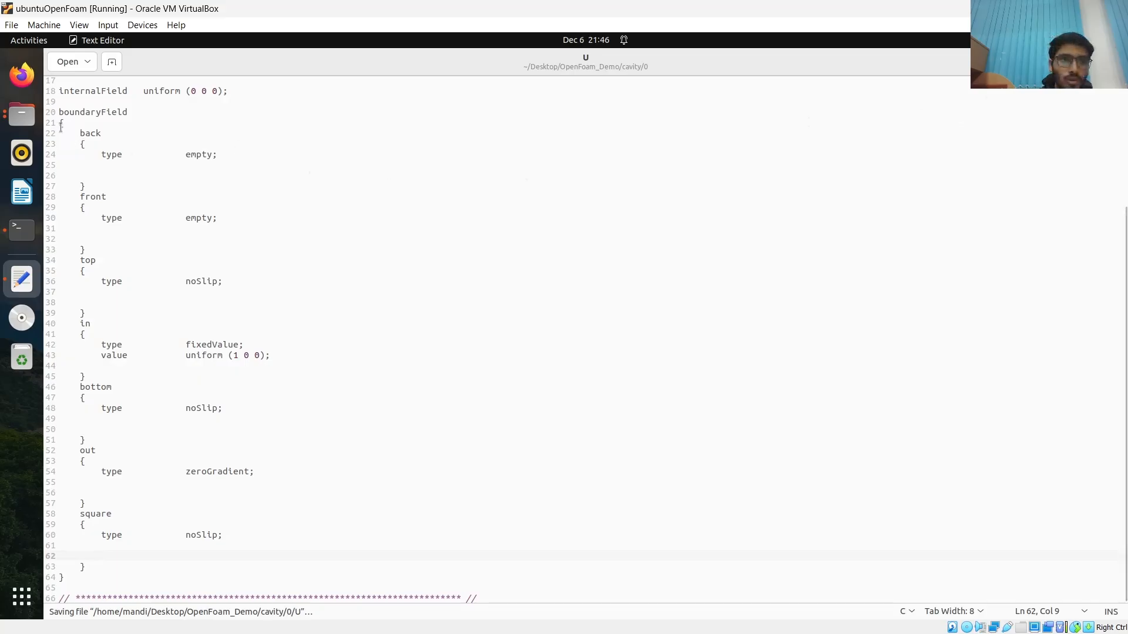
# Copy the entire braced block under boundaryField from the U file, then close the file
pyautogui.moveTo(59, 123); pyautogui.dragTo(108, 580)
pyautogui.hotkey('ctrl', 'c')
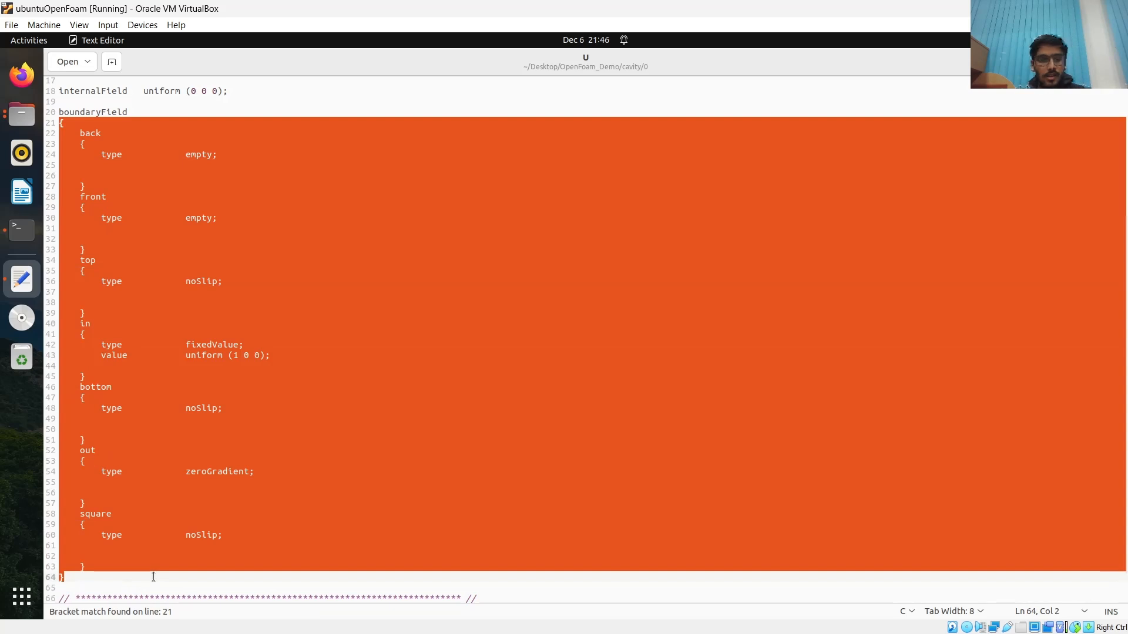
pyautogui.click(797, 91)
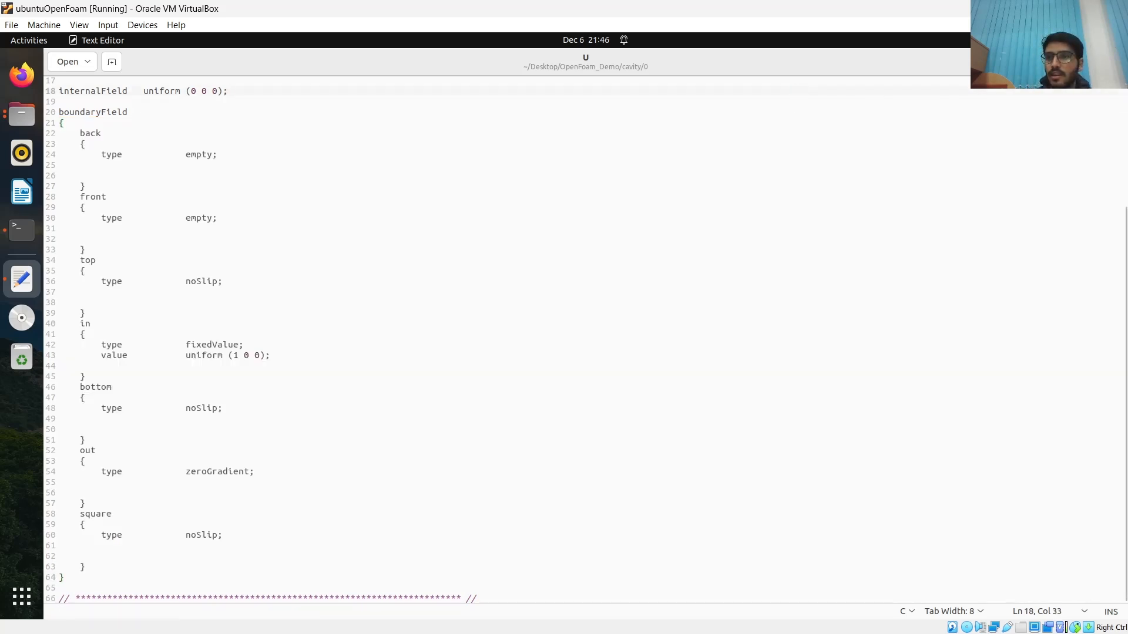
pyautogui.click(1114, 62)
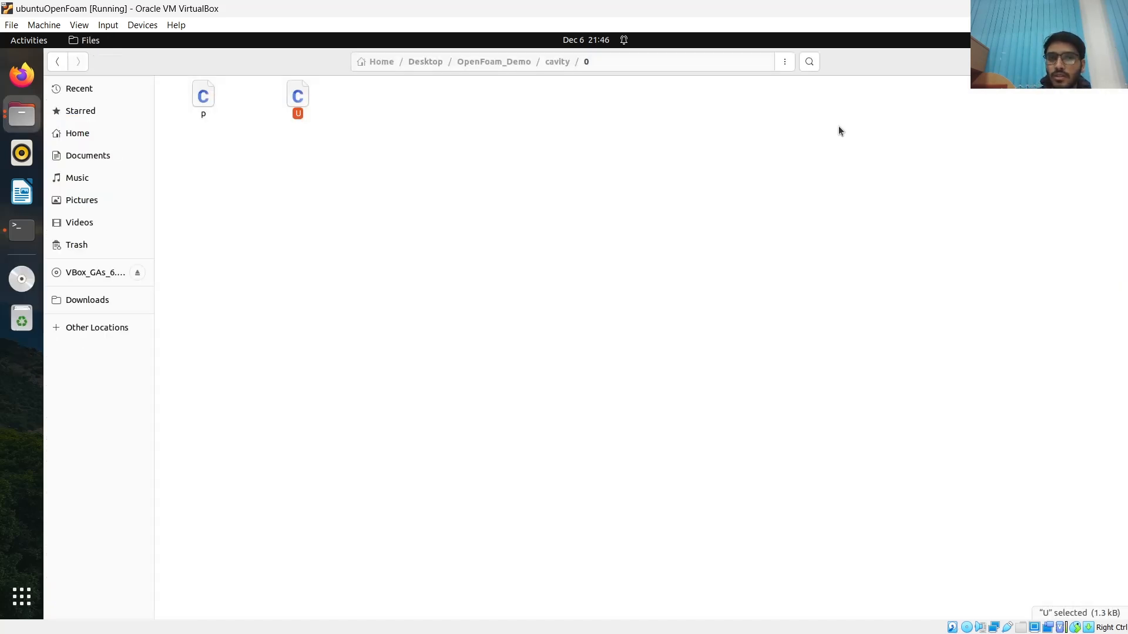
# Open the p file in the 0 folder and replace its boundaryField block with the copied patch definitions
pyautogui.doubleClick(200, 91)
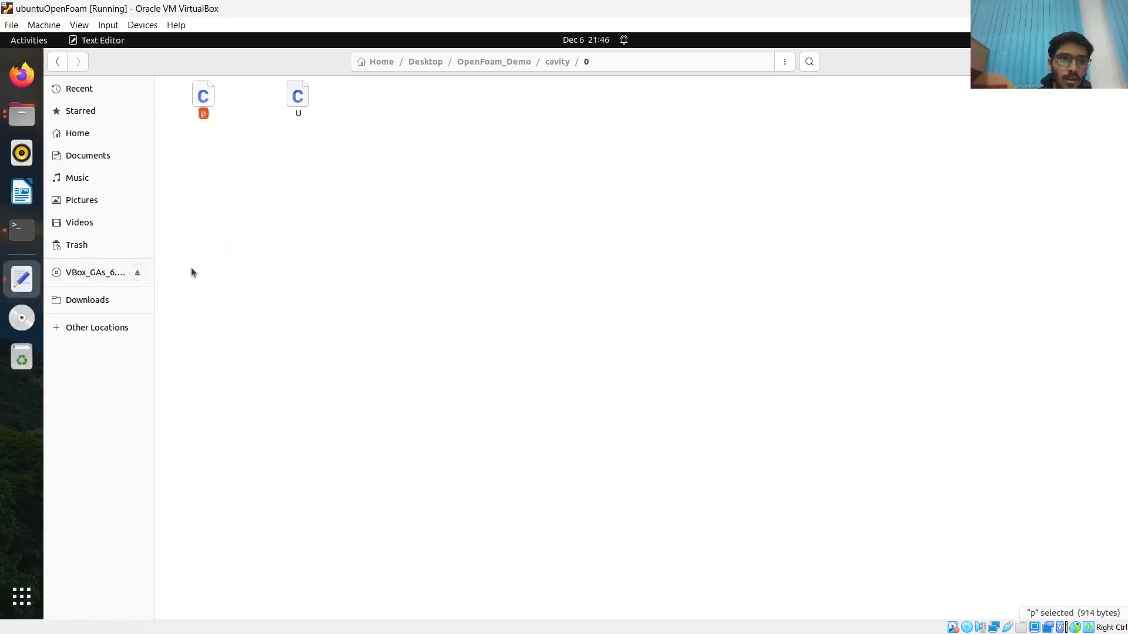
pyautogui.moveTo(61, 292); pyautogui.dragTo(71, 451)
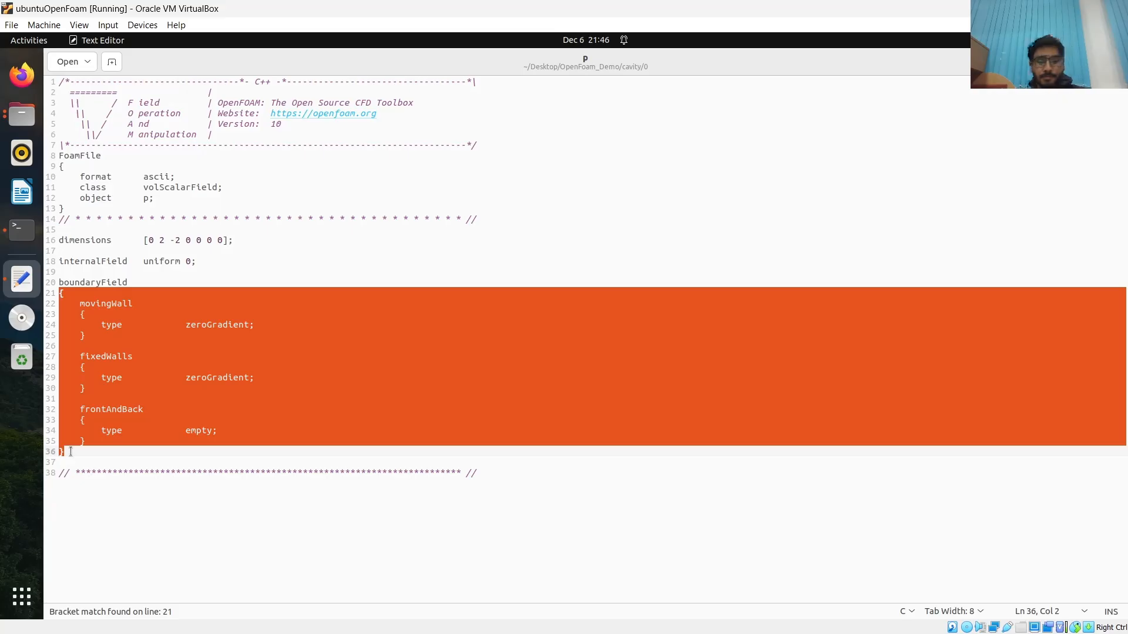
pyautogui.hotkey('ctrl', 'v')
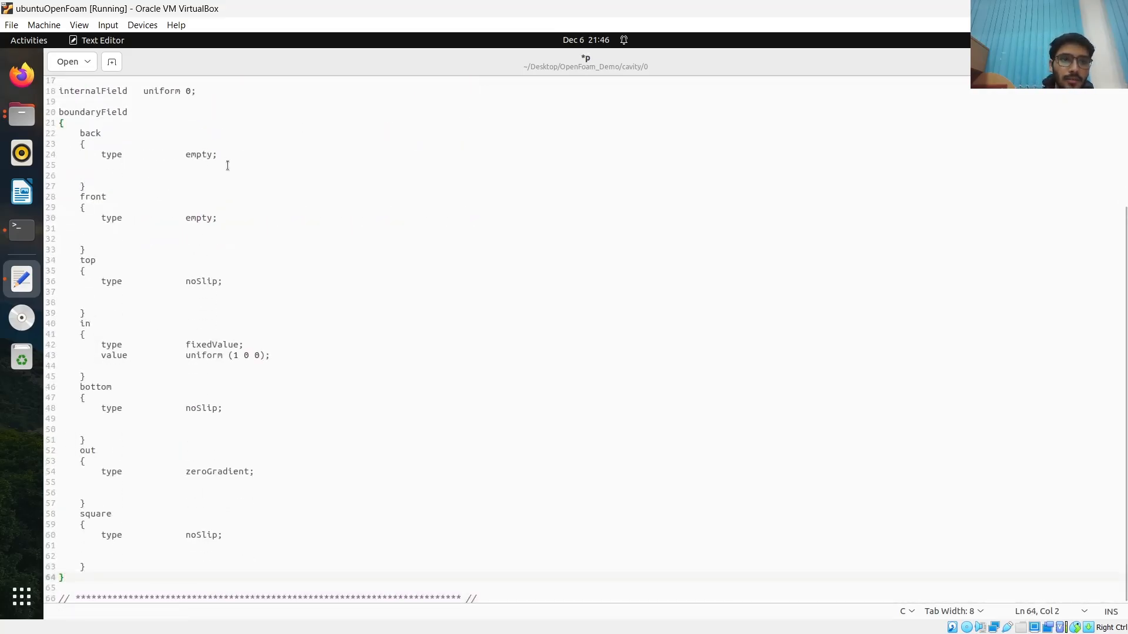
# Change the top patch's type to zeroGradient in the p file
pyautogui.click(221, 285)
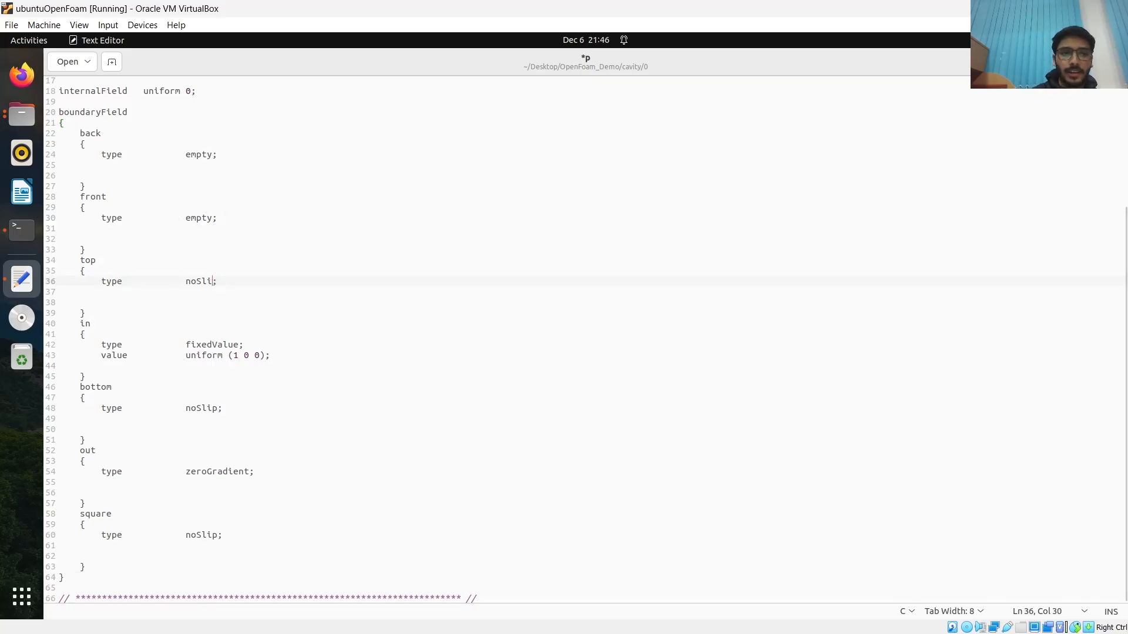
pyautogui.press('BackSpace')
pyautogui.press('BackSpace')
pyautogui.press('BackSpace')
pyautogui.press('BackSpace')
pyautogui.press('BackSpace')
pyautogui.press('BackSpace')
pyautogui.write('zer')
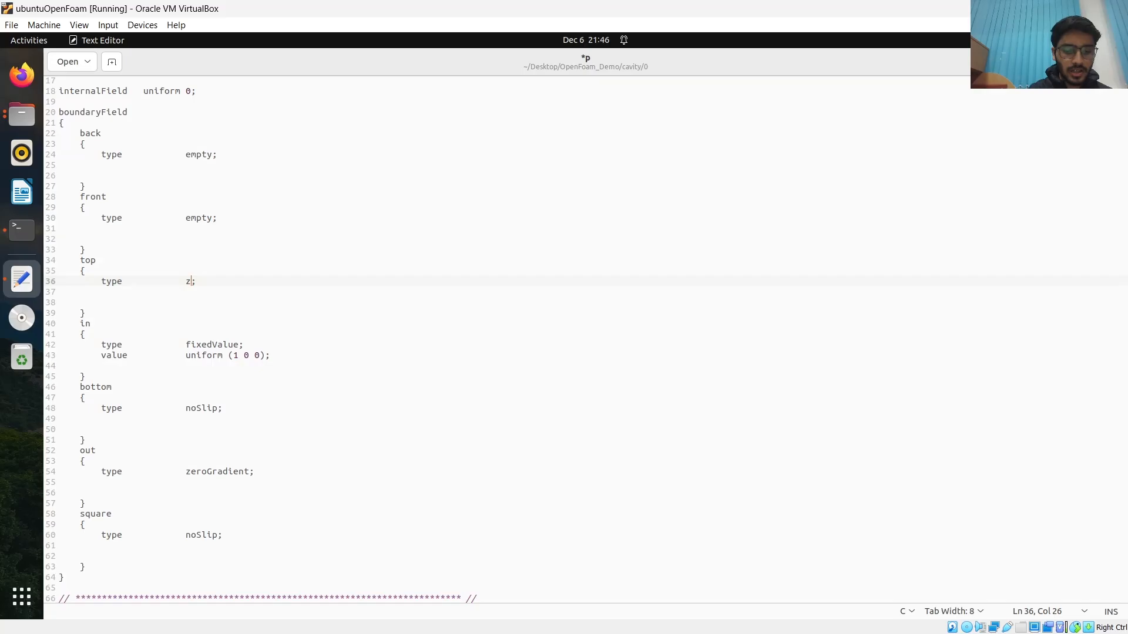
pyautogui.write('o')
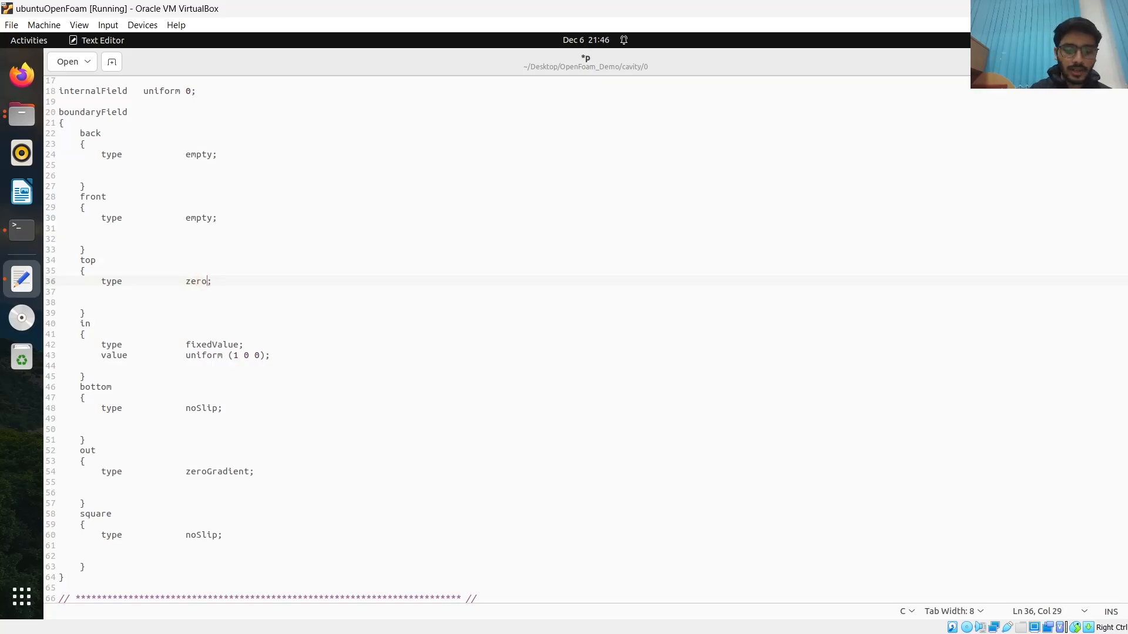
pyautogui.write('Gradien')
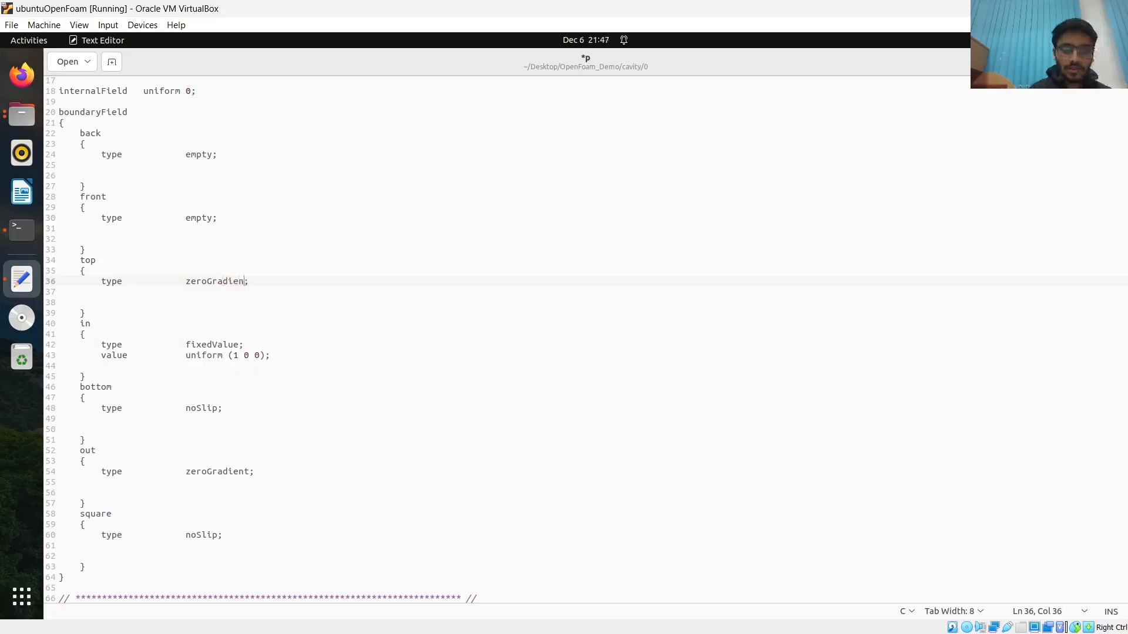
pyautogui.write('t')
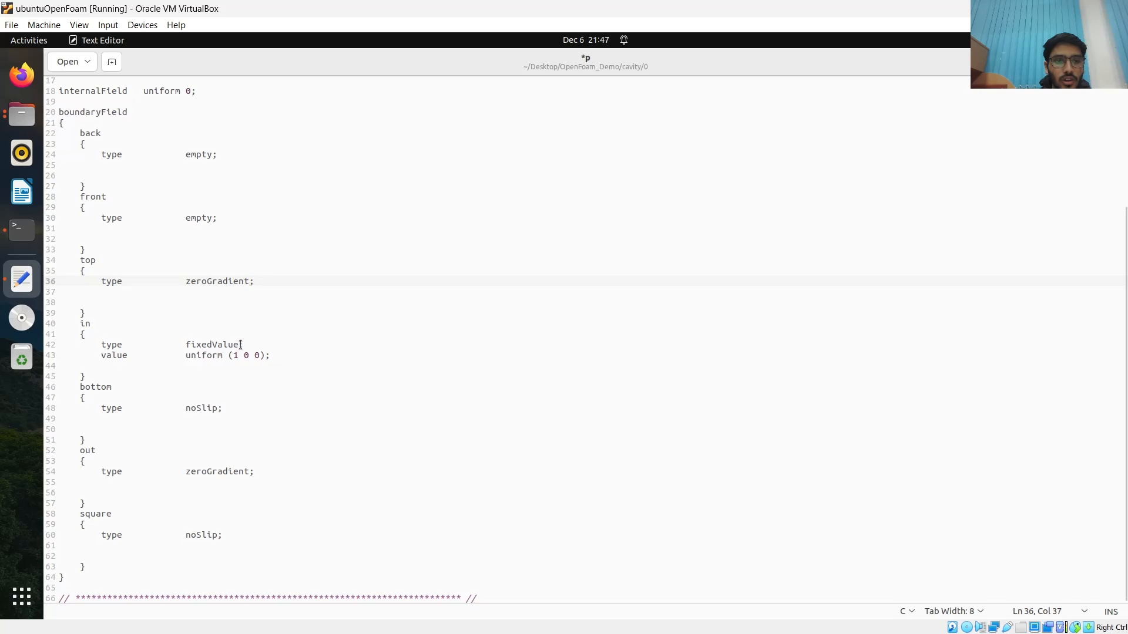
# Replace the out patch's type with fixedValue copied from the in patch
pyautogui.click(240, 344)
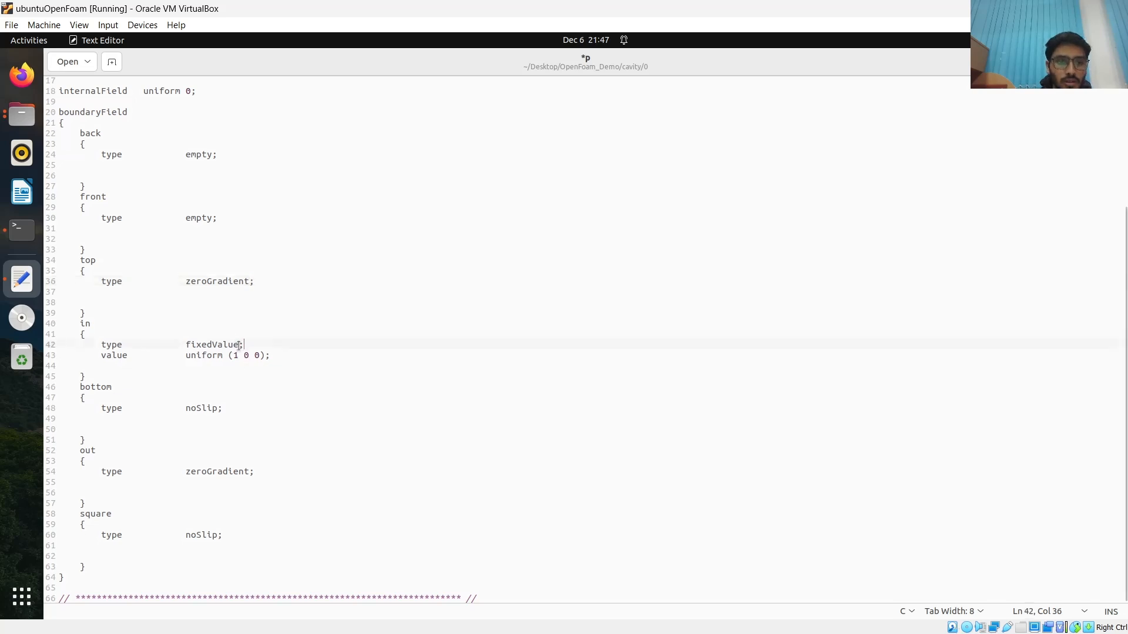
pyautogui.click(185, 345)
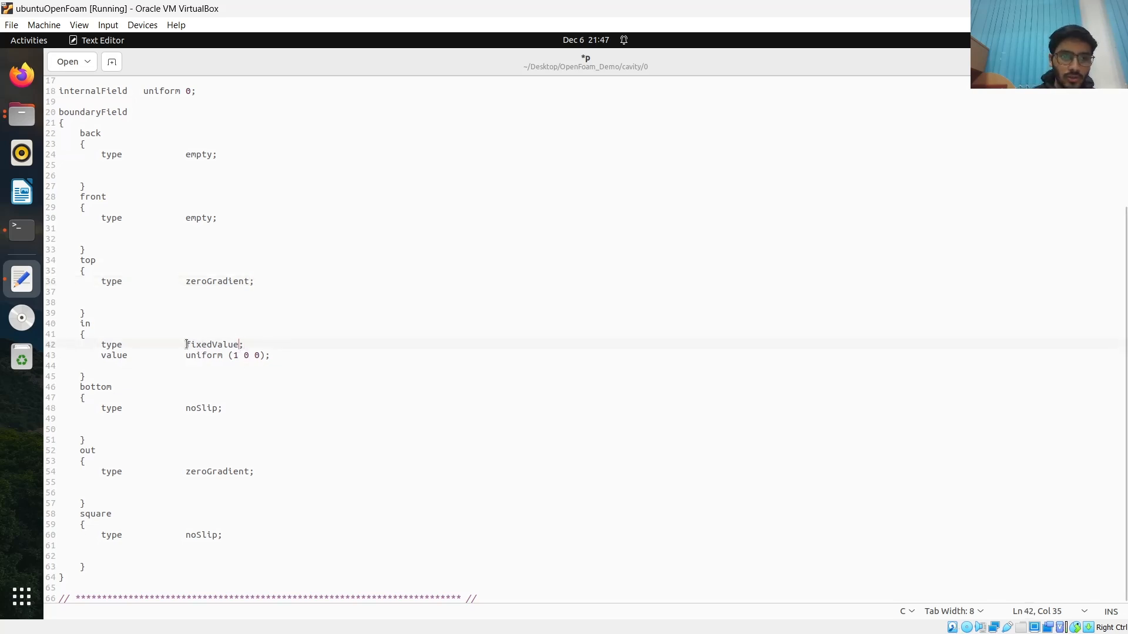
pyautogui.moveTo(193, 345); pyautogui.dragTo(241, 347)
pyautogui.hotkey('ctrl', 'c')
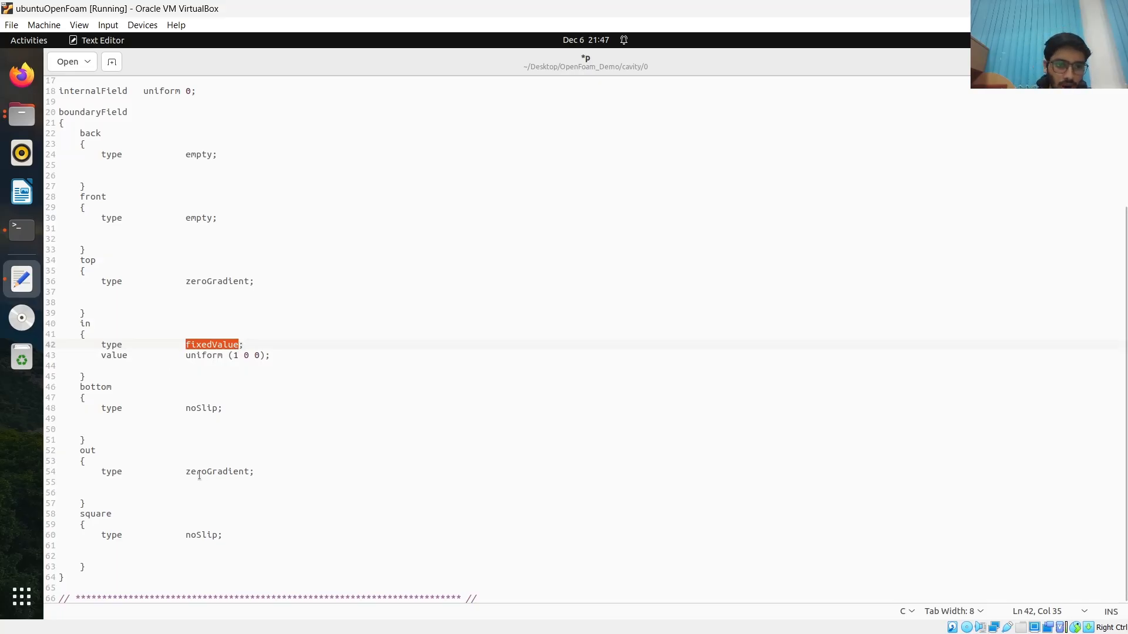
pyautogui.moveTo(186, 470); pyautogui.dragTo(248, 476)
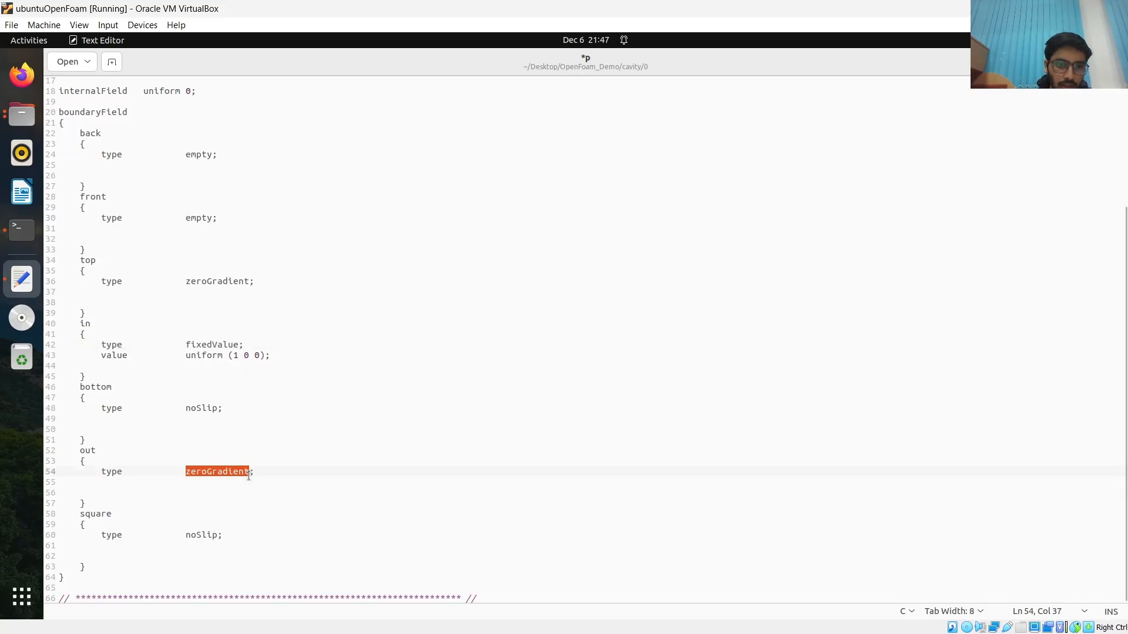
pyautogui.hotkey('ctrl', 'v')
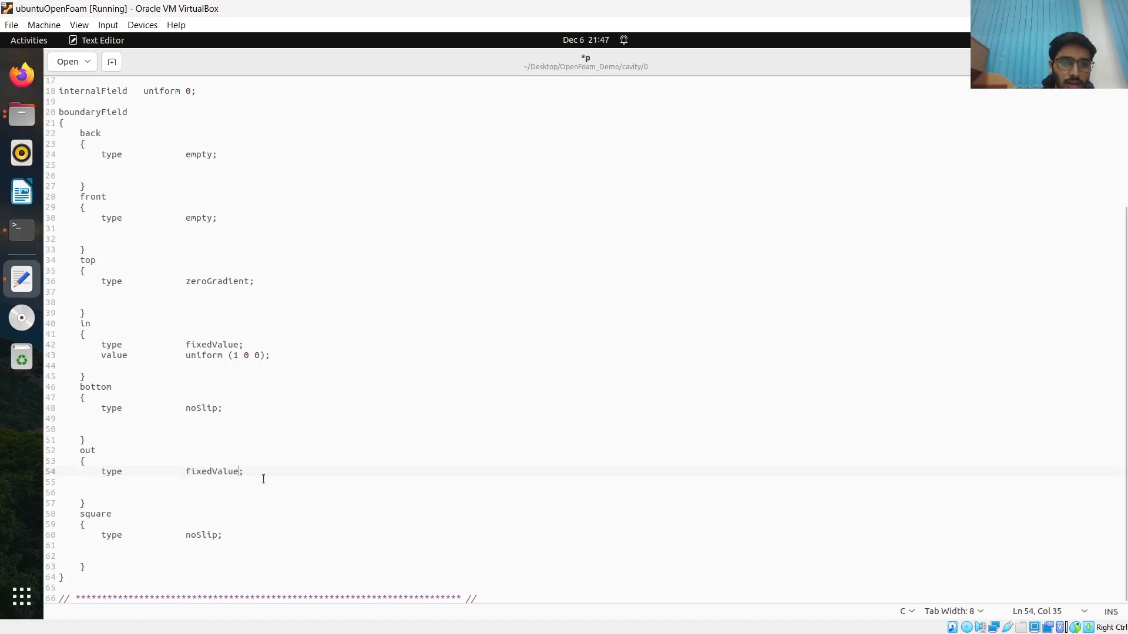
# Copy the in patch's value line and paste it below the type line of the out patch
pyautogui.moveTo(101, 358); pyautogui.dragTo(271, 356)
pyautogui.hotkey('ctrl', 'c')
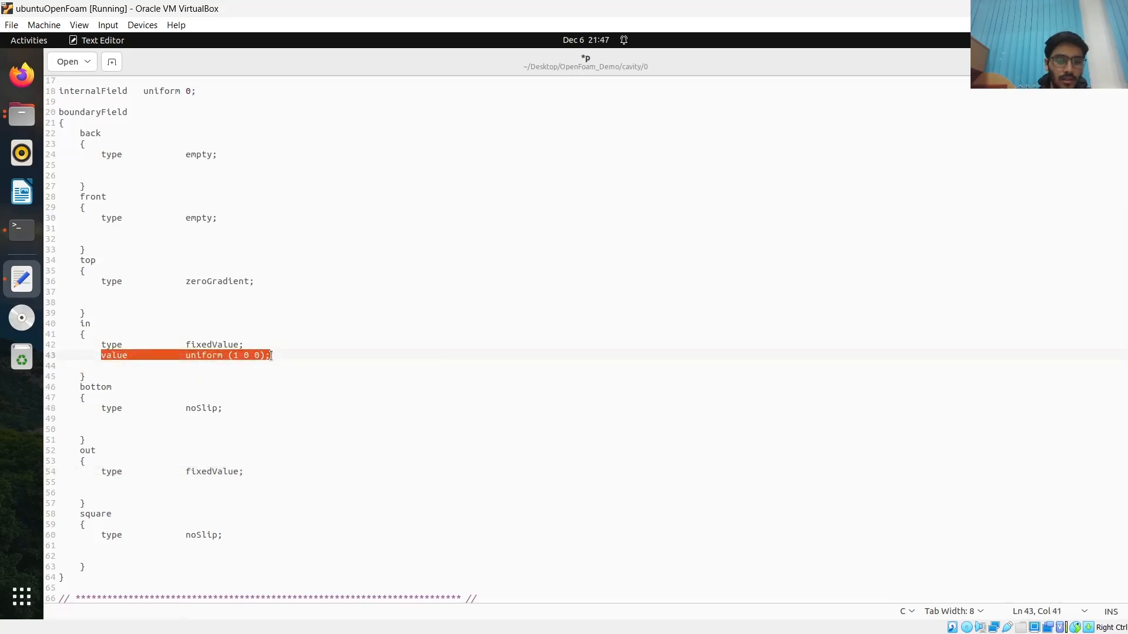
pyautogui.click(418, 343)
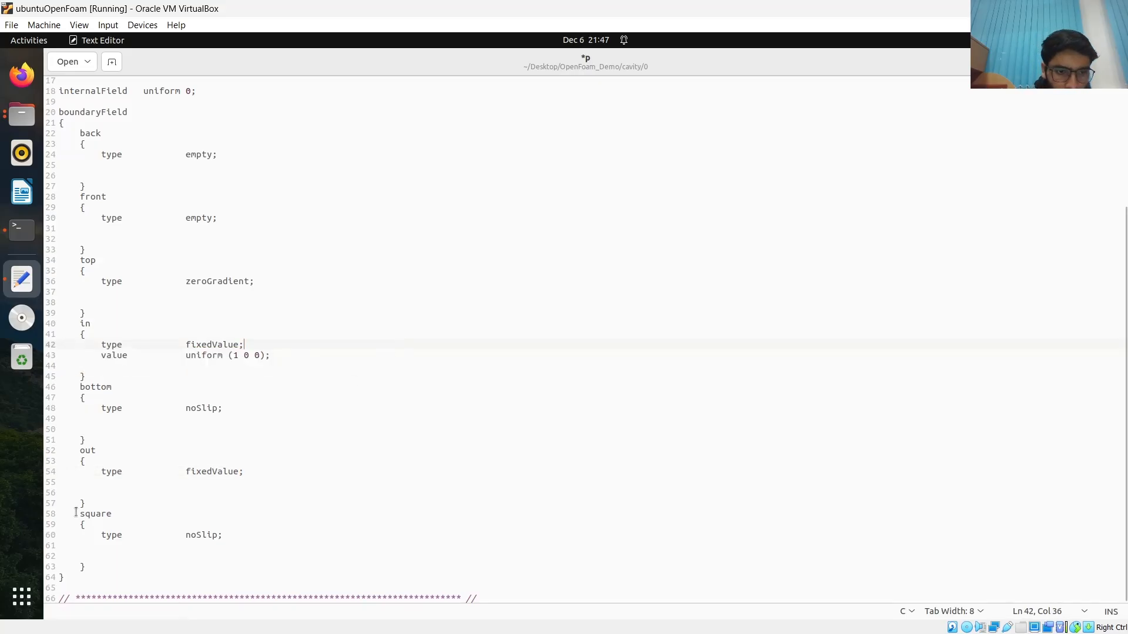
pyautogui.click(105, 473)
pyautogui.click(106, 483)
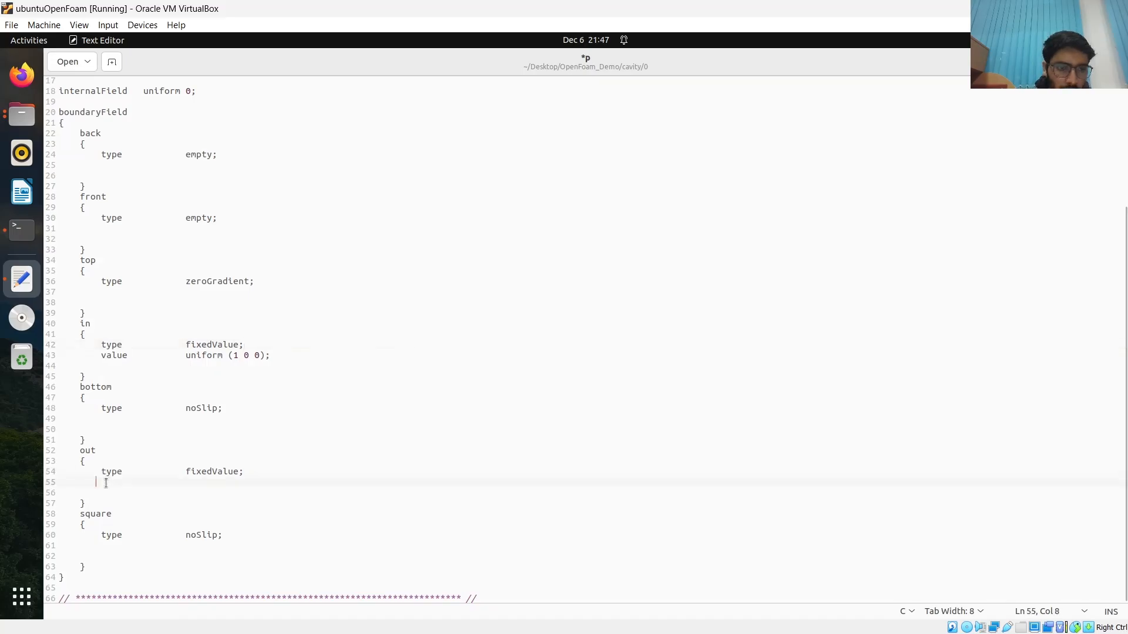
pyautogui.hotkey('ctrl', 'v')
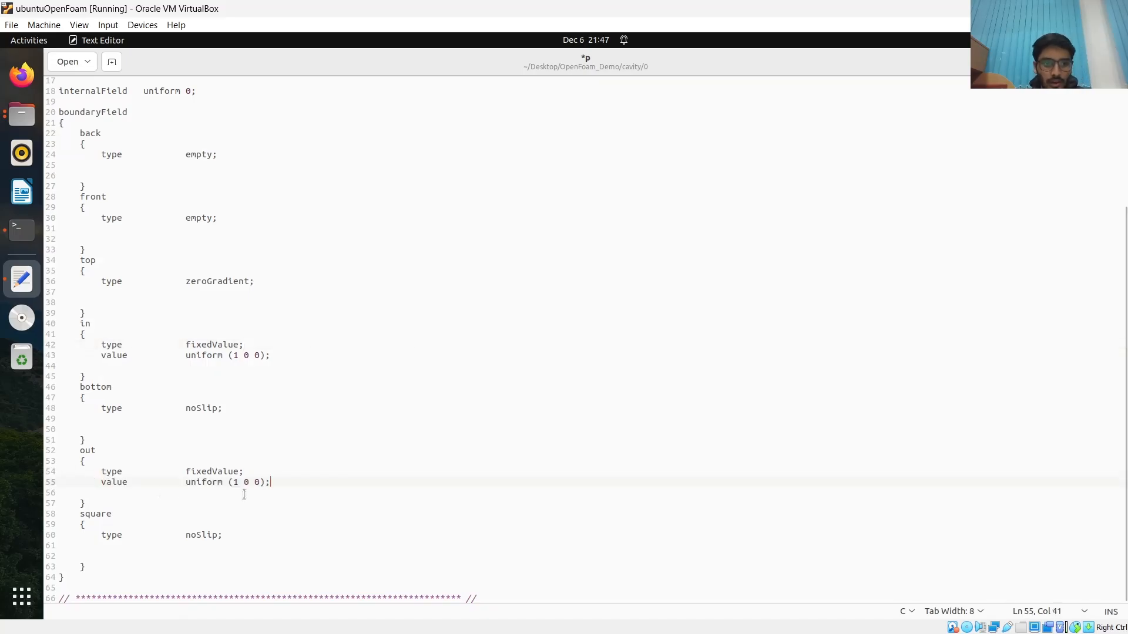
# Change the out patch's pressure value to uniform 0
pyautogui.click(265, 482)
pyautogui.press('BackSpace')
pyautogui.press('BackSpace')
pyautogui.press('BackSpace')
pyautogui.press('BackSpace')
pyautogui.press('BackSpace')
pyautogui.press('BackSpace')
pyautogui.press('BackSpace')
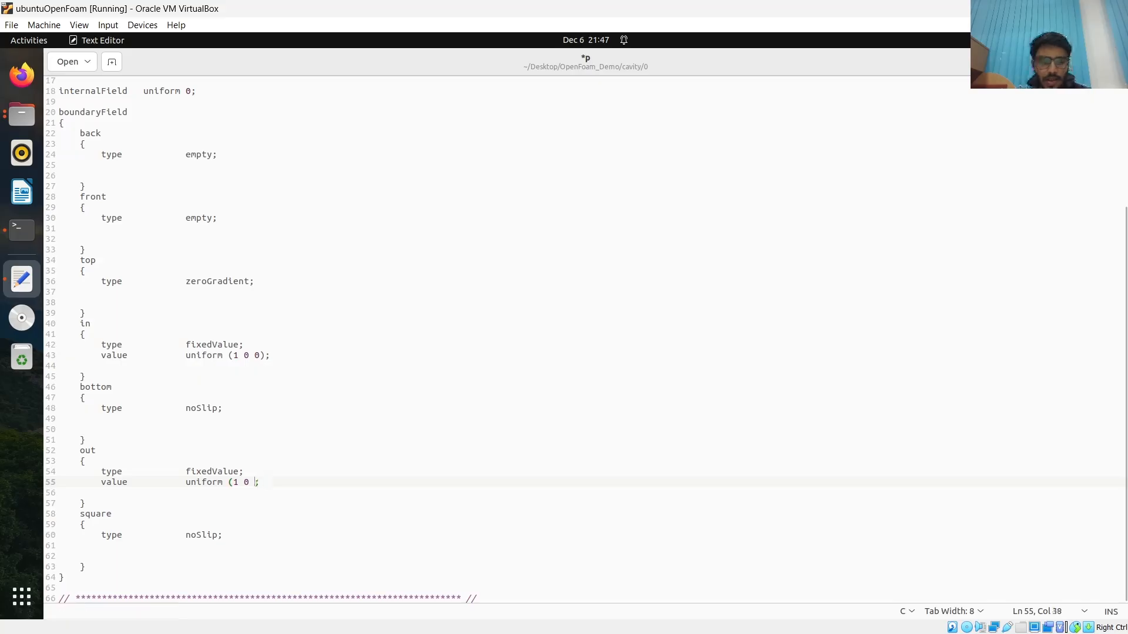
pyautogui.write('0')
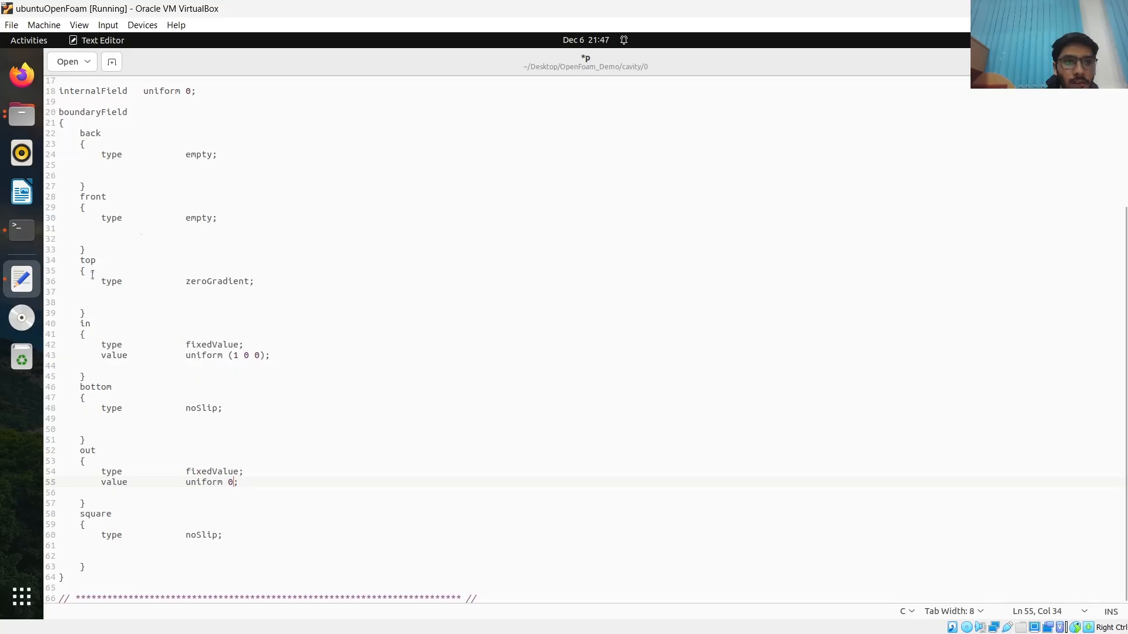
# Replace the in patch's type with zeroGradient copied from the top patch
pyautogui.click(238, 344)
pyautogui.press('BackSpace')
pyautogui.press('BackSpace')
pyautogui.press('BackSpace')
pyautogui.press('BackSpace')
pyautogui.press('BackSpace')
pyautogui.press('BackSpace')
pyautogui.press('BackSpace')
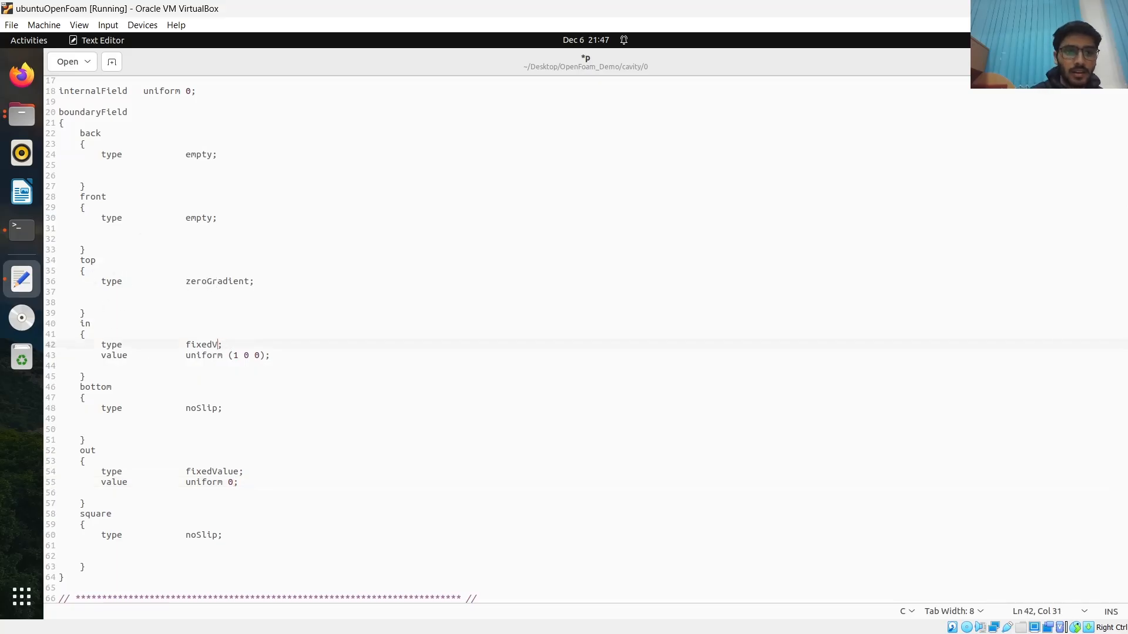
pyautogui.press('BackSpace')
pyautogui.press('BackSpace')
pyautogui.press('BackSpace')
pyautogui.write('z')
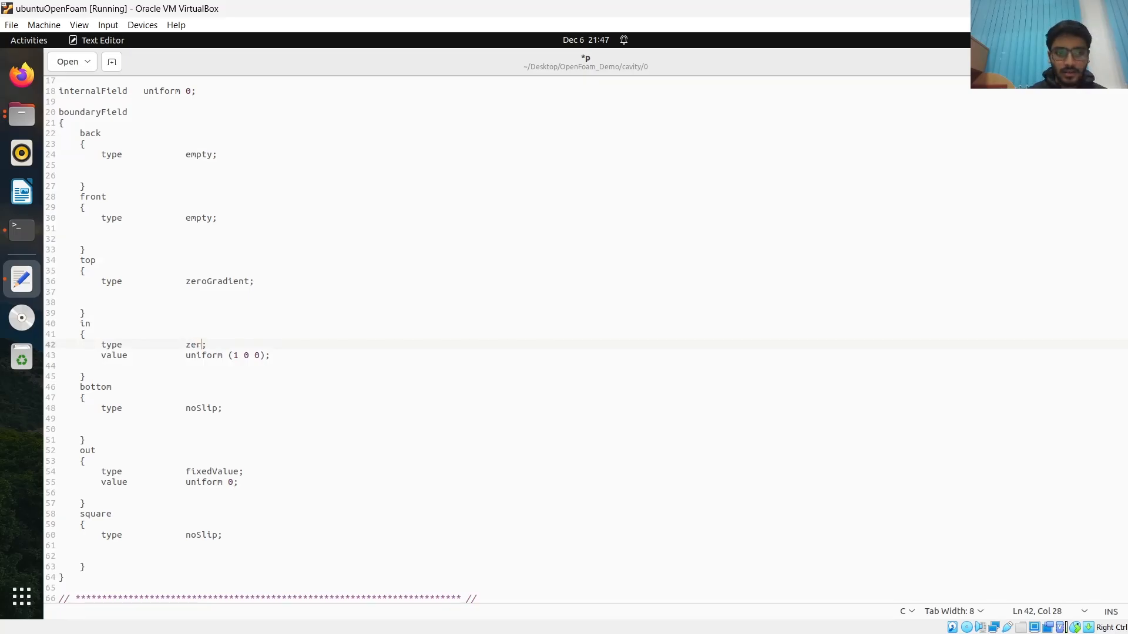
pyautogui.write('er')
pyautogui.moveTo(185, 281); pyautogui.dragTo(248, 285)
pyautogui.hotkey('ctrl', 'c')
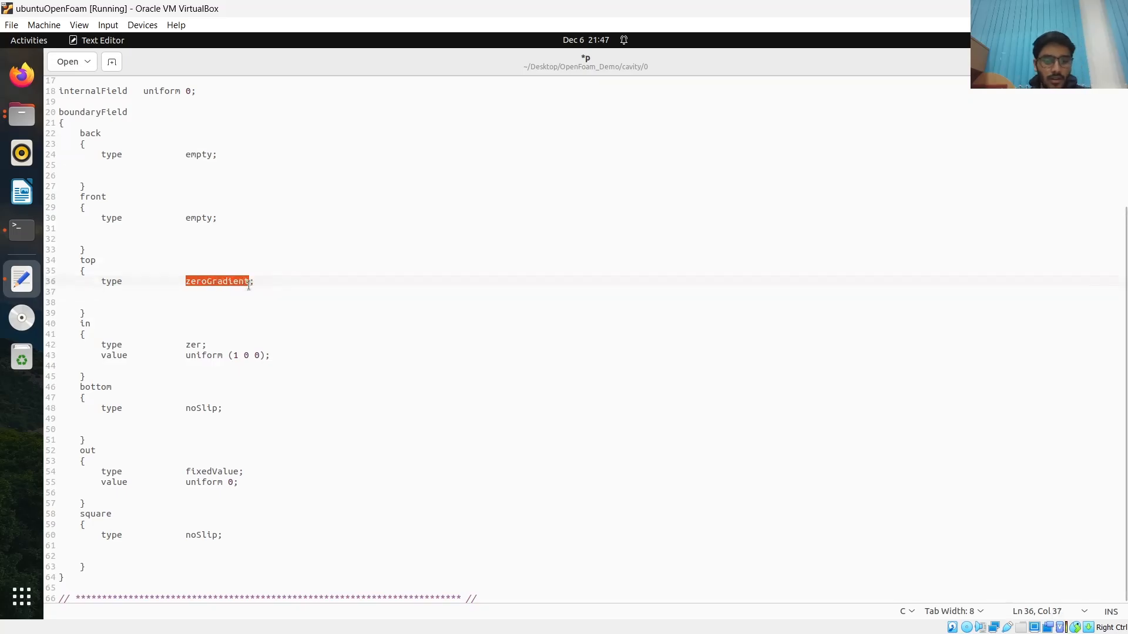
pyautogui.click(198, 345)
pyautogui.press('BackSpace')
pyautogui.press('BackSpace')
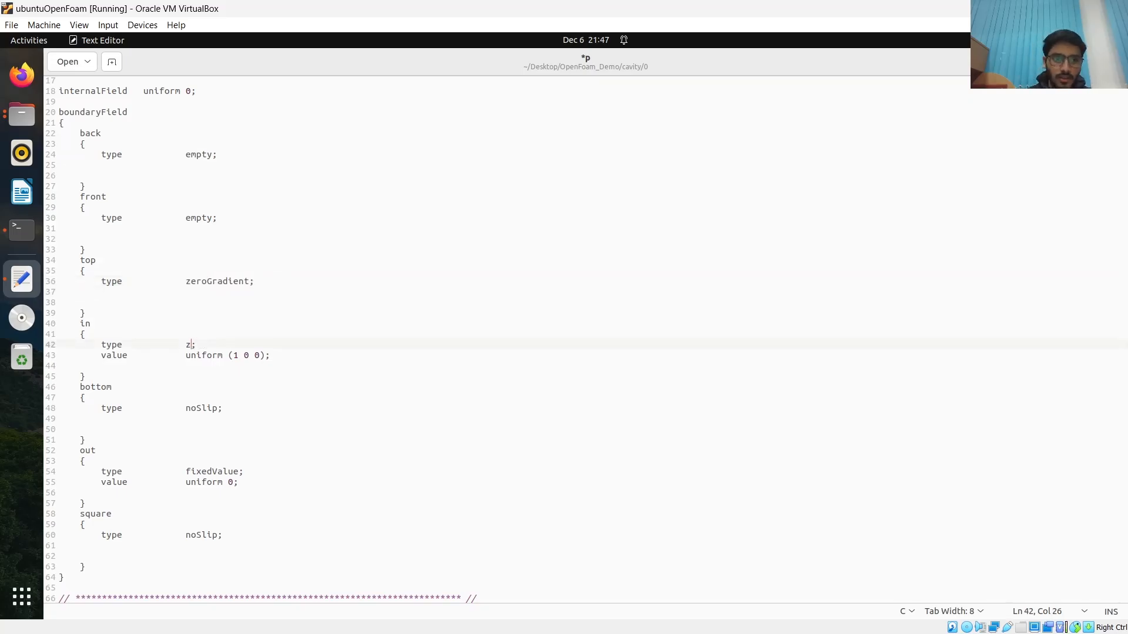
pyautogui.hotkey('ctrl', 'v')
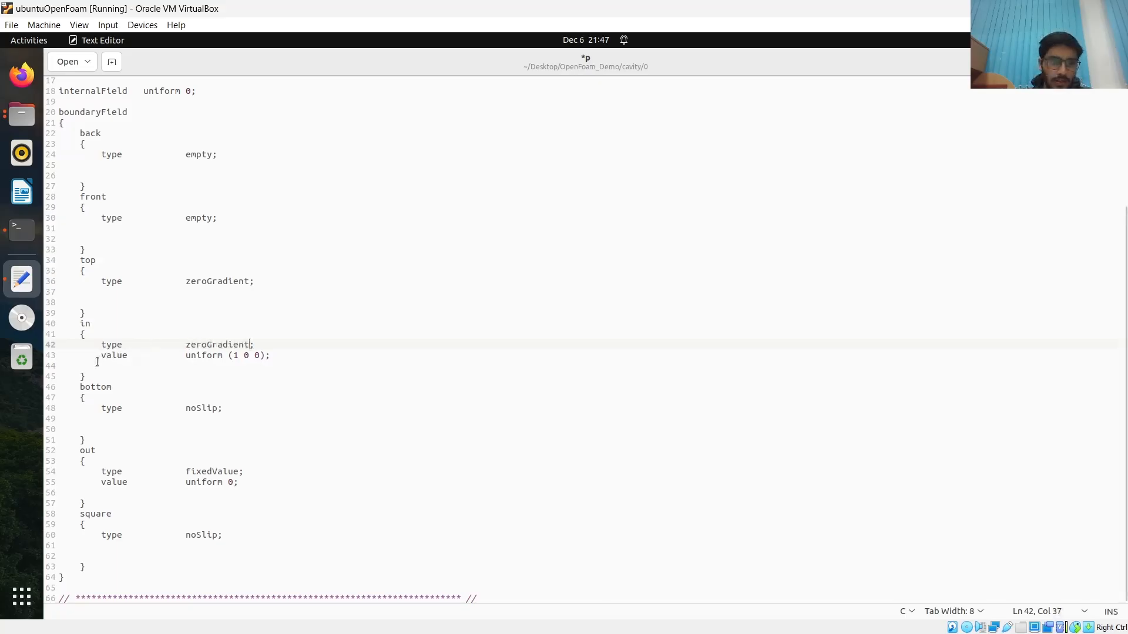
# Delete the value line from the in patch
pyautogui.click(97, 364)
pyautogui.moveTo(123, 359); pyautogui.dragTo(269, 360)
pyautogui.click(103, 357)
pyautogui.press('BackSpace')
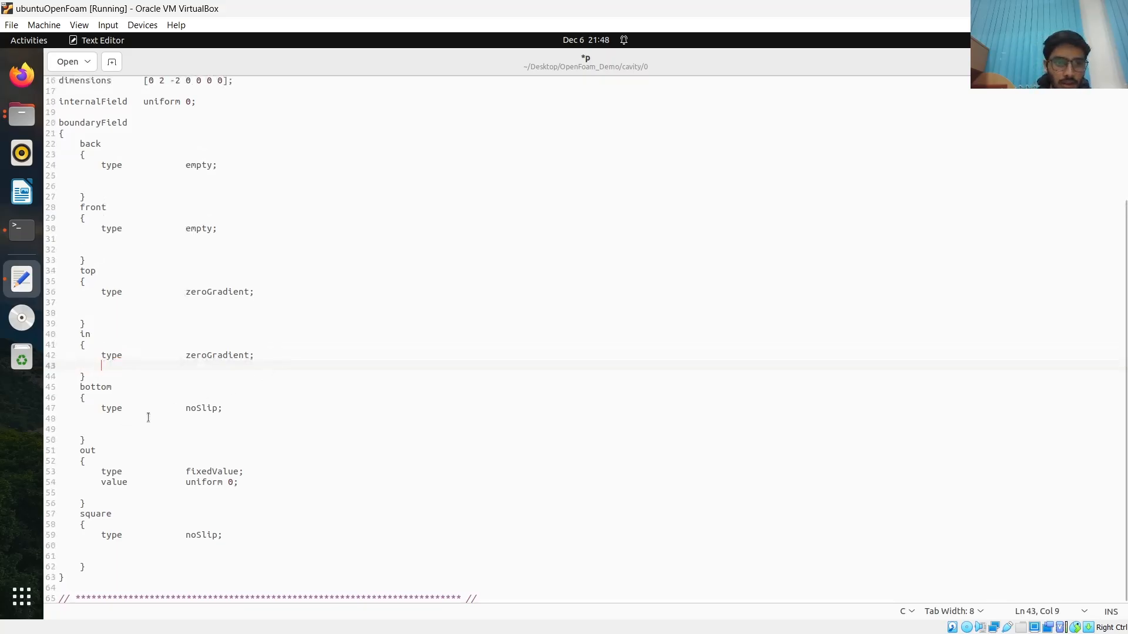
# Replace the bottom patch's noSlip type with the copied zeroGradient
pyautogui.click(218, 407)
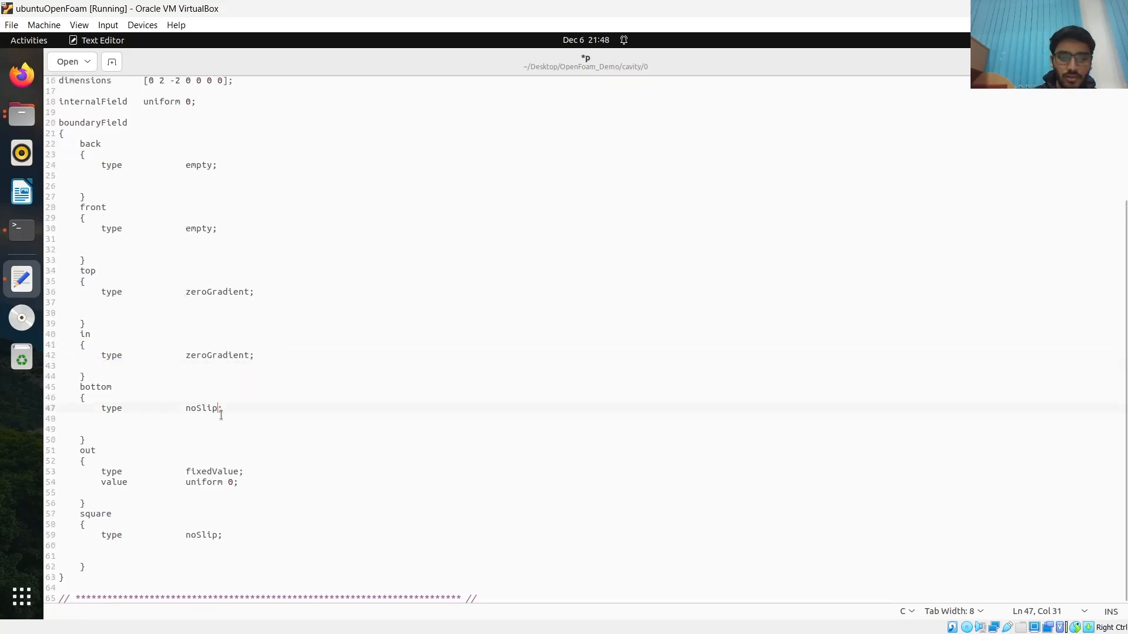
pyautogui.press('BackSpace')
pyautogui.press('BackSpace')
pyautogui.press('BackSpace')
pyautogui.press('BackSpace')
pyautogui.press('BackSpace')
pyautogui.press('BackSpace')
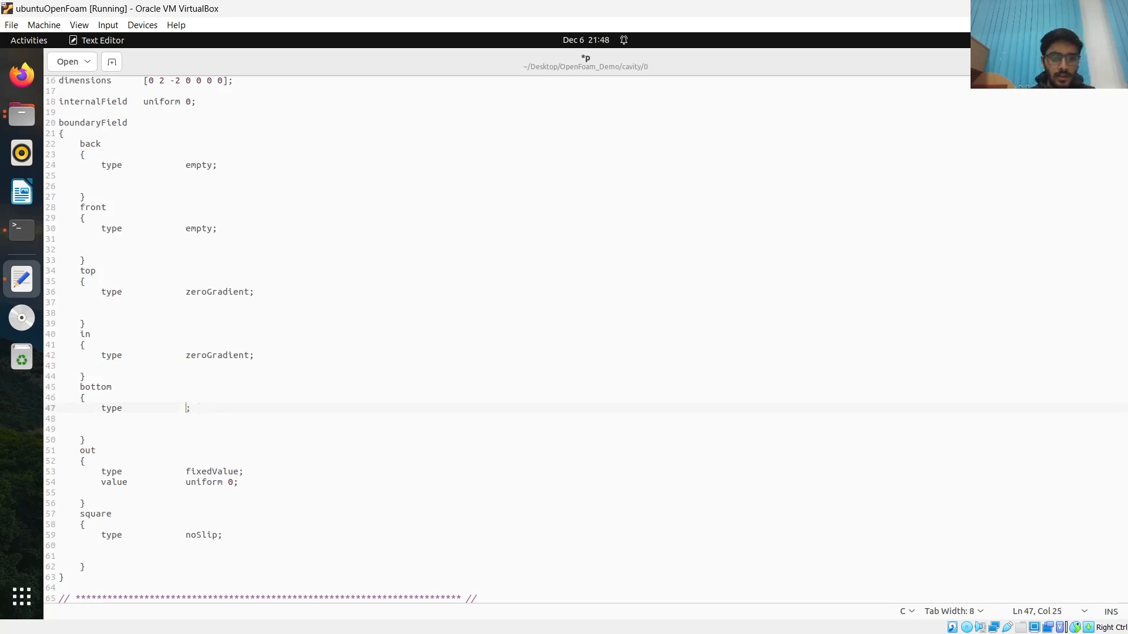
pyautogui.hotkey('ctrl', 'v')
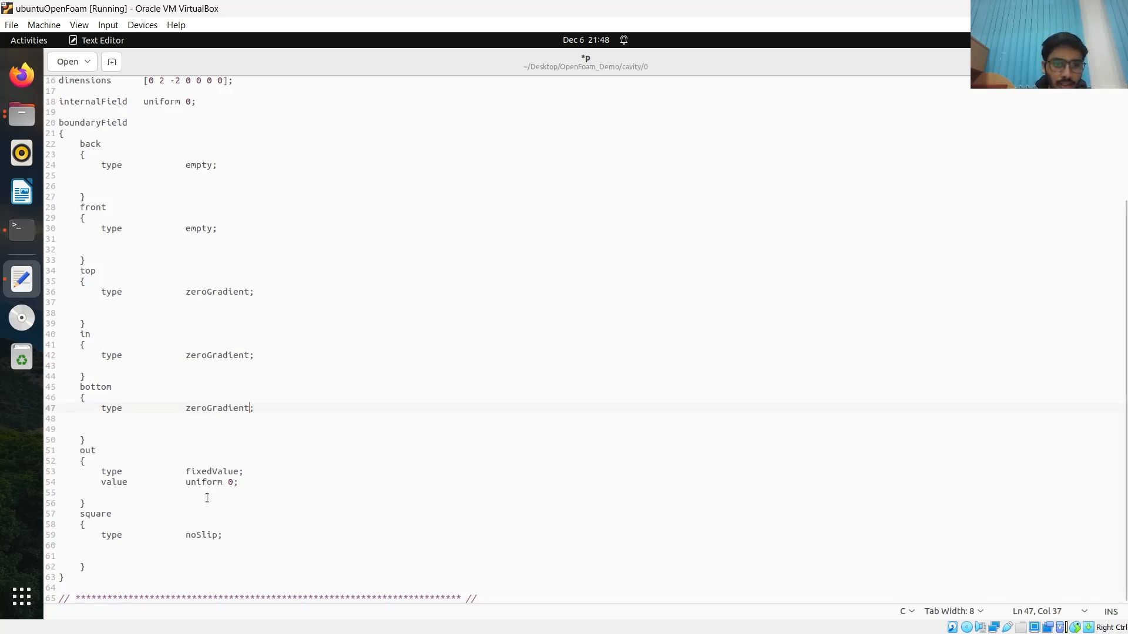
# Replace the square patch's noSlip type with the copied zeroGradient
pyautogui.click(217, 535)
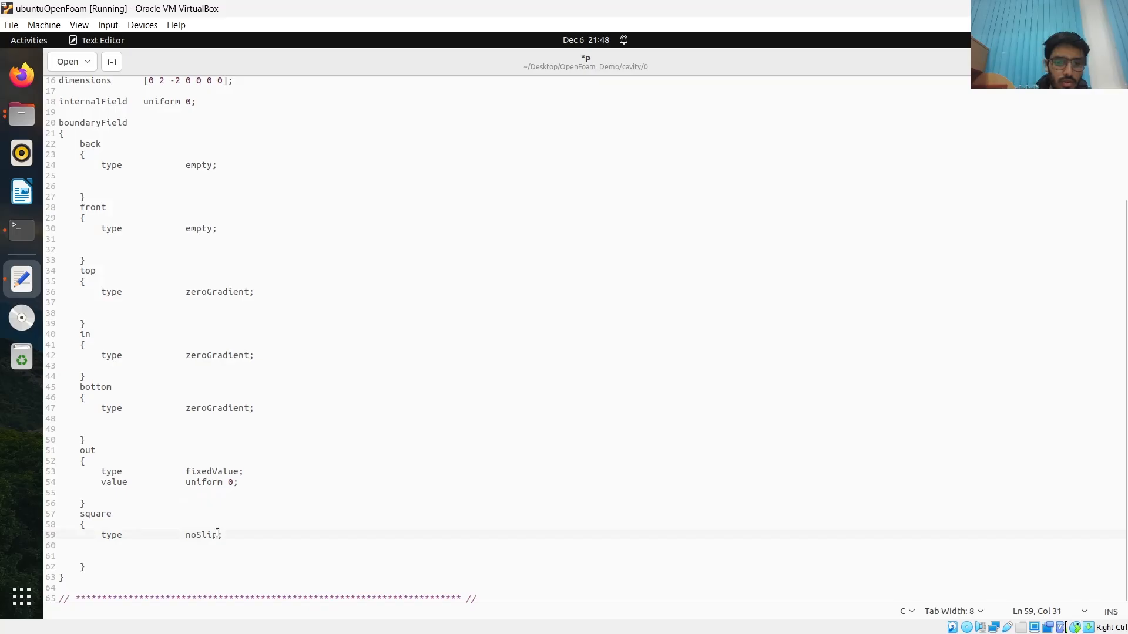
pyautogui.press('BackSpace')
pyautogui.press('BackSpace')
pyautogui.press('BackSpace')
pyautogui.press('BackSpace')
pyautogui.press('BackSpace')
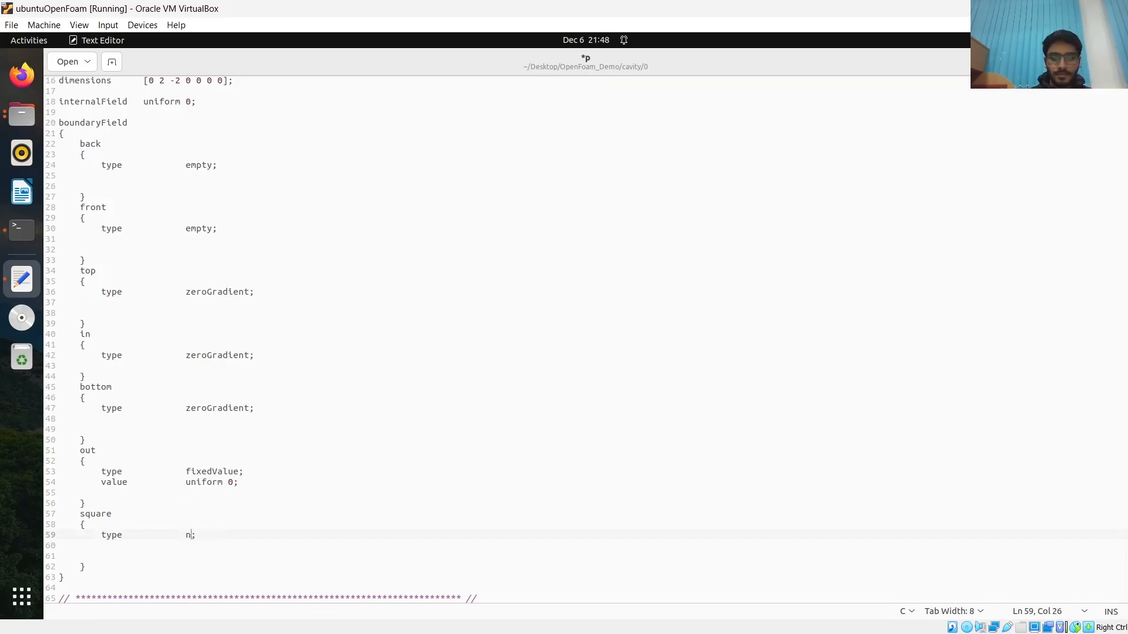
pyautogui.press('BackSpace')
pyautogui.hotkey('ctrl', 'v')
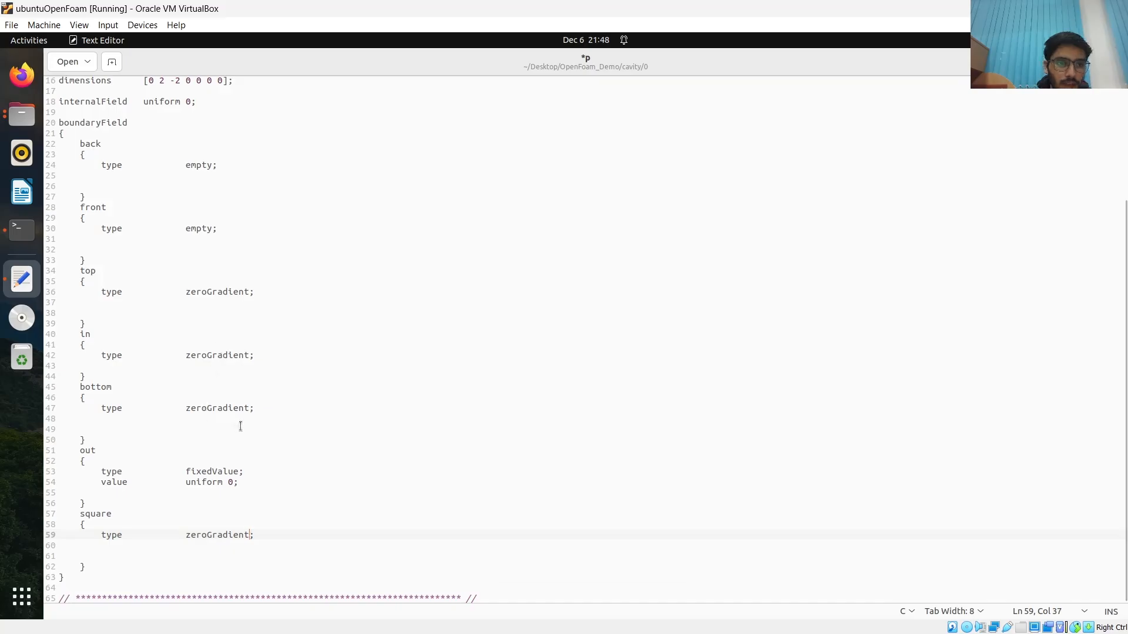
# Save and close the p file, and close the file manager to return to the terminal
pyautogui.hotkey('ctrl', 's')
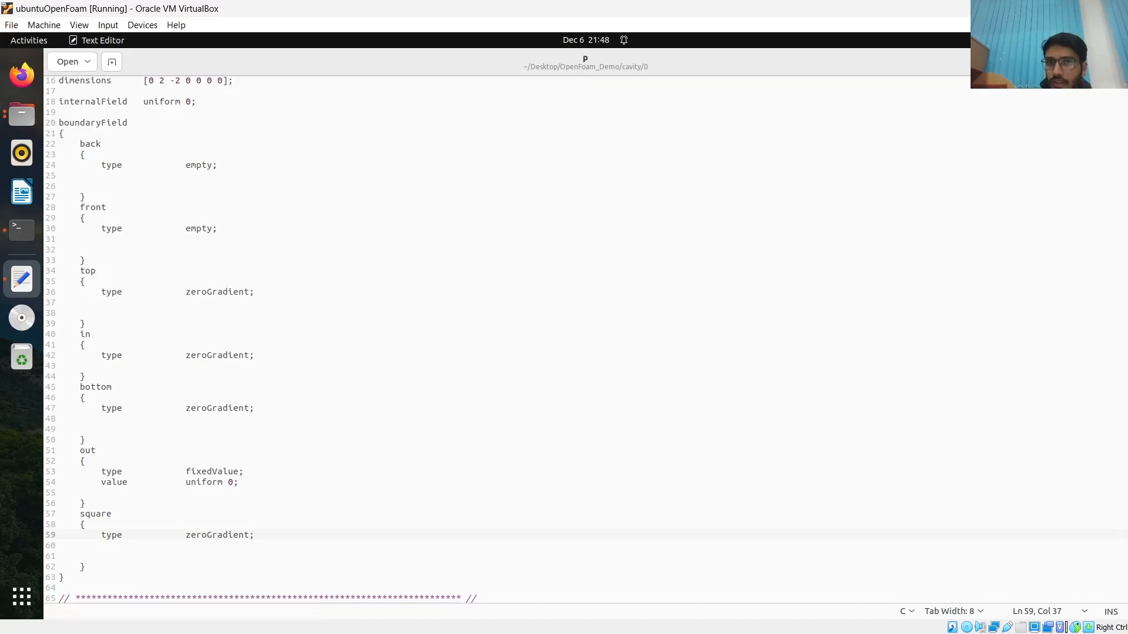
pyautogui.click(1114, 62)
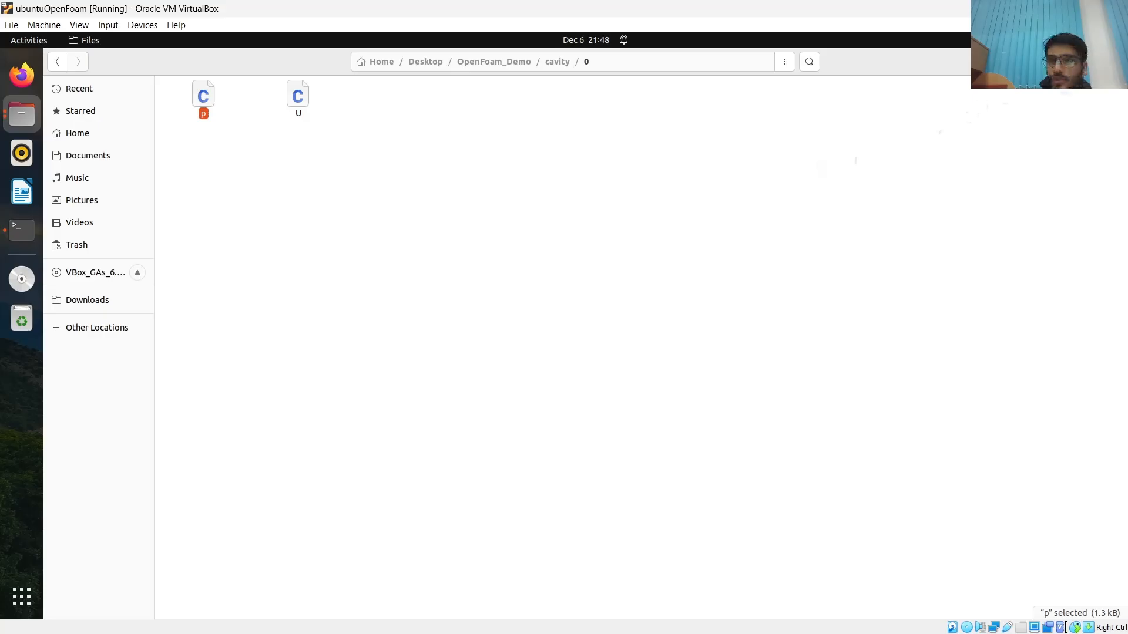
pyautogui.press('Right')
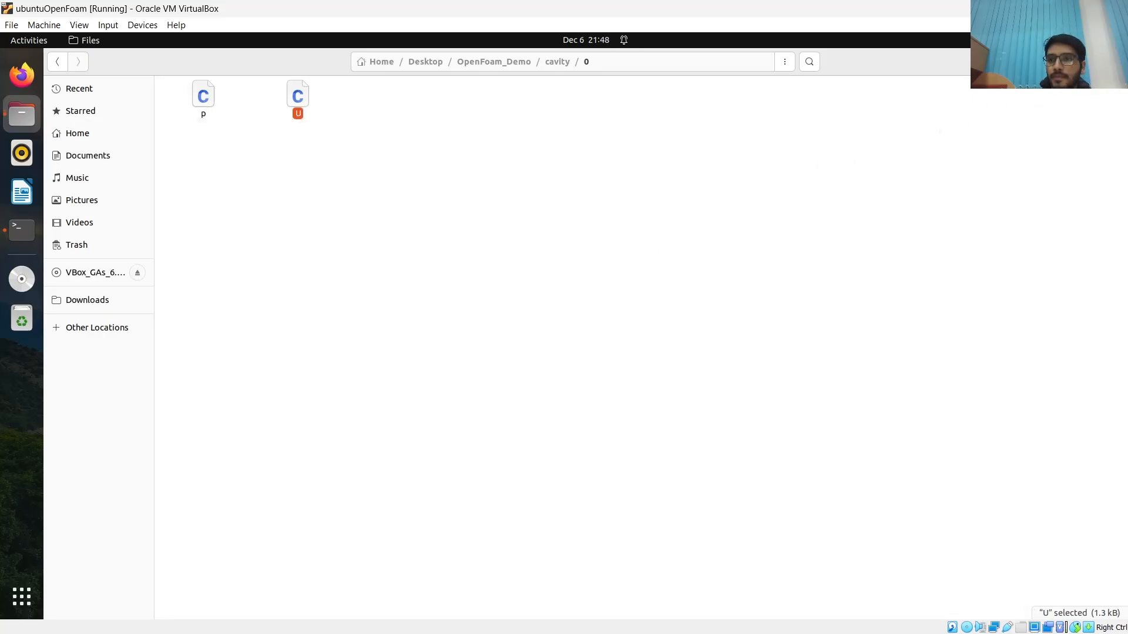
pyautogui.click(1113, 62)
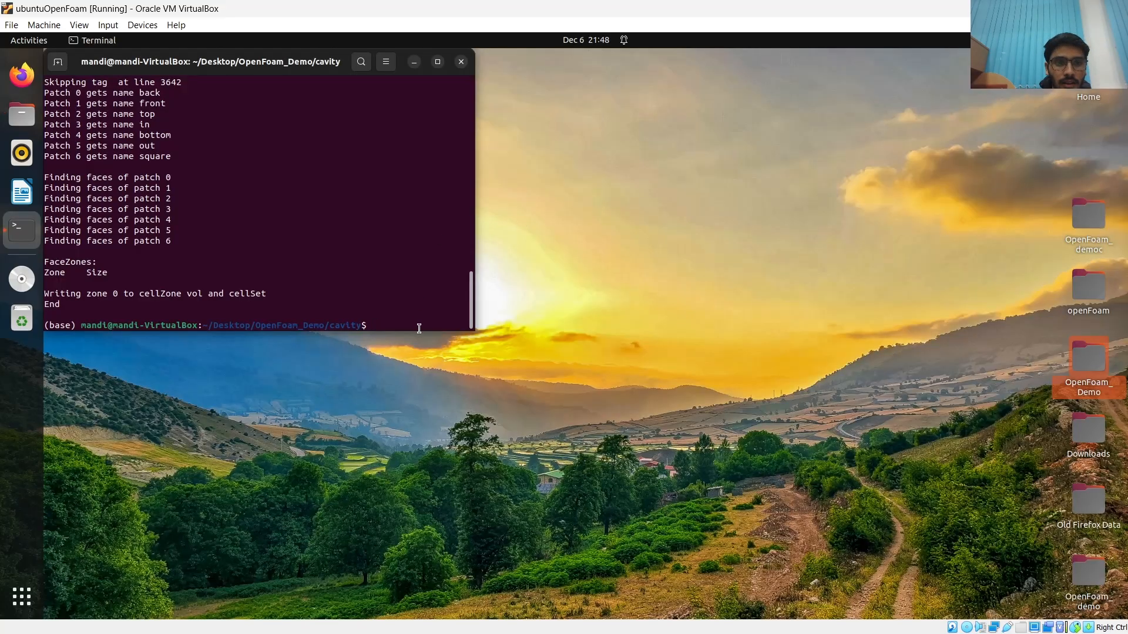
# Try to check the imported mesh by running "check mesh" in the cavity case folder
pyautogui.write('c')
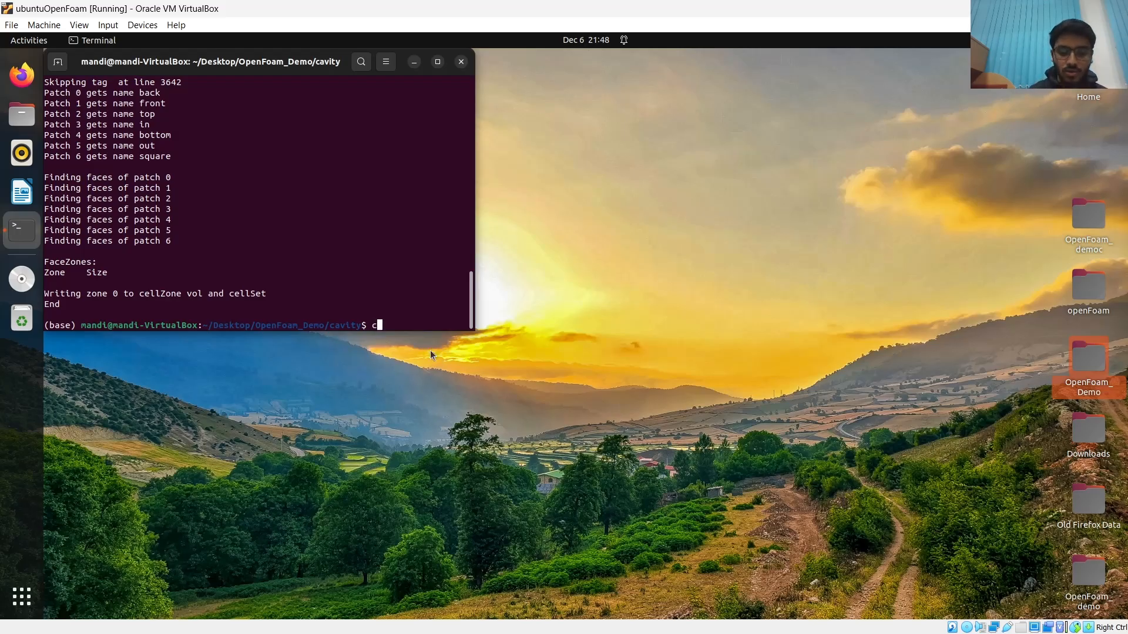
pyautogui.write('h')
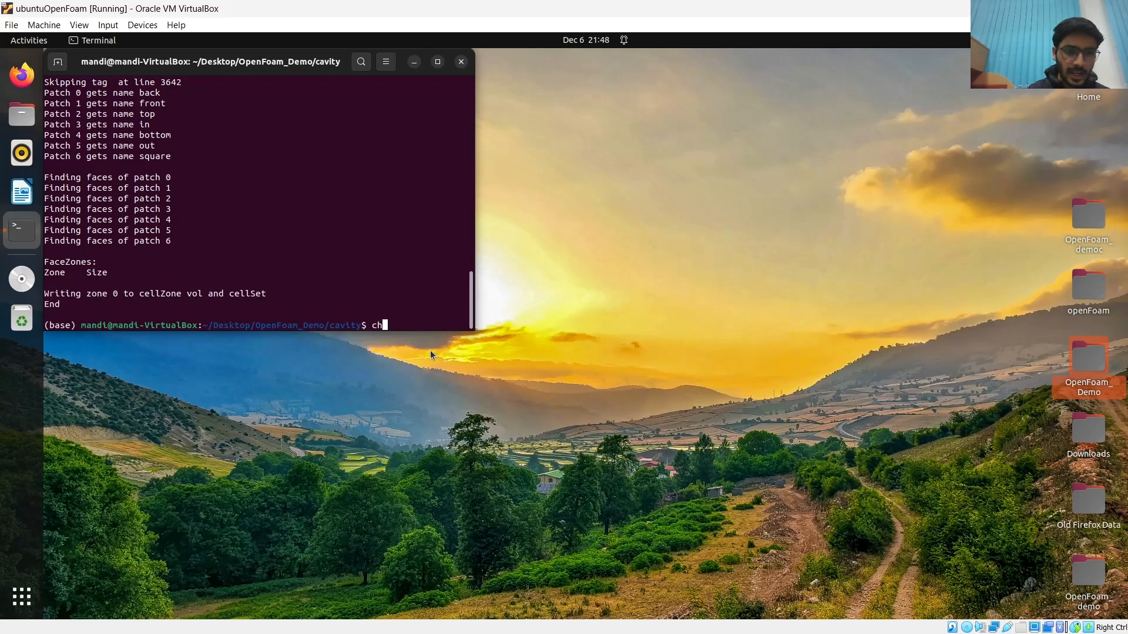
pyautogui.write('eck')
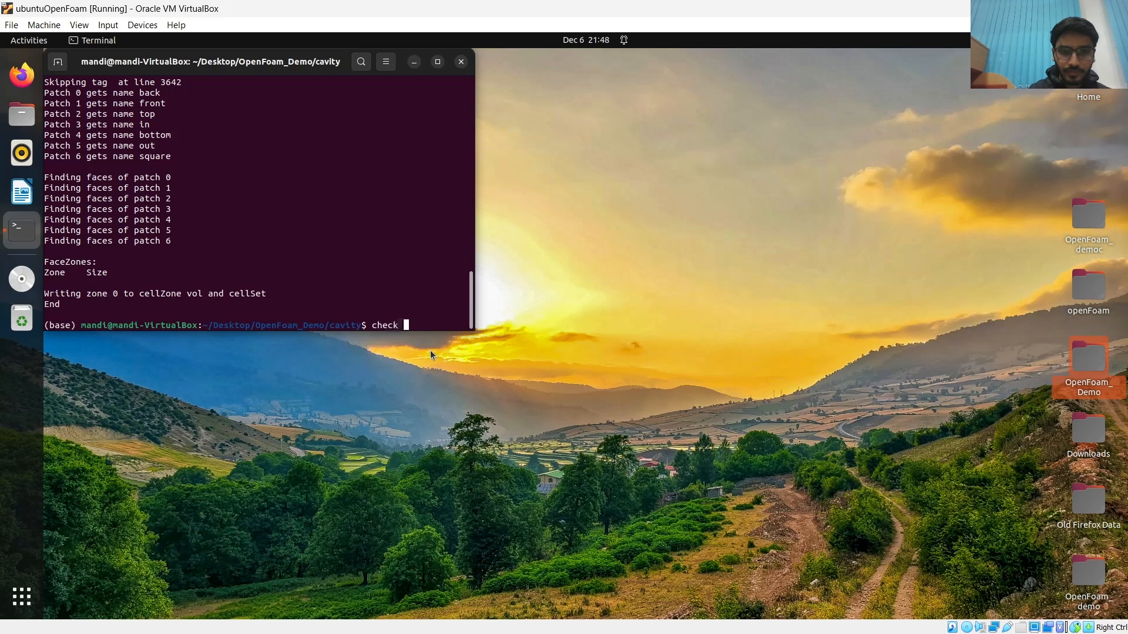
pyautogui.write(' mesh')
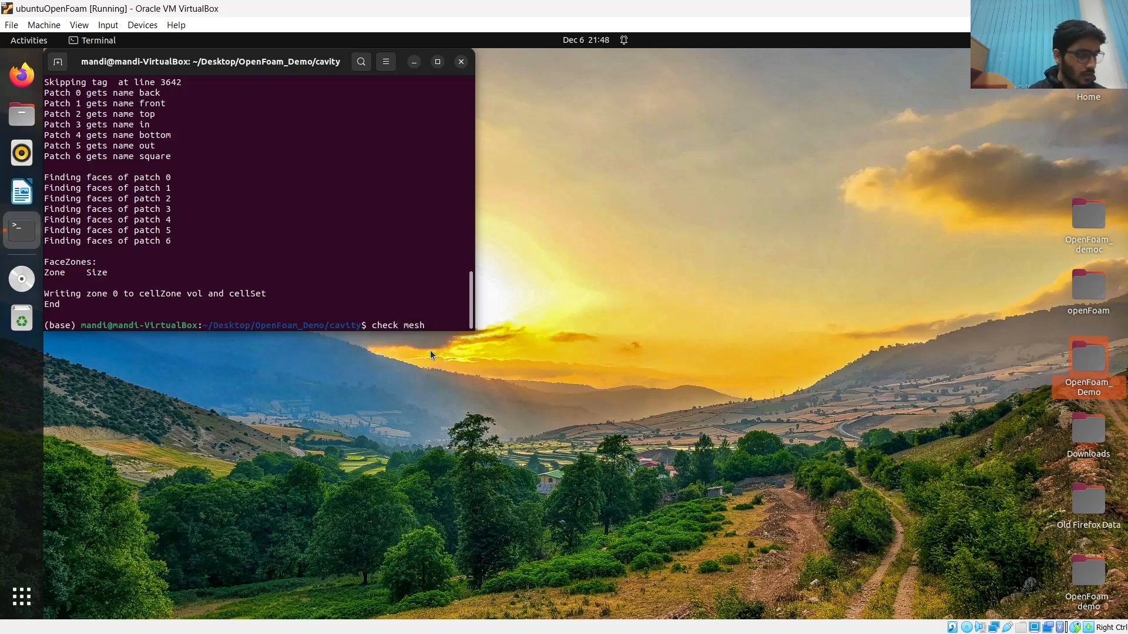
pyautogui.press('Return')
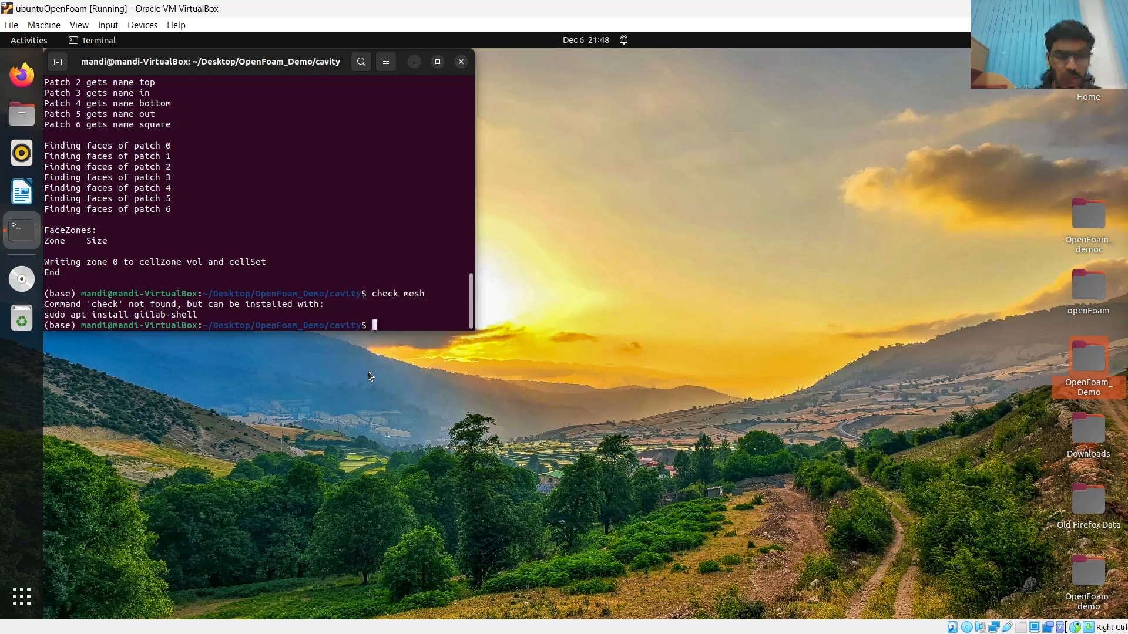
# Correct the previous command to "check Mesh" with a capital M and try running it again
pyautogui.press('Up')
pyautogui.press('Left')
pyautogui.press('Left')
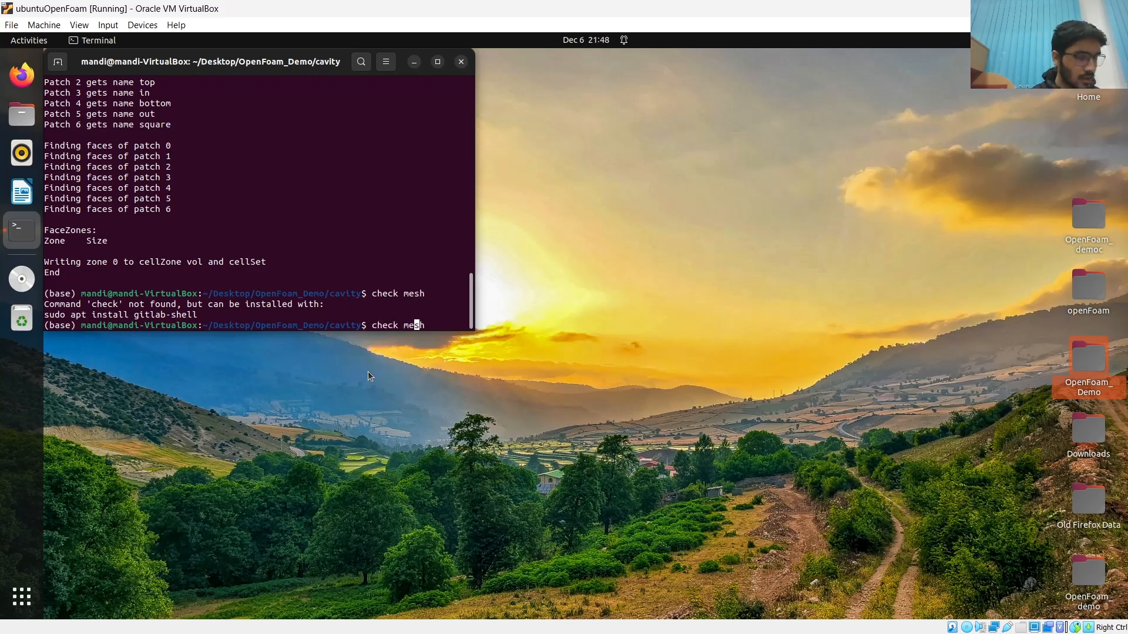
pyautogui.press('Left')
pyautogui.press('BackSpace')
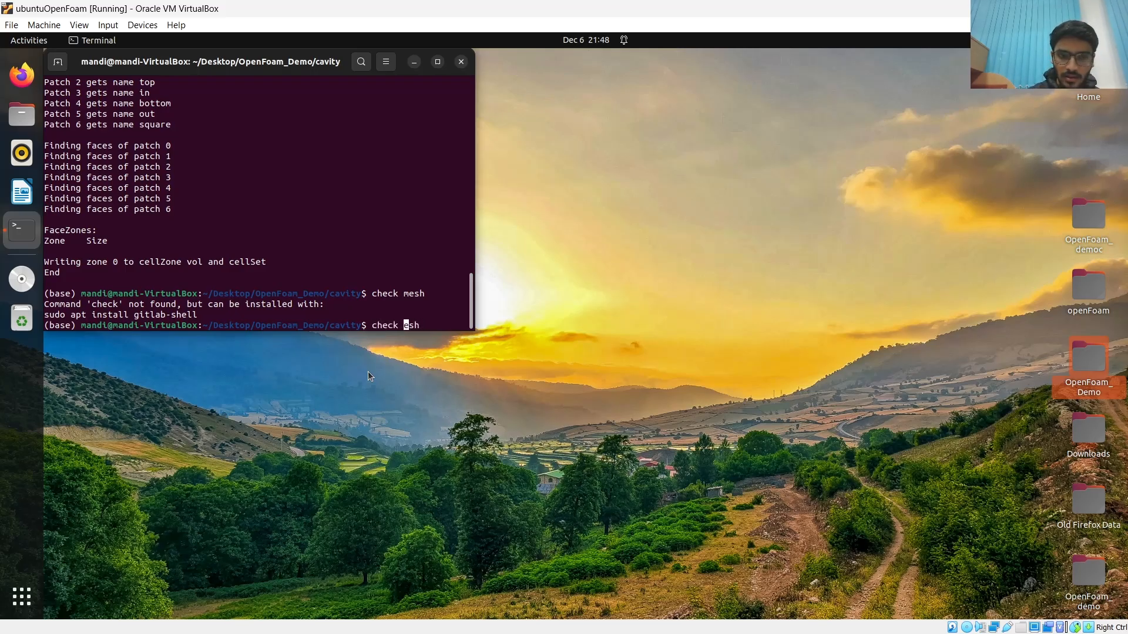
pyautogui.write('M')
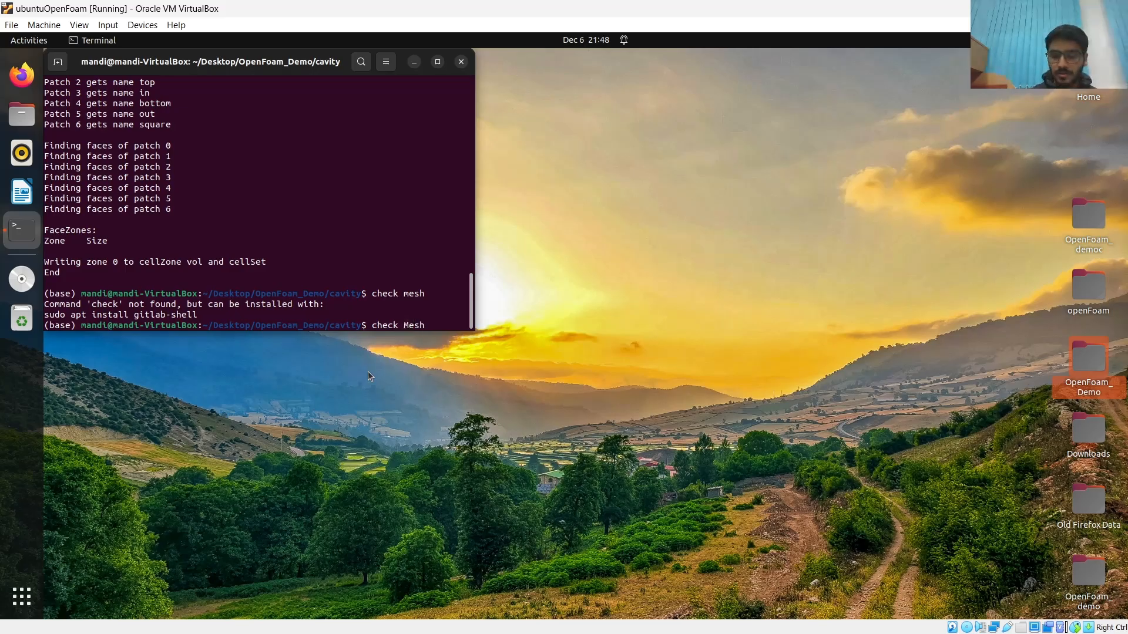
pyautogui.press('Right')
pyautogui.press('Right')
pyautogui.press('Right')
pyautogui.press('Return')
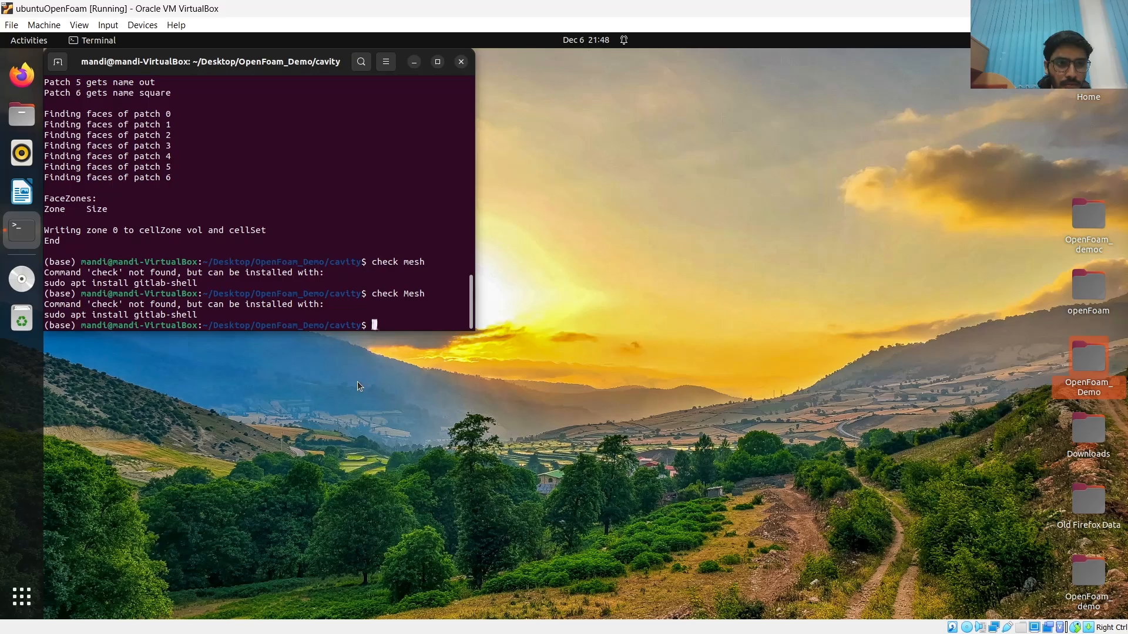
pyautogui.moveTo(703, 629)
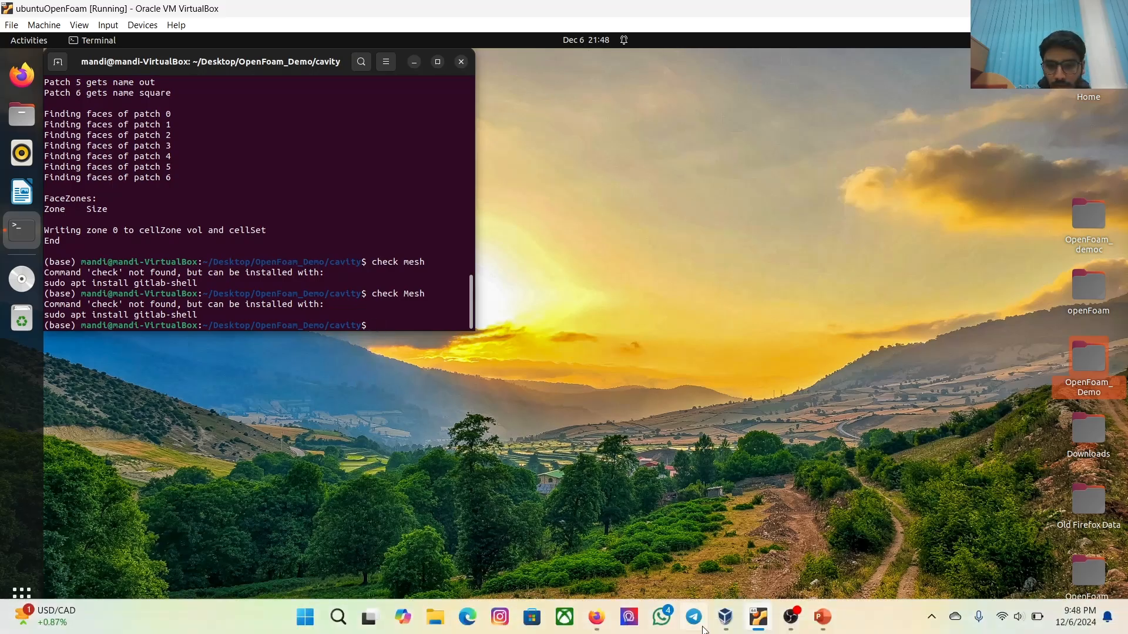
pyautogui.click(791, 617)
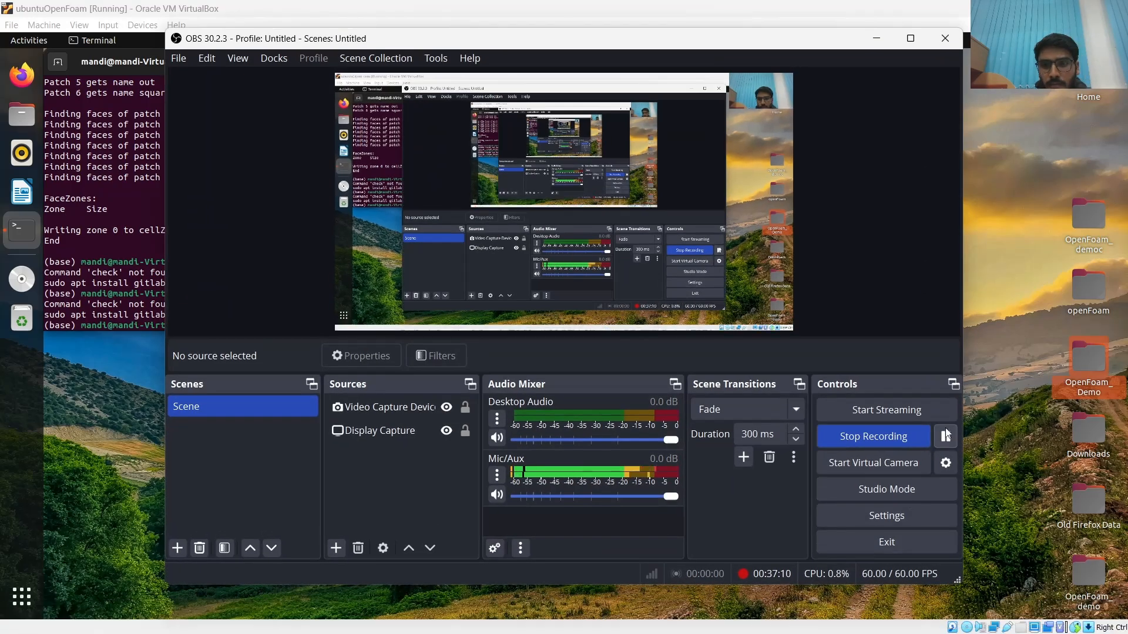
pyautogui.click(876, 39)
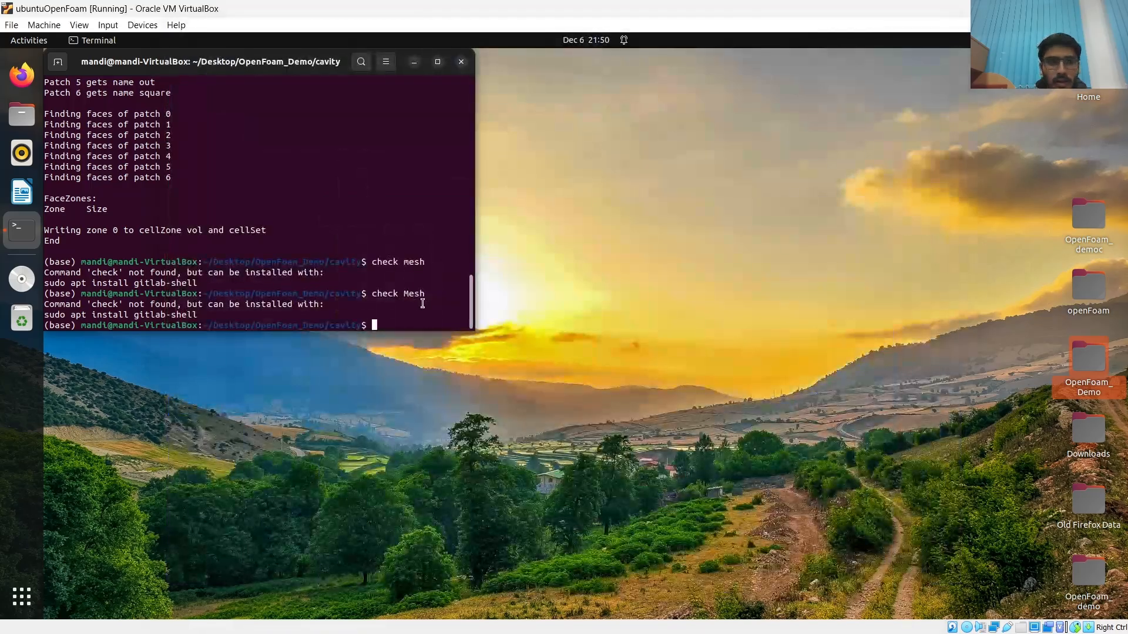
# Run the checkMesh command in the cavity case folder to verify the imported mesh
pyautogui.write('che')
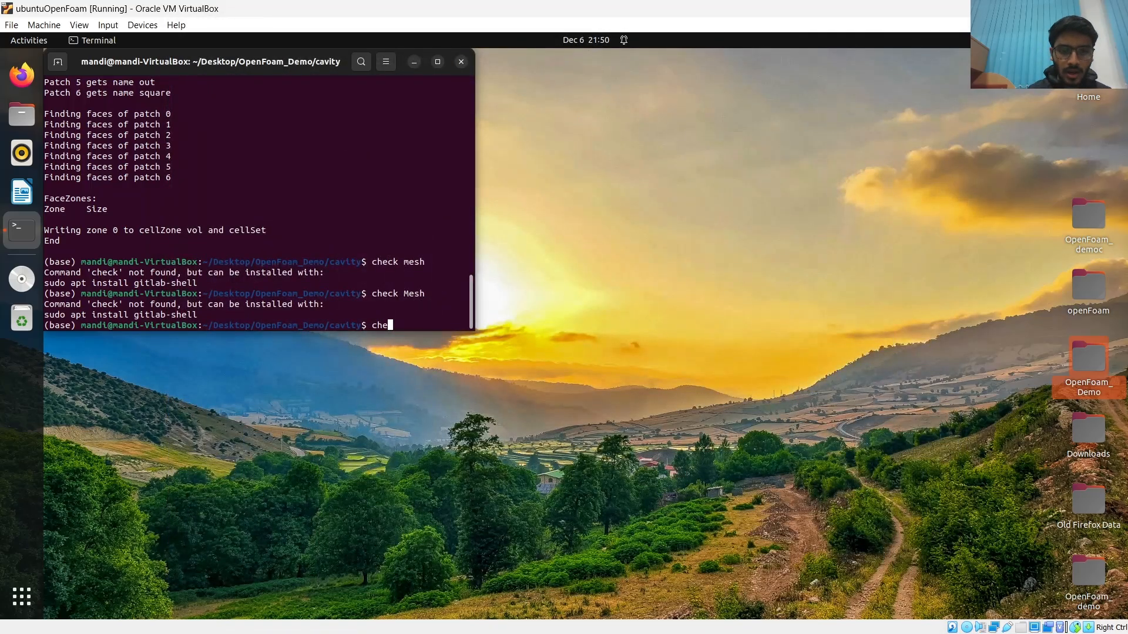
pyautogui.write('c')
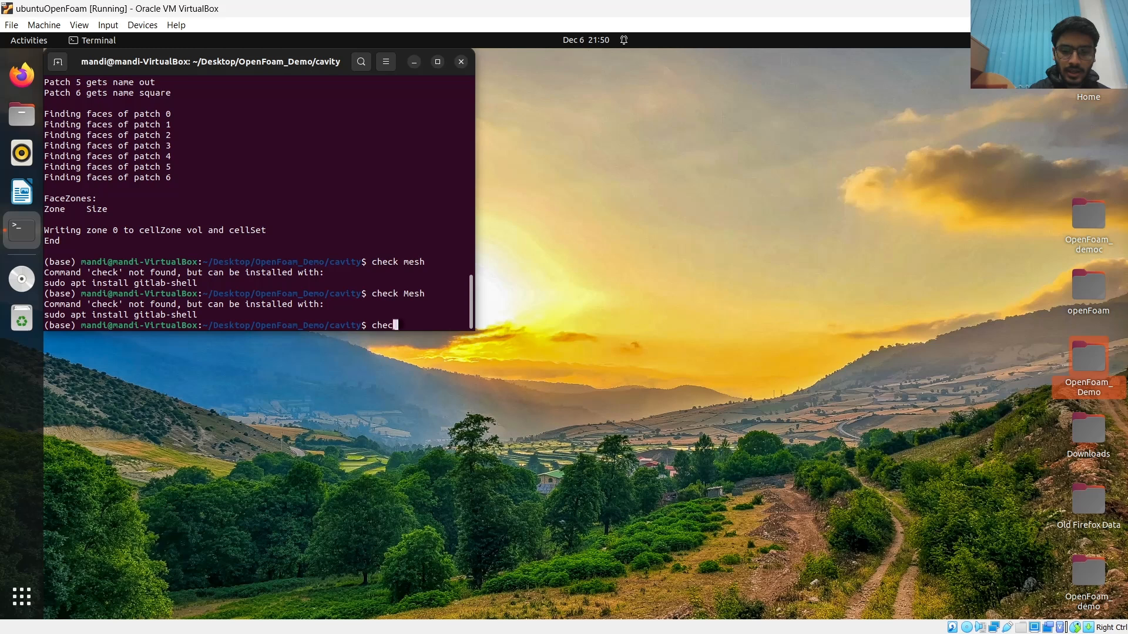
pyautogui.write('kMe')
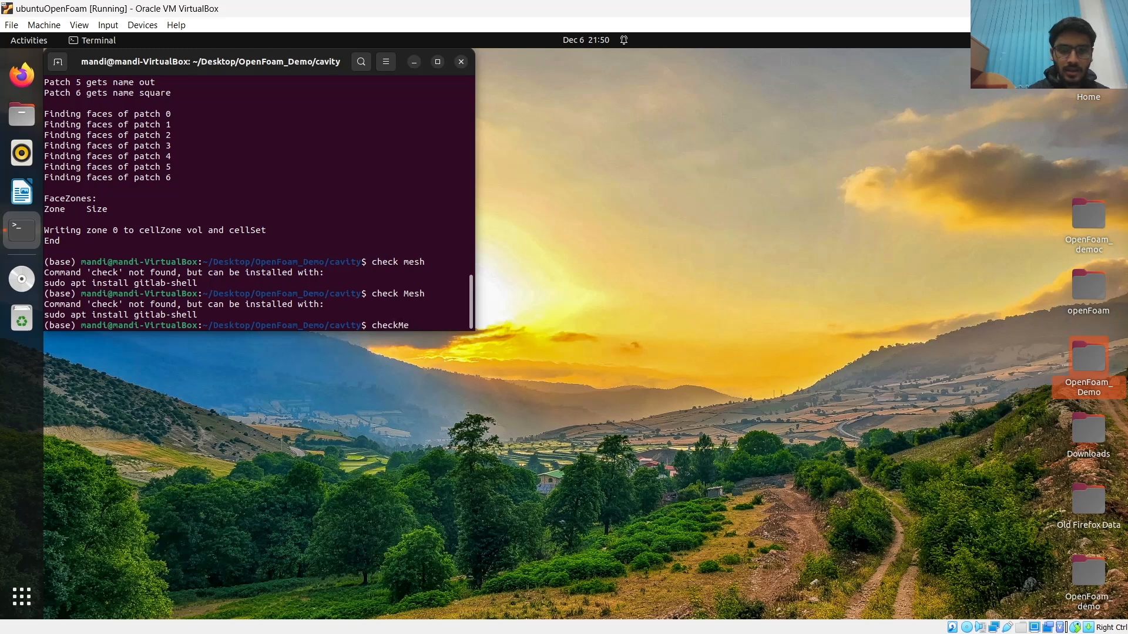
pyautogui.write('s')
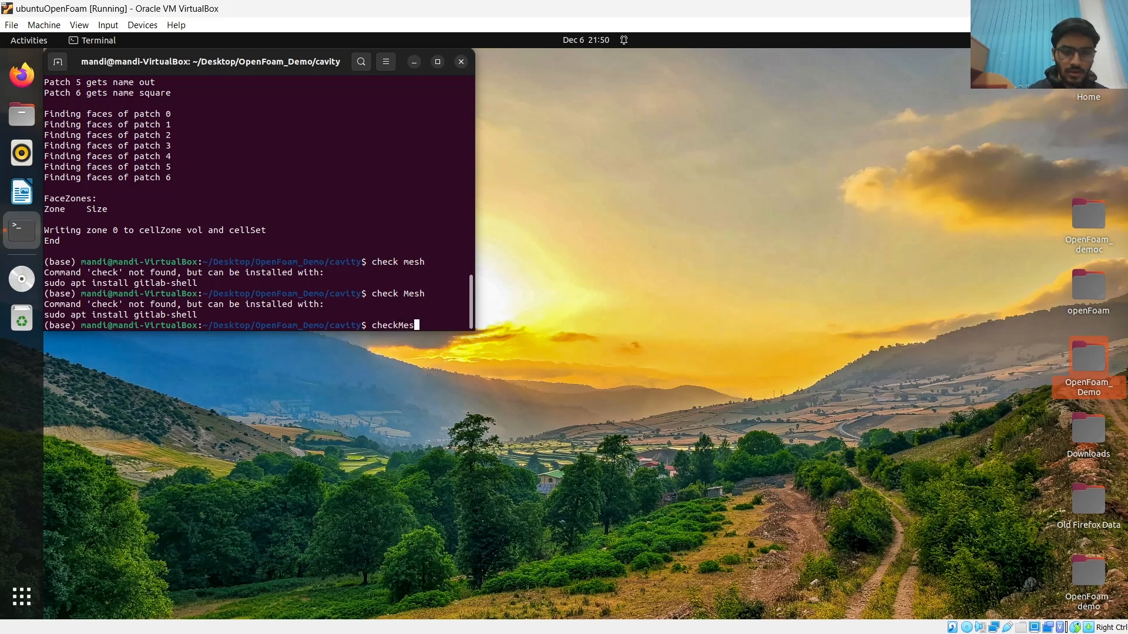
pyautogui.write('h')
pyautogui.press('Return')
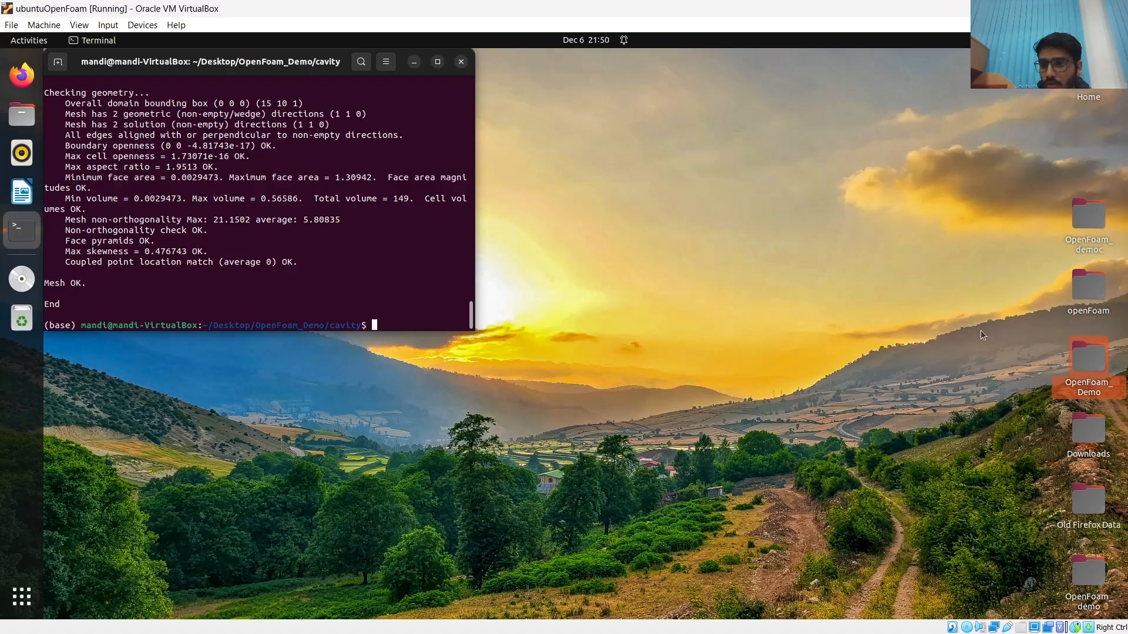
# Open the controlDict file from the system folder of the cavity case in OpenFoam_Demo
pyautogui.click(1090, 367)
pyautogui.doubleClick(1090, 364)
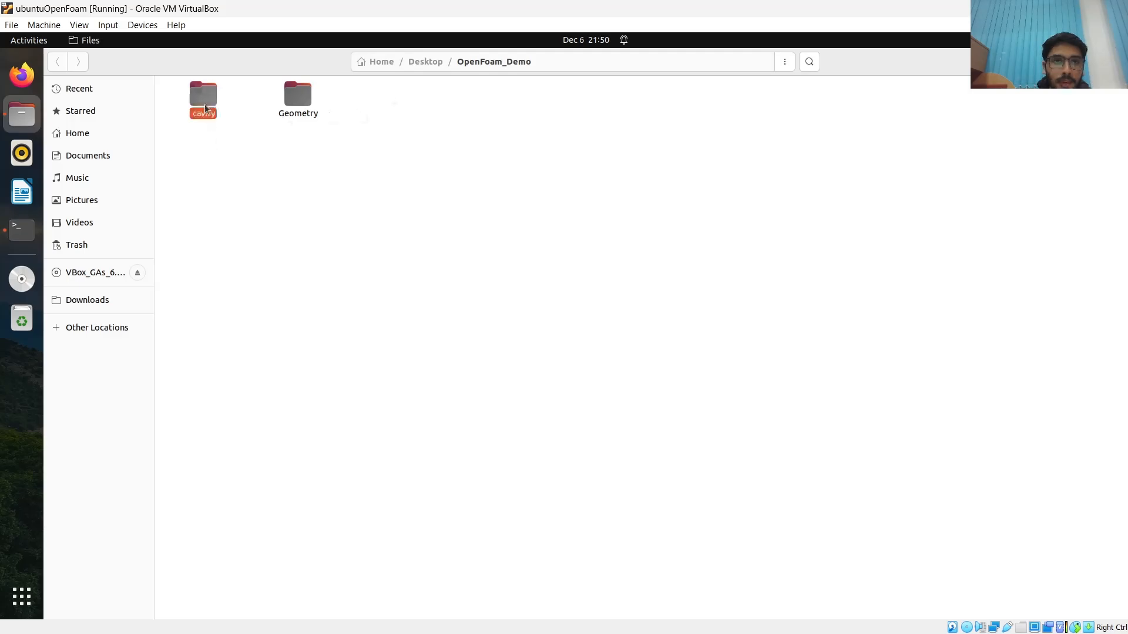
pyautogui.doubleClick(204, 104)
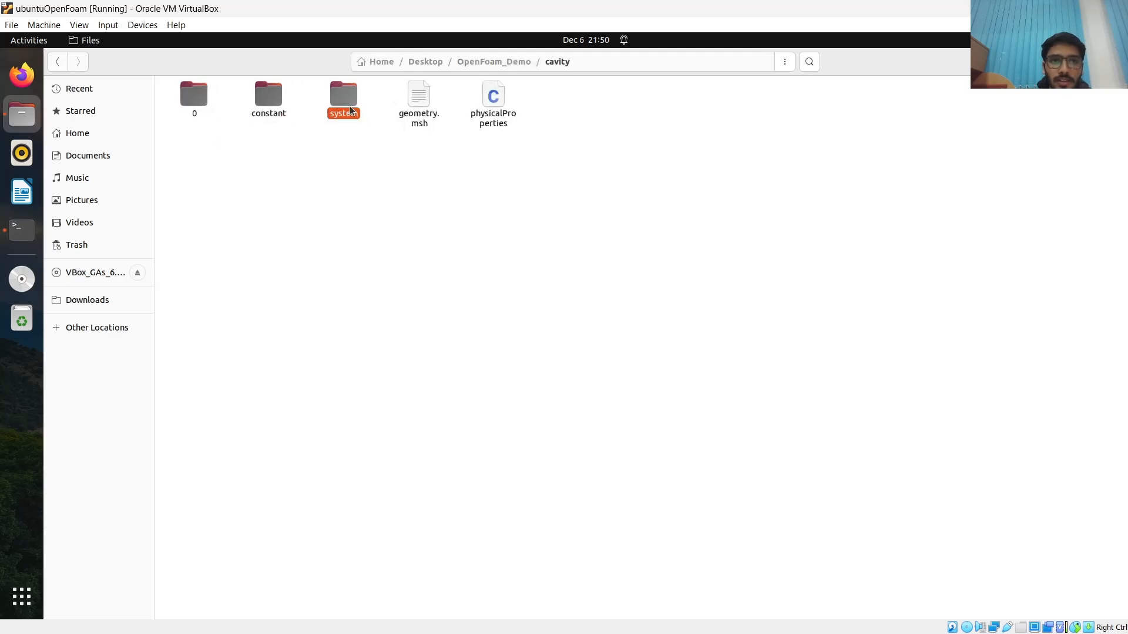
pyautogui.doubleClick(345, 100)
pyautogui.click(275, 99)
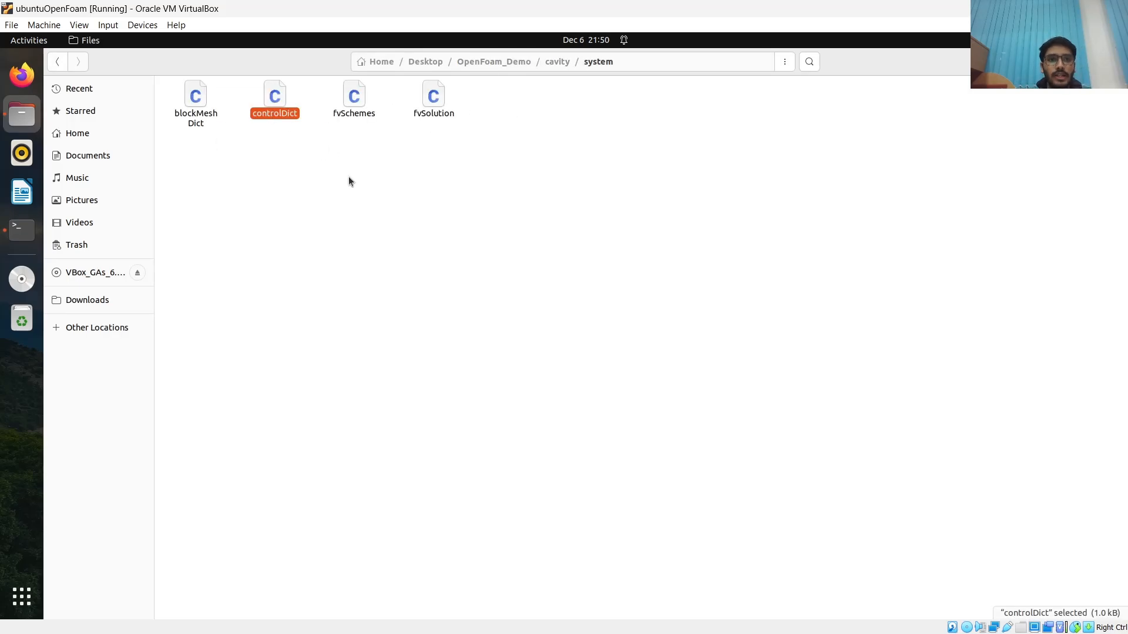
pyautogui.press('Return')
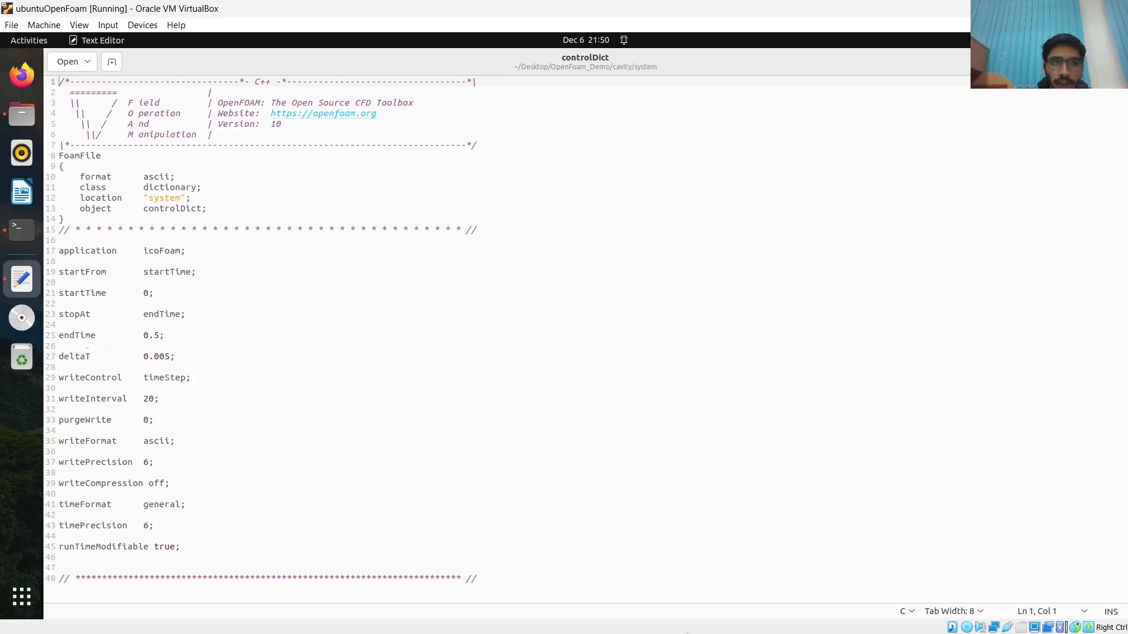
pyautogui.moveTo(687, 633)
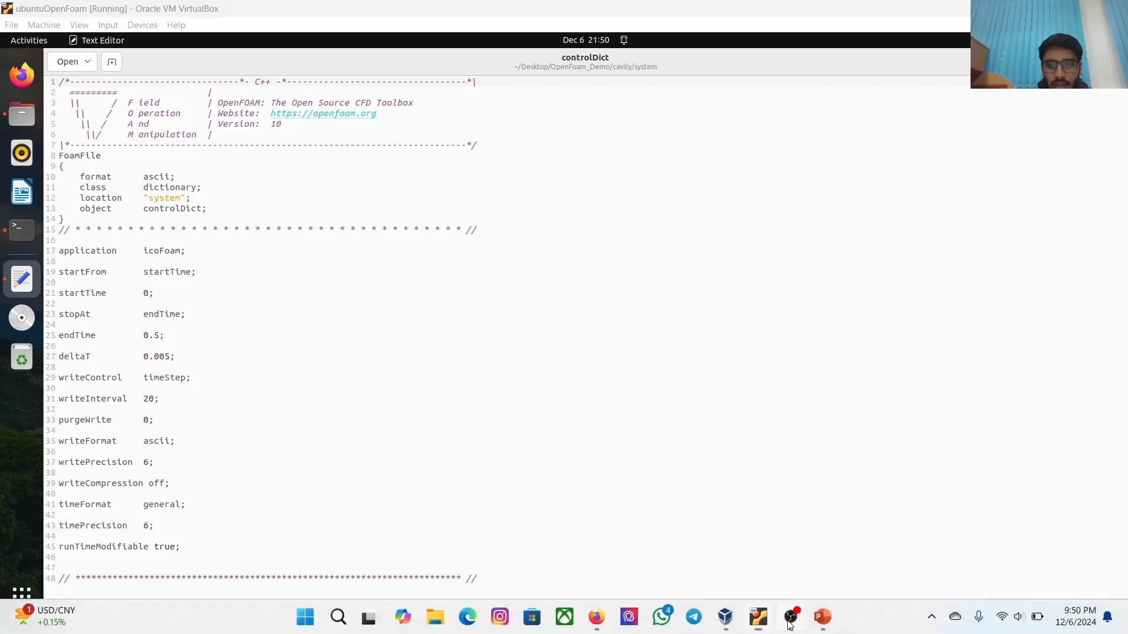
pyautogui.click(790, 618)
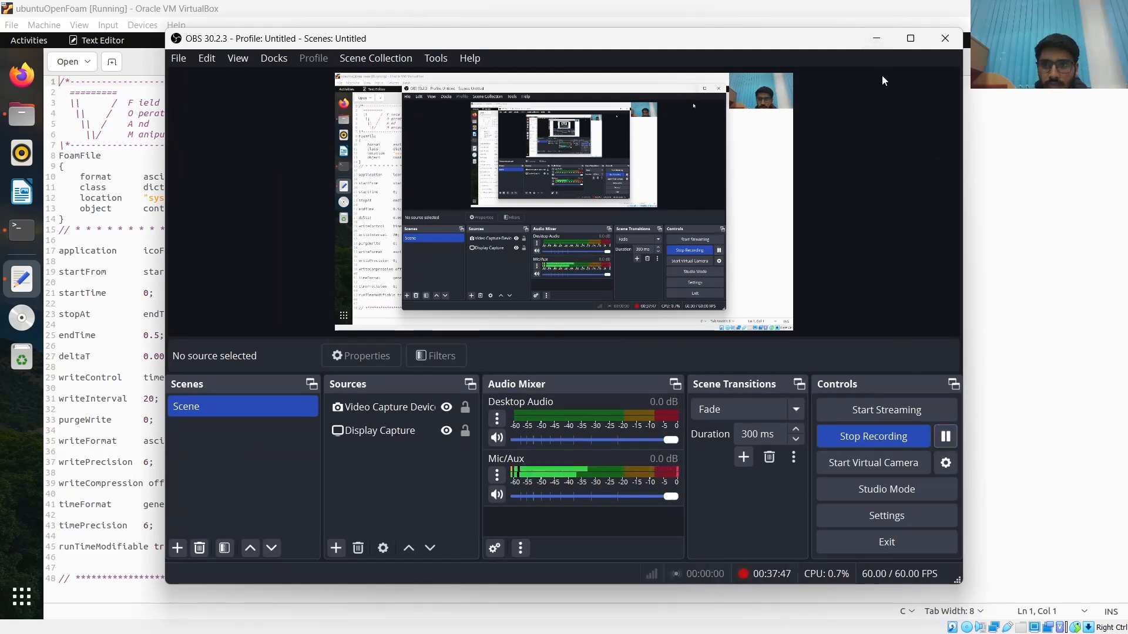
pyautogui.click(874, 38)
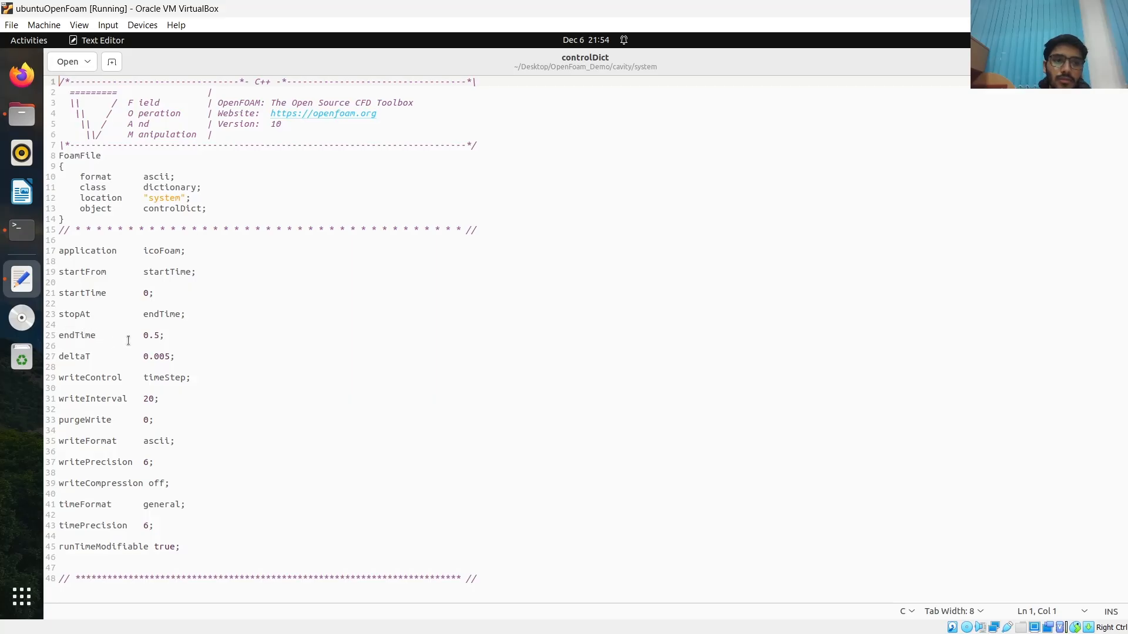
# Set endTime to 20 in controlDict, and save and close the file
pyautogui.click(152, 336)
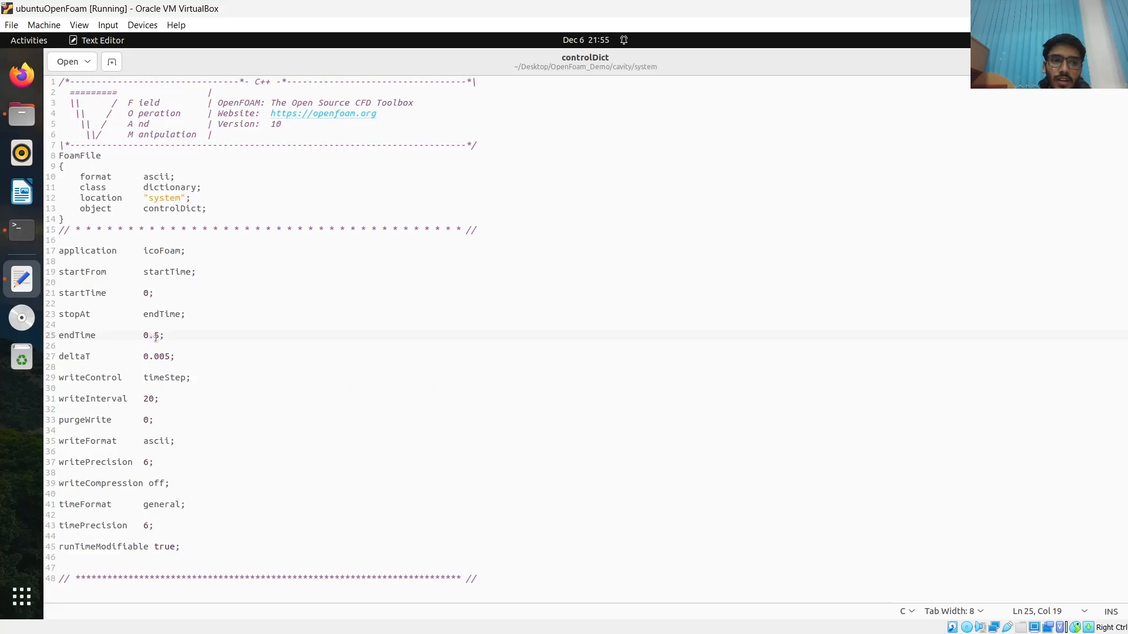
pyautogui.press('BackSpace')
pyautogui.press('BackSpace')
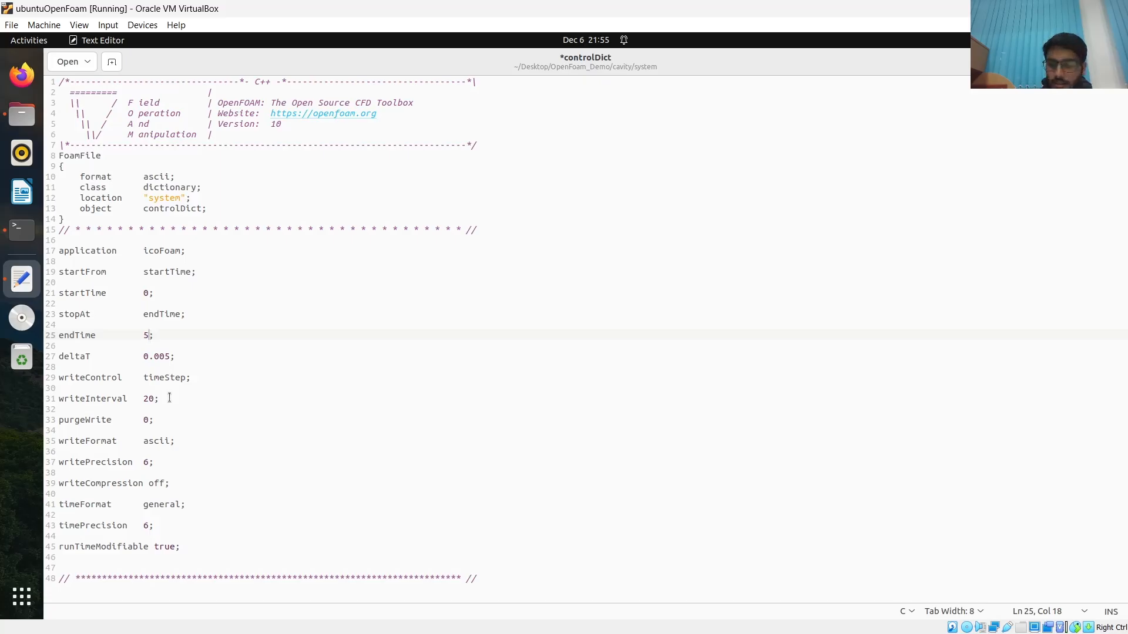
pyautogui.write('20')
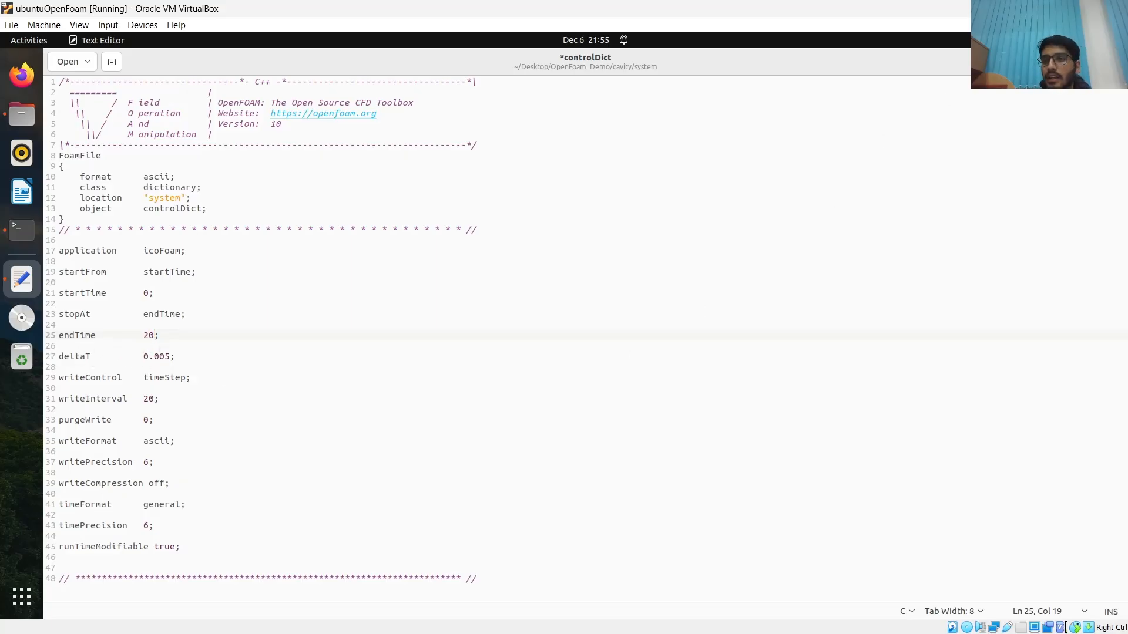
pyautogui.click(1006, 61)
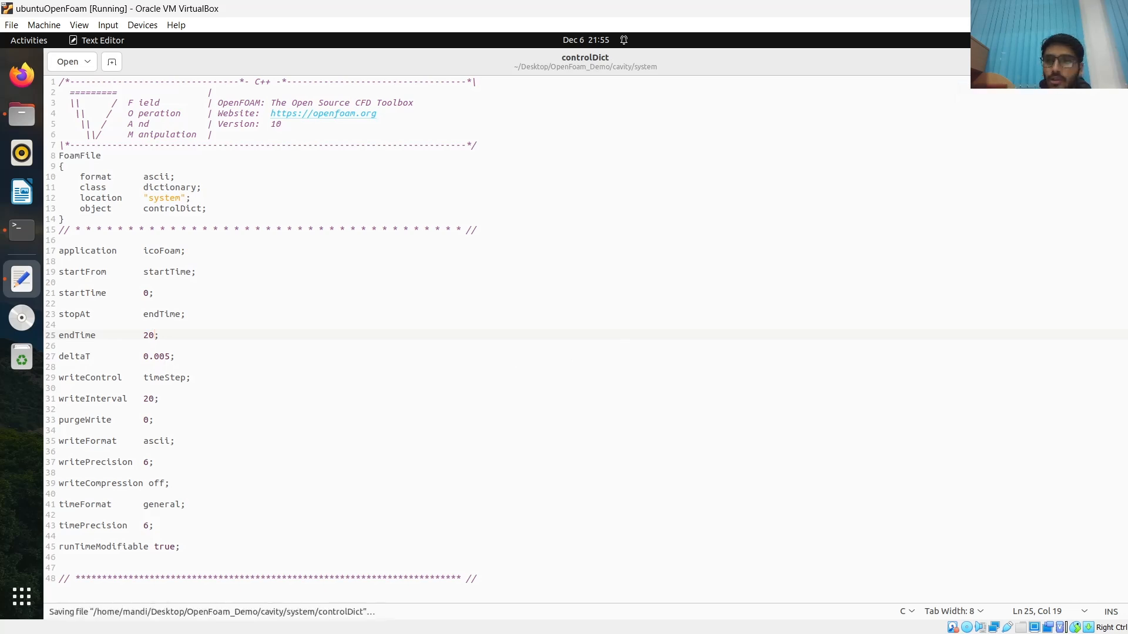
pyautogui.click(1113, 62)
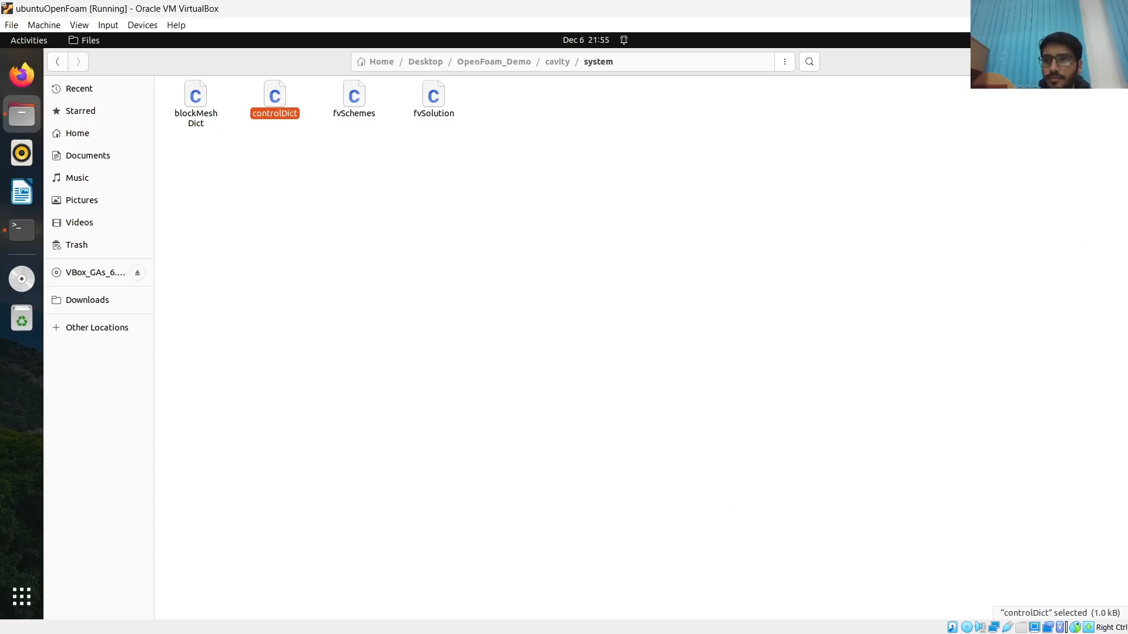
# Return to the terminal and run the icoFoam solver in the cavity case folder
pyautogui.click(1066, 61)
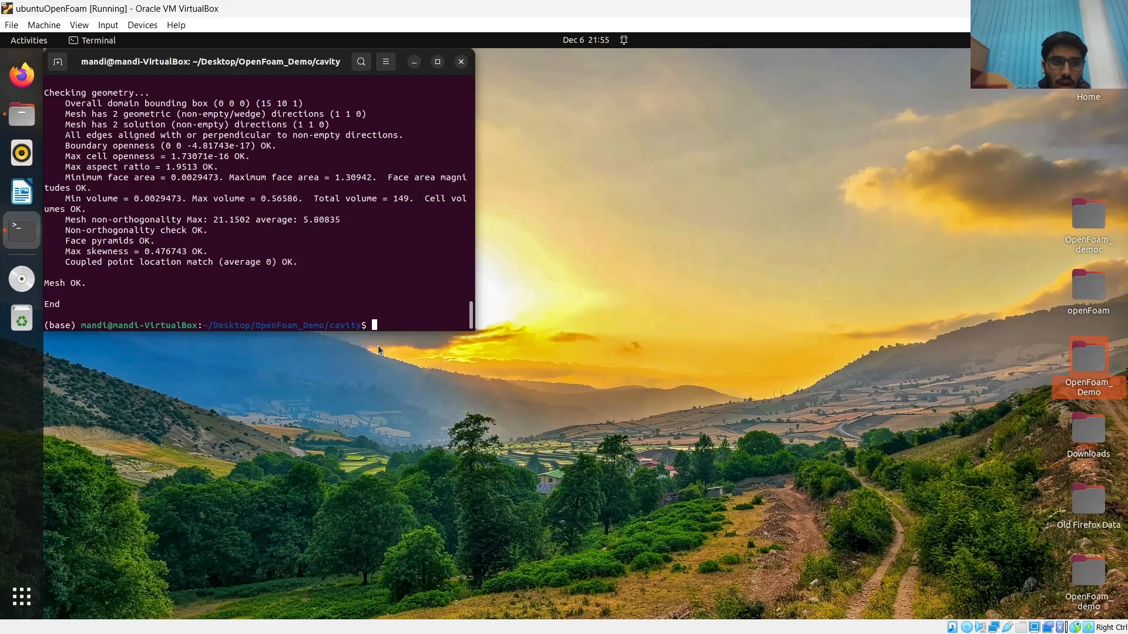
pyautogui.write('ic')
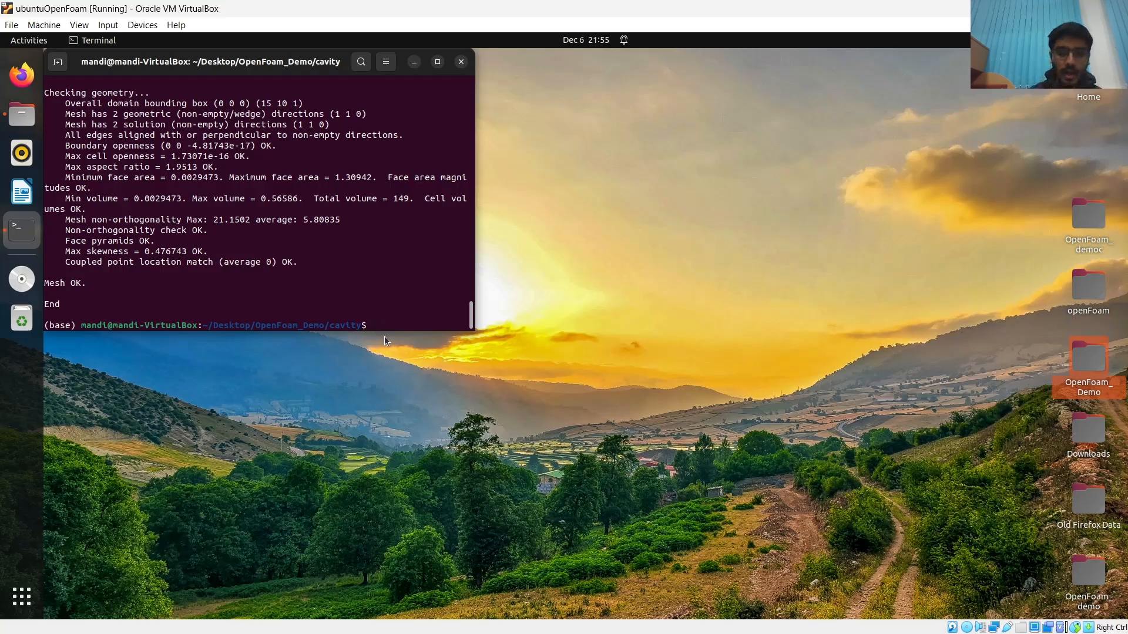
pyautogui.write('o')
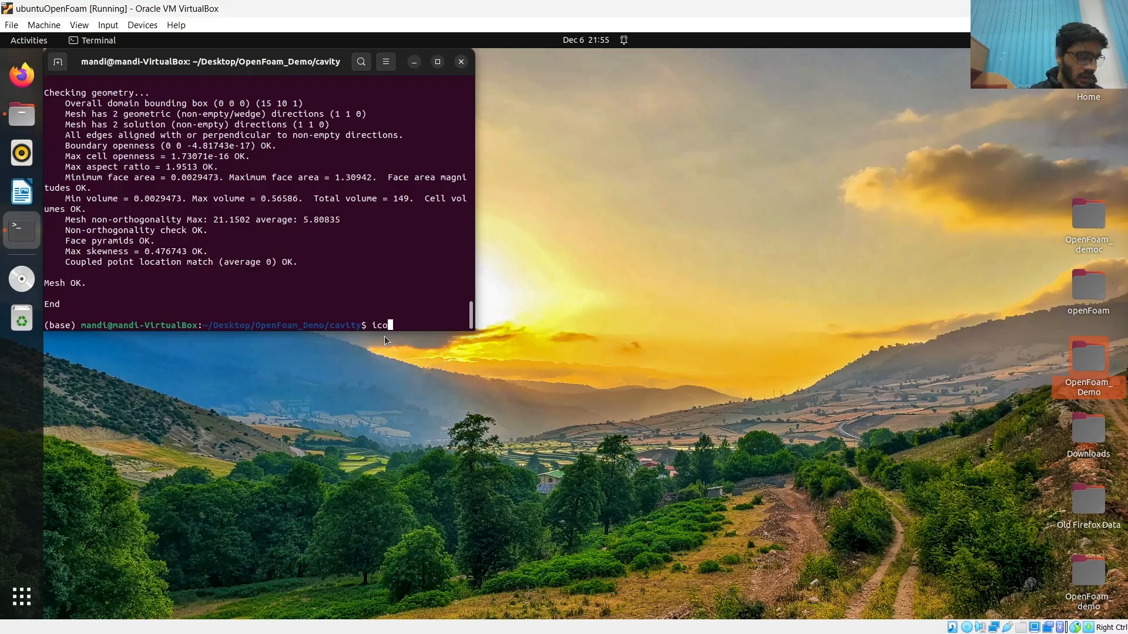
pyautogui.write('Fo')
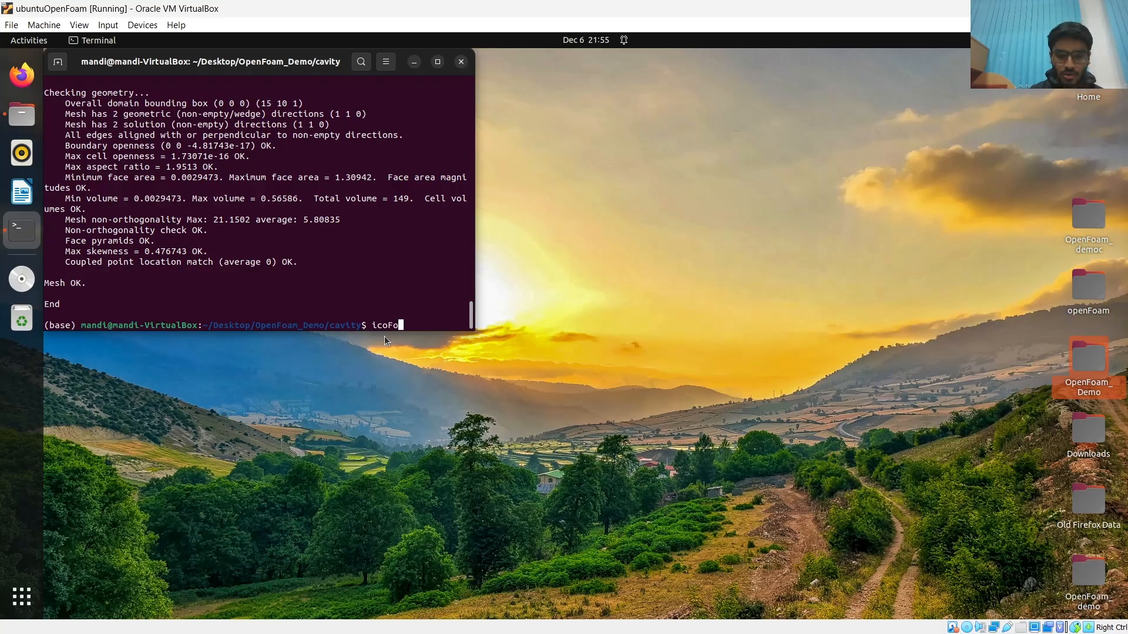
pyautogui.write('am')
pyautogui.press('Return')
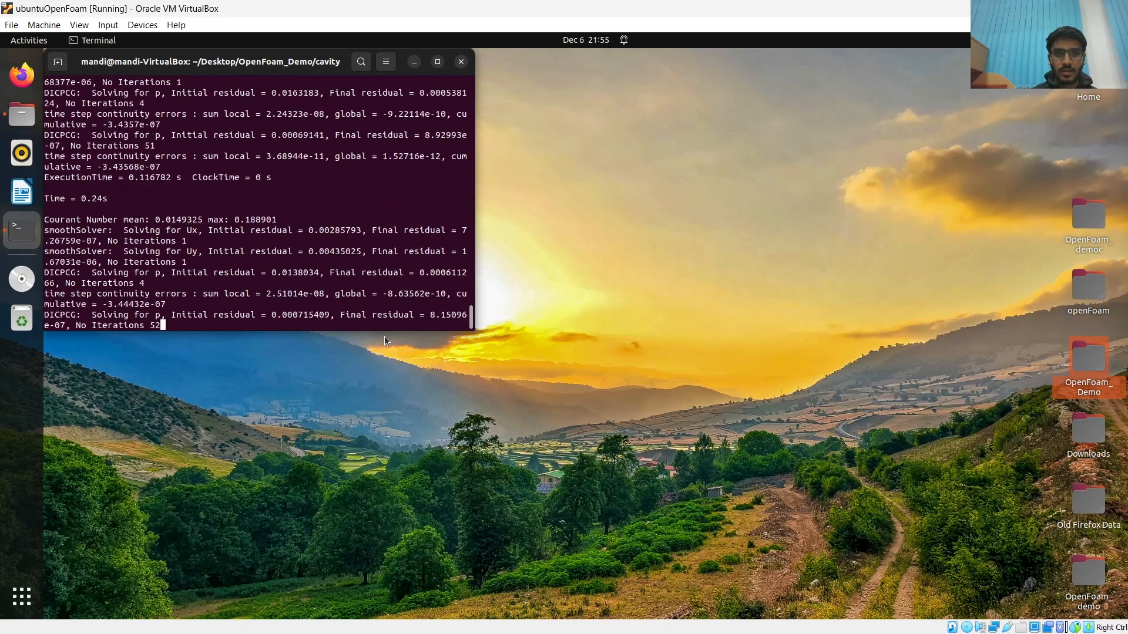
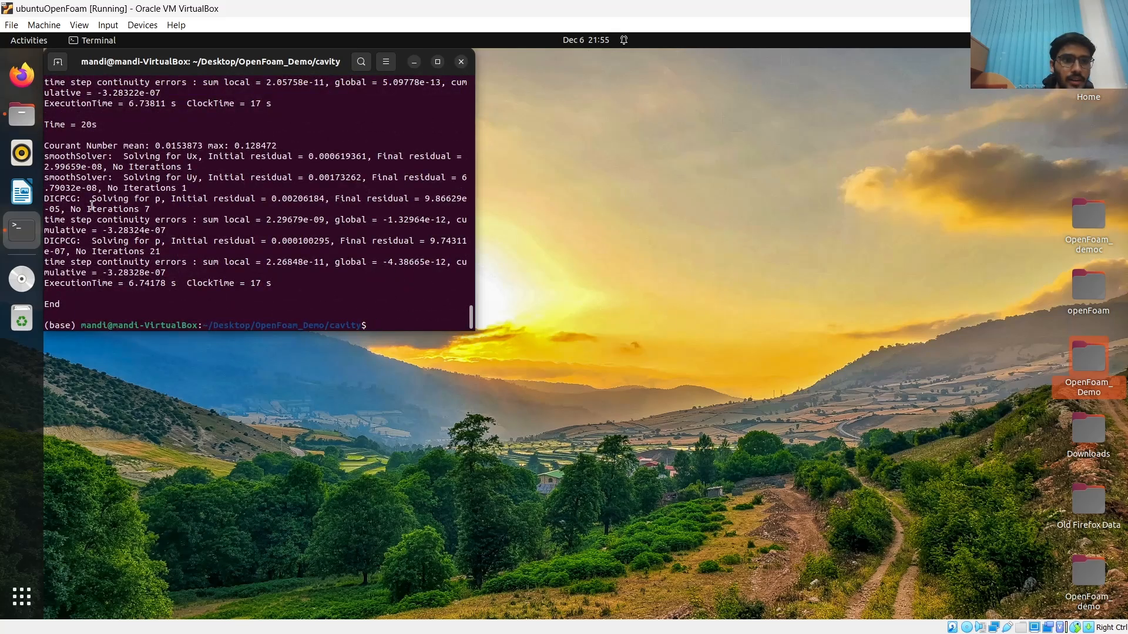
# Open a second terminal window and change into the cavity case folder inside Desktop/OpenFoam_Demo
pyautogui.rightClick(19, 237)
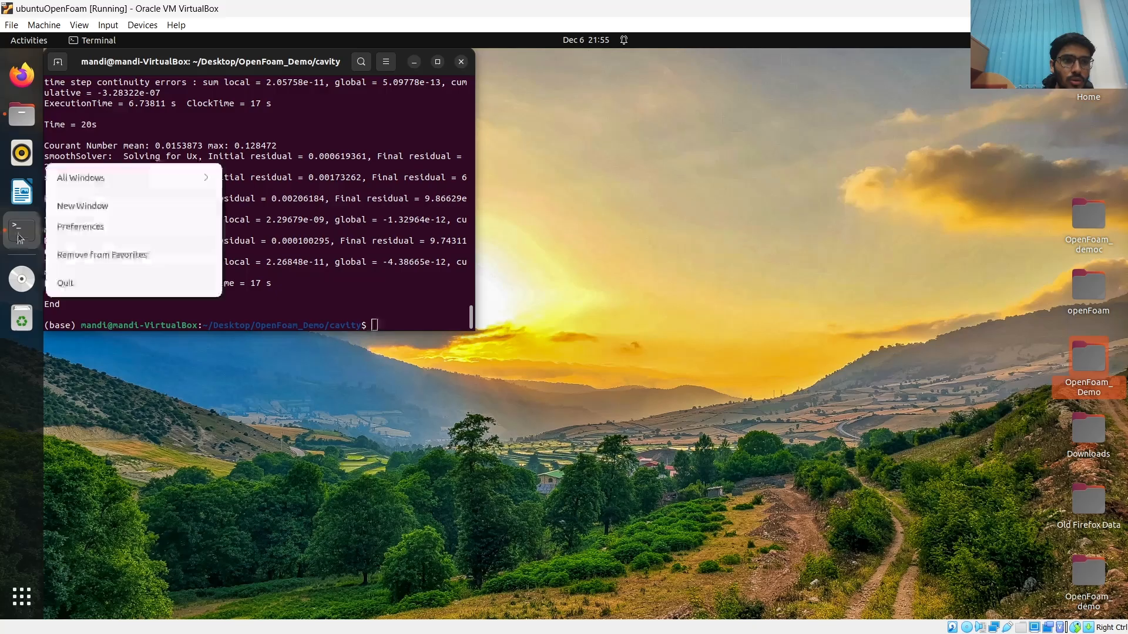
pyautogui.click(83, 206)
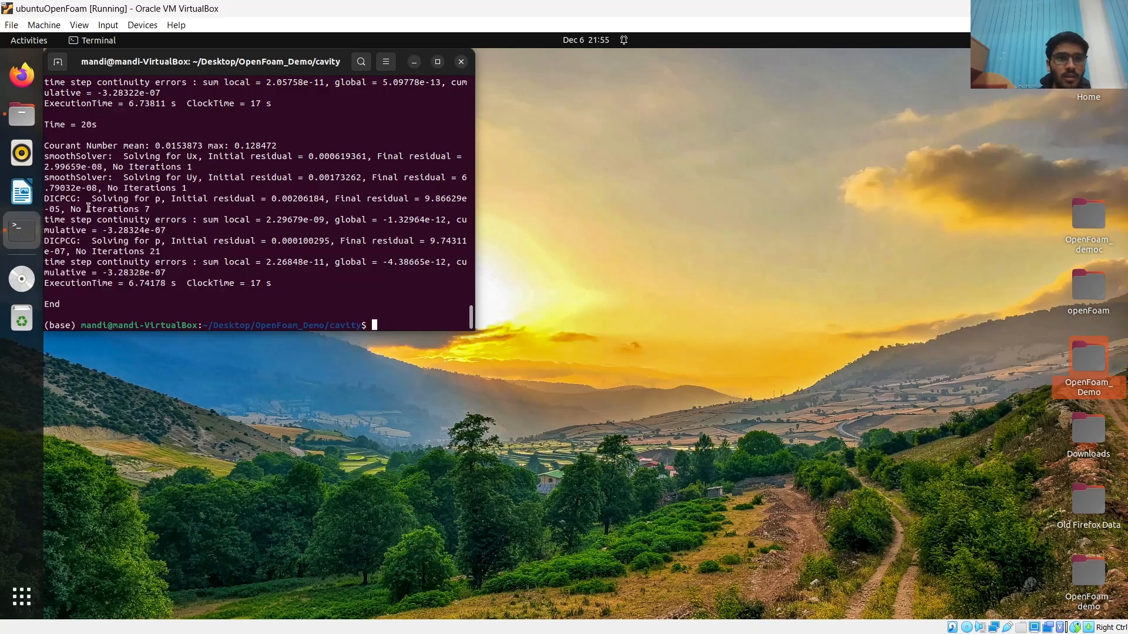
pyautogui.write('cd')
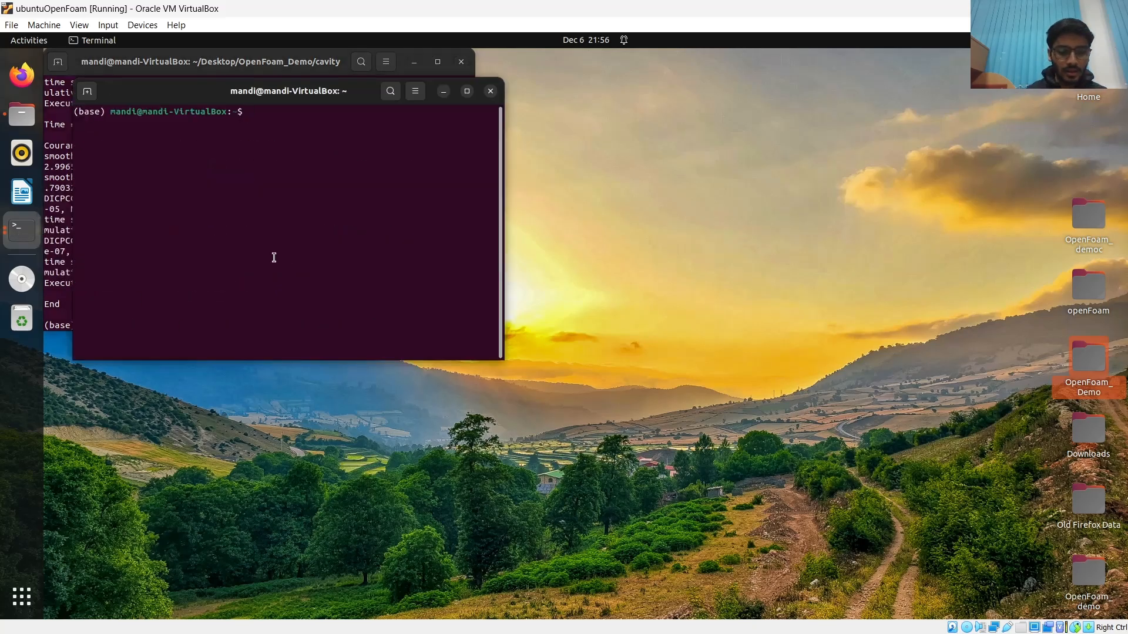
pyautogui.write(' Des')
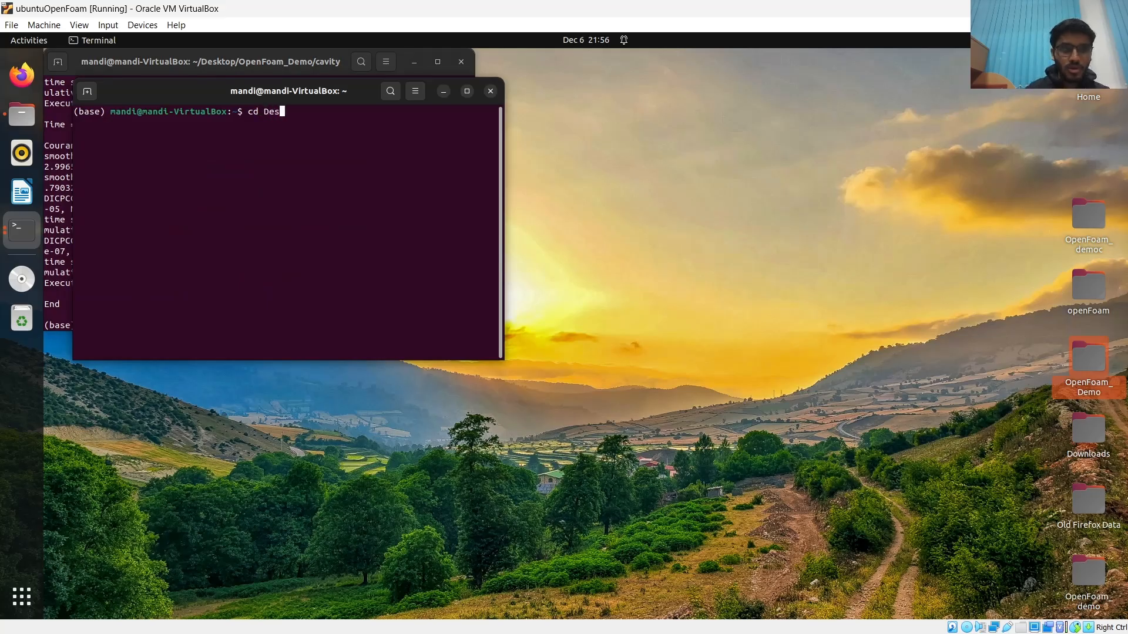
pyautogui.write('kto')
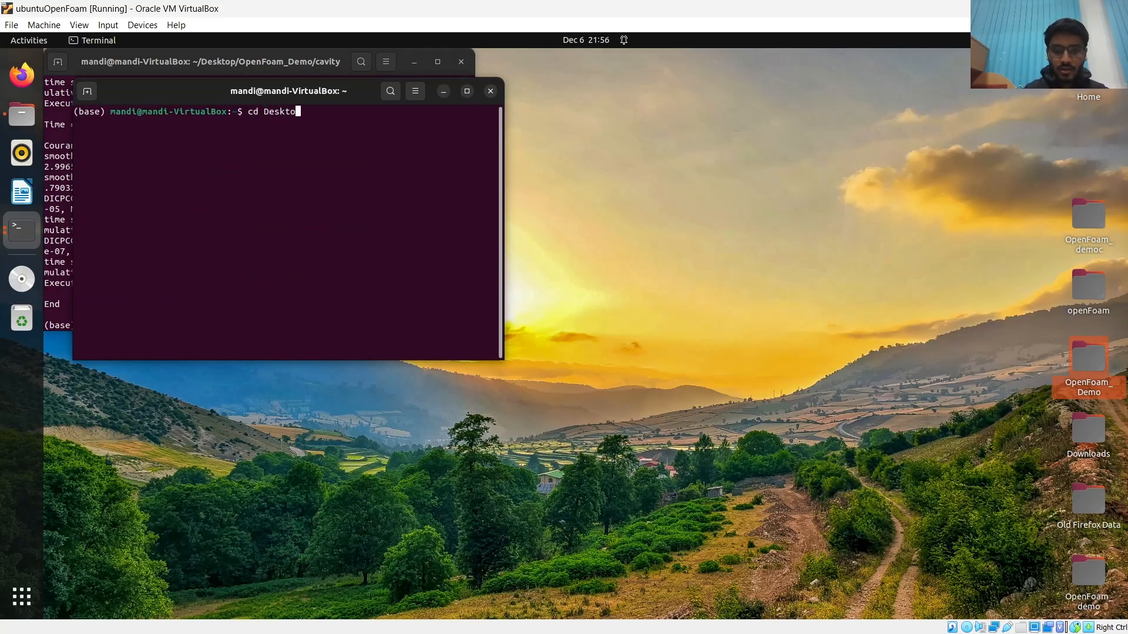
pyautogui.write('p')
pyautogui.press('Return')
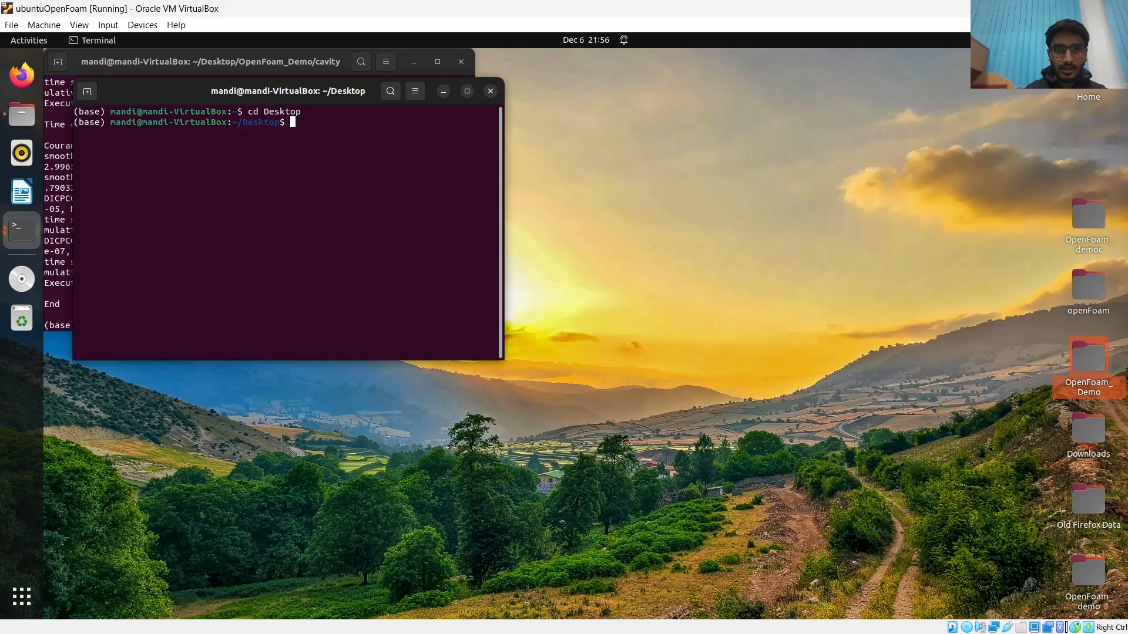
pyautogui.write('cd')
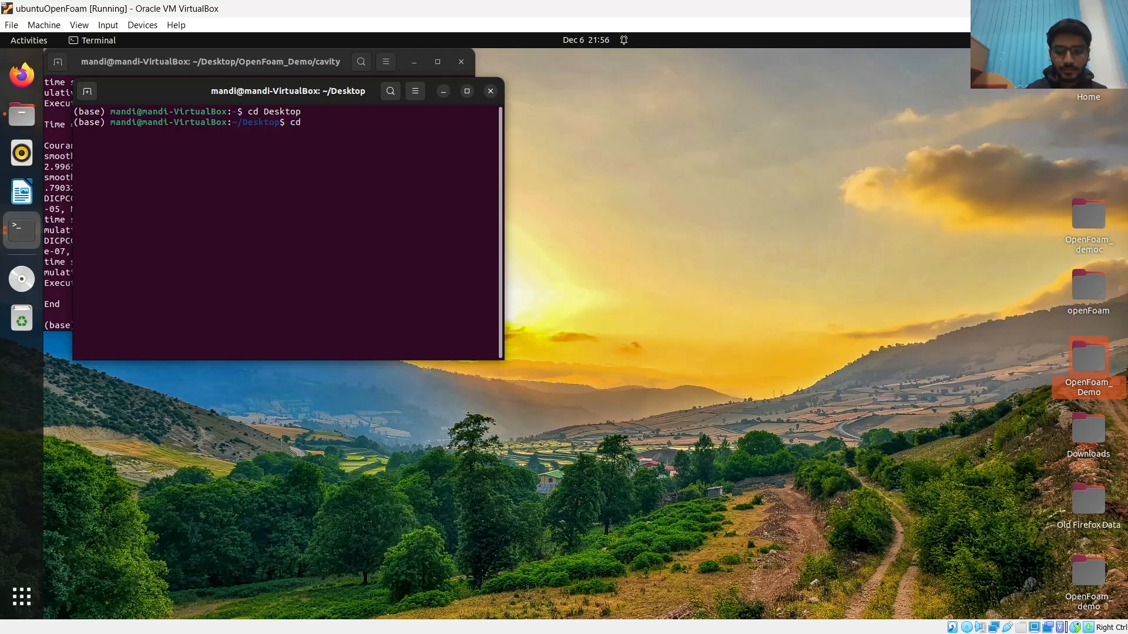
pyautogui.write(' OpenFoam_Demo')
pyautogui.press('Return')
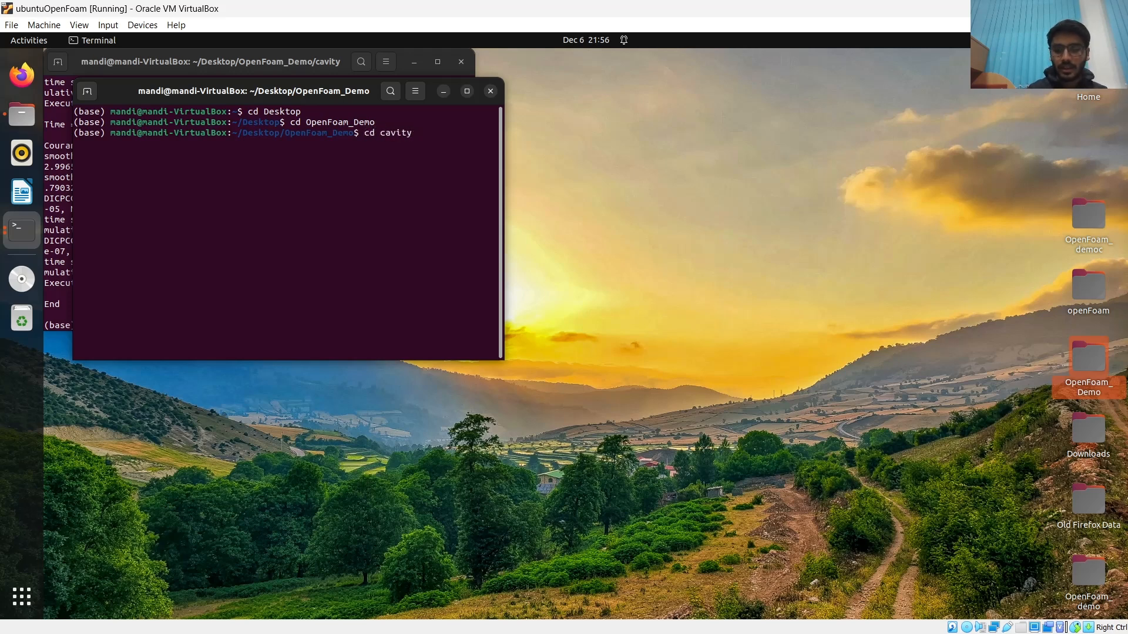
pyautogui.press('Return')
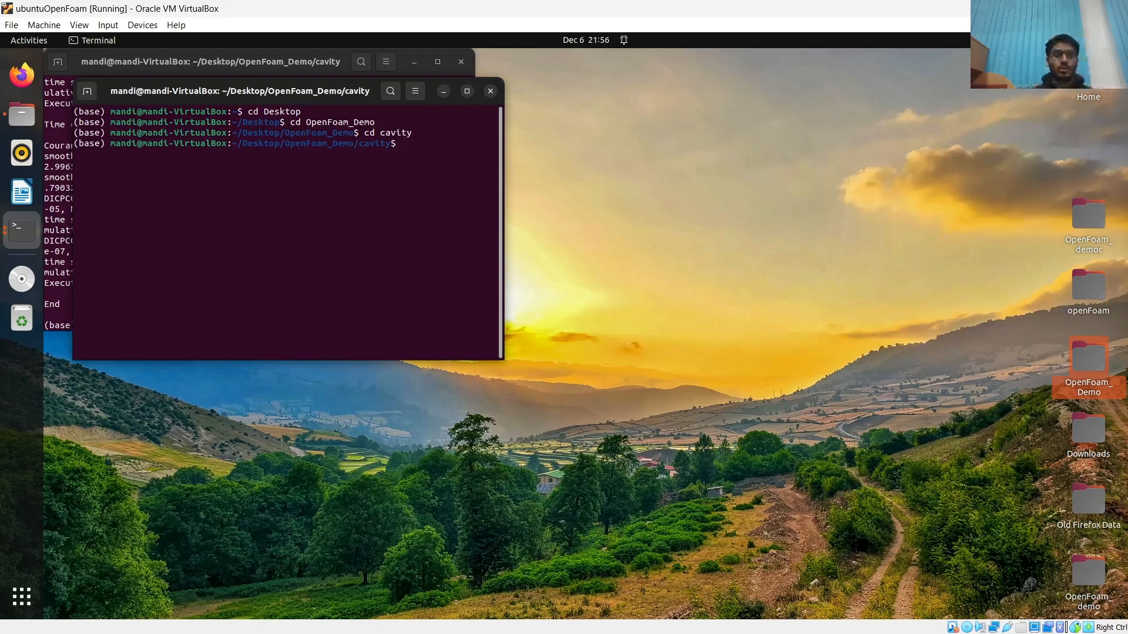
# Launch paraFoam for the cavity case, dismiss the startup screen, and load cavity.OpenFOAM into the render view
pyautogui.write('par')
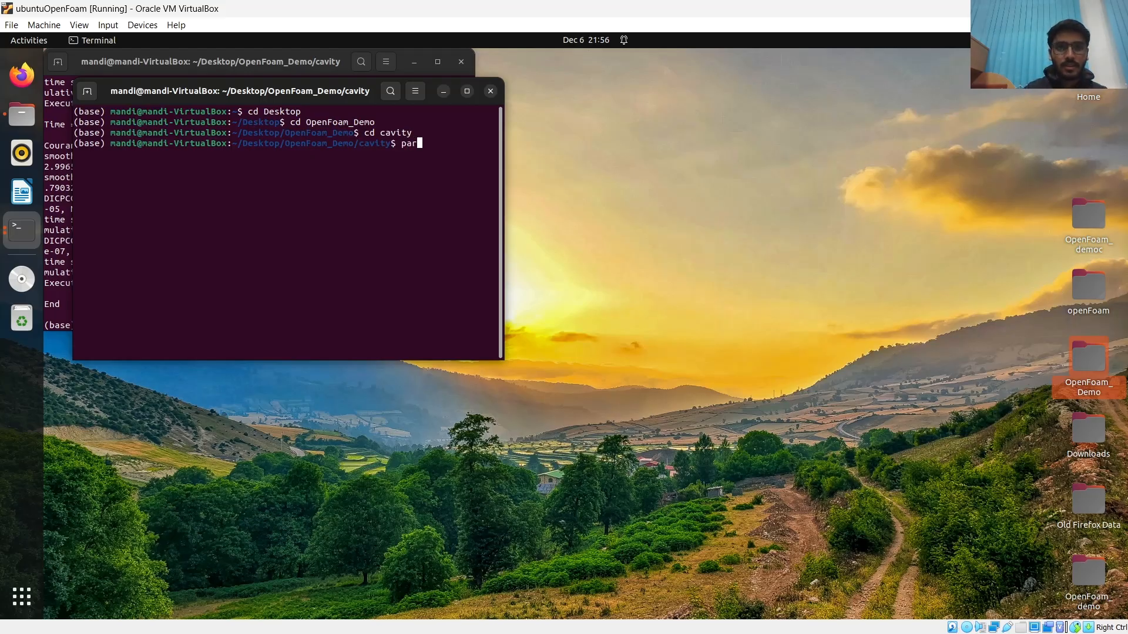
pyautogui.write('aF')
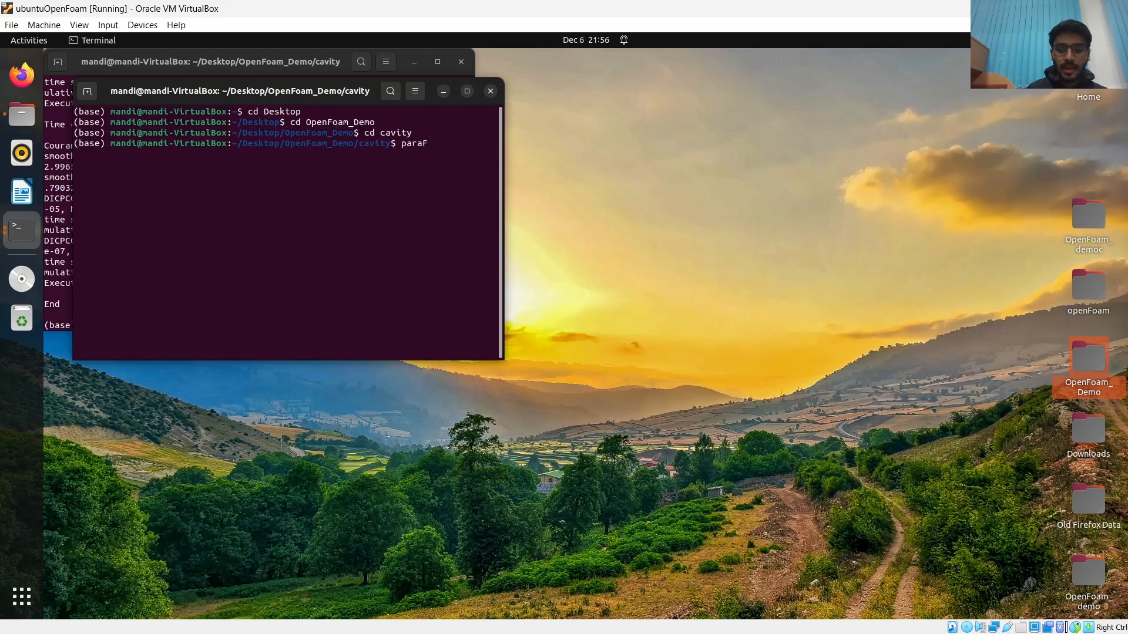
pyautogui.write('oam')
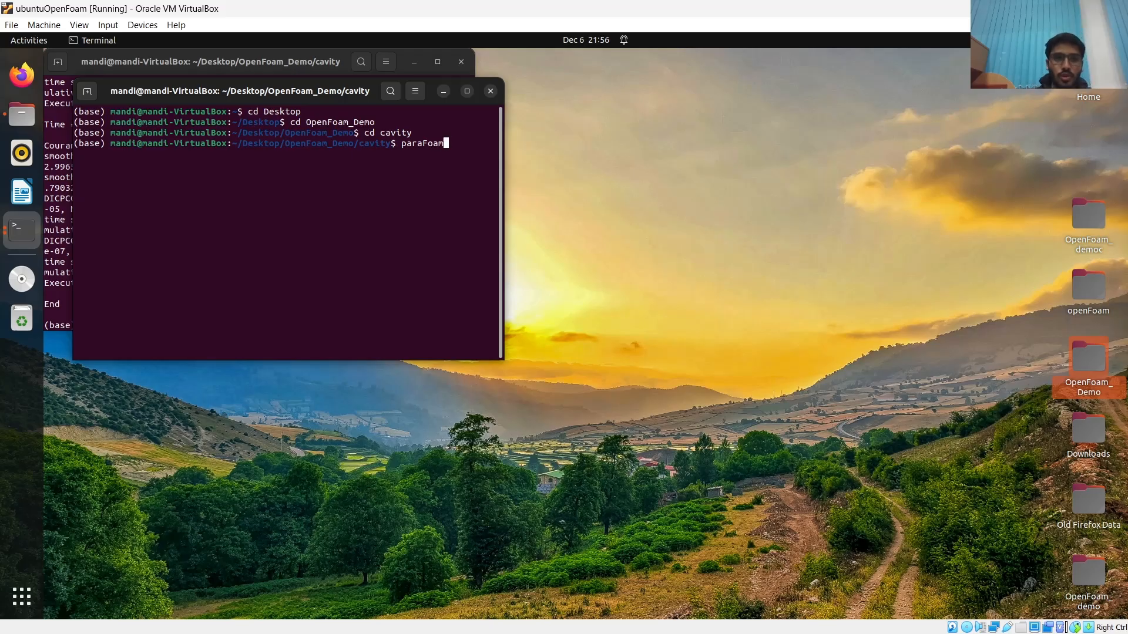
pyautogui.press('Return')
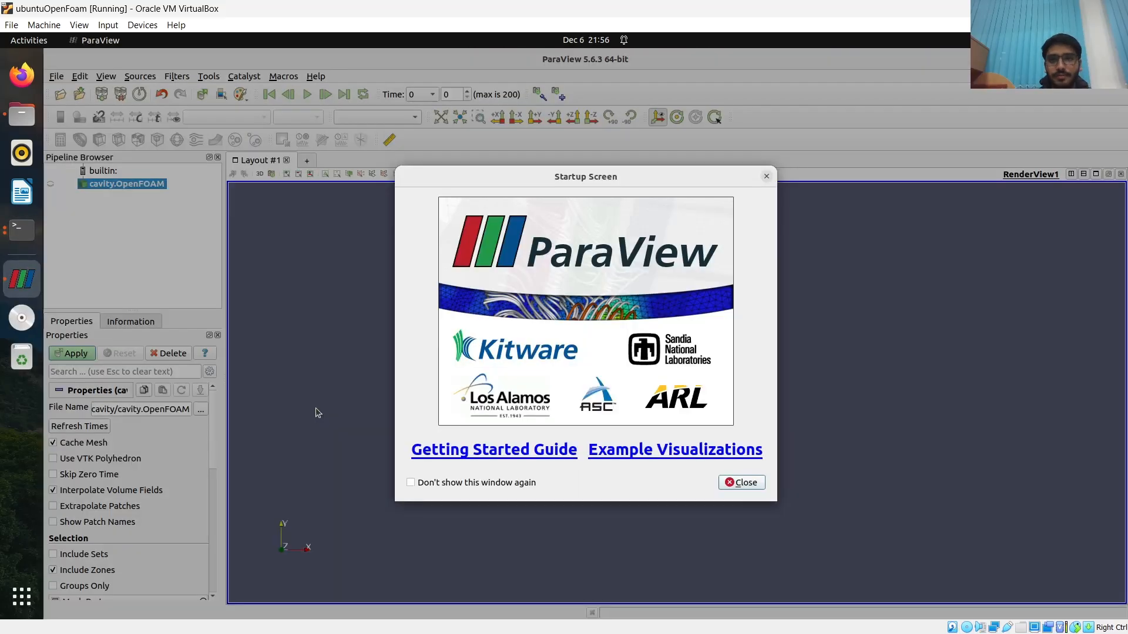
pyautogui.click(768, 175)
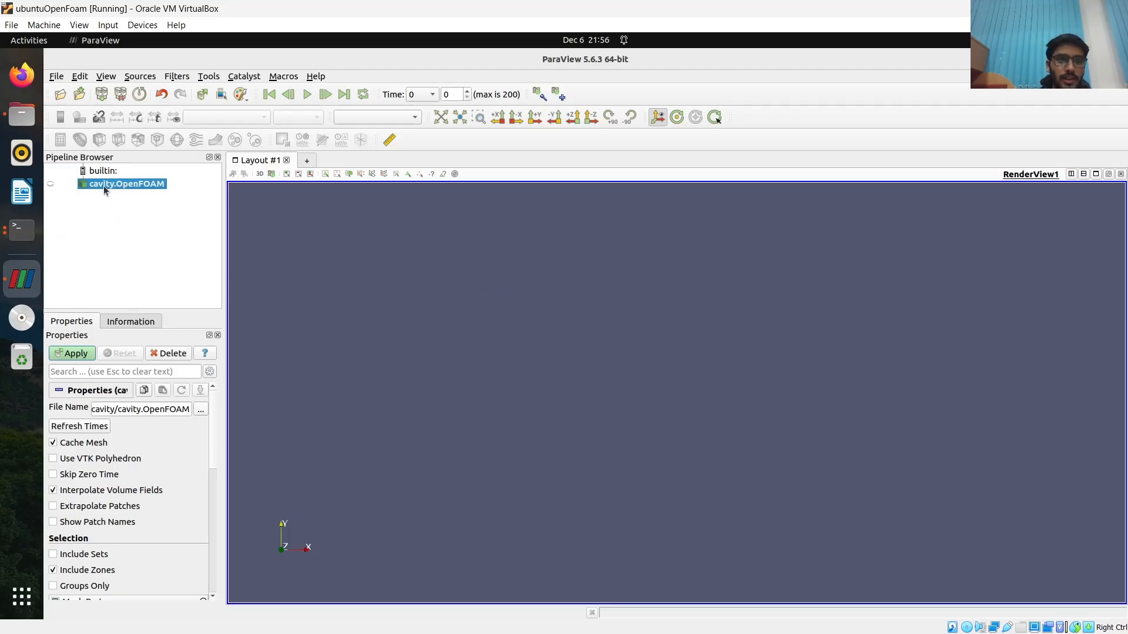
pyautogui.click(81, 356)
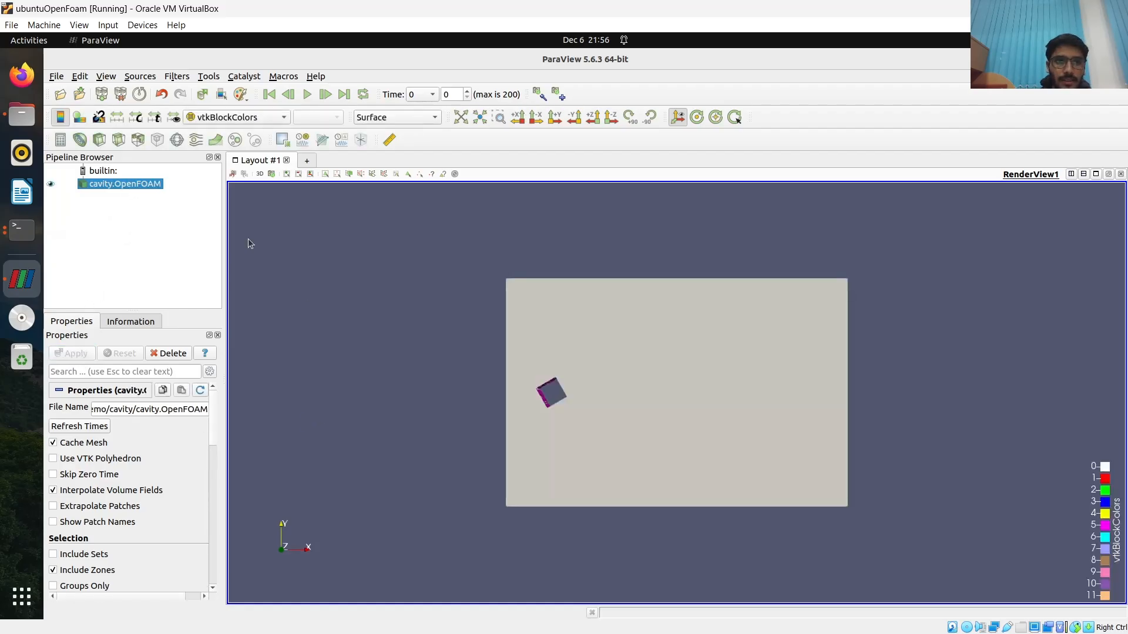
# Colour the cavity case by velocity U, jump to the last time step, and play the time animation
pyautogui.click(249, 115)
pyautogui.click(215, 72)
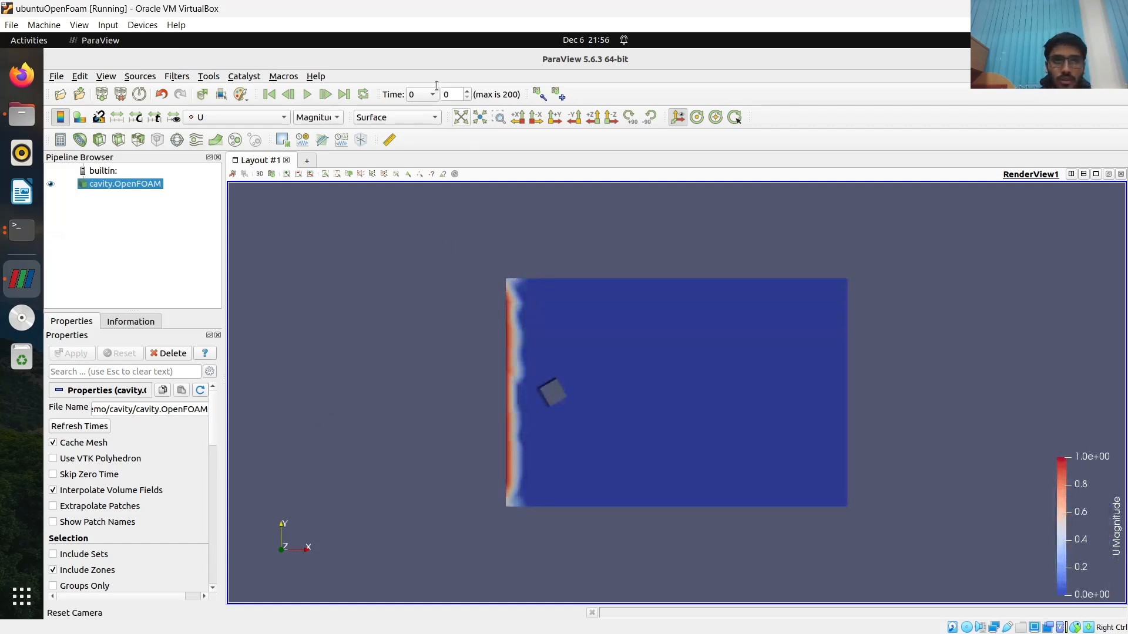
pyautogui.click(344, 94)
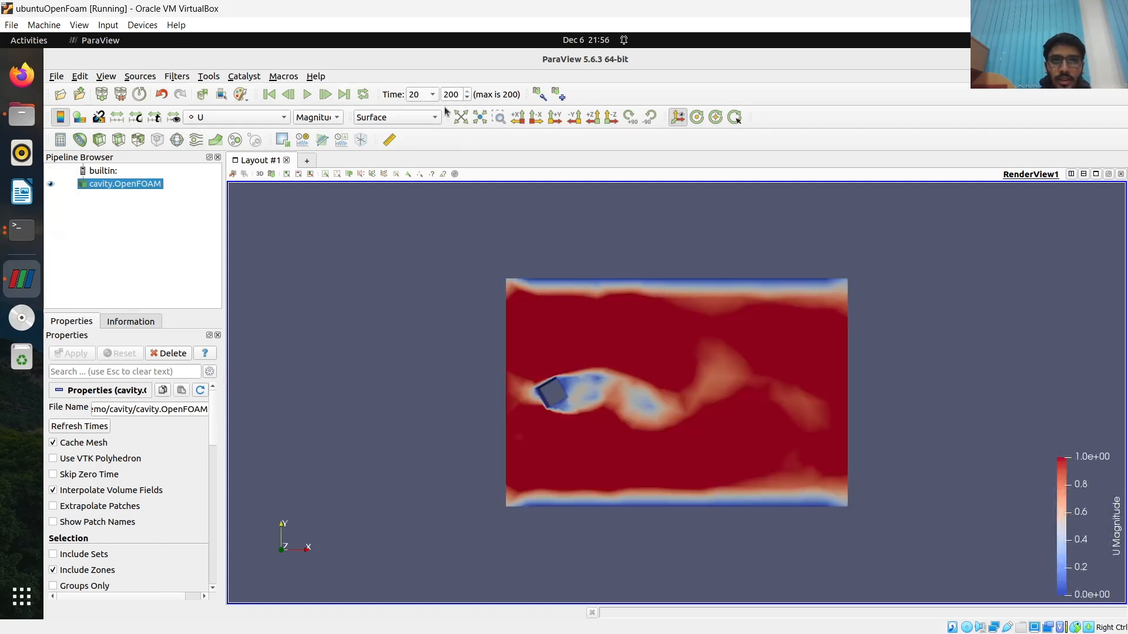
pyautogui.click(307, 95)
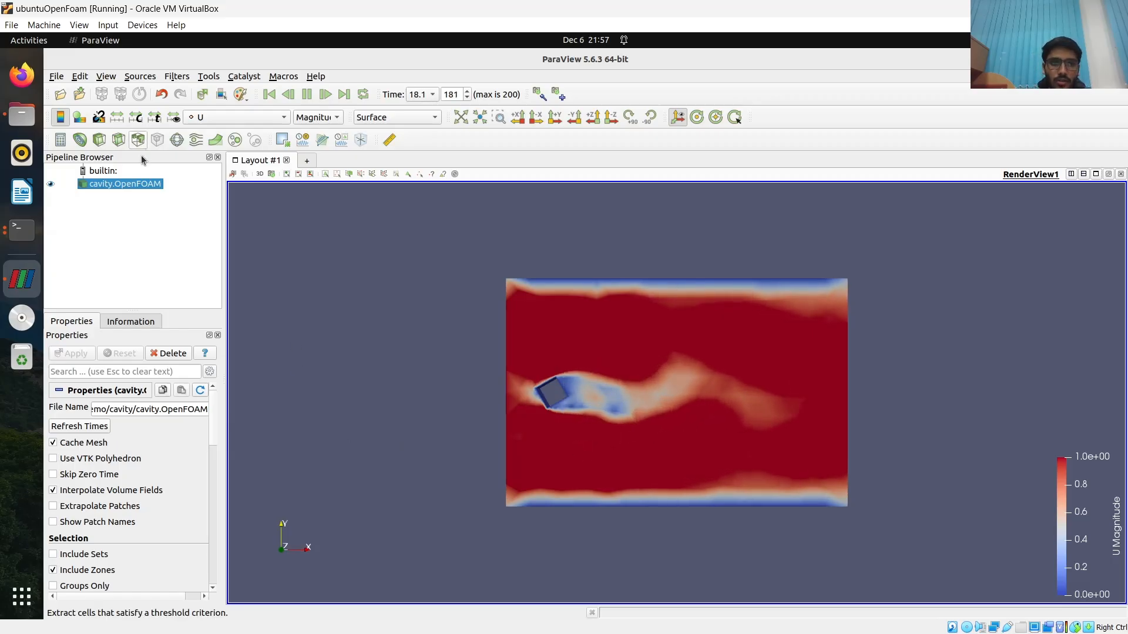
# Add a Glyph filter of type Arrow to the cavity case and apply it
pyautogui.click(175, 140)
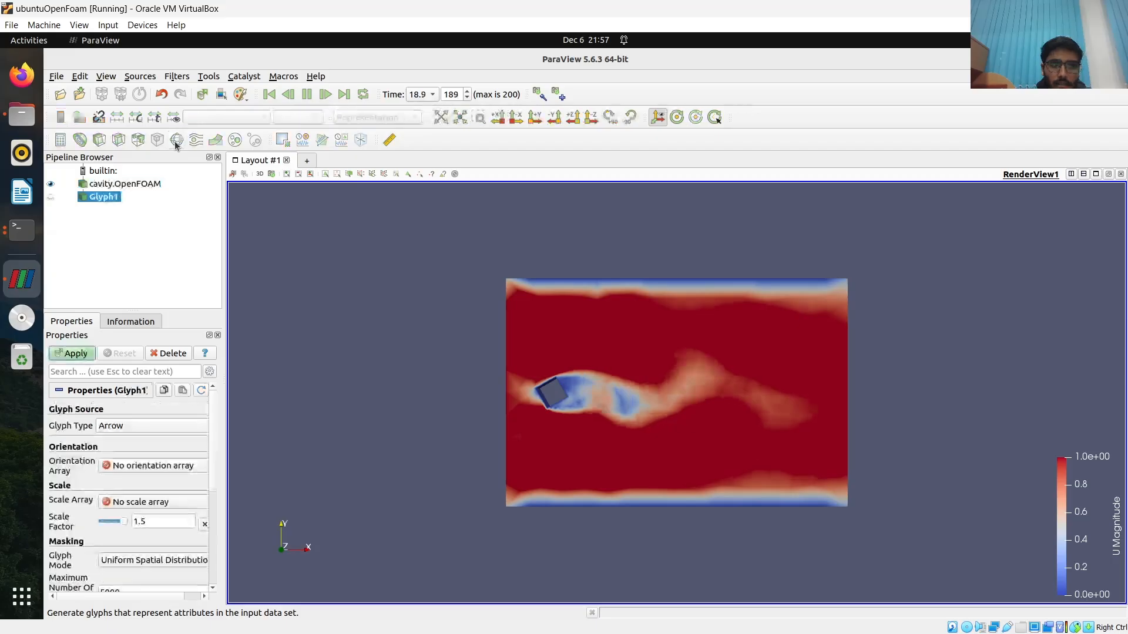
pyautogui.click(125, 425)
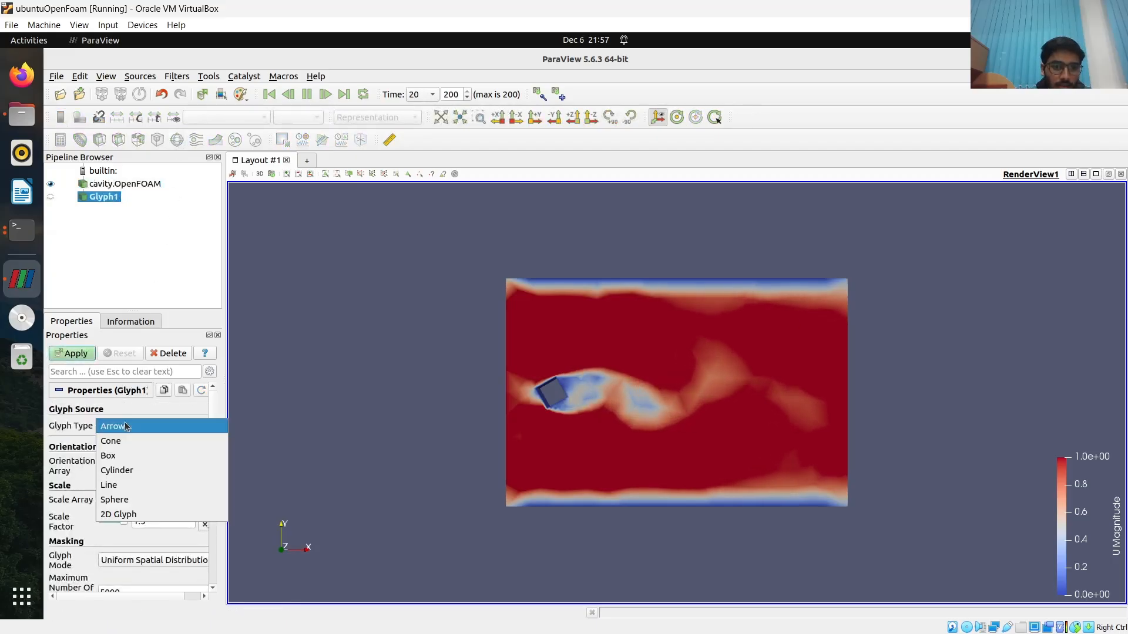
pyautogui.click(125, 426)
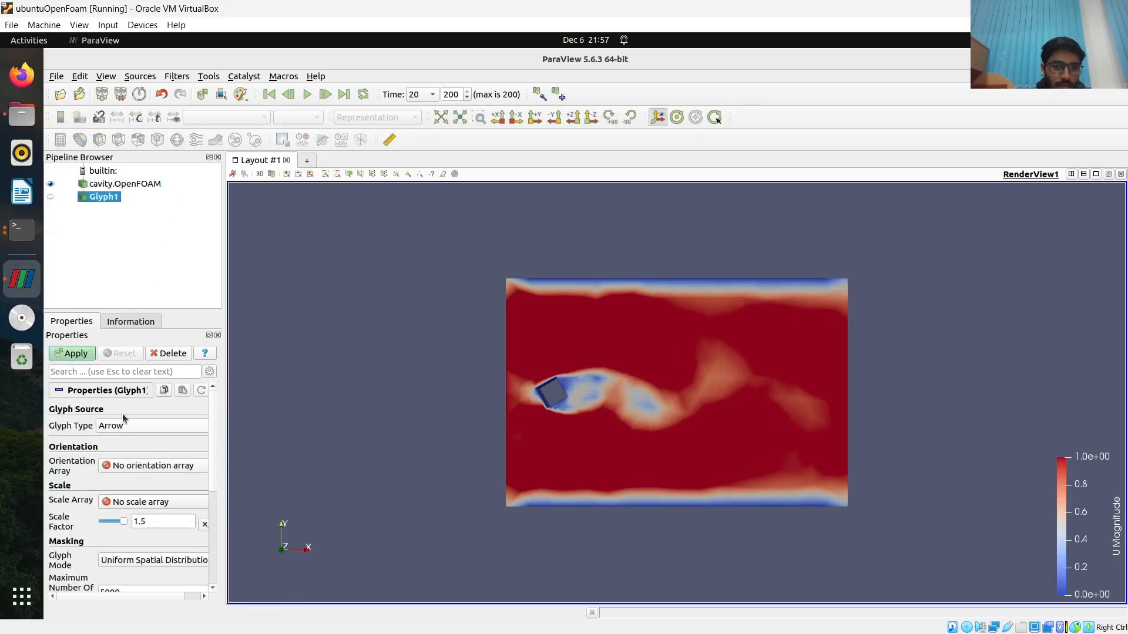
pyautogui.click(80, 354)
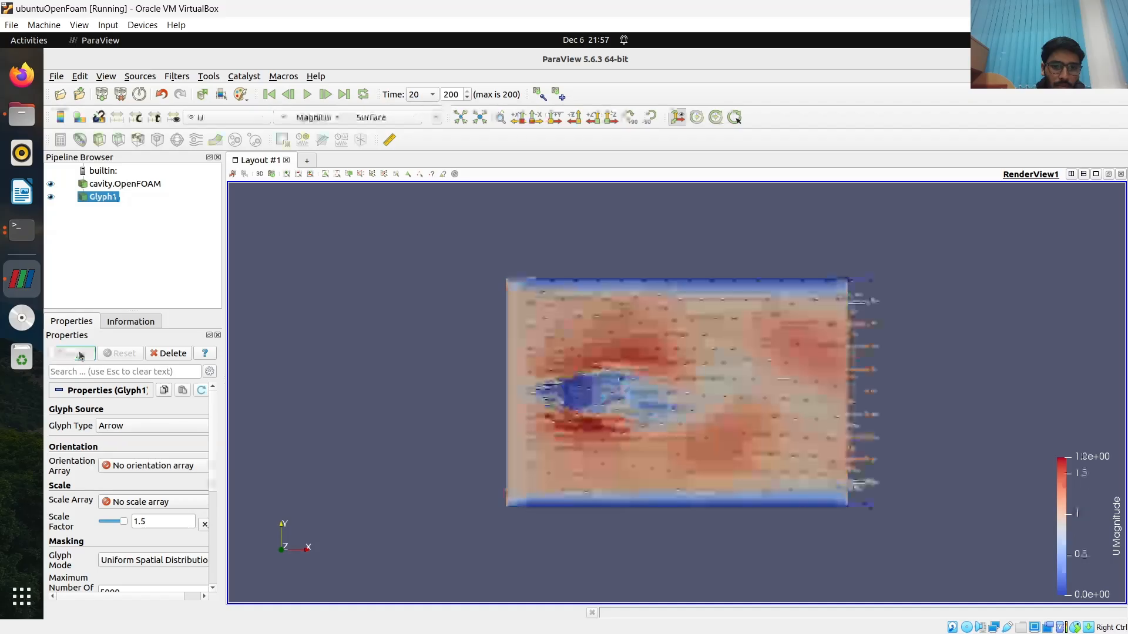
# Set the glyph's orientation array and scale array to U with a scale factor of 1, and apply the changes
pyautogui.click(124, 467)
pyautogui.click(122, 488)
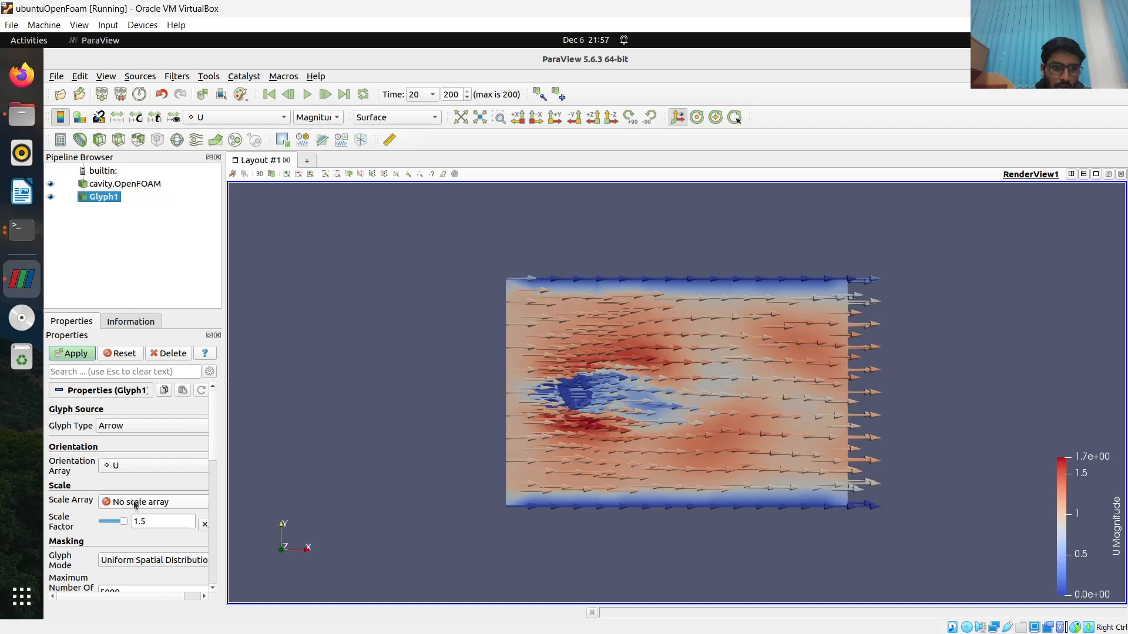
pyautogui.click(135, 503)
pyautogui.click(123, 517)
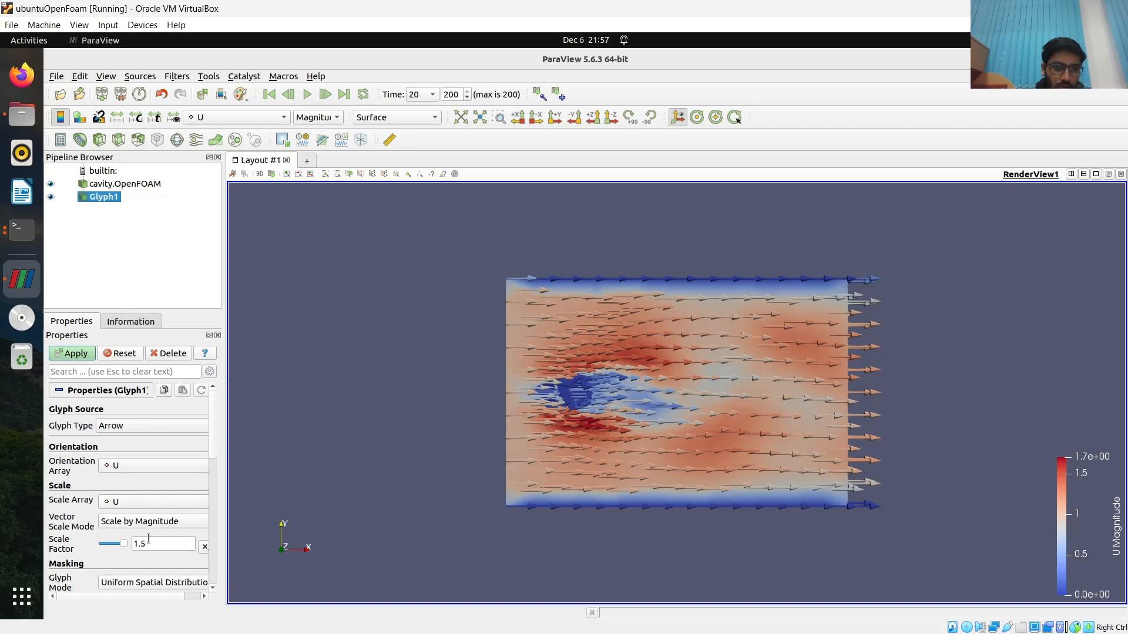
pyautogui.click(148, 538)
pyautogui.press('BackSpace')
pyautogui.press('BackSpace')
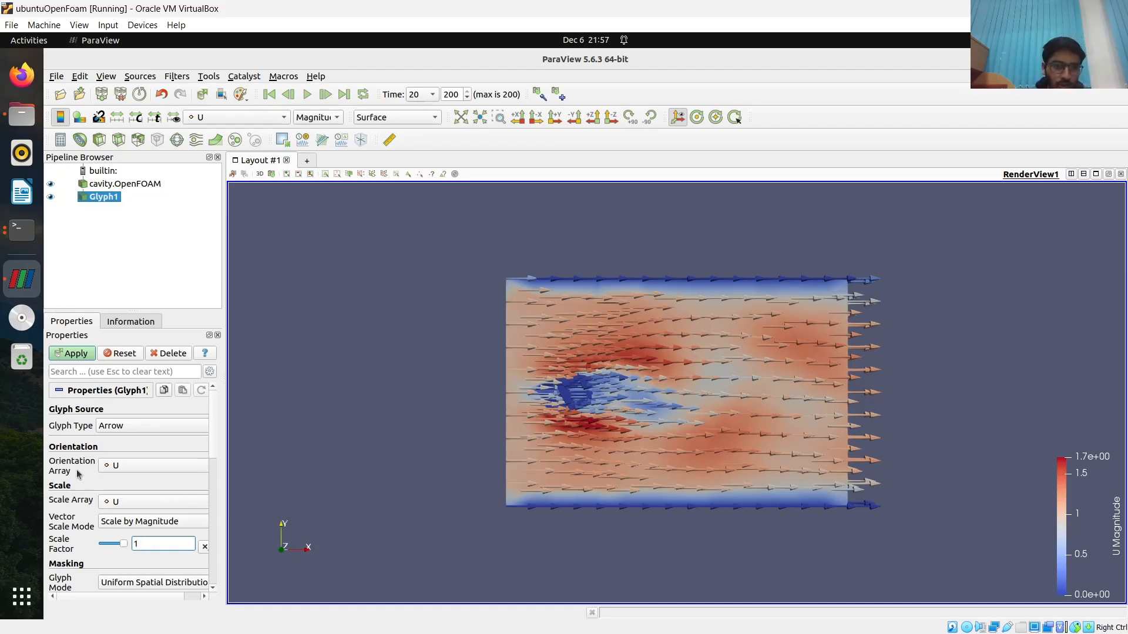
pyautogui.click(84, 351)
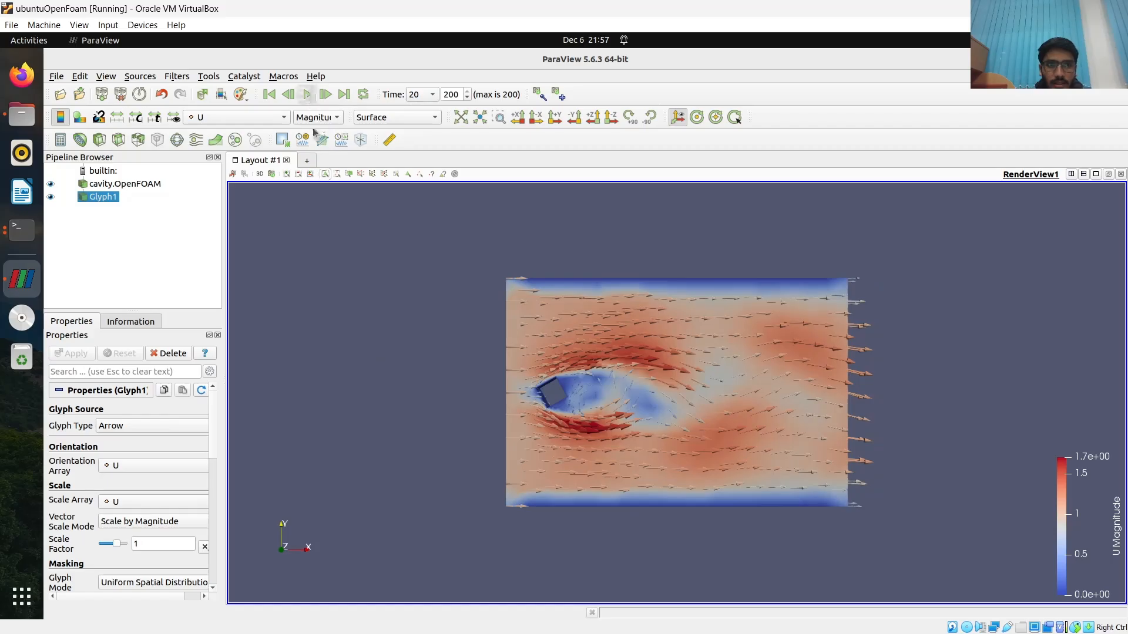
# Play part of the animation with the velocity arrows, stop it, and delete the arrow glyph filter
pyautogui.click(306, 94)
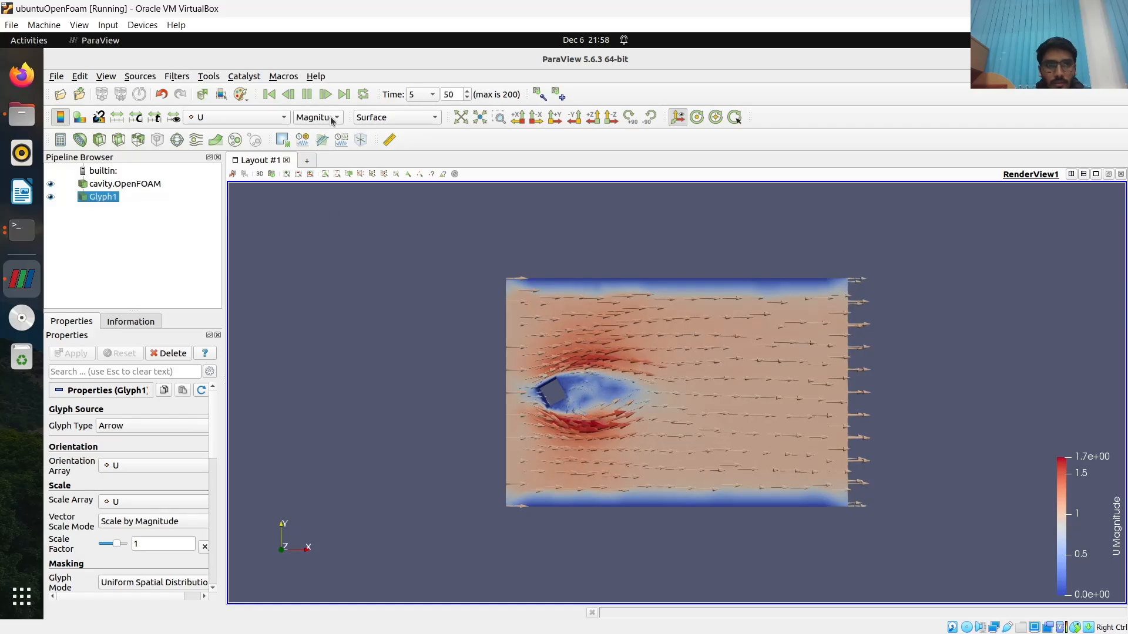
pyautogui.click(307, 94)
pyautogui.rightClick(106, 200)
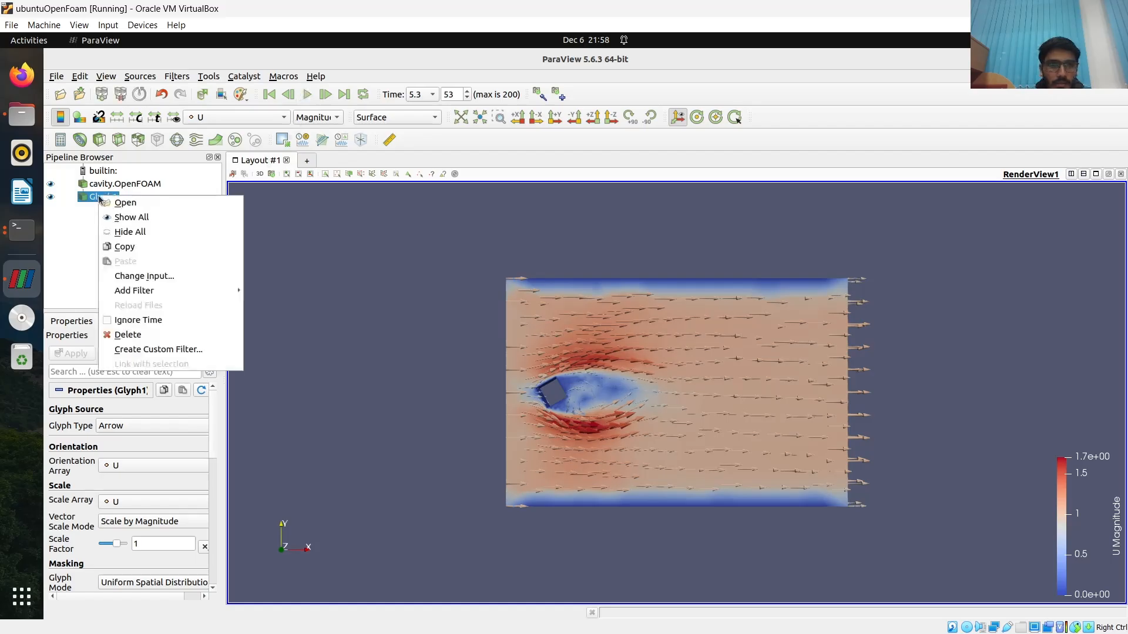
pyautogui.click(134, 336)
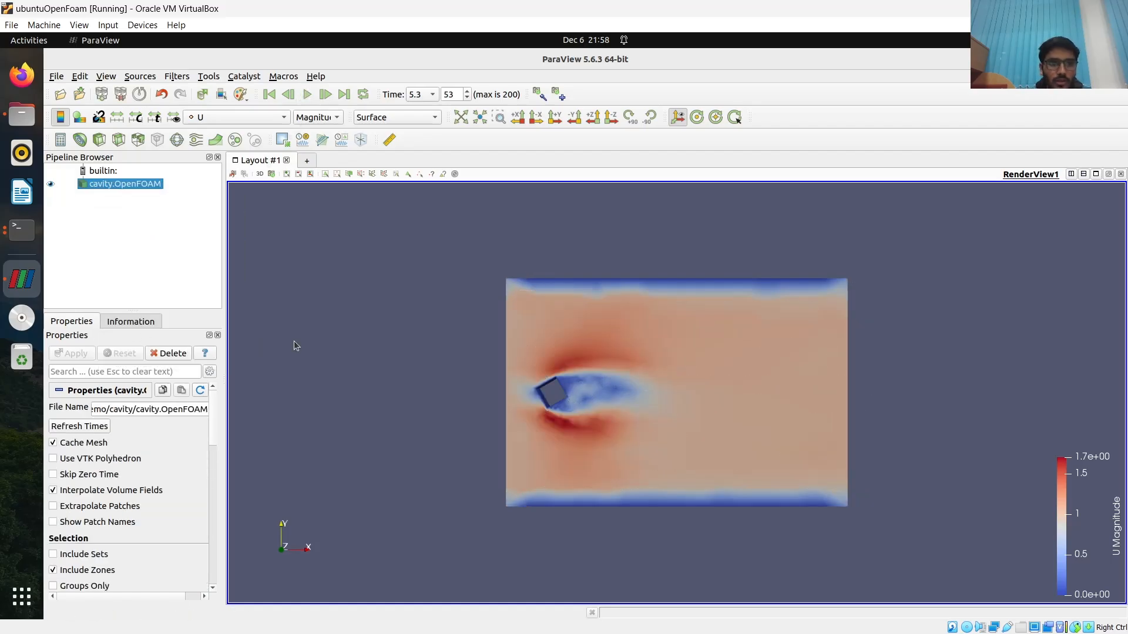
# Play the velocity animation of the cavity case on through to the last time step
pyautogui.click(306, 93)
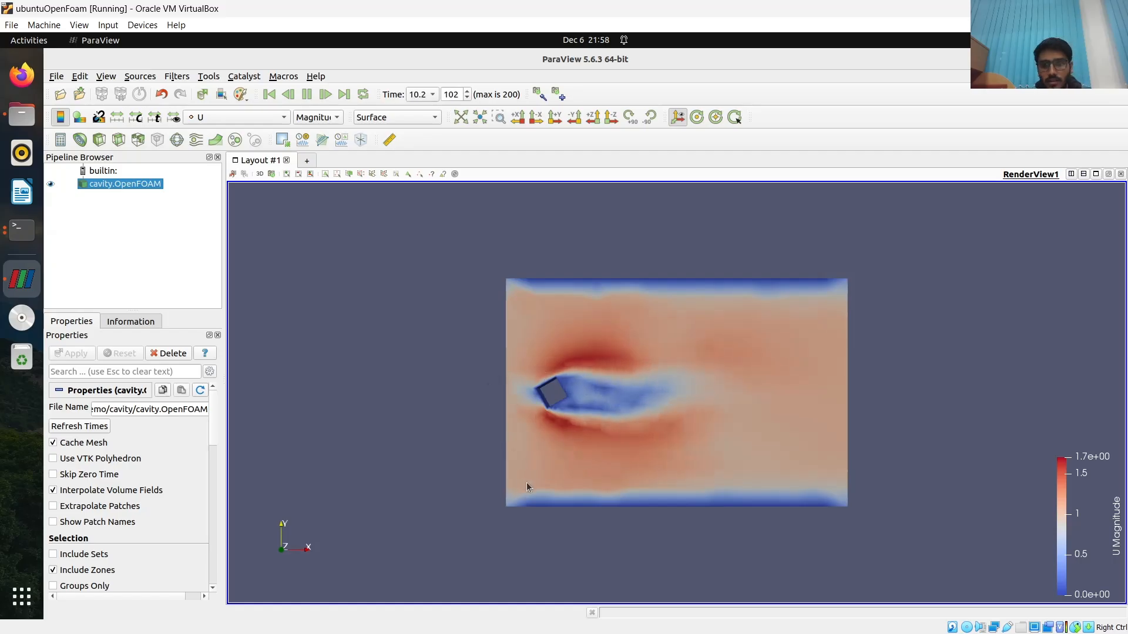
pyautogui.moveTo(672, 619)
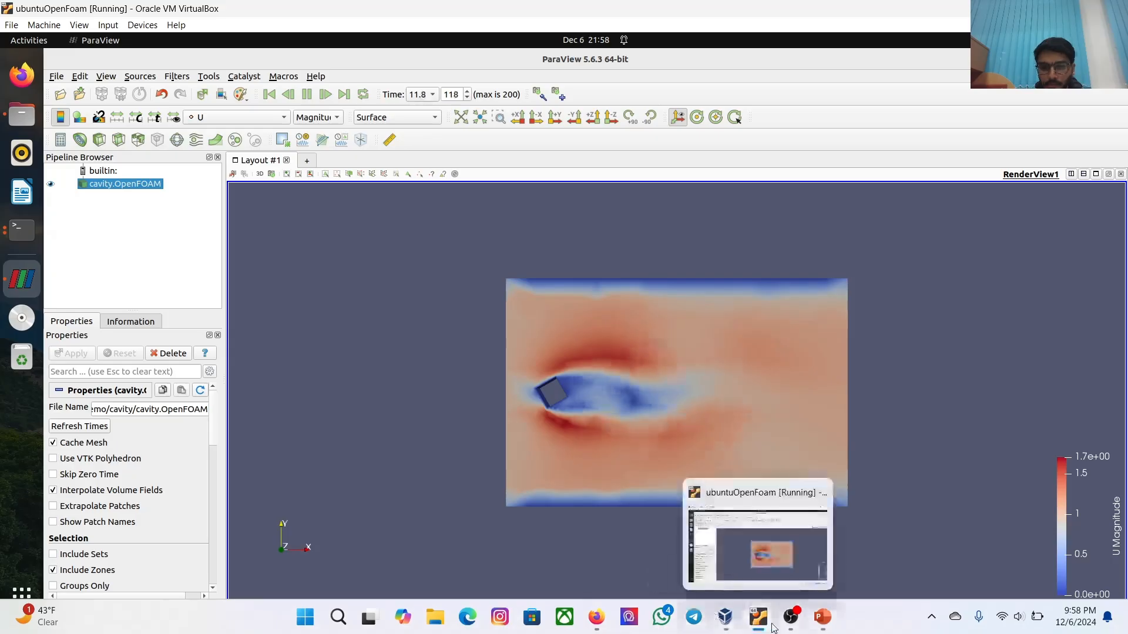
pyautogui.click(792, 622)
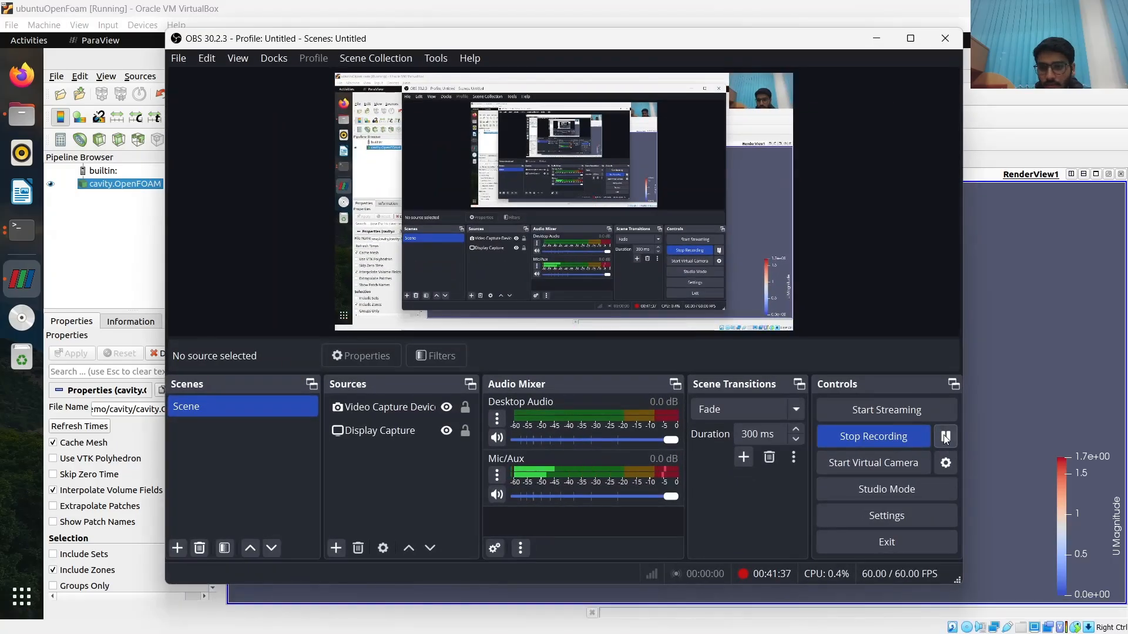
pyautogui.click(875, 39)
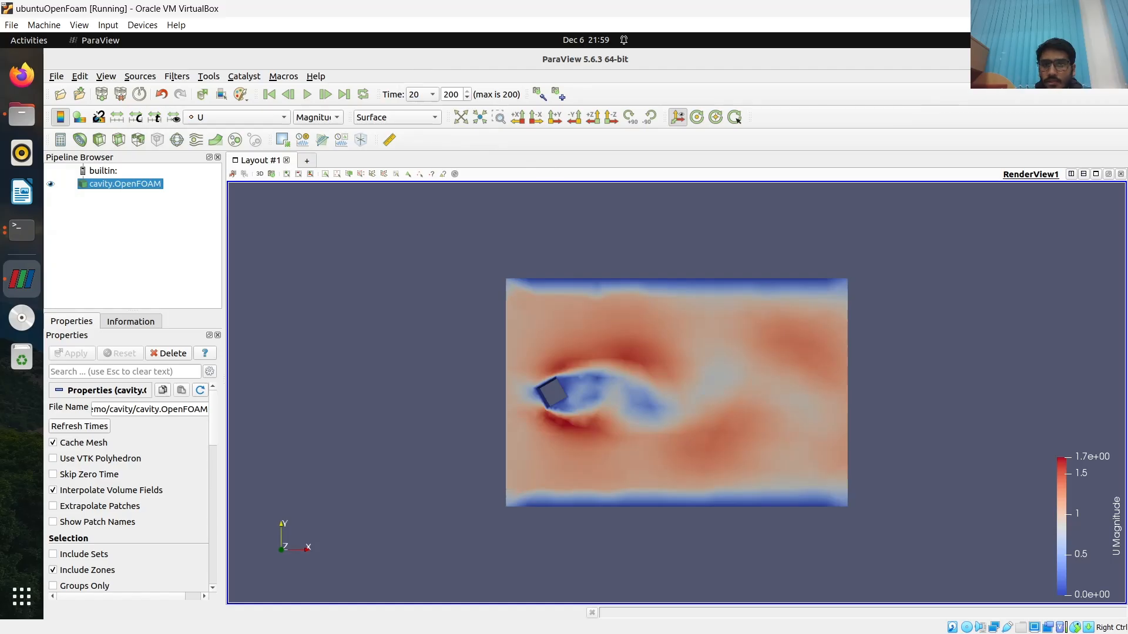
# Leave ParaView, open the cavity folder in OpenFoam_Demo on the desktop, and look through the solver's time folders
pyautogui.click(1070, 59)
pyautogui.doubleClick(1088, 358)
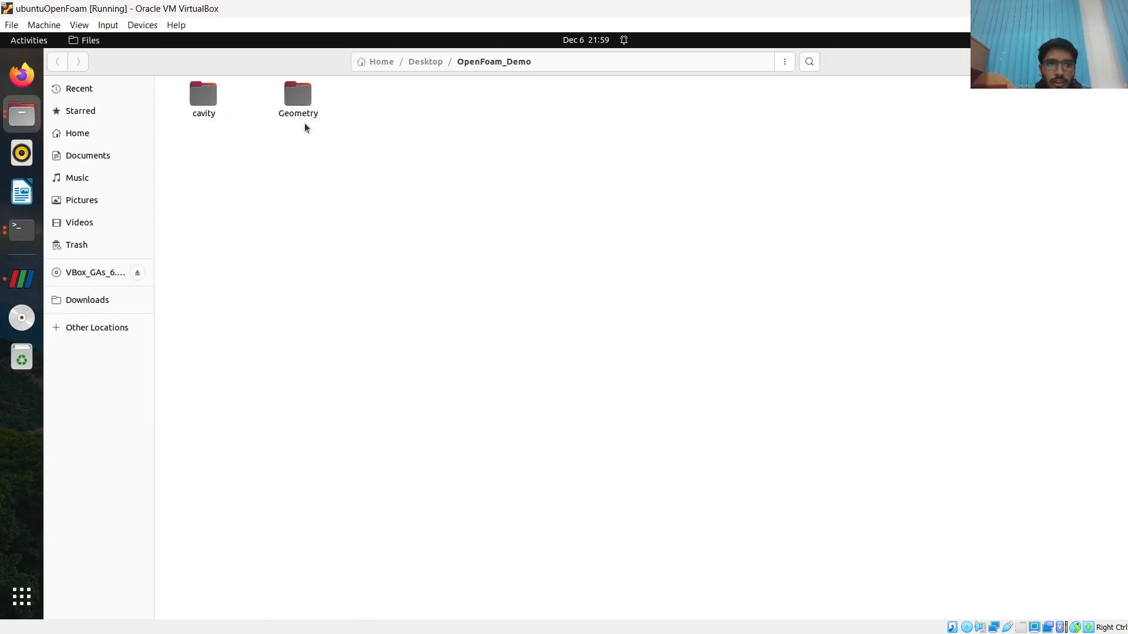
pyautogui.doubleClick(200, 93)
pyautogui.scroll(-2, 584, 448)
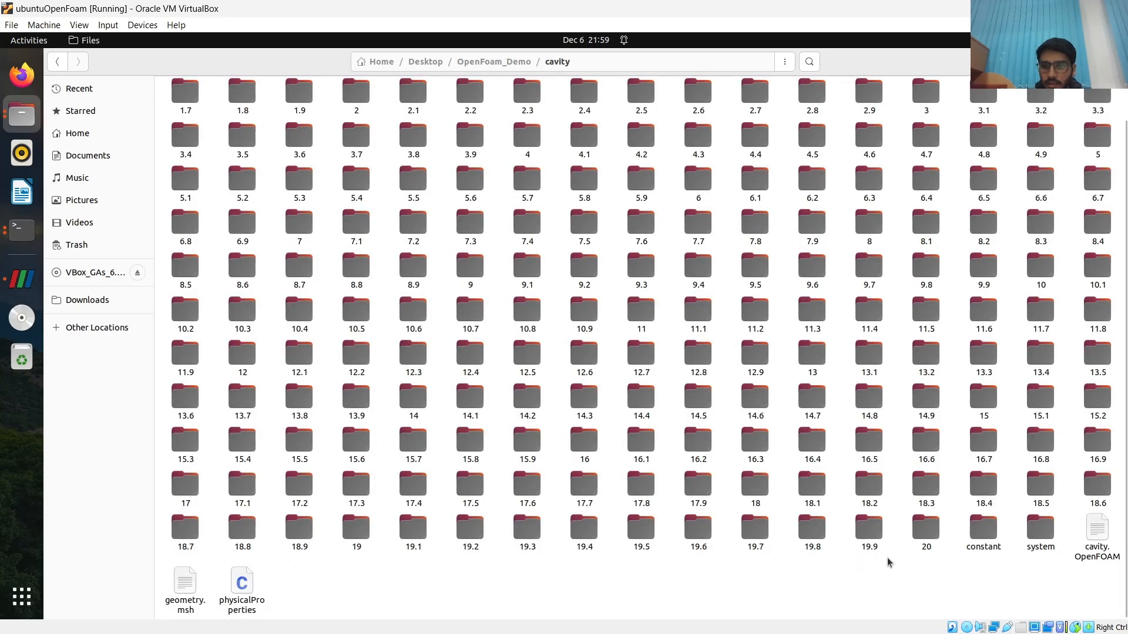
# Open controlDict in the case's system folder, set endTime to 50, save it, and close the editor and file manager
pyautogui.doubleClick(1040, 528)
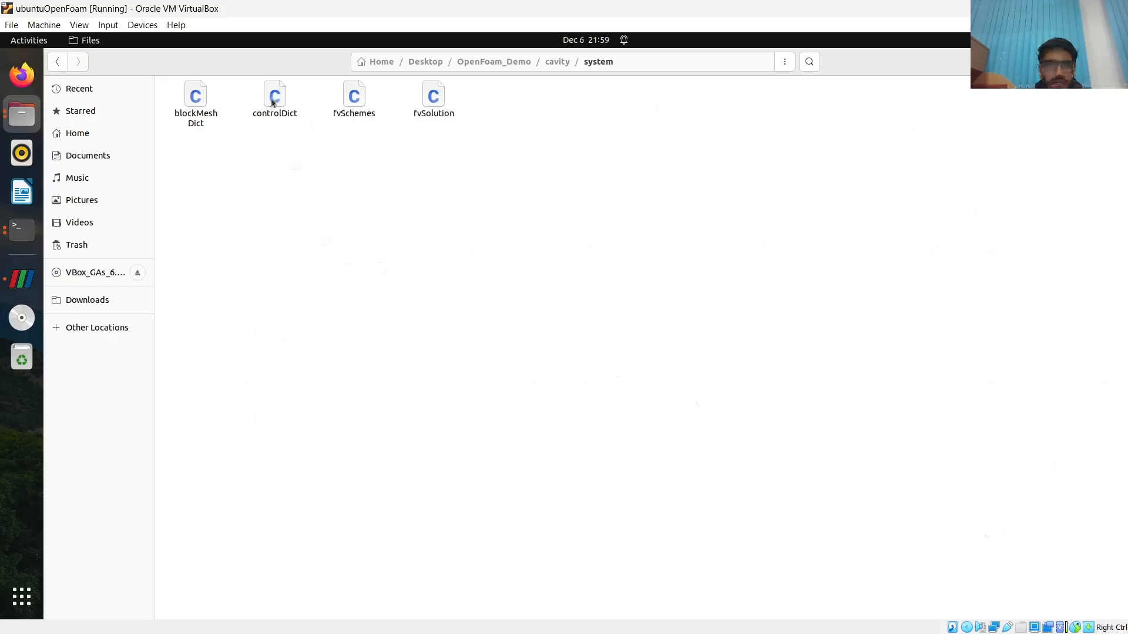
pyautogui.click(272, 103)
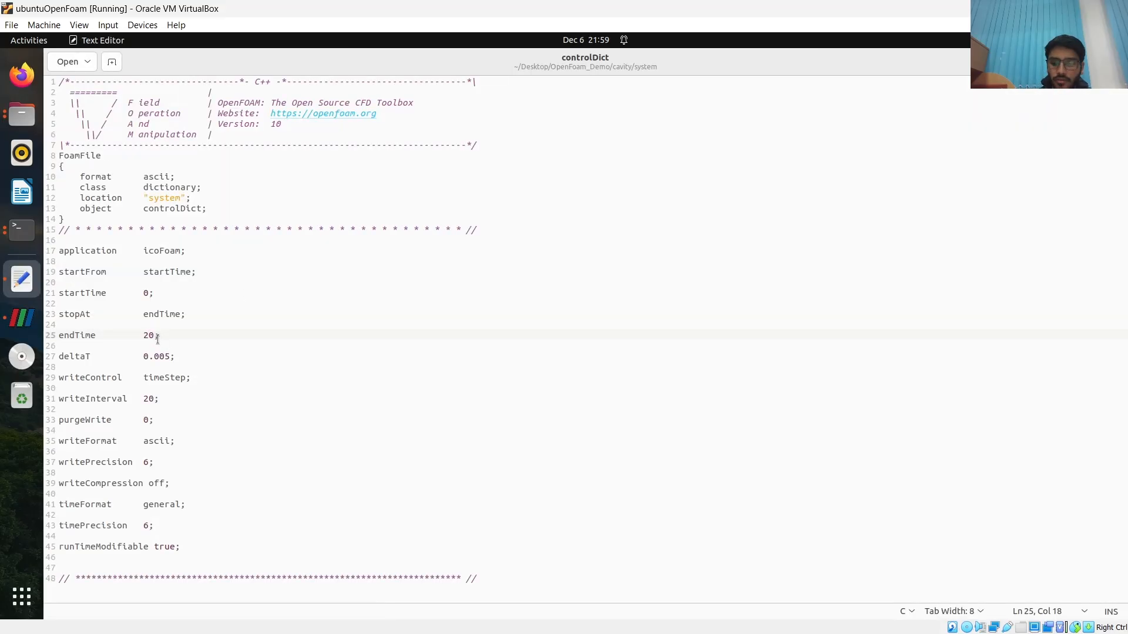
pyautogui.press('BackSpace')
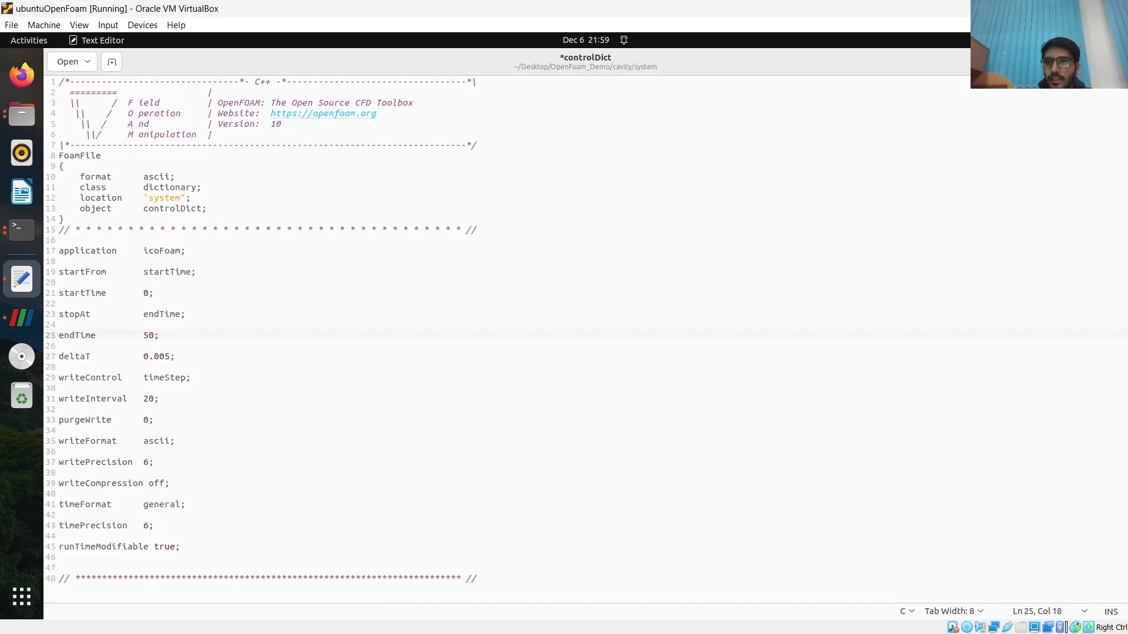
pyautogui.hotkey('ctrl', 's')
pyautogui.click(1114, 8)
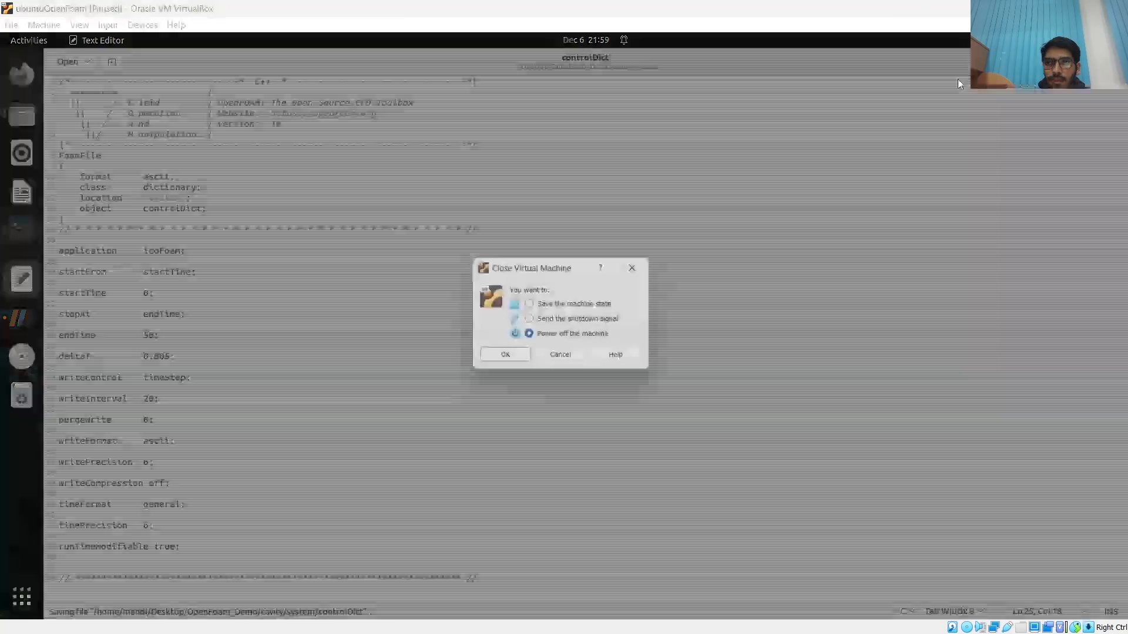
pyautogui.click(562, 358)
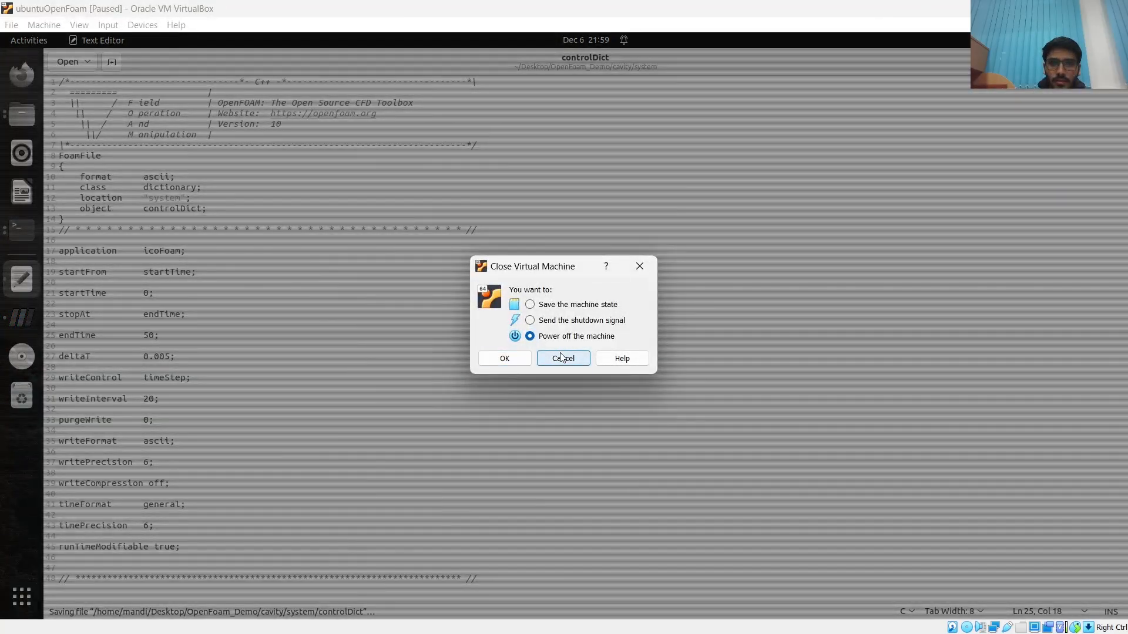
pyautogui.click(1114, 61)
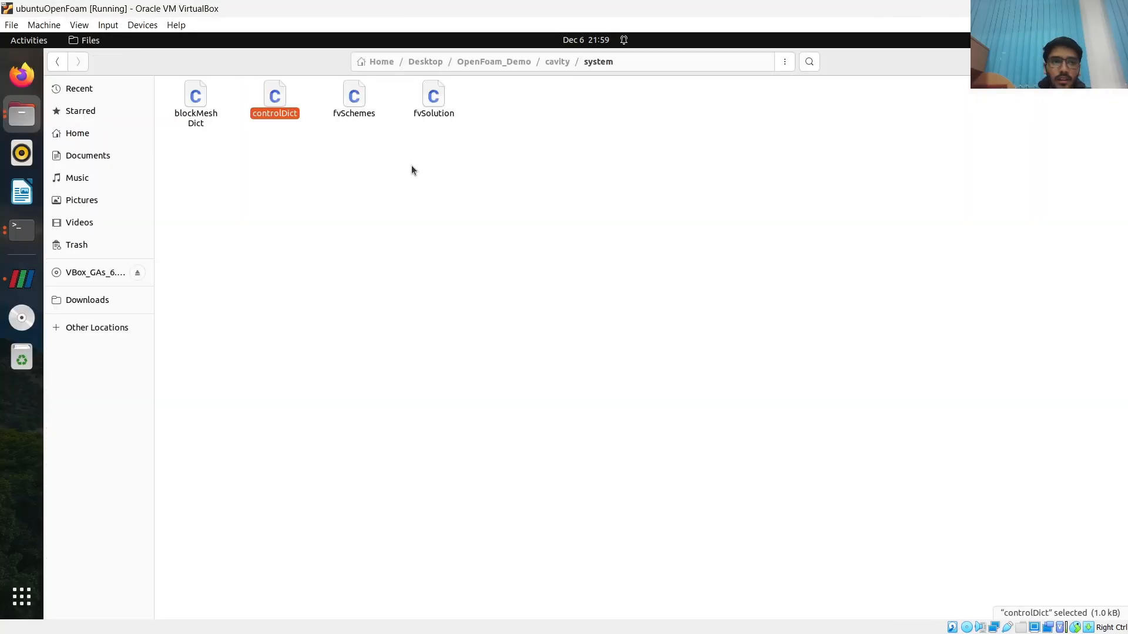
pyautogui.click(1113, 62)
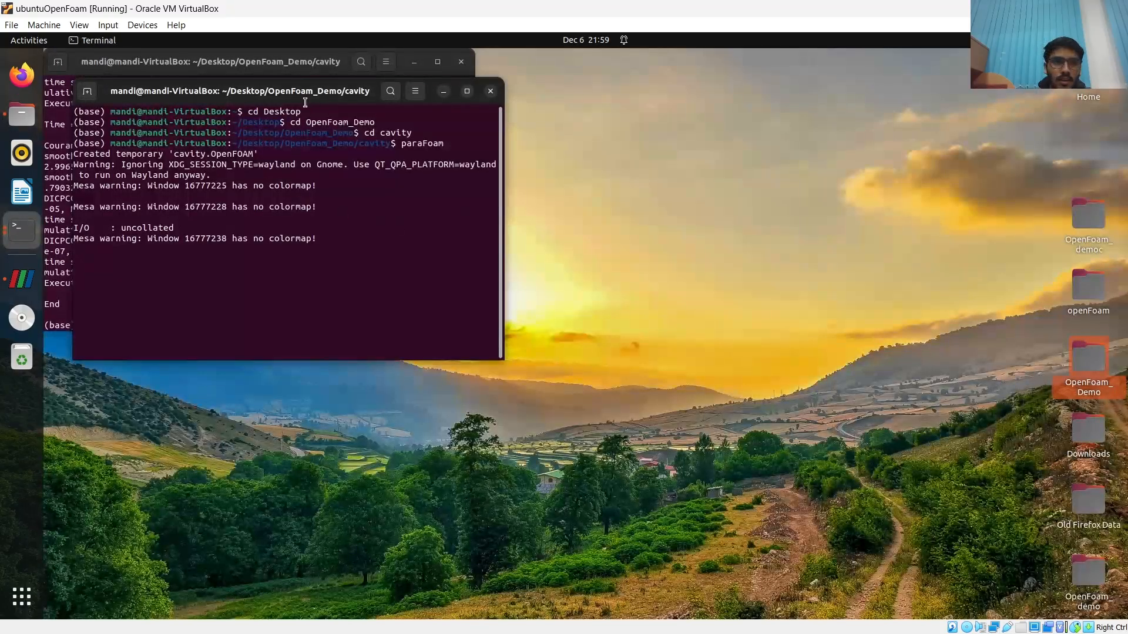
# Rerun icoFoam in the cavity terminal and move the second terminal window clear of the solver output
pyautogui.moveTo(311, 86); pyautogui.dragTo(559, 163)
pyautogui.click(218, 290)
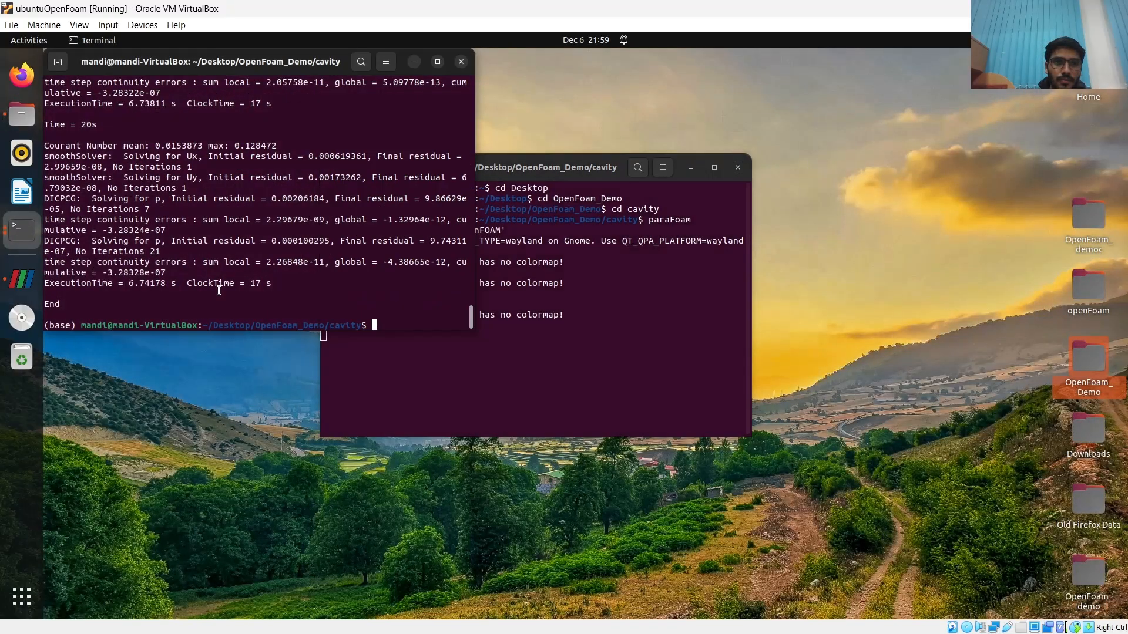
pyautogui.write('icoFoam')
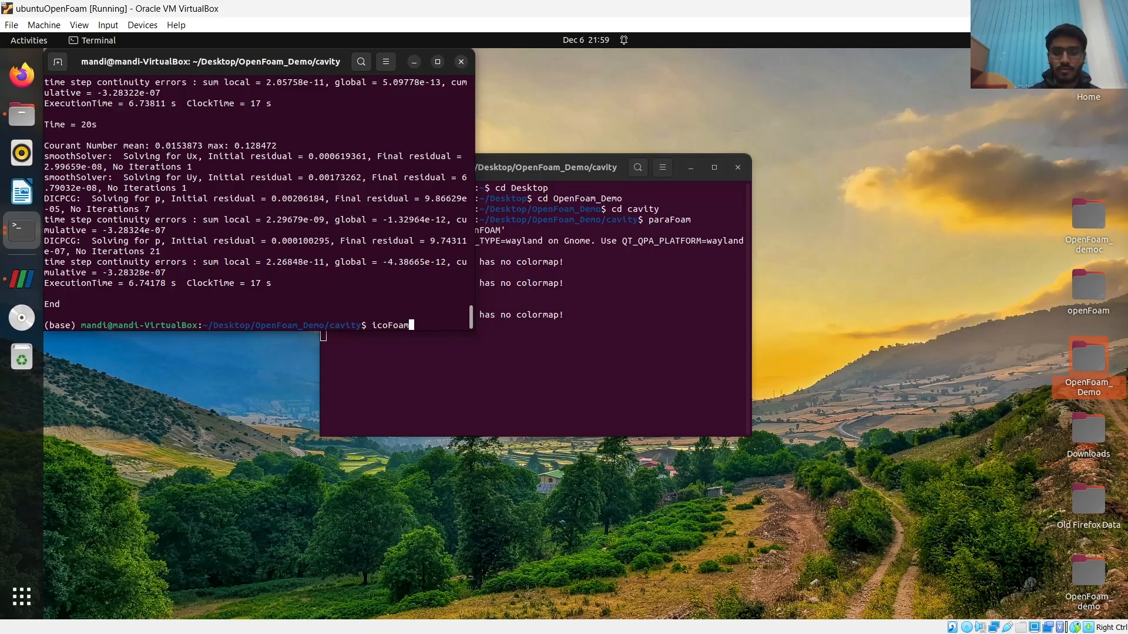
pyautogui.press('Return')
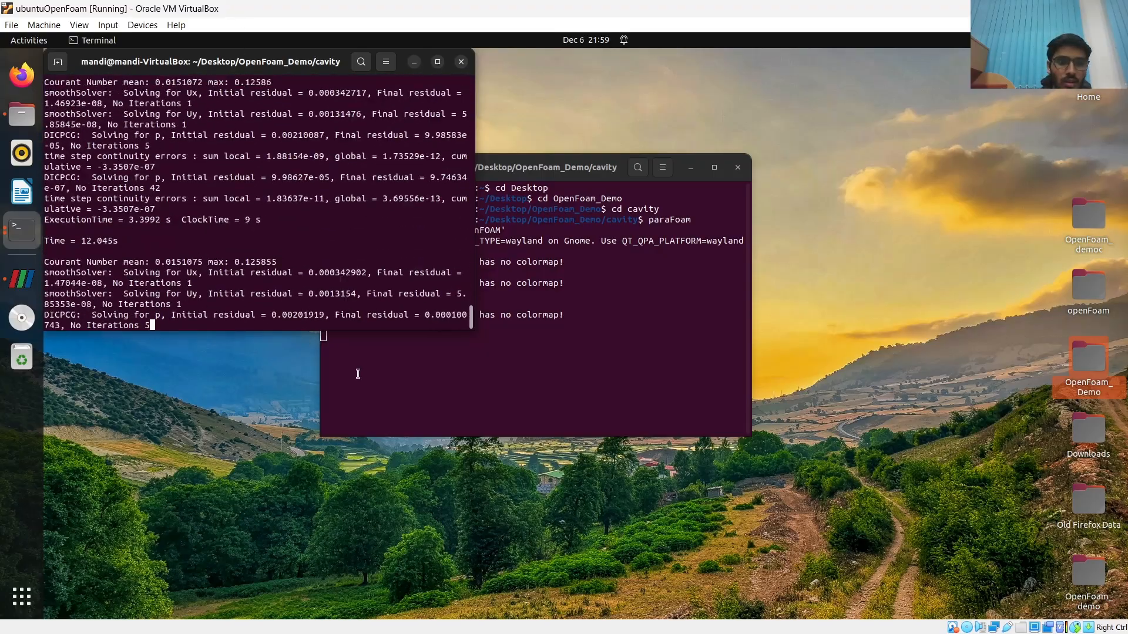
pyautogui.moveTo(561, 179); pyautogui.dragTo(427, 381)
pyautogui.moveTo(866, 633)
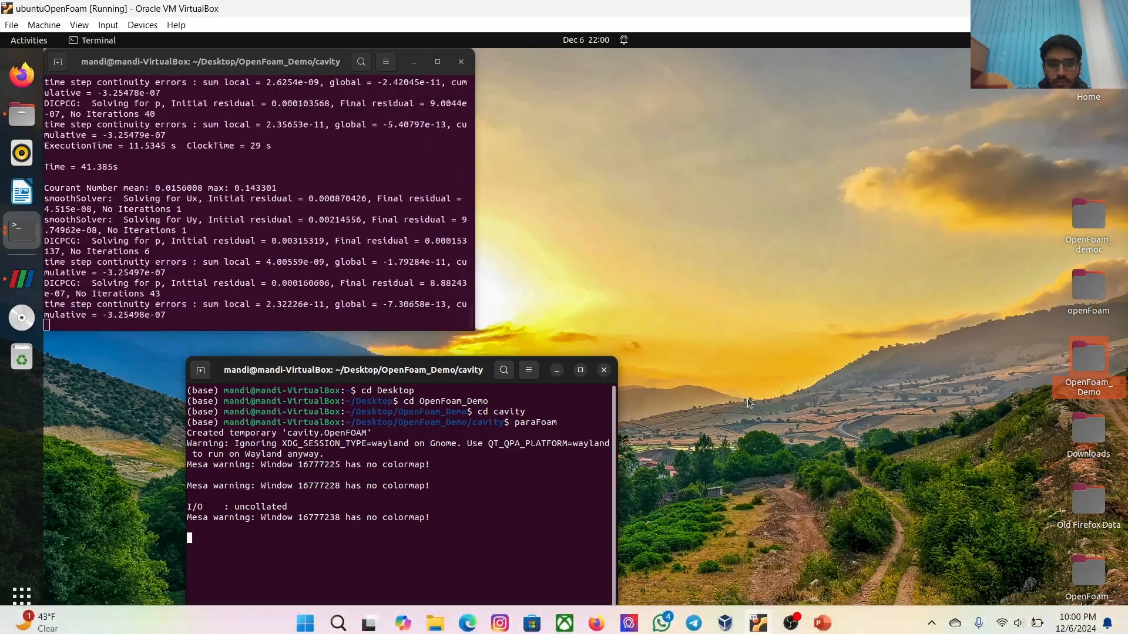
pyautogui.click(790, 624)
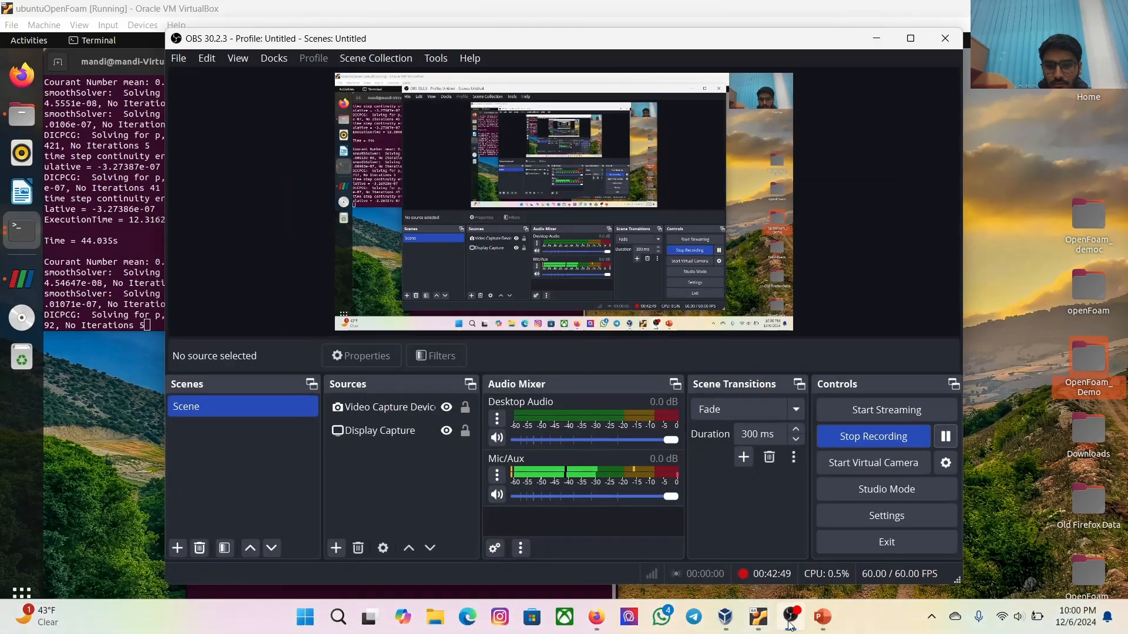
pyautogui.click(876, 38)
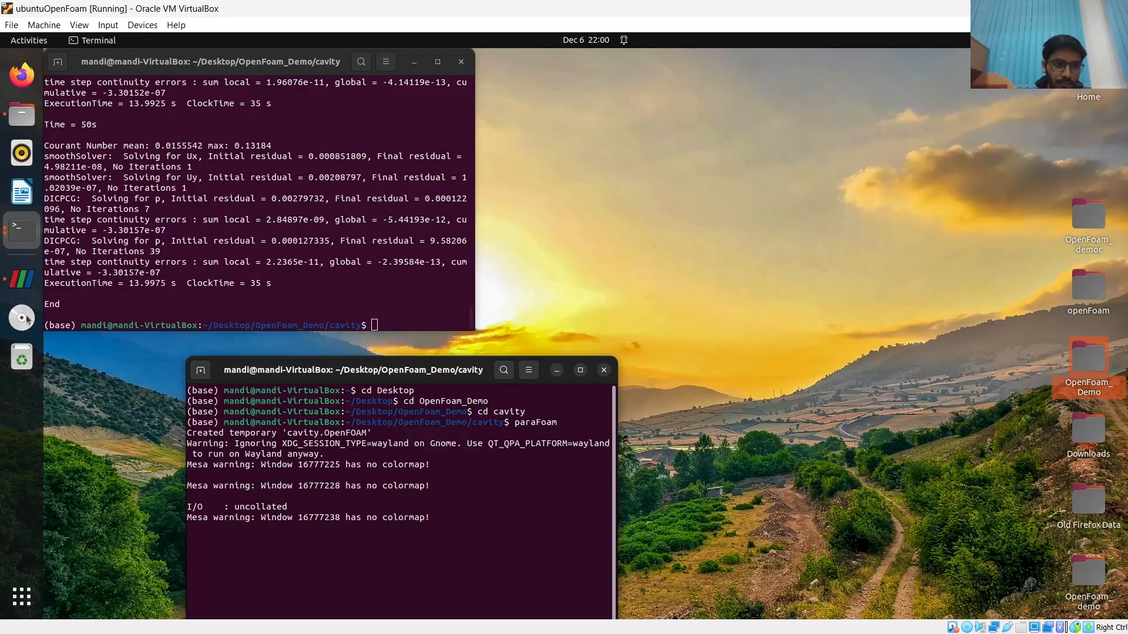
# Close the old ParaView session, relaunch it from the cavity folder with paraFoam, and load the case with its default properties
pyautogui.click(22, 279)
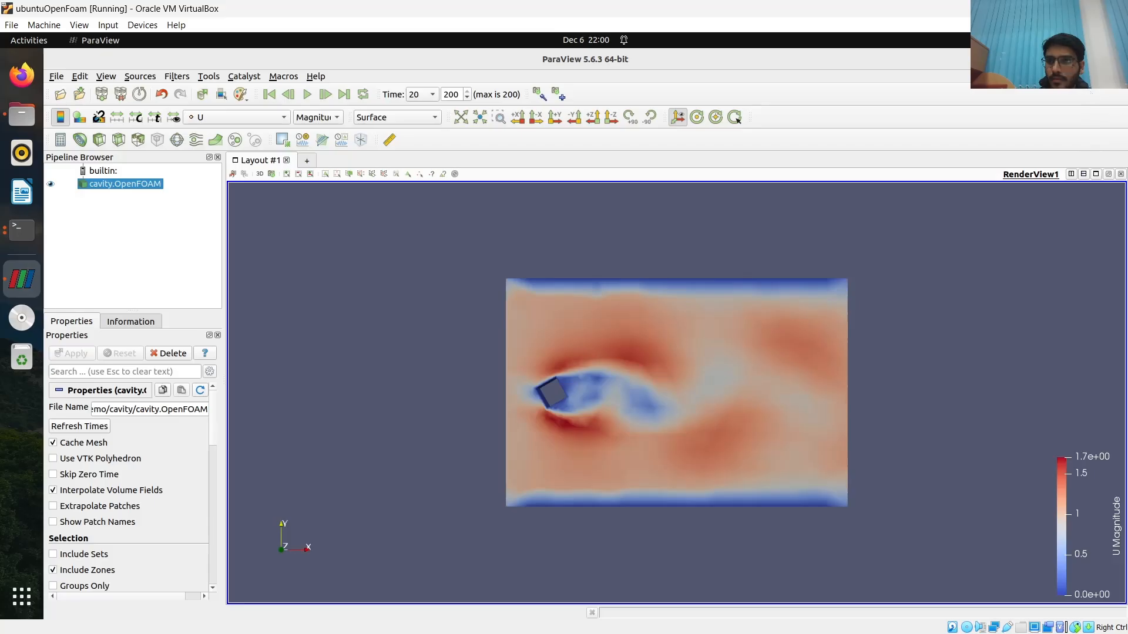
pyautogui.click(1114, 59)
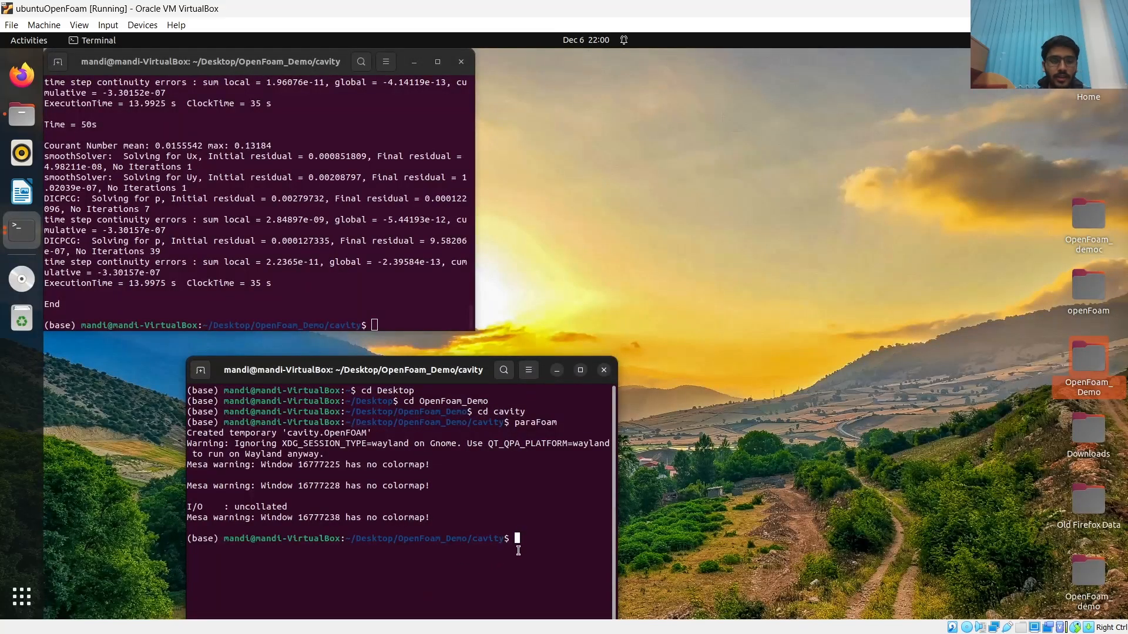
pyautogui.write('paraFoam')
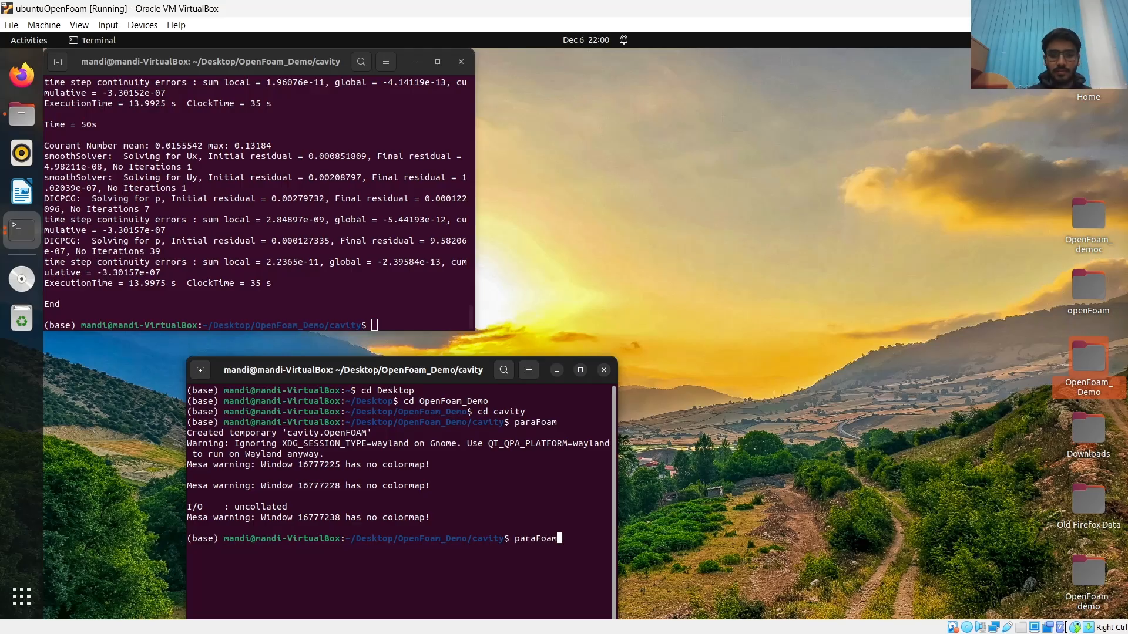
pyautogui.press('Return')
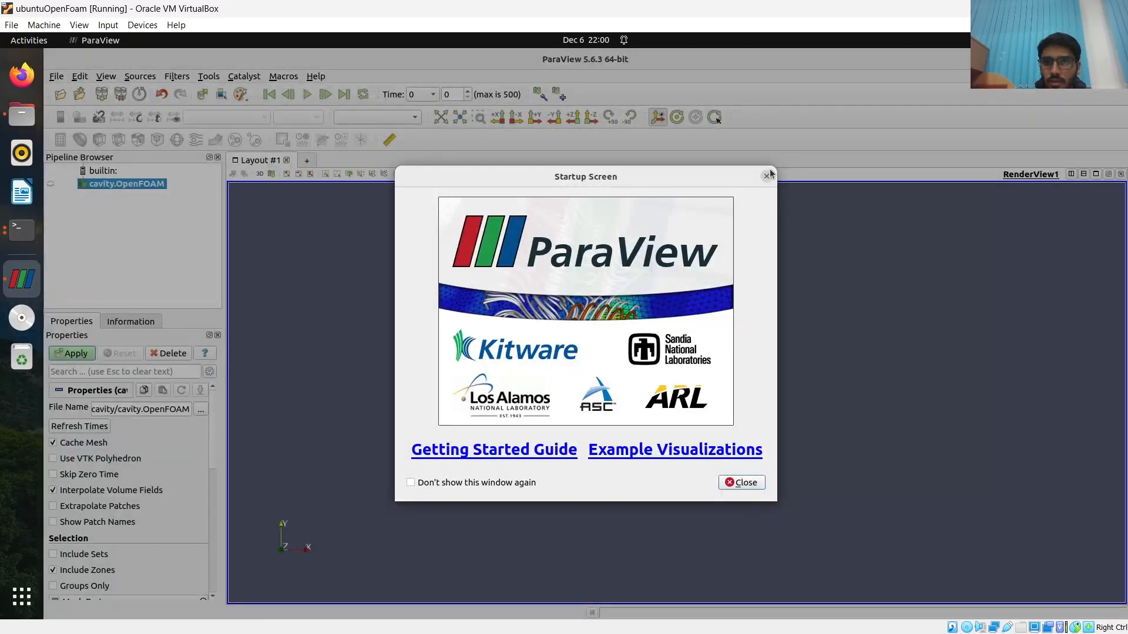
pyautogui.click(766, 175)
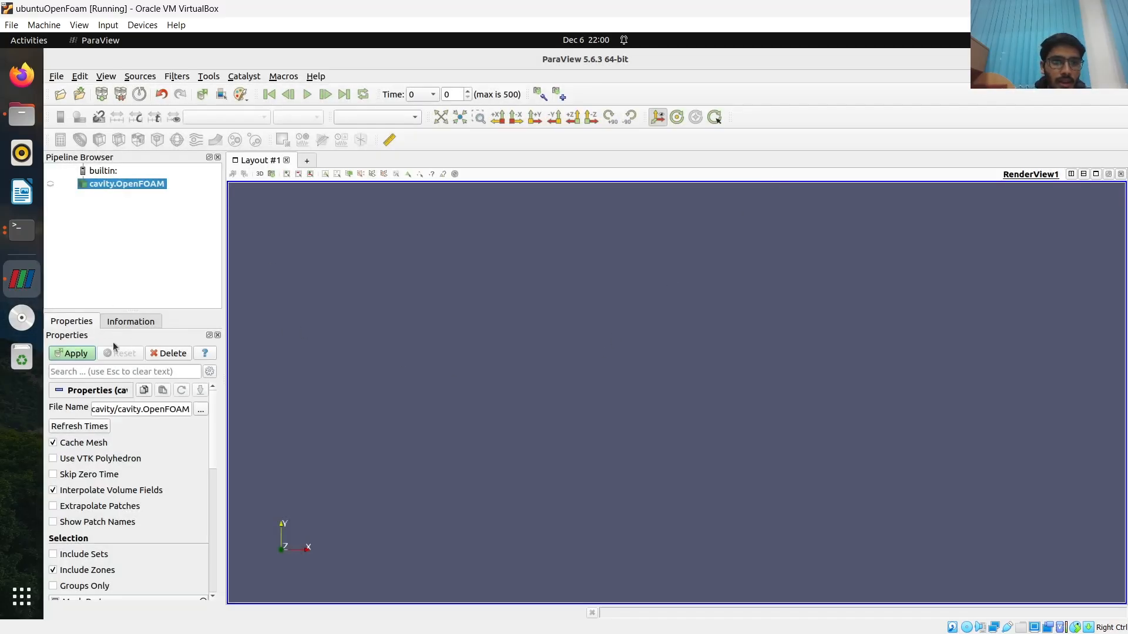
pyautogui.click(72, 353)
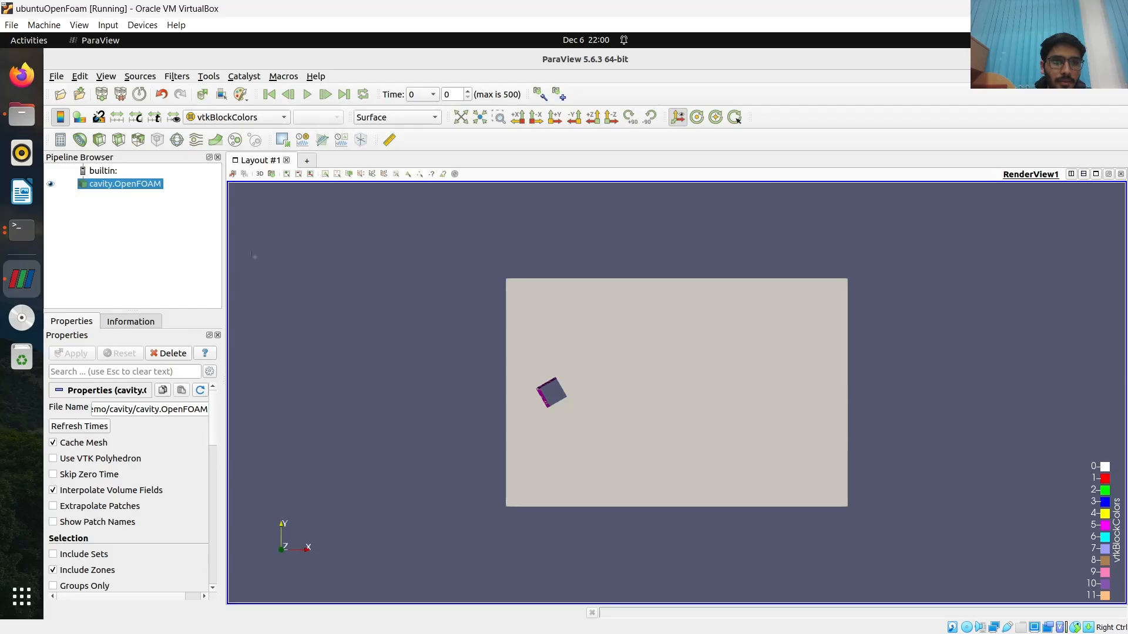
# Color the cavity case by the velocity field U and play the animation from the start
pyautogui.click(218, 116)
pyautogui.click(264, 91)
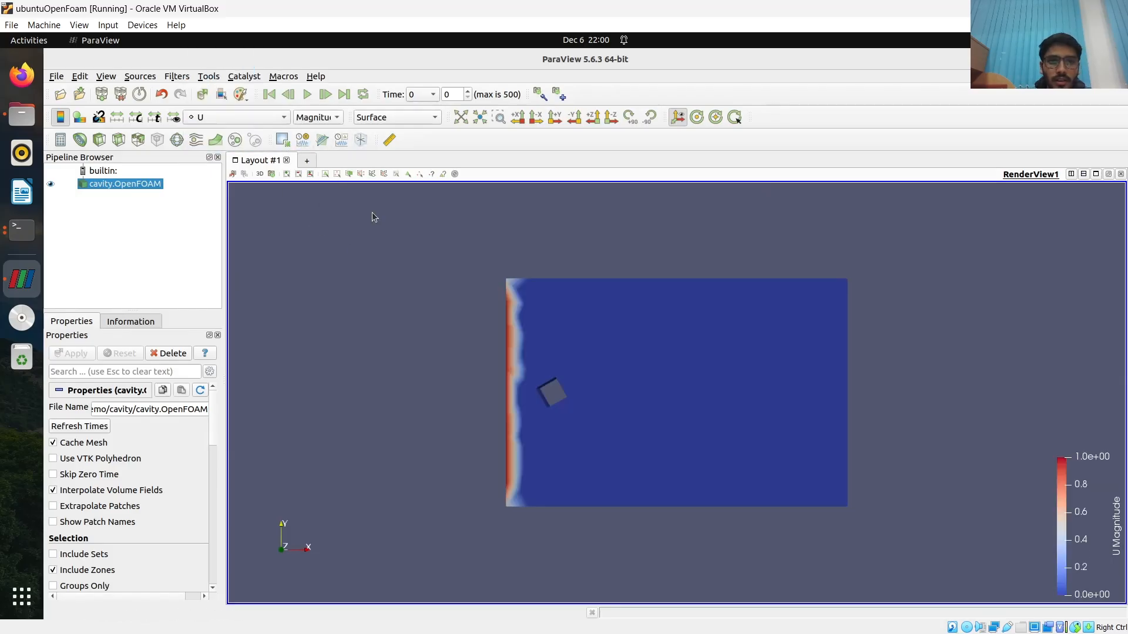
pyautogui.click(307, 94)
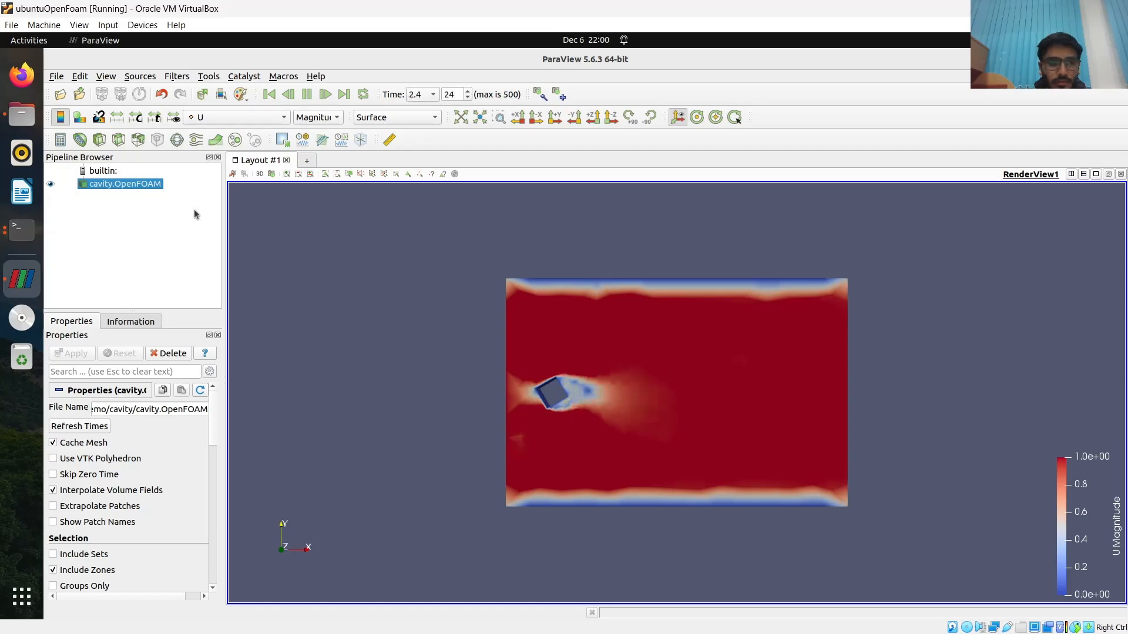
# Try an arrow glyph filter on the cavity case, pause the animation, and delete the filter
pyautogui.click(175, 141)
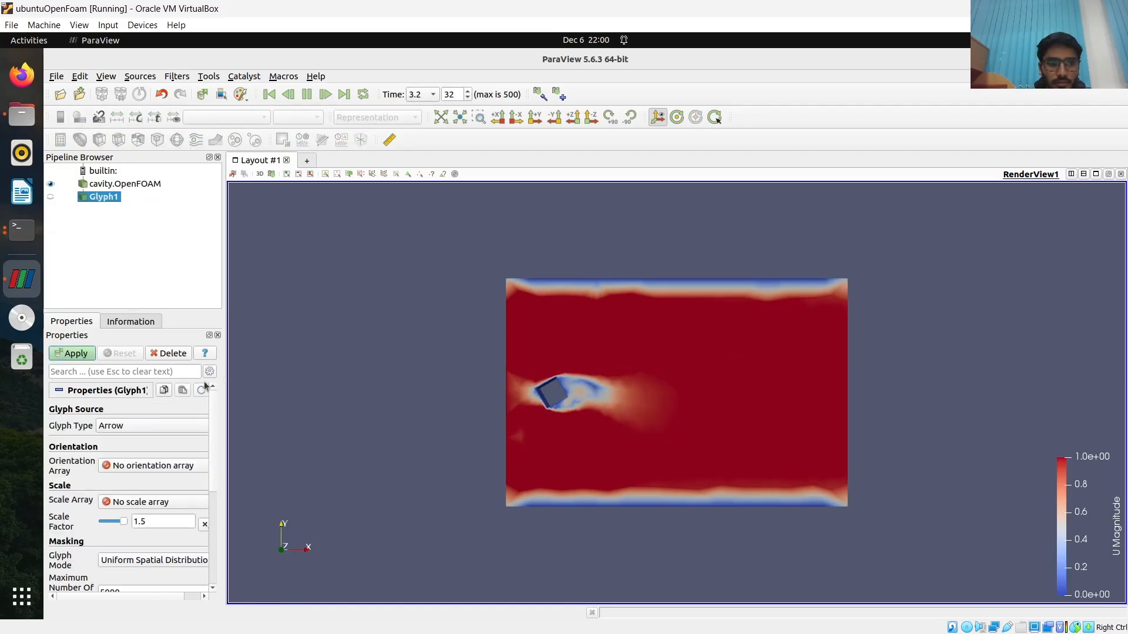
pyautogui.click(71, 354)
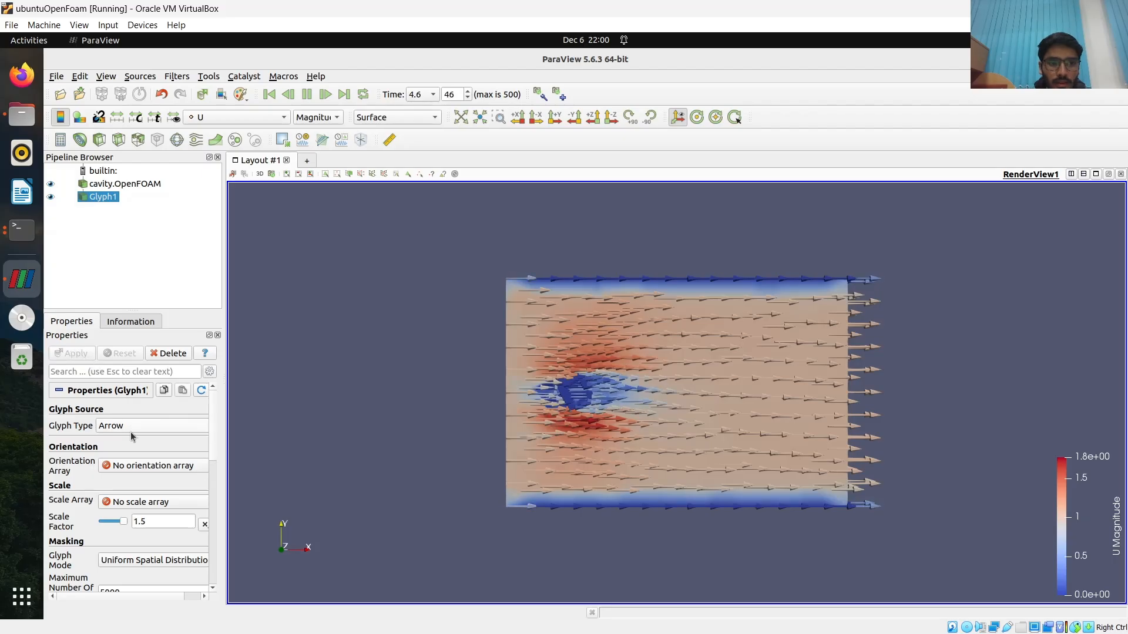
pyautogui.rightClick(89, 199)
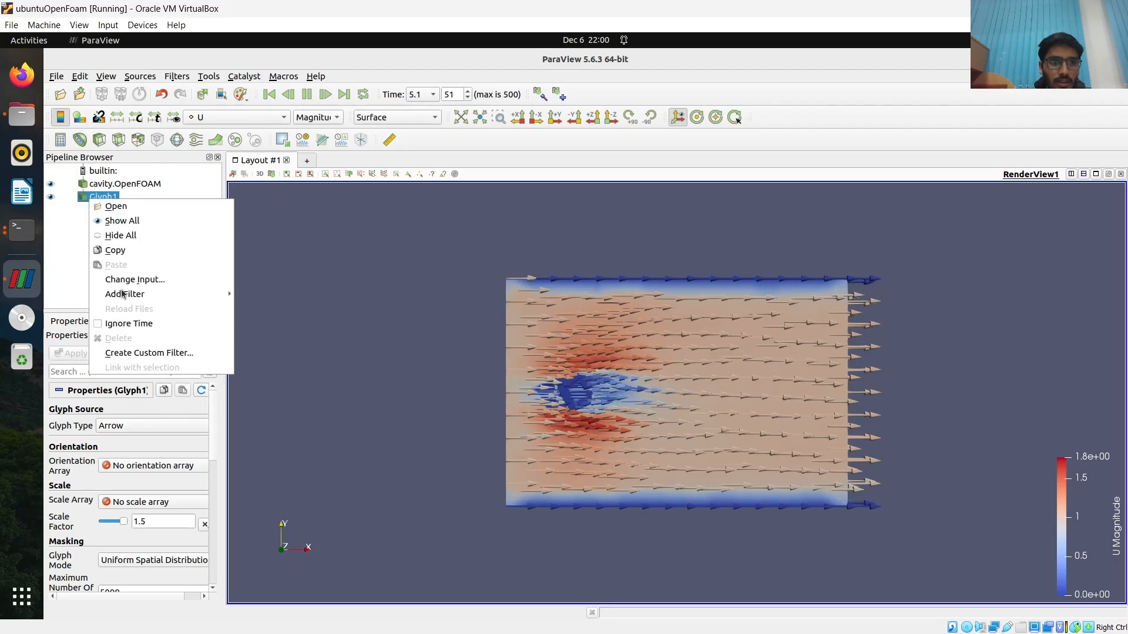
pyautogui.click(379, 358)
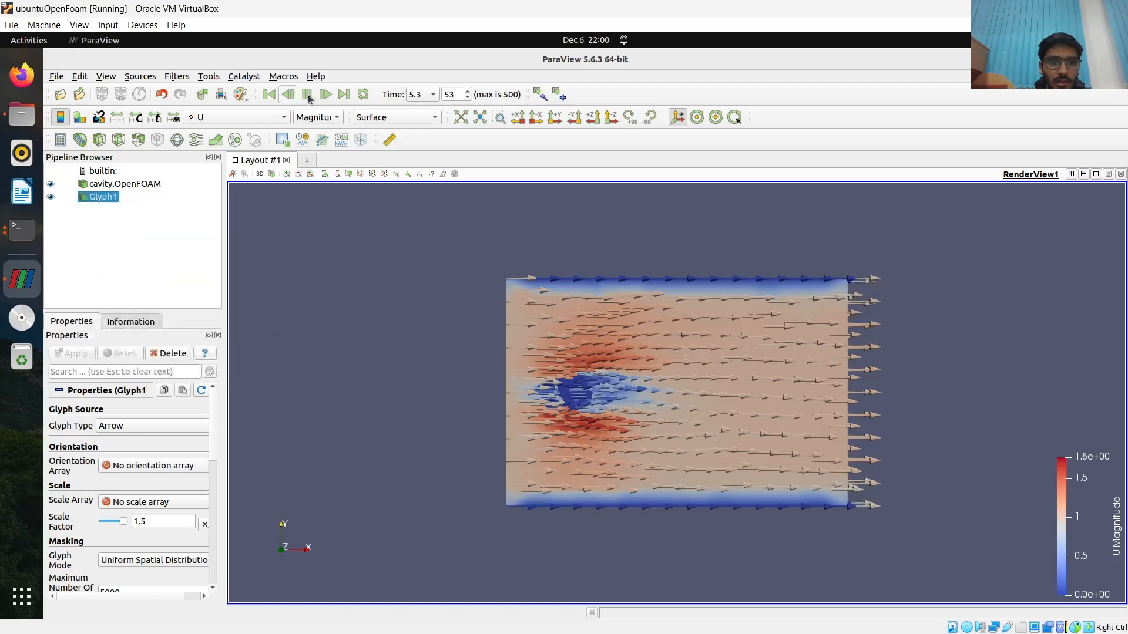
pyautogui.rightClick(97, 197)
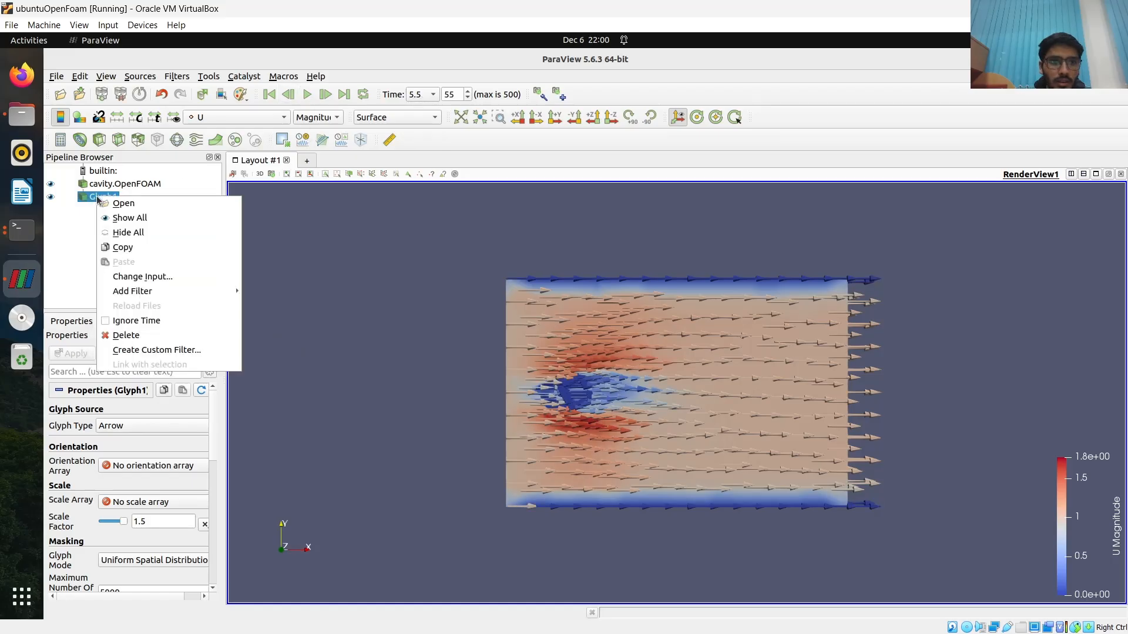
pyautogui.click(124, 335)
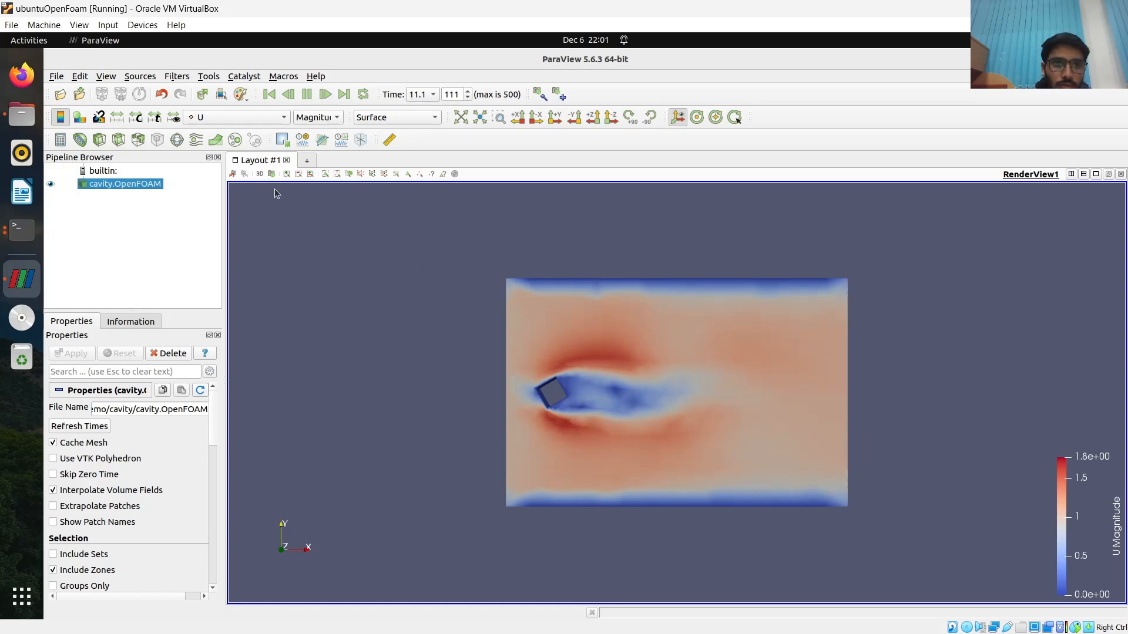
# Probe the cavity case at the point 7.5, 5, 0.5 with one sample point, and delete the probe filter
pyautogui.click(360, 143)
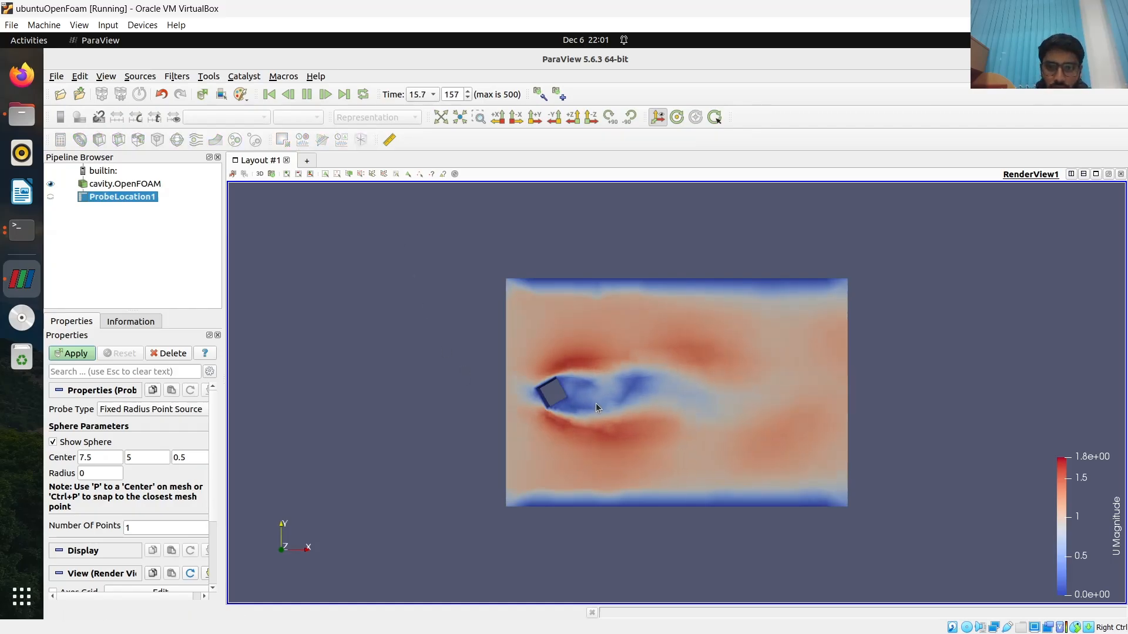
pyautogui.click(73, 355)
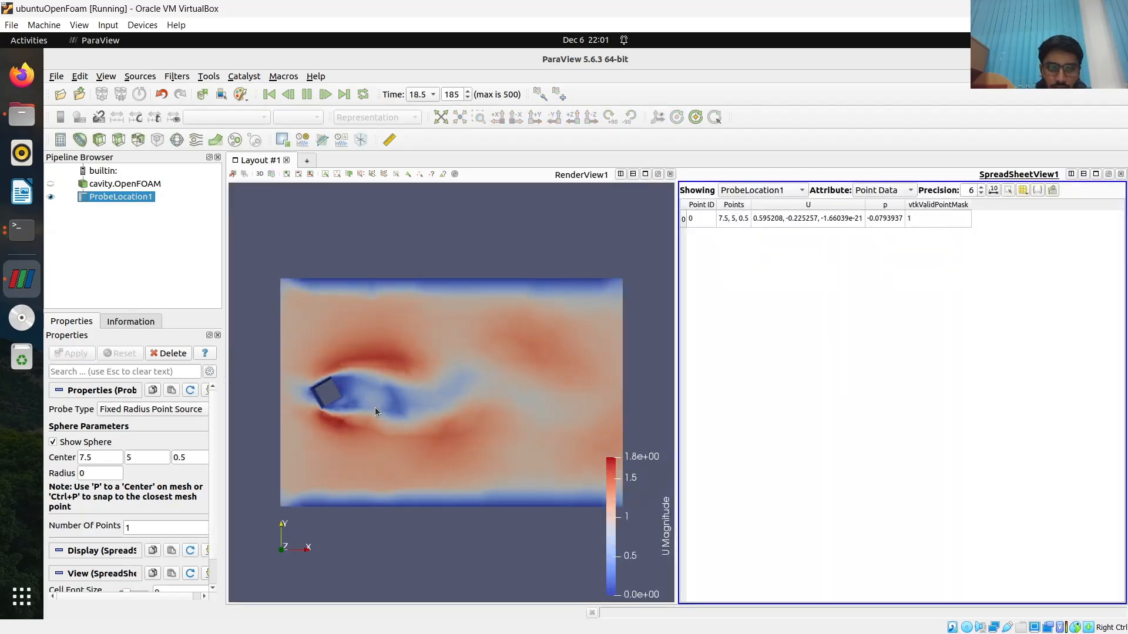
pyautogui.click(376, 410)
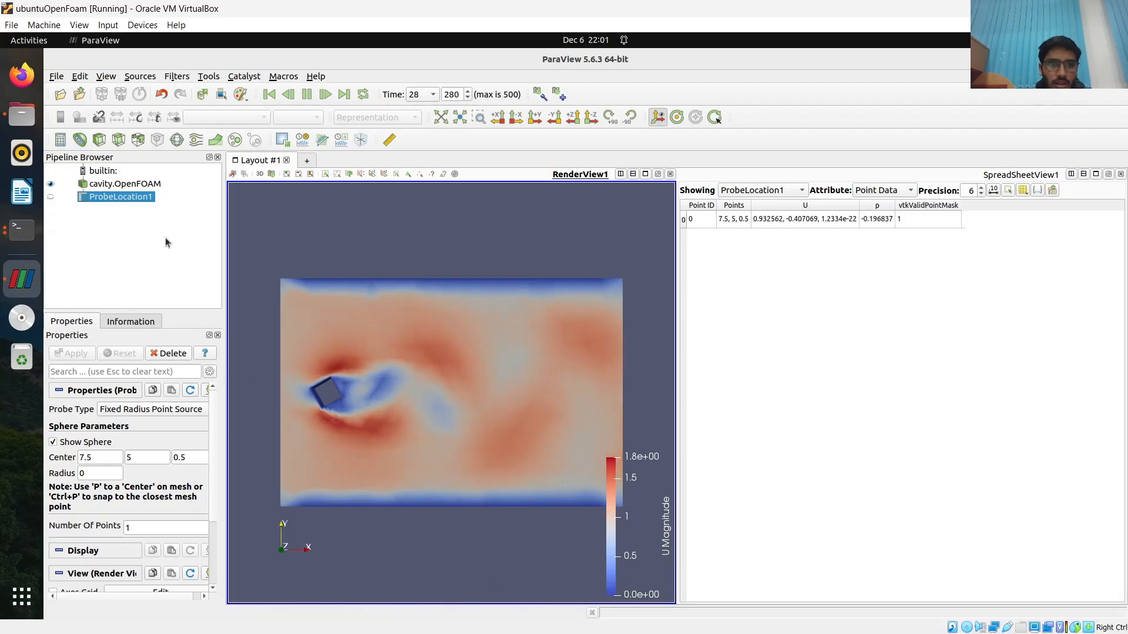
pyautogui.rightClick(118, 197)
pyautogui.click(152, 340)
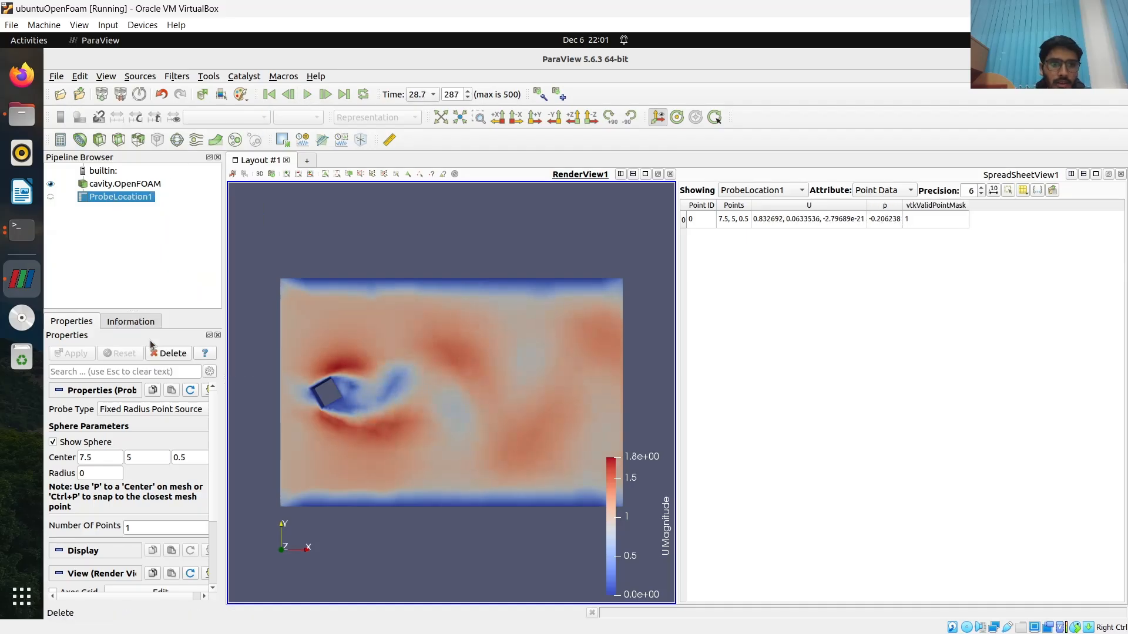
# Resume the velocity animation and maximize the render view to watch the flow behind the square obstacle
pyautogui.click(307, 96)
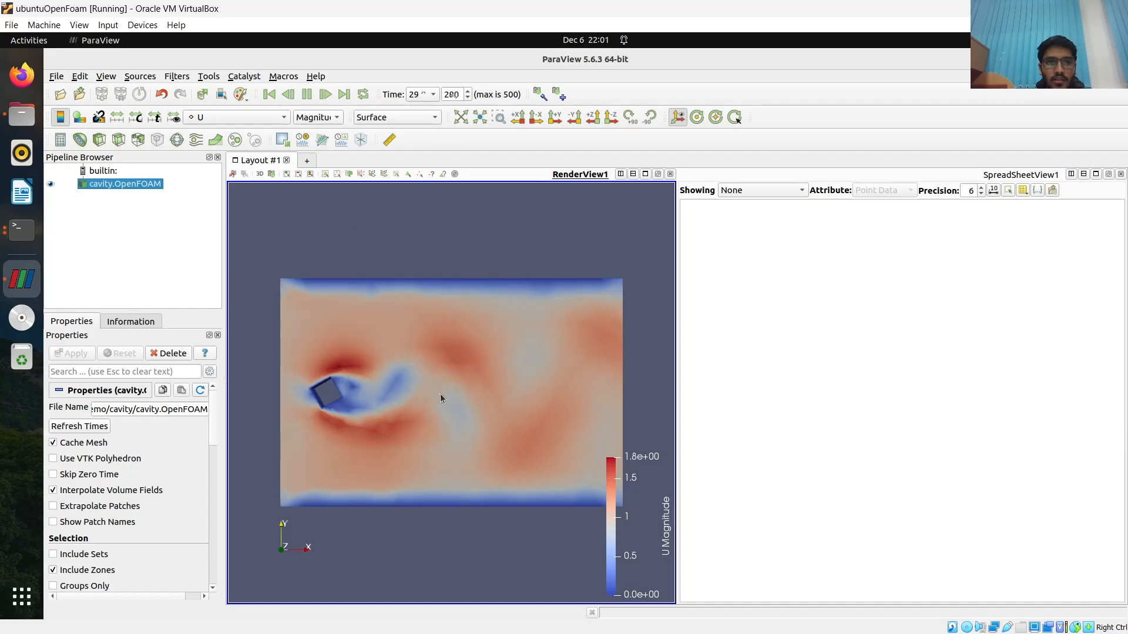
pyautogui.click(645, 175)
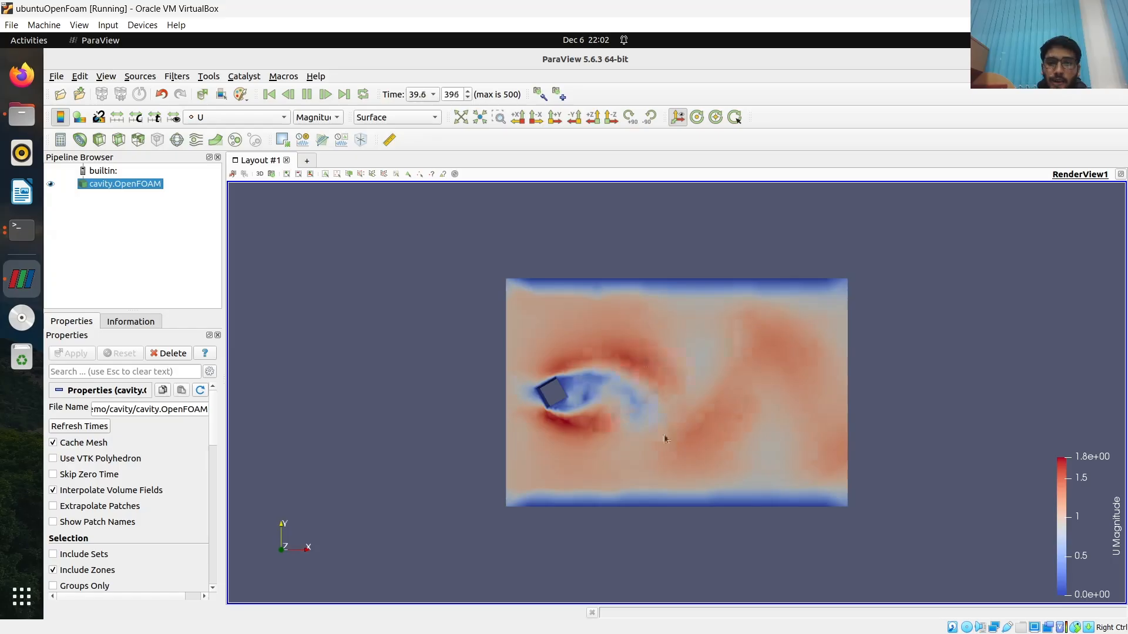
pyautogui.moveTo(835, 632)
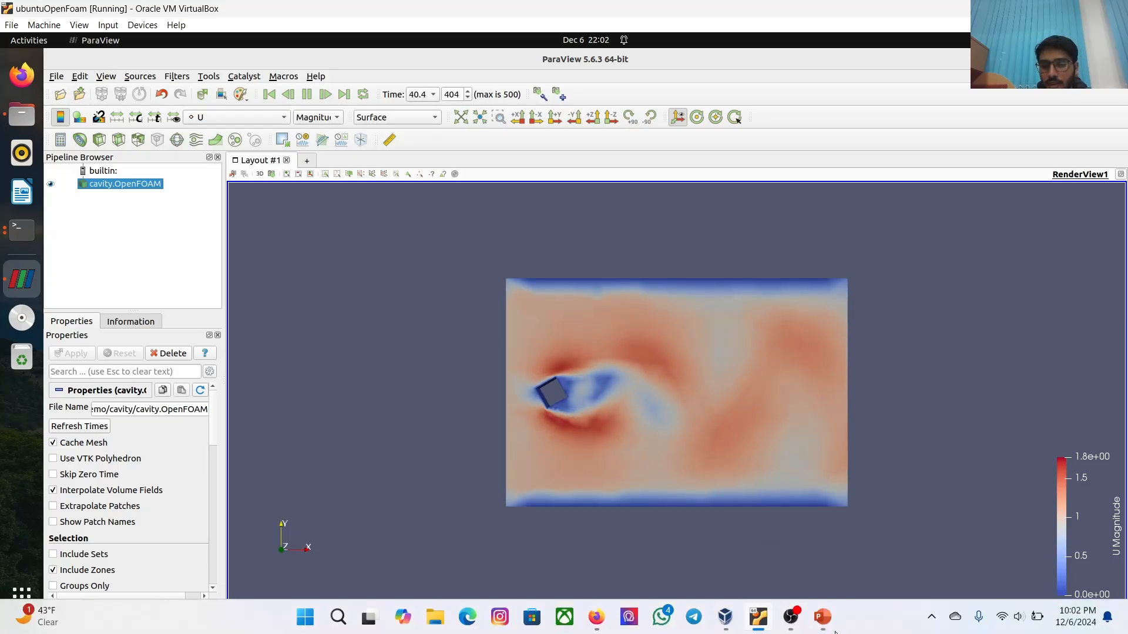
pyautogui.click(785, 621)
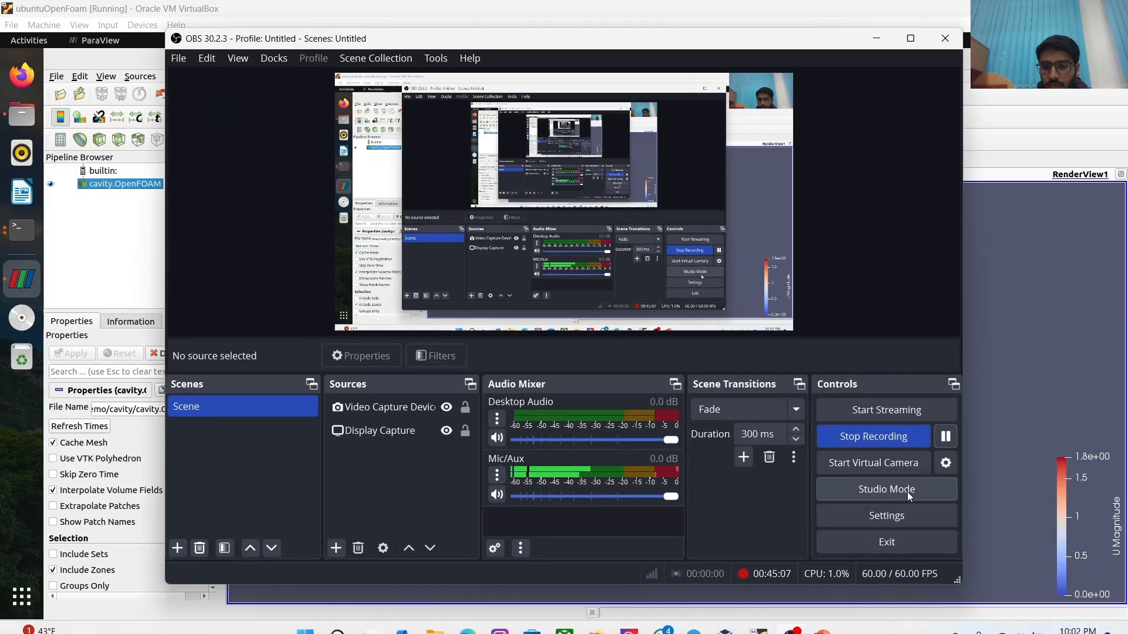
pyautogui.click(944, 437)
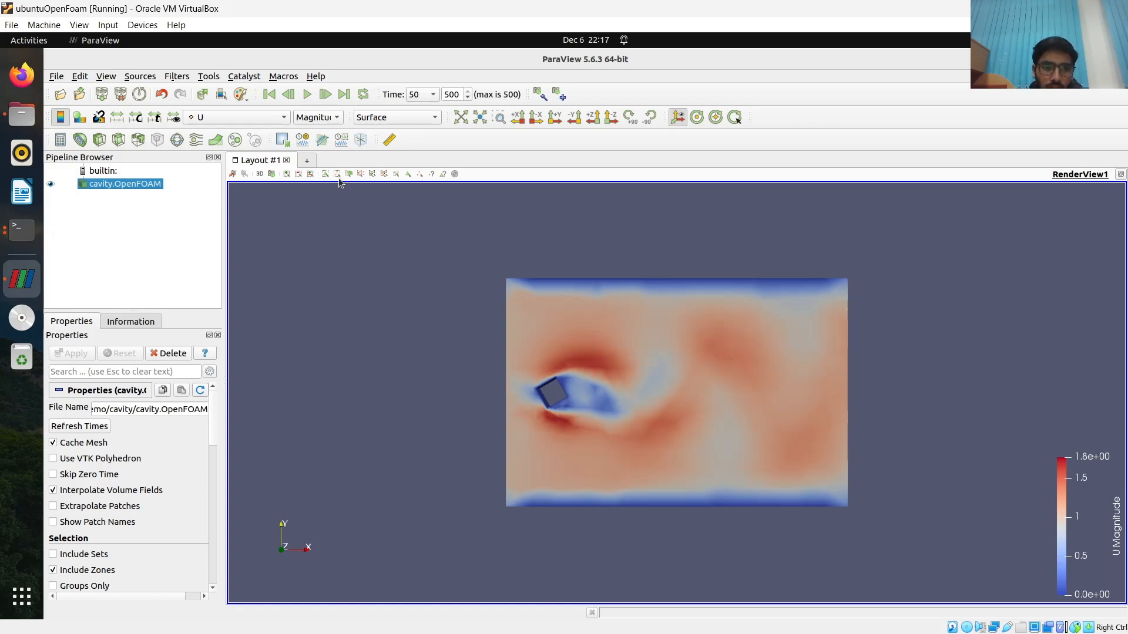
# Apply a Probe Location filter to the cavity case at the point 7.5, 5, 0.5 with one sample point
pyautogui.click(361, 139)
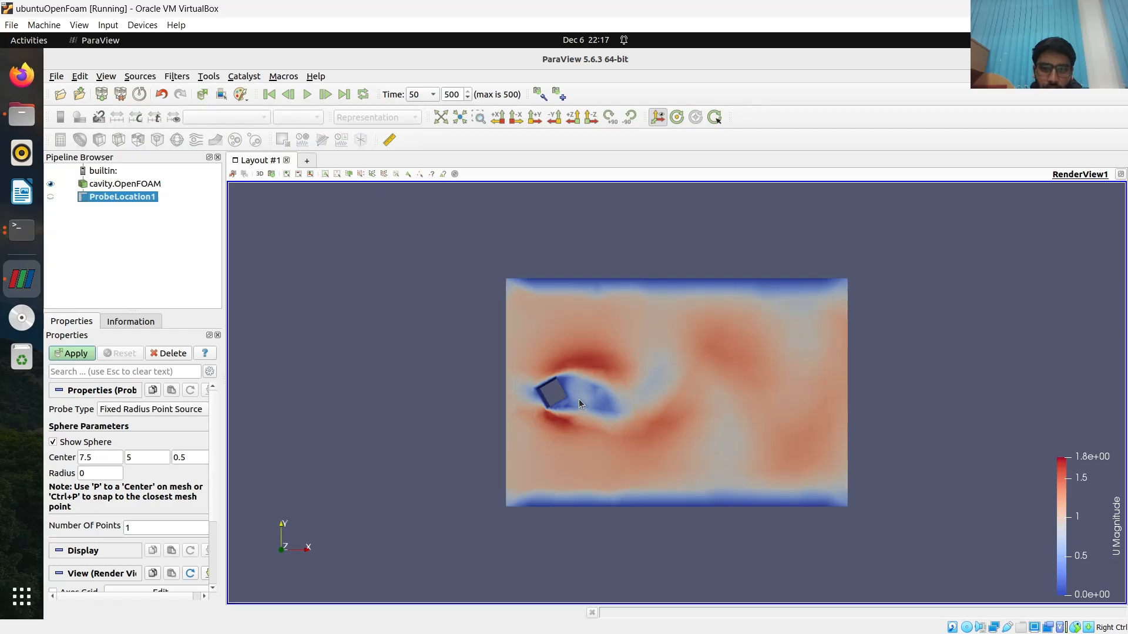
pyautogui.click(71, 353)
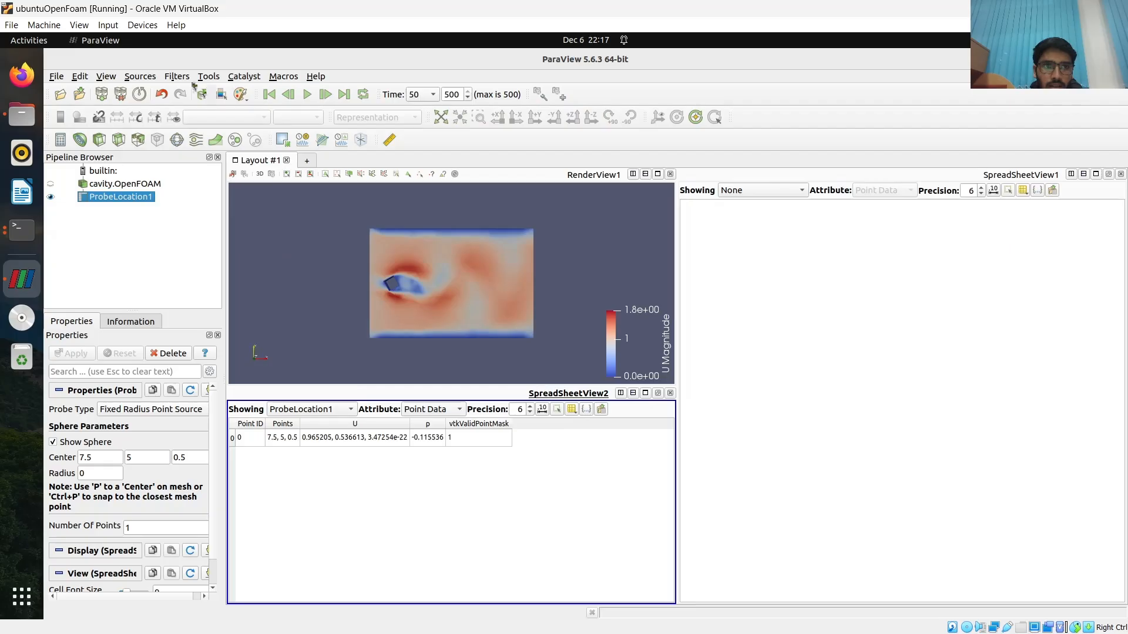
pyautogui.click(170, 78)
pyautogui.click(185, 89)
pyautogui.press('Escape')
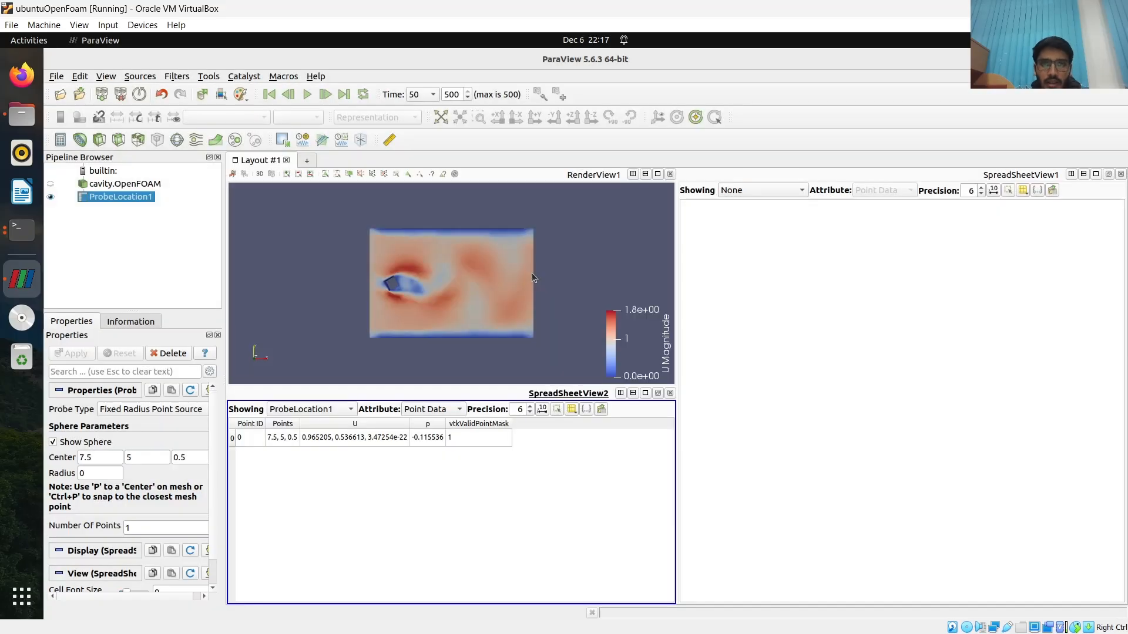
# Find the Plot Data Over Time filter by searching for "plo" and add it to the probe, accepting the slow operation
pyautogui.click(178, 77)
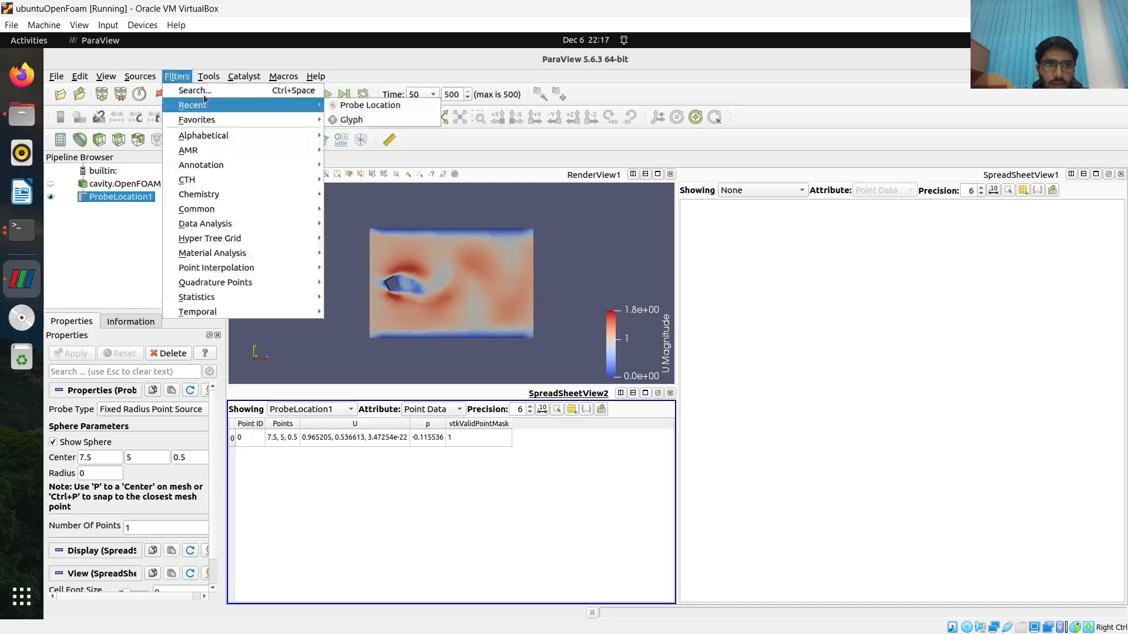
pyautogui.click(204, 91)
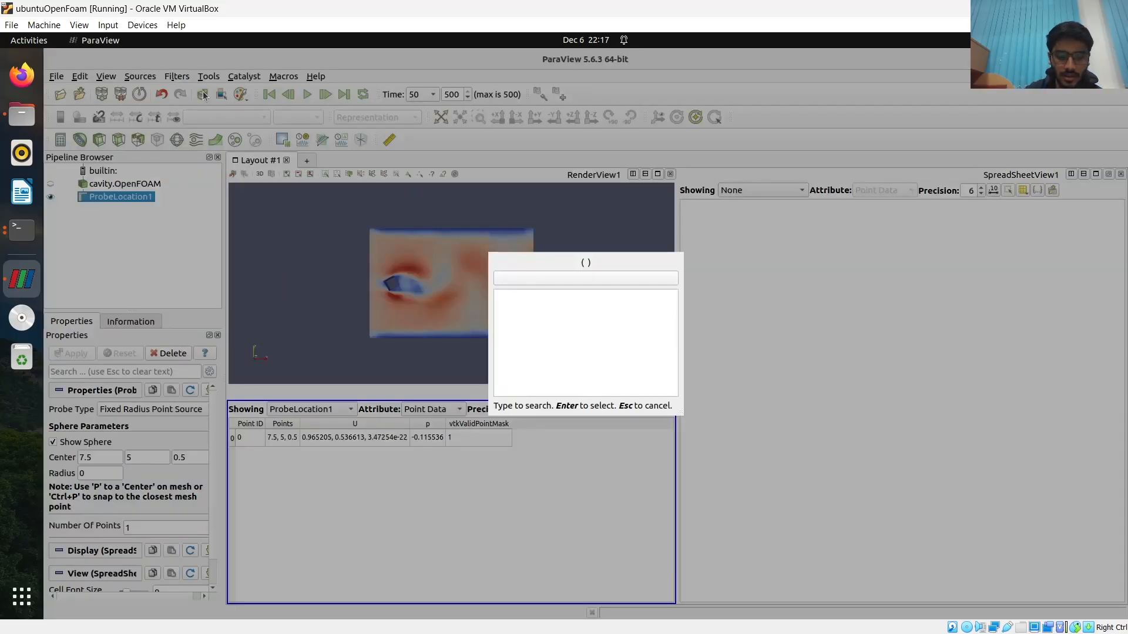
pyautogui.write('dta')
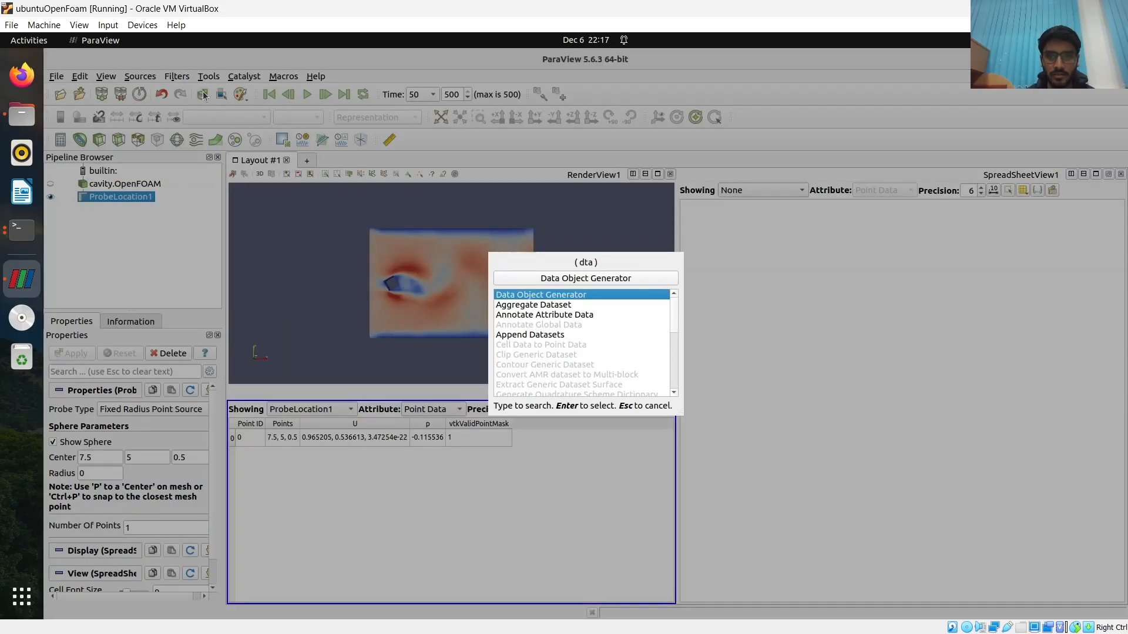
pyautogui.press('BackSpace')
pyautogui.press('BackSpace')
pyautogui.press('BackSpace')
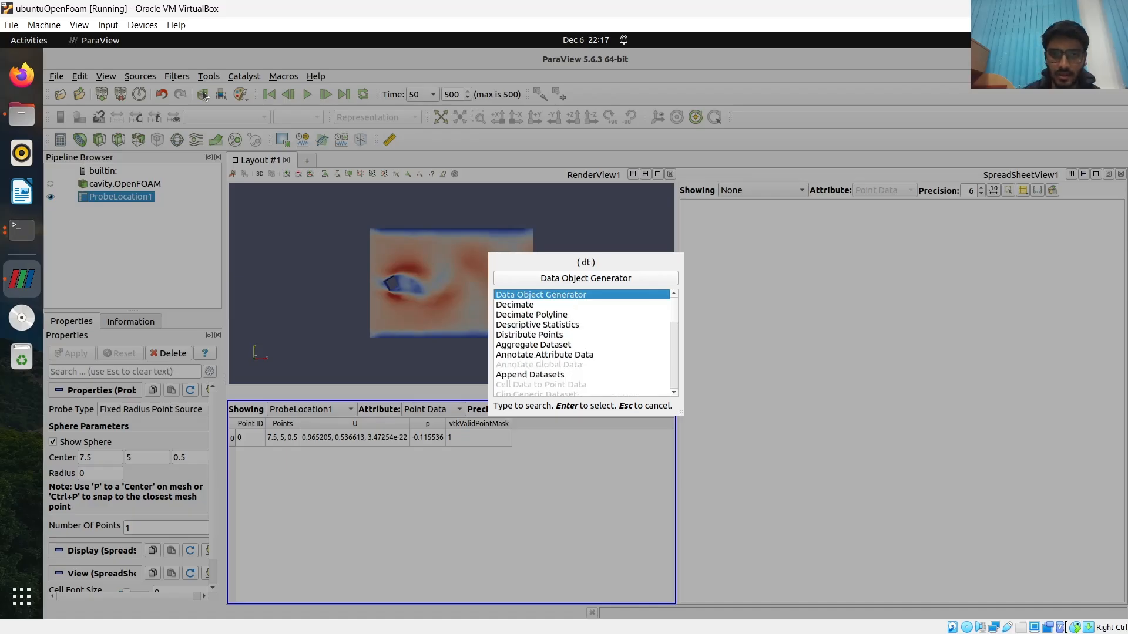
pyautogui.write('plo')
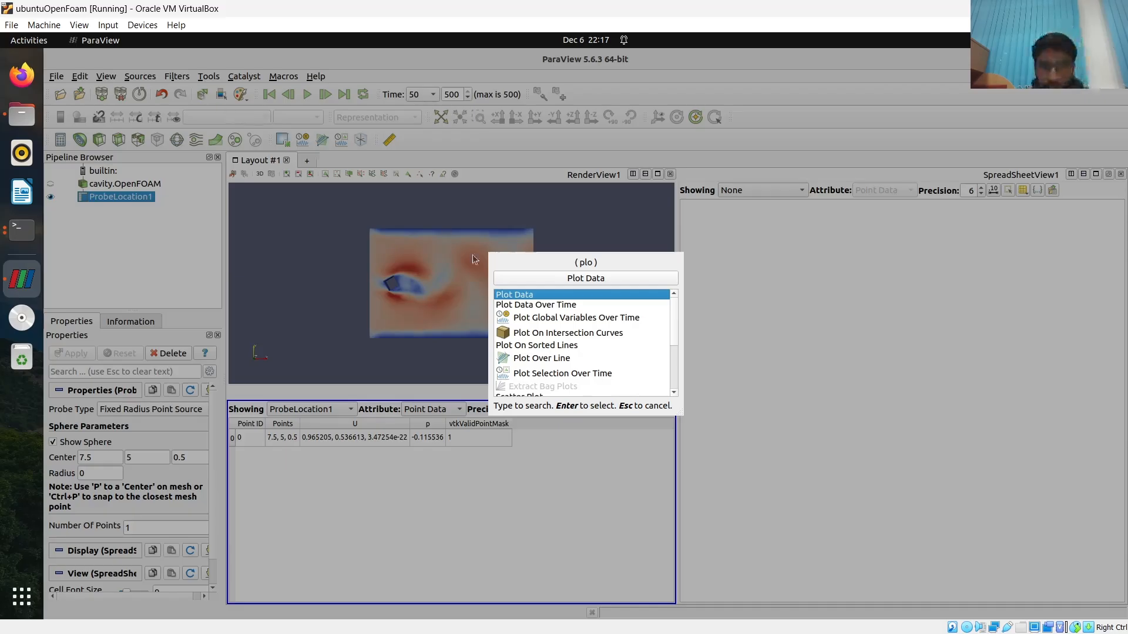
pyautogui.click(536, 306)
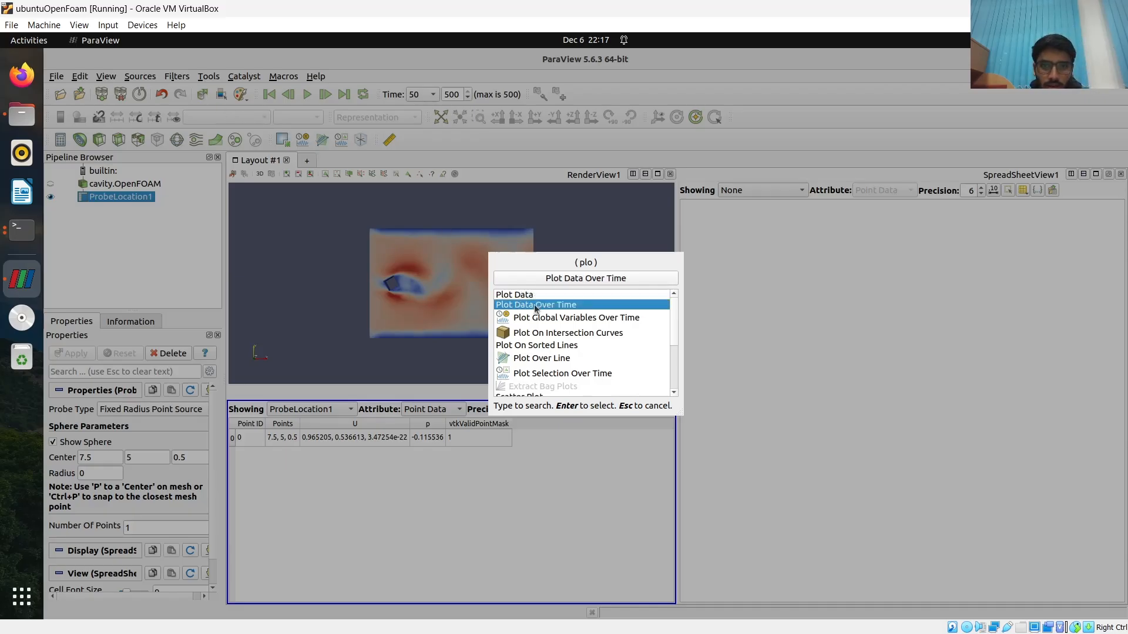
pyautogui.click(559, 282)
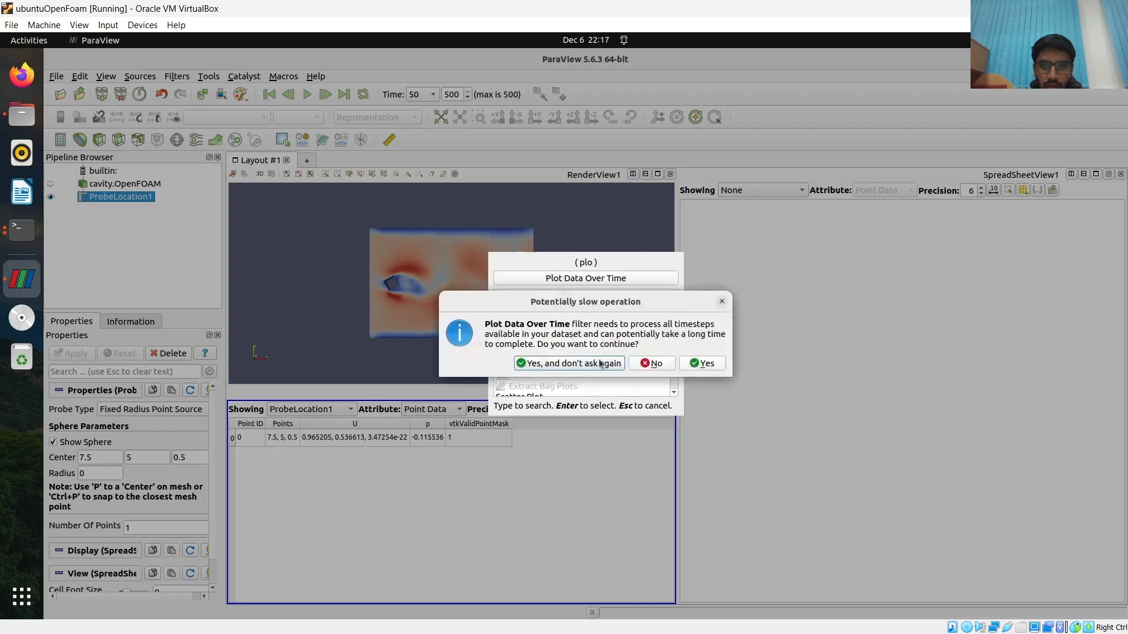
pyautogui.click(696, 364)
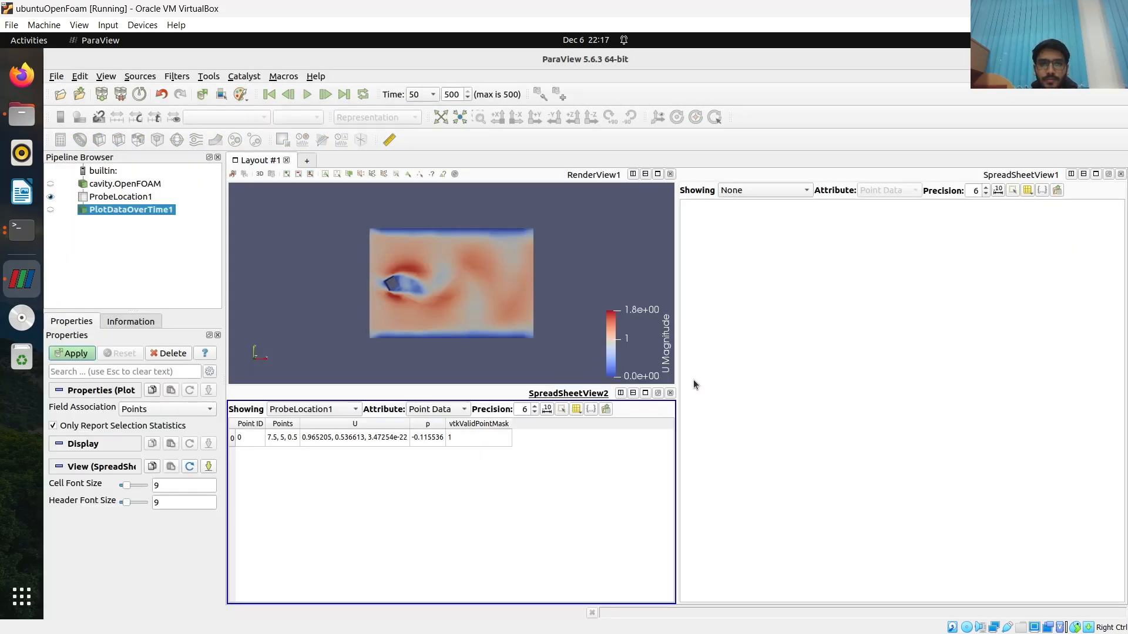
# Play the animation, keep waiting while the time plot computes, and examine the probe's pressure and velocity magnitude curves over time
pyautogui.click(306, 95)
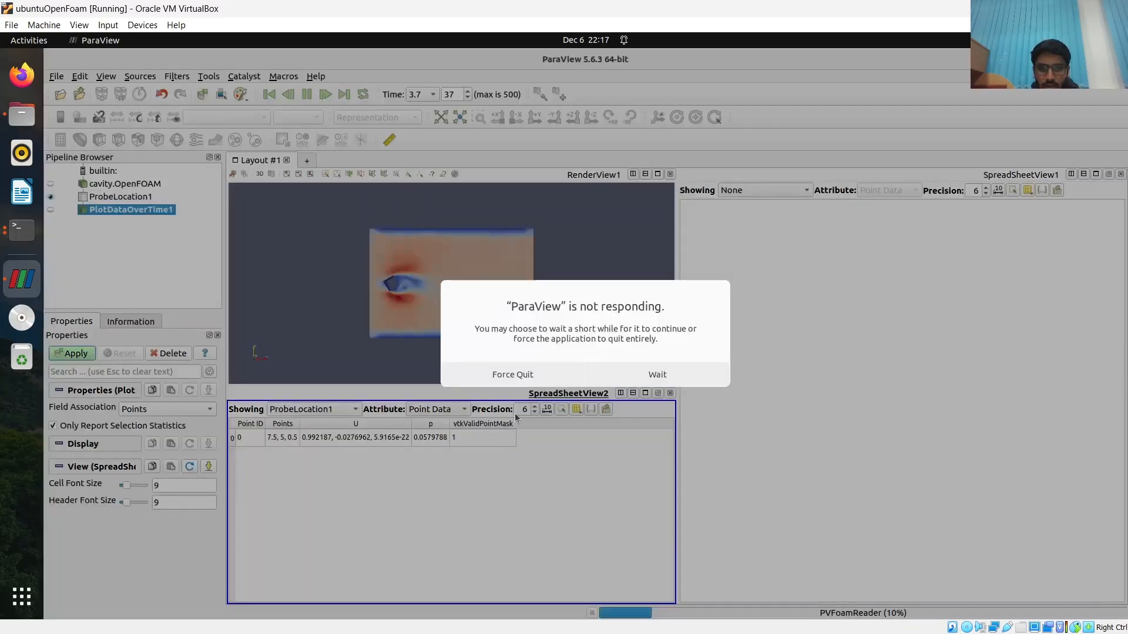
pyautogui.click(654, 373)
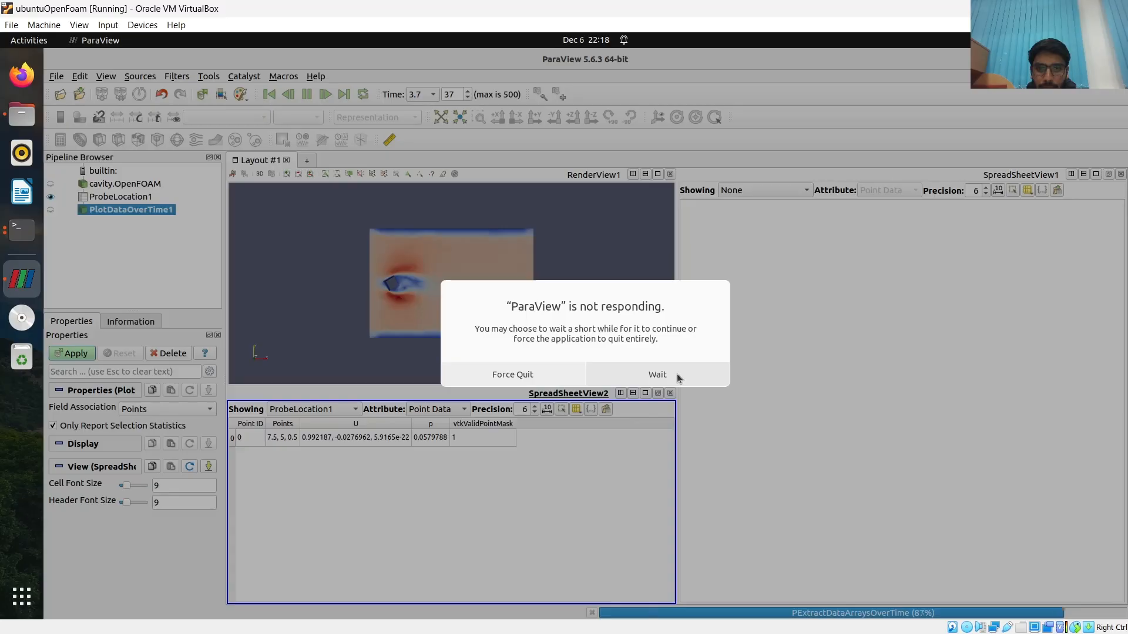
pyautogui.click(676, 373)
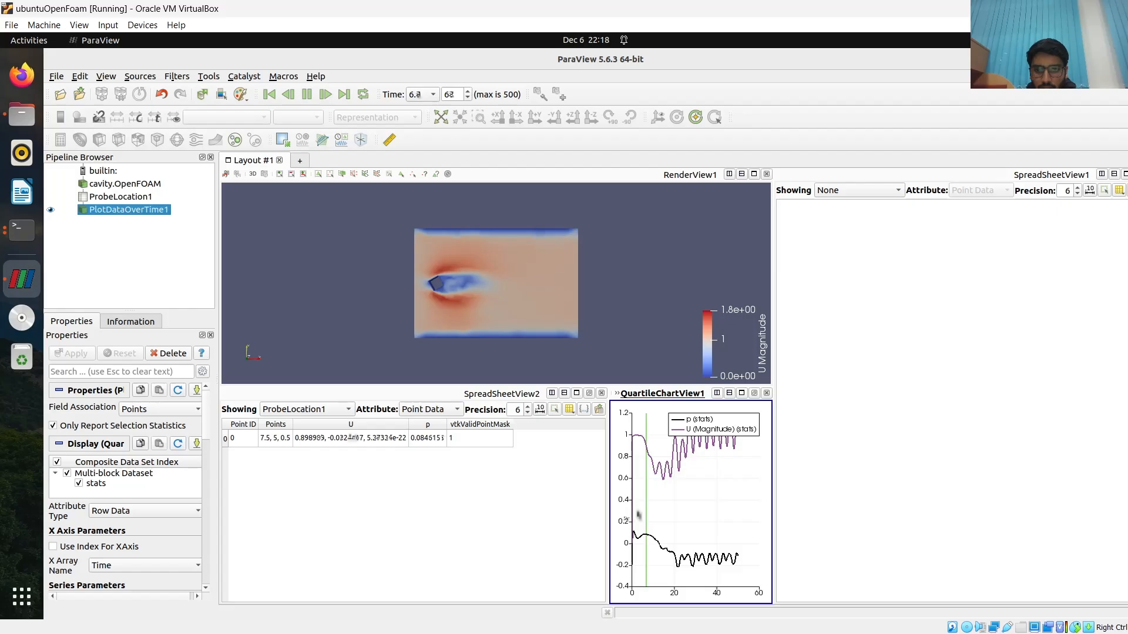
pyautogui.moveTo(699, 565)
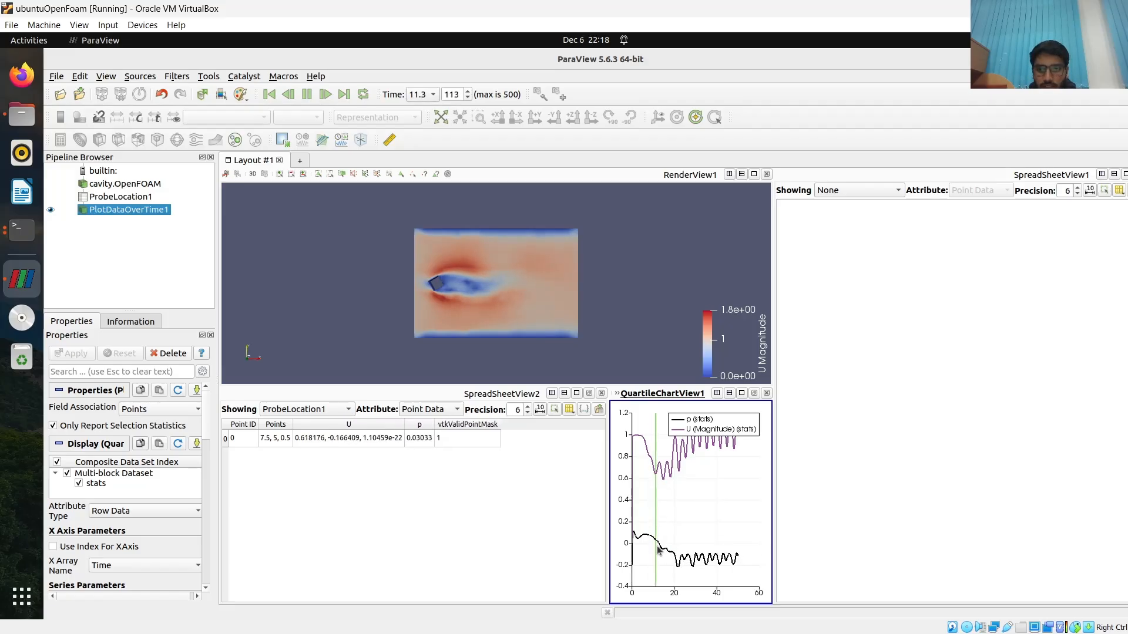
pyautogui.moveTo(662, 420)
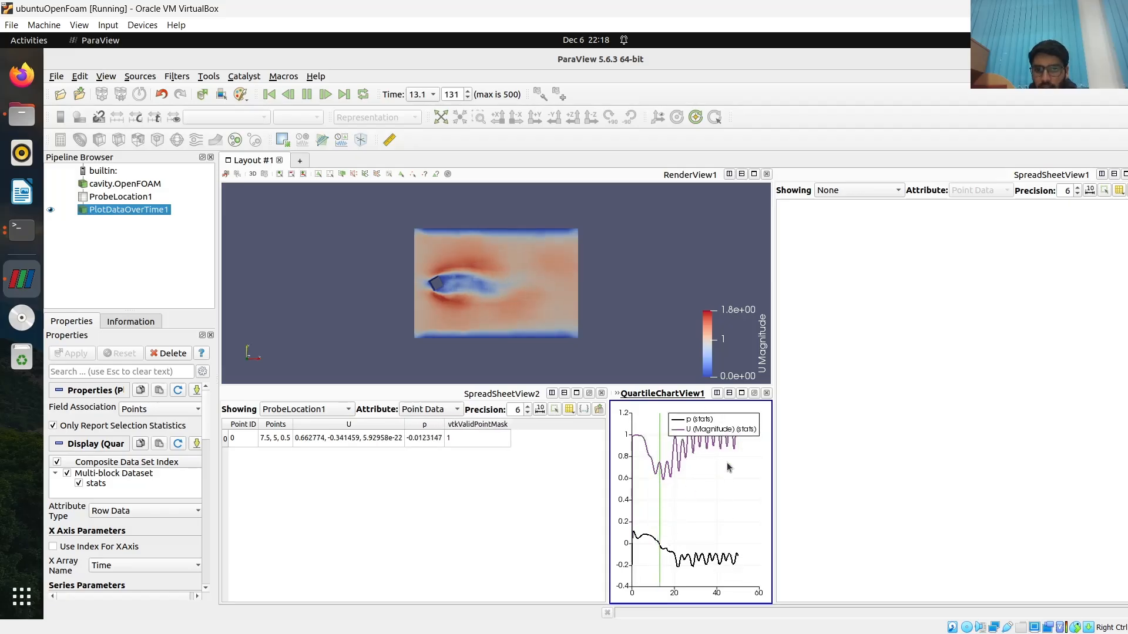
pyautogui.moveTo(707, 459)
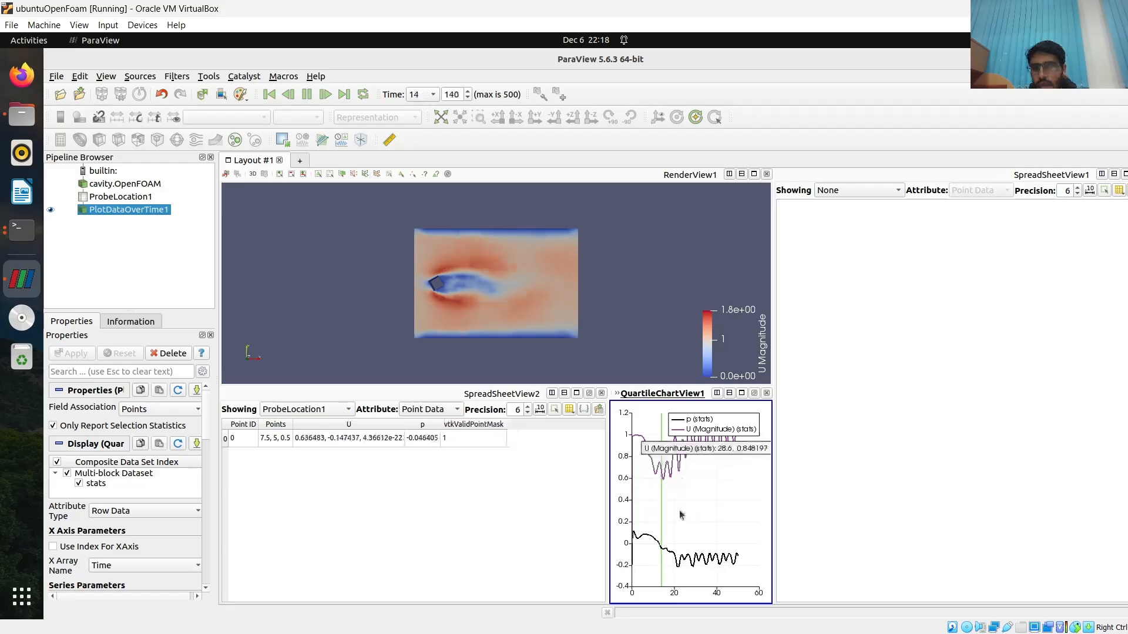
pyautogui.moveTo(736, 550)
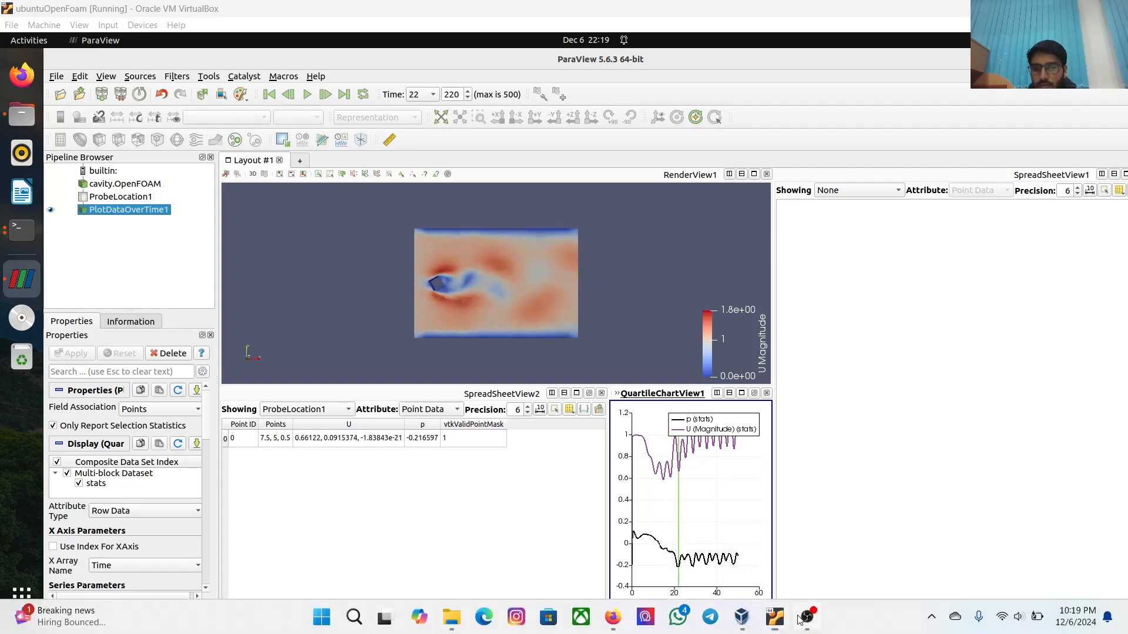
pyautogui.click(800, 620)
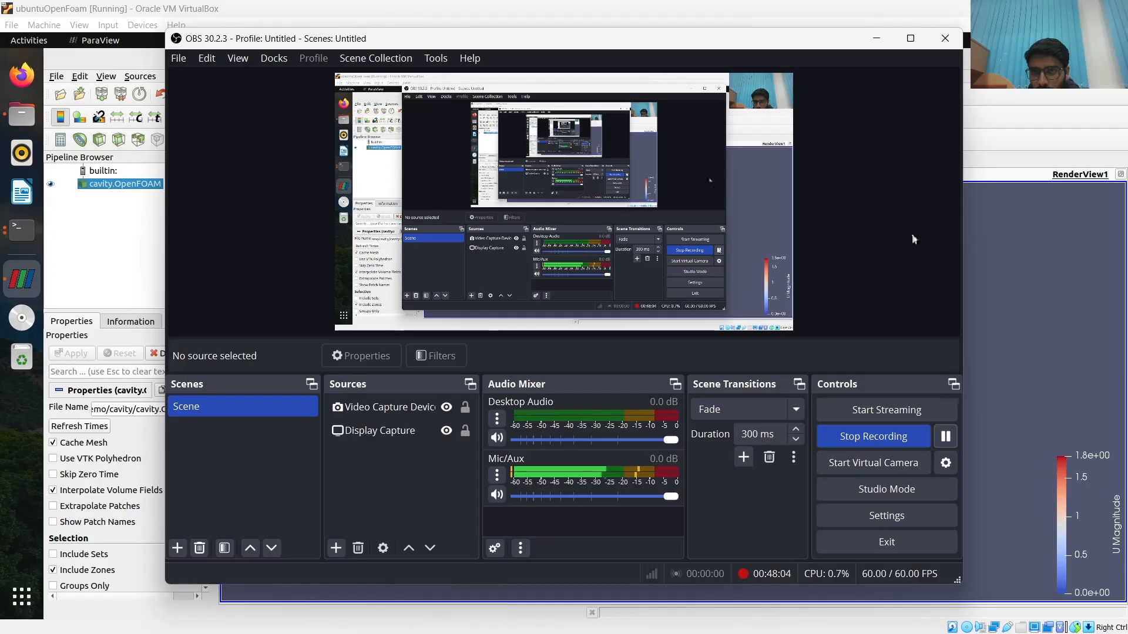
pyautogui.click(876, 39)
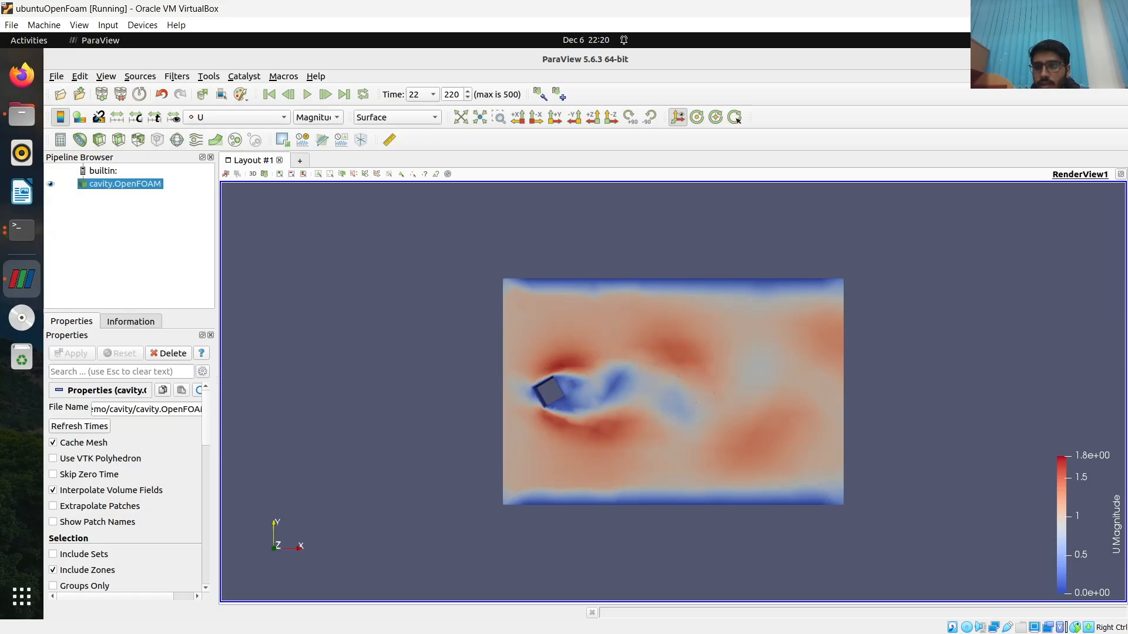
# Switch from ParaView to the OpenFoam_Demo folder on the desktop and open controlDict from the cavity case's system folder
pyautogui.click(1070, 59)
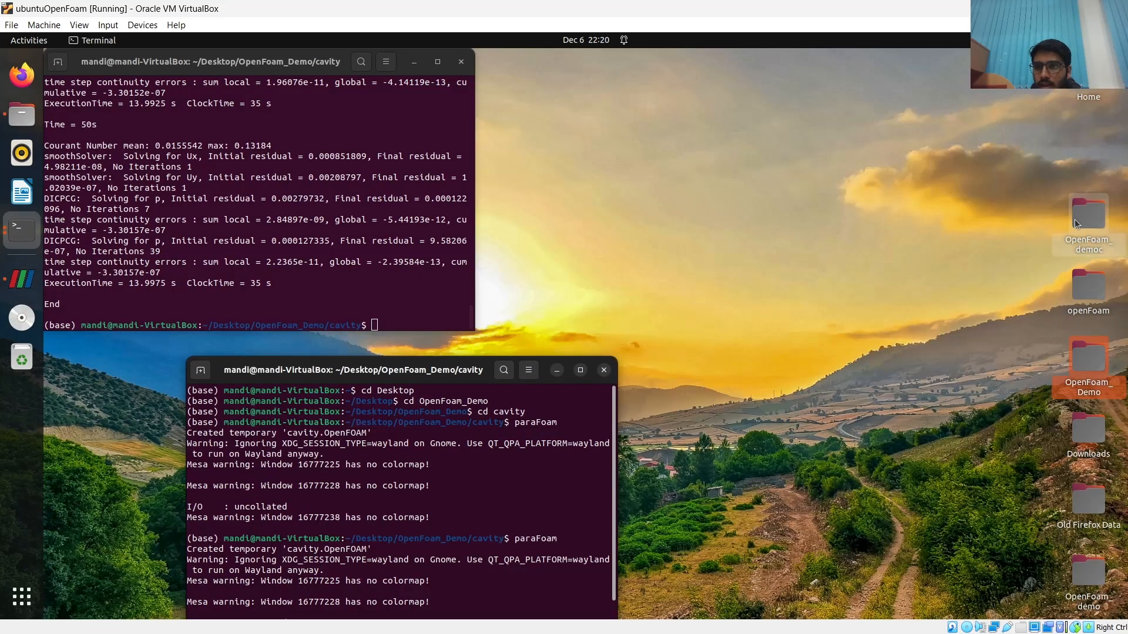
pyautogui.doubleClick(1095, 353)
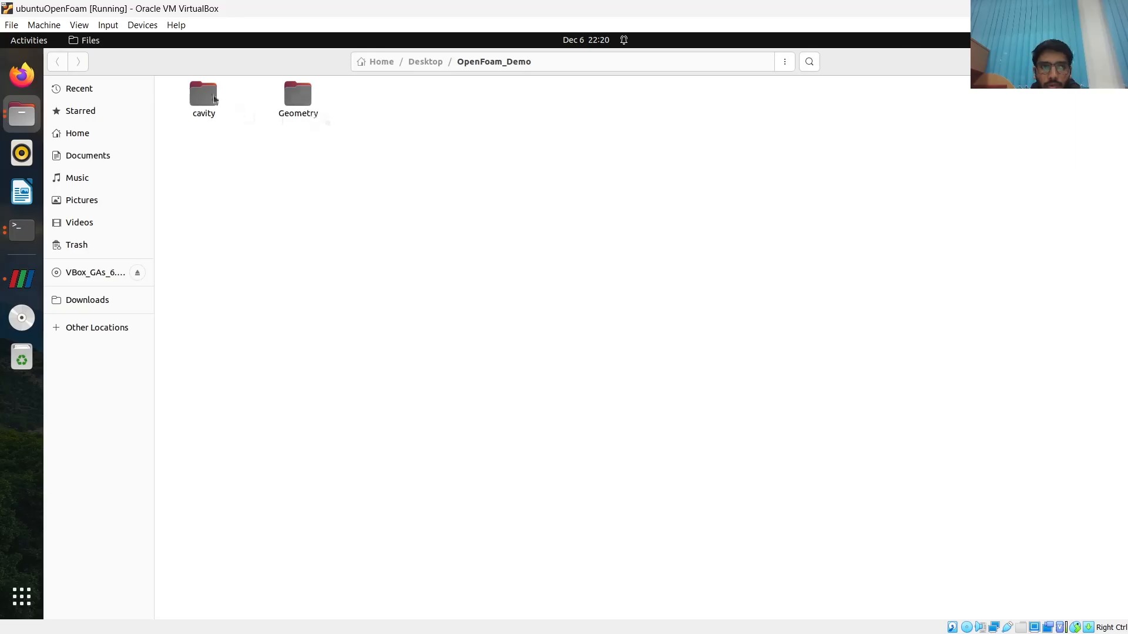
pyautogui.doubleClick(203, 95)
pyautogui.scroll(-5, 659, 429)
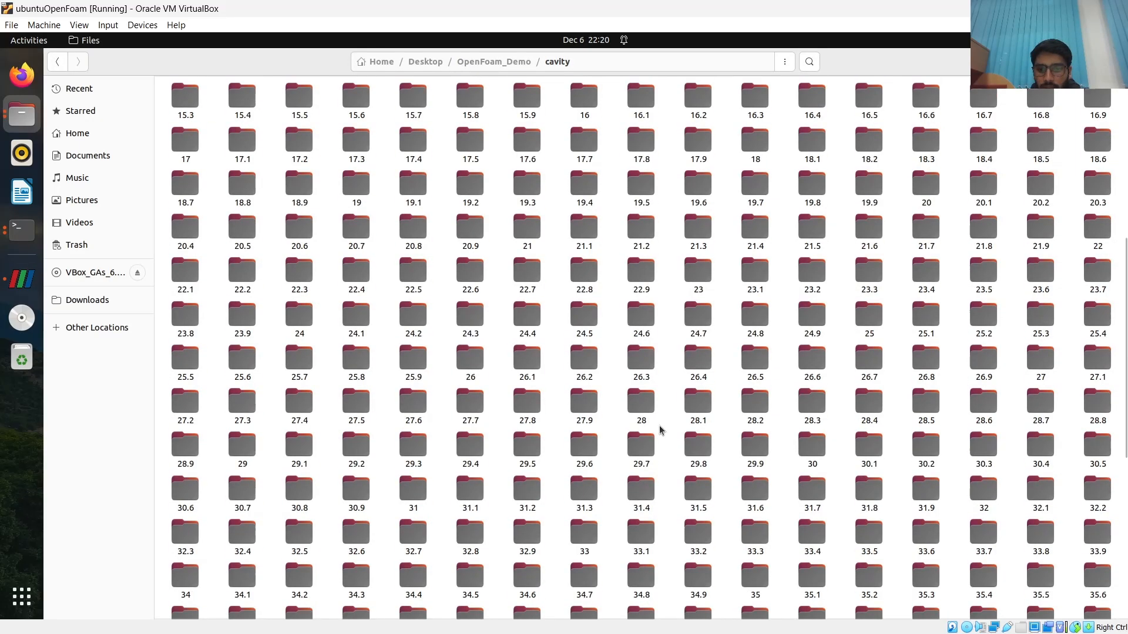
pyautogui.scroll(-5, 659, 430)
pyautogui.doubleClick(697, 589)
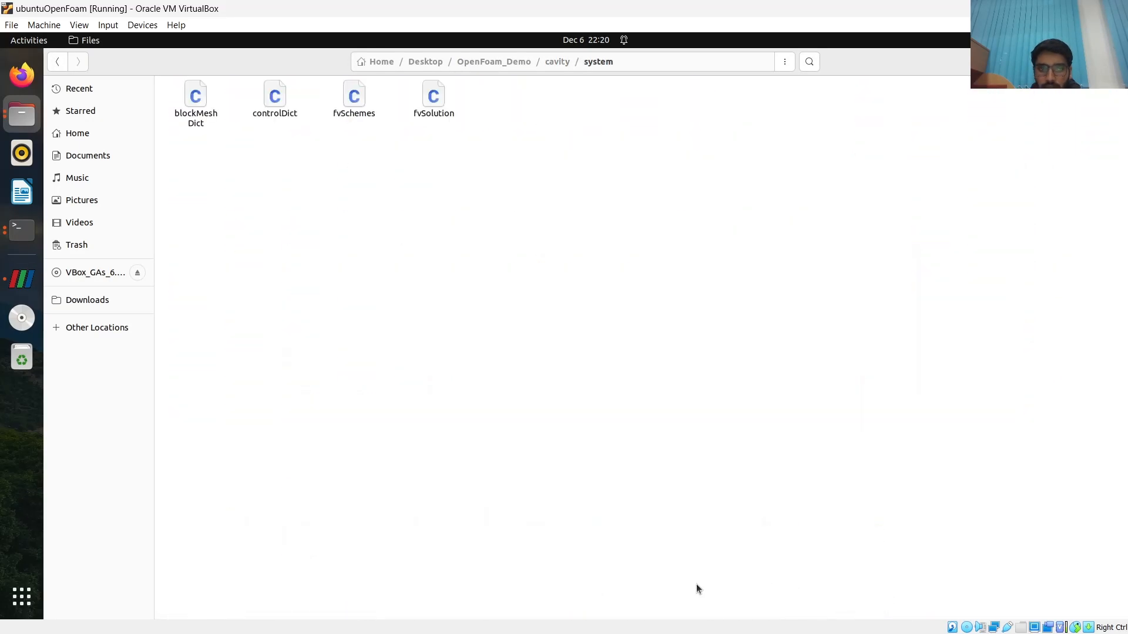
pyautogui.doubleClick(277, 103)
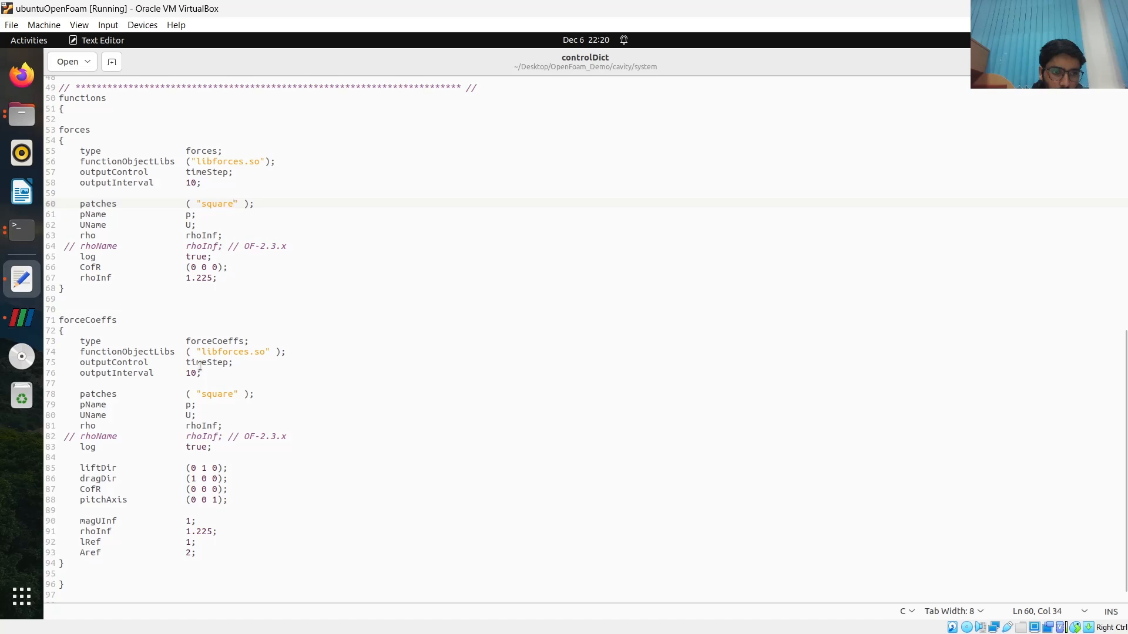
# Set endTime to 20 in controlDict, save the file and close the text editor
pyautogui.scroll(-1, 200, 366)
pyautogui.scroll(15, 200, 366)
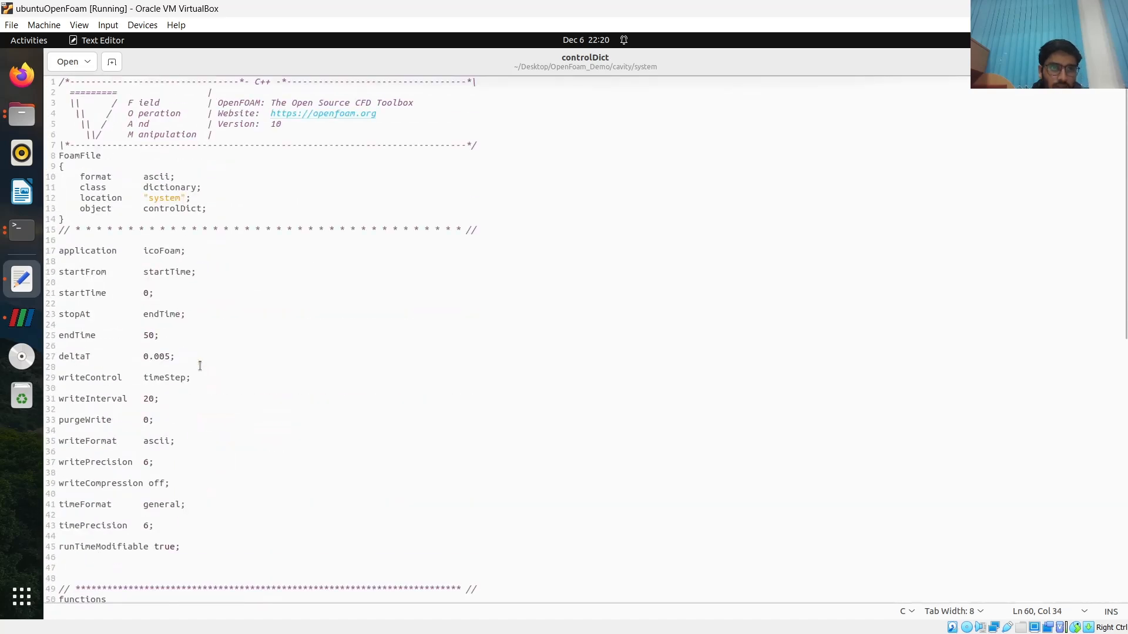
pyautogui.click(151, 335)
pyautogui.press('BackSpace')
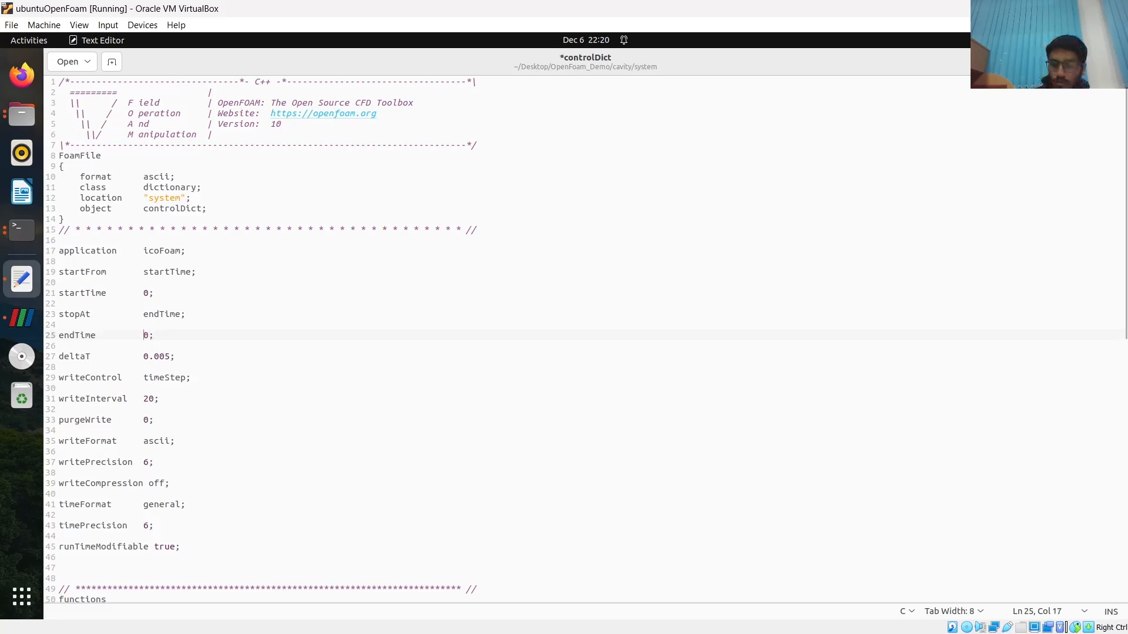
pyautogui.write('2')
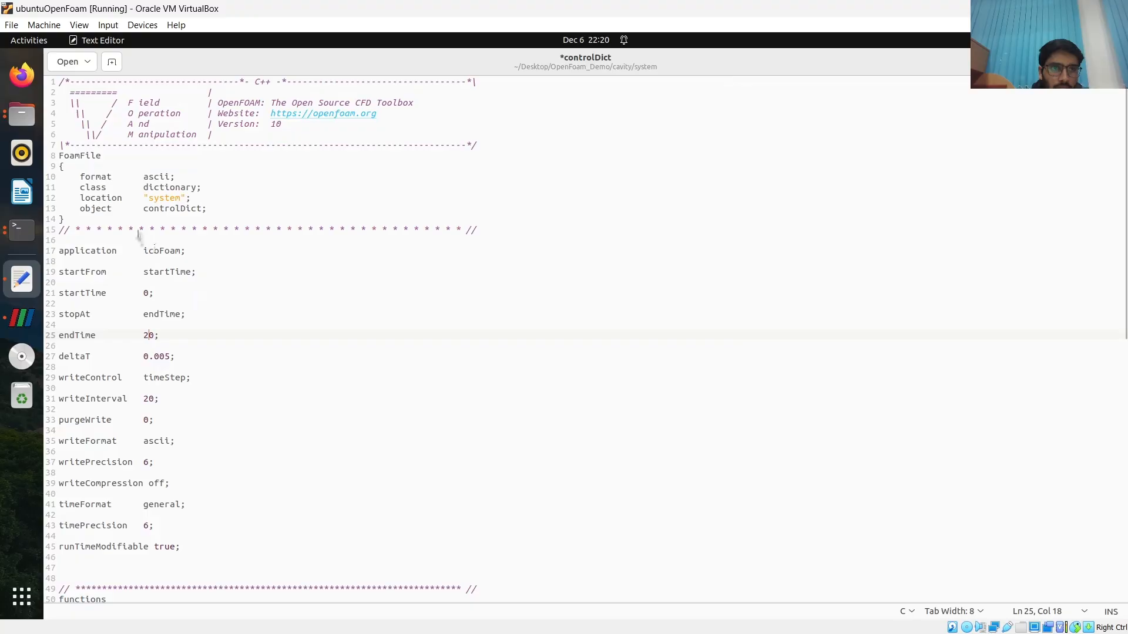
pyautogui.hotkey('ctrl', 's')
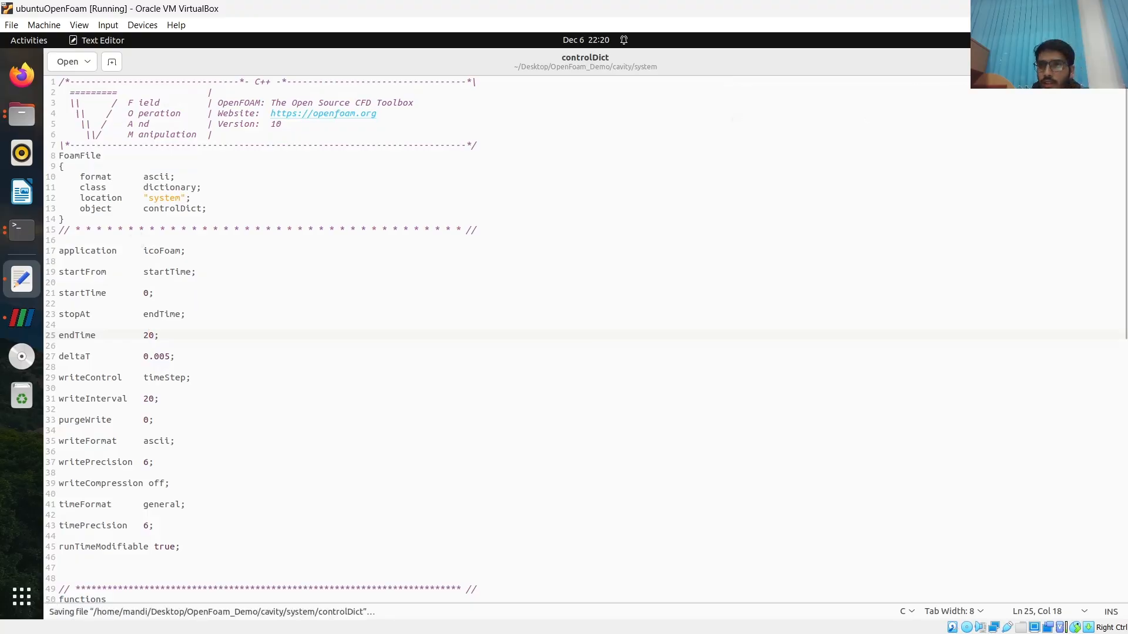
pyautogui.hotkey('ctrl', 'q')
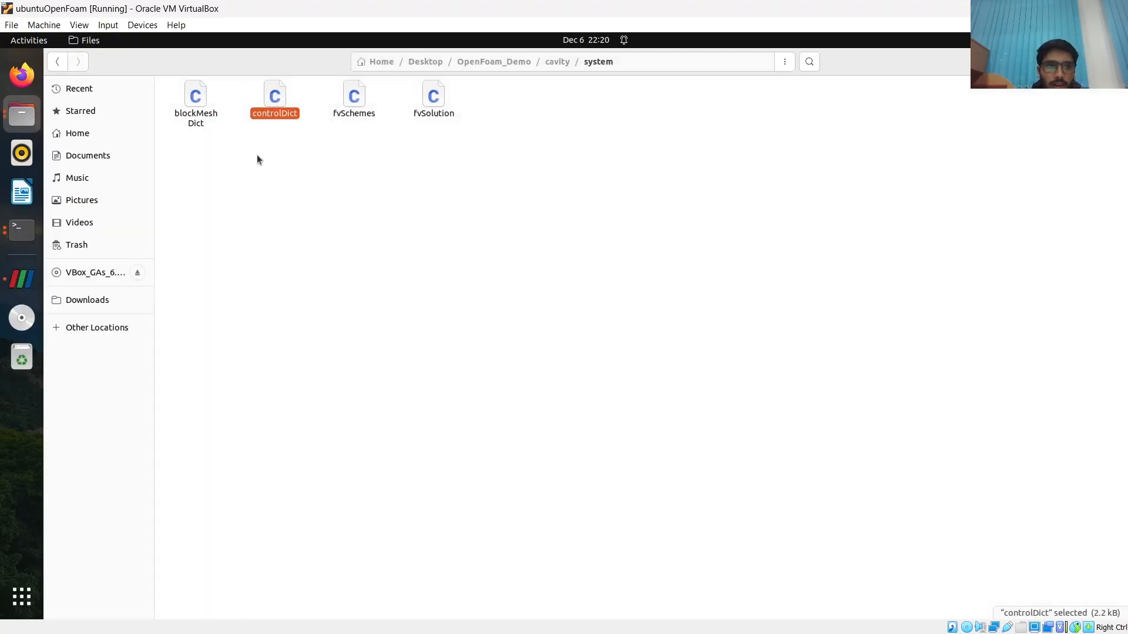
# Open physicalProperties in the cavity folder, set nu to 0.001, save the file and close the text editor
pyautogui.click(56, 61)
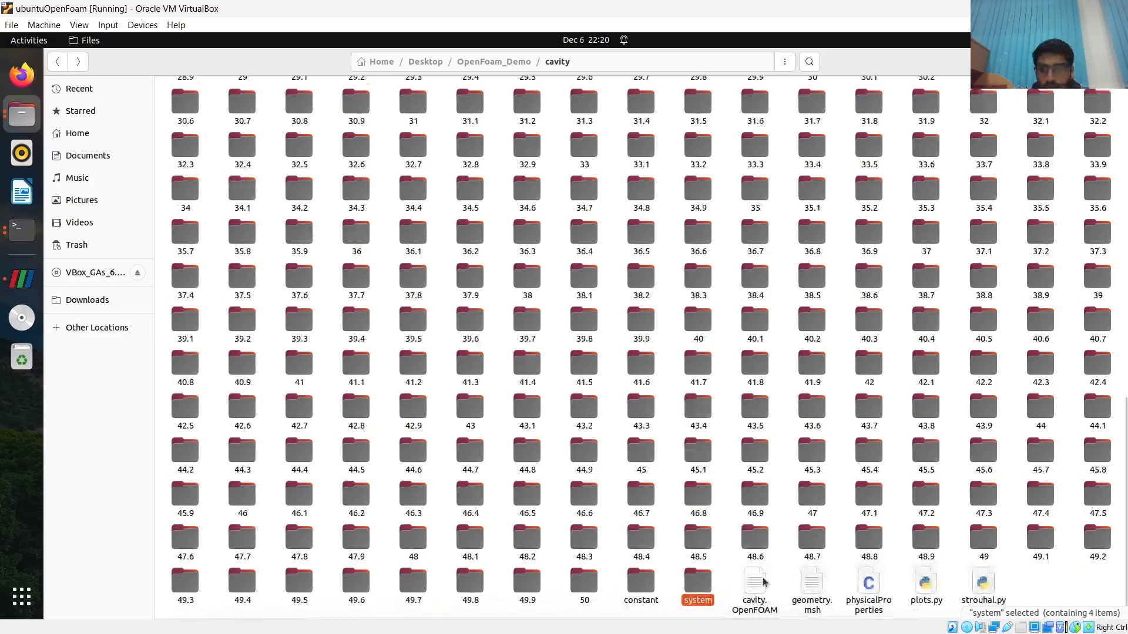
pyautogui.doubleClick(849, 593)
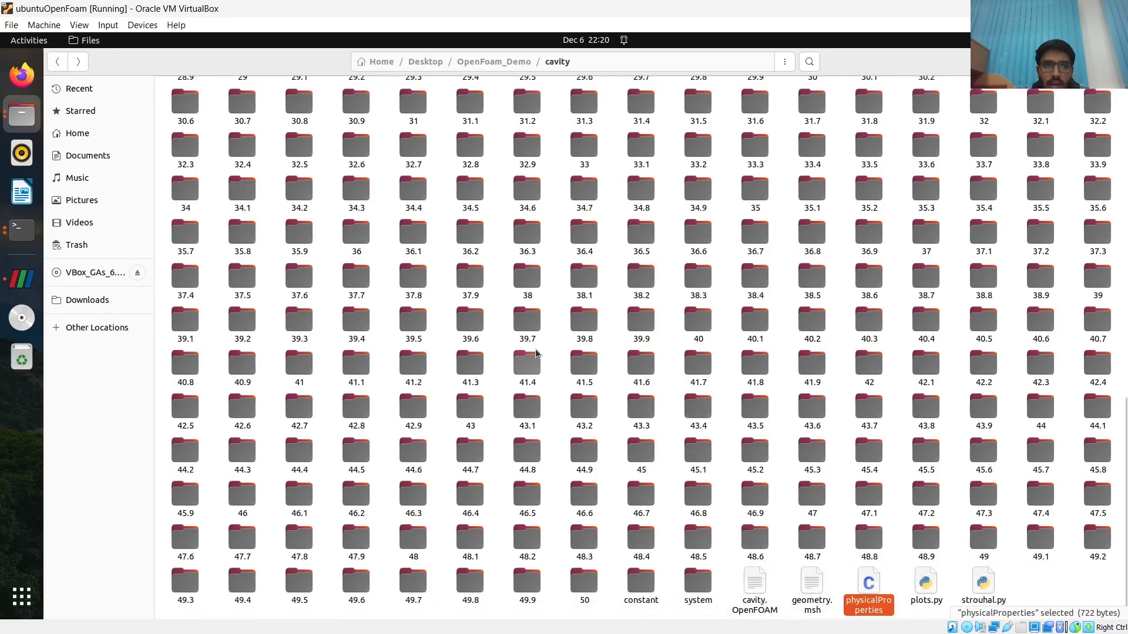
pyautogui.click(250, 251)
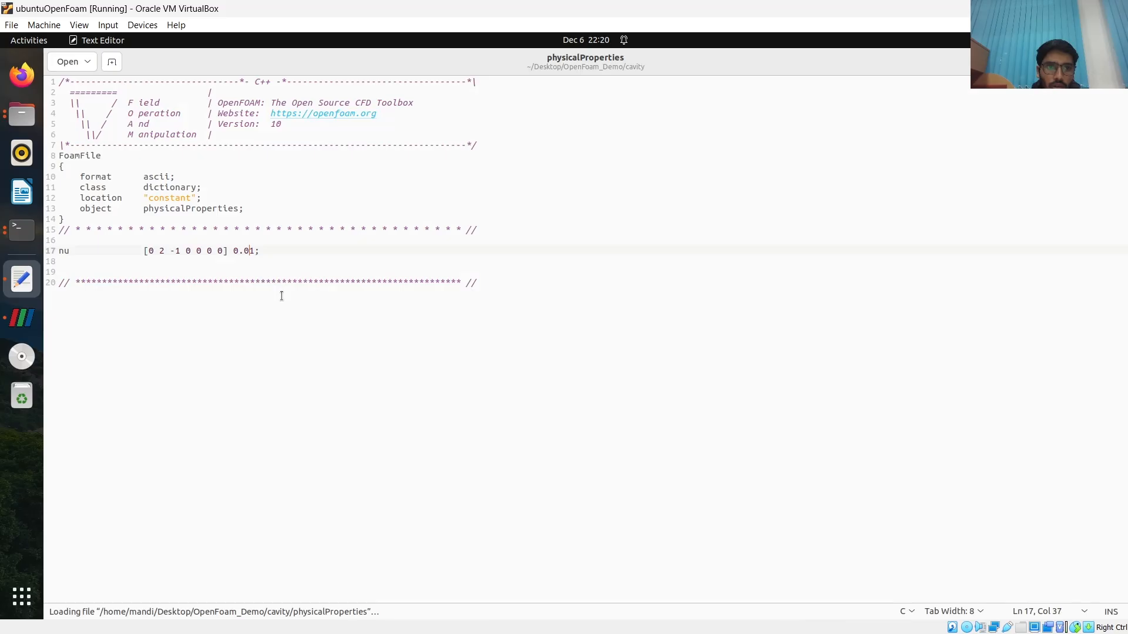
pyautogui.write('0')
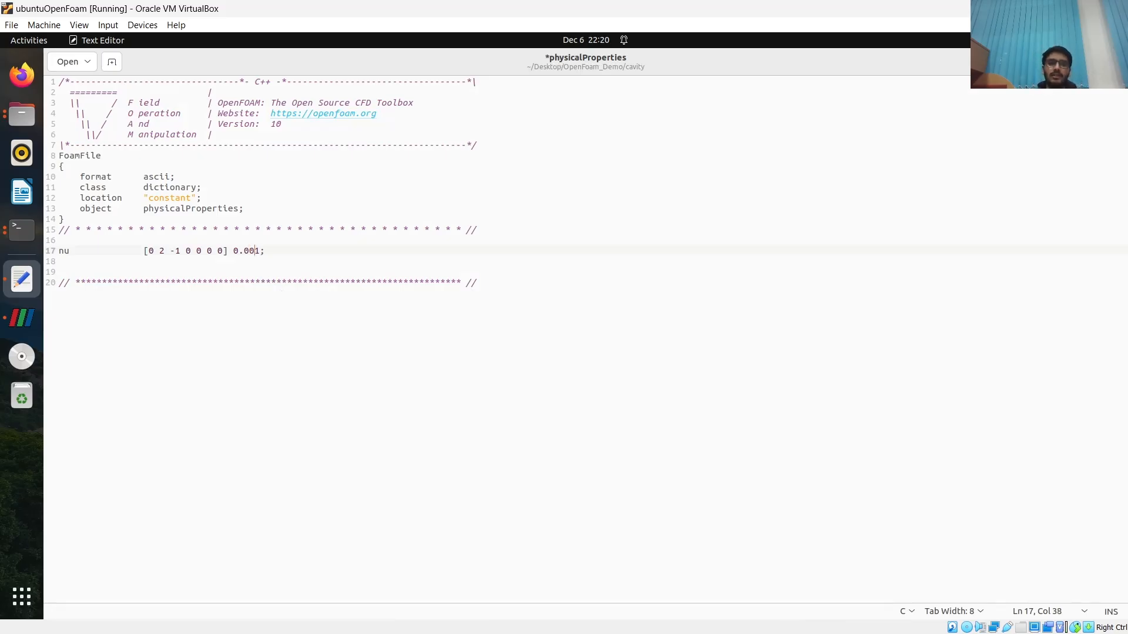
pyautogui.hotkey('ctrl', 's')
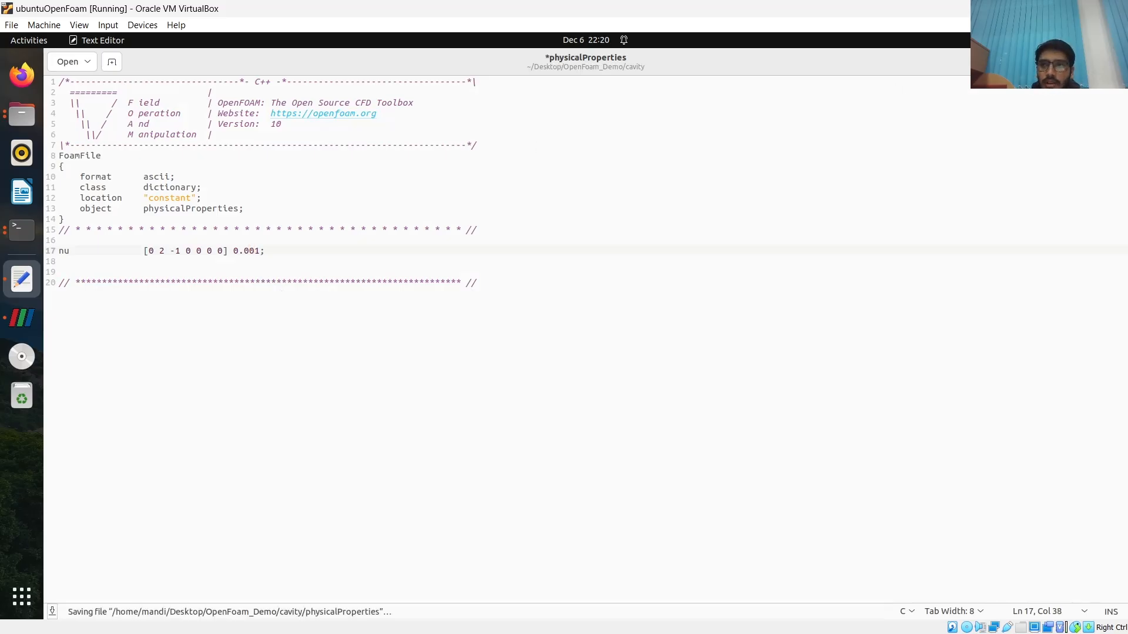
pyautogui.click(1113, 62)
# Open U from the cavity case's 0 folder, set the in patch velocity to uniform (4 0 0), save, and return to the terminals
pyautogui.scroll(20, 315, 324)
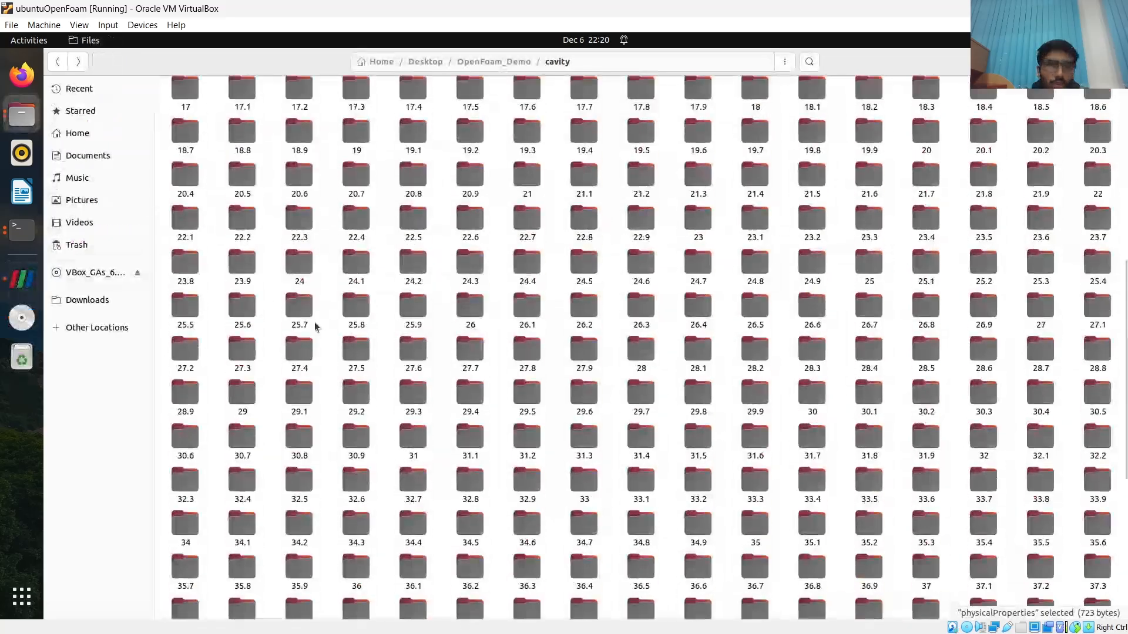
pyautogui.scroll(-5, 324, 346)
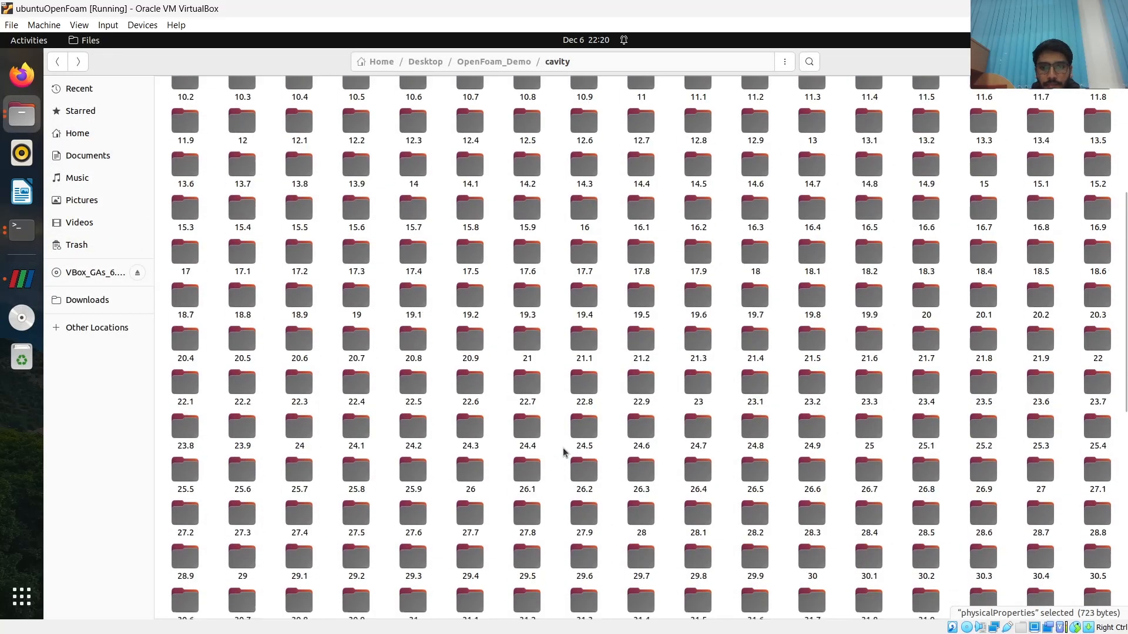
pyautogui.scroll(5, 553, 440)
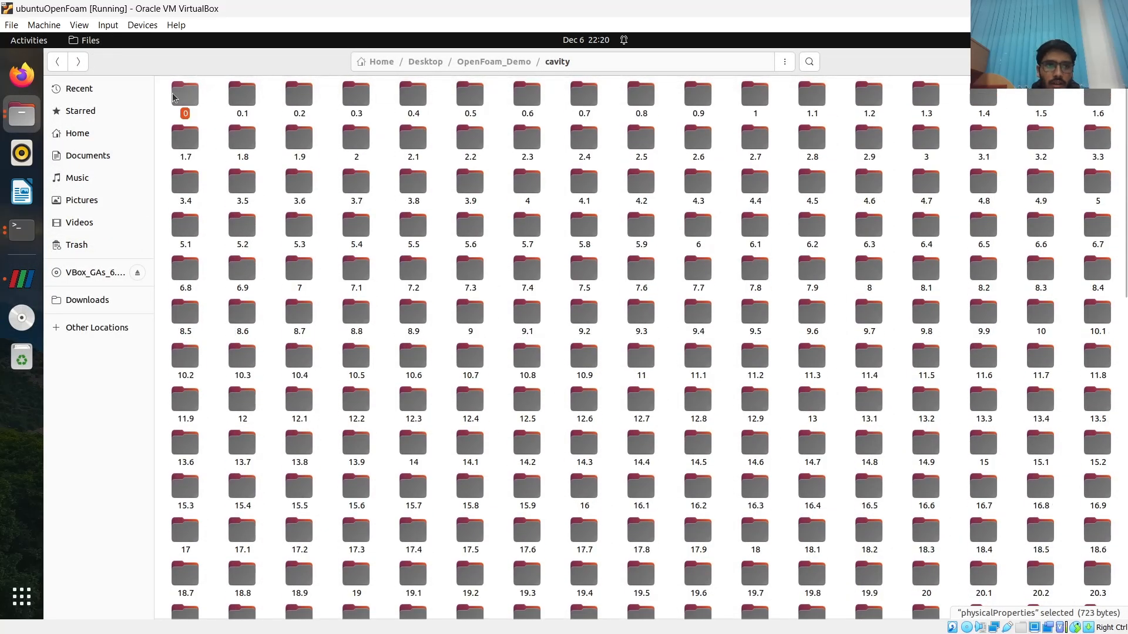
pyautogui.doubleClick(174, 97)
pyautogui.doubleClick(309, 96)
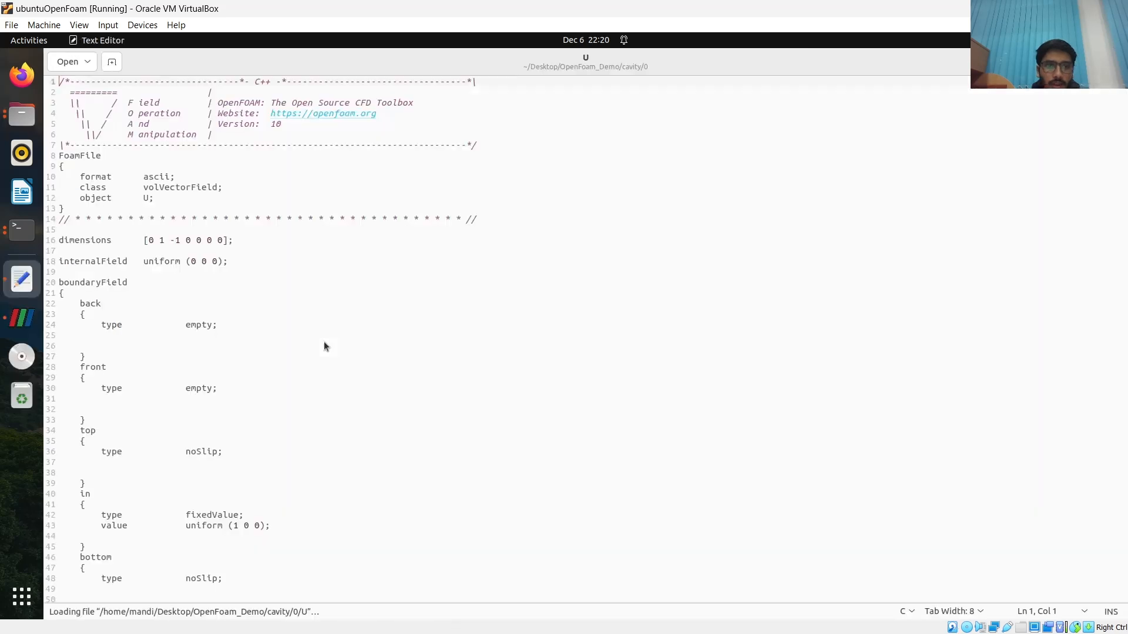
pyautogui.click(240, 525)
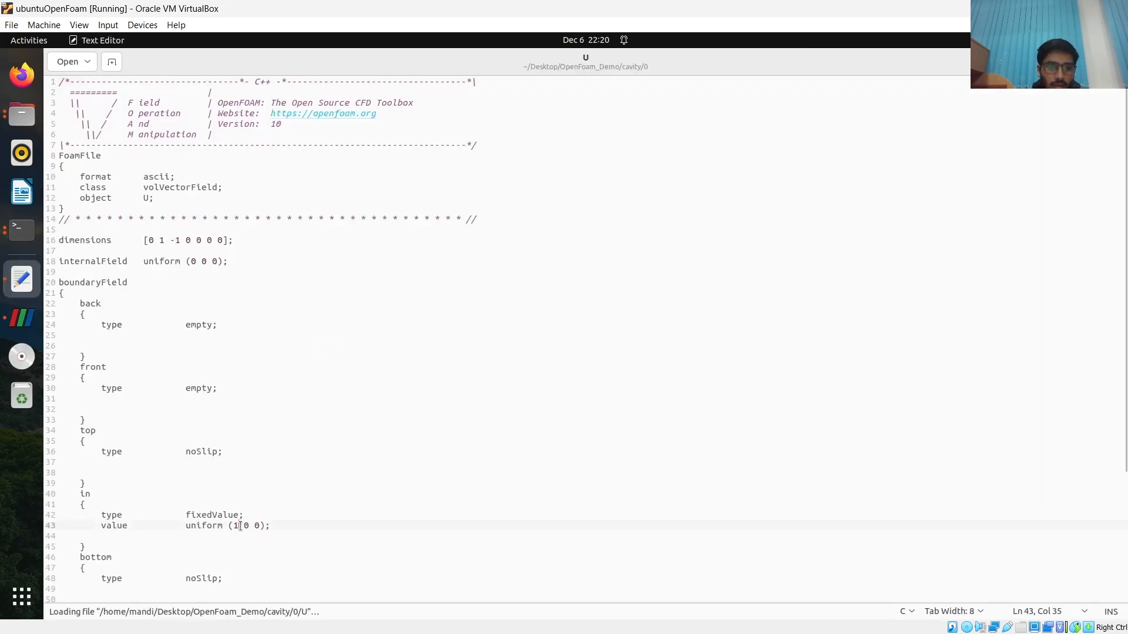
pyautogui.press('BackSpace')
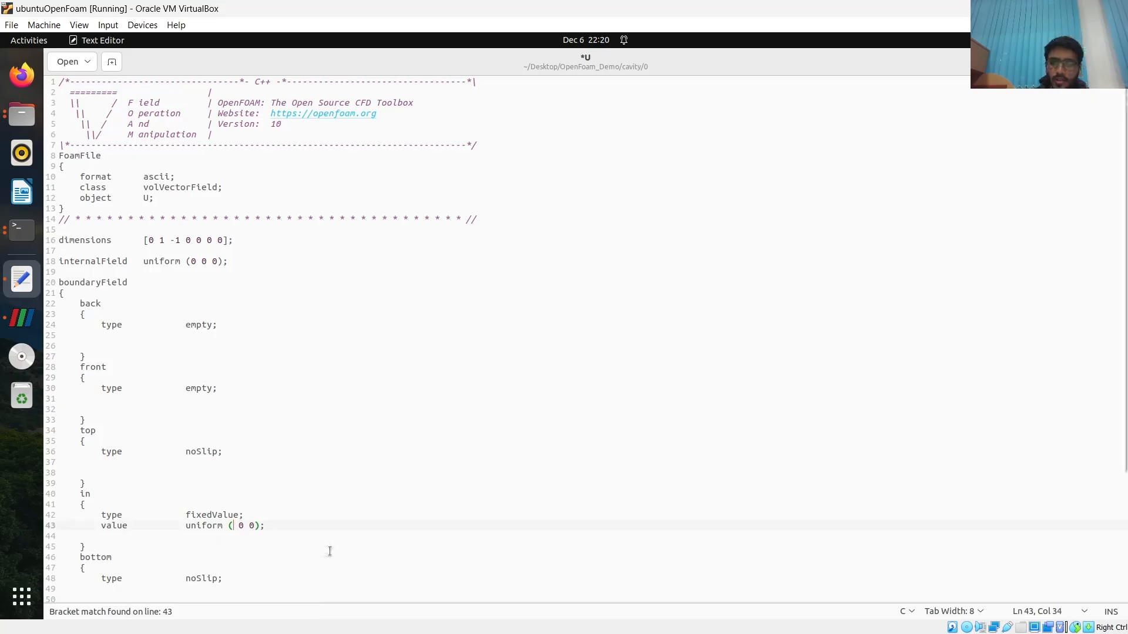
pyautogui.write('4')
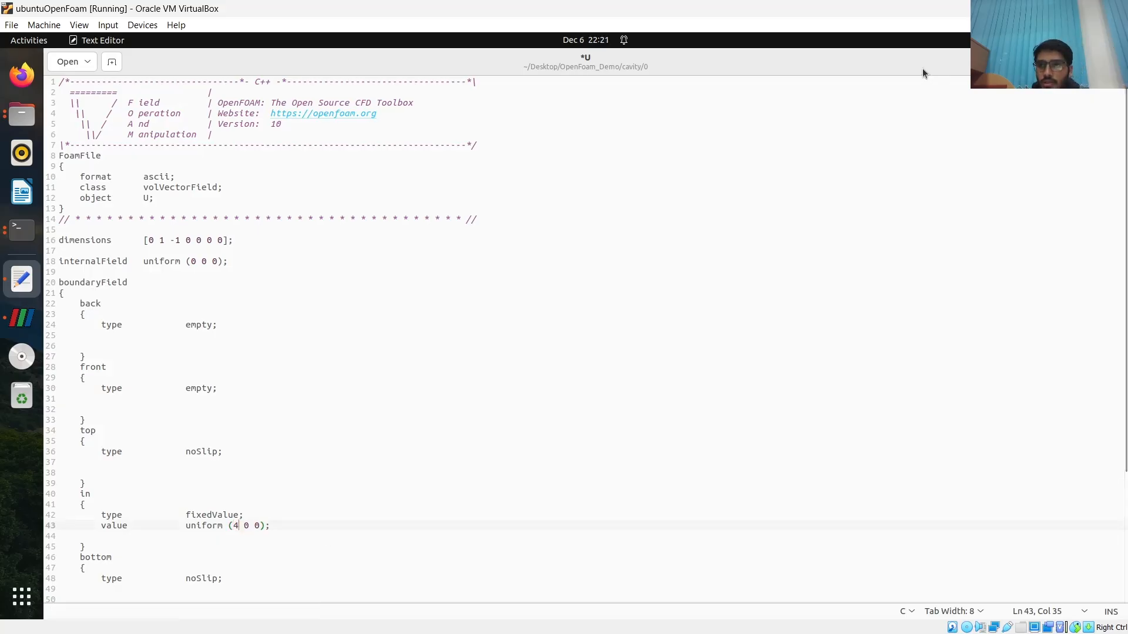
pyautogui.hotkey('ctrl', 's')
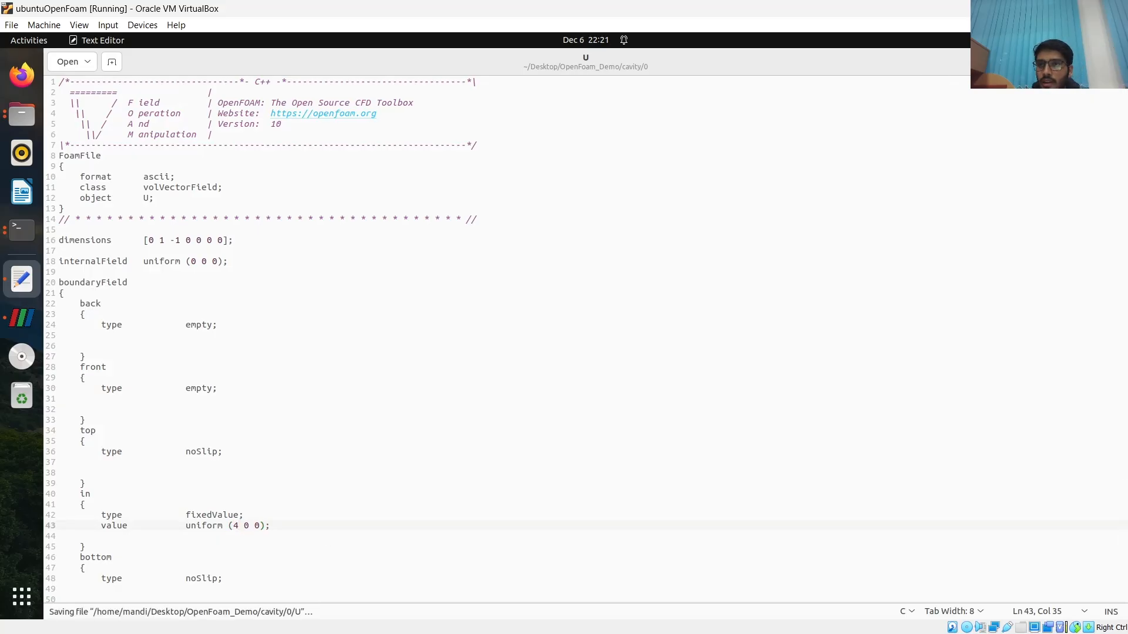
pyautogui.click(1114, 61)
pyautogui.click(1114, 62)
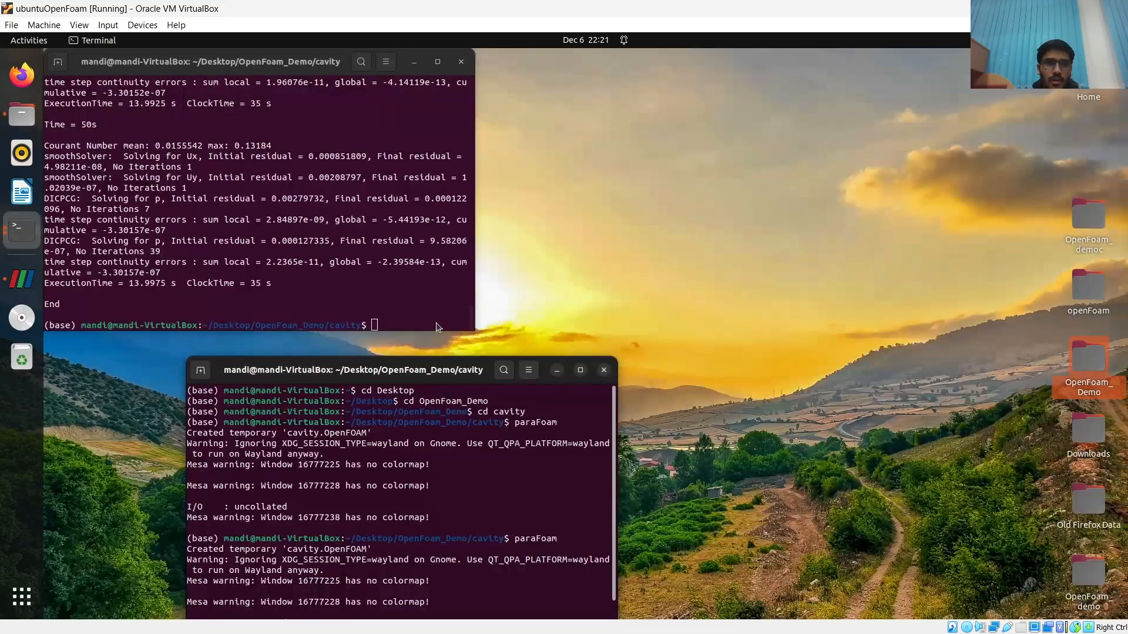
# Run the icoFoam solver from the cavity directory and move the second terminal window away from the solver's output
pyautogui.click(384, 319)
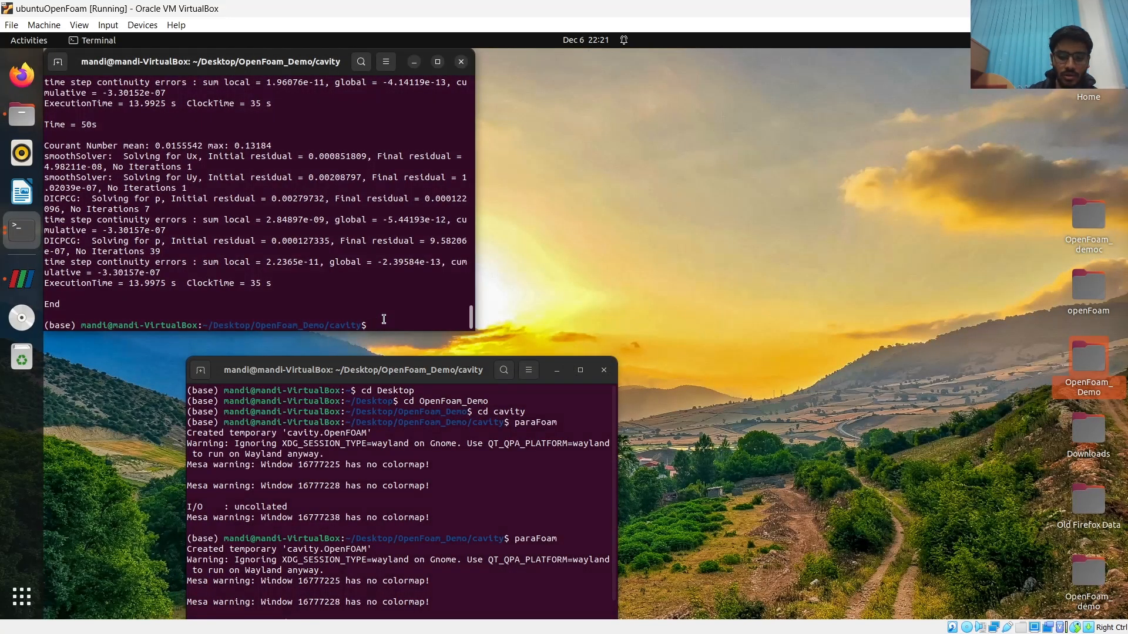
pyautogui.write('icofoam')
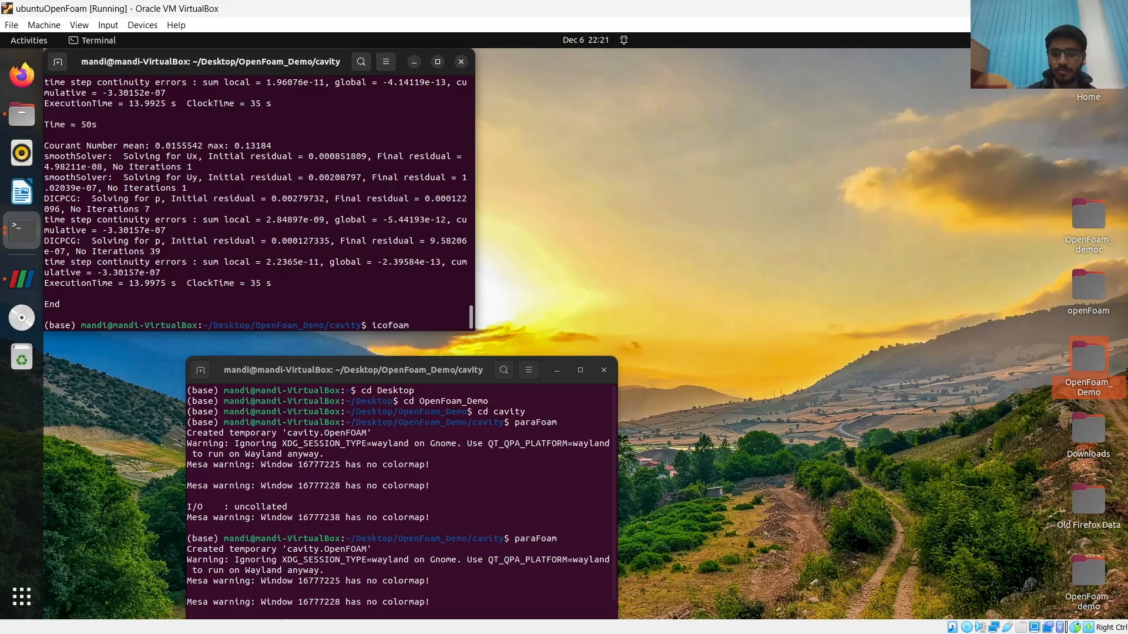
pyautogui.press('Return')
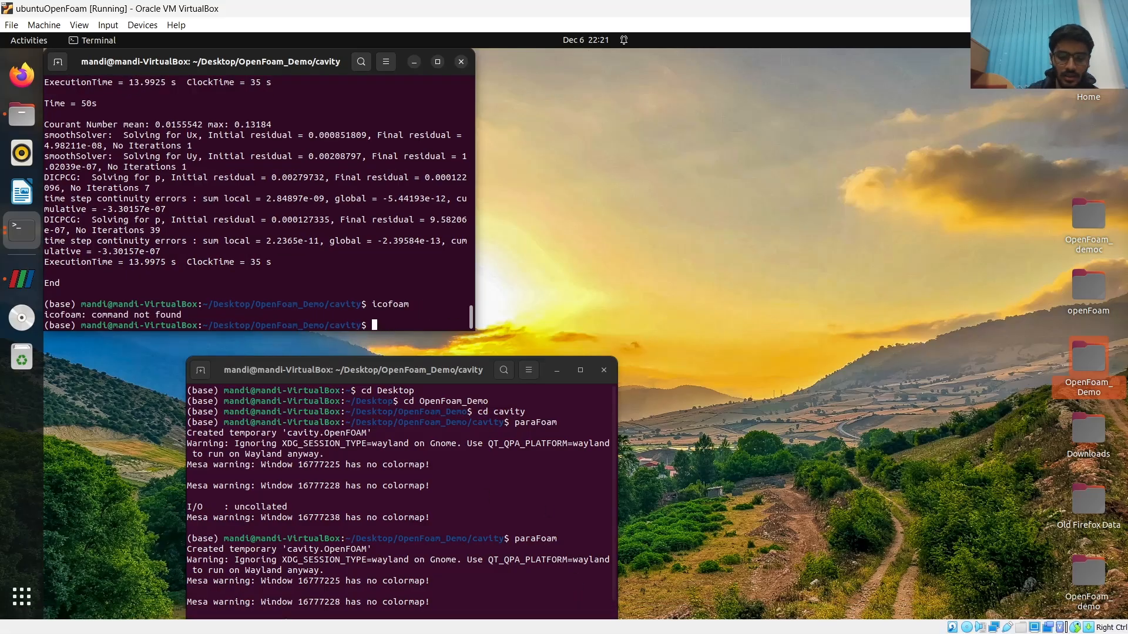
pyautogui.write('ico')
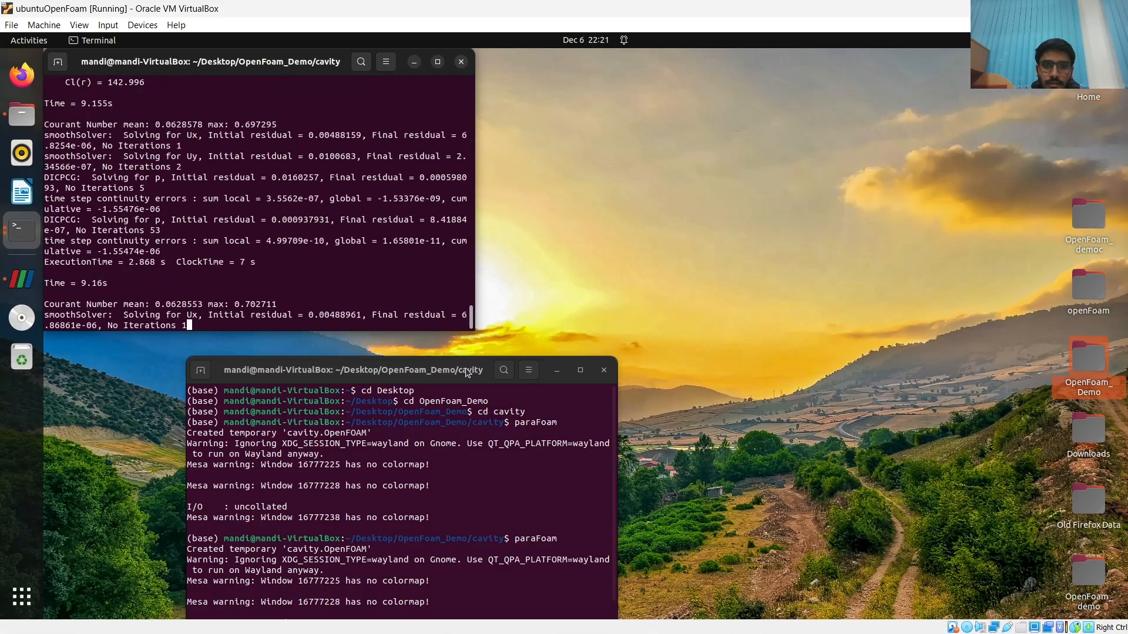
pyautogui.moveTo(465, 372); pyautogui.dragTo(845, 123)
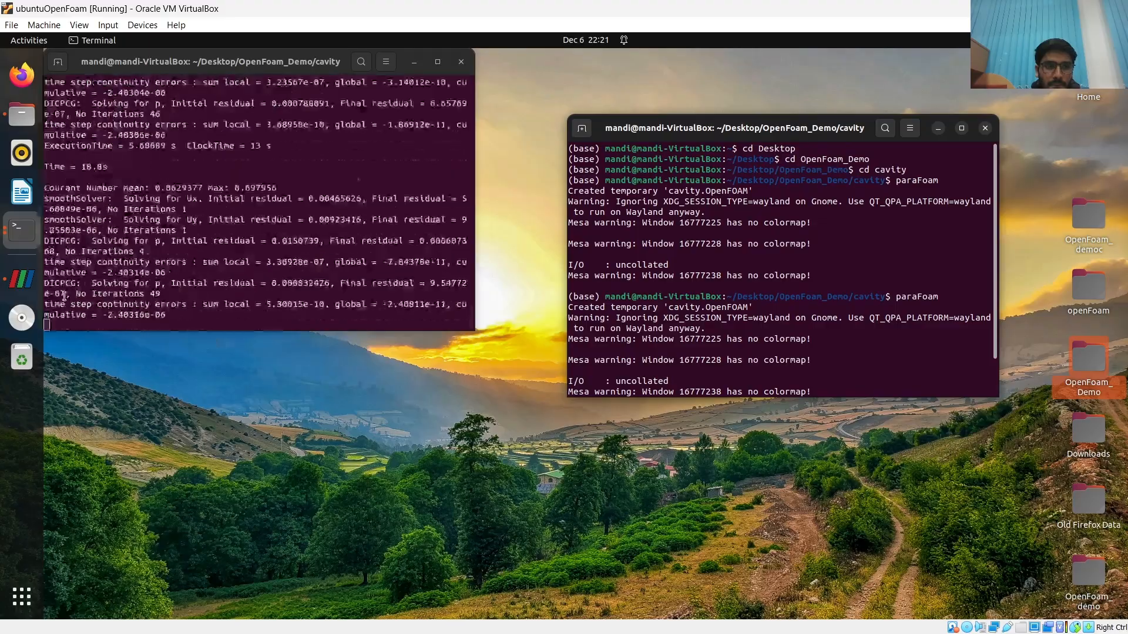
# Close the old ParaView session, review the end of the solver output, and launch paraFoam from the second terminal
pyautogui.click(22, 279)
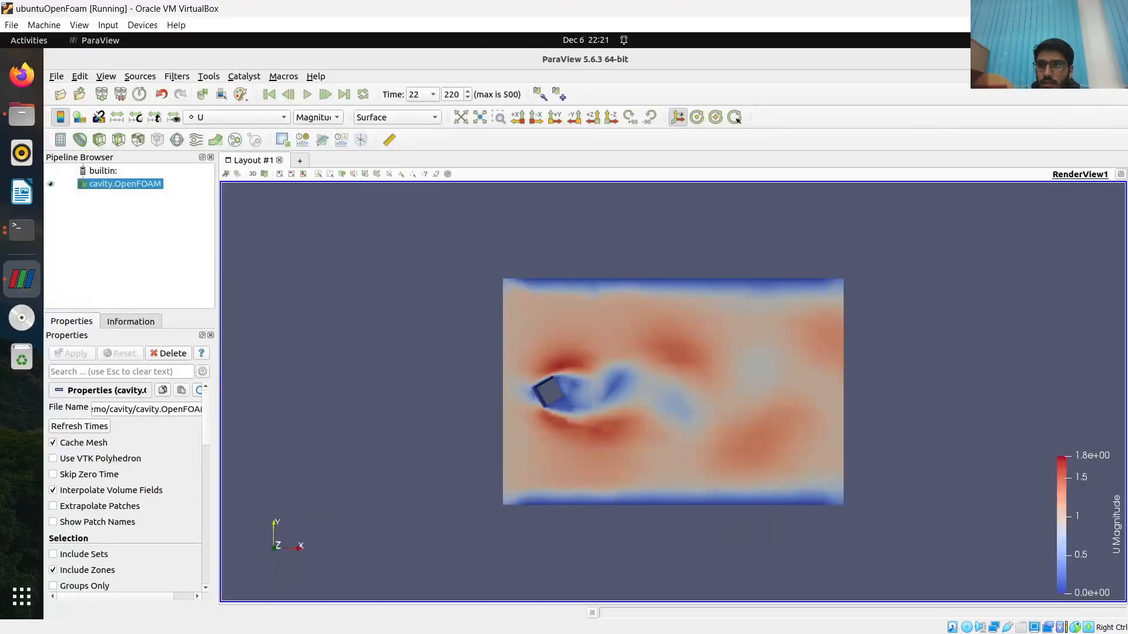
pyautogui.click(1115, 59)
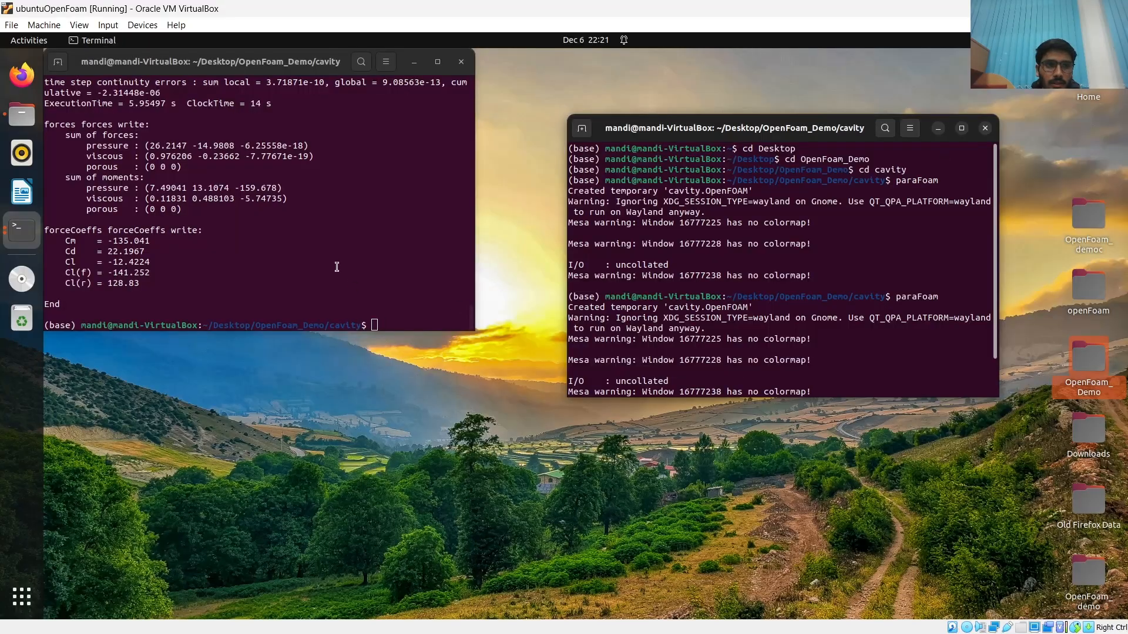
pyautogui.scroll(3, 336, 263)
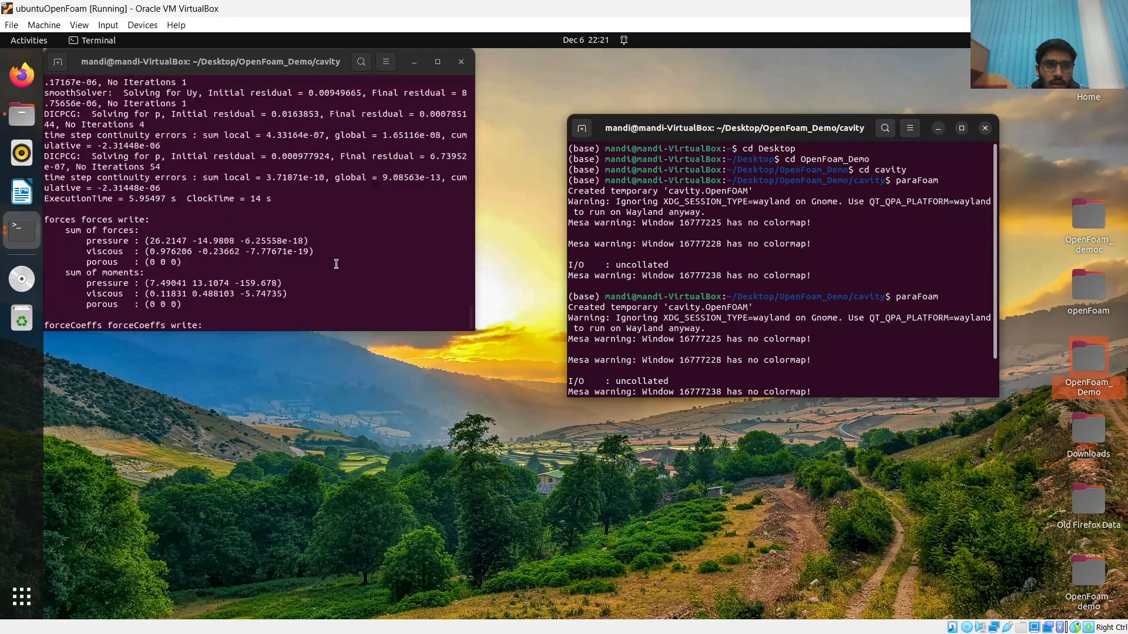
pyautogui.scroll(3, 336, 263)
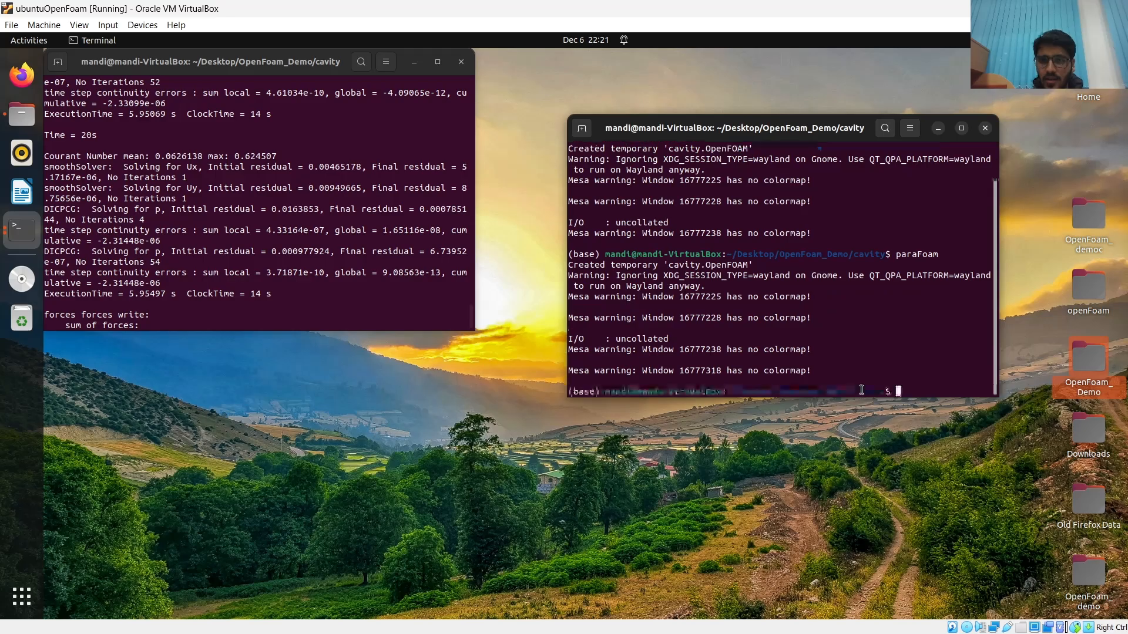
pyautogui.write('para')
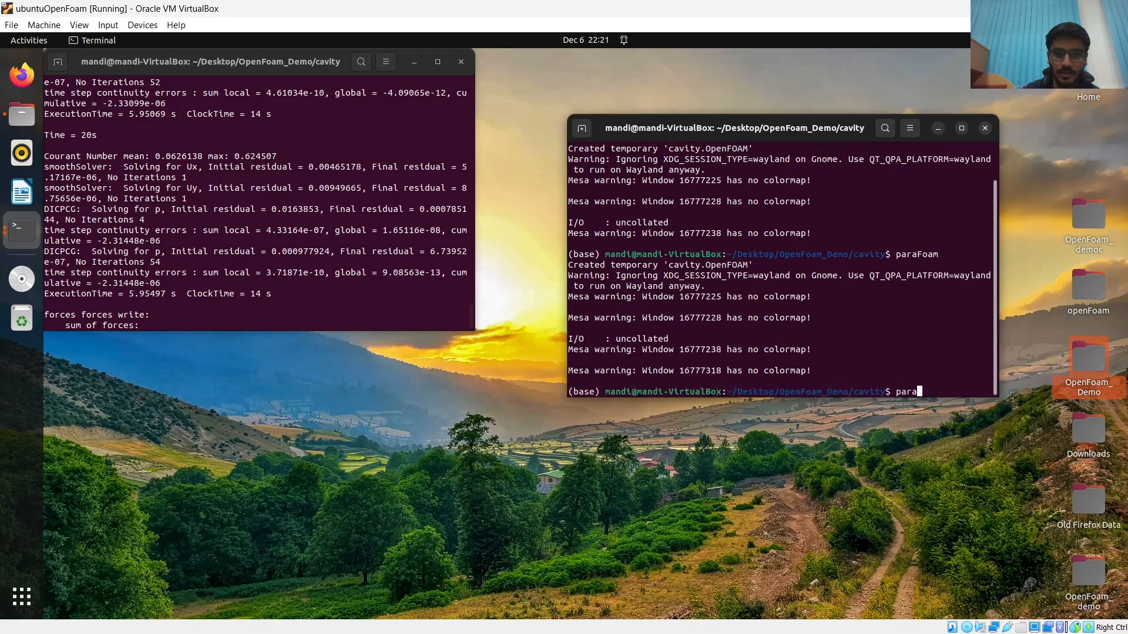
pyautogui.write('Foam')
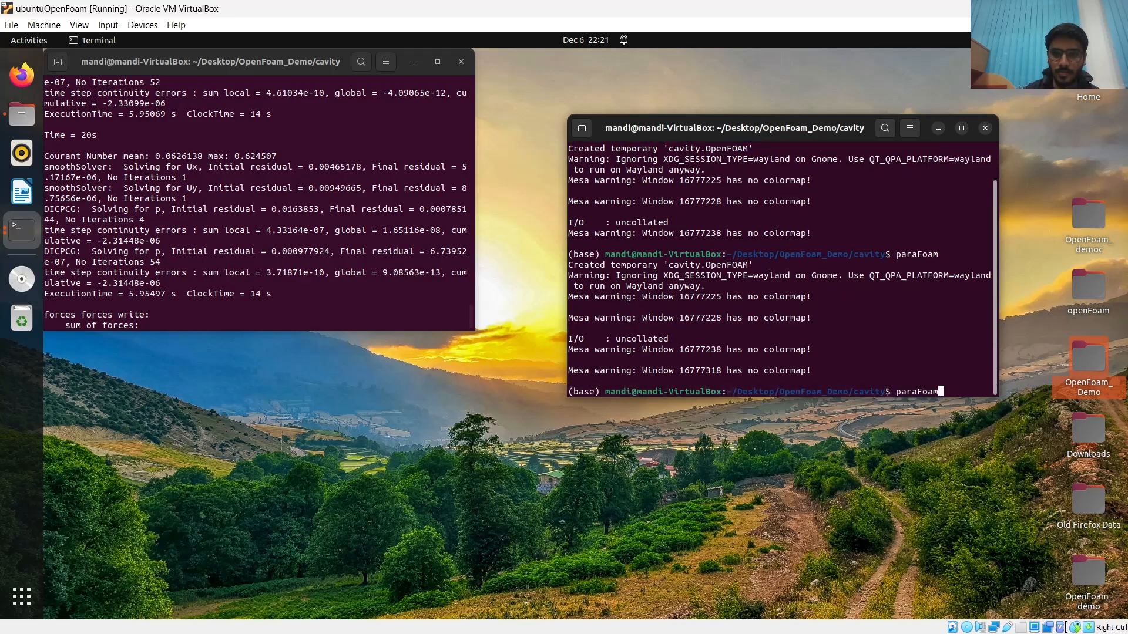
pyautogui.press('Return')
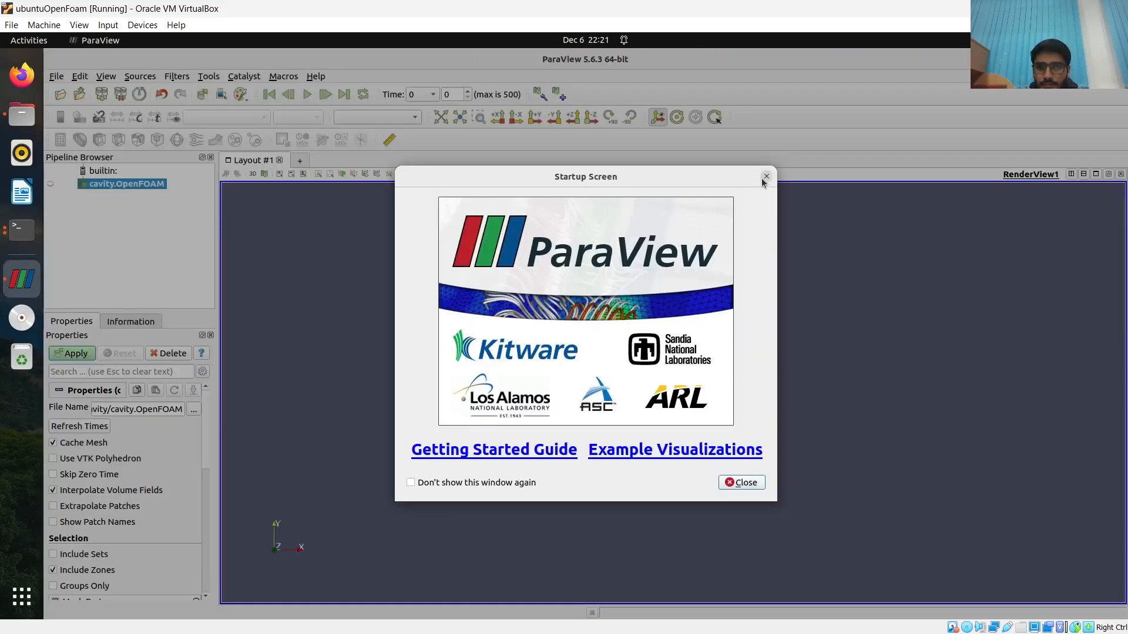
# Dismiss the startup screen, load cavity.OpenFOAM, color it by U magnitude and play the animation
pyautogui.click(765, 176)
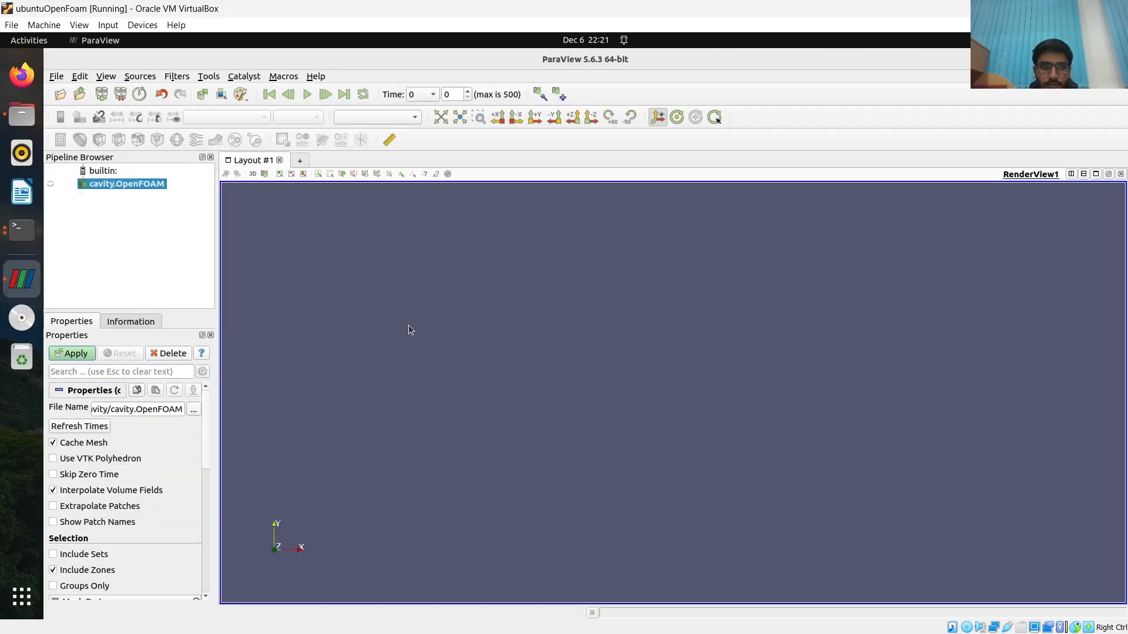
pyautogui.click(71, 353)
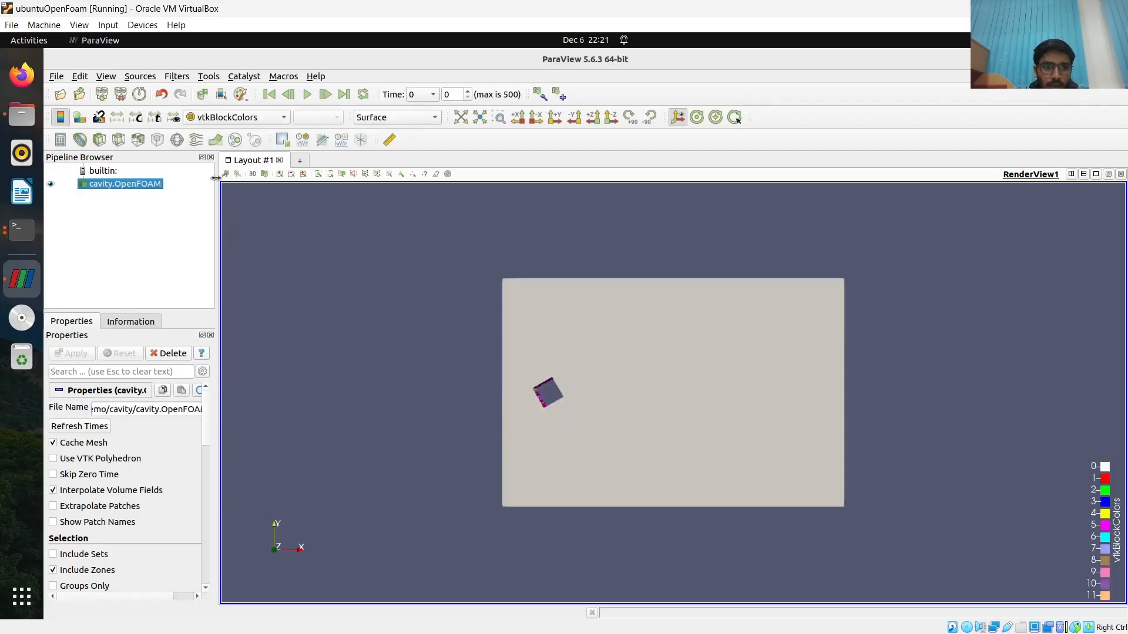
pyautogui.click(254, 119)
pyautogui.click(214, 72)
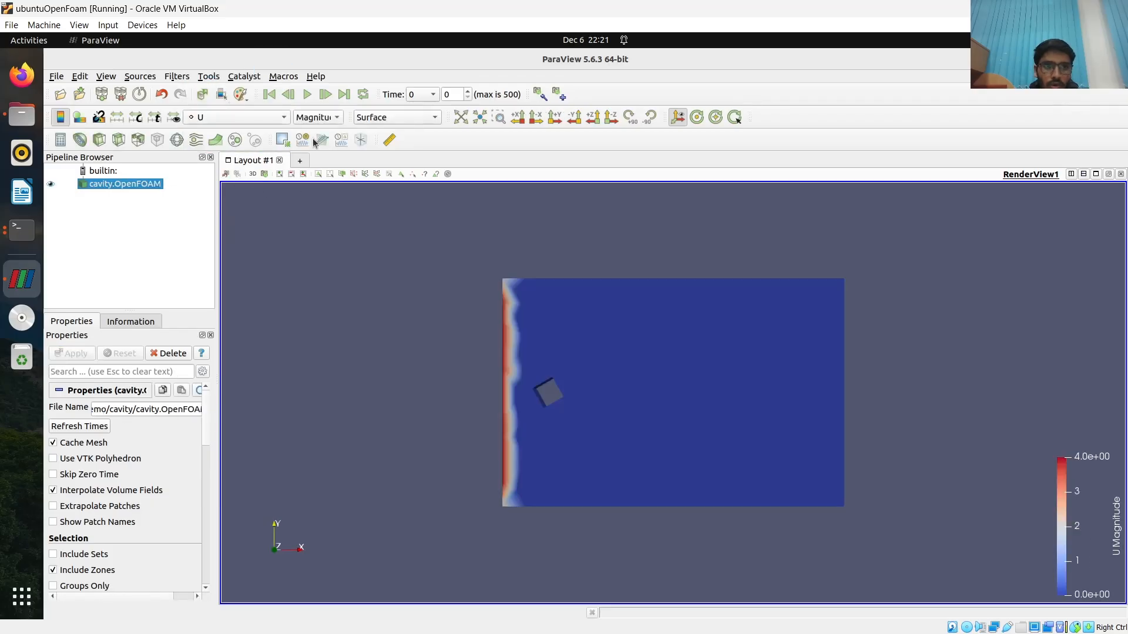
pyautogui.click(307, 94)
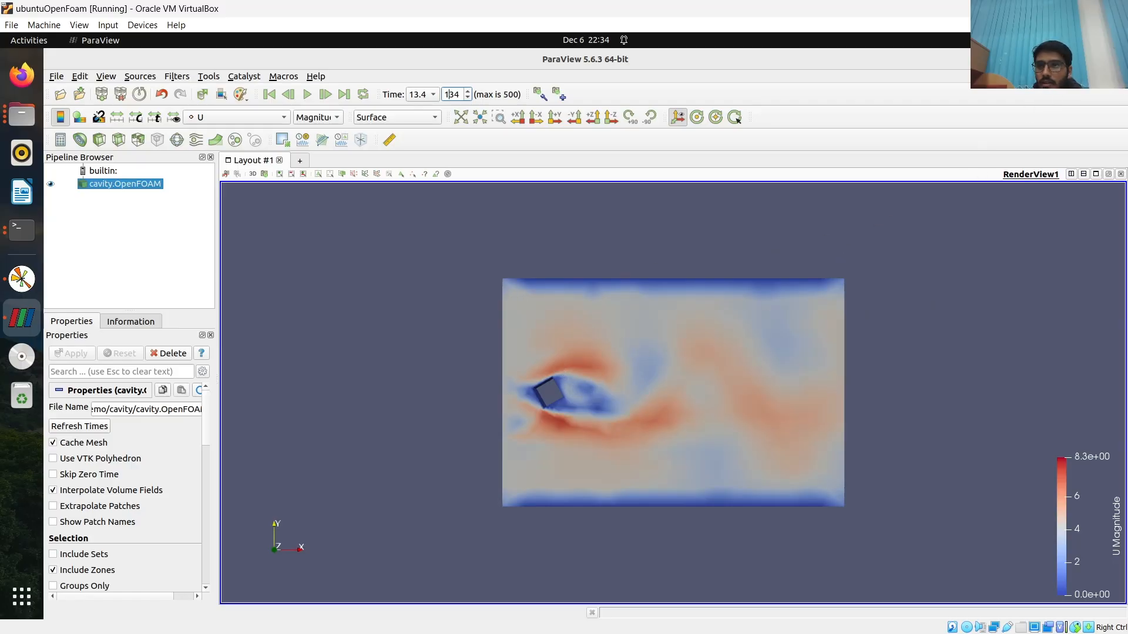
# Switch from ParaView to the cavity folder, open controlDict from its system folder, and examine the forces and forceCoeffs functions
pyautogui.hotkey('alt', 'Tab')
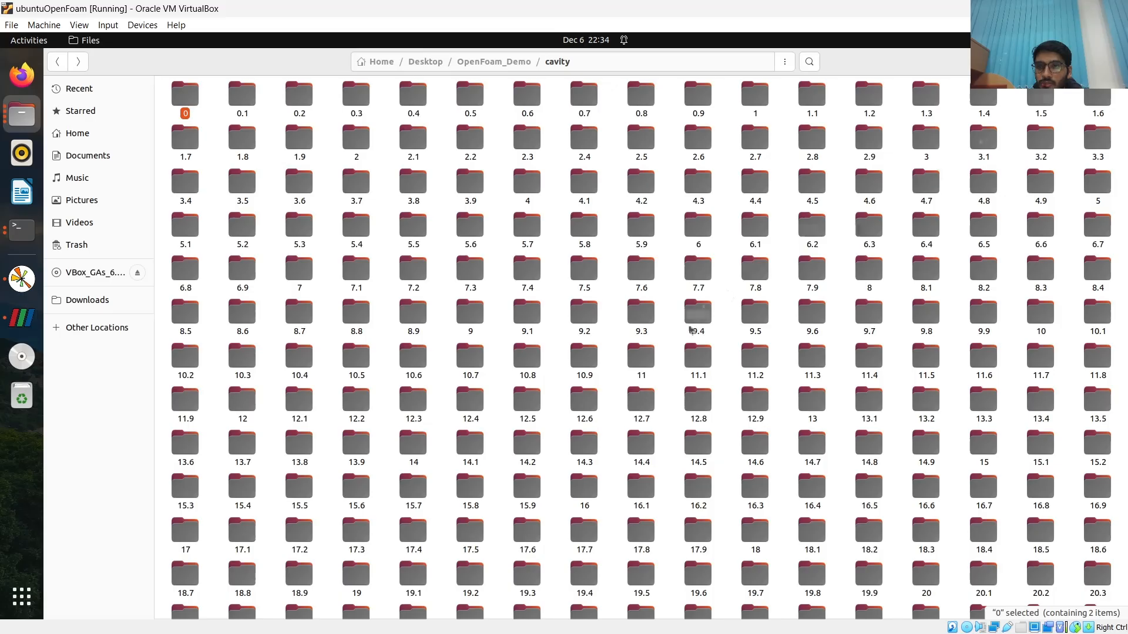
pyautogui.scroll(-5, 691, 329)
pyautogui.scroll(-13, 690, 329)
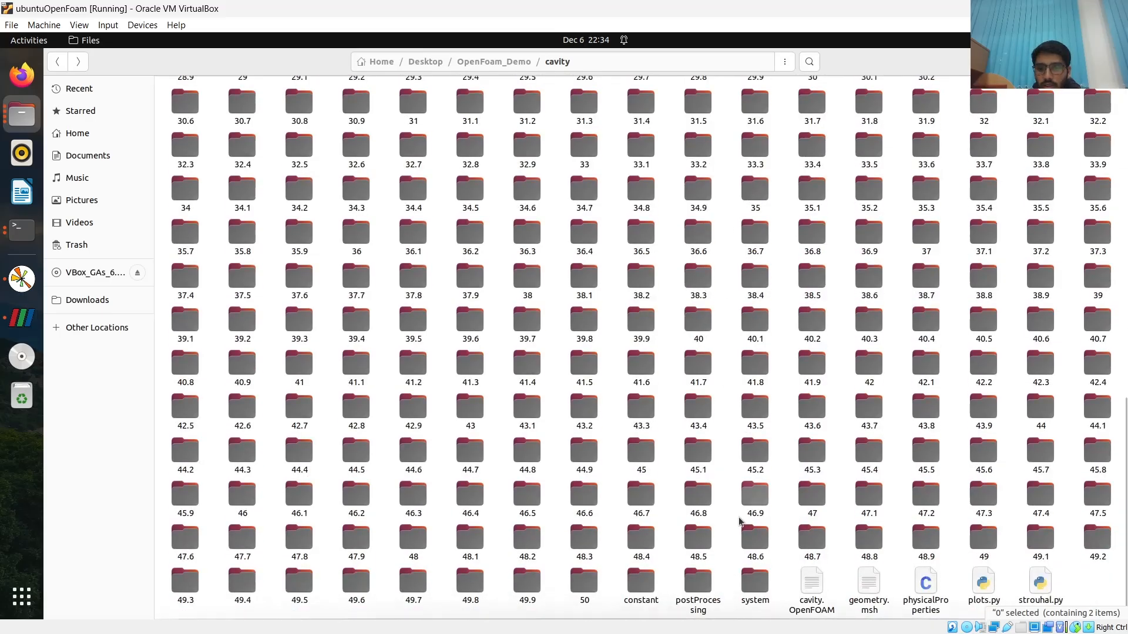
pyautogui.doubleClick(753, 587)
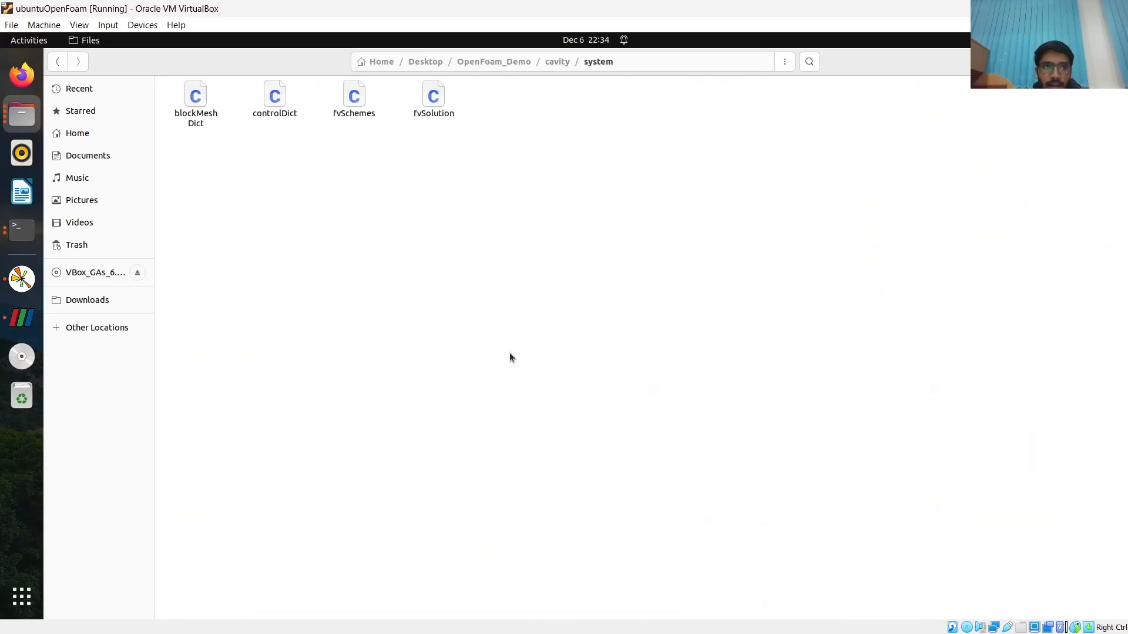
pyautogui.doubleClick(273, 113)
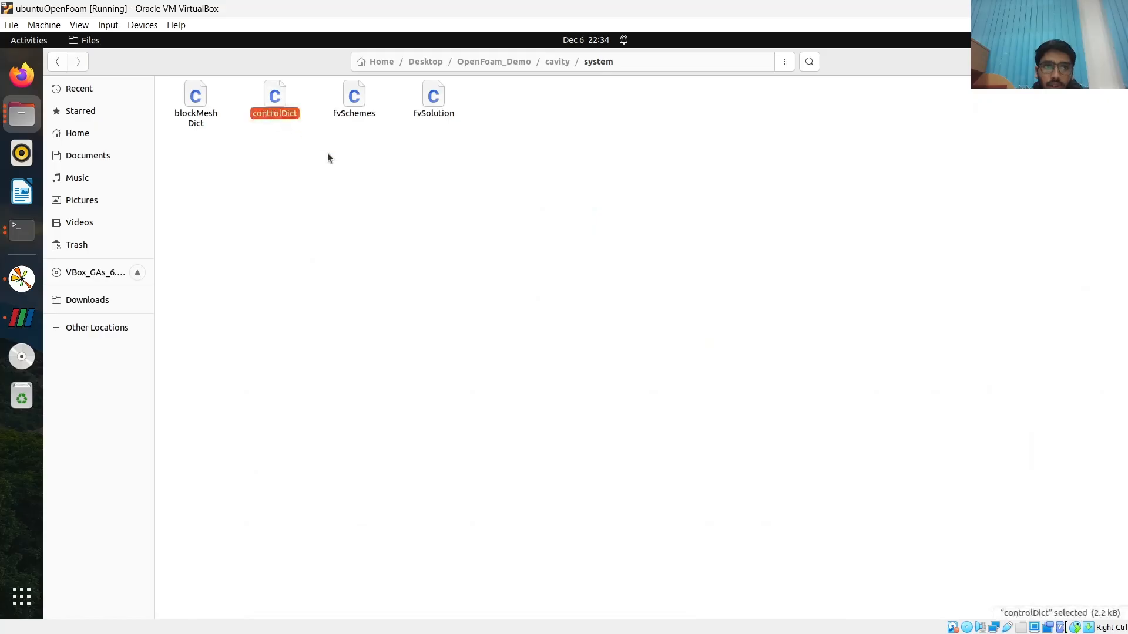
pyautogui.scroll(-8, 327, 350)
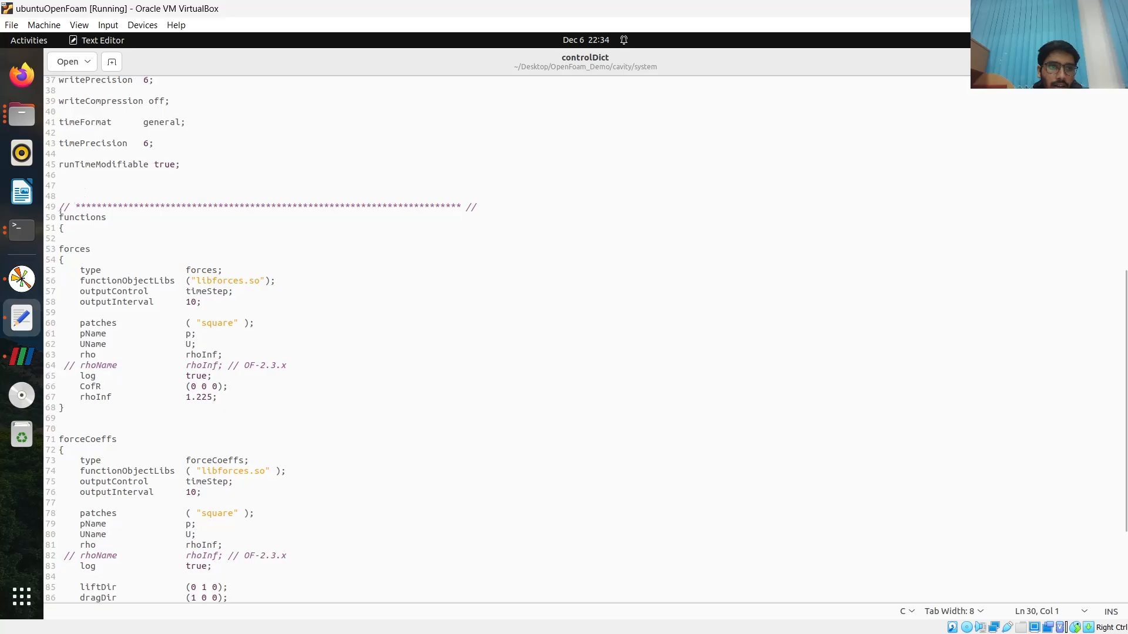
# Review the remaining forceCoeffs entries, save controlDict and close the text editor
pyautogui.scroll(-3, 158, 457)
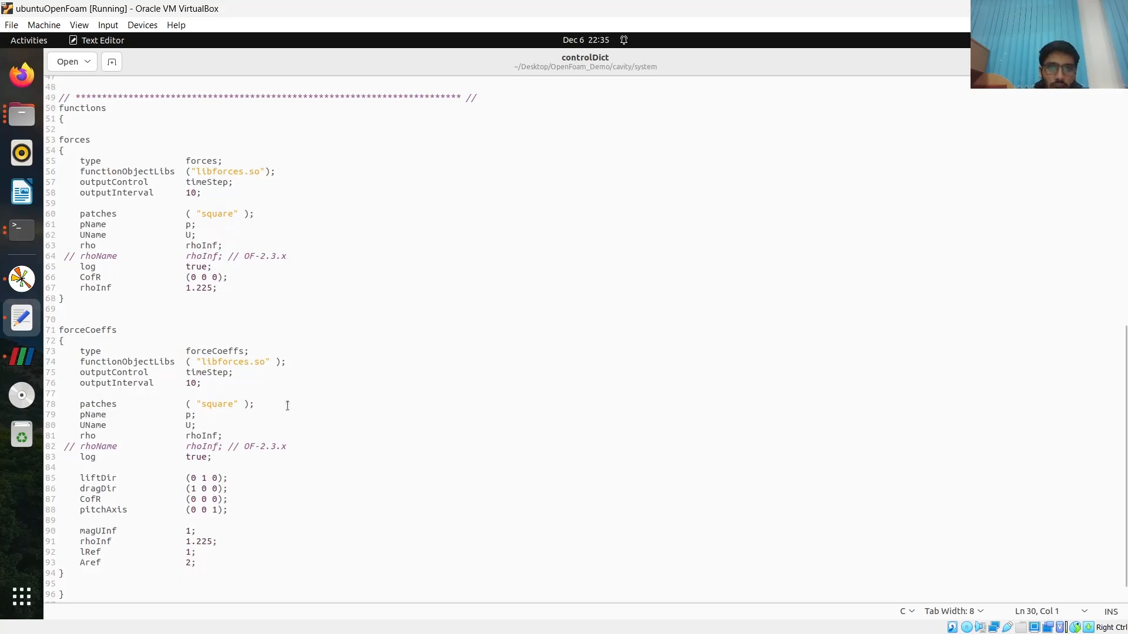
pyautogui.hotkey('ctrl', 's')
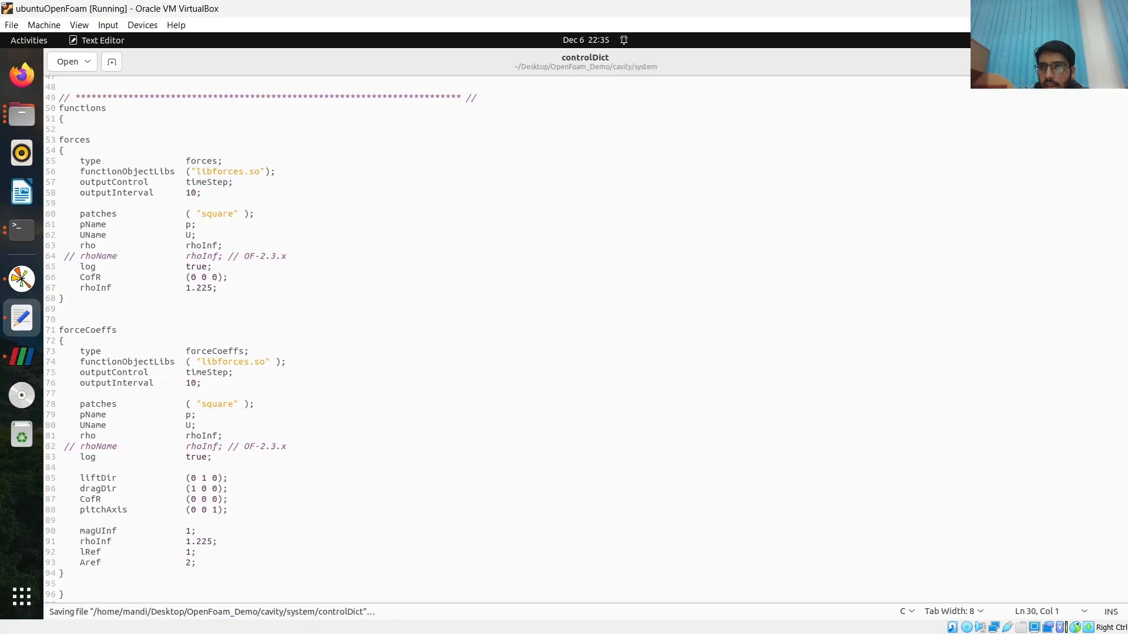
pyautogui.click(1113, 61)
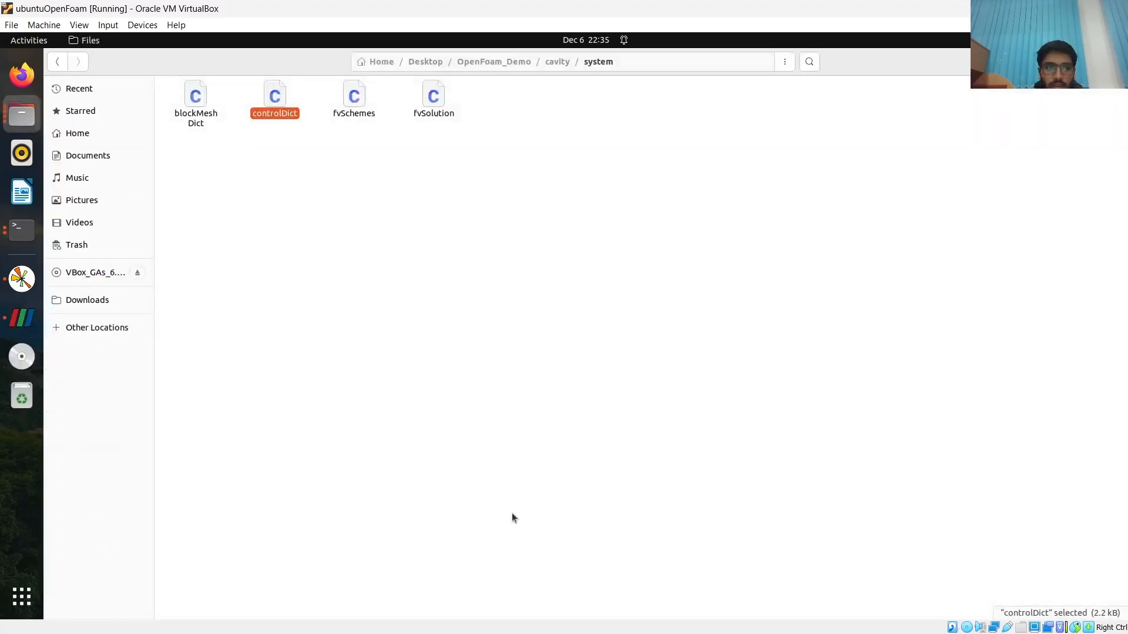
# Bring both terminal windows forward and close the old matplotlib figure to free the first terminal's prompt
pyautogui.click(21, 230)
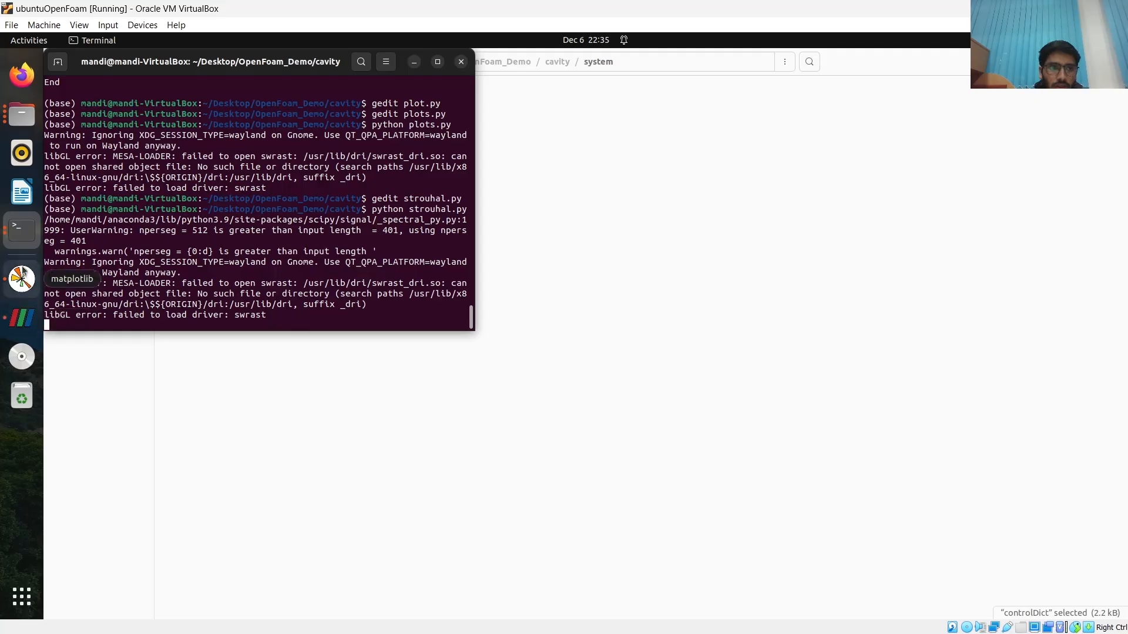
pyautogui.click(16, 233)
pyautogui.click(126, 281)
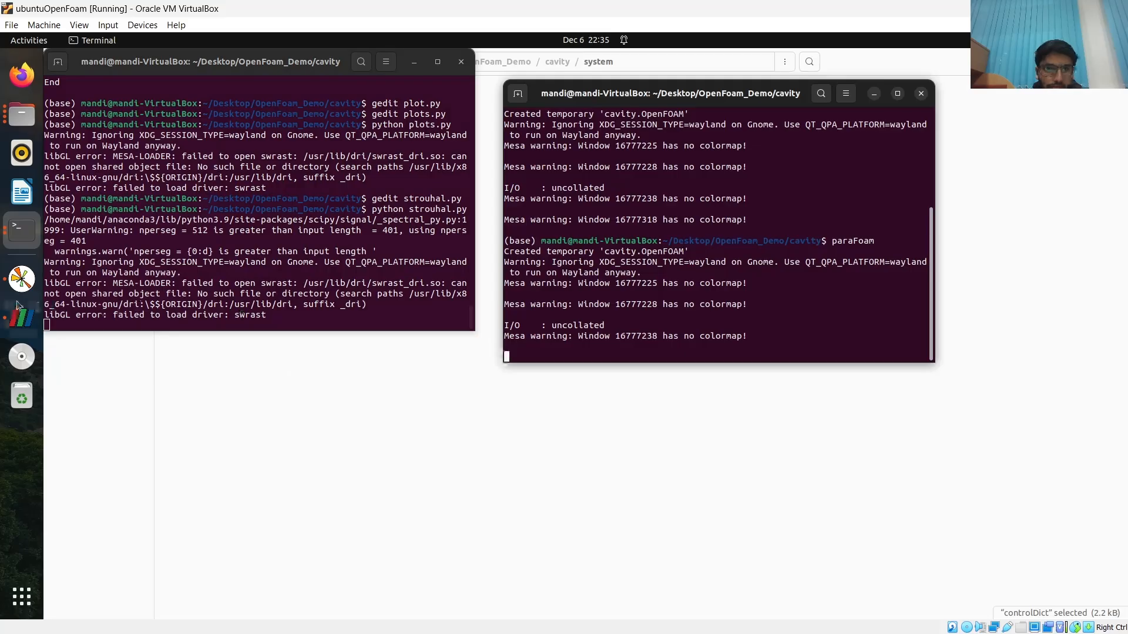
pyautogui.click(20, 280)
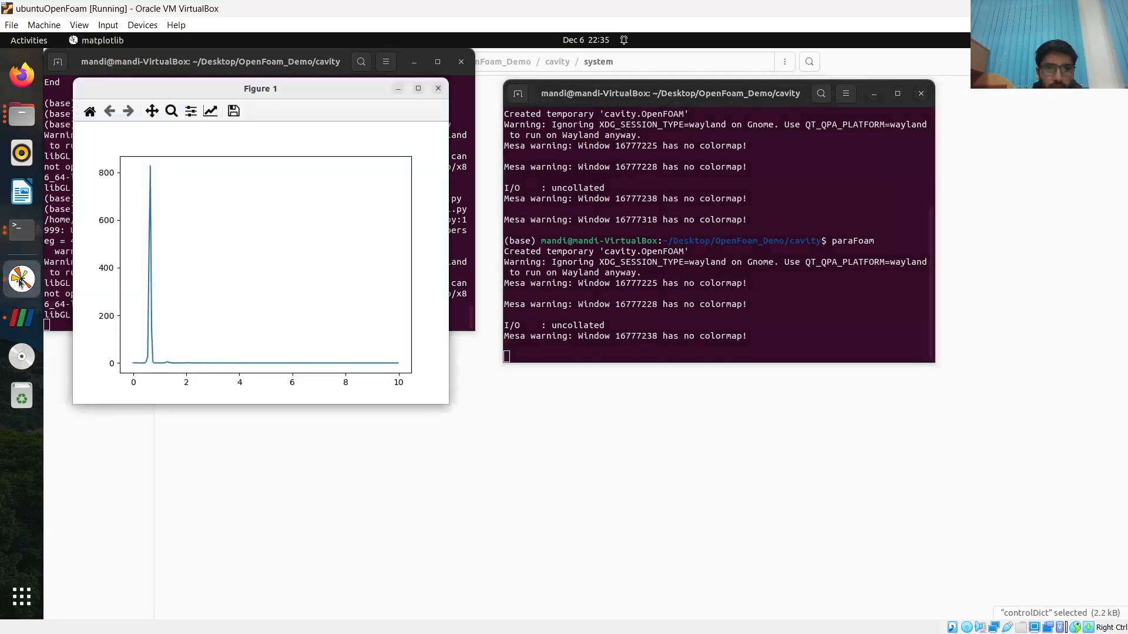
pyautogui.click(437, 89)
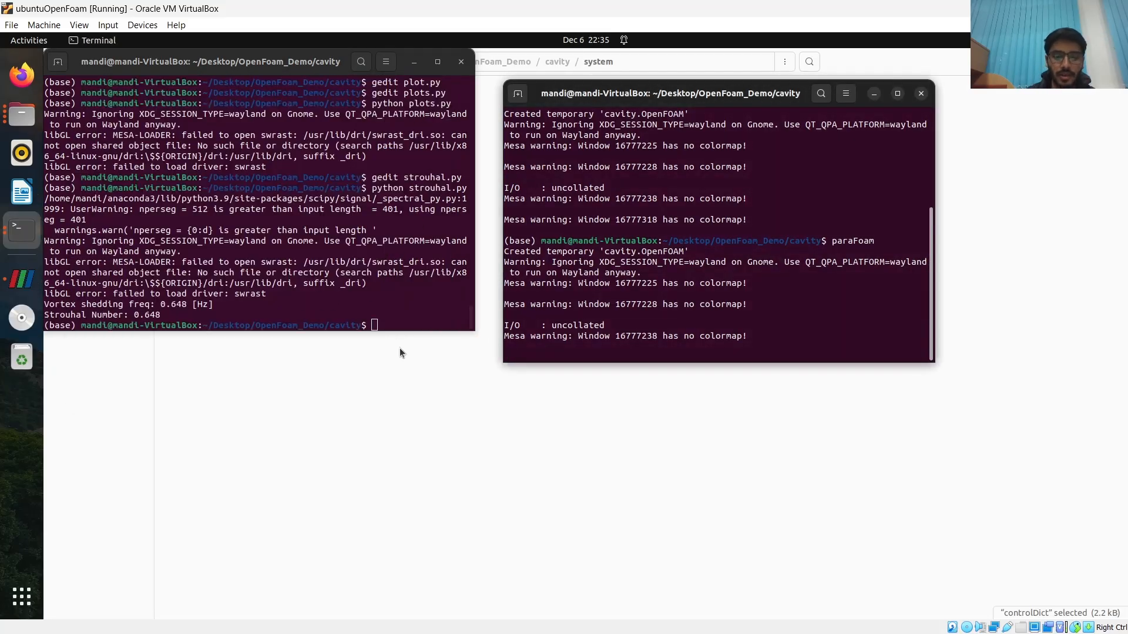
pyautogui.write('ico')
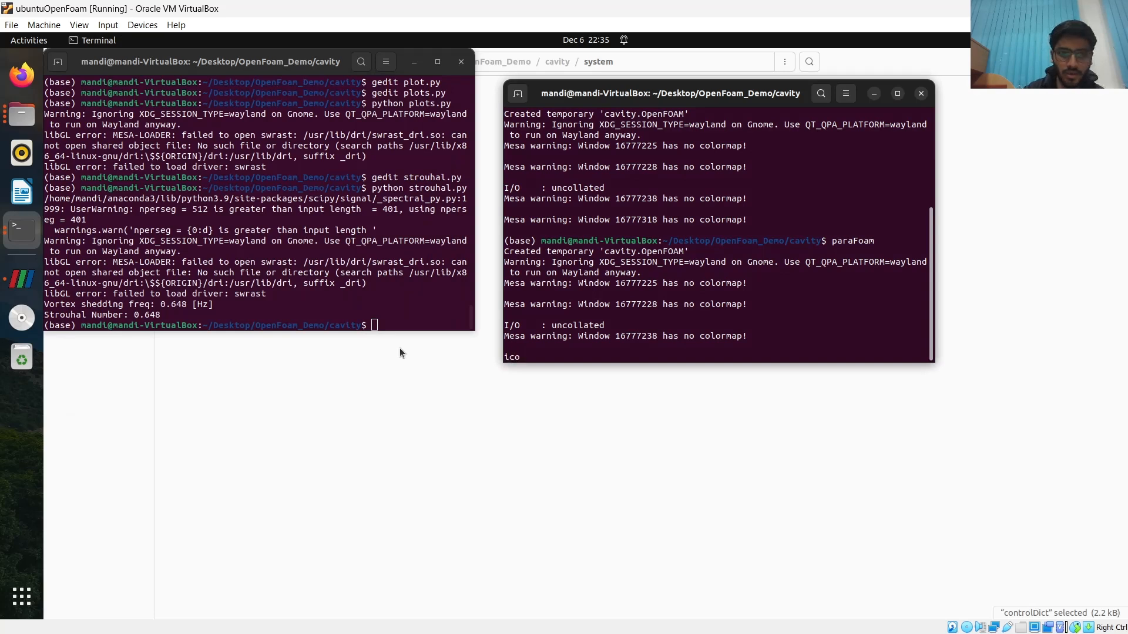
pyautogui.press('BackSpace')
pyautogui.press('BackSpace')
pyautogui.press('BackSpace')
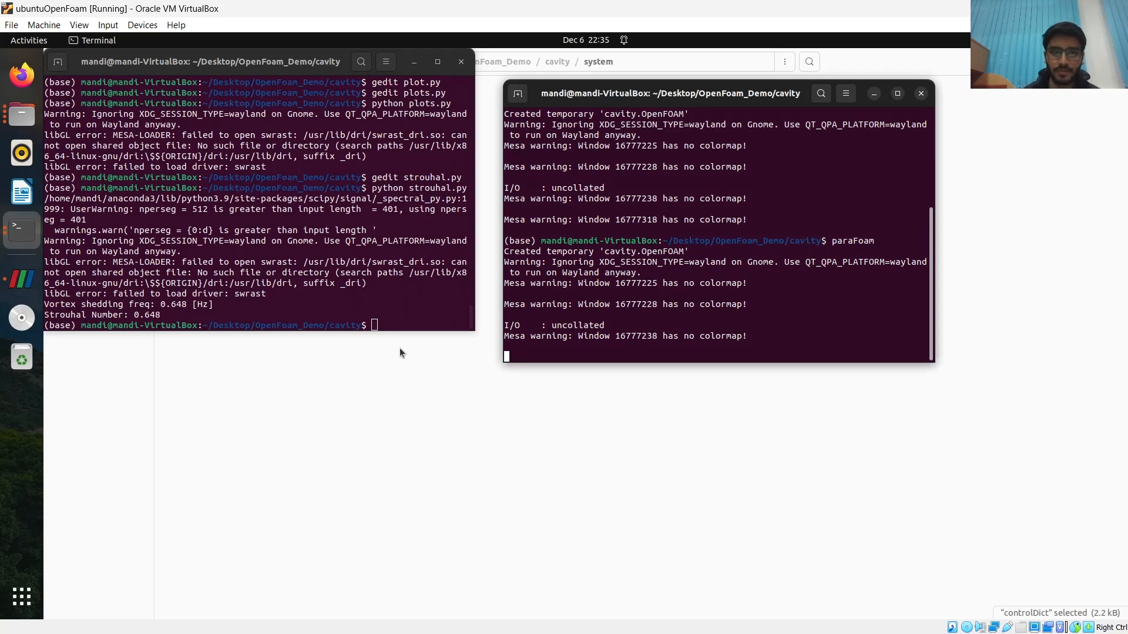
# Minimize the terminal running paraFoam and run icoFoam from the cavity directory in the free terminal
pyautogui.click(380, 310)
pyautogui.click(873, 94)
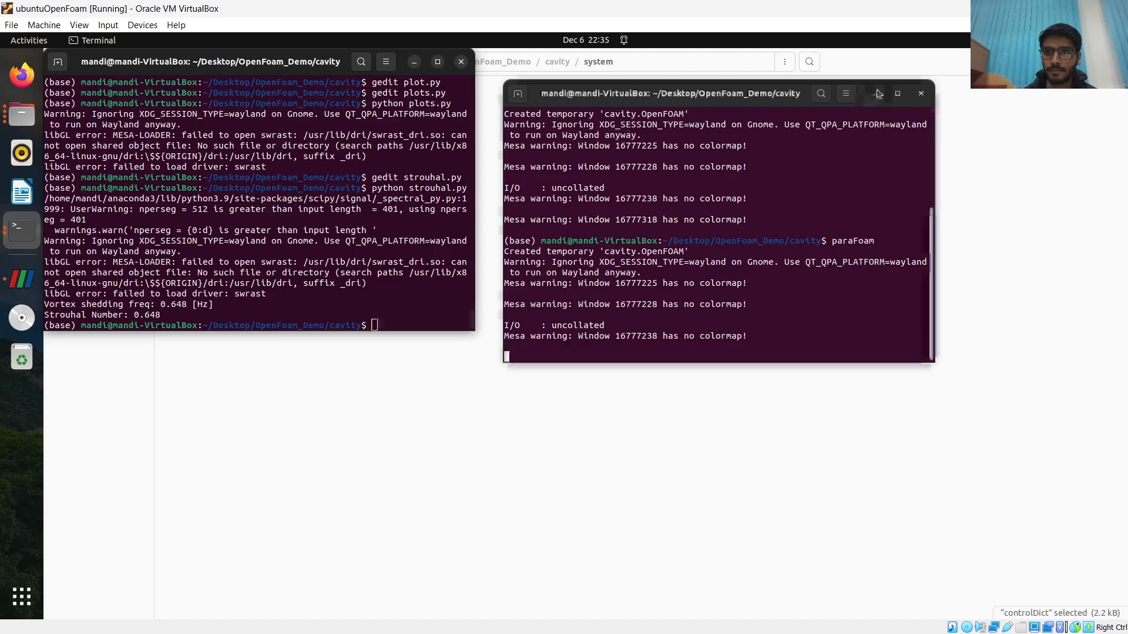
pyautogui.write('ico')
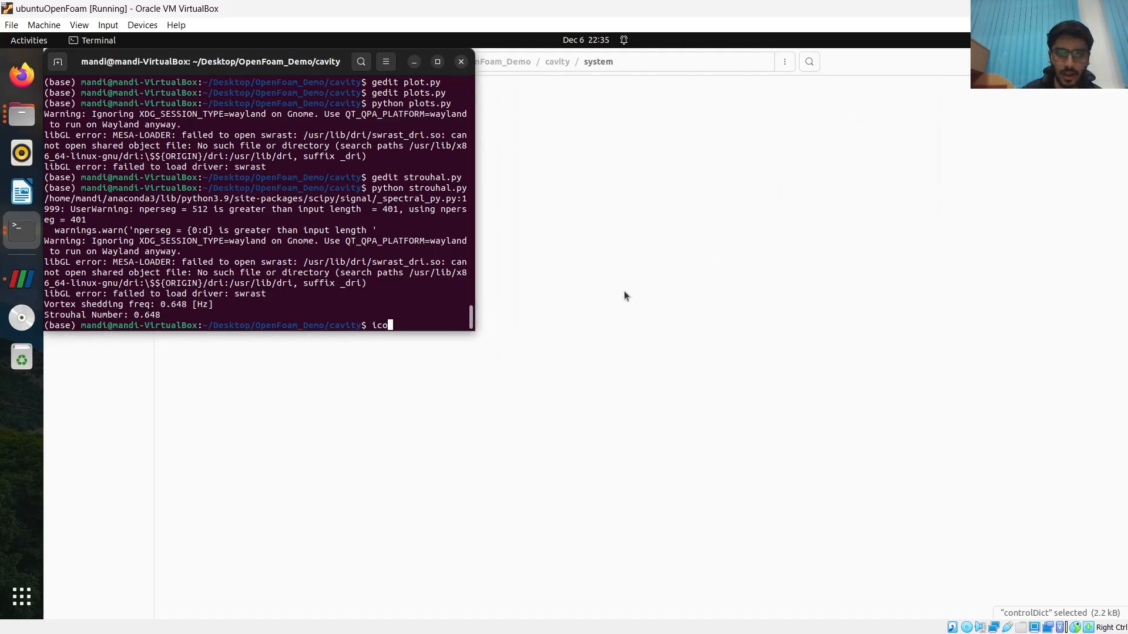
pyautogui.write('Foam')
pyautogui.press('Return')
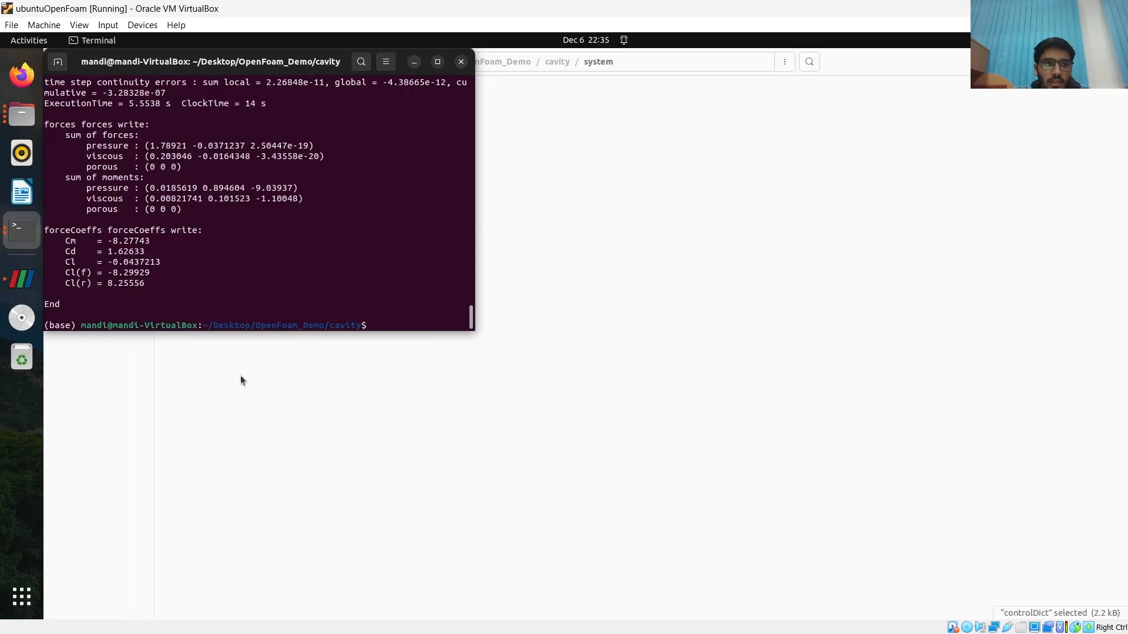
# Review the final forces and forceCoeffs output, then minimize the terminal and return to the cavity folder
pyautogui.scroll(1, 153, 259)
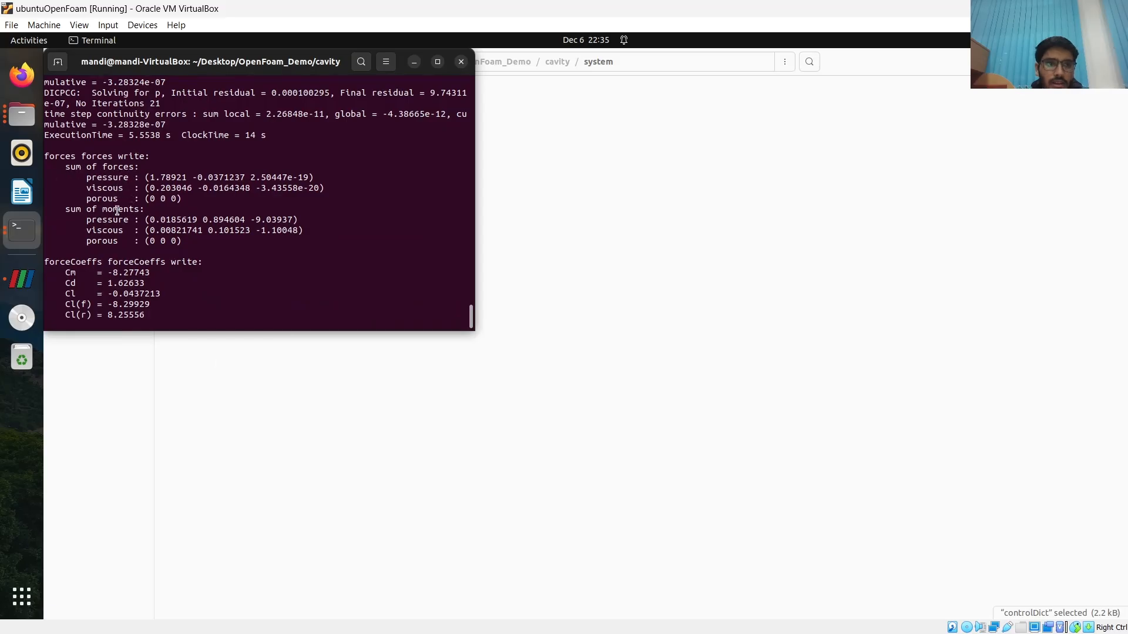
pyautogui.scroll(-1, 146, 233)
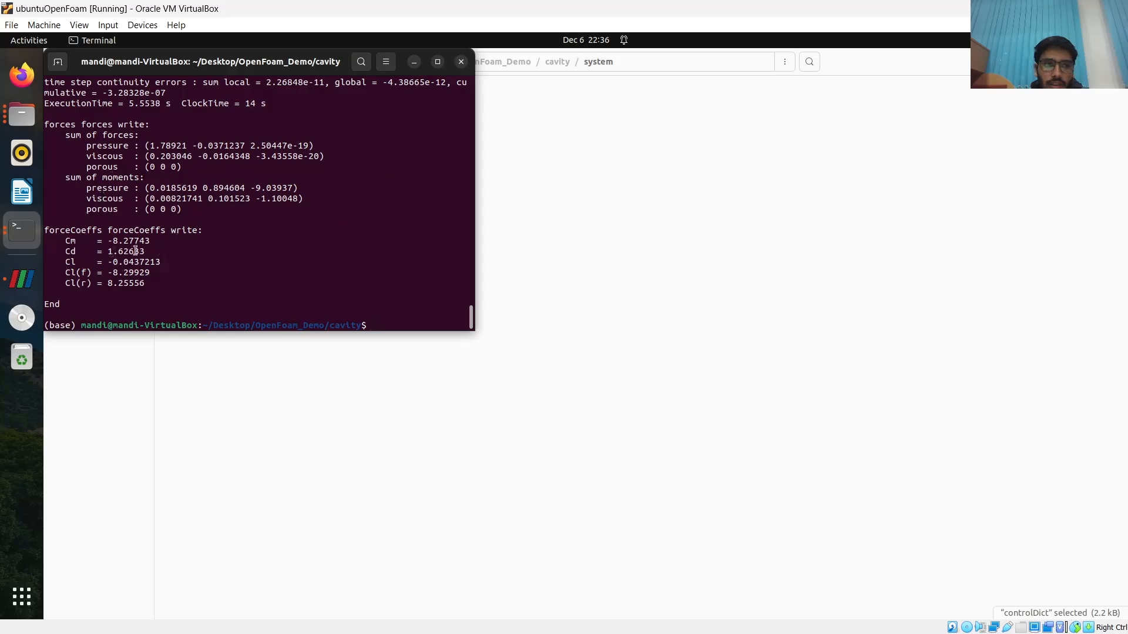
pyautogui.click(414, 64)
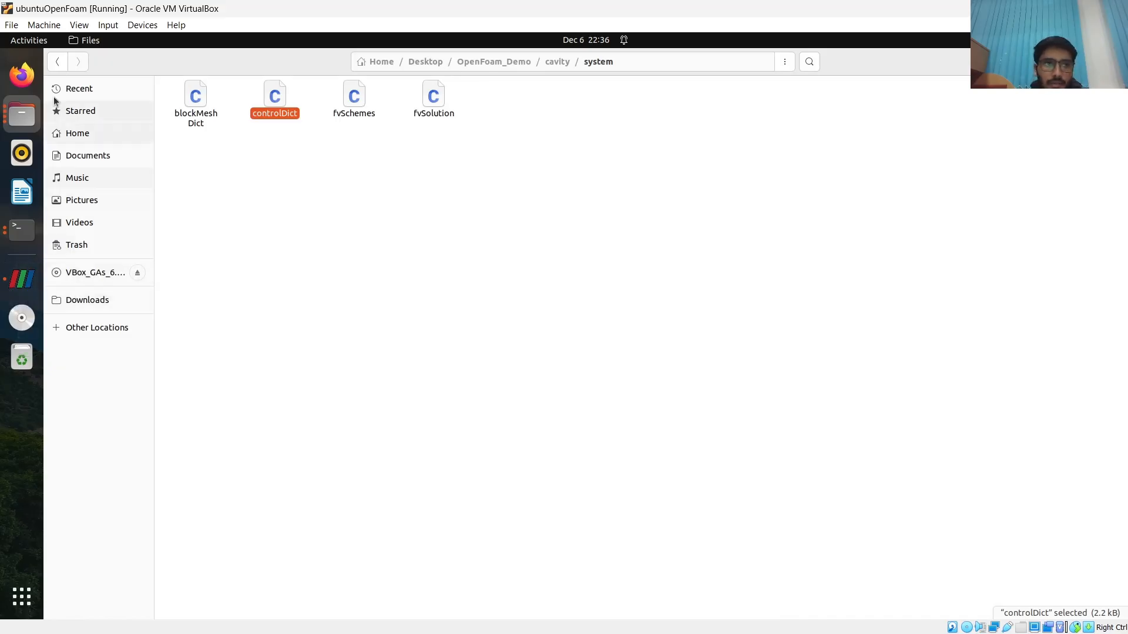
pyautogui.click(57, 62)
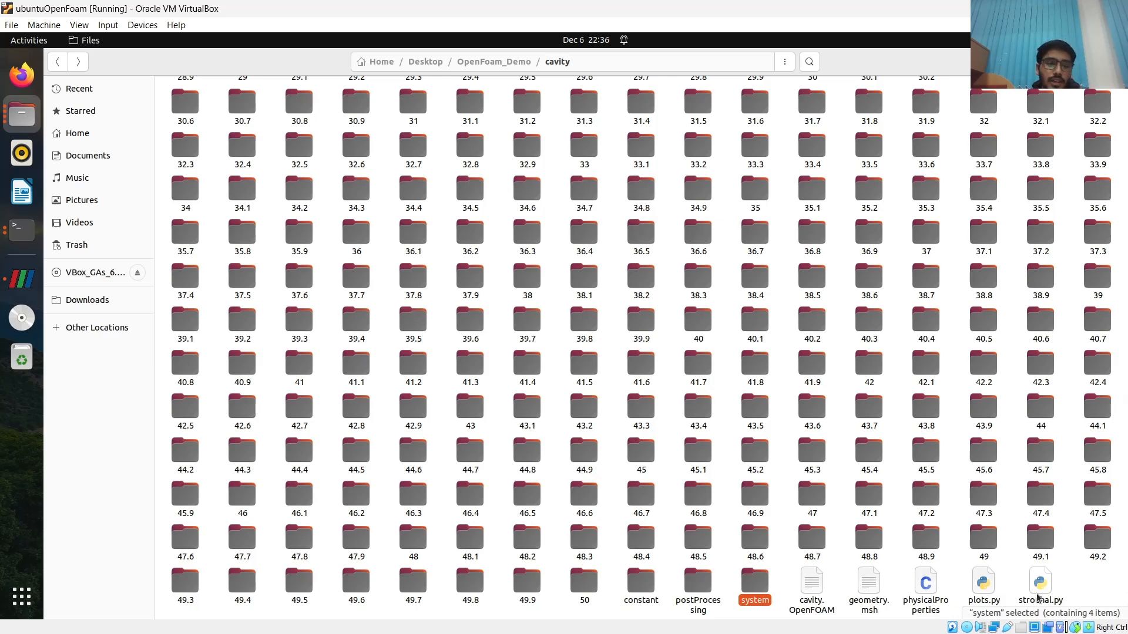
# Open plots.py in gedit from the terminal and examine how it plots the drag and lift coefficients
pyautogui.click(22, 229)
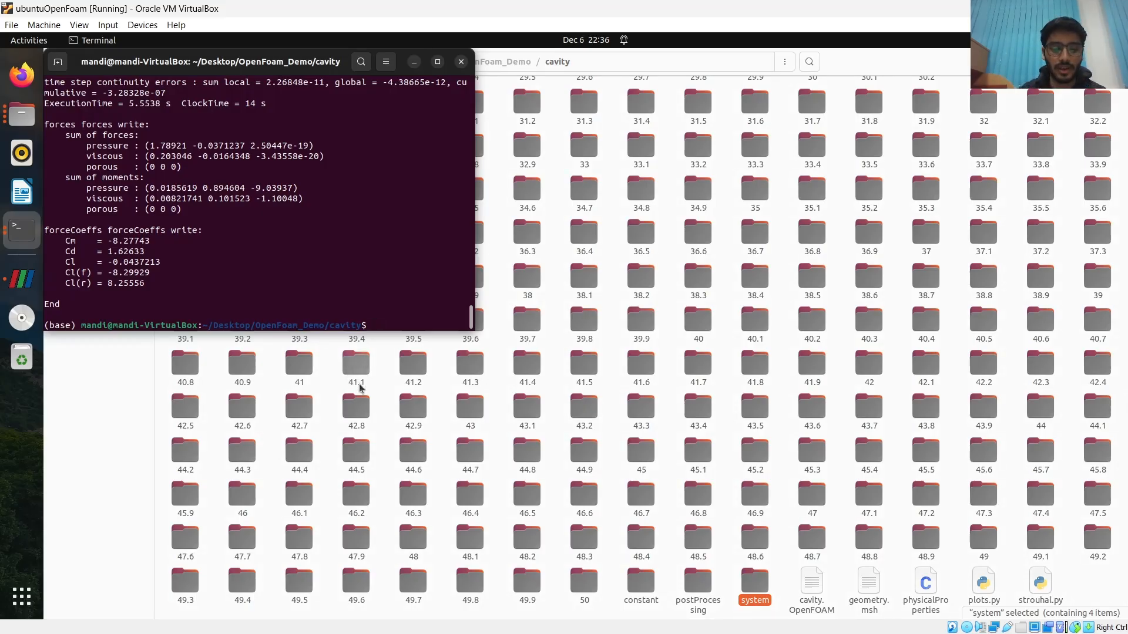
pyautogui.write('ged')
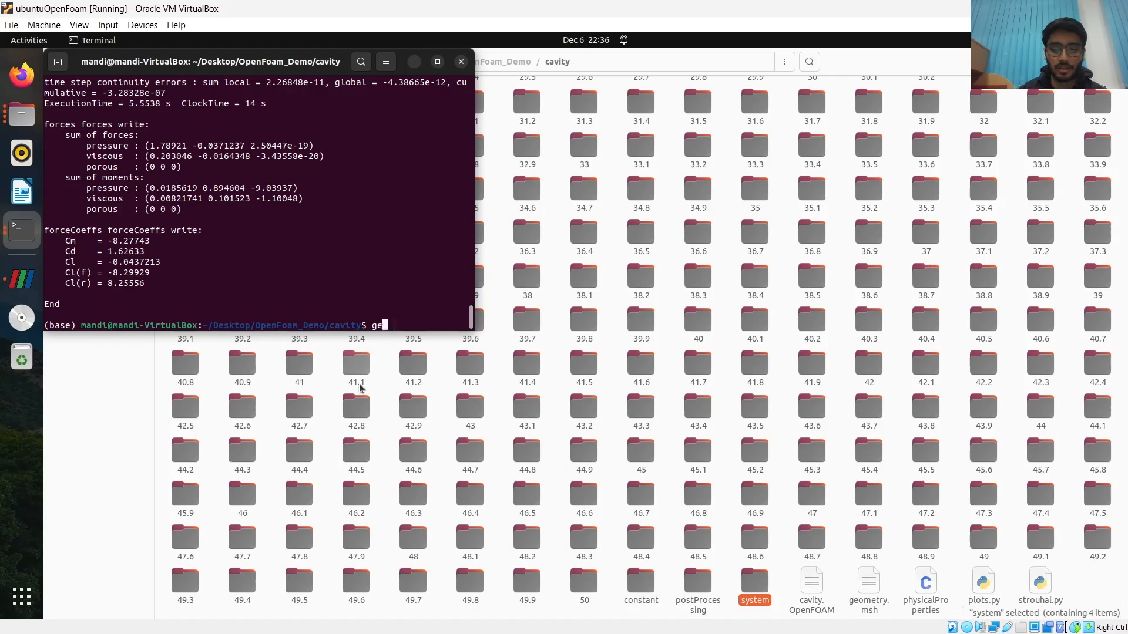
pyautogui.write('it')
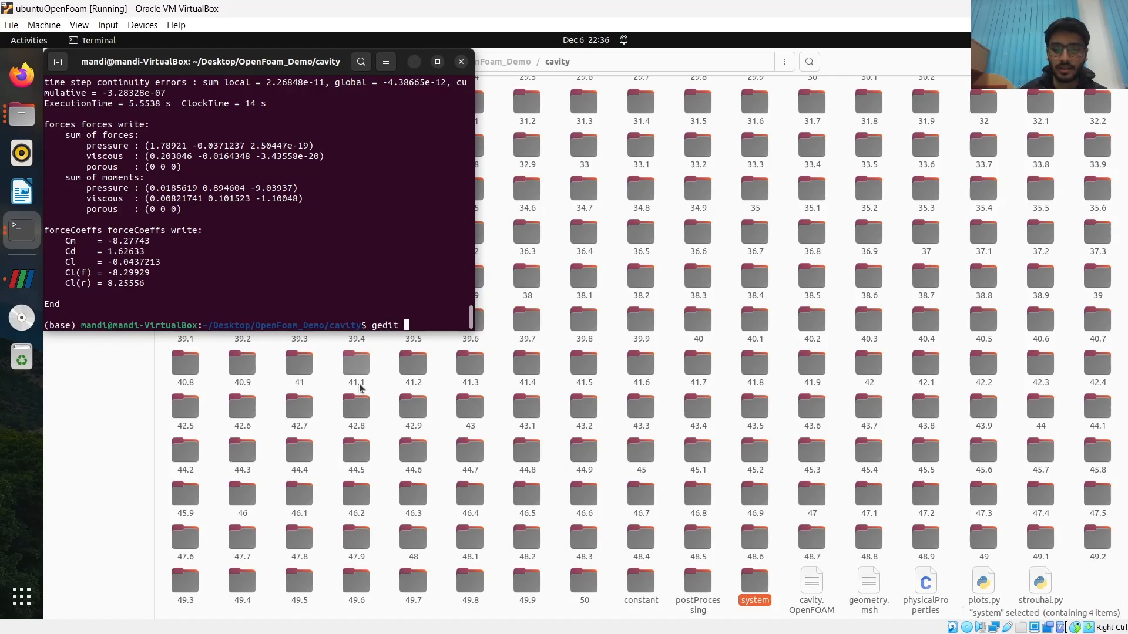
pyautogui.write(' plots.py')
pyautogui.press('Return')
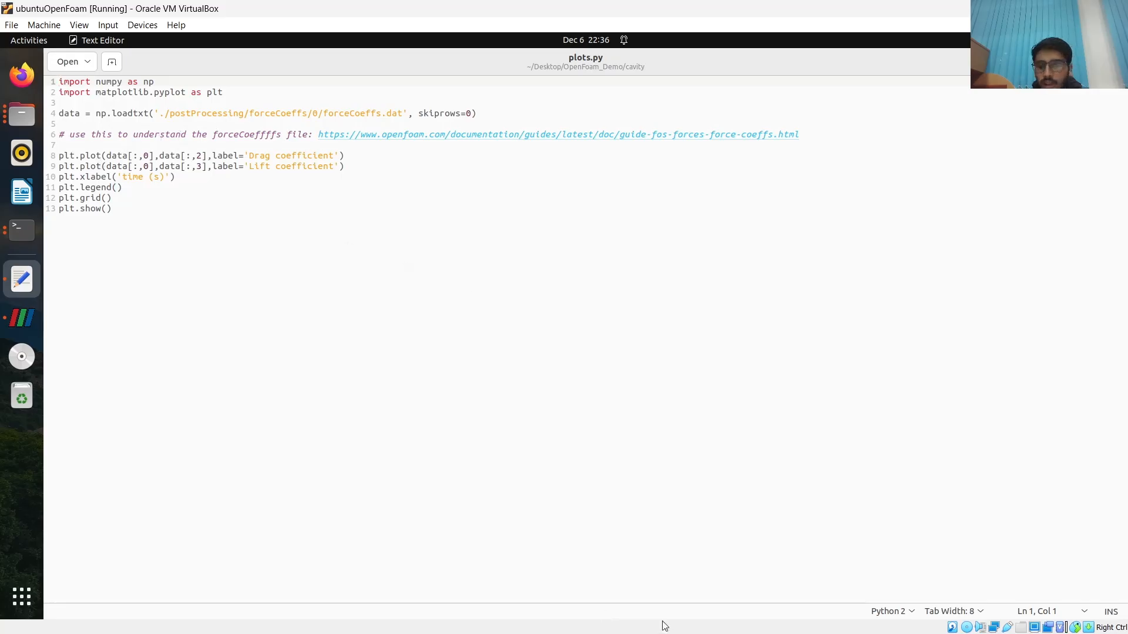
pyautogui.moveTo(698, 632)
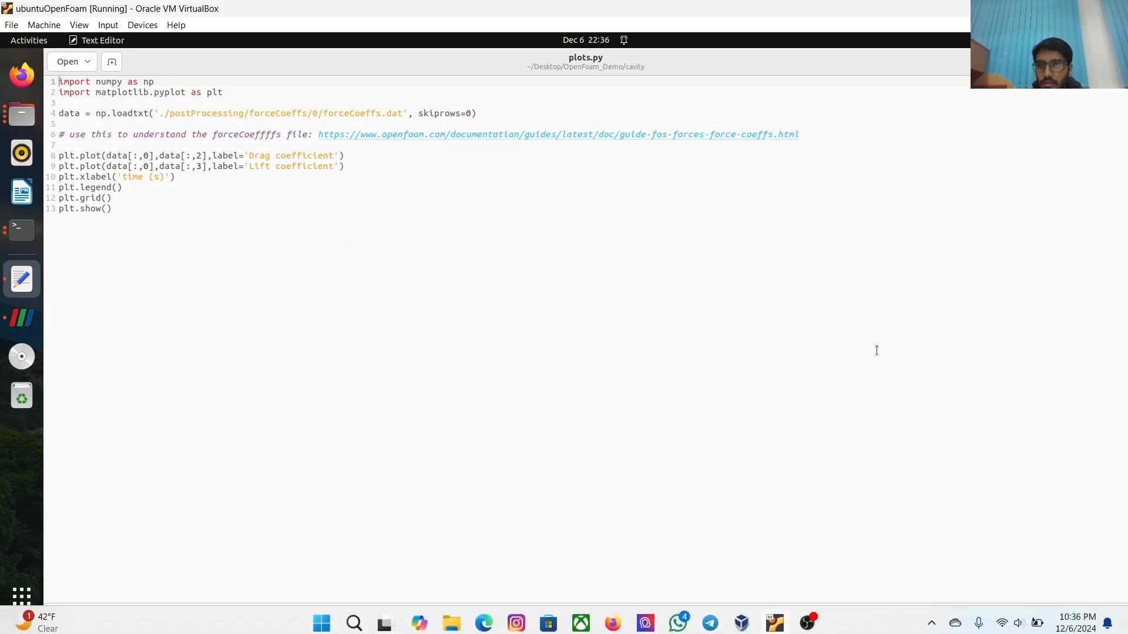
# Check the contents of the cavity case's postProcessing folder, then return to plots.py and close it
pyautogui.click(1070, 61)
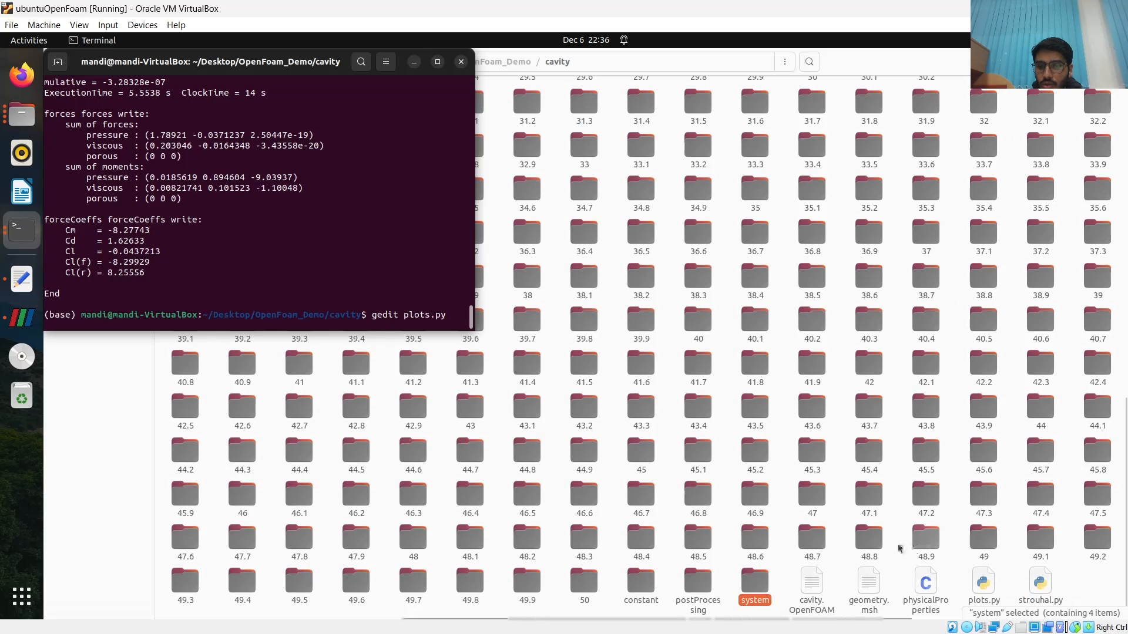
pyautogui.click(699, 586)
pyautogui.doubleClick(699, 586)
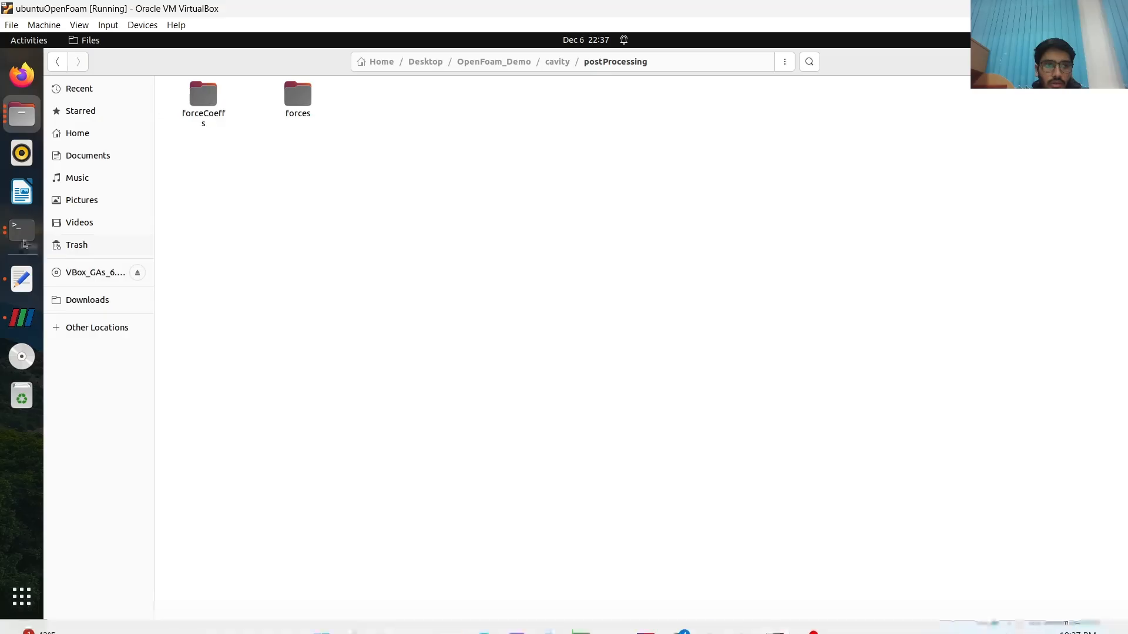
pyautogui.click(22, 230)
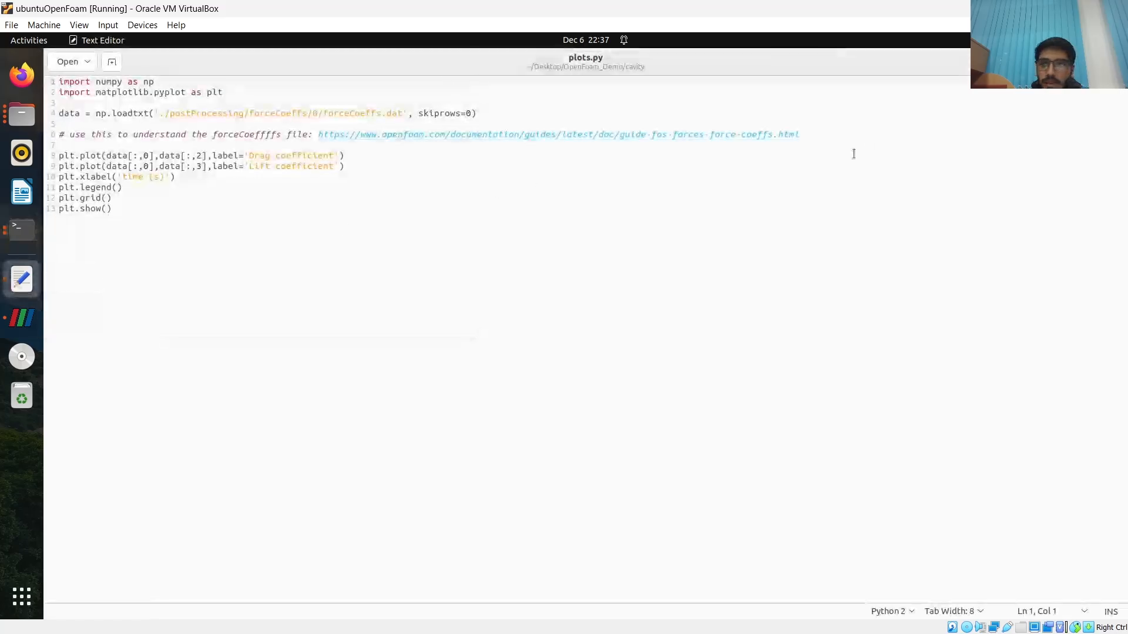
pyautogui.click(1113, 62)
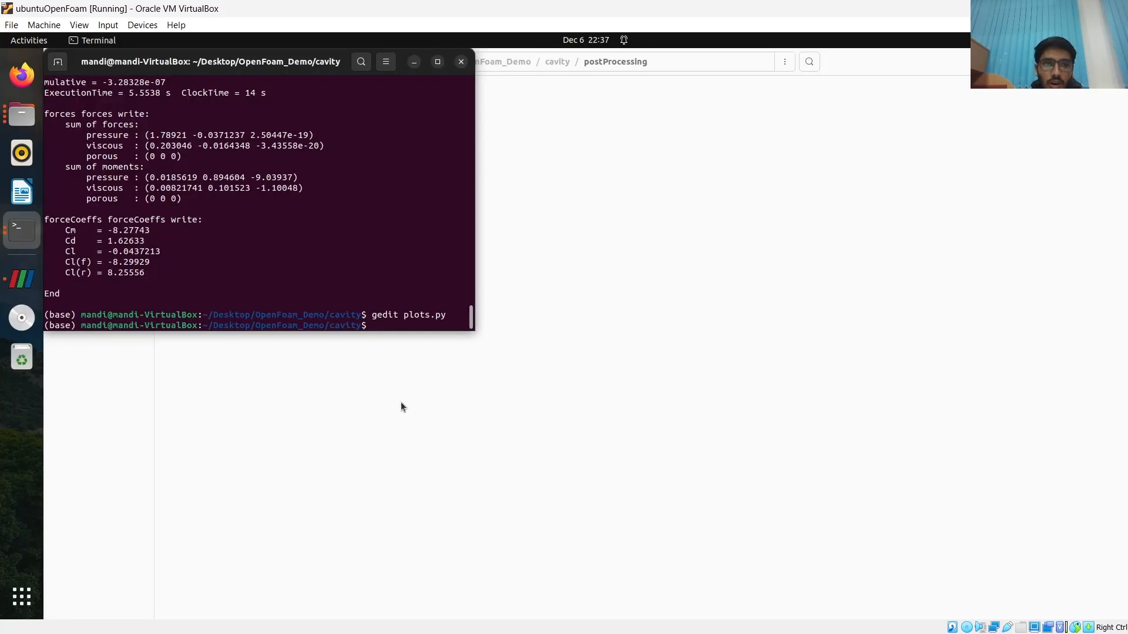
# Open strouhal.py in gedit from the terminal, examine its FFT and Strouhal number calculation, and close the editor
pyautogui.write('ged')
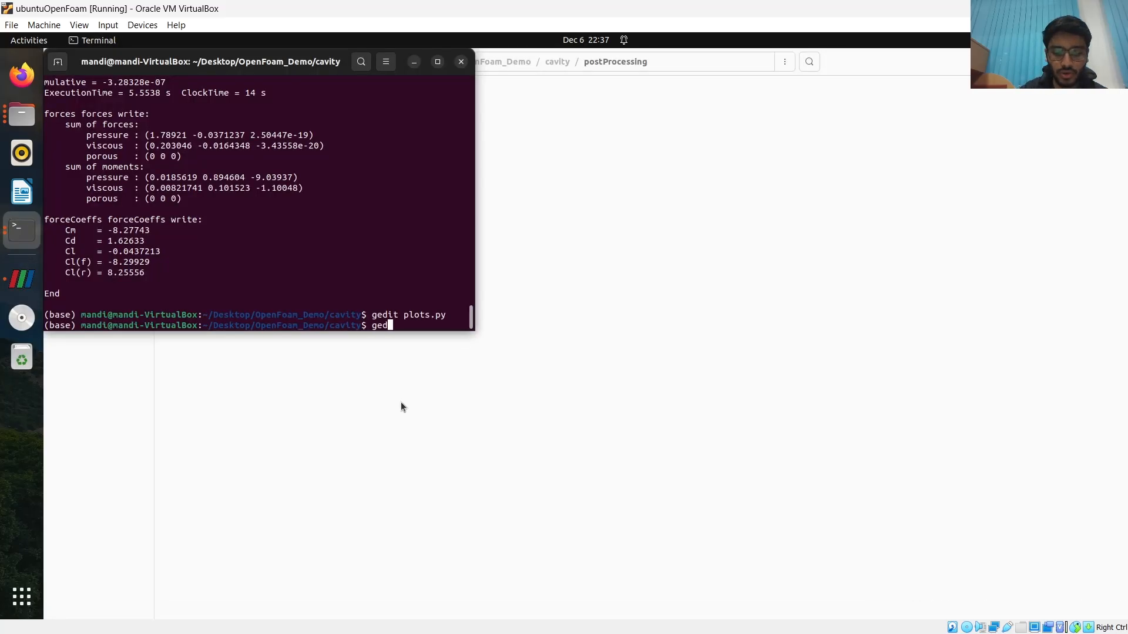
pyautogui.write('it ')
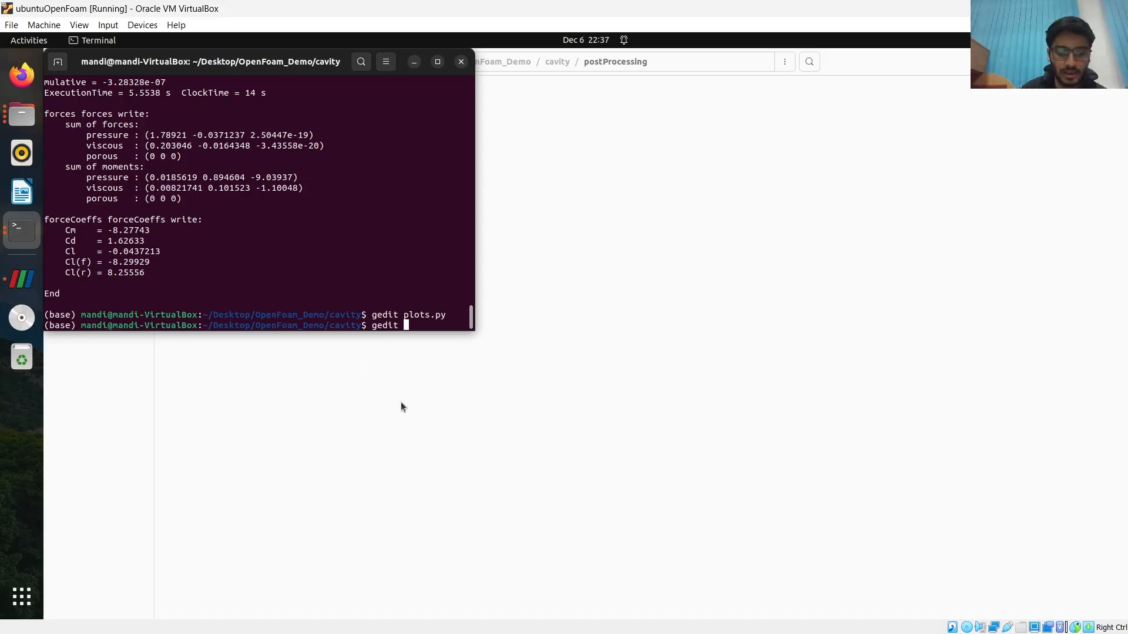
pyautogui.write('strou')
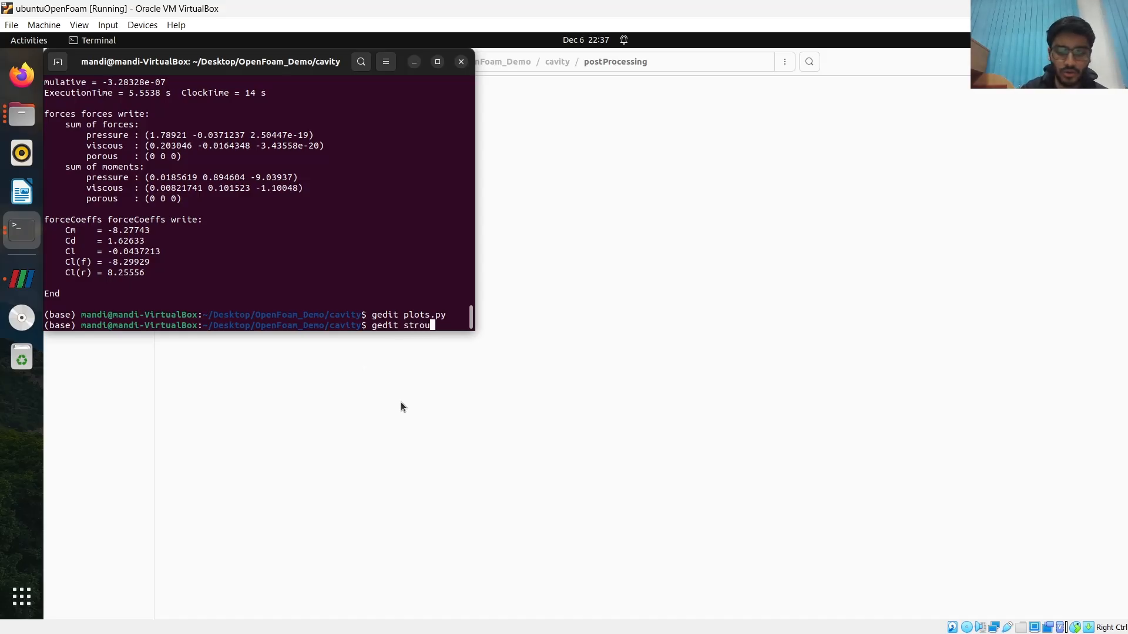
pyautogui.write('hal.p')
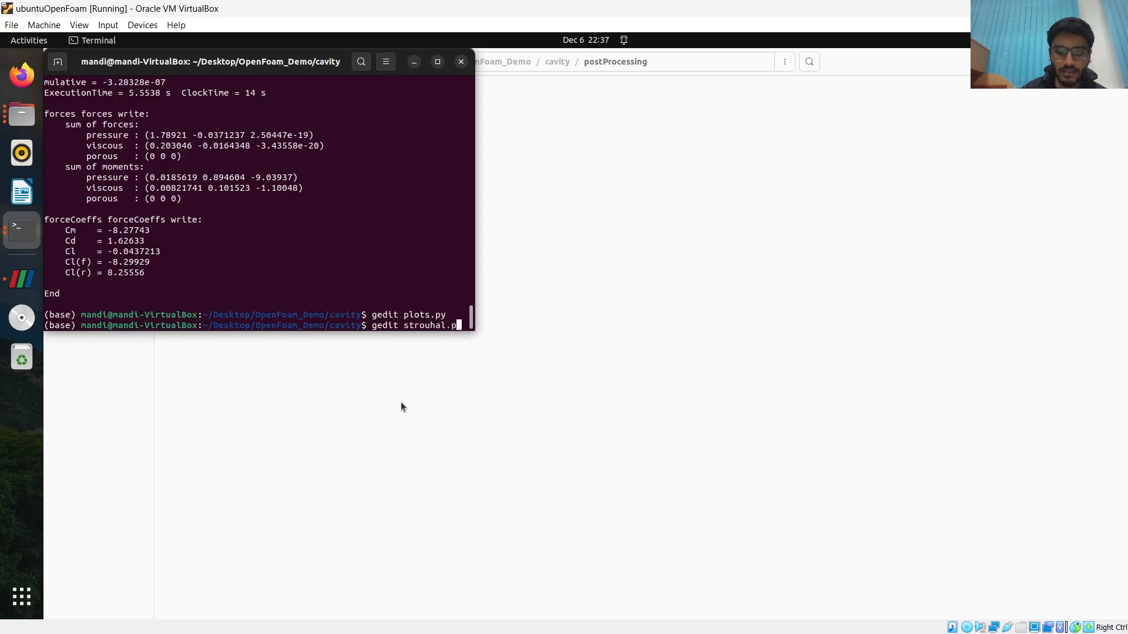
pyautogui.write('y')
pyautogui.press('Return')
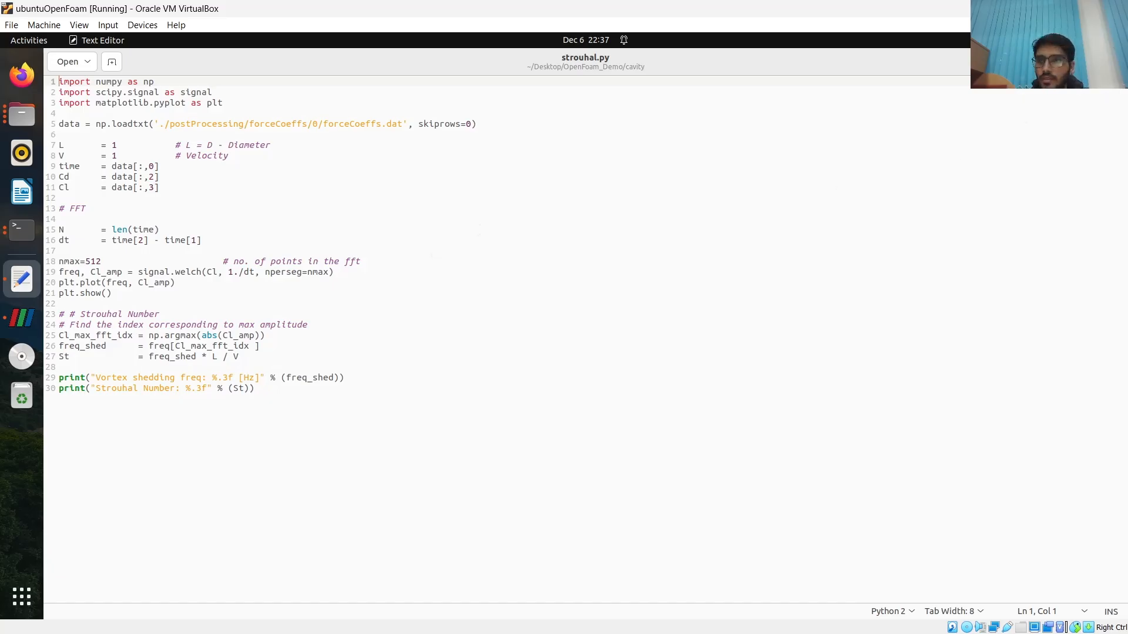
pyautogui.hotkey('ctrl', 'q')
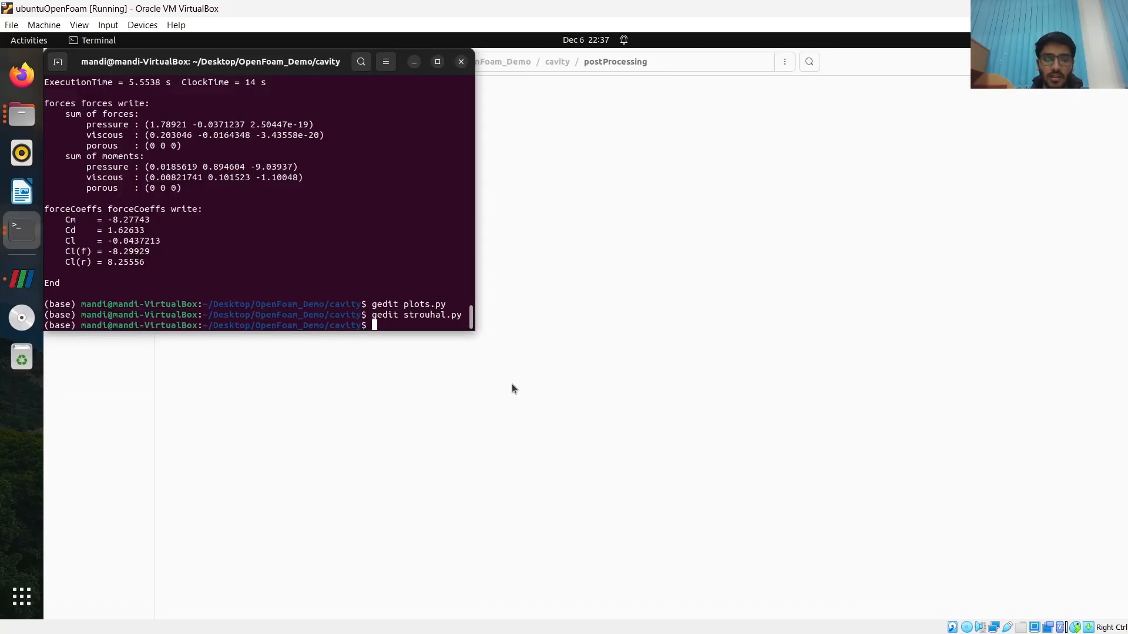
# Run plots.py with Python to plot the drag and lift coefficients over time
pyautogui.write('pyr')
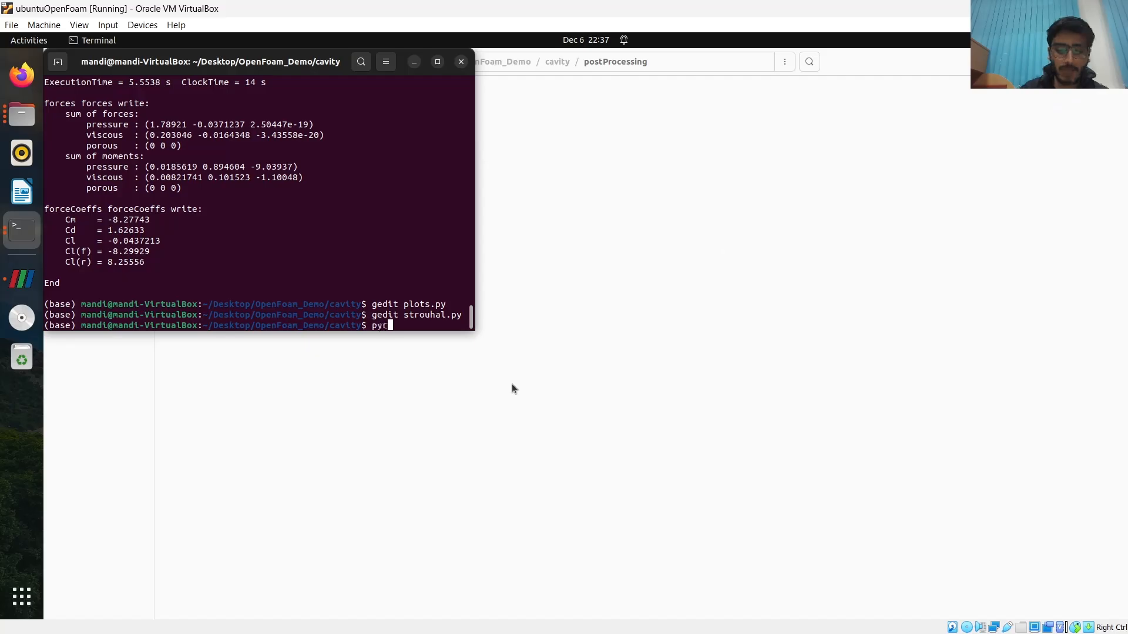
pyautogui.press('BackSpace')
pyautogui.write('thon')
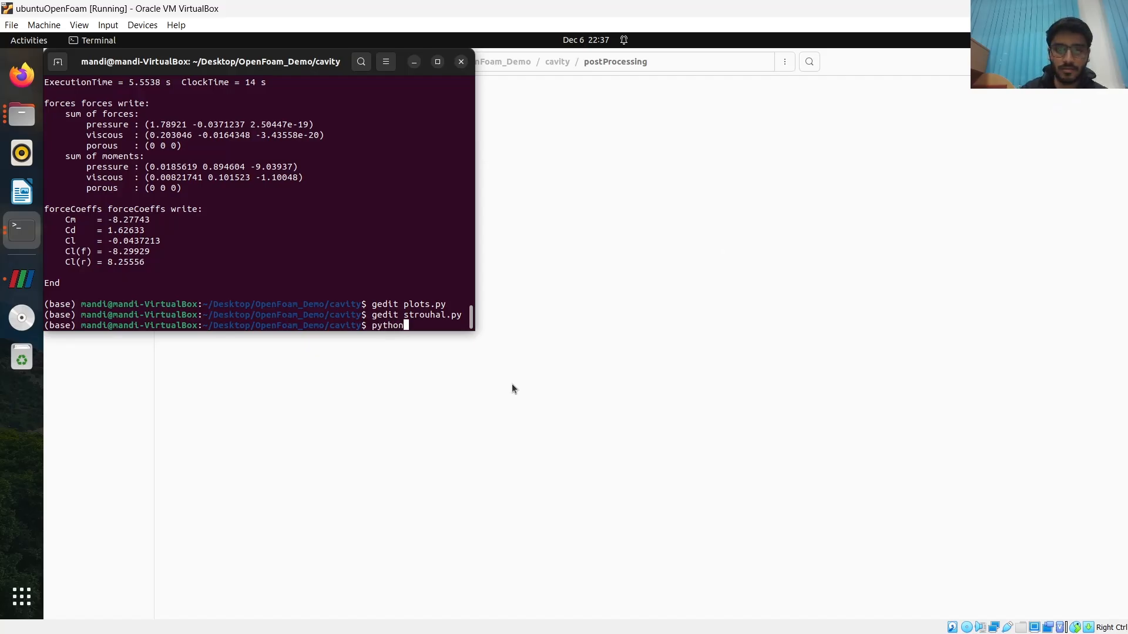
pyautogui.write(' plots.py')
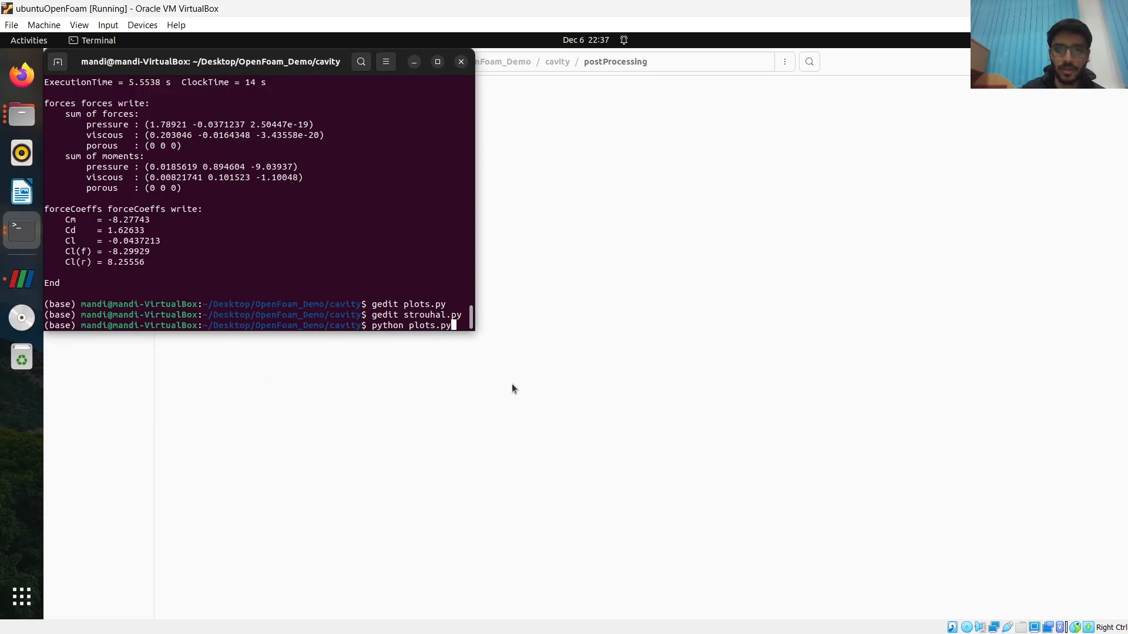
pyautogui.press('Return')
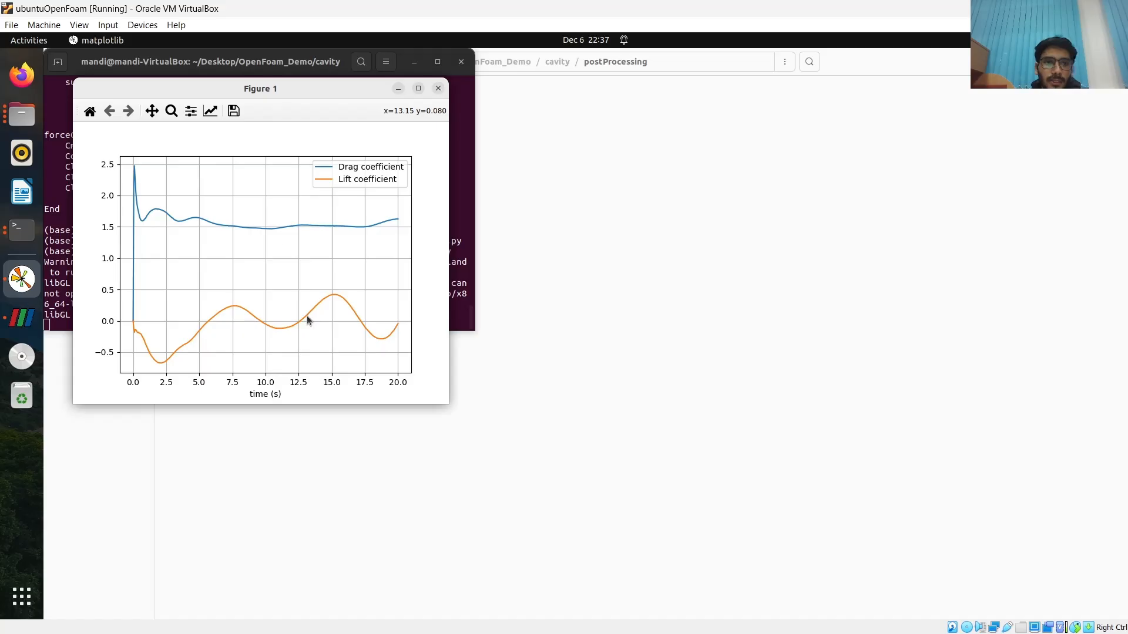
# Save the drag and lift coefficient plot as "lift and drag.png" in the home folder, replacing the existing file, and close the figure
pyautogui.click(234, 110)
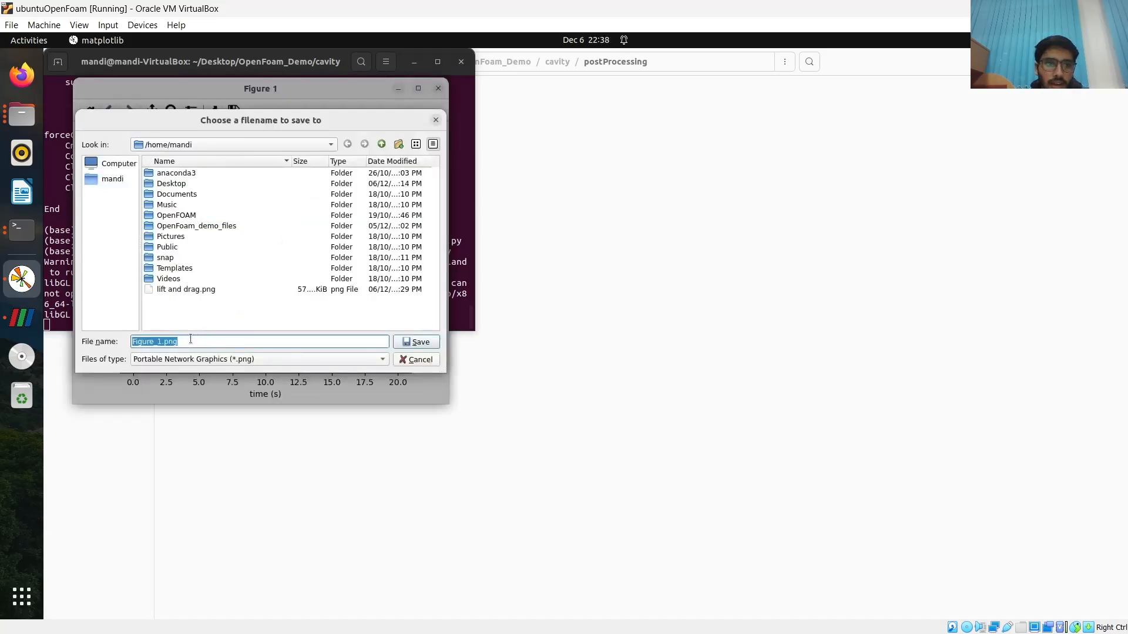
pyautogui.click(161, 342)
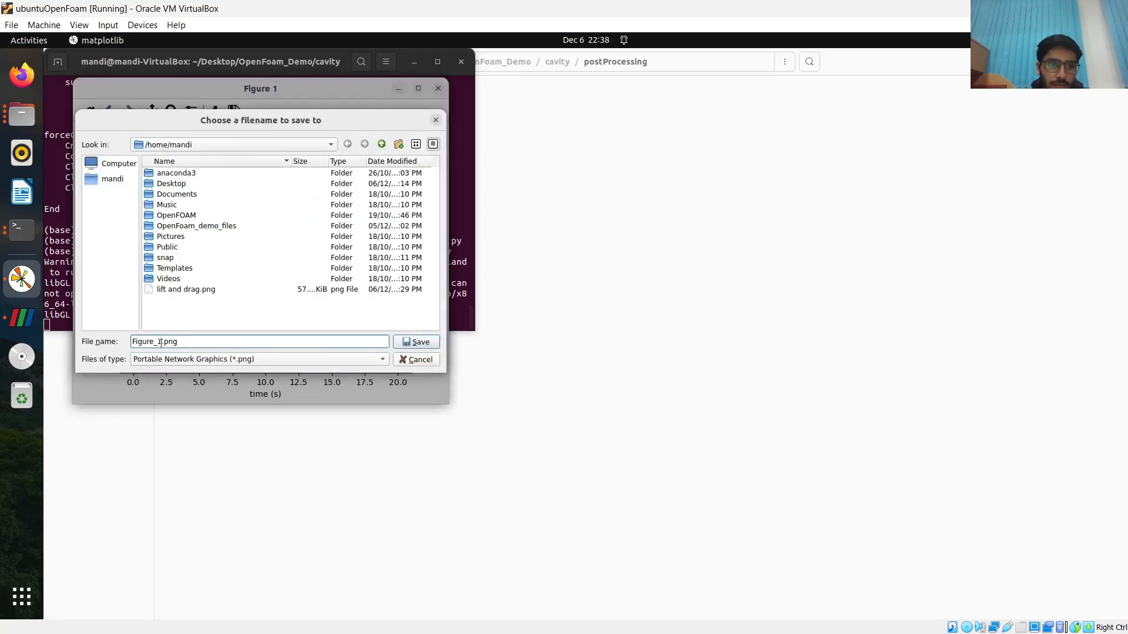
pyautogui.press('BackSpace')
pyautogui.press('BackSpace')
pyautogui.press('BackSpace')
pyautogui.press('BackSpace')
pyautogui.press('BackSpace')
pyautogui.press('BackSpace')
pyautogui.press('BackSpace')
pyautogui.press('BackSpace')
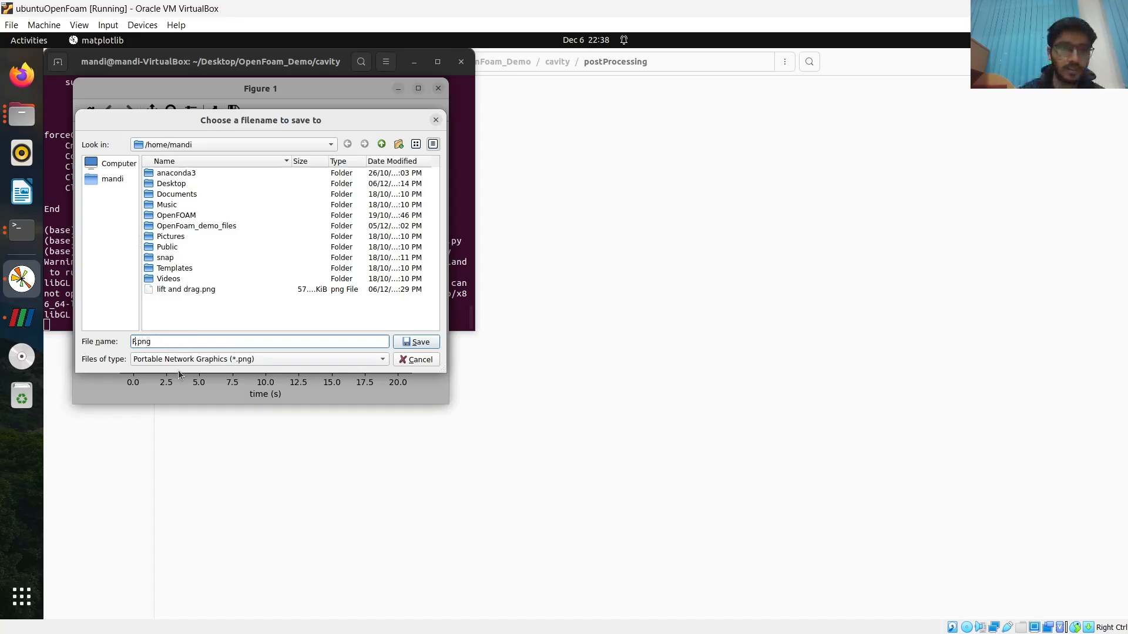
pyautogui.write('lift ')
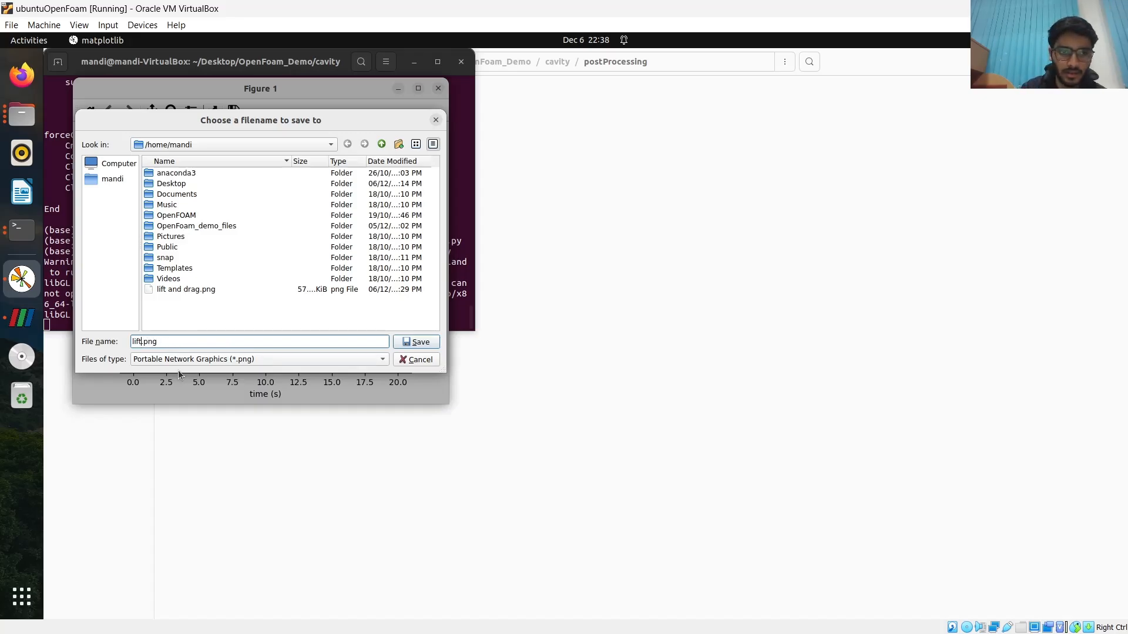
pyautogui.write('and drag')
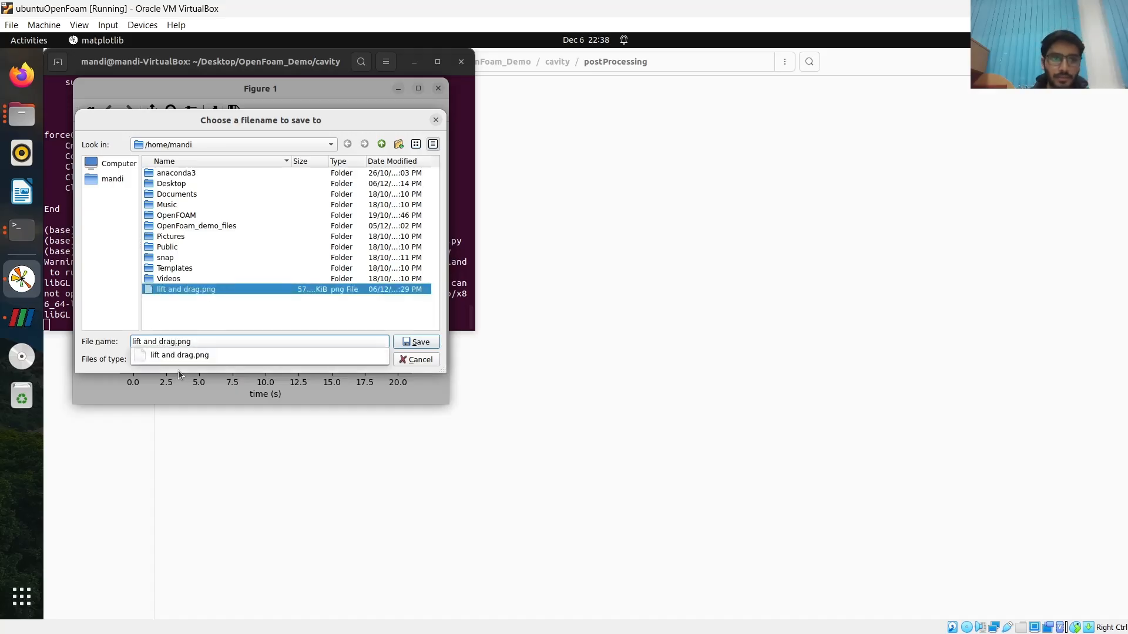
pyautogui.click(421, 345)
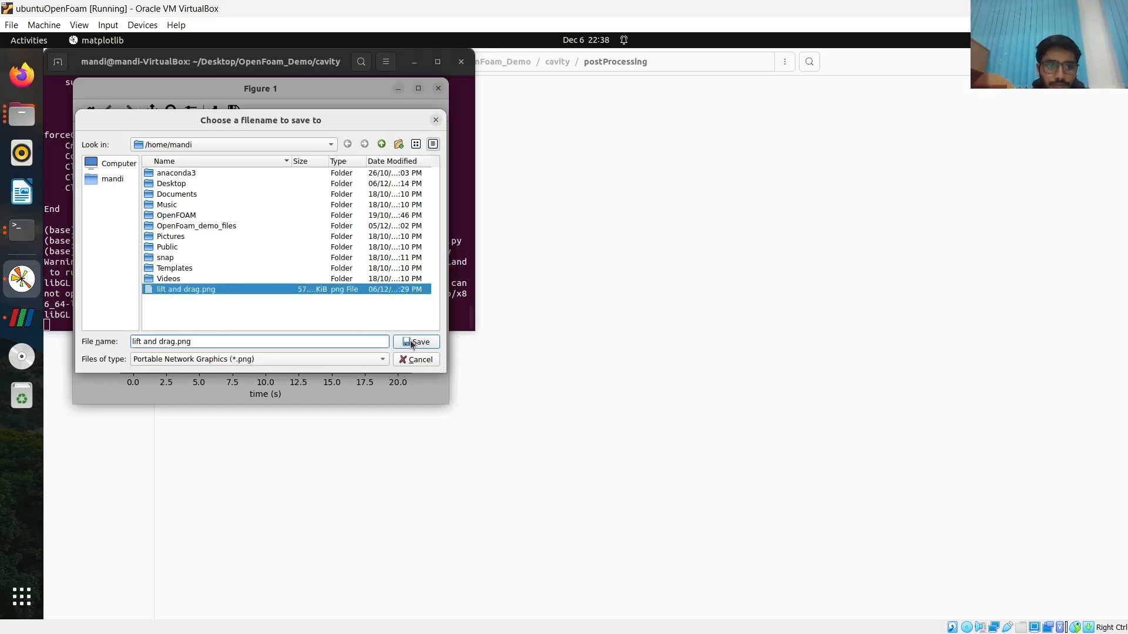
pyautogui.click(407, 343)
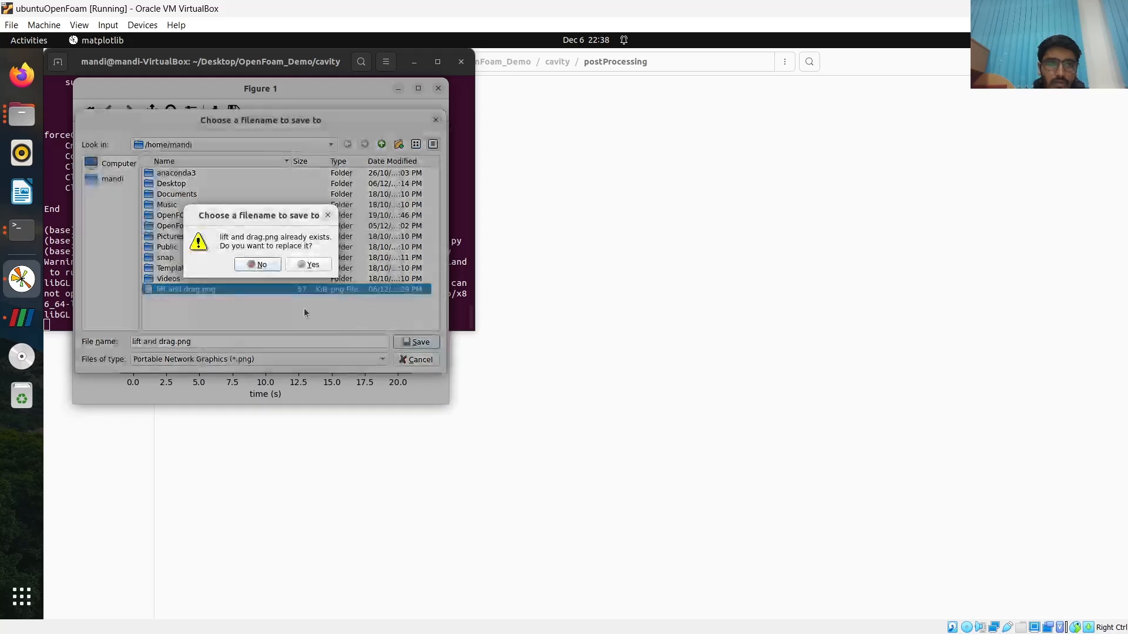
pyautogui.click(301, 265)
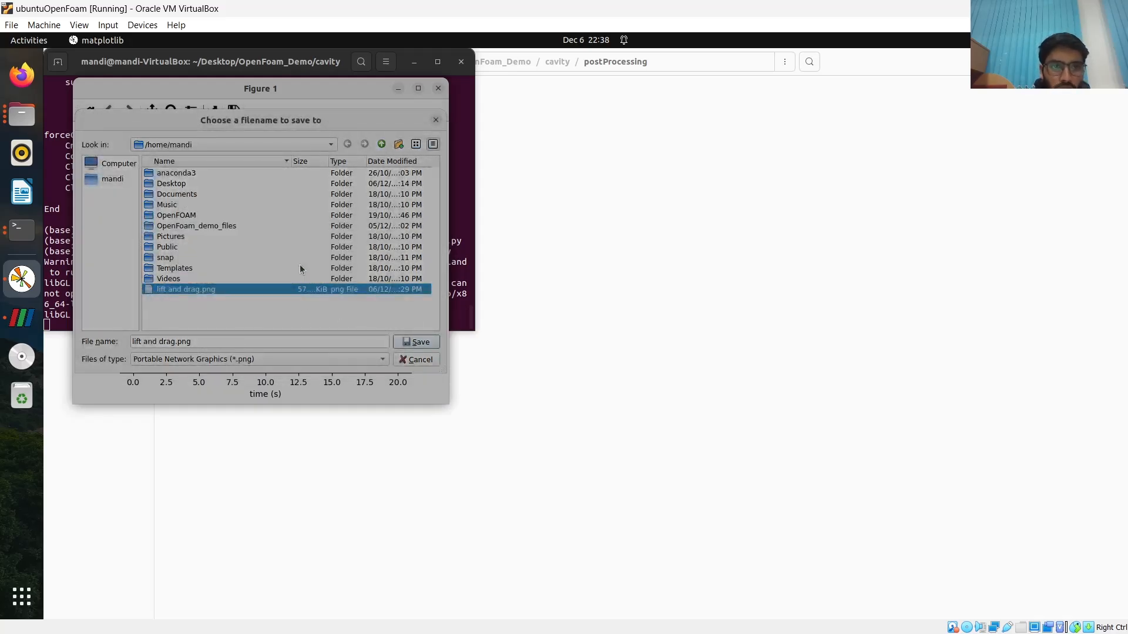
pyautogui.click(438, 88)
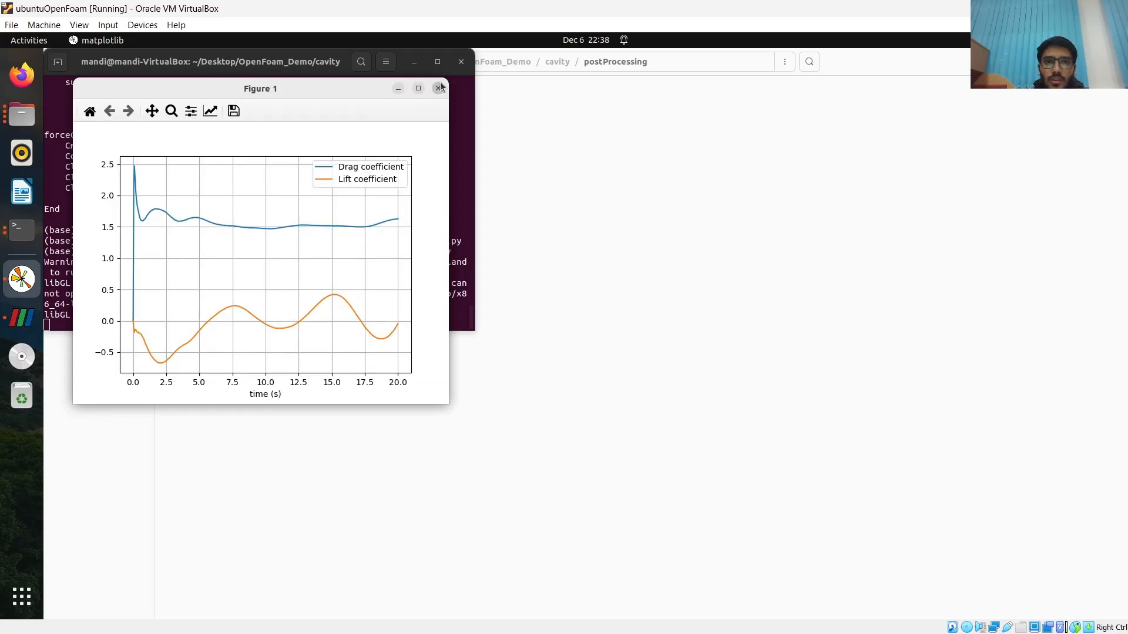
# Run strouhal.py with Python to plot the frequency spectrum and compute the Strouhal number
pyautogui.write('p')
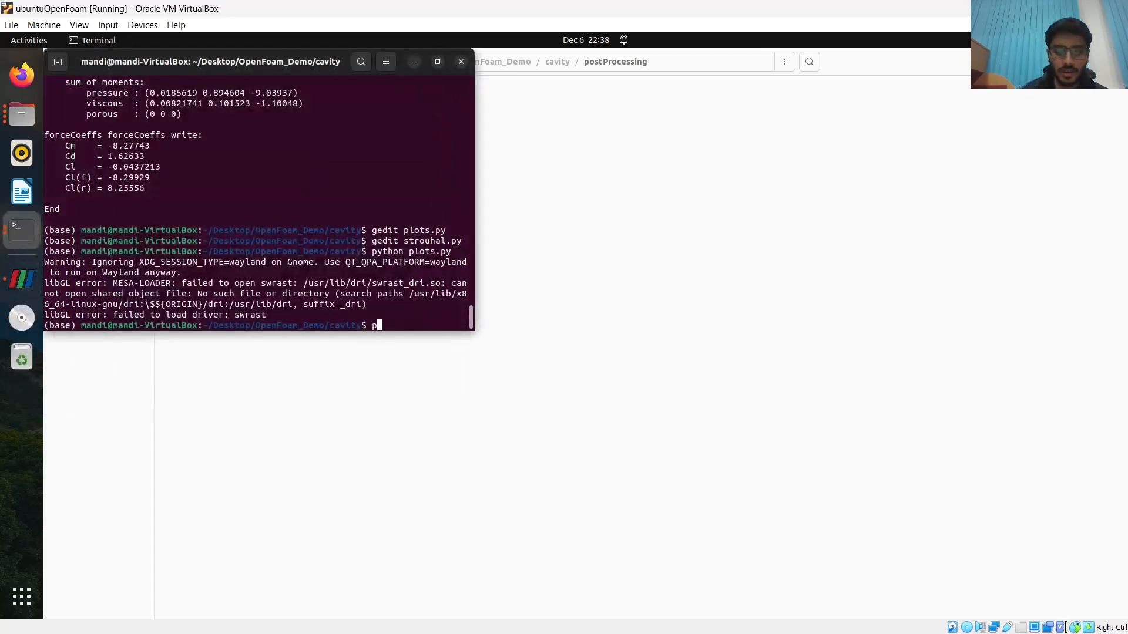
pyautogui.write('ython ')
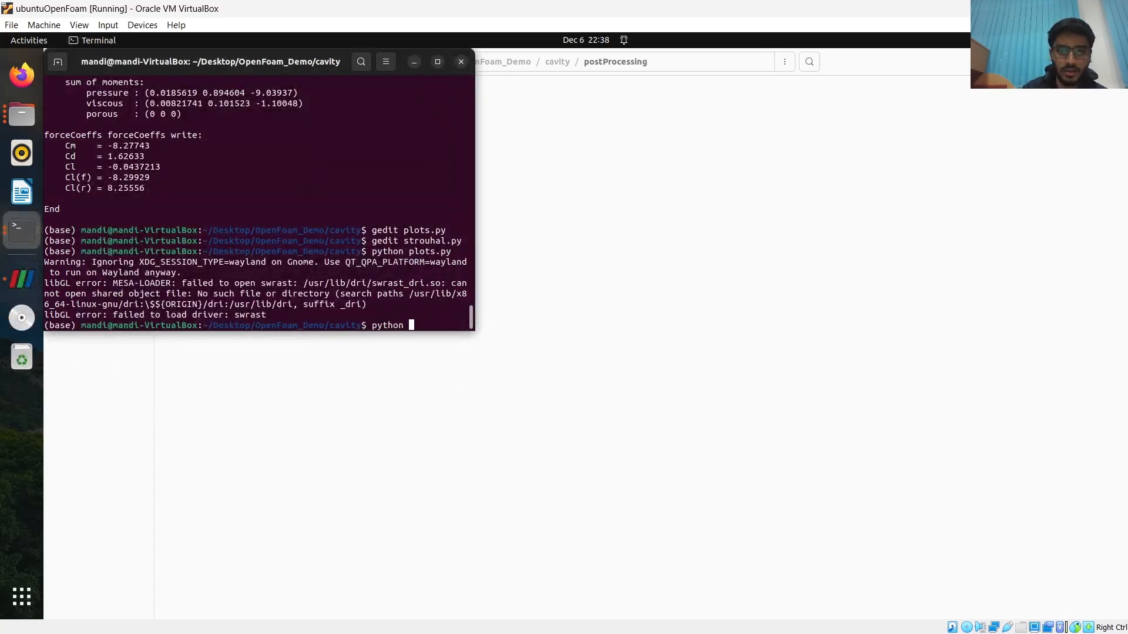
pyautogui.write('stri')
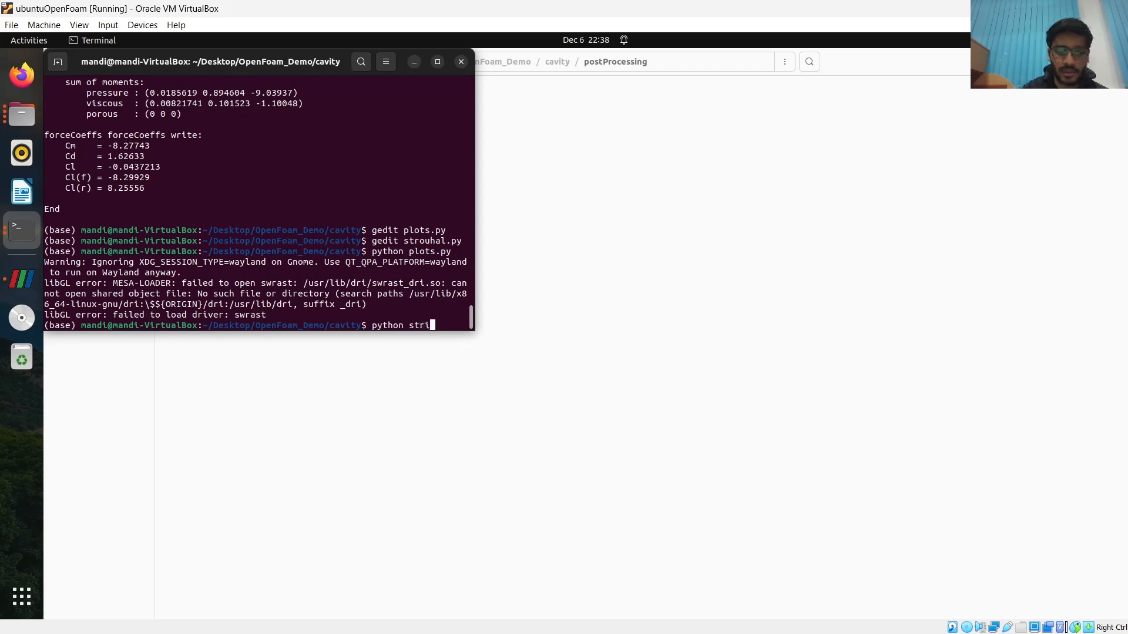
pyautogui.press('BackSpace')
pyautogui.write('ouha;')
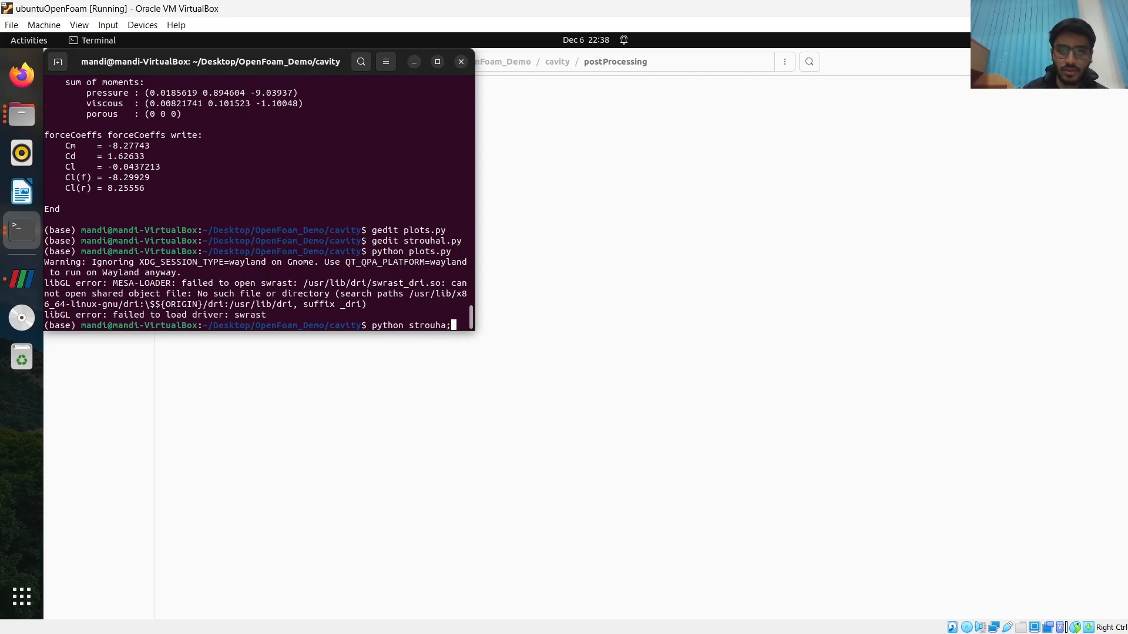
pyautogui.press('BackSpace')
pyautogui.write('l')
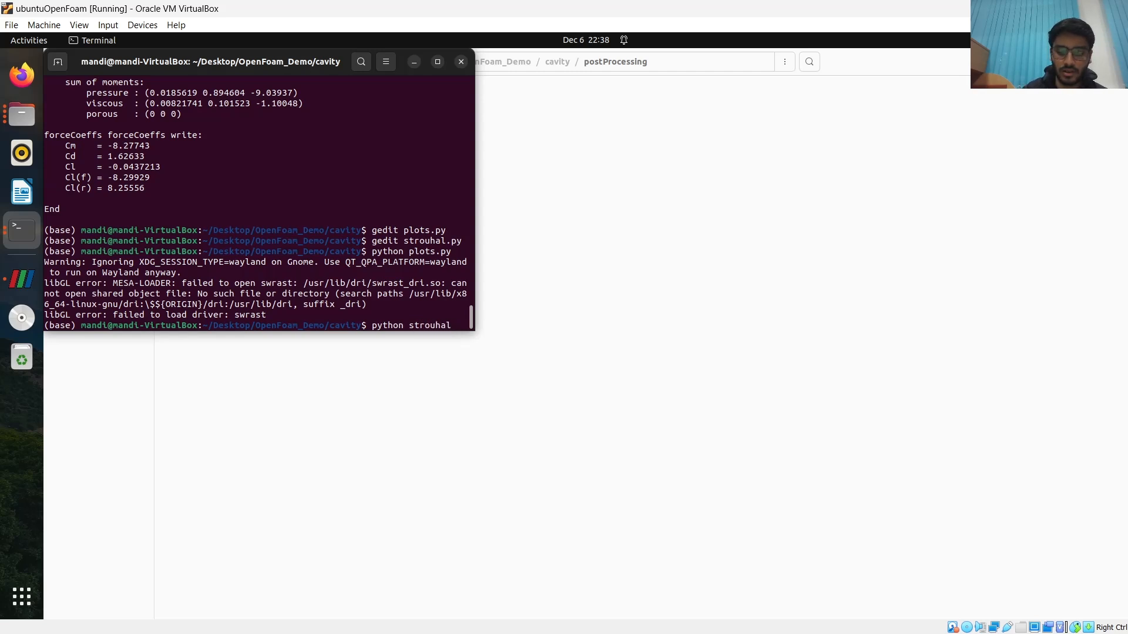
pyautogui.write('.py')
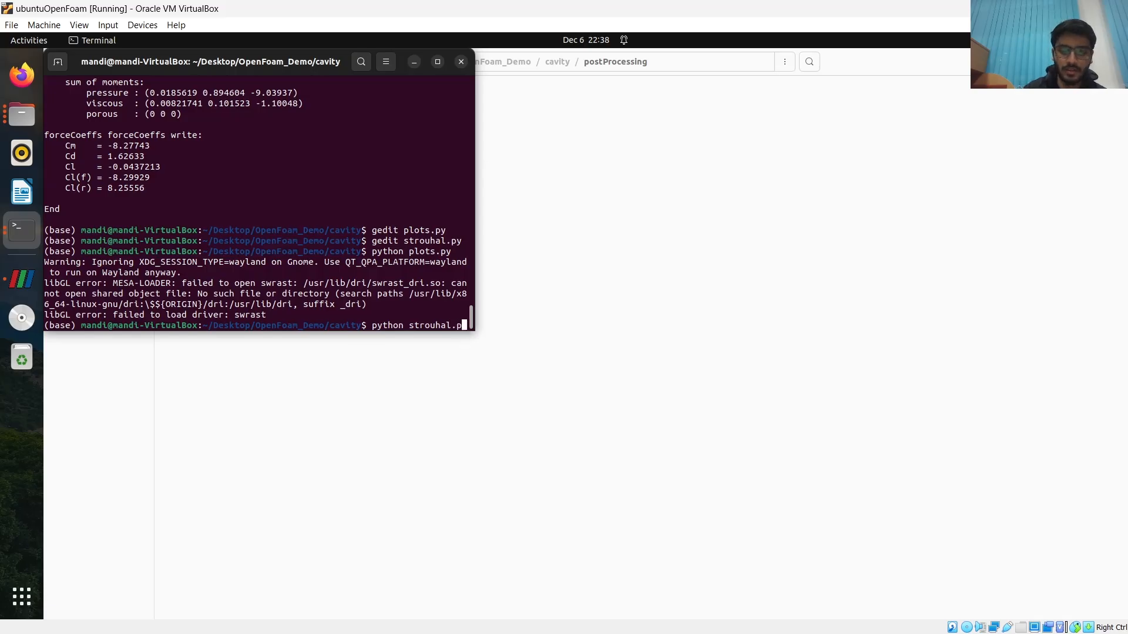
pyautogui.press('Return')
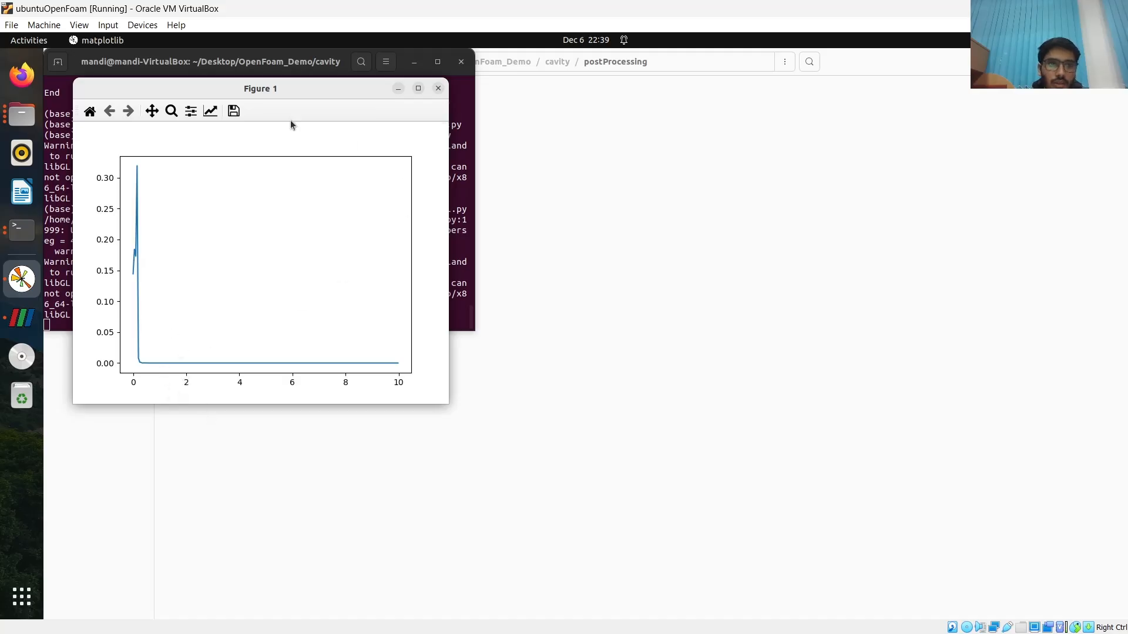
# Save the spectrum figure as strouhal.png in the home folder
pyautogui.click(232, 111)
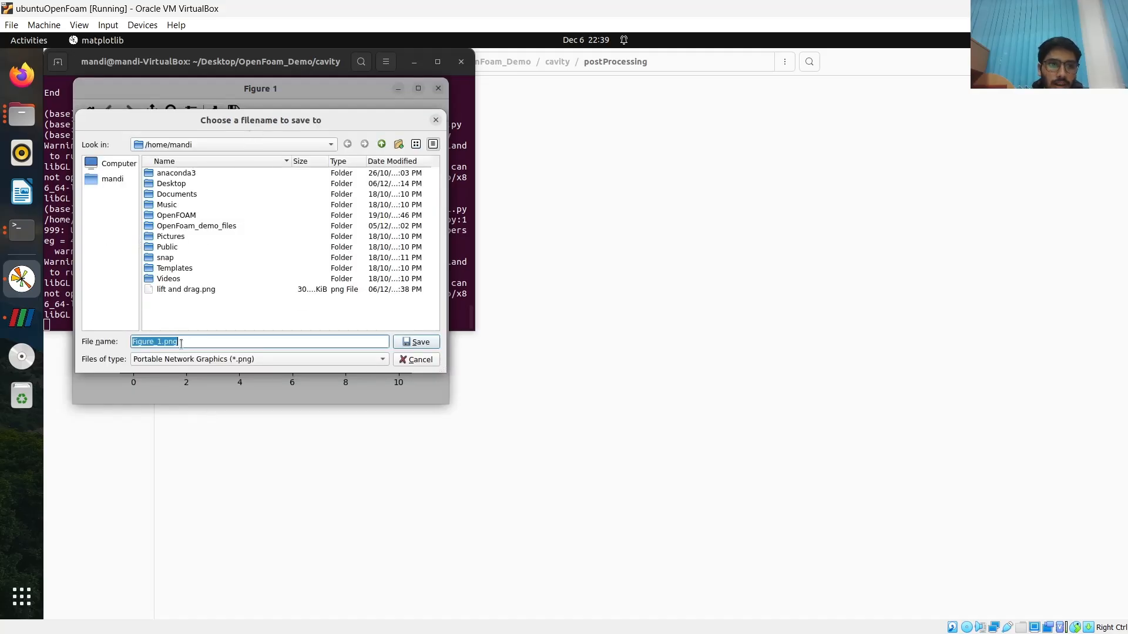
pyautogui.click(165, 342)
pyautogui.press('BackSpace')
pyautogui.press('BackSpace')
pyautogui.press('BackSpace')
pyautogui.press('BackSpace')
pyautogui.press('BackSpace')
pyautogui.press('BackSpace')
pyautogui.press('BackSpace')
pyautogui.press('BackSpace')
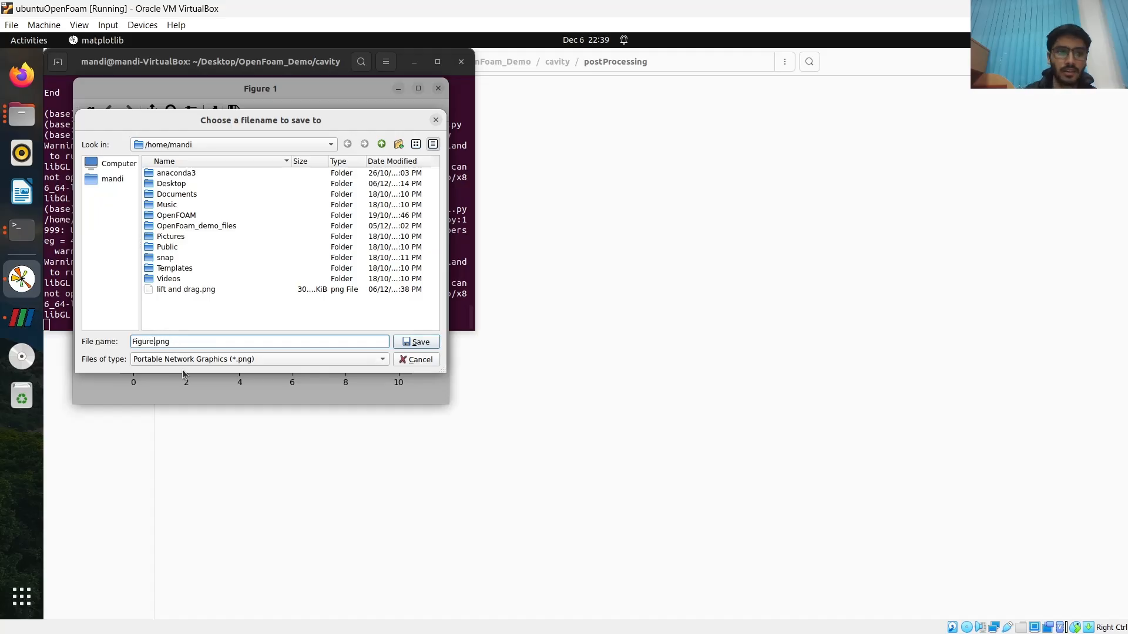
pyautogui.write('stre')
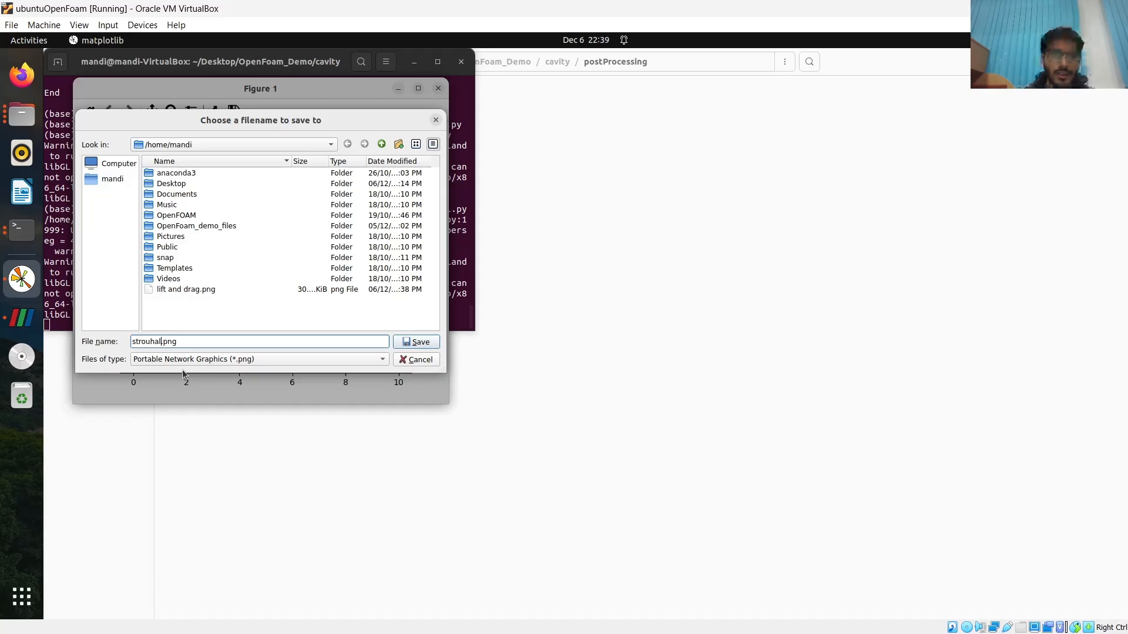
pyautogui.click(416, 342)
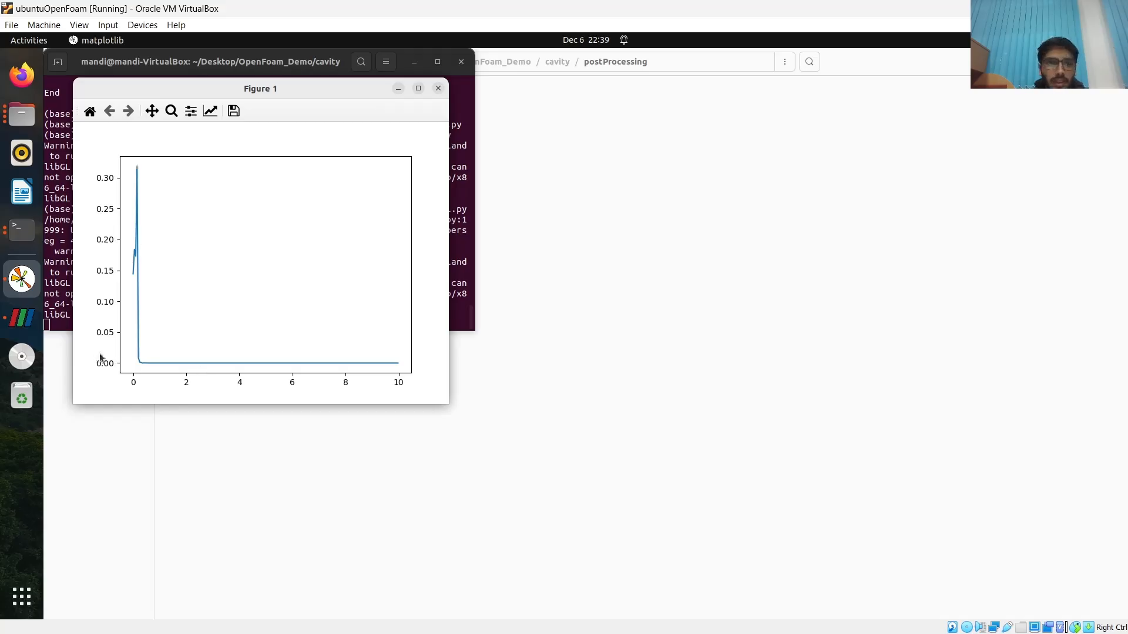
# Close the spectrum figure to get the script's printed shedding frequency and Strouhal number, and close the terminal
pyautogui.click(438, 89)
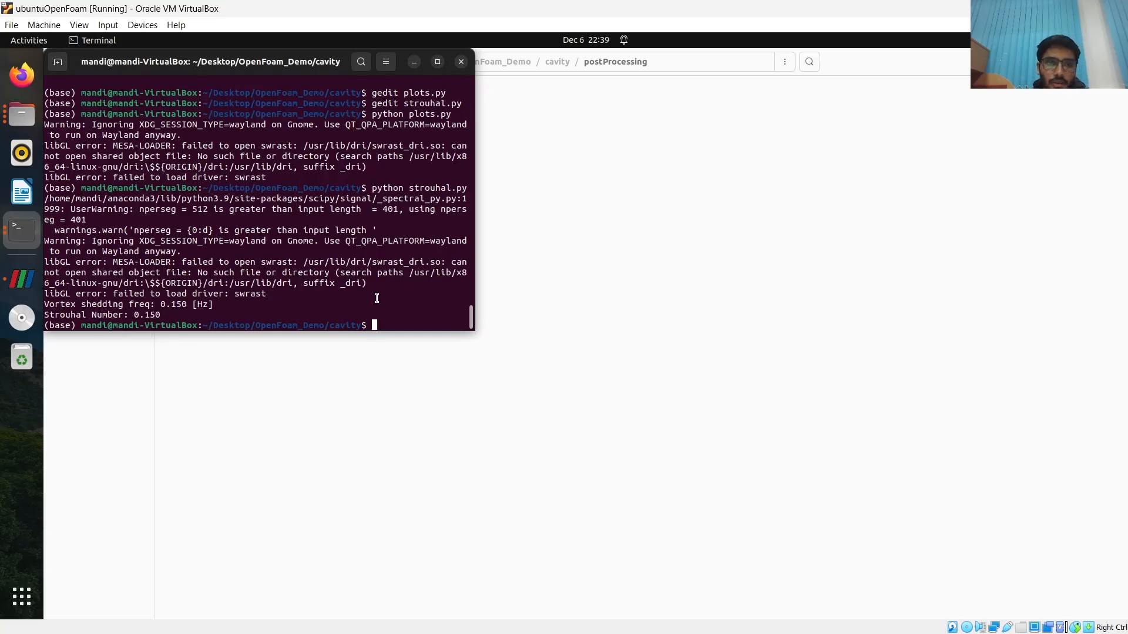
pyautogui.click(461, 62)
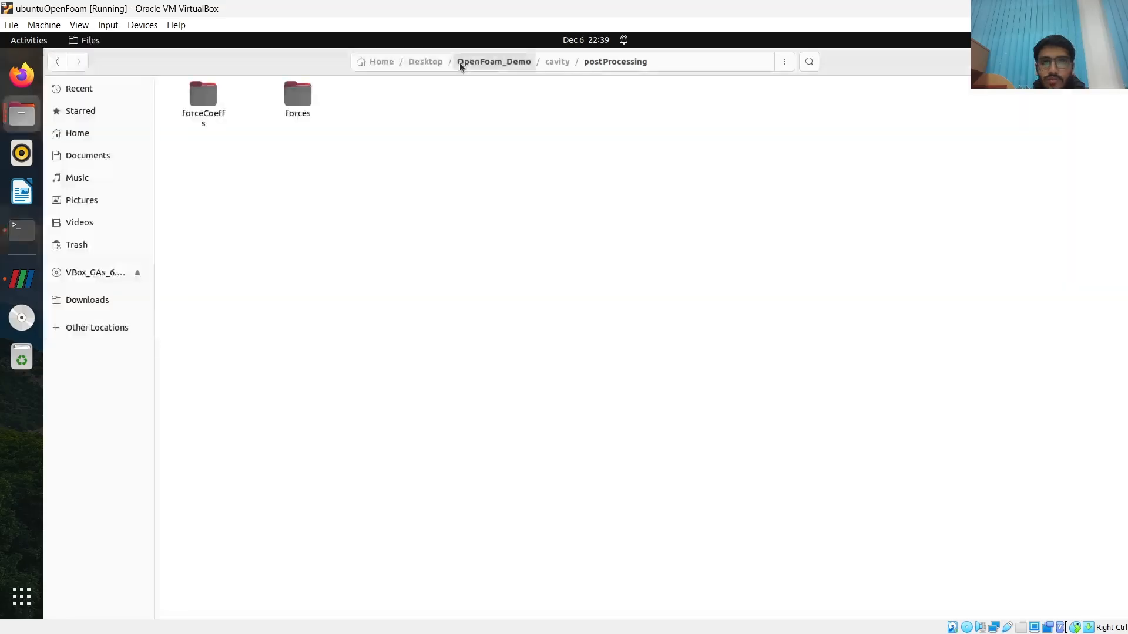